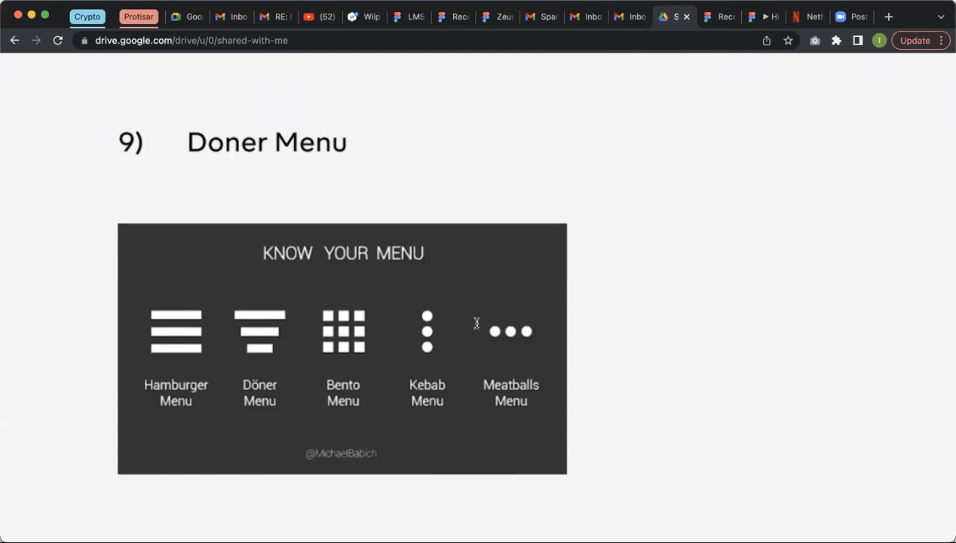
# Step: Review the menu icon types under Doner Menu and the component states under Dropdown in the shared document
pyautogui.scroll(-1, 477, 324)
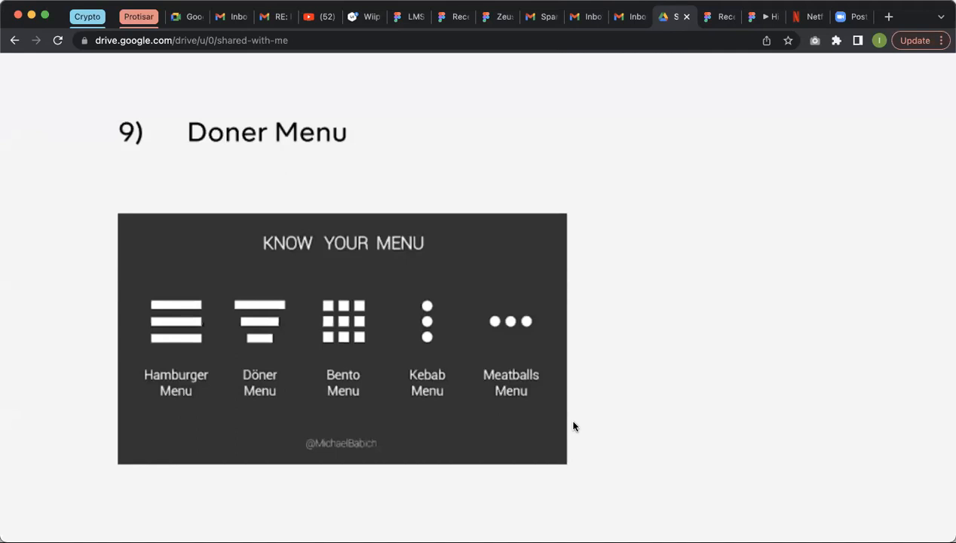
pyautogui.press('super+shift+4')
pyautogui.scroll(-8, 673, 294)
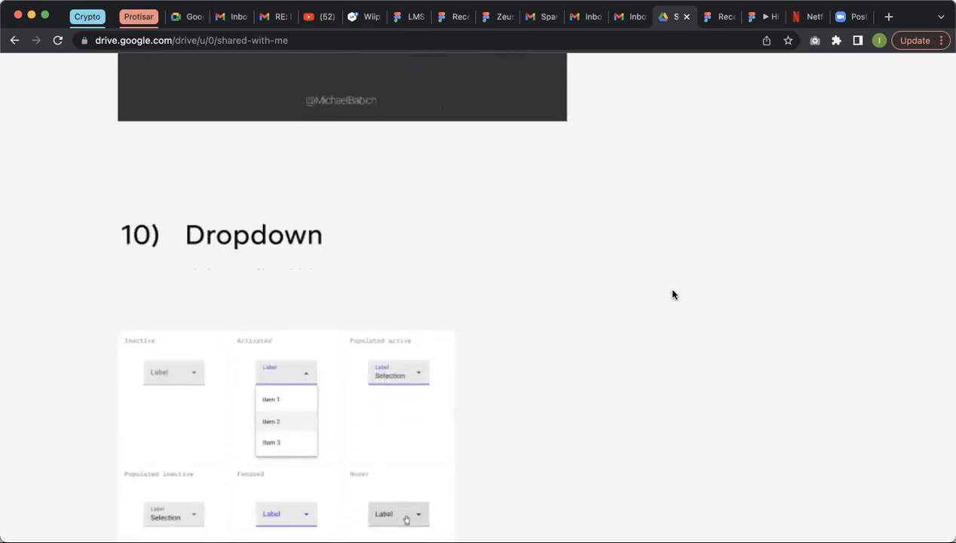
pyautogui.scroll(-5, 673, 295)
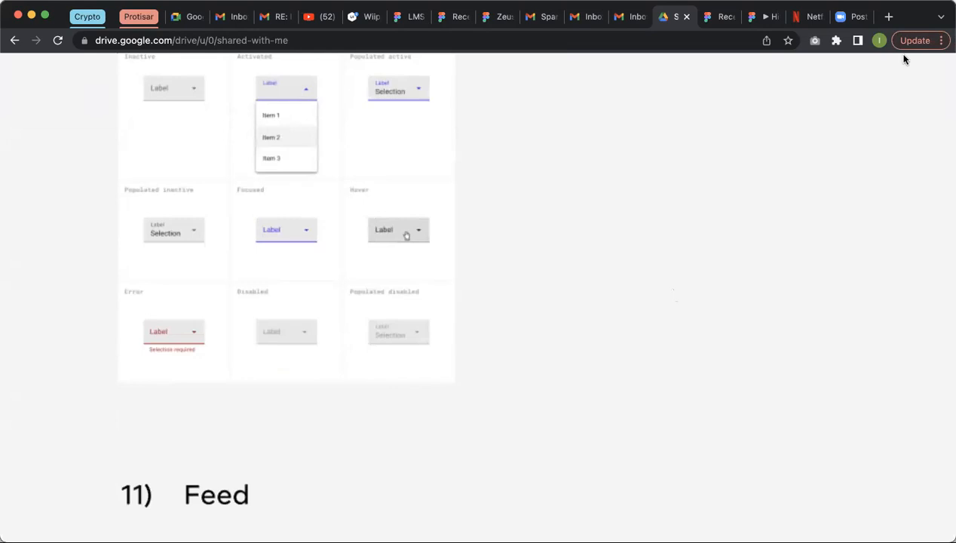
# Step: Open and close the browser's three-dot menu several times as a live example of a kebab menu
pyautogui.click(941, 42)
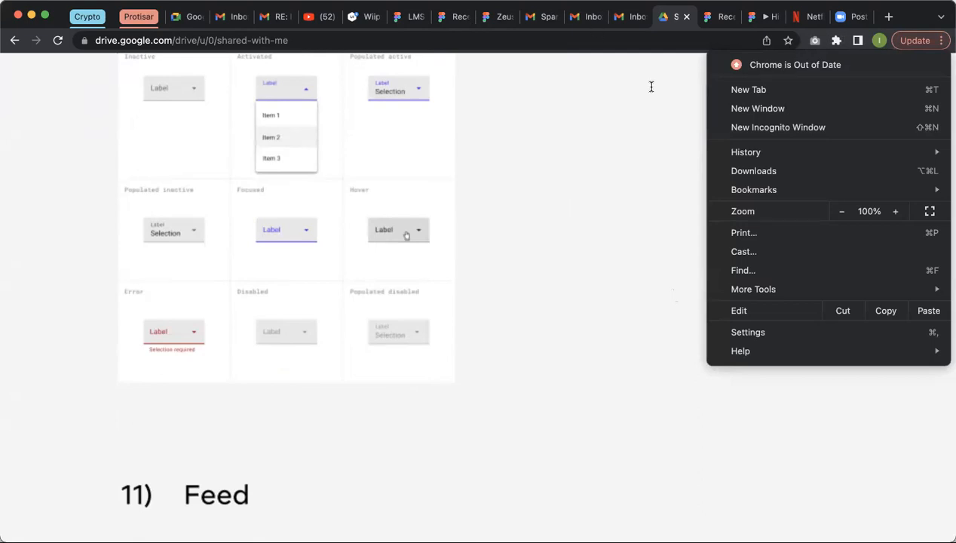
pyautogui.click(886, 50)
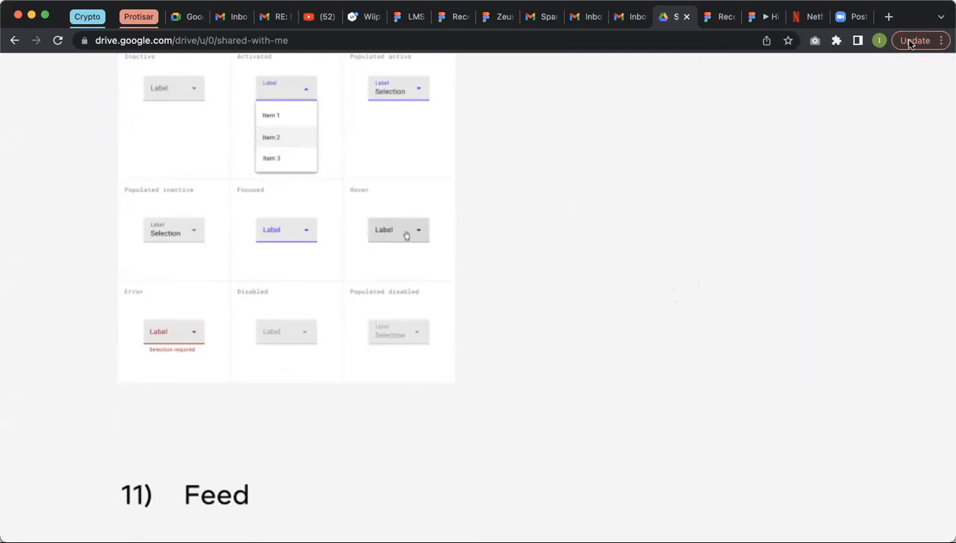
pyautogui.click(909, 44)
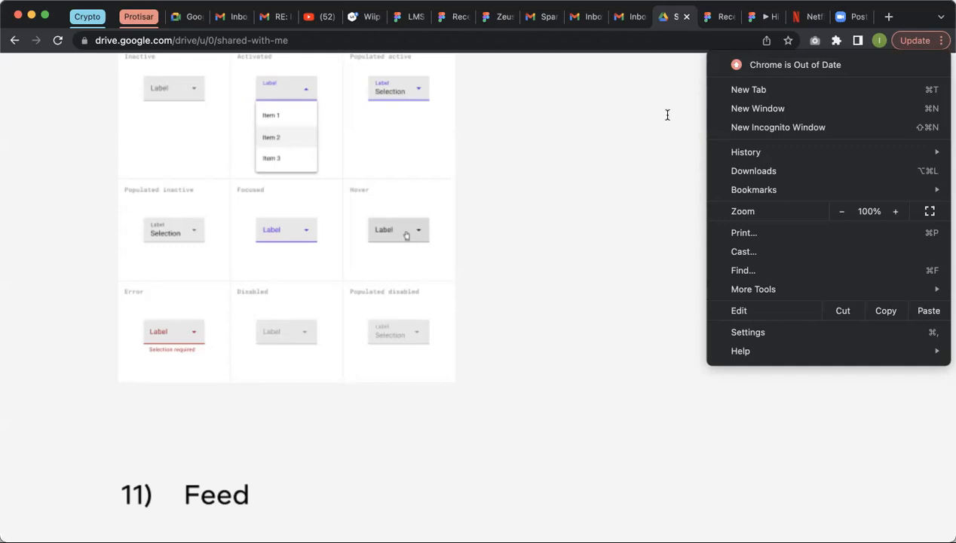
pyautogui.click(941, 40)
pyautogui.click(941, 40)
pyautogui.press('Escape')
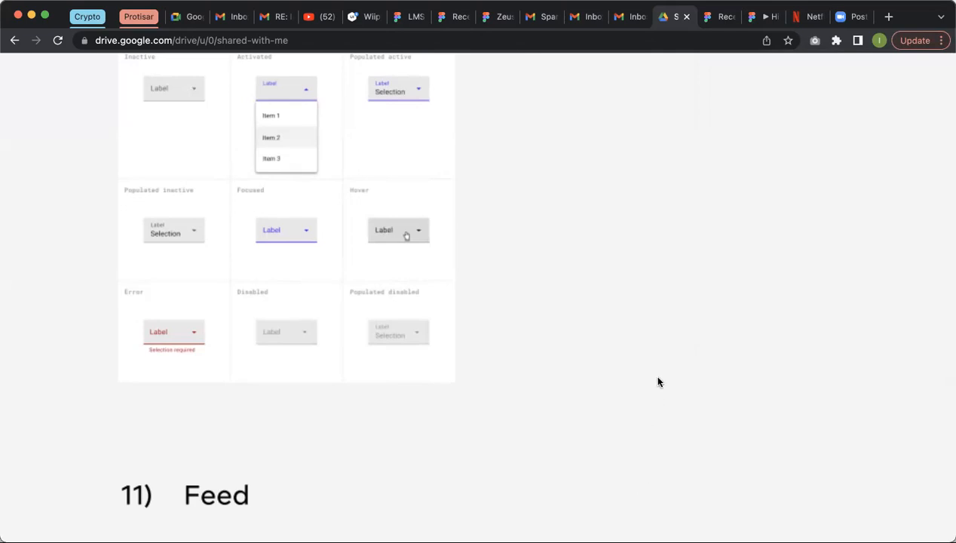
pyautogui.click(935, 44)
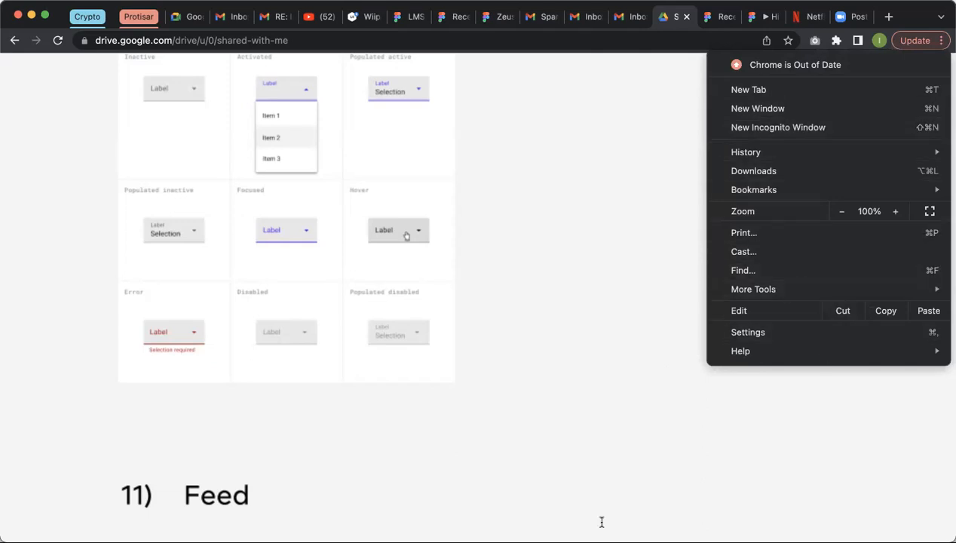
pyautogui.press('Escape')
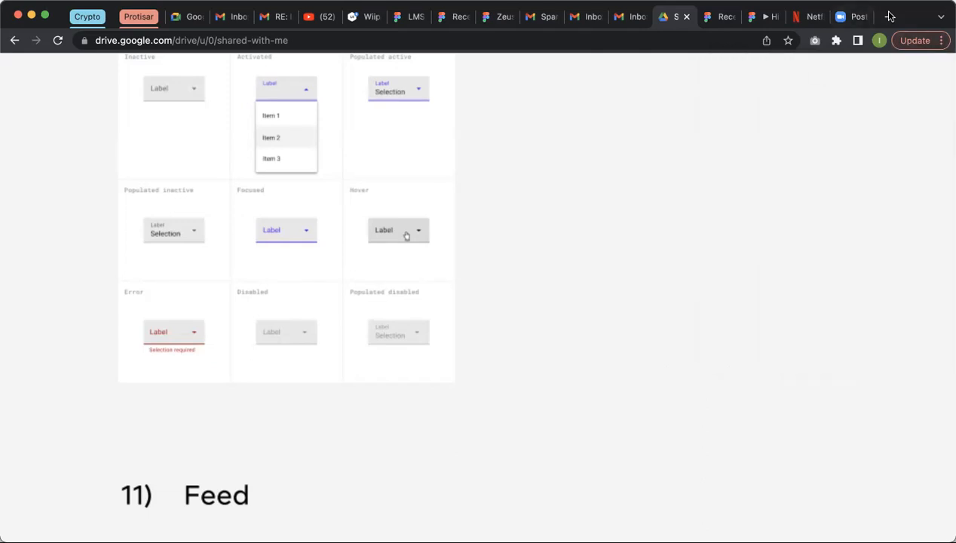
# Step: Open dribbble.com in a new browser tab
pyautogui.click(890, 15)
pyautogui.write('DRIB')
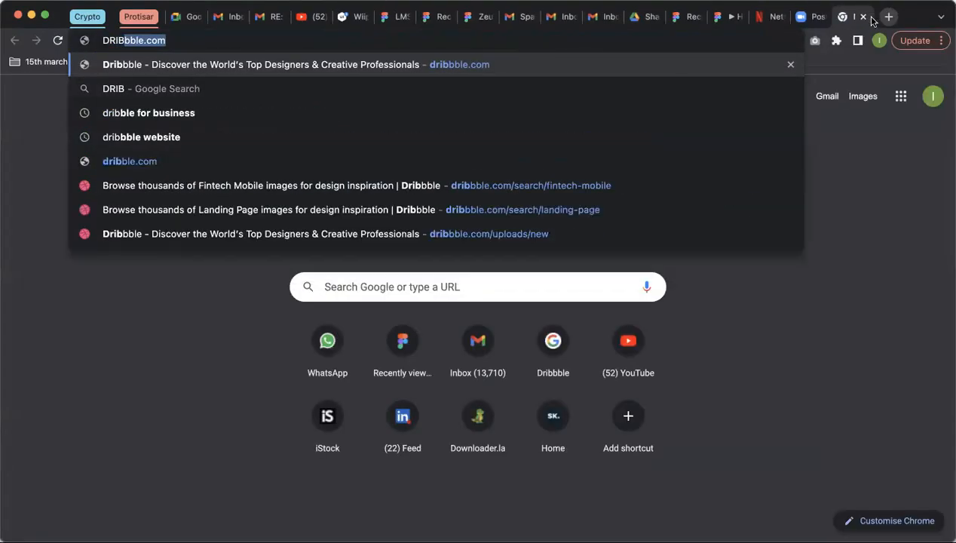
pyautogui.press('Return')
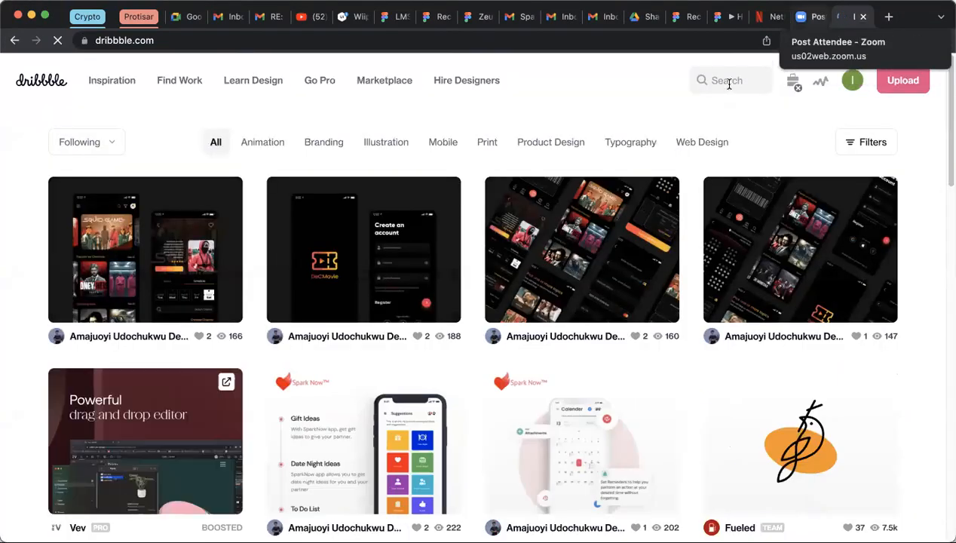
# Step: Search Dribbble for "MEATBALL MENU" and look through the shots for menu icon examples
pyautogui.click(725, 81)
pyautogui.write('MEAT')
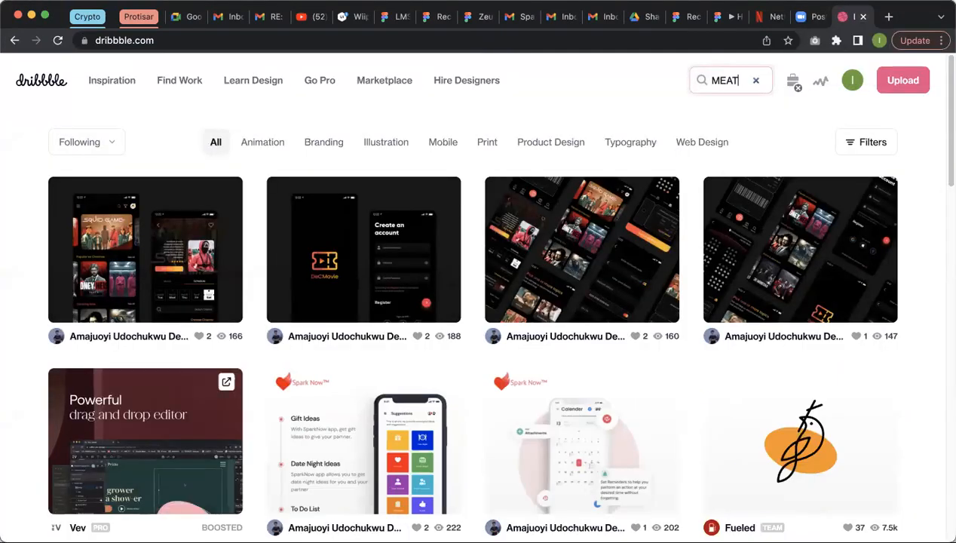
pyautogui.write('BALL')
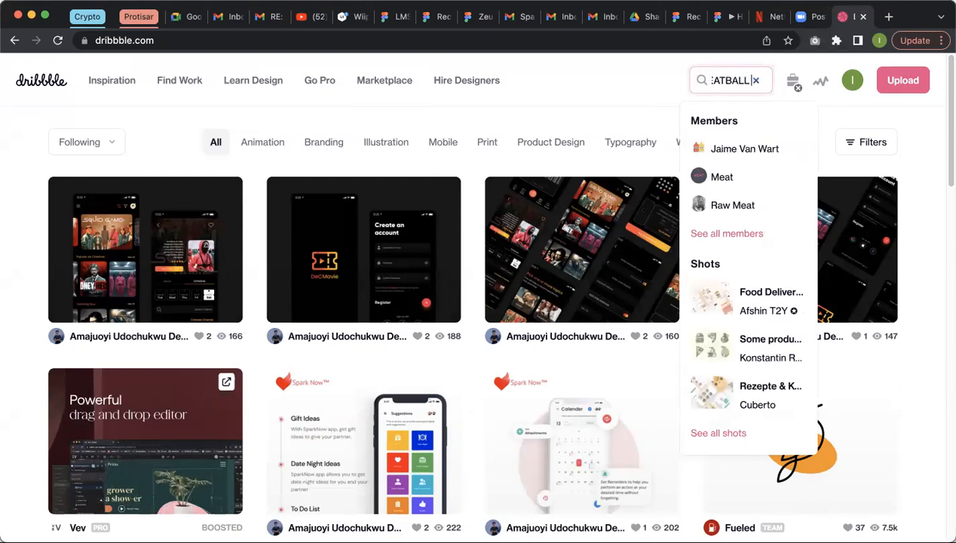
pyautogui.write(' MENU')
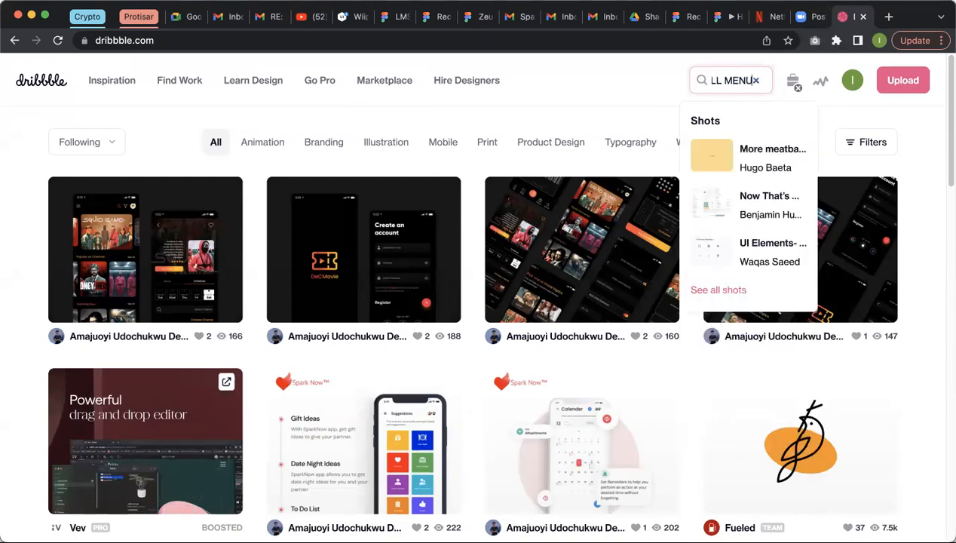
pyautogui.press('Return')
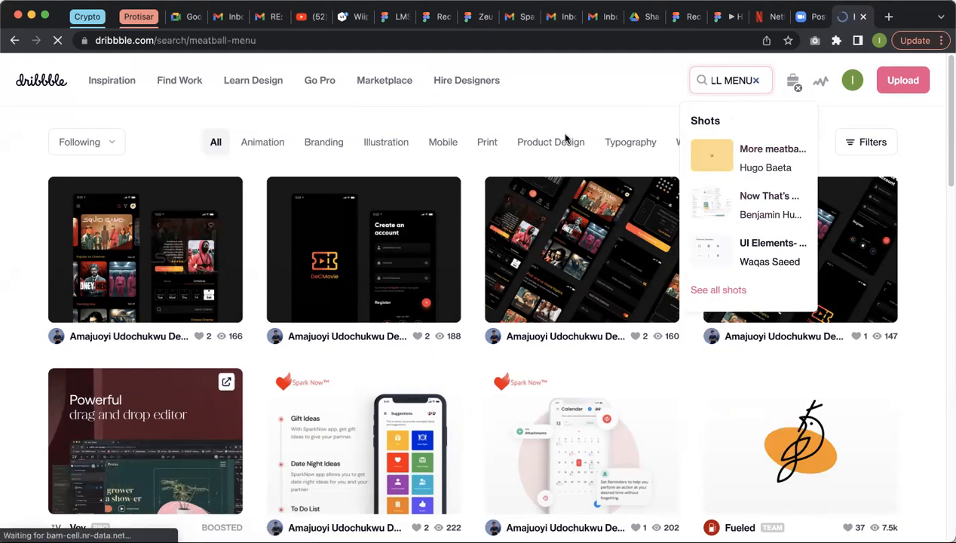
pyautogui.scroll(-2, 562, 141)
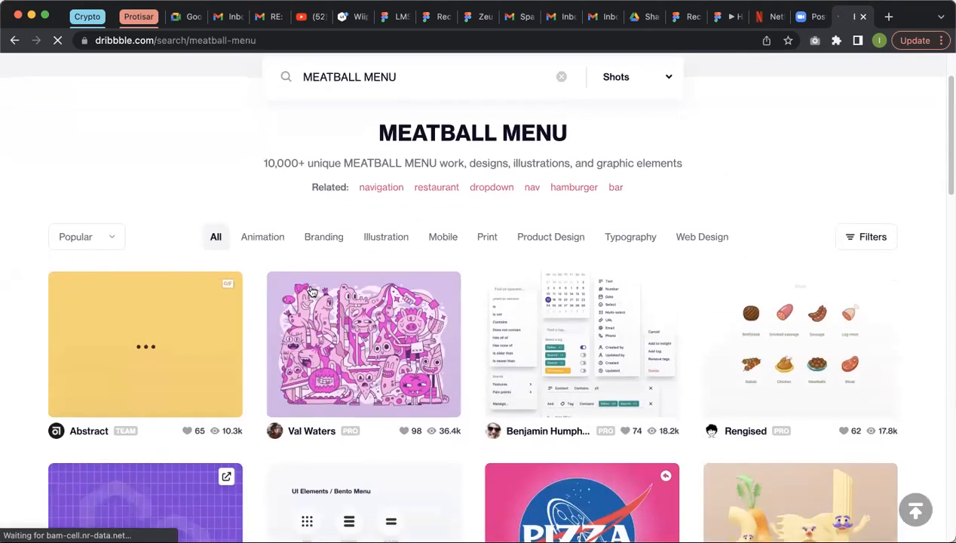
pyautogui.scroll(-3, 400, 318)
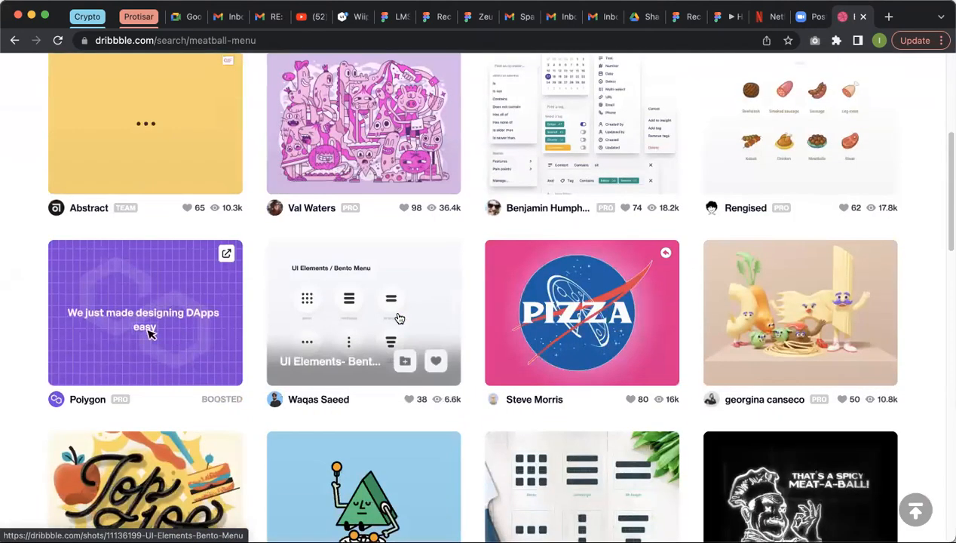
pyautogui.scroll(-2, 400, 319)
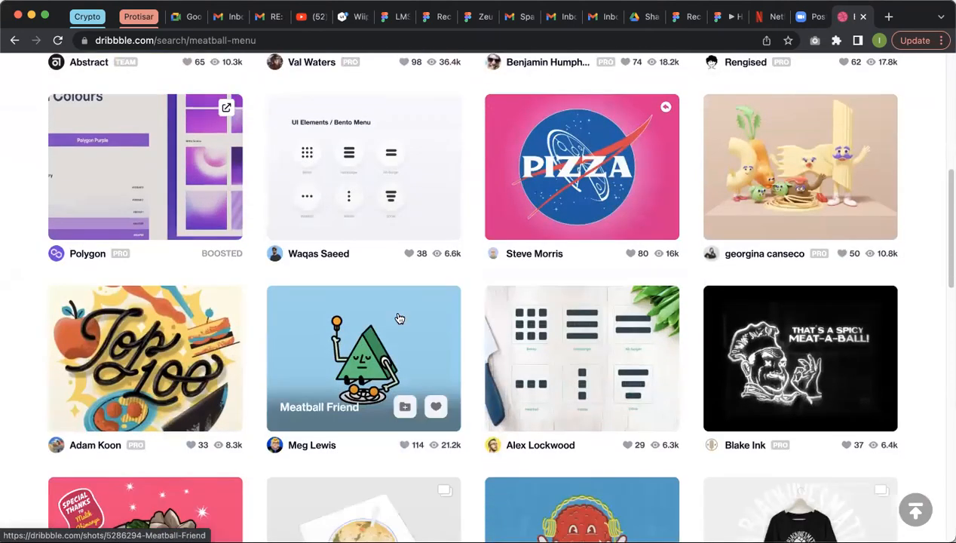
pyautogui.scroll(-4, 399, 319)
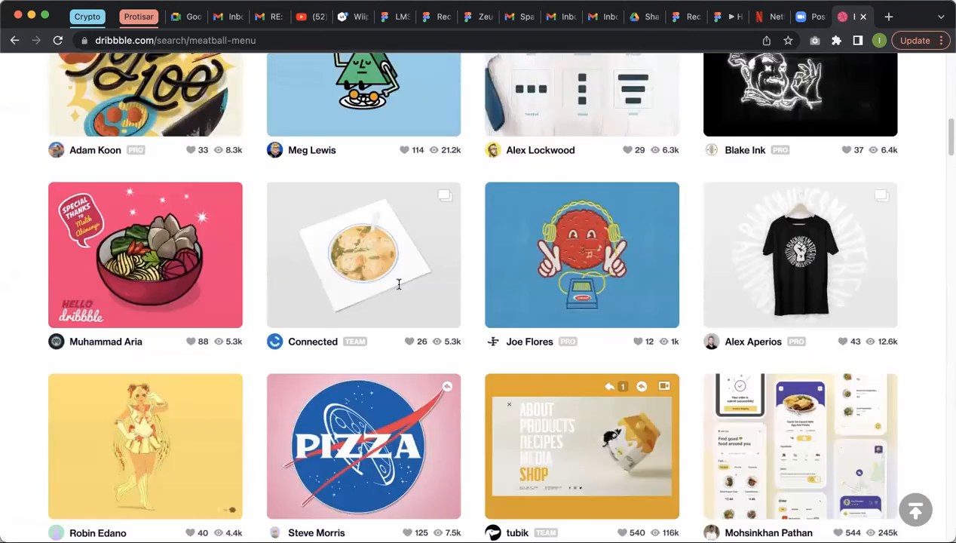
pyautogui.scroll(10, 399, 284)
# Step: Load Facebook in the current tab in place of the Dribbble search
pyautogui.click(665, 42)
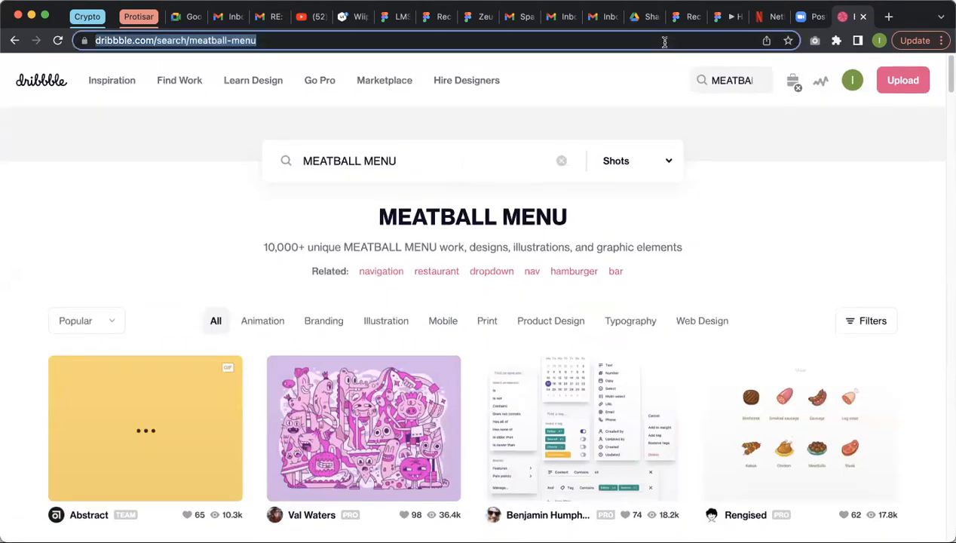
pyautogui.write('FACE')
pyautogui.press('Return')
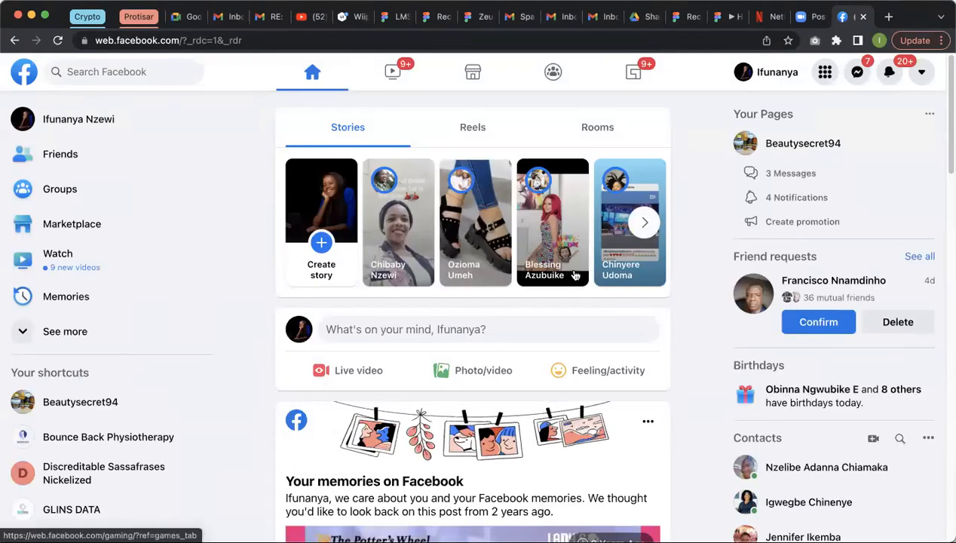
# Step: Find the memories post in the feed and show its three-dot options as a meatball menu example
pyautogui.scroll(-8, 574, 275)
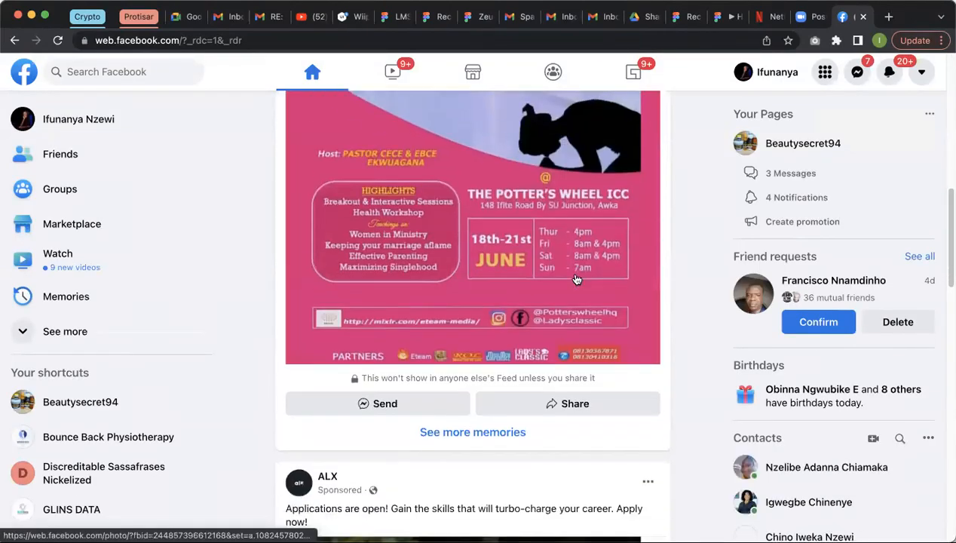
pyautogui.scroll(5, 575, 277)
pyautogui.scroll(3, 574, 277)
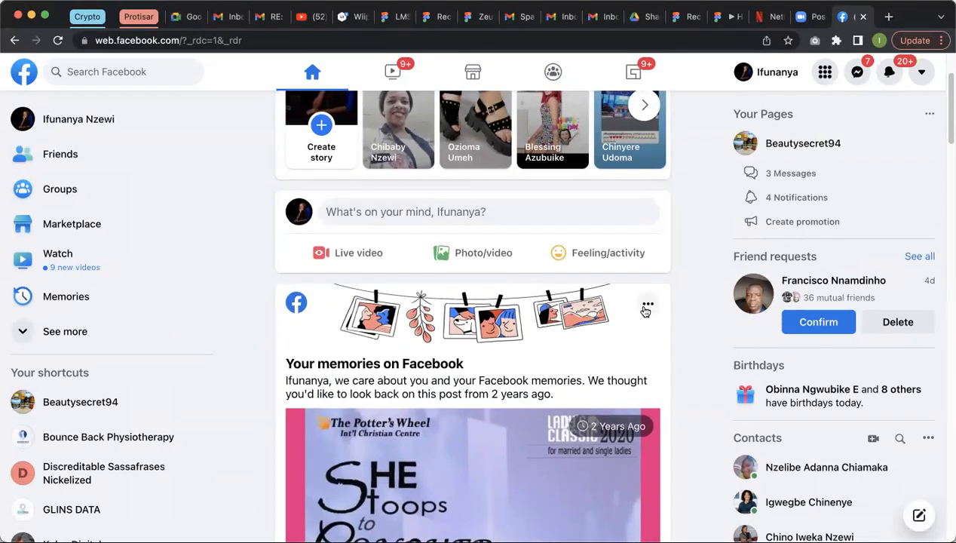
pyautogui.click(646, 307)
pyautogui.click(646, 307)
pyautogui.click(647, 307)
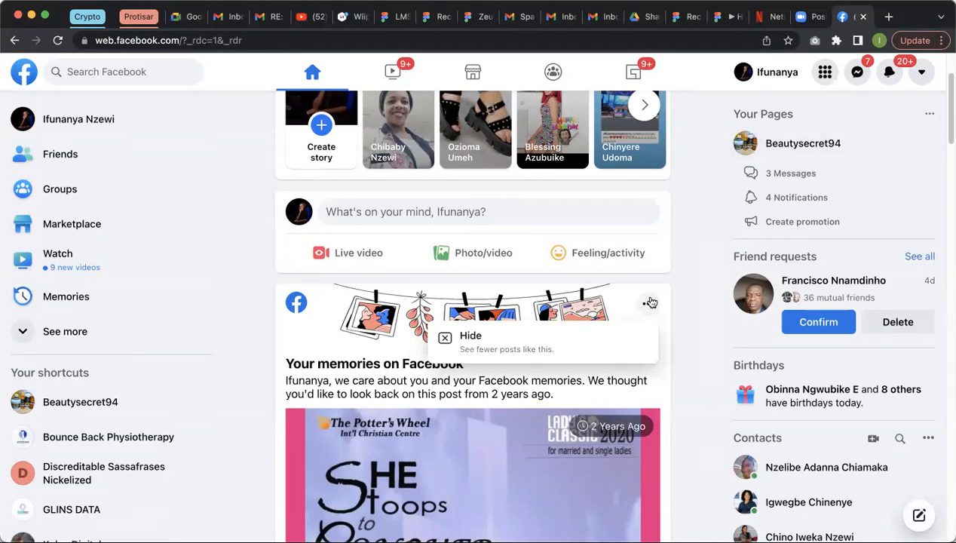
# Step: Show and dismiss the Your Pages three-dot options and the nine-dot bento menu in the Facebook header
pyautogui.click(931, 115)
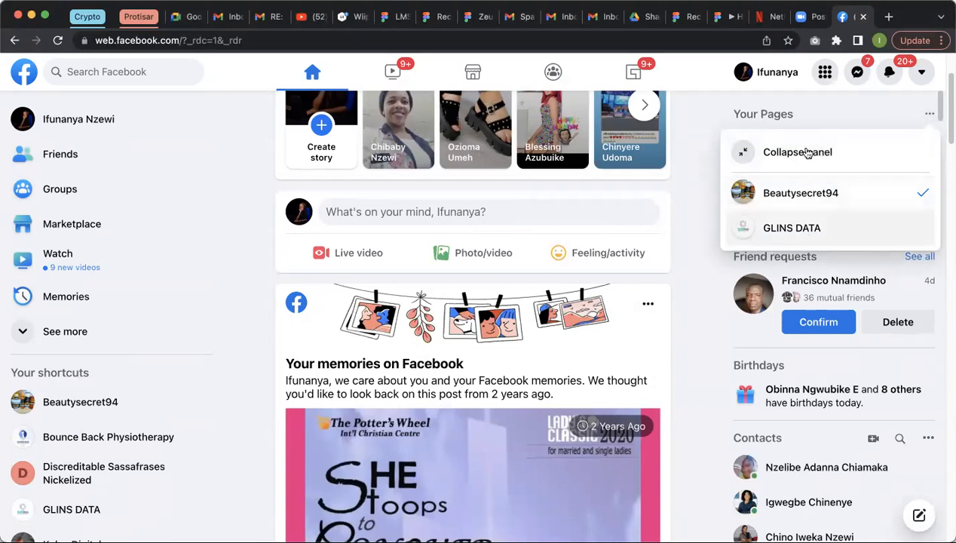
pyautogui.click(693, 246)
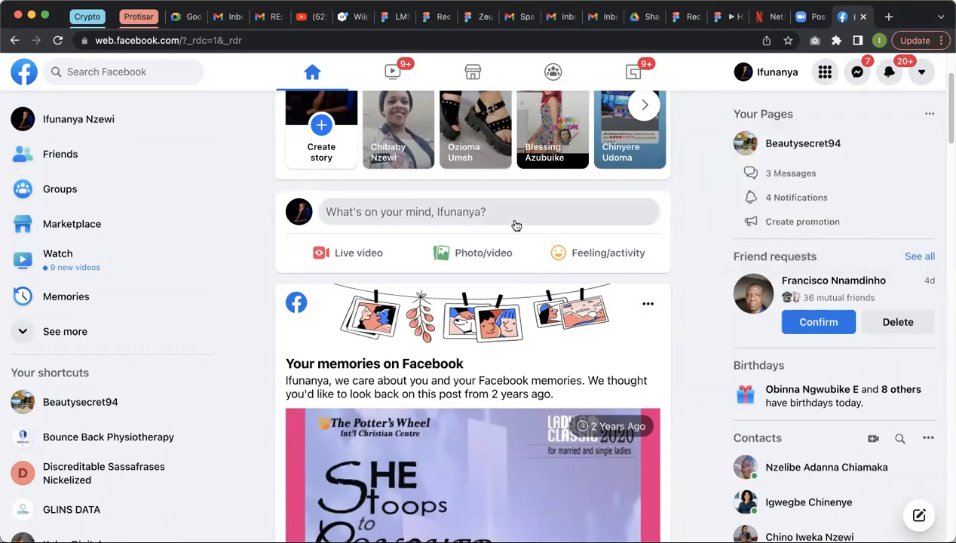
pyautogui.click(826, 73)
pyautogui.click(826, 73)
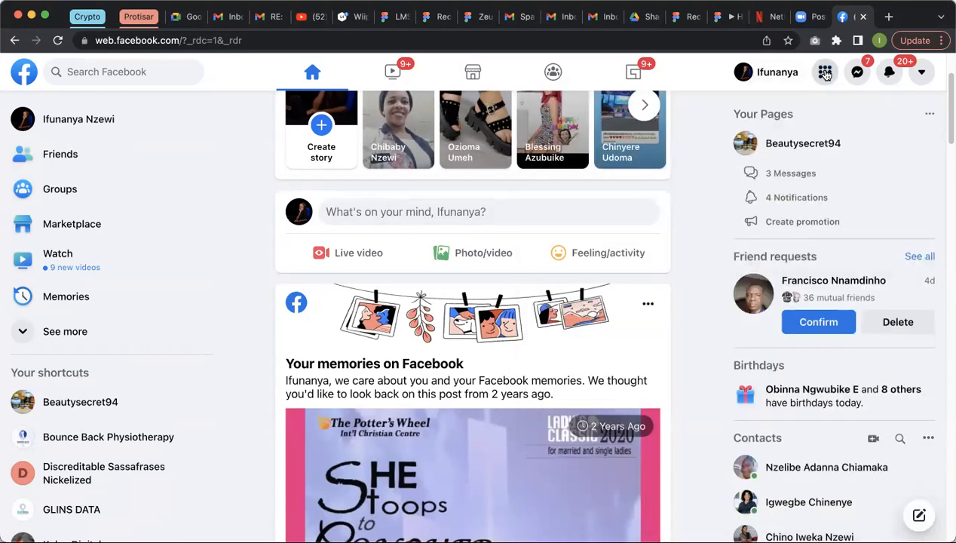
# Step: Look through the Facebook home feed and contacts list as an example of a feed component
pyautogui.scroll(-3, 581, 220)
pyautogui.scroll(-14, 581, 219)
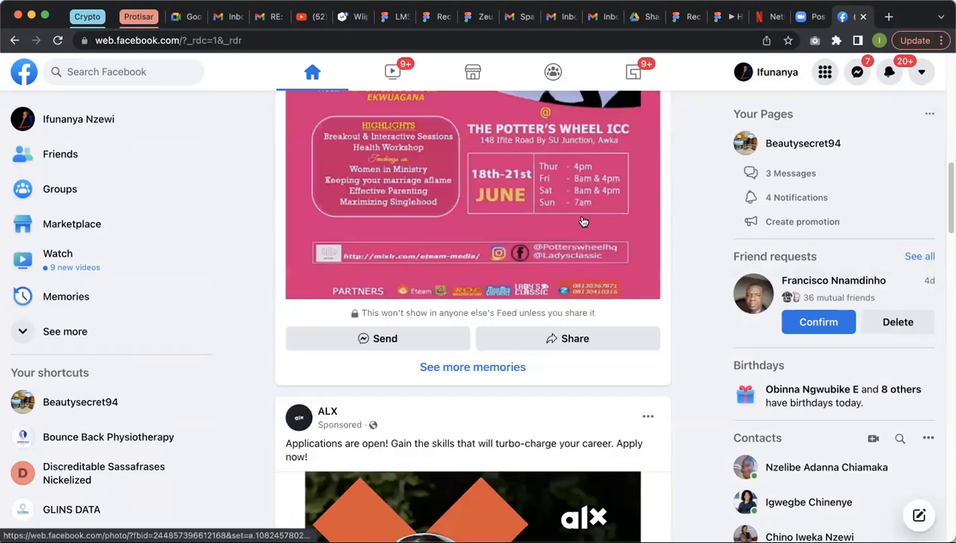
pyautogui.scroll(-10, 583, 221)
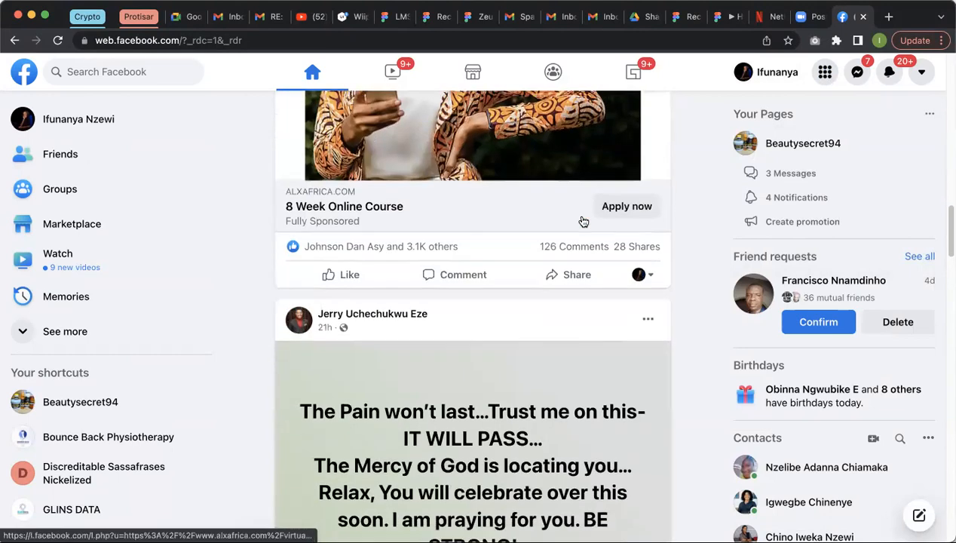
pyautogui.scroll(-9, 583, 221)
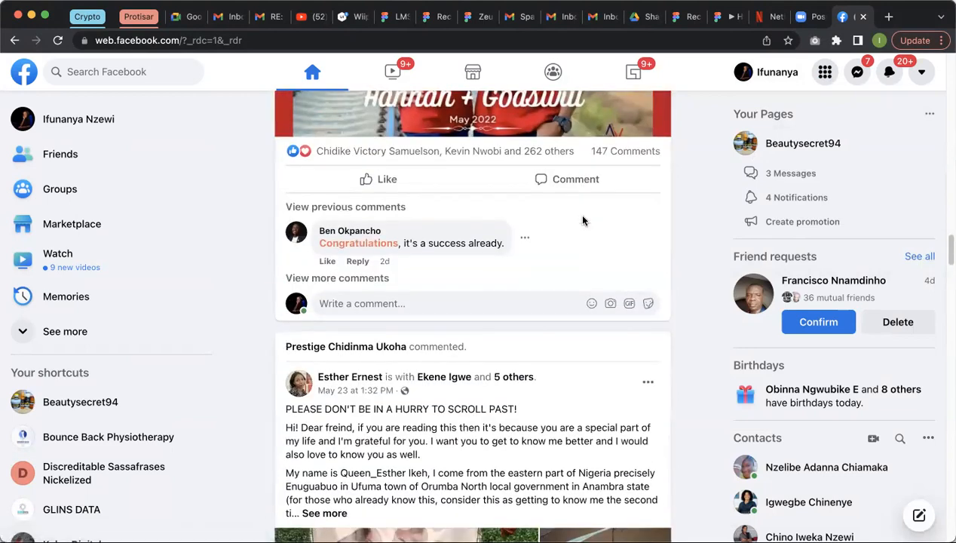
pyautogui.scroll(-10, 582, 221)
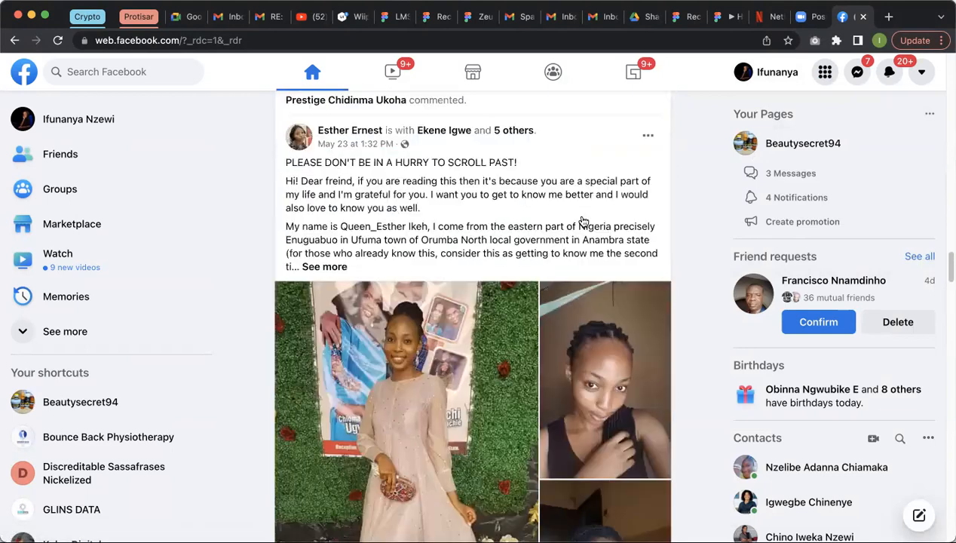
pyautogui.scroll(-2, 583, 221)
pyautogui.scroll(1, 624, 149)
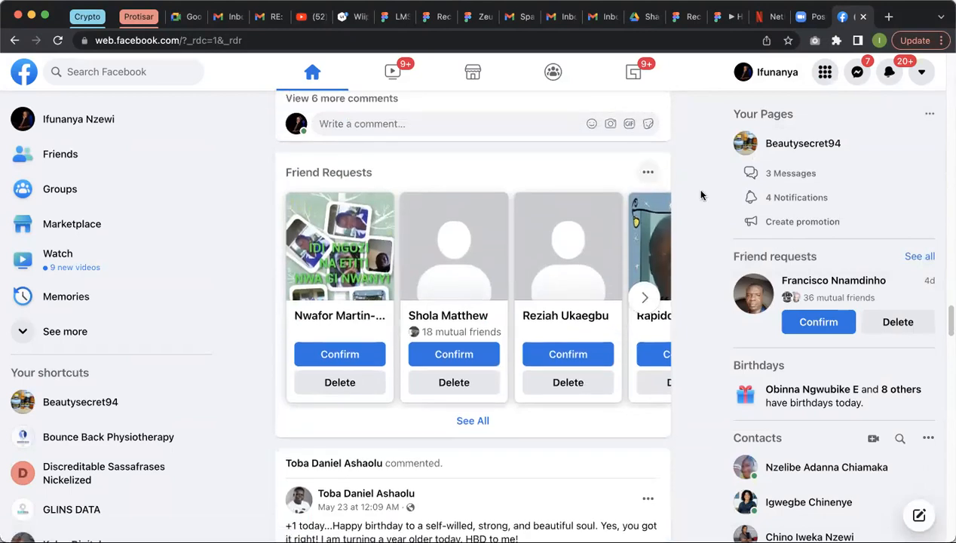
pyautogui.scroll(-10, 753, 236)
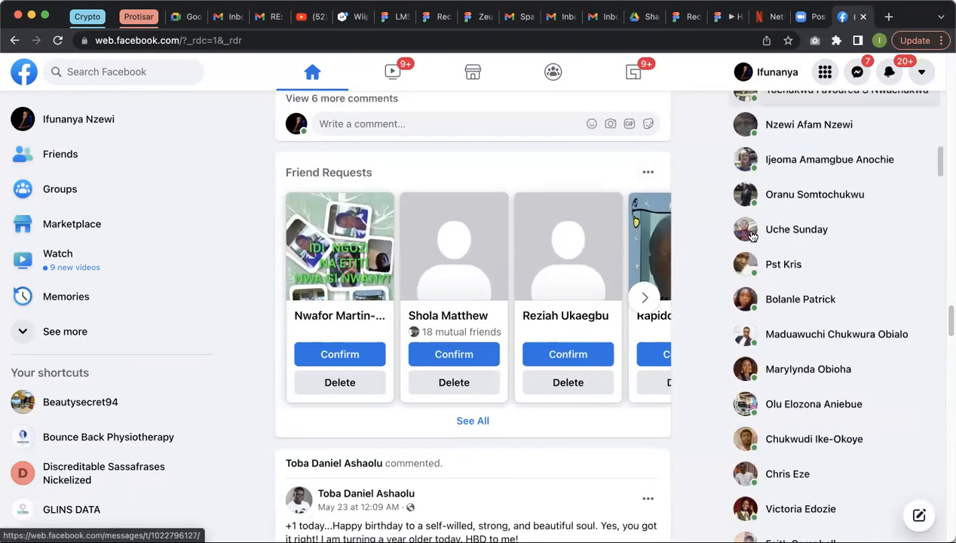
pyautogui.scroll(-10, 519, 363)
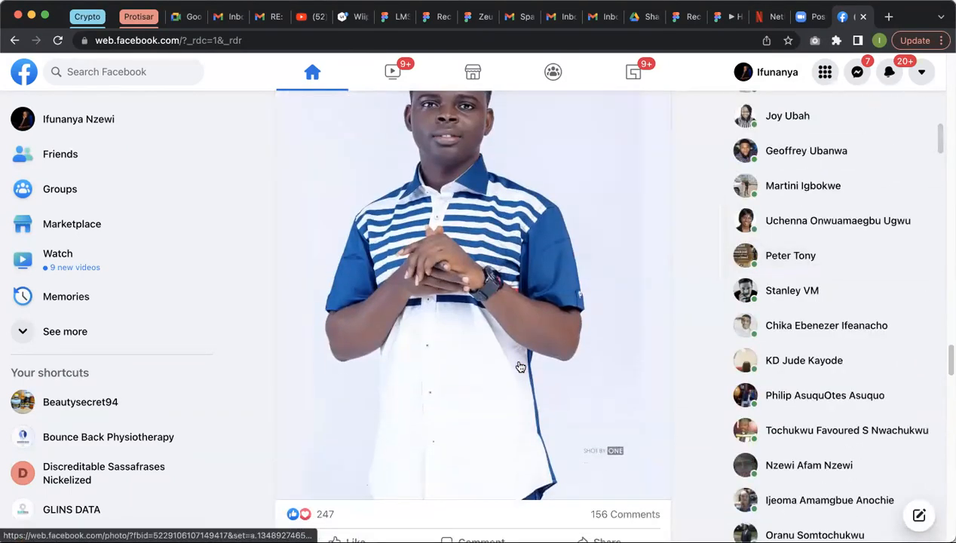
pyautogui.scroll(-1, 520, 367)
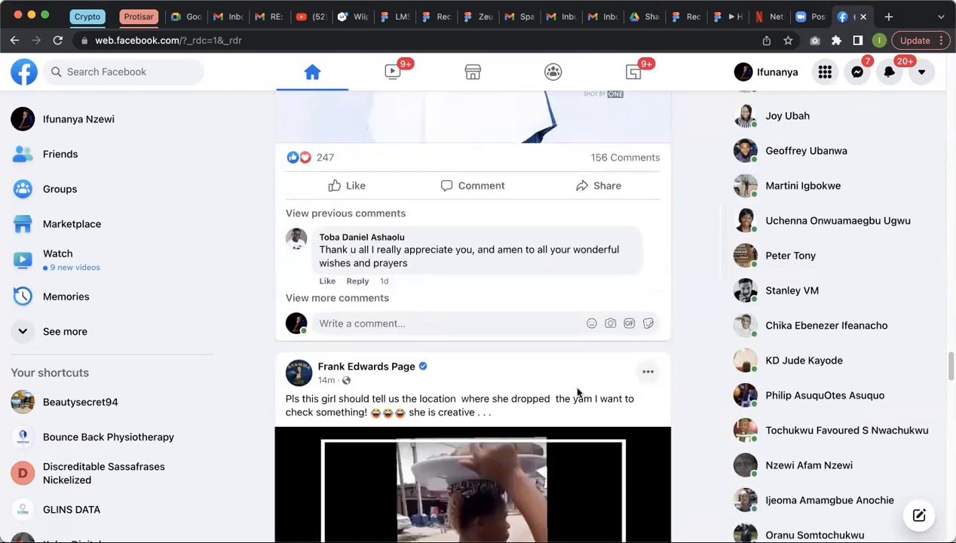
# Step: Load the twitter.com home page in the current tab in place of Facebook
pyautogui.scroll(-4, 575, 384)
pyautogui.scroll(4, 495, 260)
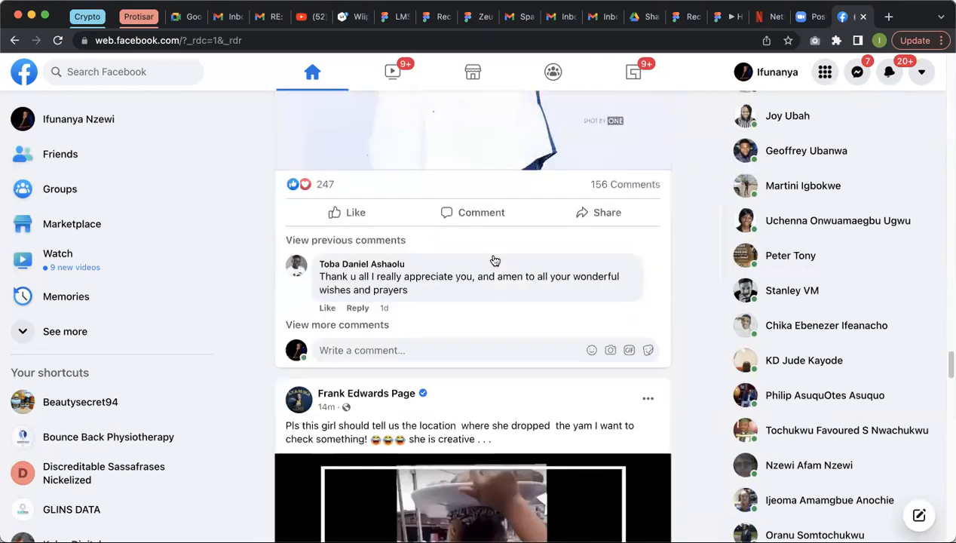
pyautogui.scroll(10, 494, 261)
pyautogui.click(296, 40)
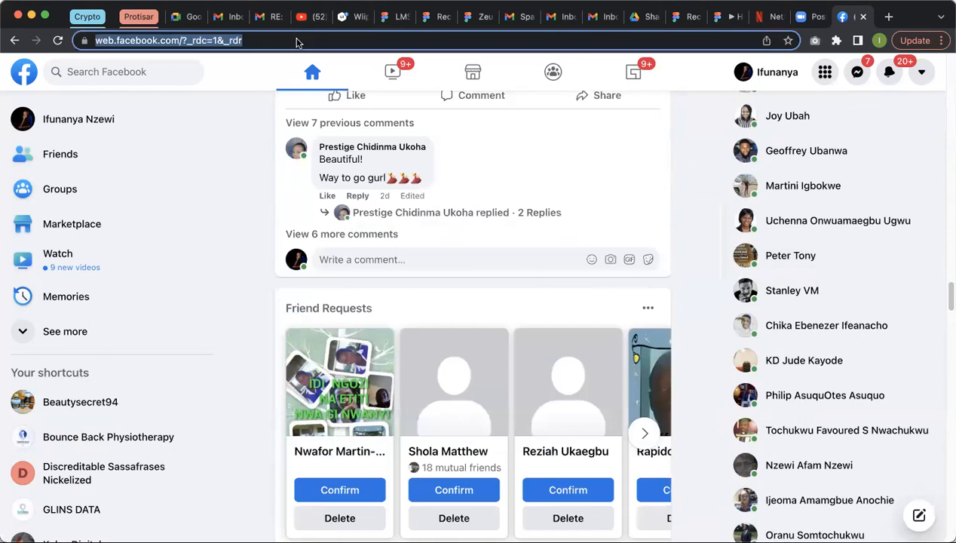
pyautogui.write('TWIT')
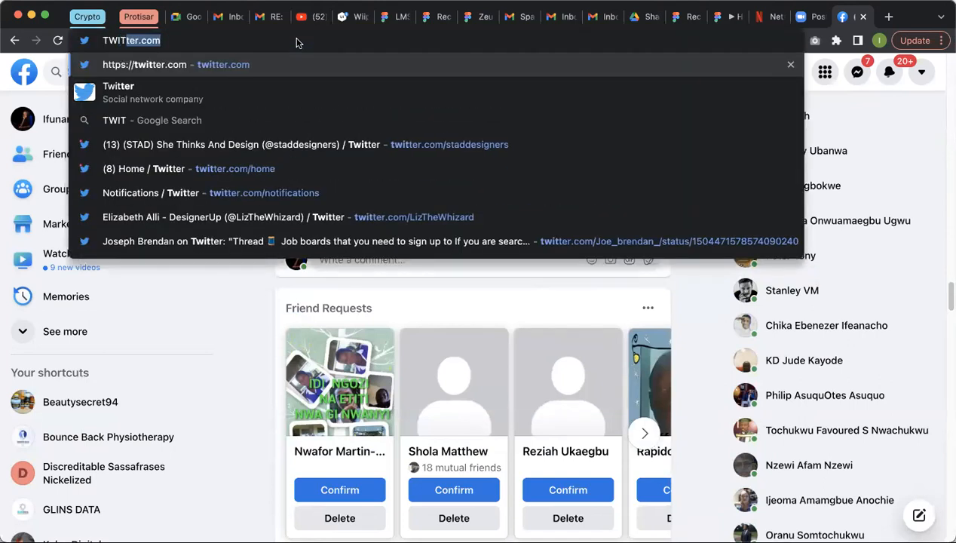
pyautogui.press('BackSpace')
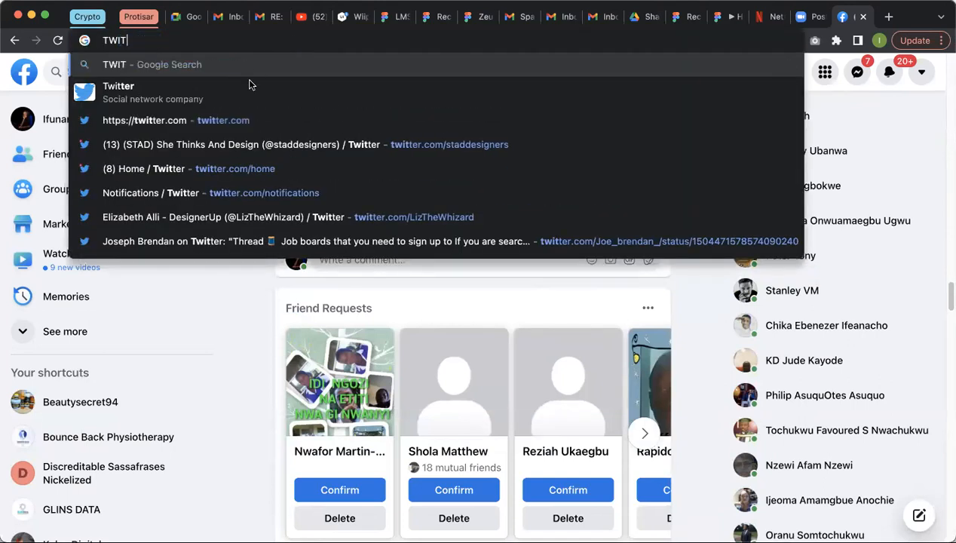
pyautogui.click(233, 127)
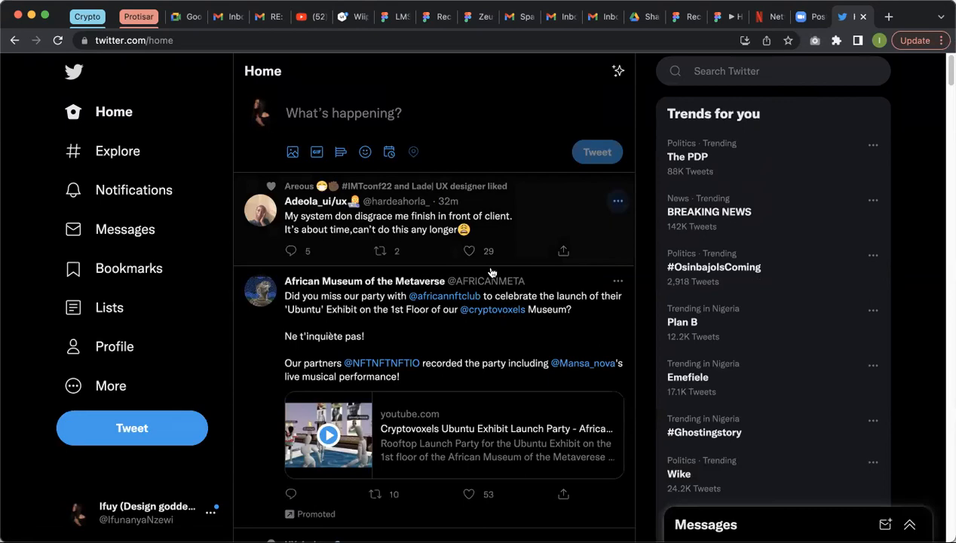
# Step: Look through the Twitter home timeline as another feed example and return to its first tweet
pyautogui.scroll(-10, 491, 273)
pyautogui.scroll(-10, 491, 272)
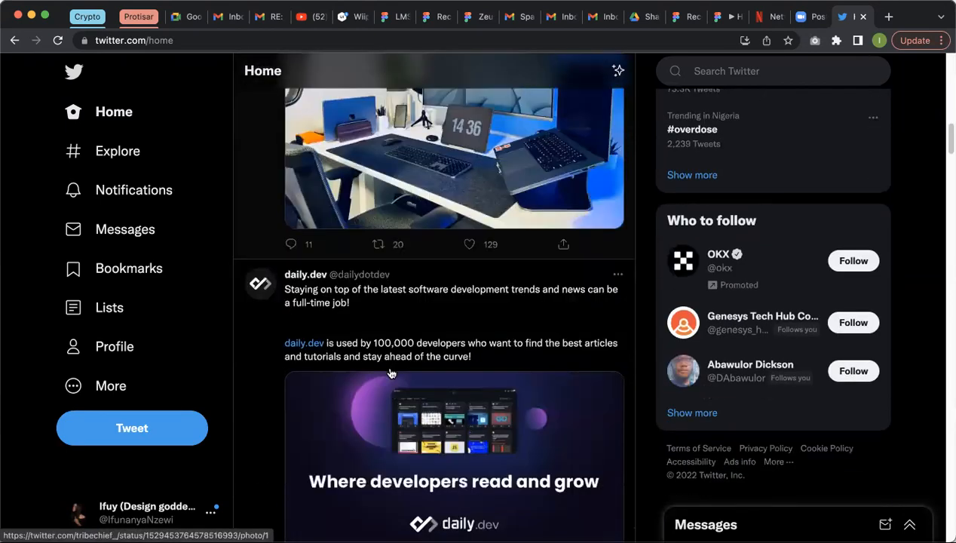
pyautogui.scroll(-5, 745, 264)
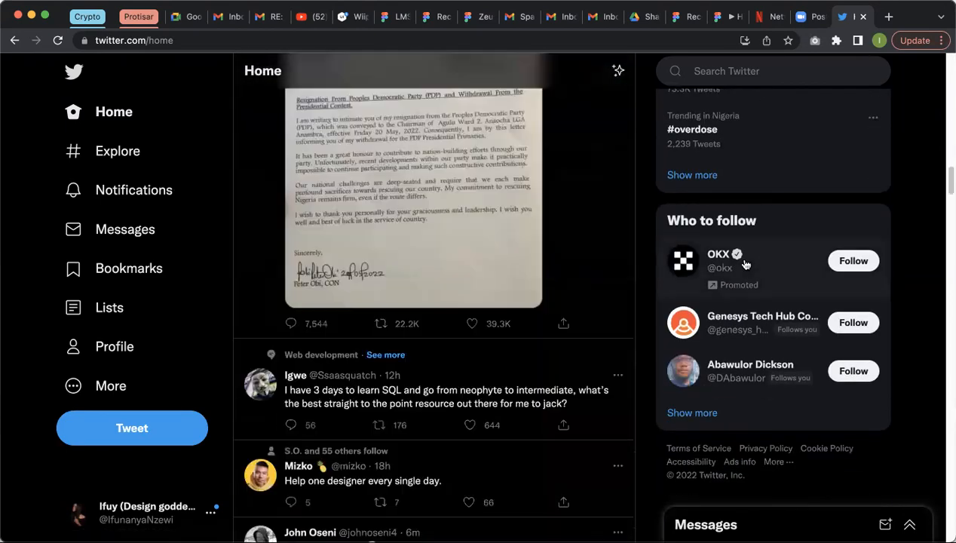
pyautogui.scroll(20, 570, 299)
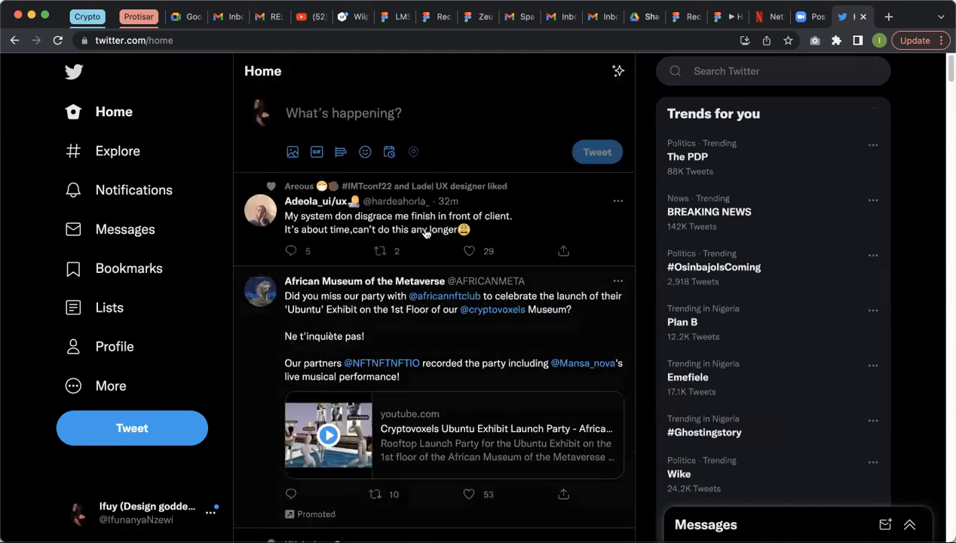
# Step: Show and dismiss the browser's vertical three-dot menu as a kebab menu example
pyautogui.click(941, 41)
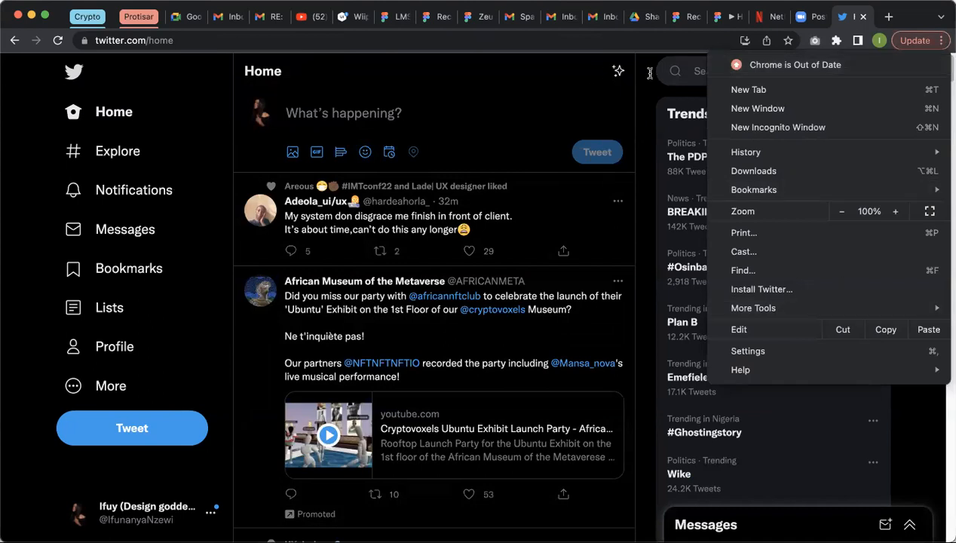
pyautogui.click(645, 122)
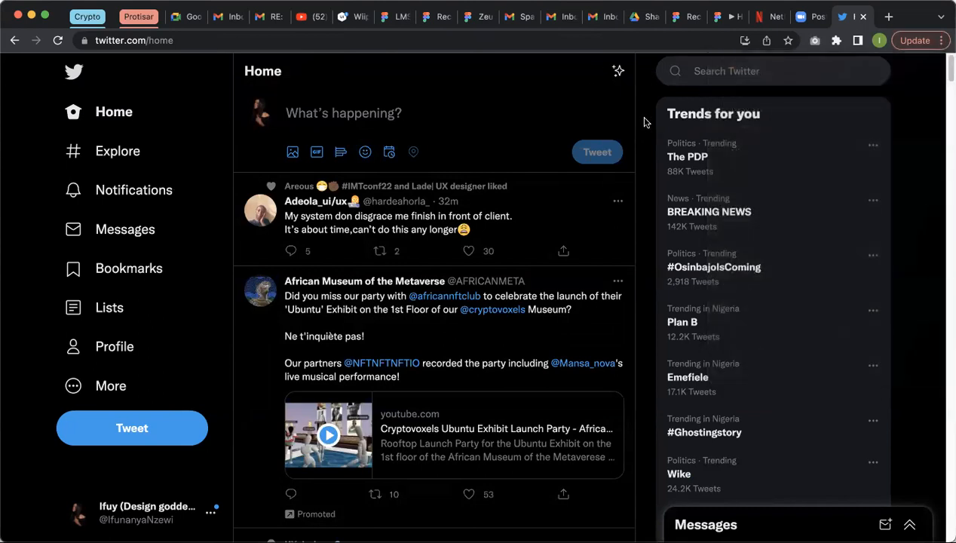
pyautogui.click(942, 40)
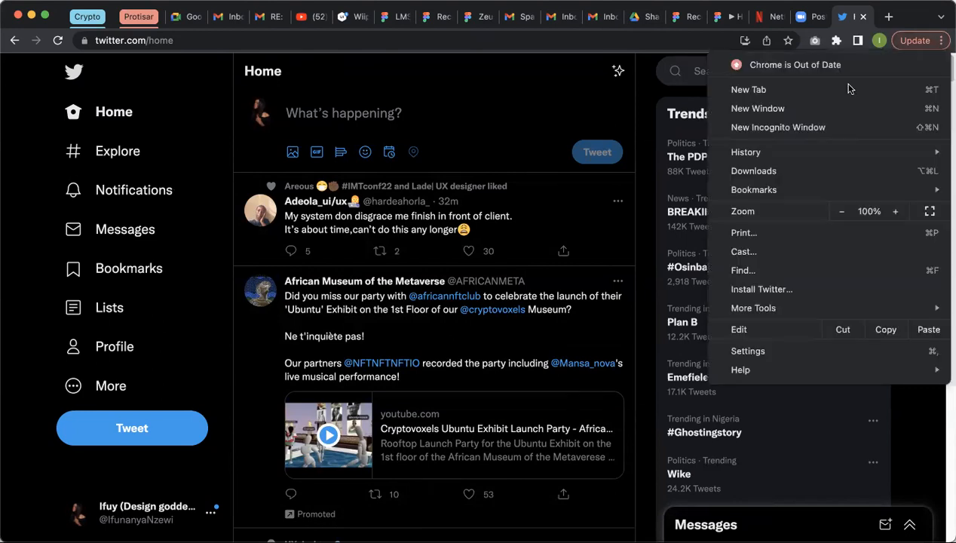
pyautogui.click(617, 205)
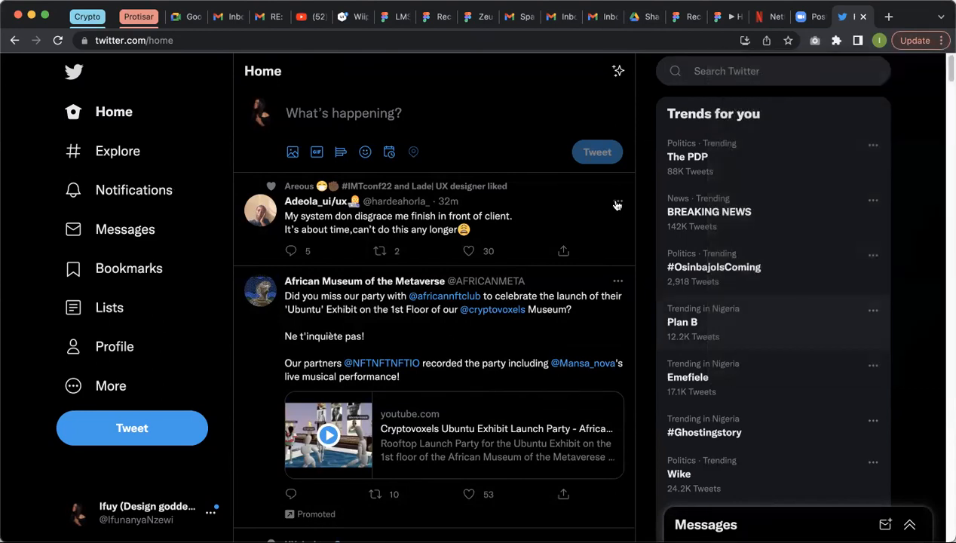
# Step: Mark the first tweet as not interesting through its meatball menu, and show the same kind of menu for the account and The PDP trend
pyautogui.click(617, 205)
pyautogui.click(614, 209)
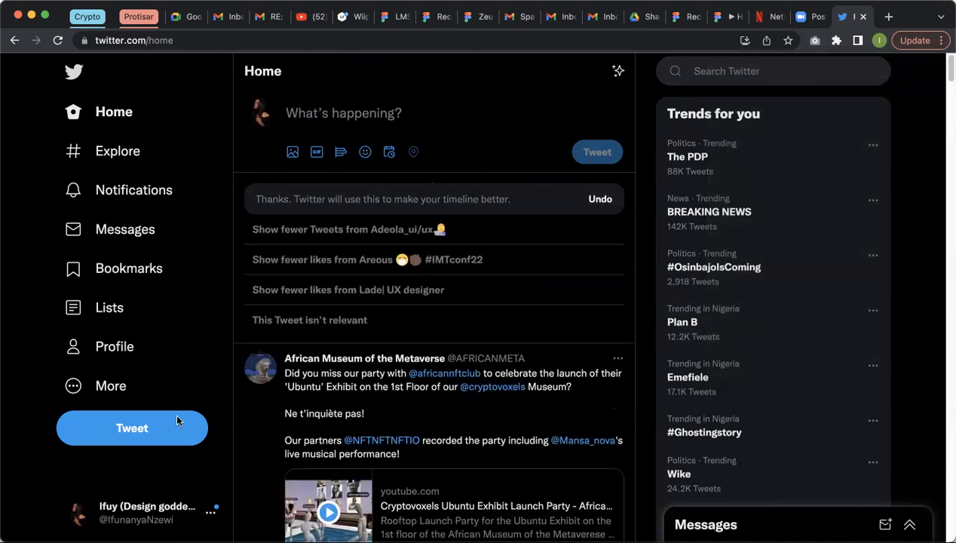
pyautogui.click(205, 512)
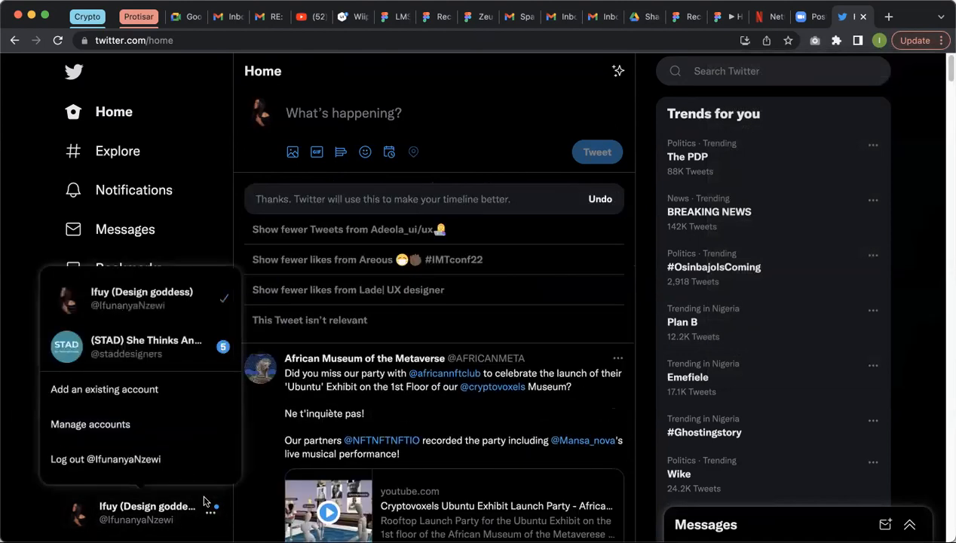
pyautogui.click(872, 150)
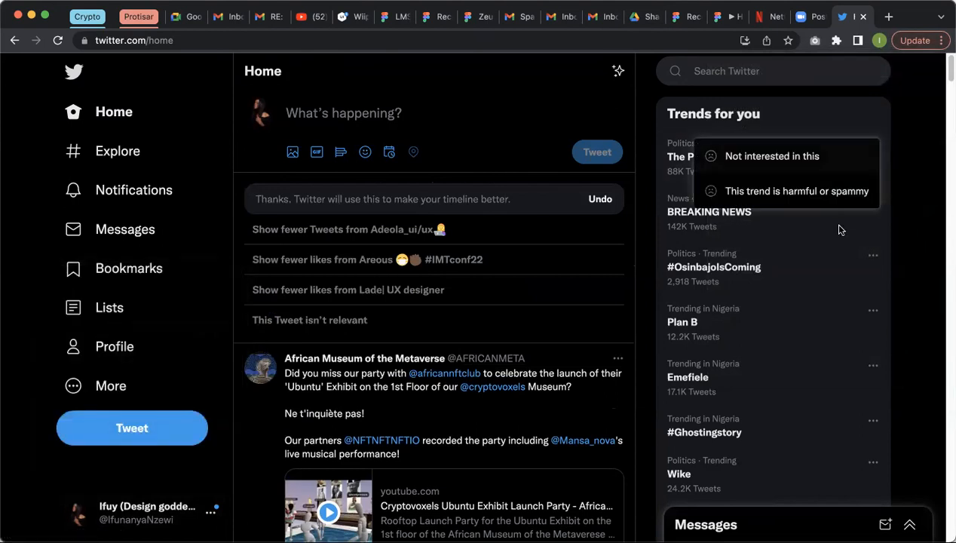
pyautogui.click(935, 175)
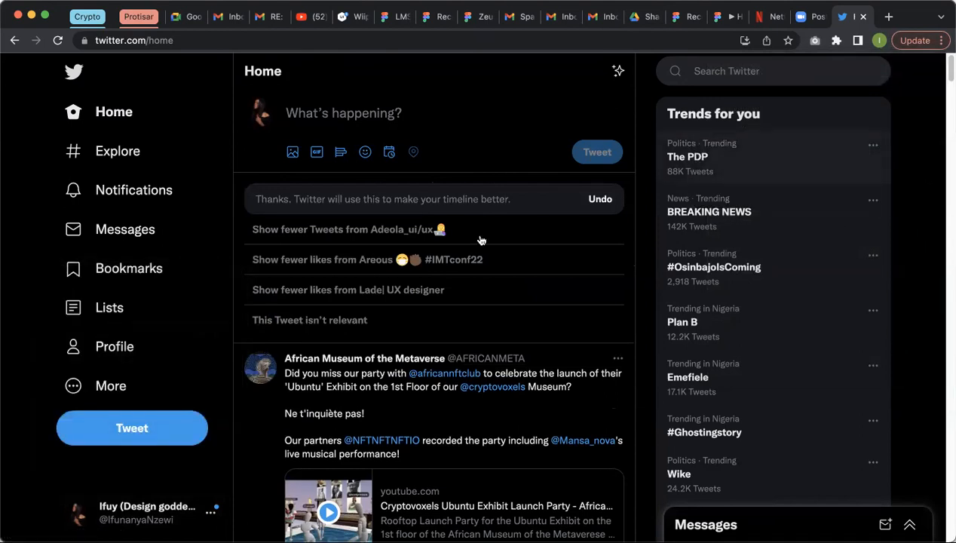
# Step: Review the export list for the Figma page of UI components and export it with every listed image and text item selected
pyautogui.scroll(-1, 481, 240)
pyautogui.scroll(-5, 481, 240)
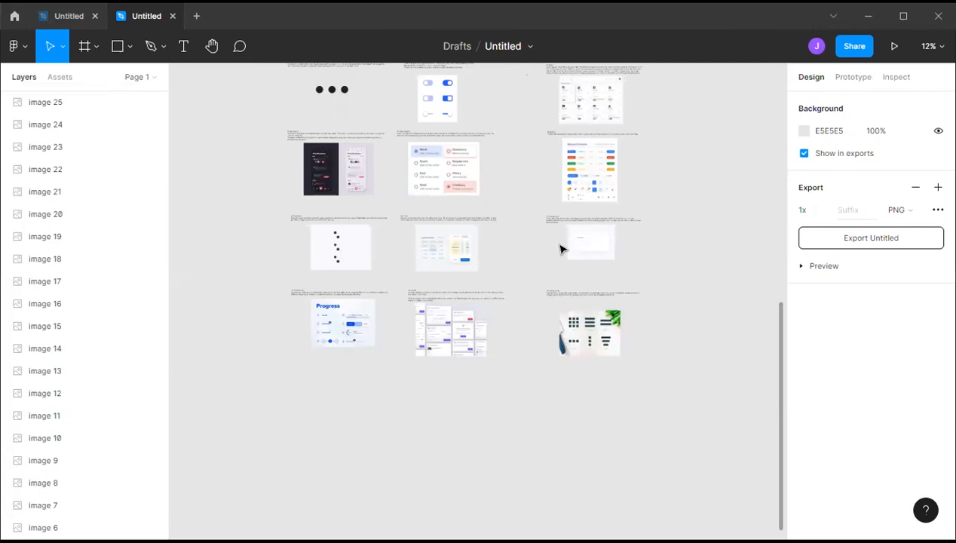
pyautogui.scroll(-2, 561, 249)
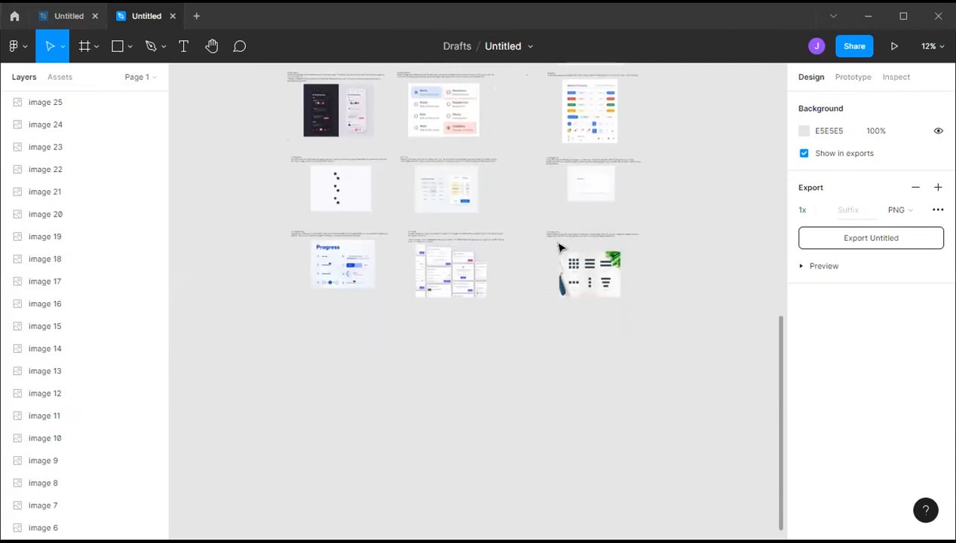
pyautogui.click(871, 238)
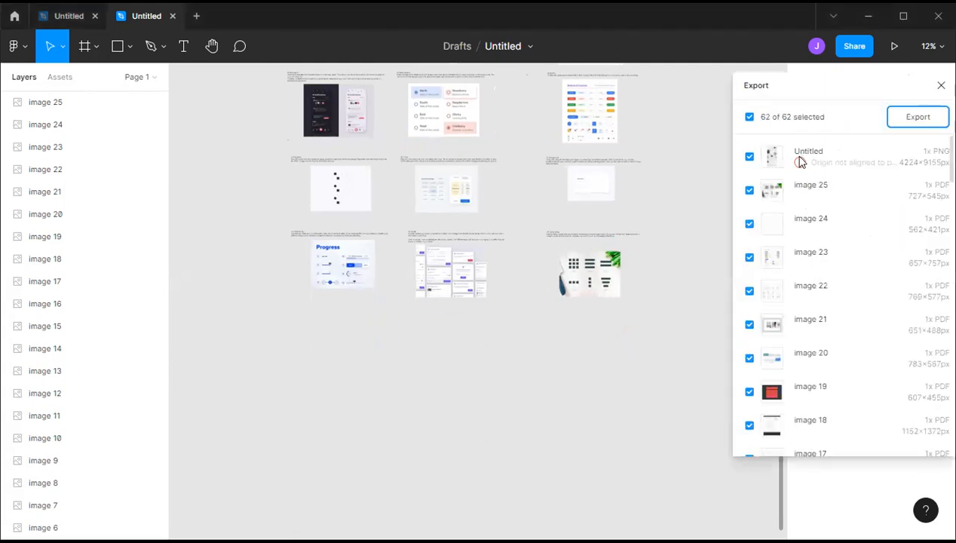
pyautogui.moveTo(800, 159)
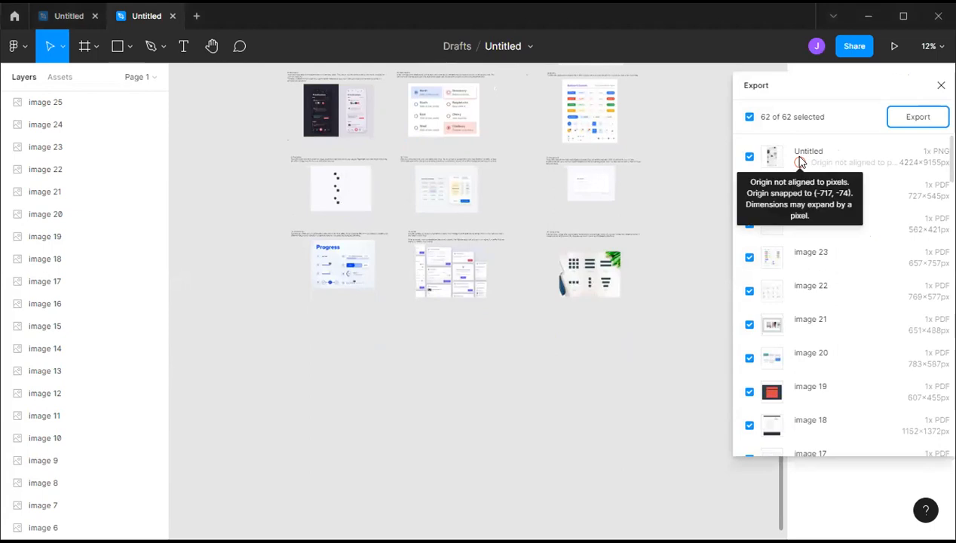
pyautogui.scroll(-10, 800, 160)
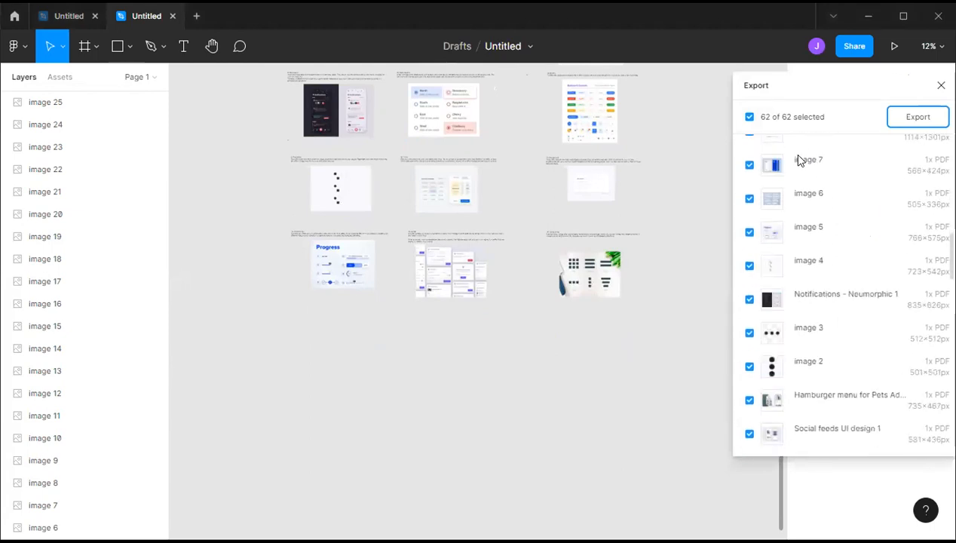
pyautogui.scroll(3, 800, 159)
pyautogui.scroll(6, 800, 160)
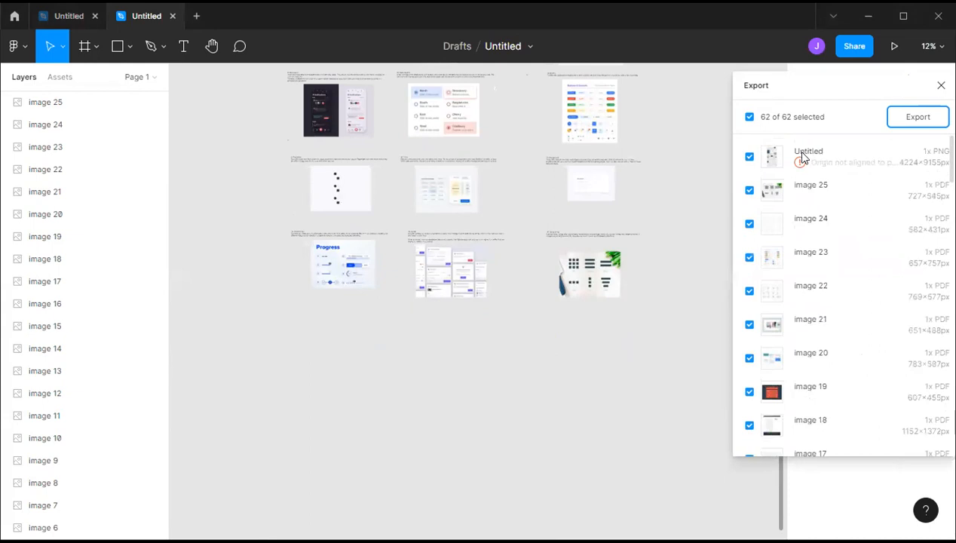
pyautogui.scroll(-10, 801, 161)
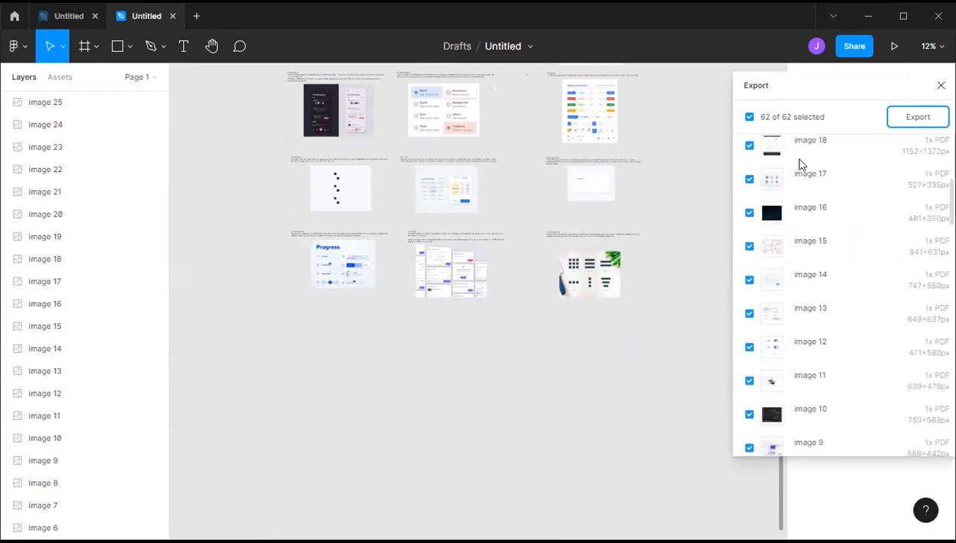
pyautogui.scroll(-15, 801, 167)
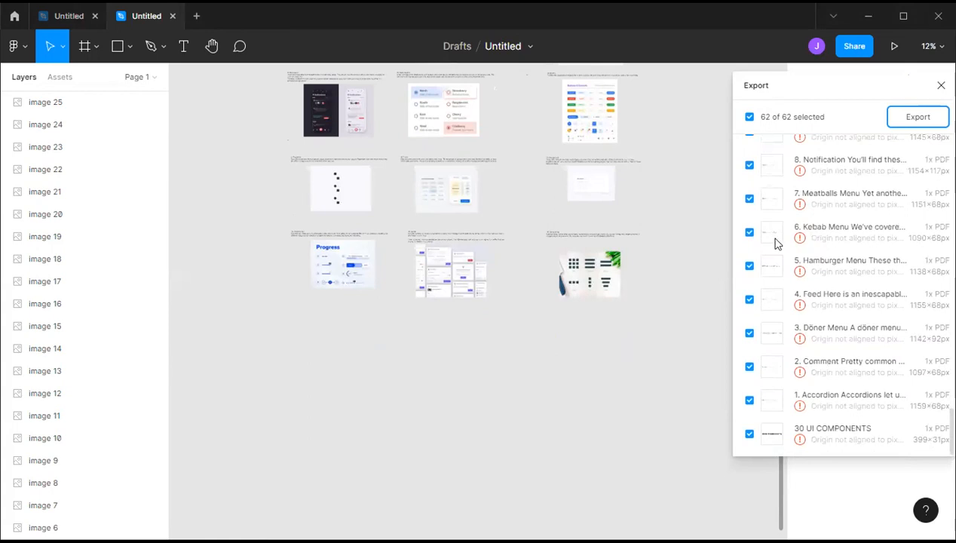
pyautogui.scroll(2, 871, 163)
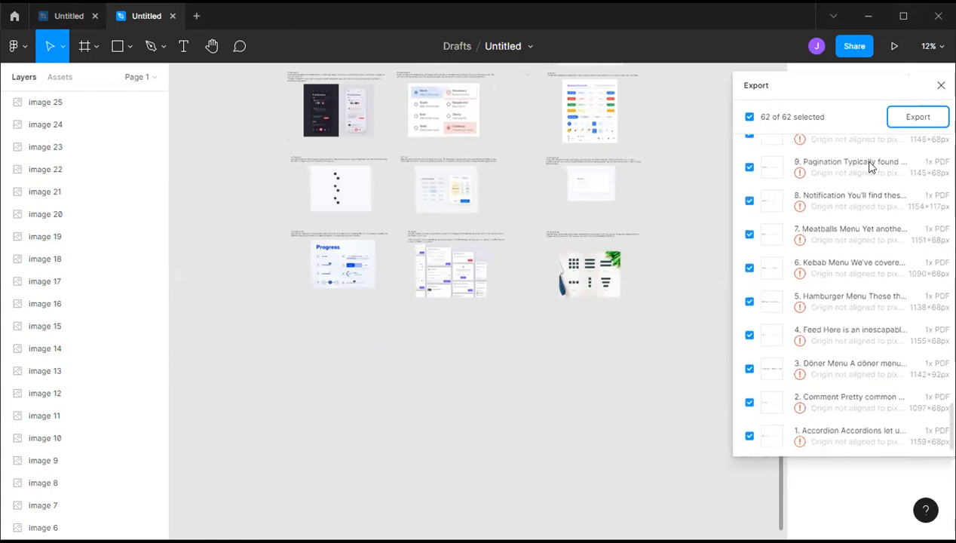
pyautogui.click(916, 117)
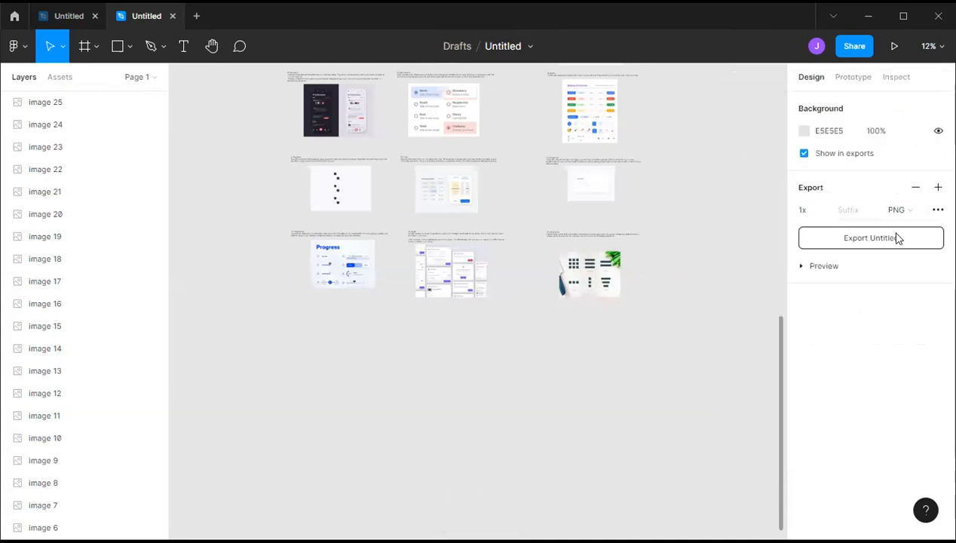
# Step: Set the export format of the Untitled page to PDF
pyautogui.click(902, 210)
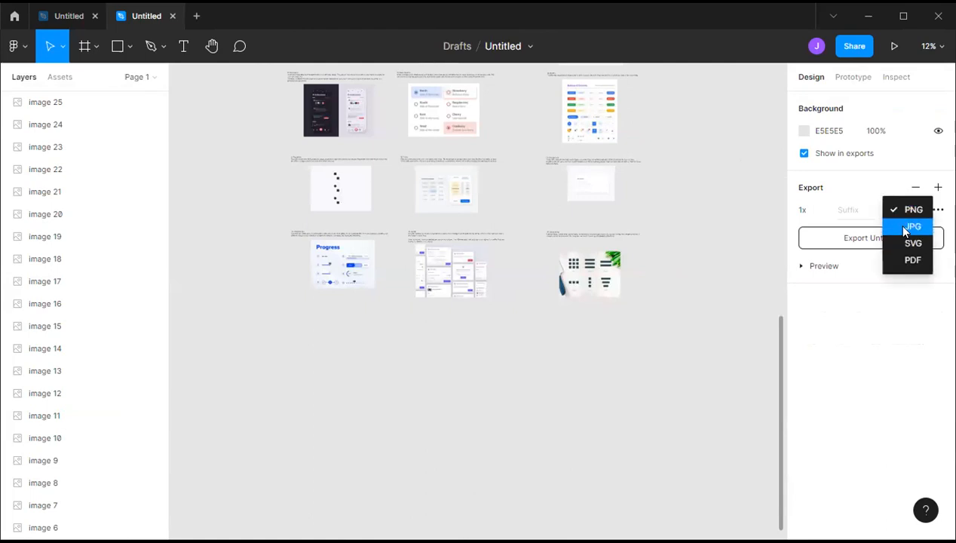
pyautogui.click(909, 258)
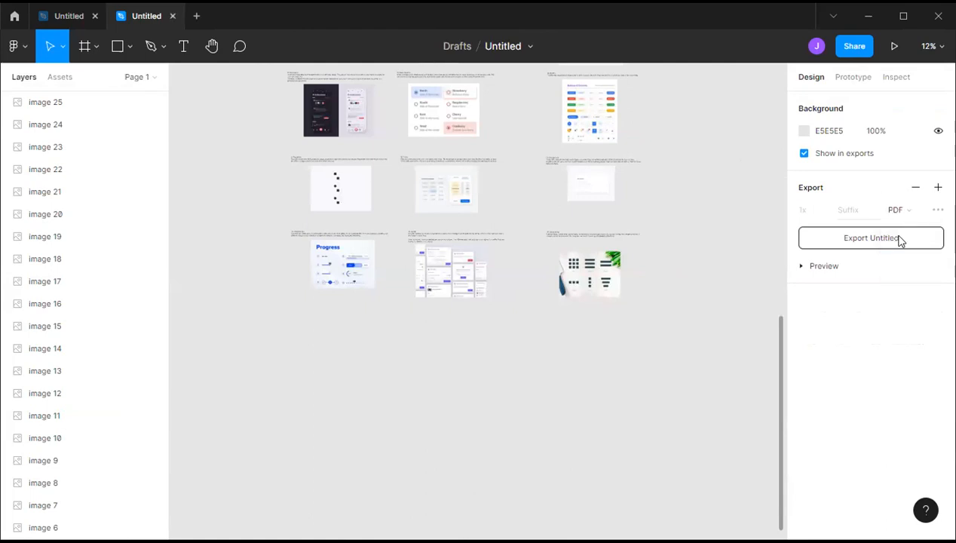
pyautogui.click(897, 210)
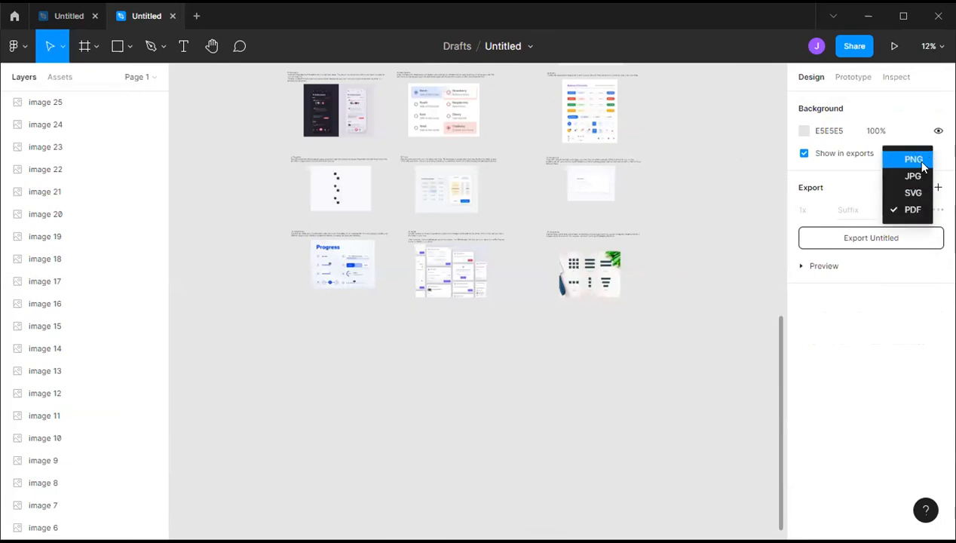
pyautogui.click(671, 226)
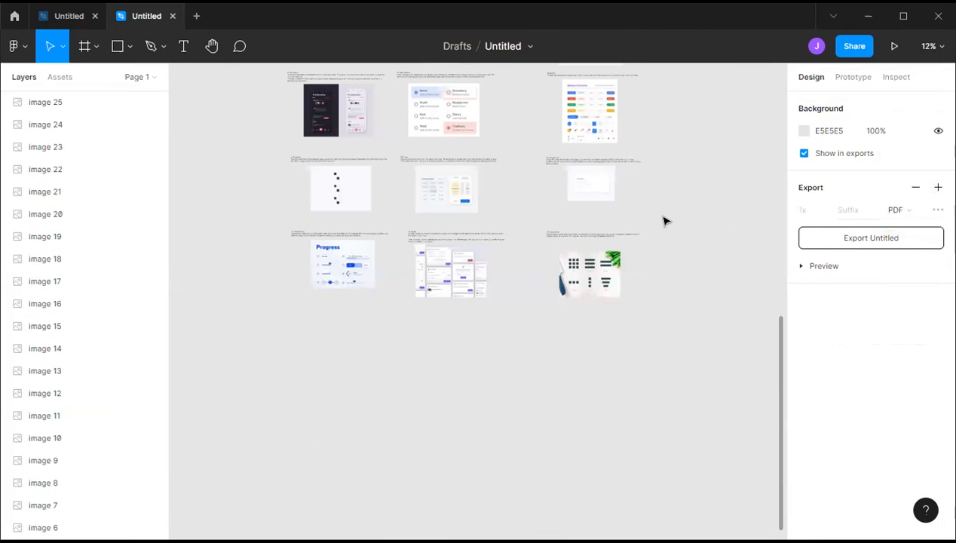
# Step: Select all the component images and descriptions on the canvas and look over the selection
pyautogui.scroll(5, 596, 227)
pyautogui.scroll(10, 595, 226)
pyautogui.moveTo(298, 161); pyautogui.dragTo(676, 409)
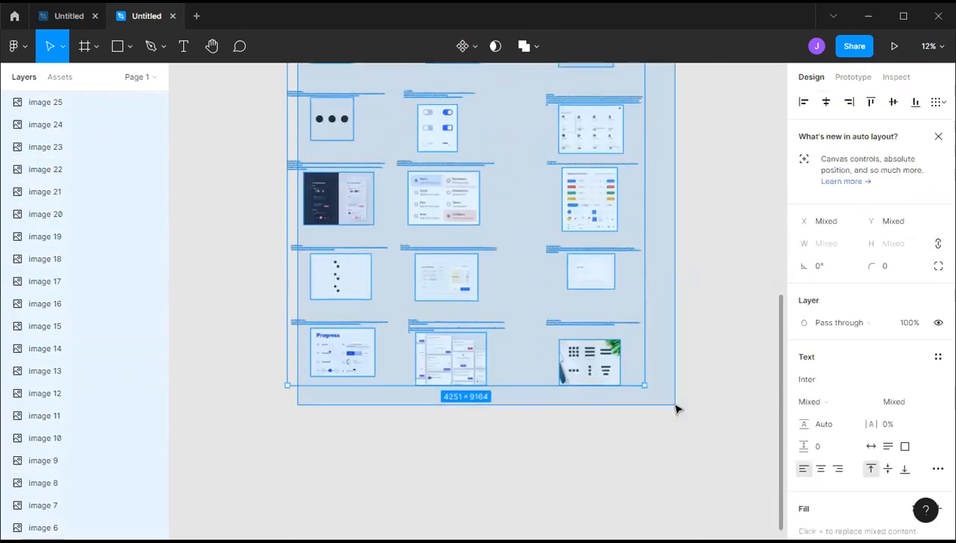
pyautogui.moveTo(675, 408); pyautogui.dragTo(677, 403)
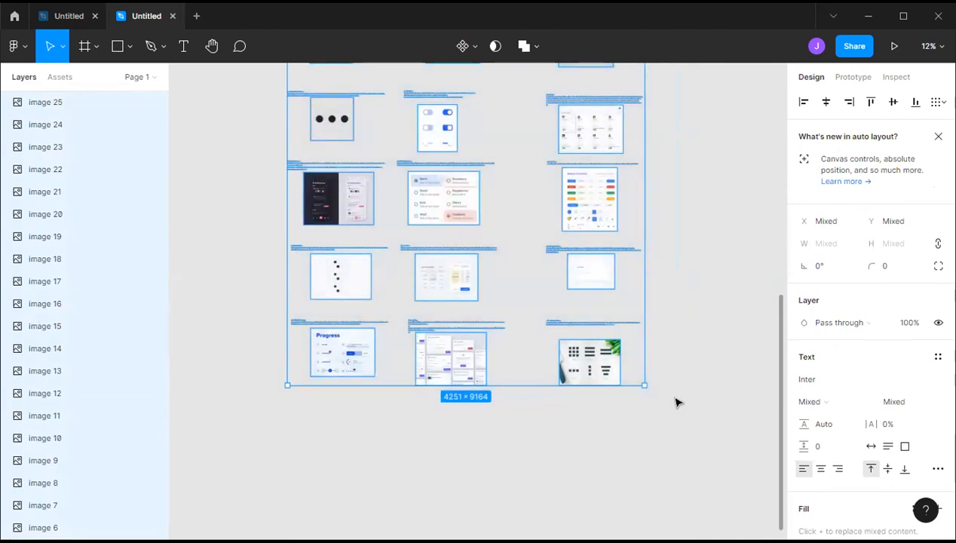
pyautogui.scroll(1, 677, 401)
pyautogui.scroll(-5, 676, 399)
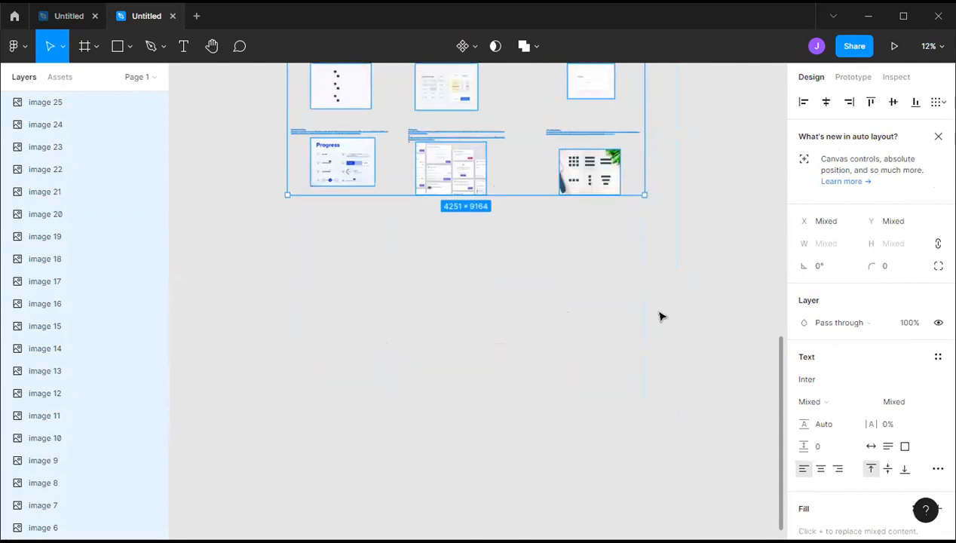
pyautogui.scroll(4, 634, 213)
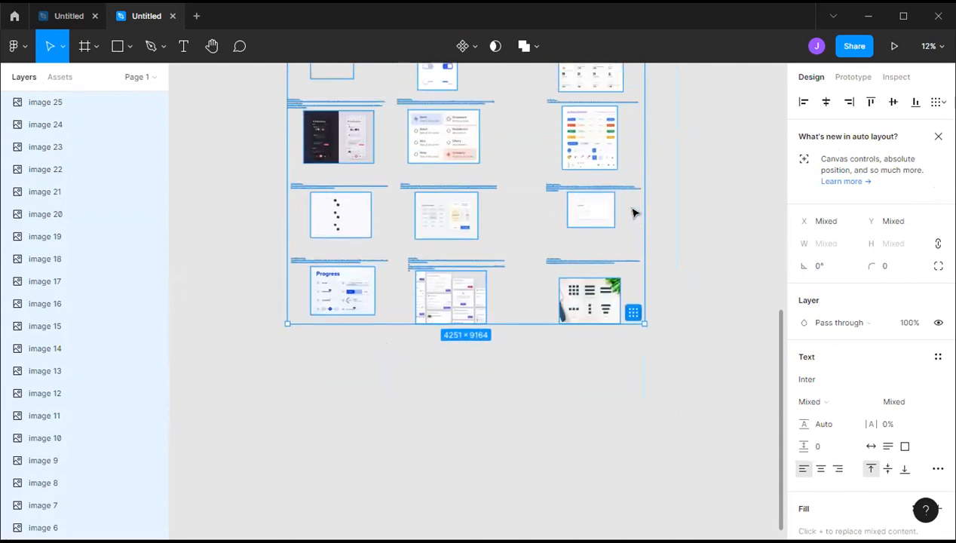
pyautogui.scroll(-2, 634, 213)
pyautogui.scroll(1, 633, 213)
pyautogui.scroll(1, 633, 213)
pyautogui.scroll(2, 679, 189)
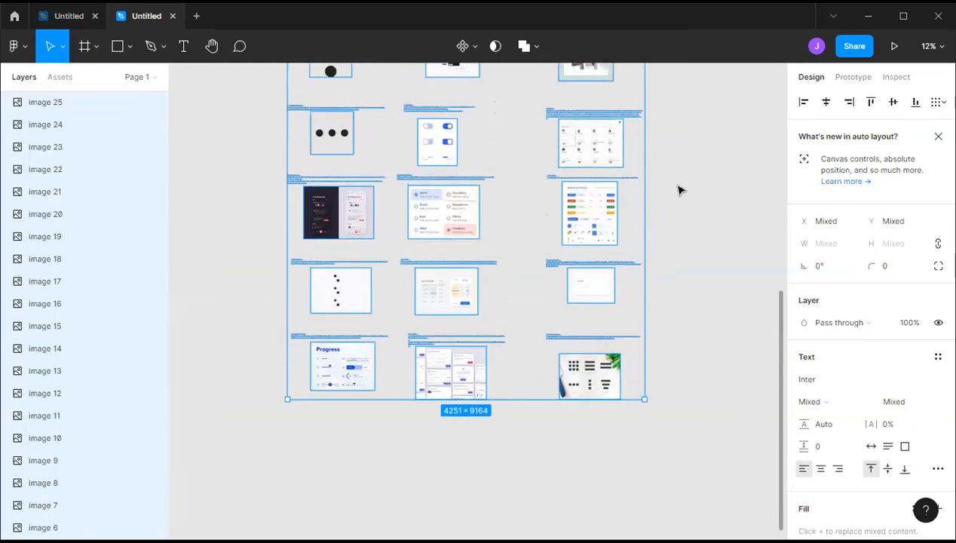
pyautogui.scroll(4, 679, 190)
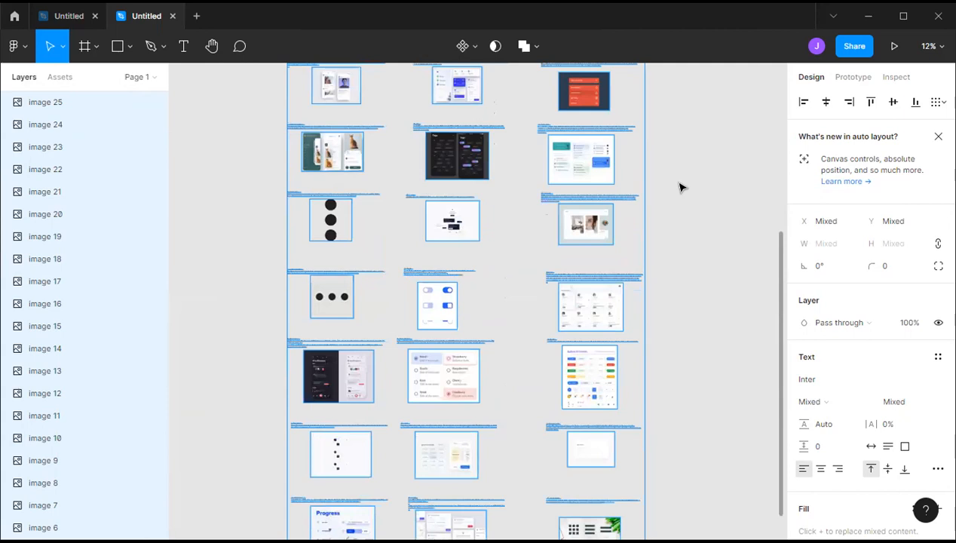
pyautogui.scroll(1, 680, 188)
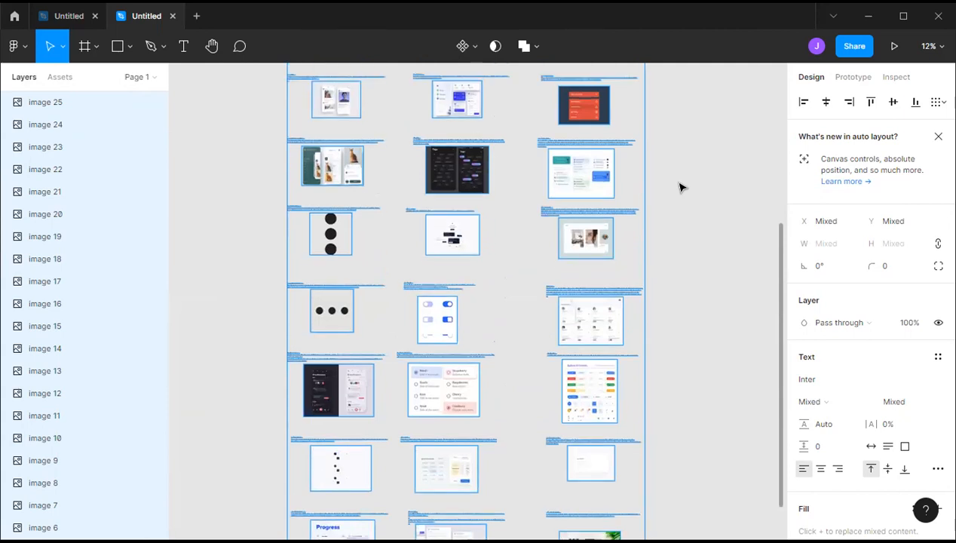
pyautogui.scroll(1, 681, 187)
pyautogui.scroll(-1, 681, 187)
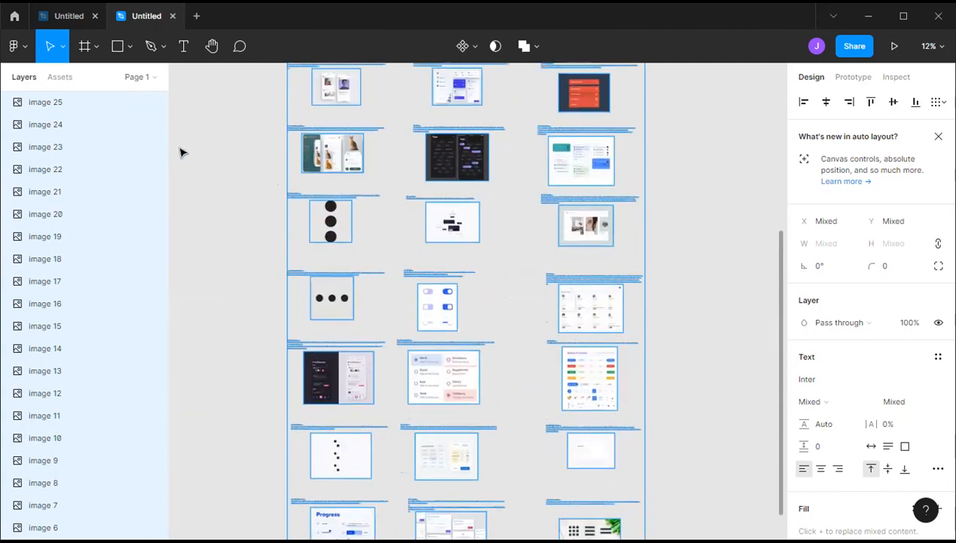
pyautogui.press('f')
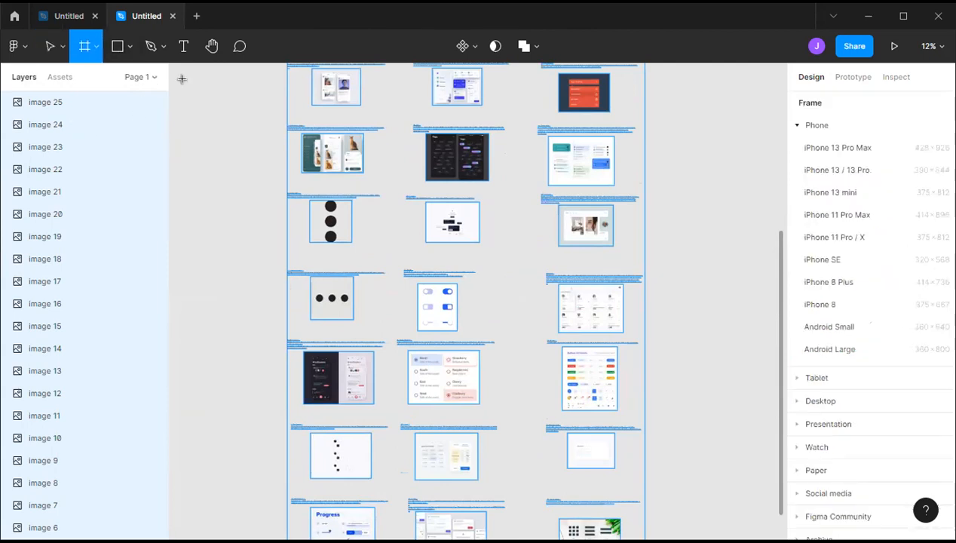
pyautogui.scroll(4, 249, 126)
pyautogui.click(63, 46)
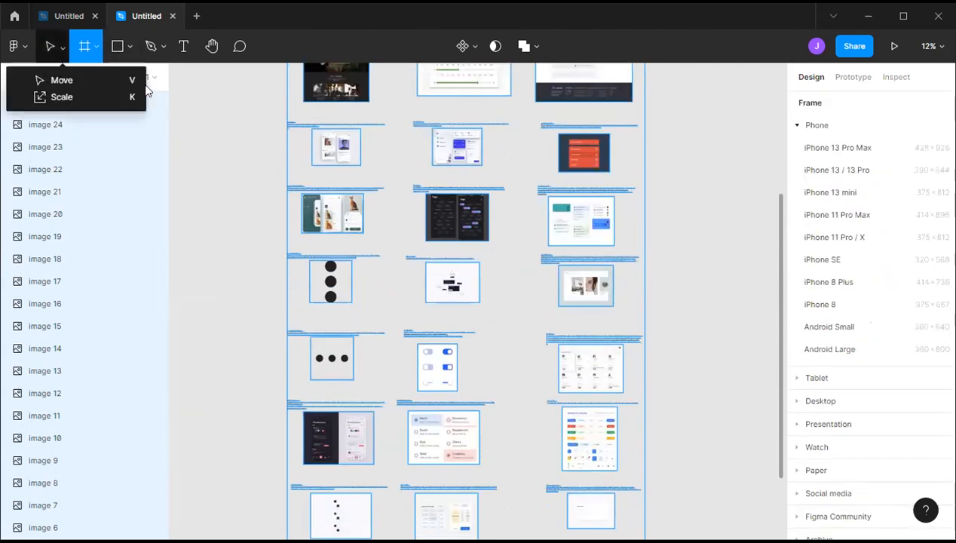
pyautogui.click(106, 82)
pyautogui.click(255, 107)
# Step: Select all the component images and descriptions on the canvas and group them
pyautogui.scroll(2, 262, 117)
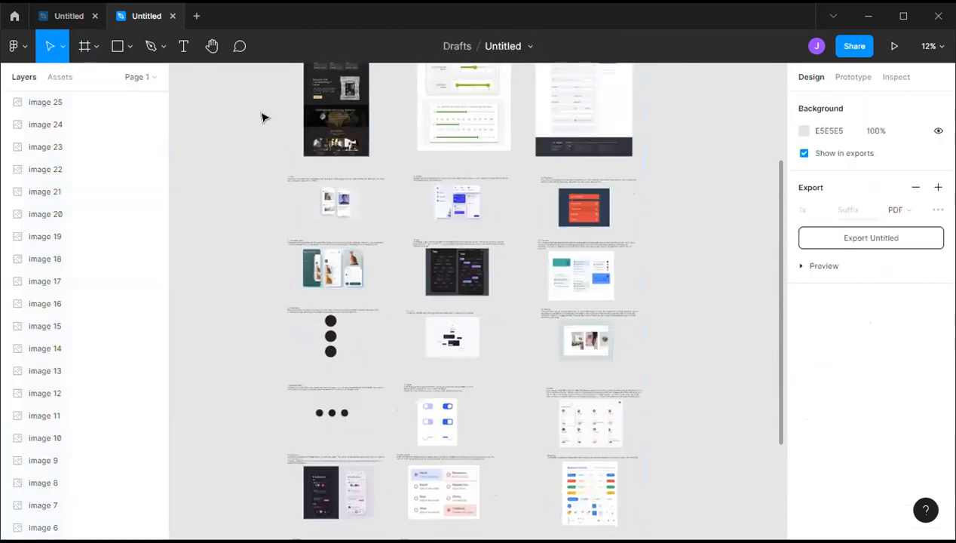
pyautogui.scroll(10, 264, 121)
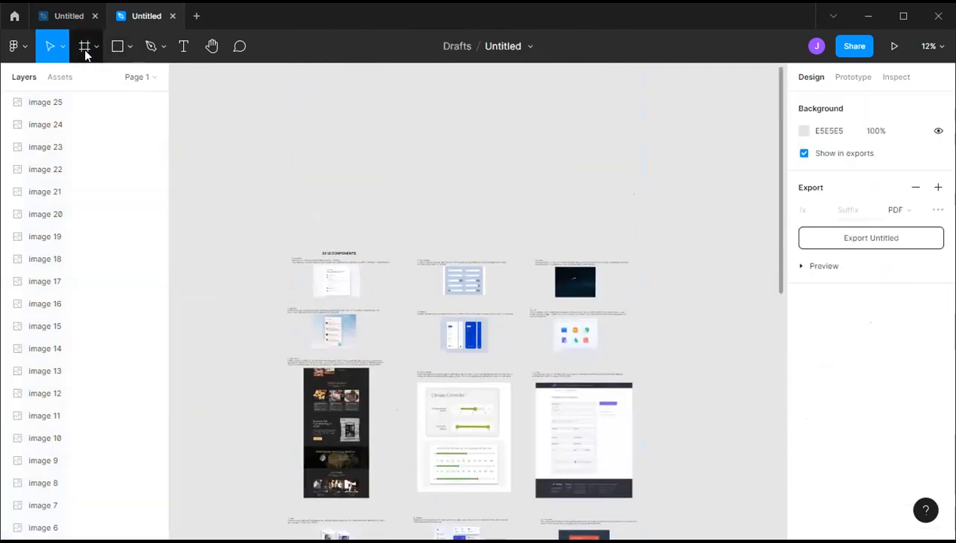
pyautogui.moveTo(273, 208); pyautogui.dragTo(614, 343)
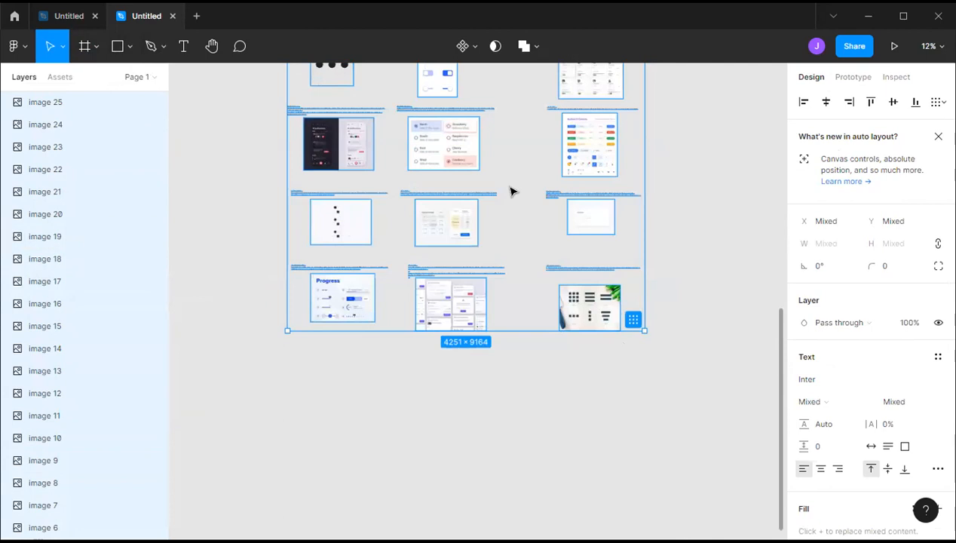
pyautogui.hotkey('ctrl', 'g')
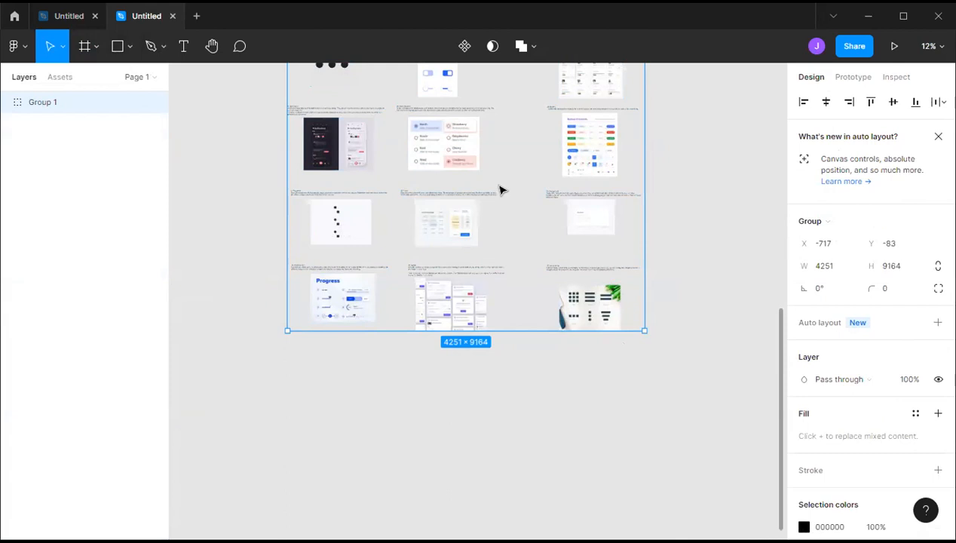
# Step: Add an export setting to the component group and export it as a 1x PNG named Group 1 in the E folder
pyautogui.scroll(-1, 694, 326)
pyautogui.scroll(-3, 879, 309)
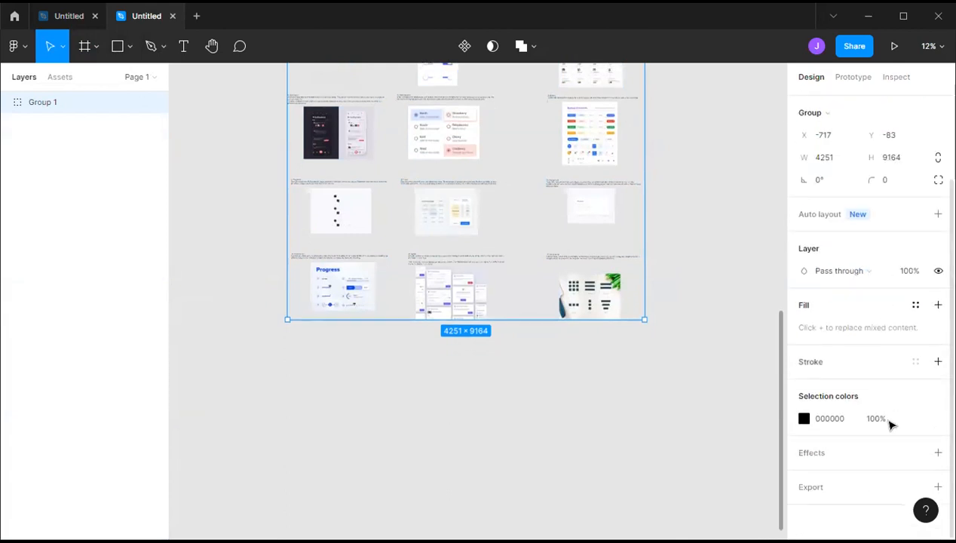
pyautogui.click(871, 487)
pyautogui.scroll(-3, 868, 505)
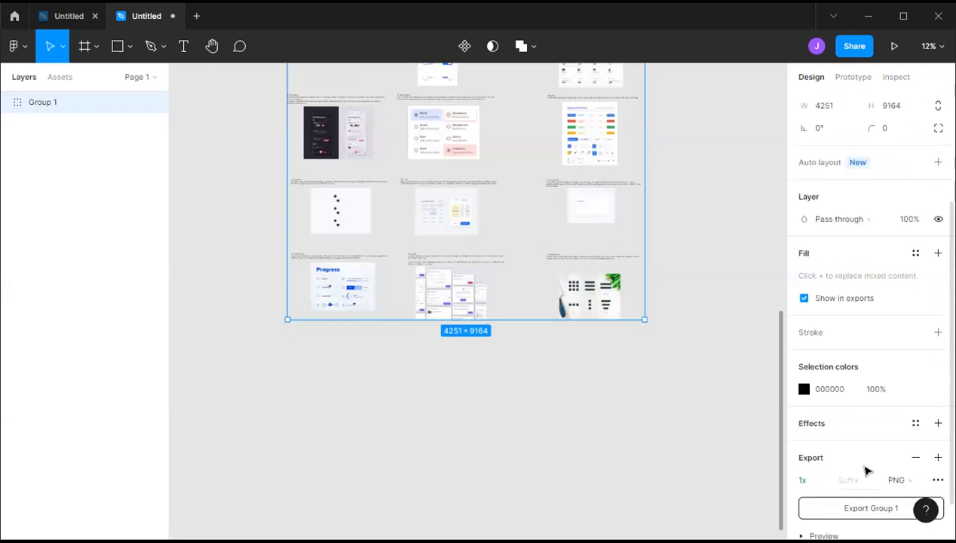
pyautogui.click(890, 460)
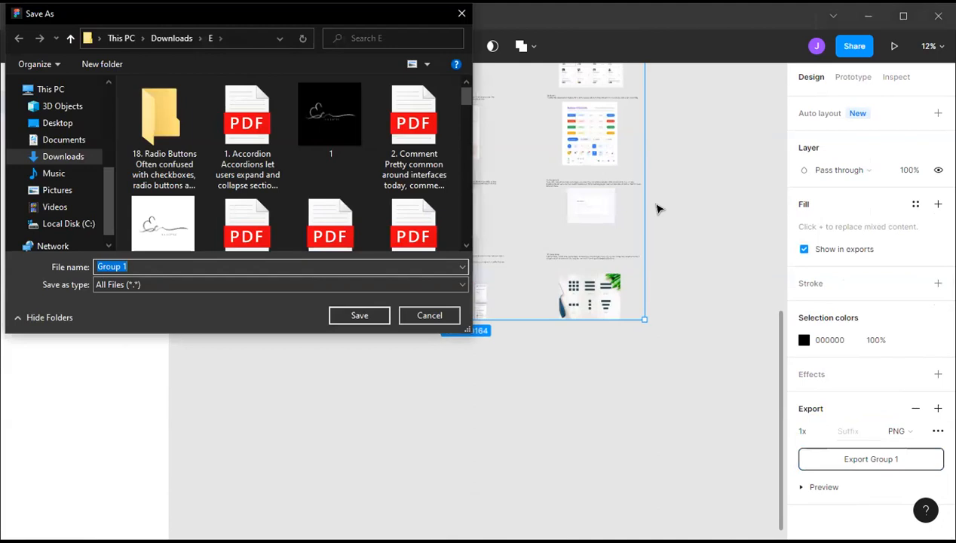
pyautogui.press('Return')
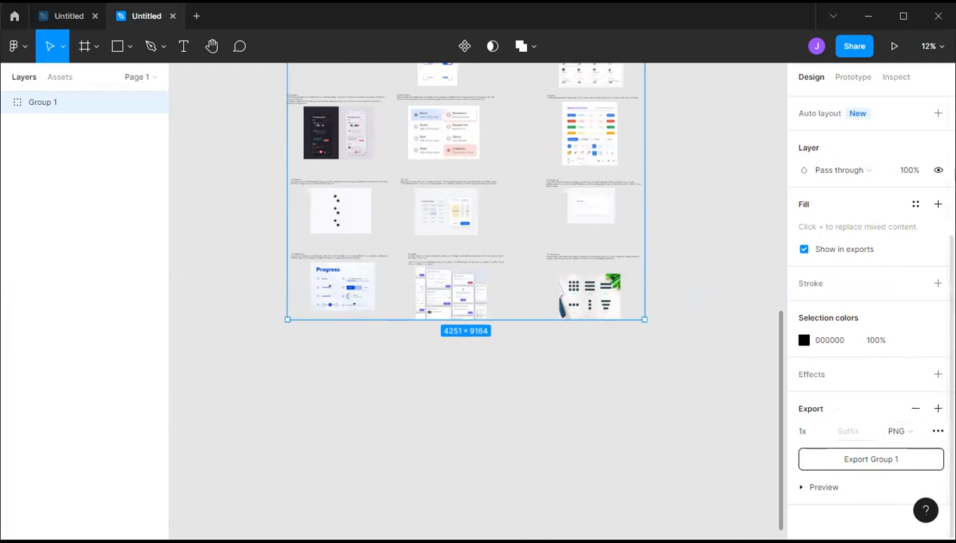
# Step: Set the group's export format to PDF and export it as Group 1 to the E folder
pyautogui.click(911, 431)
pyautogui.click(912, 482)
pyautogui.click(897, 460)
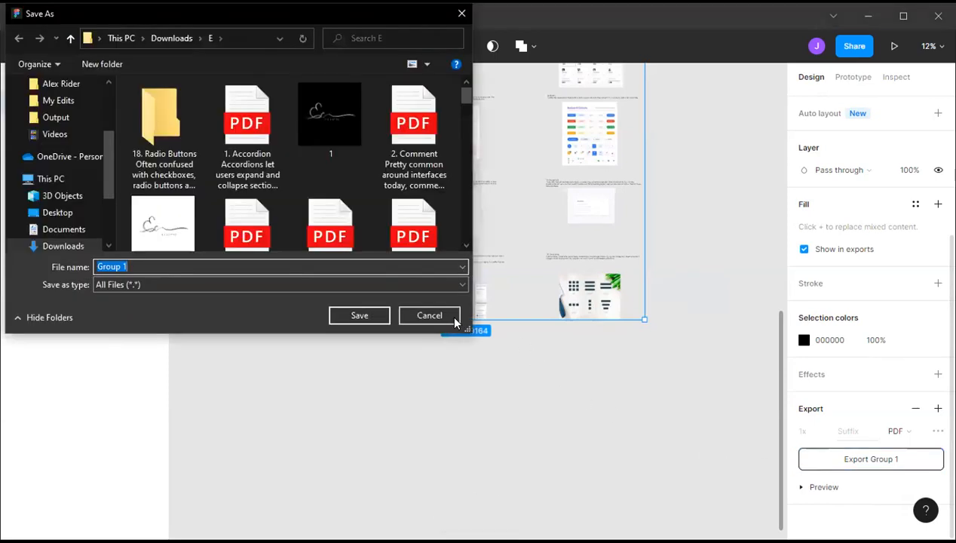
pyautogui.click(450, 286)
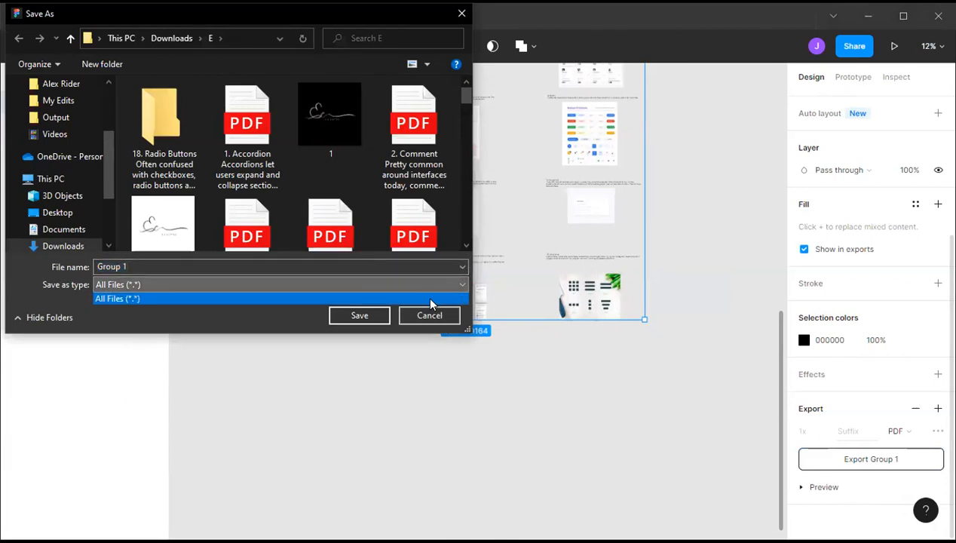
pyautogui.click(439, 299)
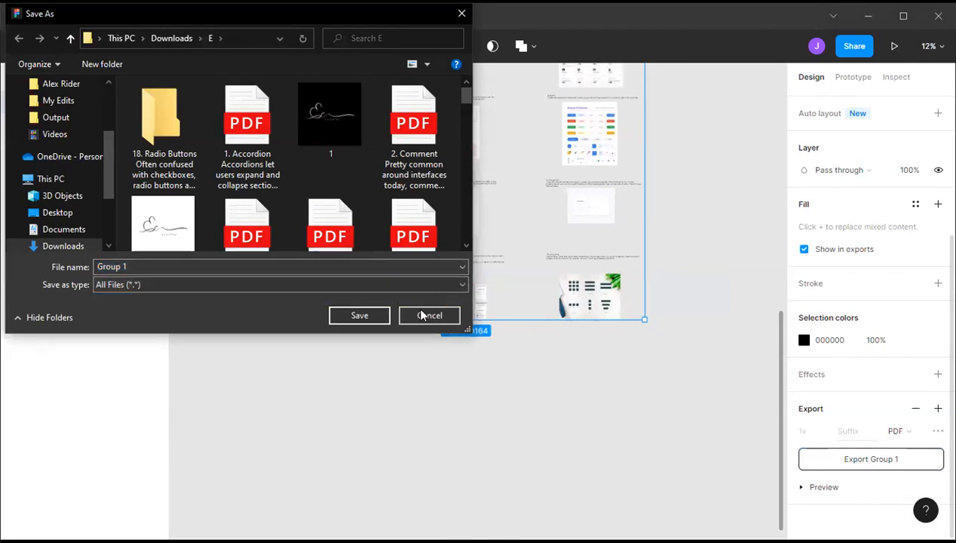
pyautogui.click(383, 314)
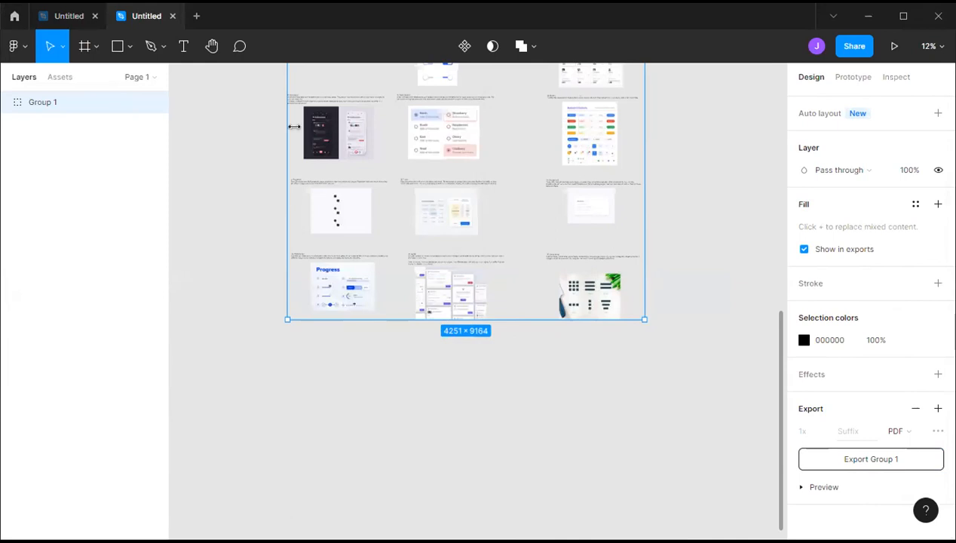
# Step: Draw a rectangle about 4842 × 9426 over the component group
pyautogui.click(249, 165)
pyautogui.scroll(4, 307, 169)
pyautogui.scroll(5, 322, 156)
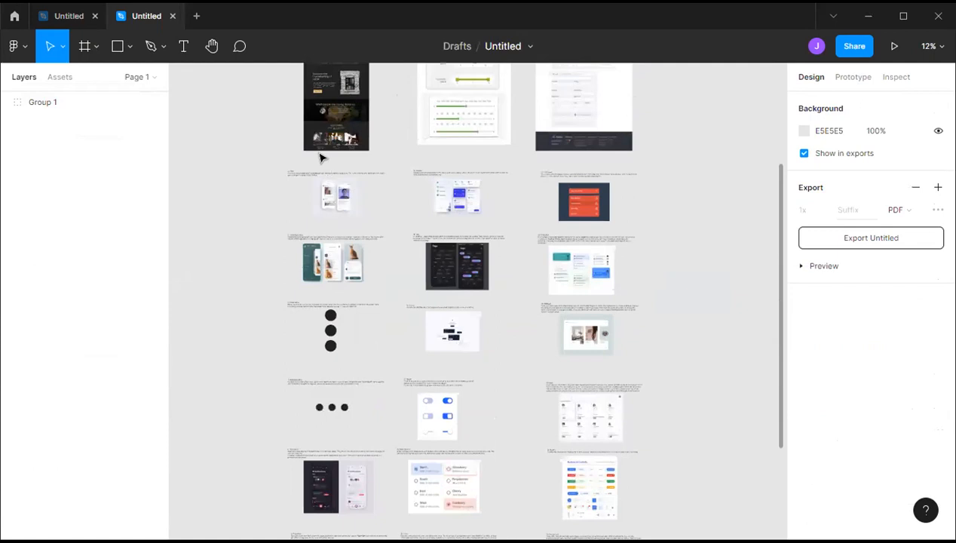
pyautogui.click(130, 47)
pyautogui.click(113, 79)
pyautogui.moveTo(290, 111); pyautogui.dragTo(695, 486)
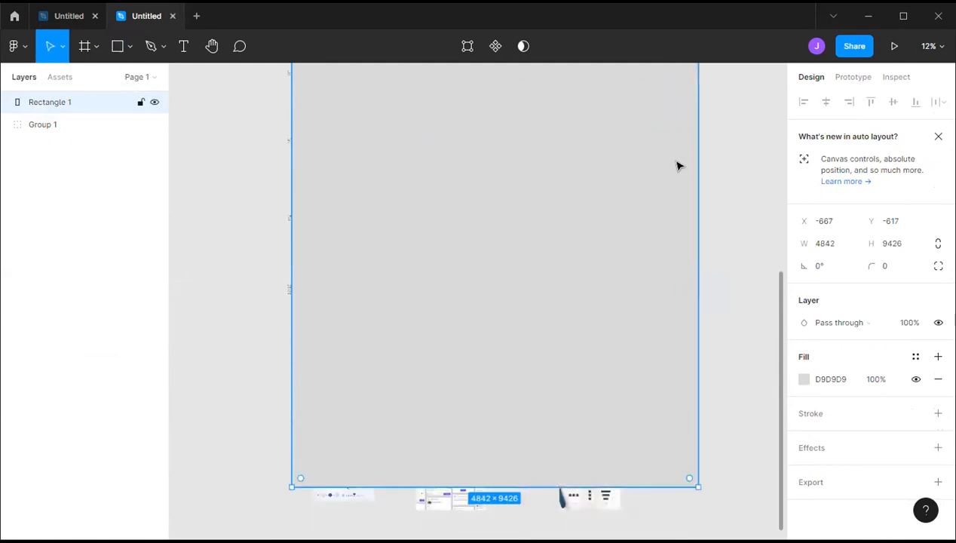
# Step: Send the rectangle to the back and move it to about X -872, Y -144 so it sits behind all the components
pyautogui.rightClick(624, 197)
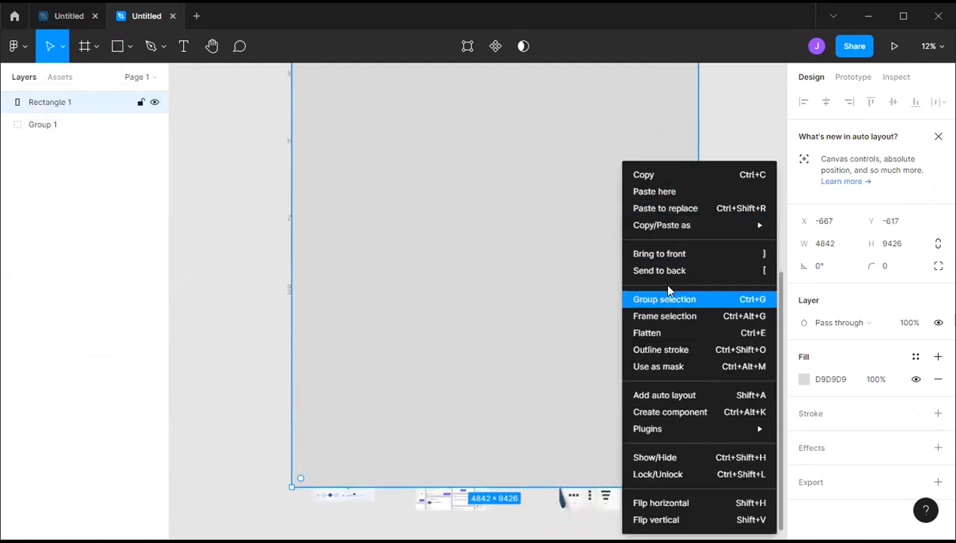
pyautogui.click(661, 268)
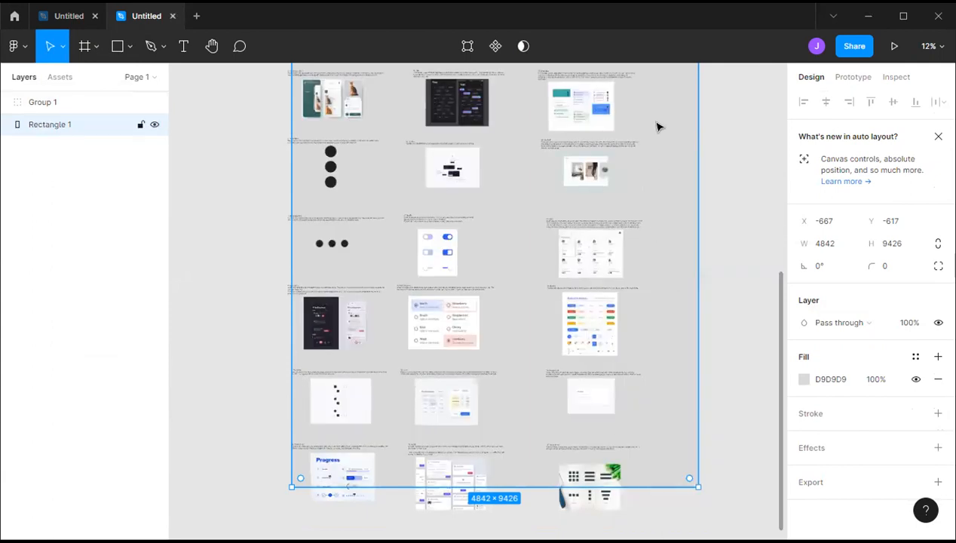
pyautogui.moveTo(657, 141); pyautogui.dragTo(638, 162)
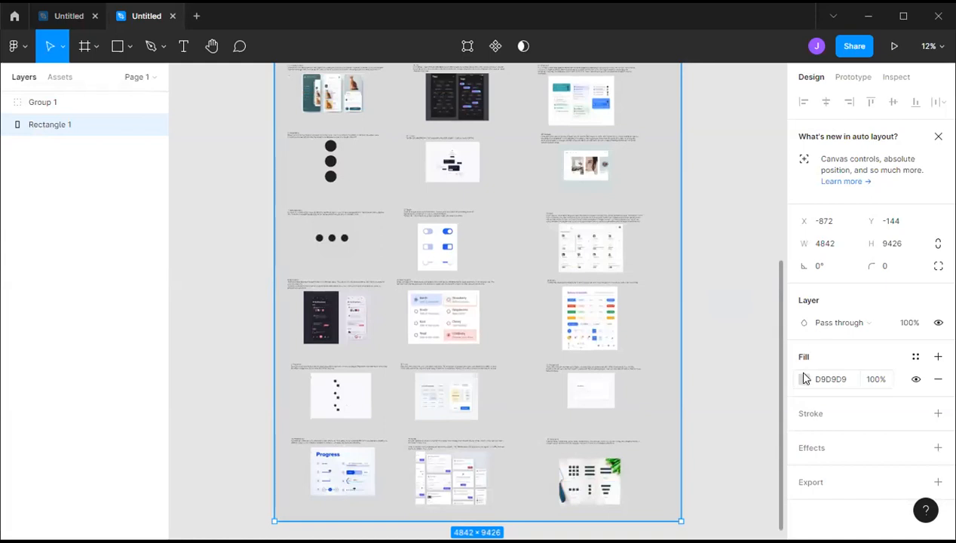
# Step: Set the fill of the background rectangle to white, FFFFFF
pyautogui.click(804, 379)
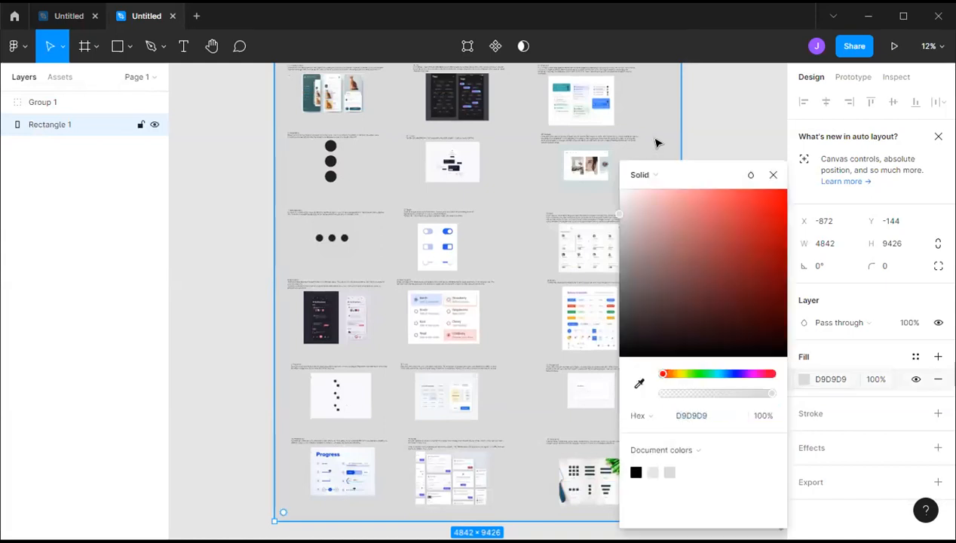
pyautogui.click(773, 175)
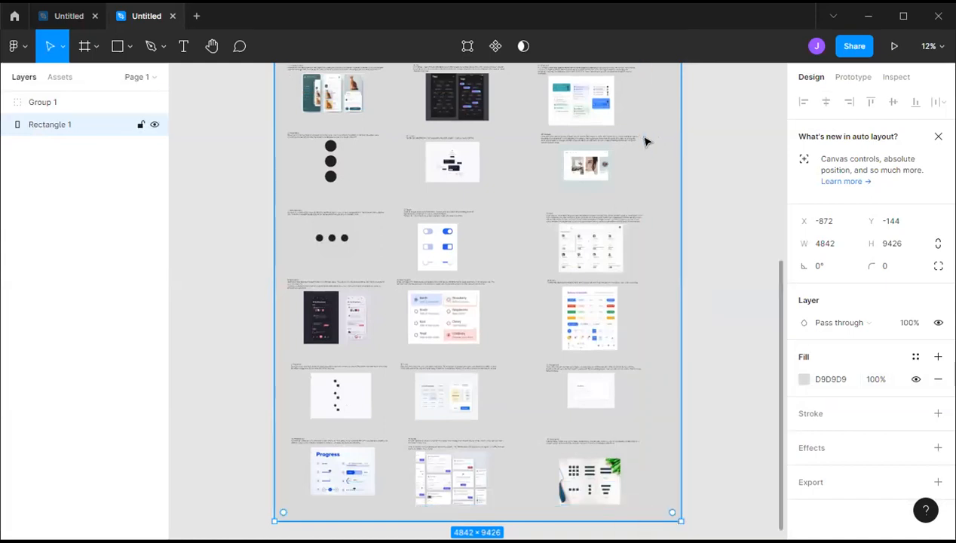
pyautogui.click(804, 379)
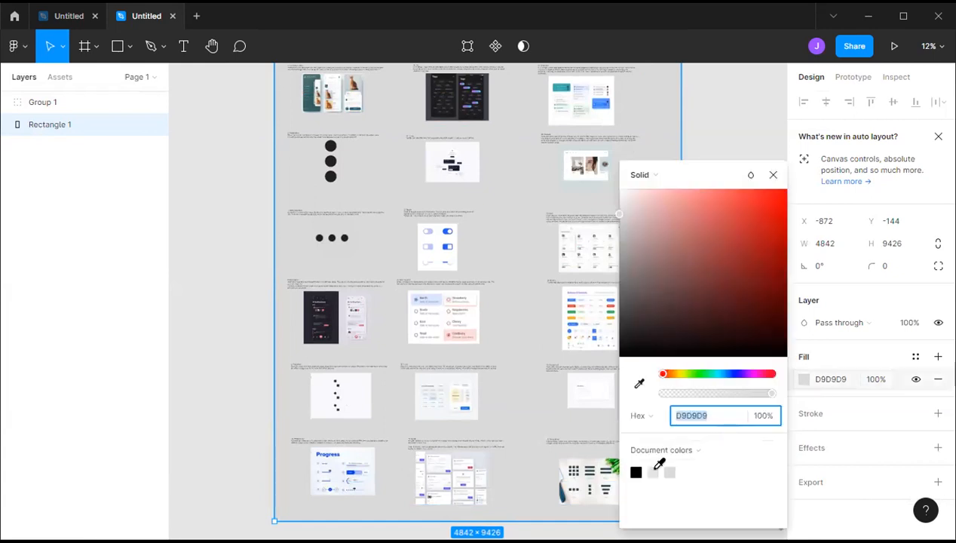
pyautogui.moveTo(627, 352); pyautogui.dragTo(608, 178)
pyautogui.click(773, 175)
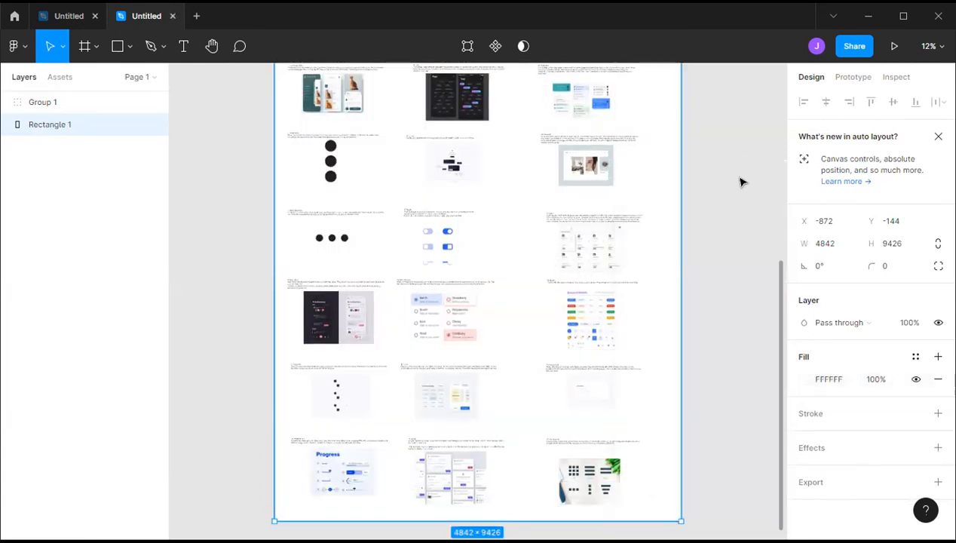
# Step: Wrap the white background rectangle in a frame of its own and select the rectangle inside it
pyautogui.rightClick(660, 172)
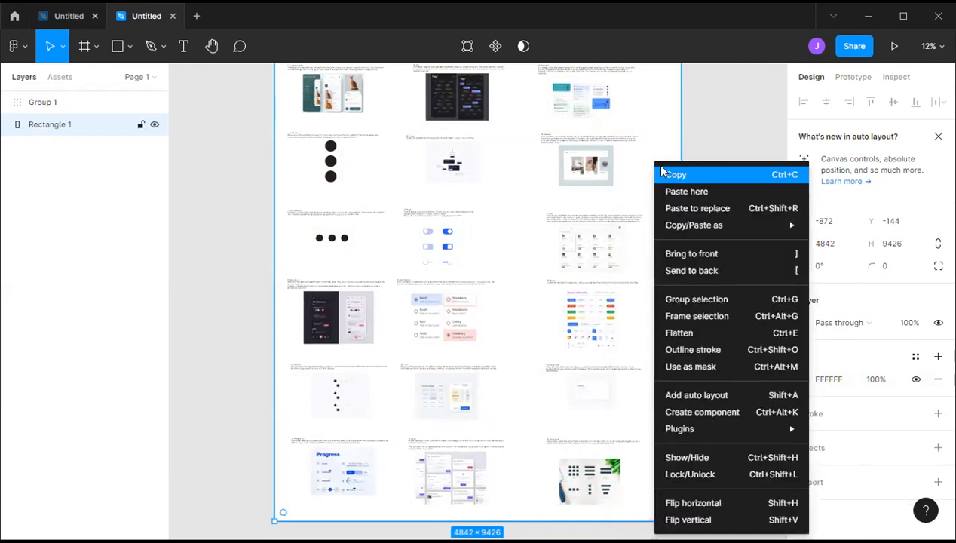
pyautogui.click(702, 318)
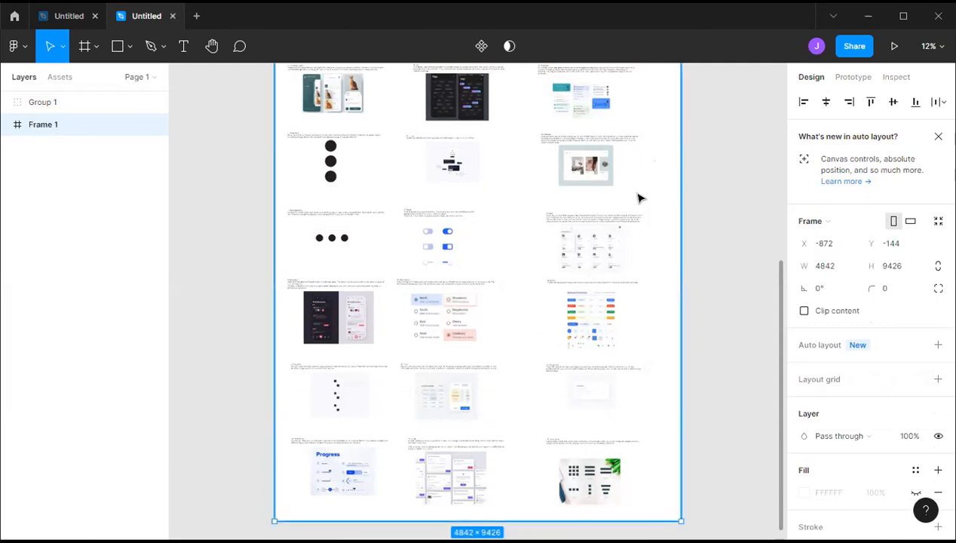
pyautogui.click(653, 172)
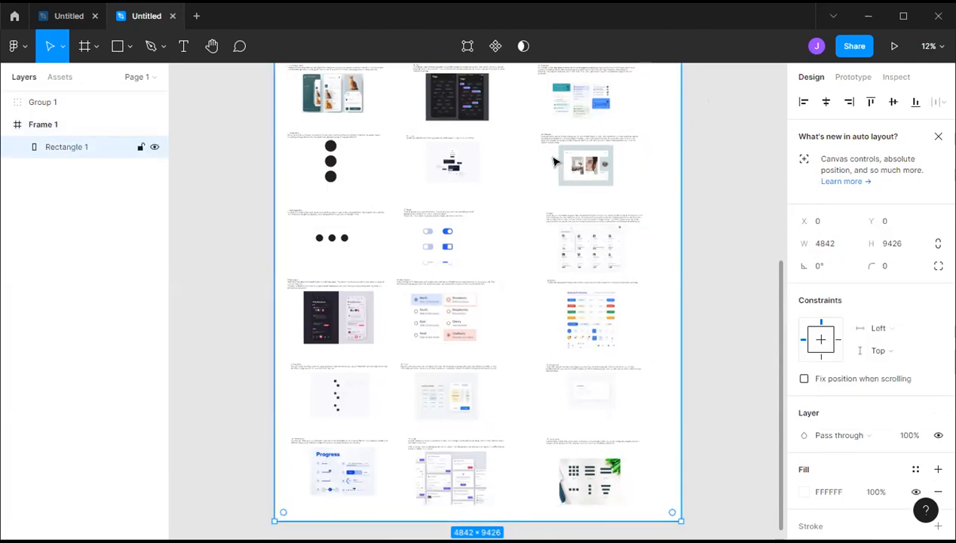
# Step: Move the frame to about X -989, Y 1305 and pull the white rectangle out of the frame onto the canvas
pyautogui.click(94, 131)
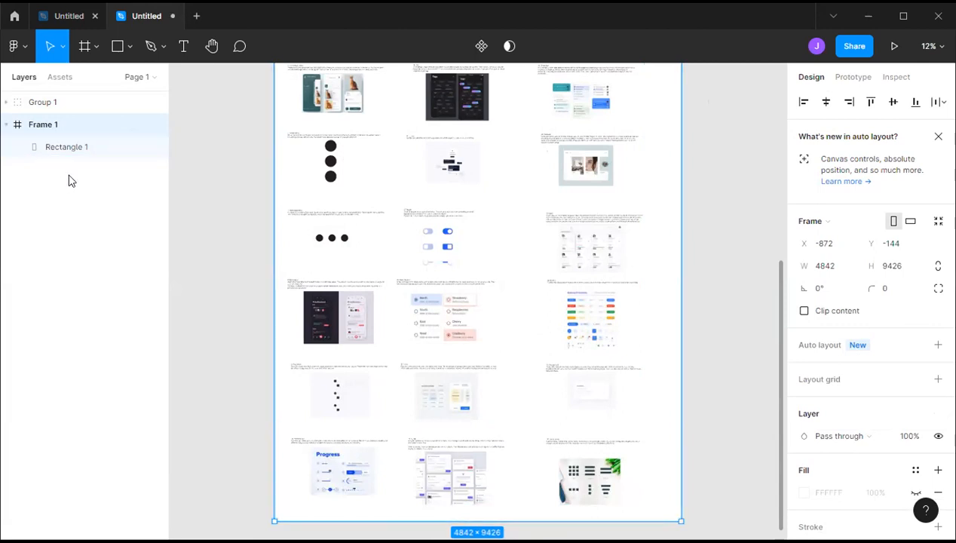
pyautogui.moveTo(642, 167); pyautogui.dragTo(634, 286)
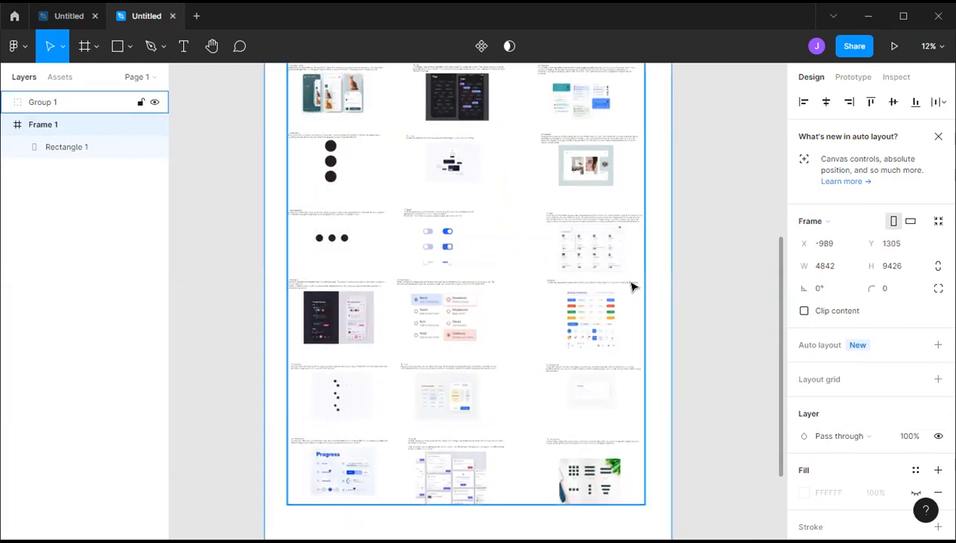
pyautogui.click(88, 150)
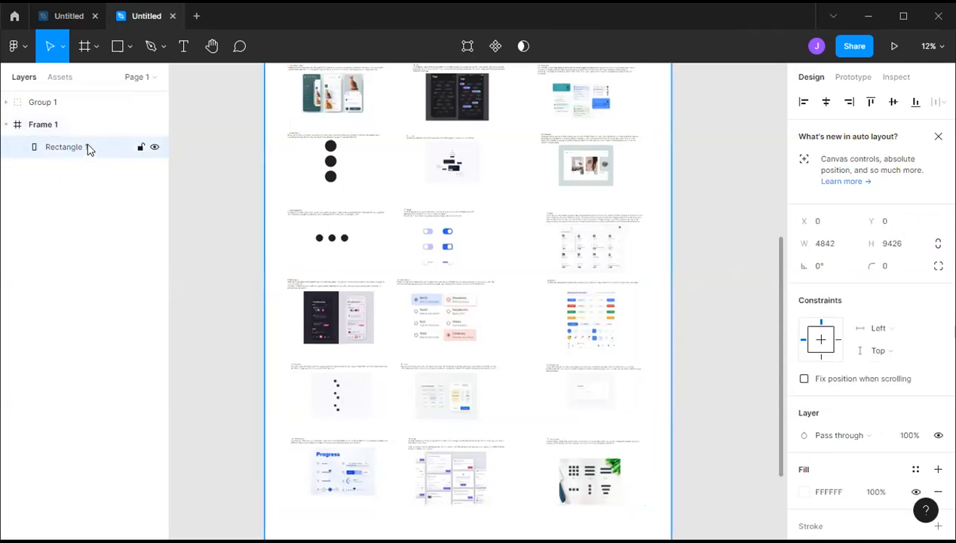
pyautogui.moveTo(309, 172); pyautogui.dragTo(211, 211)
# Step: Move the component group over the white rectangle to about X -1473, Y 459 and delete the group
pyautogui.click(96, 106)
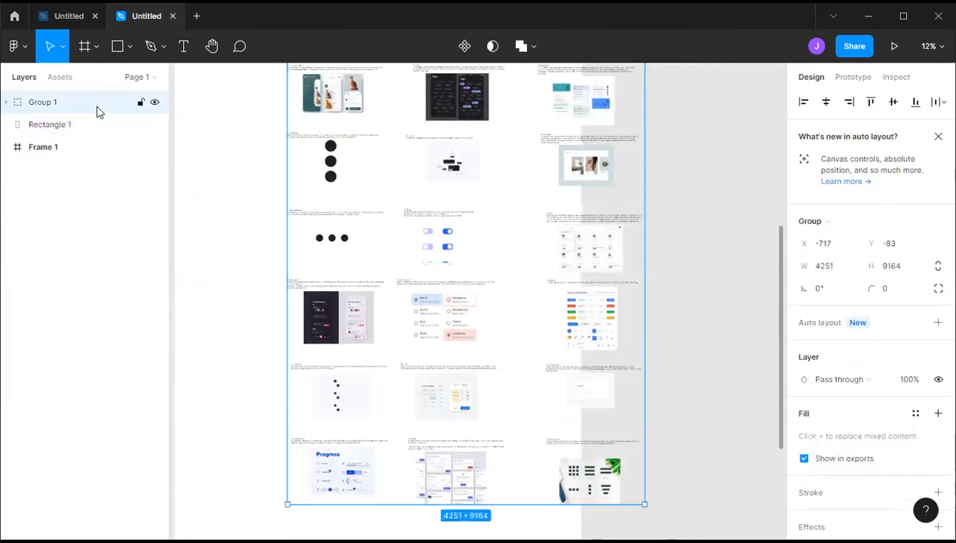
pyautogui.moveTo(388, 167); pyautogui.dragTo(322, 213)
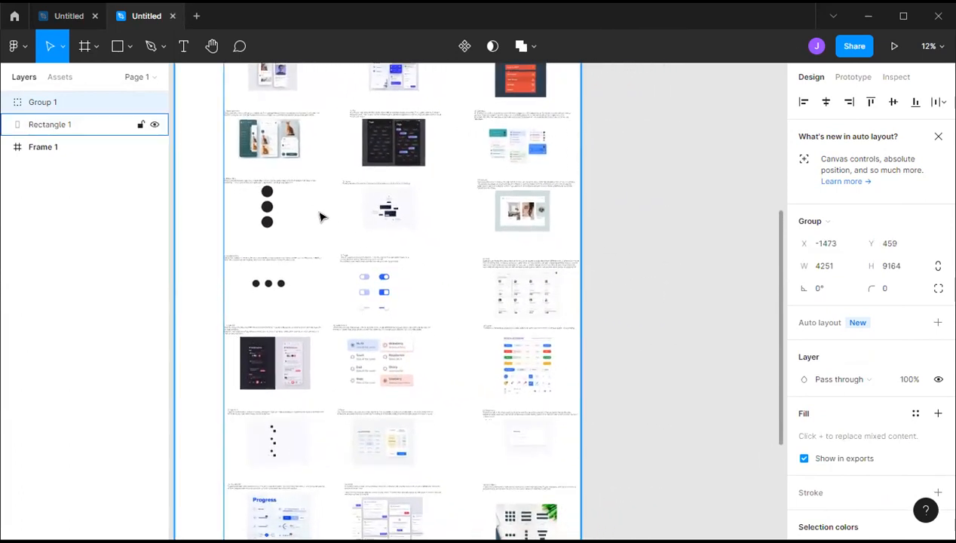
pyautogui.press('Delete')
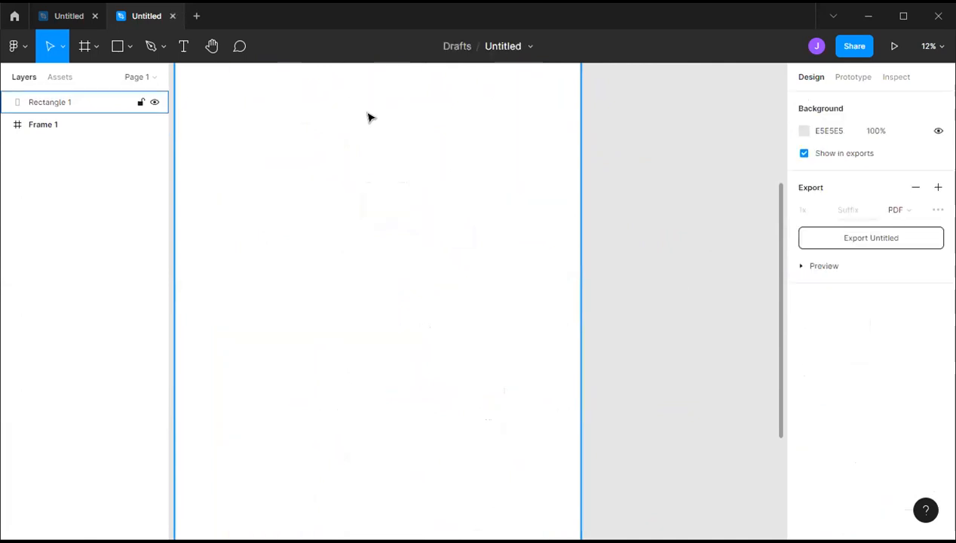
# Step: Try moving the empty frame across the white rectangle to about X 486, Y 1813
pyautogui.click(121, 125)
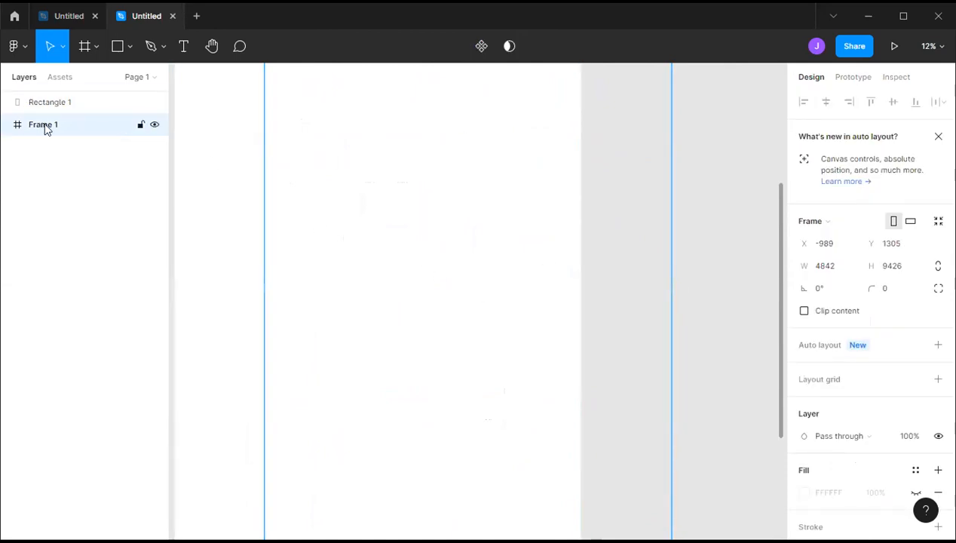
pyautogui.click(213, 167)
pyautogui.click(70, 125)
pyautogui.moveTo(363, 265); pyautogui.dragTo(406, 245)
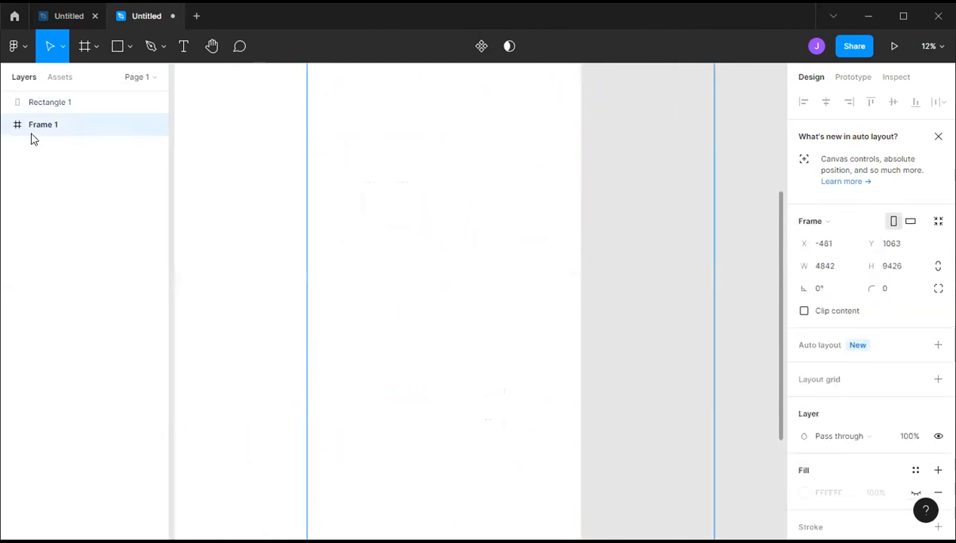
pyautogui.moveTo(365, 163); pyautogui.dragTo(411, 217)
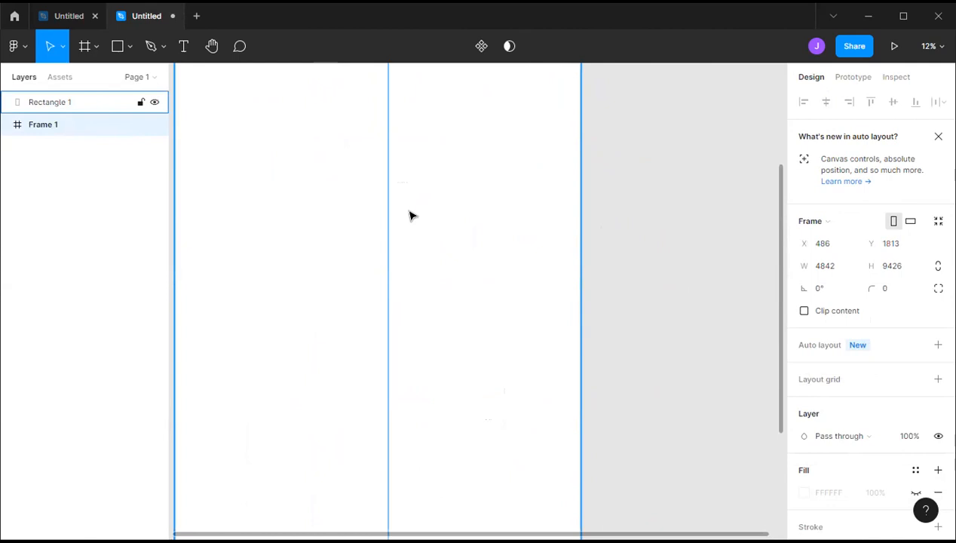
pyautogui.doubleClick(411, 216)
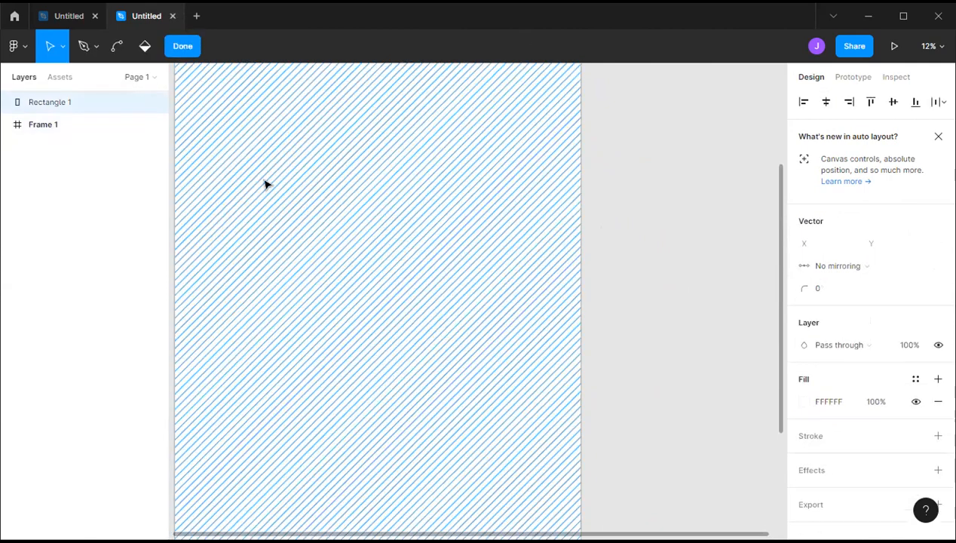
pyautogui.click(23, 125)
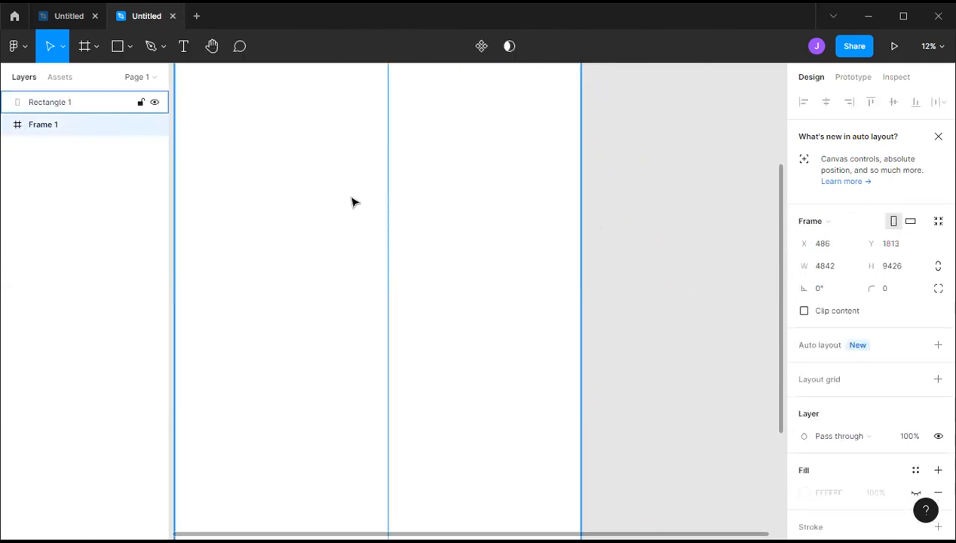
# Step: Line up the empty frame exactly with the white rectangle, at about X -2064, Y 2072
pyautogui.keyDown('ctrl'); pyautogui.scroll(-5, 353, 201); pyautogui.keyUp('ctrl')
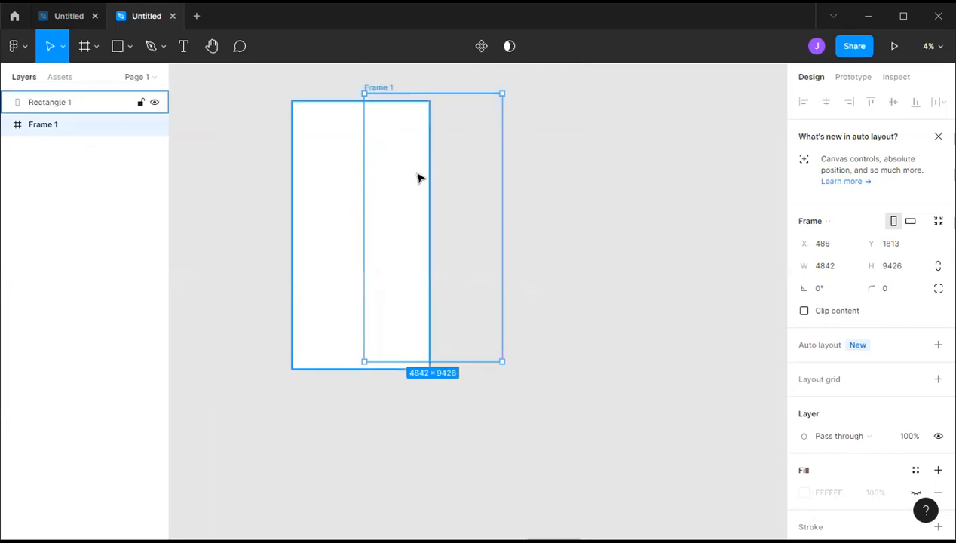
pyautogui.moveTo(454, 167); pyautogui.dragTo(438, 177)
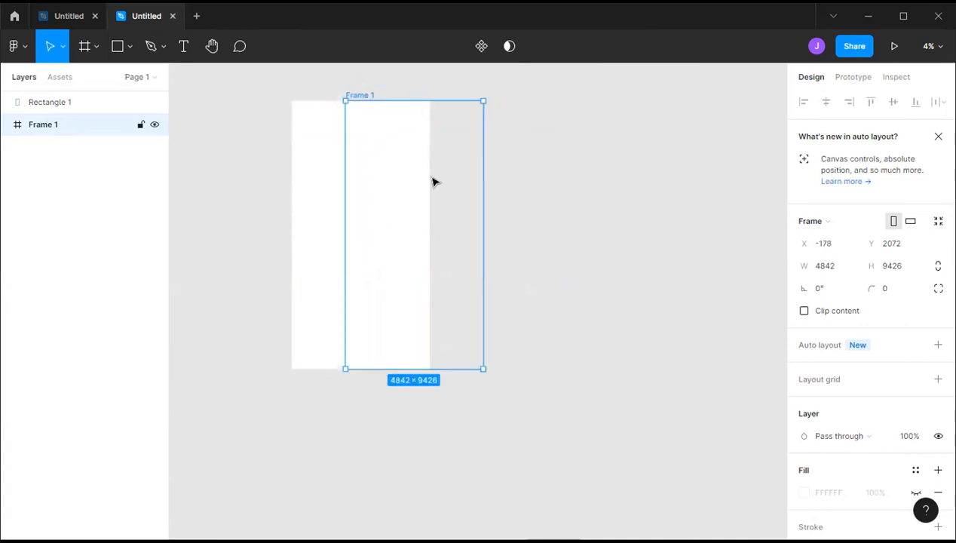
pyautogui.moveTo(429, 251); pyautogui.dragTo(394, 249)
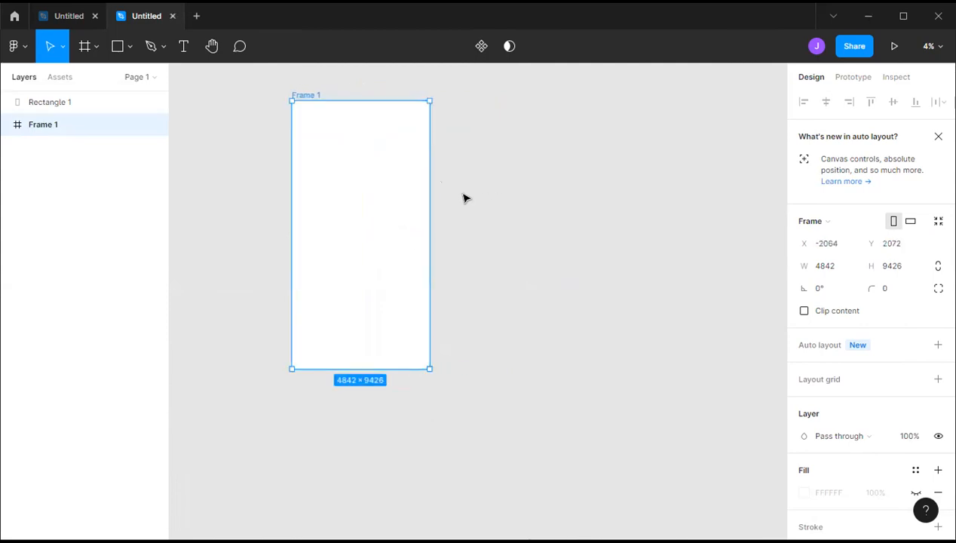
# Step: Paste the component group into the frame and move it to about X 443, Y -1022
pyautogui.hotkey('ctrl', 'v')
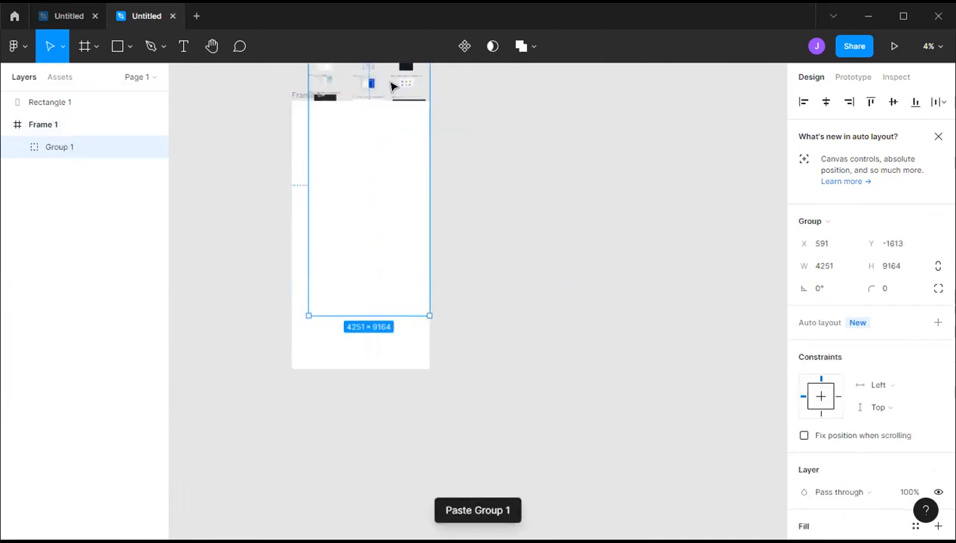
pyautogui.moveTo(391, 86)
pyautogui.mouseDown()
pyautogui.moveTo(384, 151)
pyautogui.moveTo(387, 102)
pyautogui.mouseUp()
pyautogui.rightClick(380, 92)
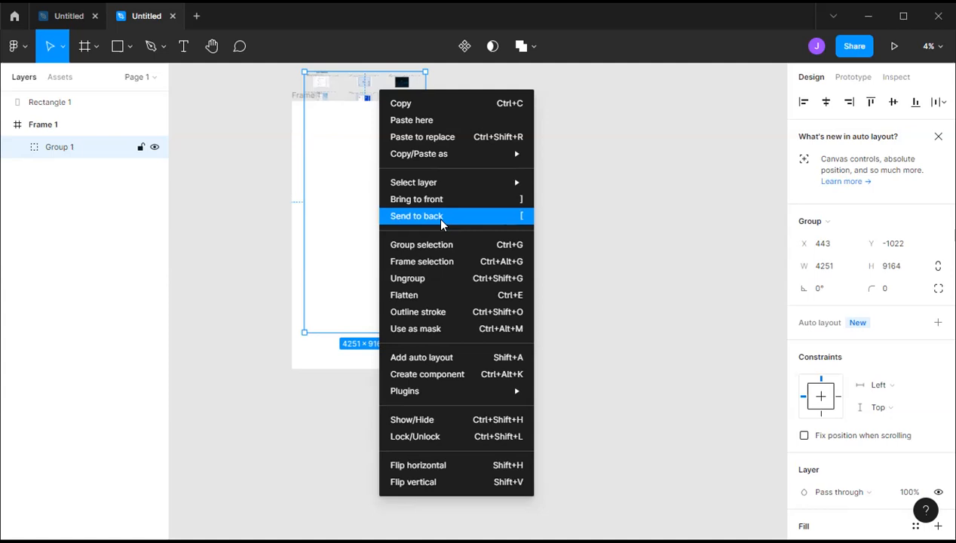
pyautogui.moveTo(441, 154)
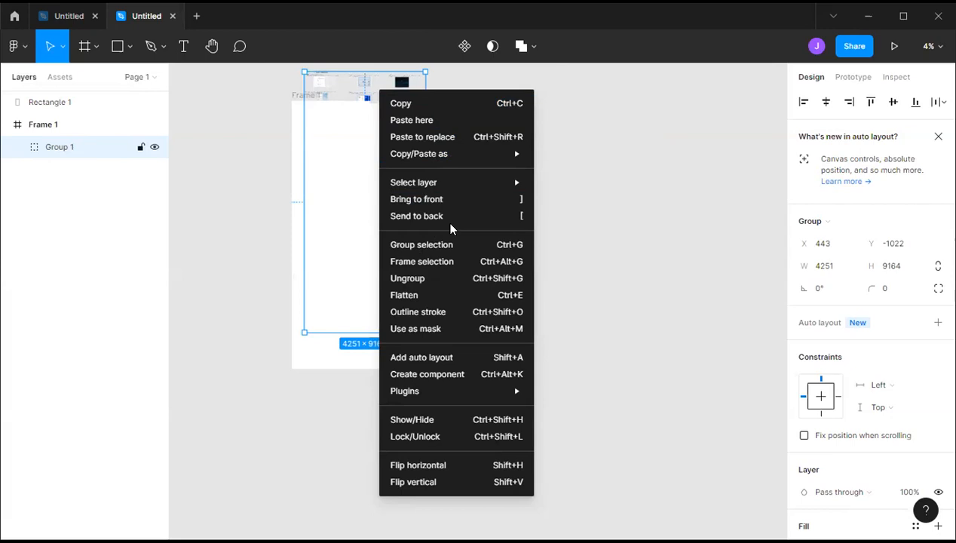
pyautogui.click(590, 149)
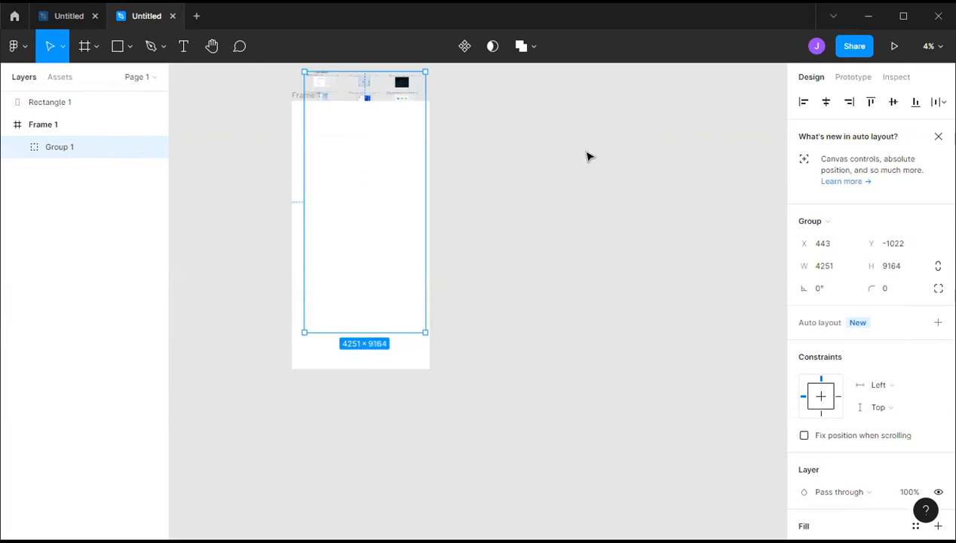
# Step: Shift the white rectangle to about X -1916, Y 2072 and nest it inside the frame above the component group
pyautogui.click(79, 102)
pyautogui.moveTo(381, 204)
pyautogui.mouseDown()
pyautogui.moveTo(390, 226)
pyautogui.moveTo(386, 192)
pyautogui.moveTo(385, 204)
pyautogui.mouseUp()
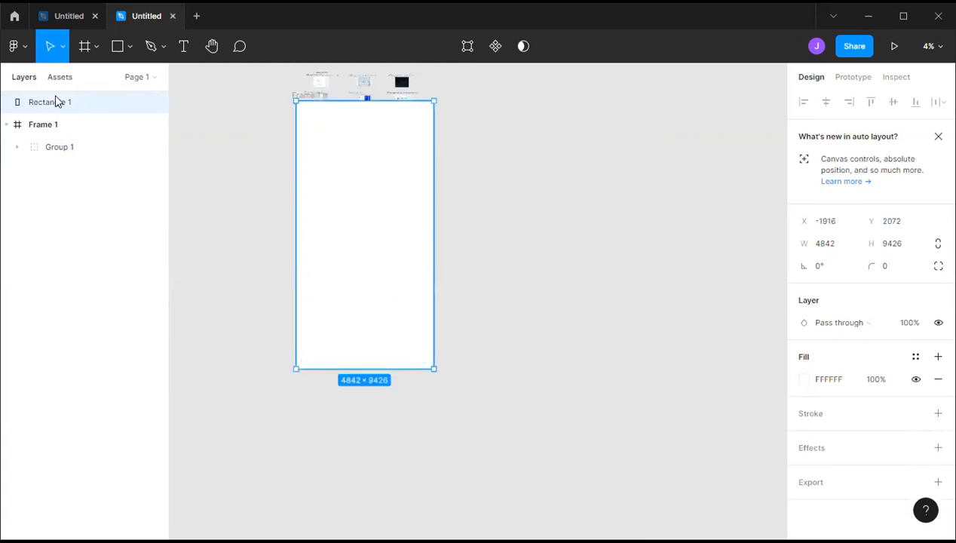
pyautogui.moveTo(56, 104); pyautogui.dragTo(56, 141)
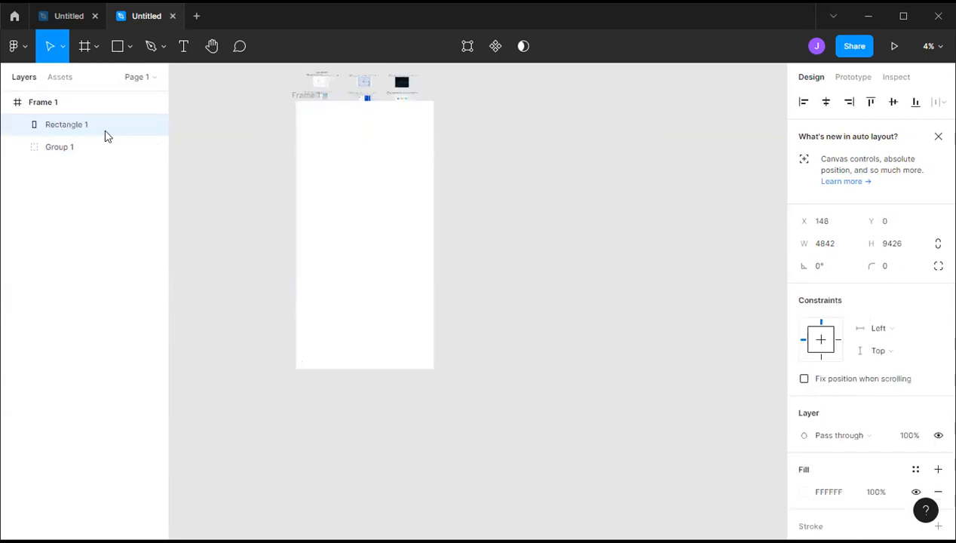
pyautogui.press('h')
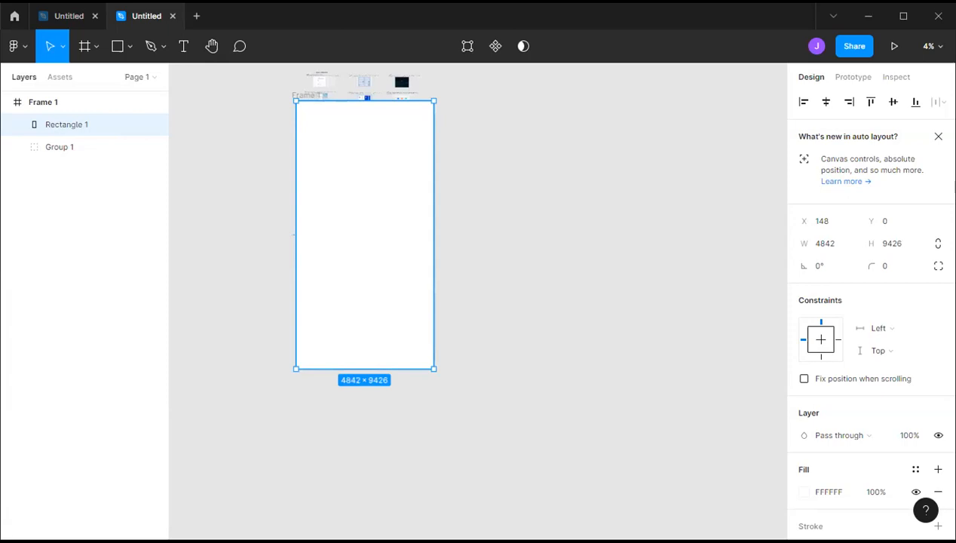
pyautogui.press('Escape')
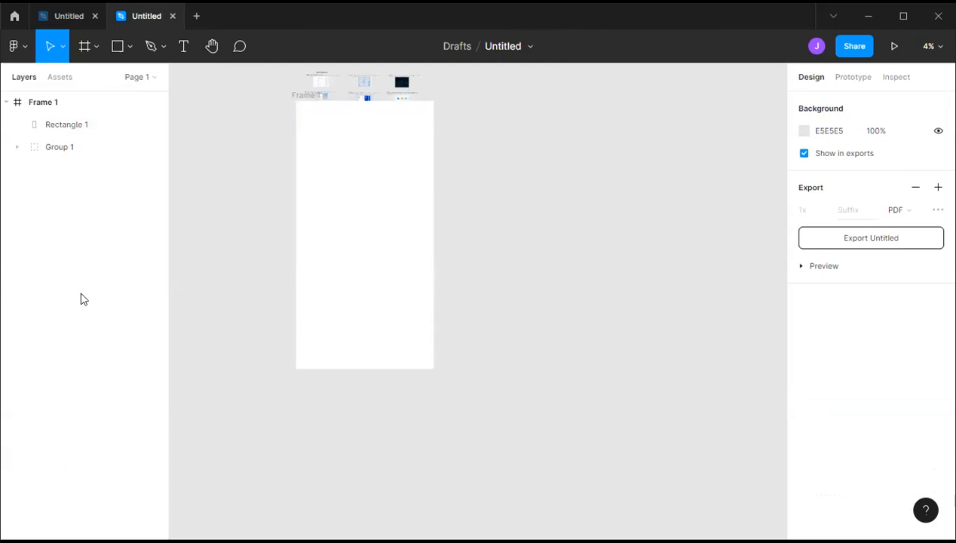
# Step: Remove the component group, paste it back into the frame above the white rectangle, and place it at X 443, Y 0
pyautogui.click(52, 153)
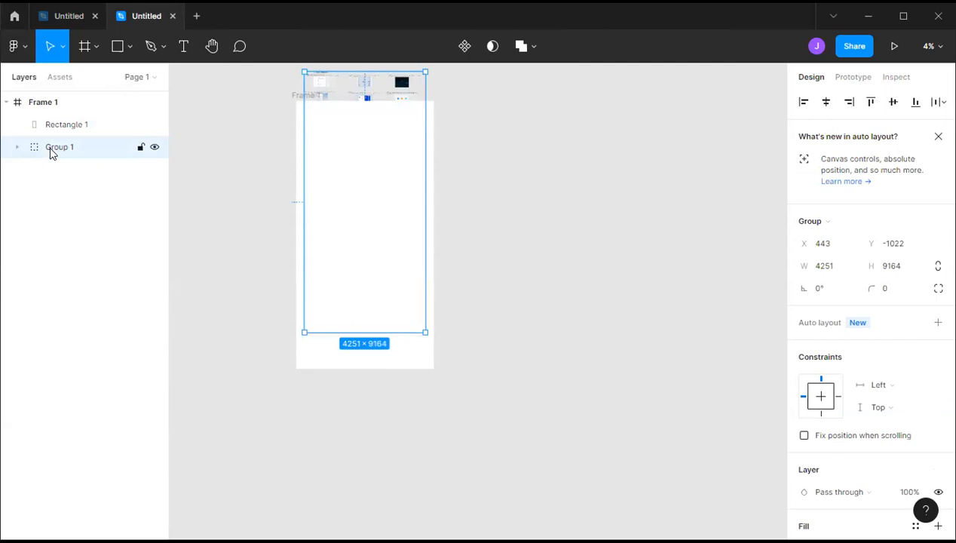
pyautogui.press('Delete')
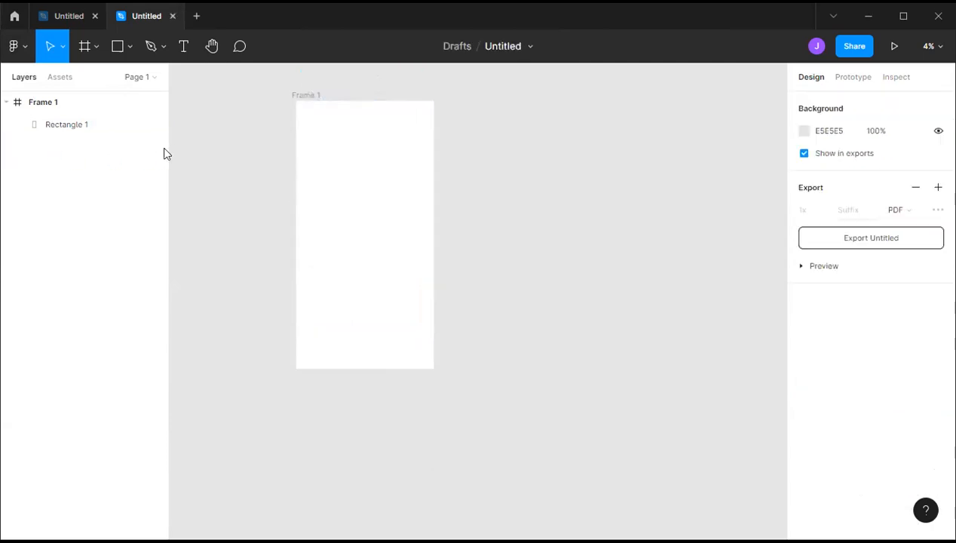
pyautogui.click(43, 110)
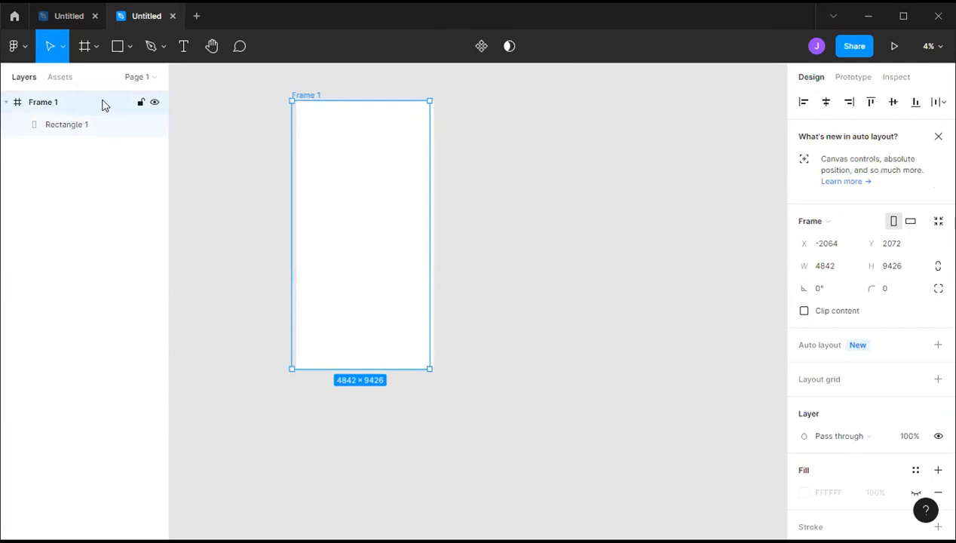
pyautogui.hotkey('ctrl', 'v')
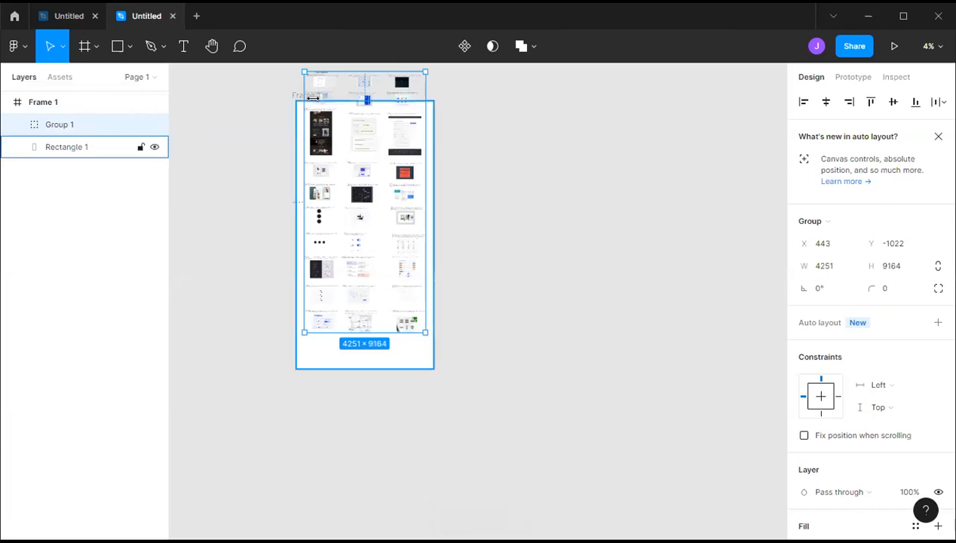
pyautogui.moveTo(345, 104); pyautogui.dragTo(342, 131)
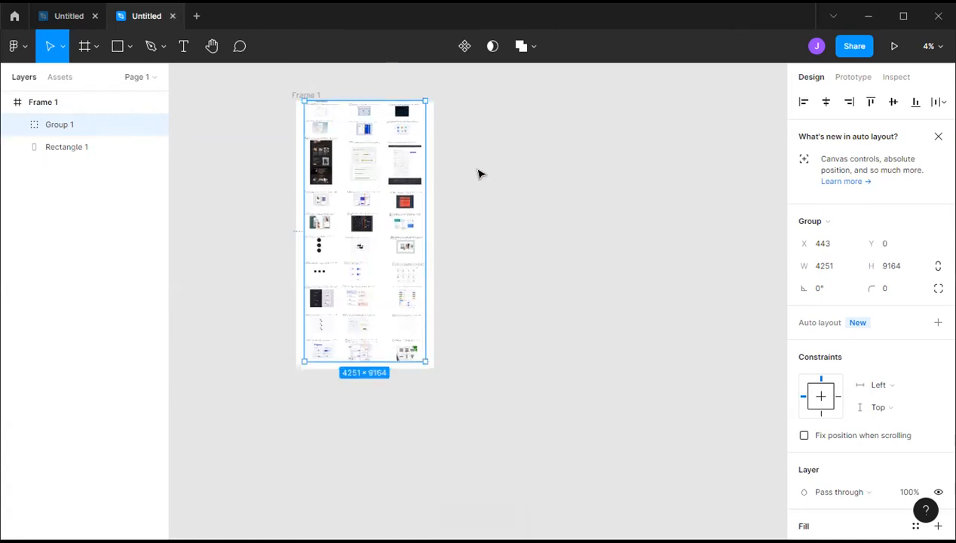
pyautogui.click(478, 174)
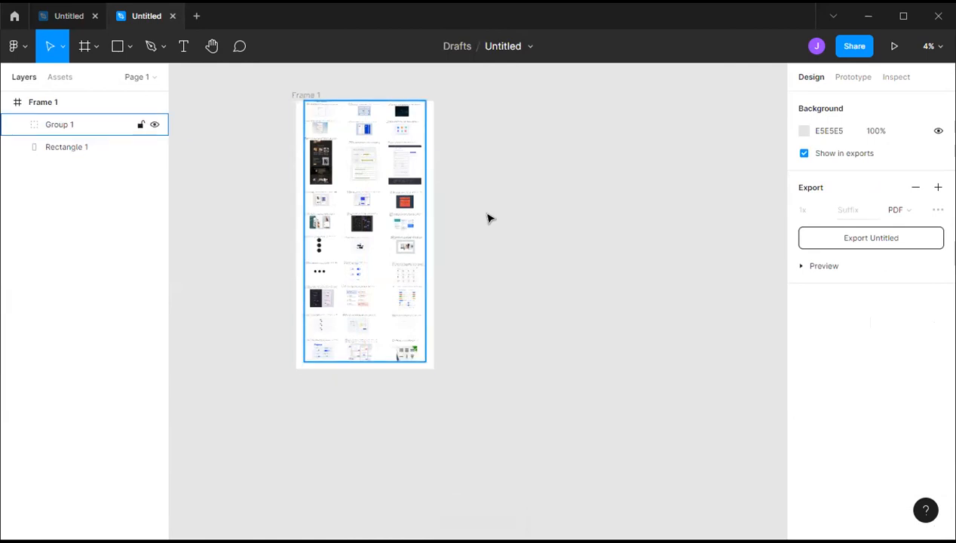
# Step: Move the whole frame with the component group and white rectangle to about X -391, Y 3303
pyautogui.click(417, 138)
pyautogui.moveTo(364, 118); pyautogui.dragTo(433, 247)
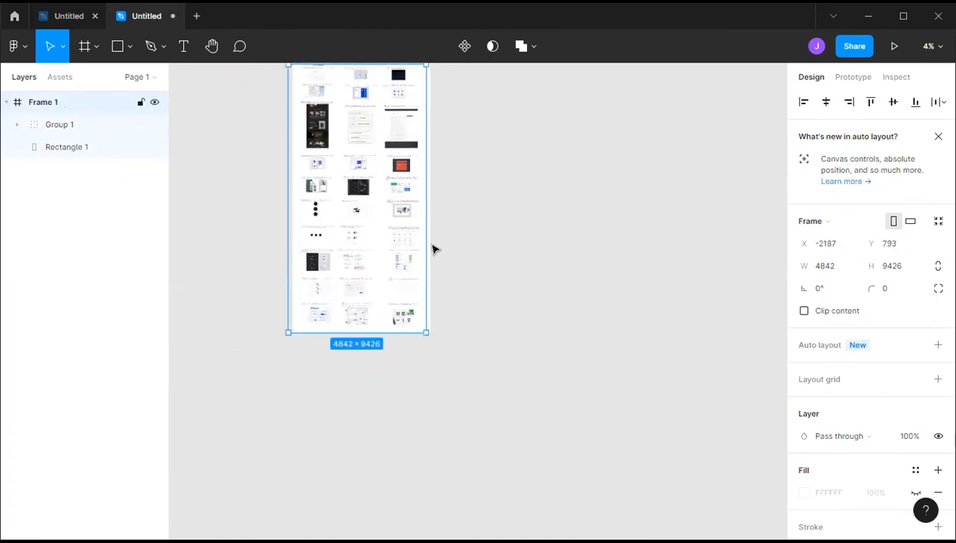
pyautogui.hotkey('ctrl', 'r')
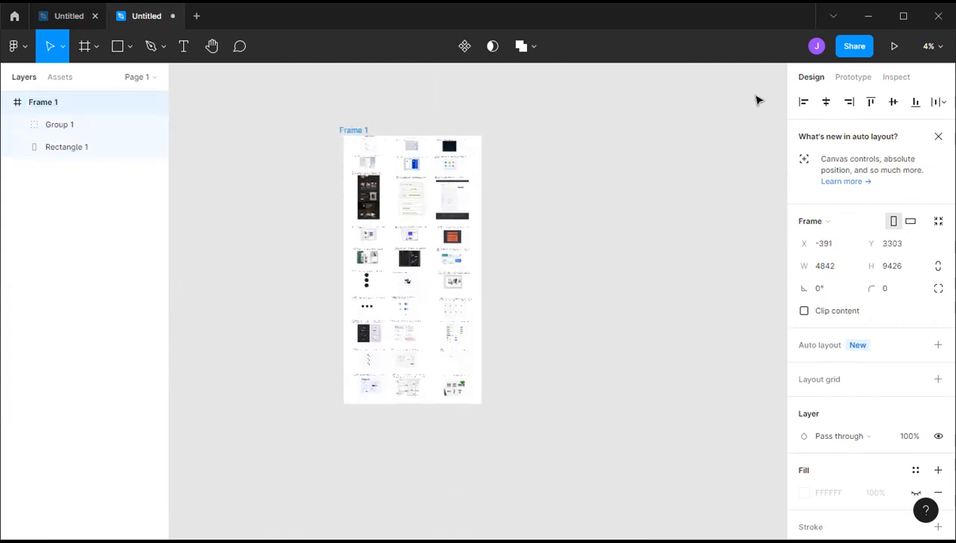
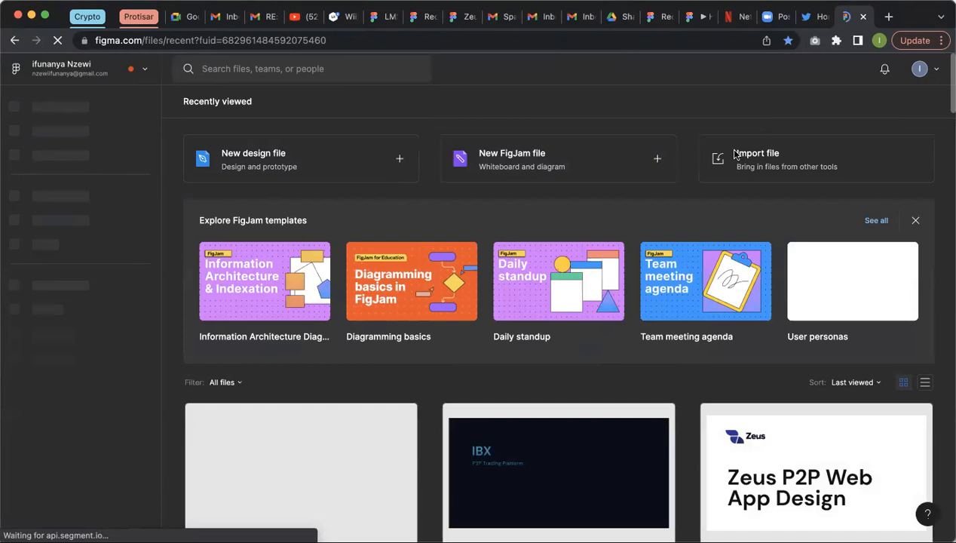
# Step: Switch to Figma in the browser and look through the recently viewed files
pyautogui.scroll(-1, 630, 315)
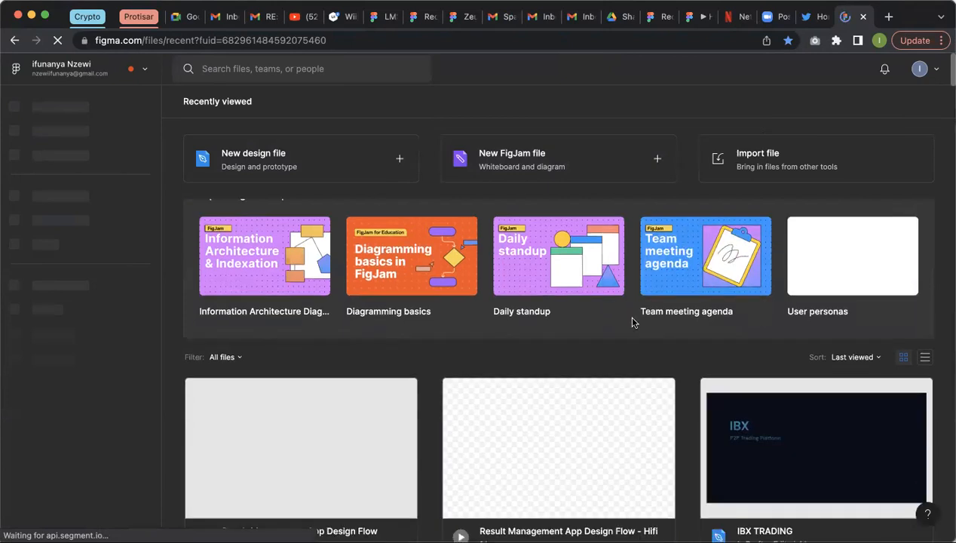
pyautogui.scroll(-3, 631, 319)
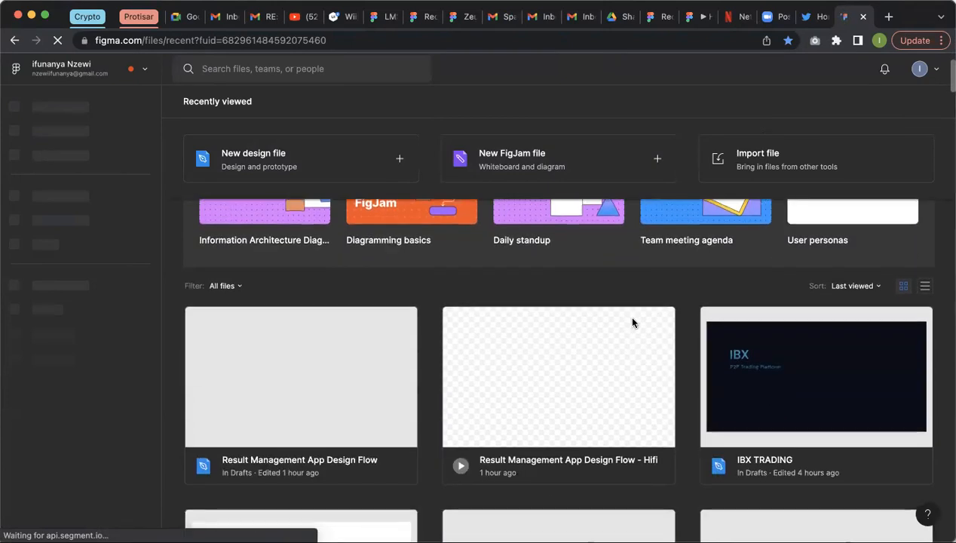
pyautogui.scroll(-5, 632, 322)
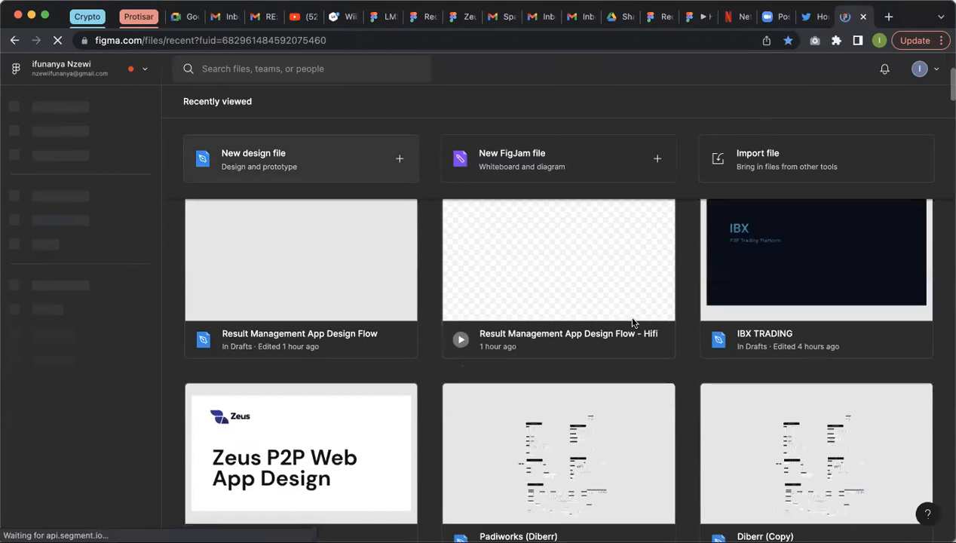
pyautogui.scroll(-6, 632, 323)
pyautogui.scroll(-8, 359, 202)
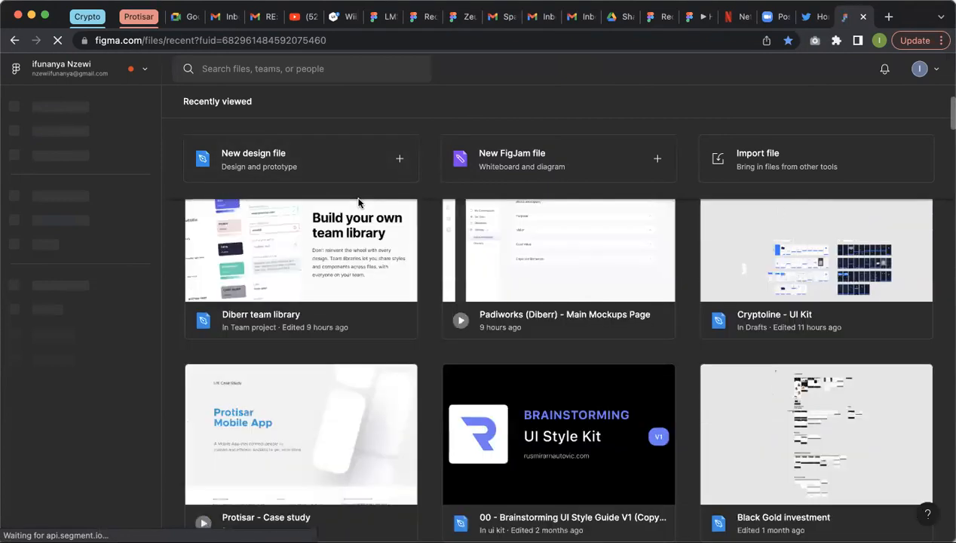
pyautogui.scroll(-20, 358, 202)
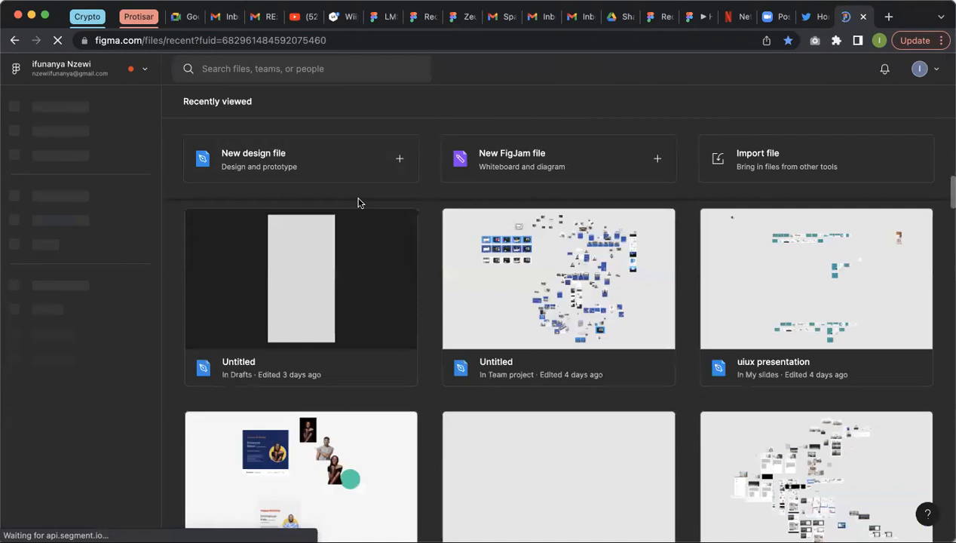
pyautogui.scroll(-20, 358, 203)
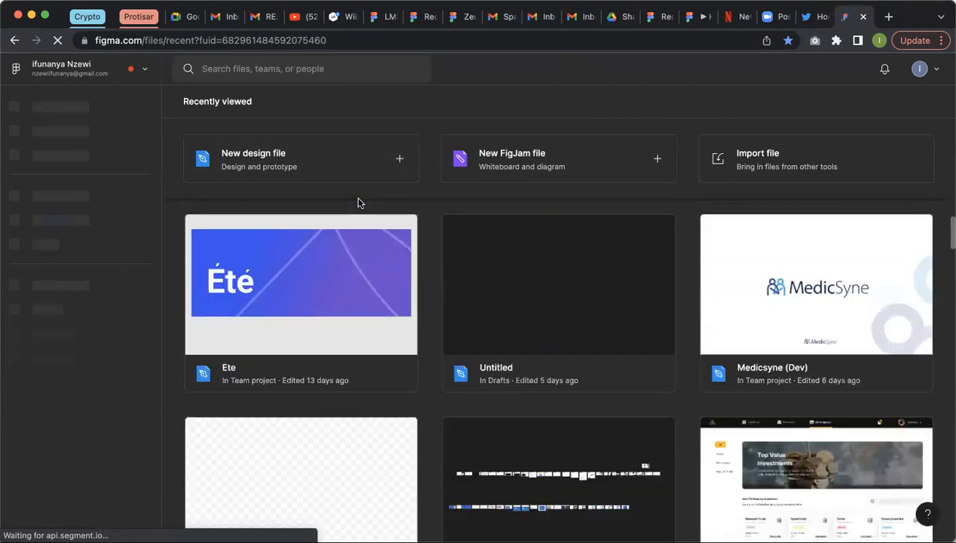
pyautogui.scroll(-20, 358, 203)
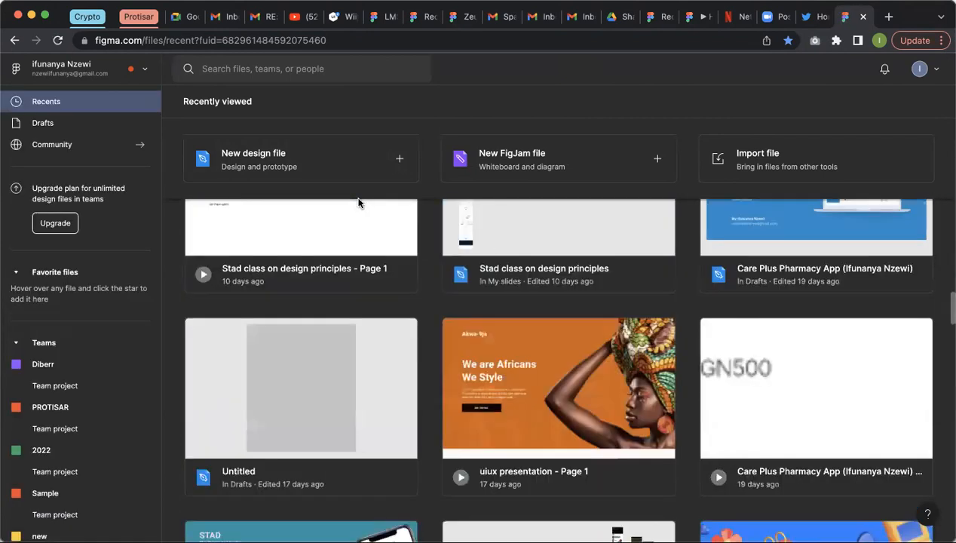
pyautogui.scroll(-5, 359, 203)
pyautogui.scroll(-15, 359, 203)
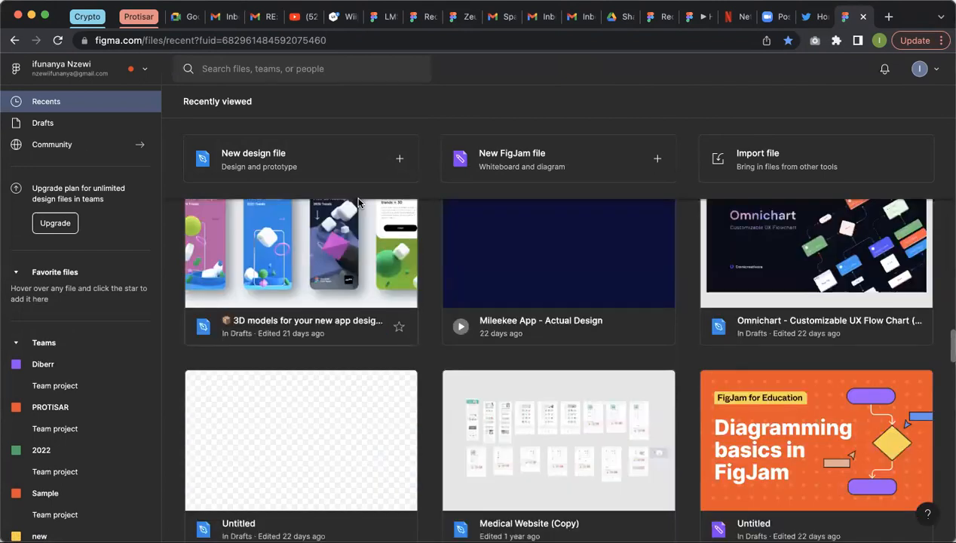
pyautogui.scroll(20, 358, 203)
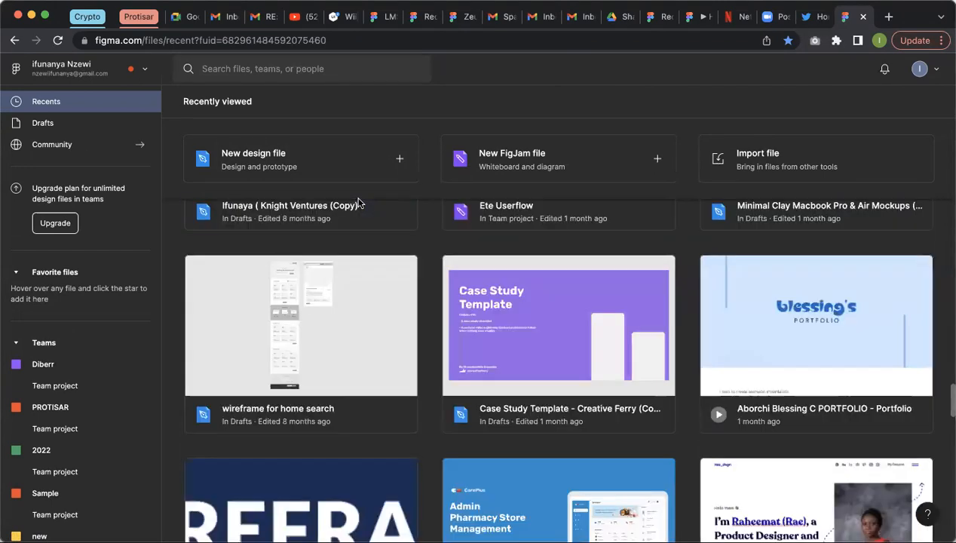
pyautogui.scroll(5, 361, 189)
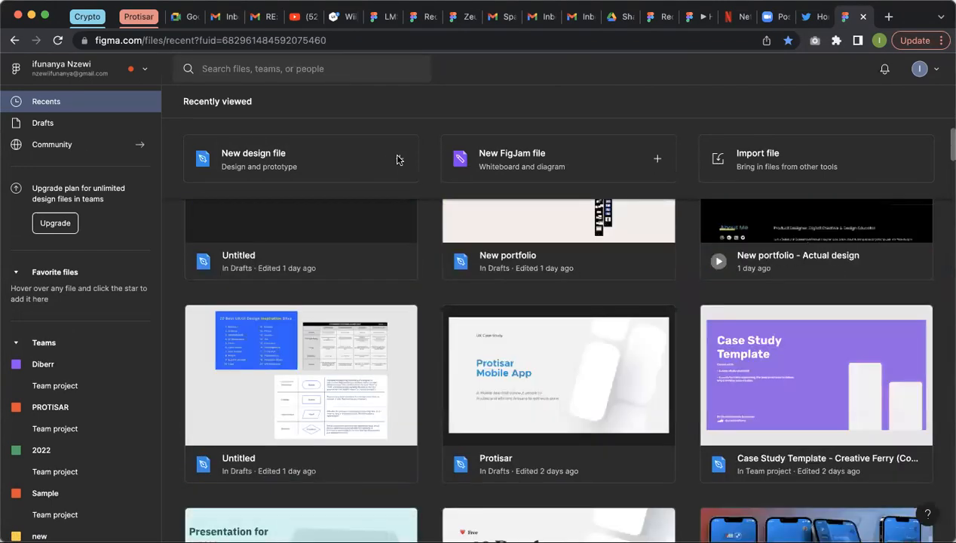
# Step: Create a new design file and add an iPhone 11 Pro / X frame from the phone presets
pyautogui.click(396, 159)
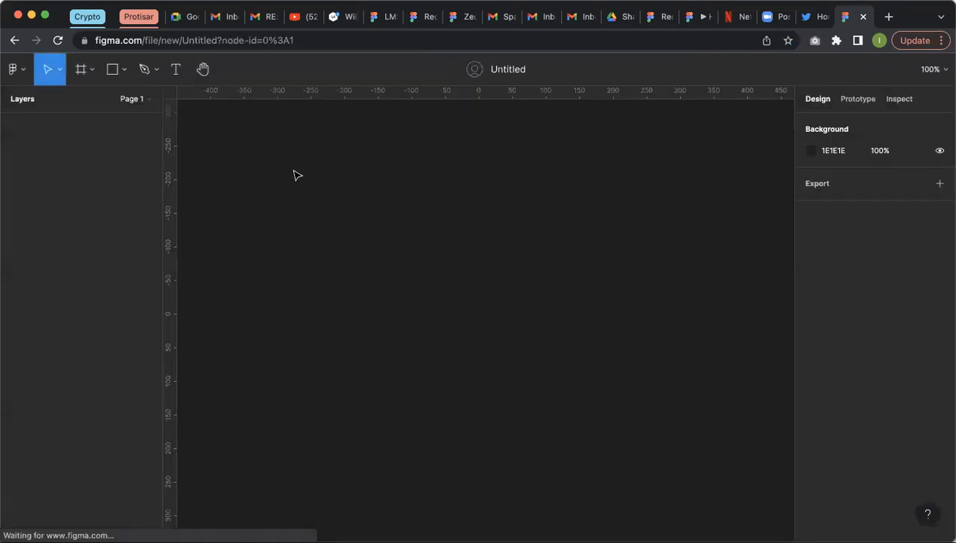
pyautogui.click(125, 71)
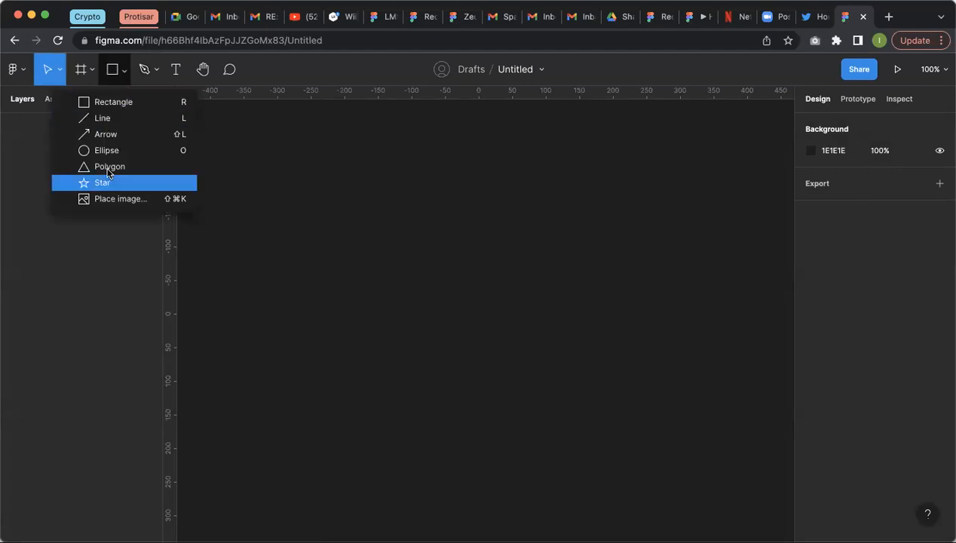
pyautogui.press('Escape')
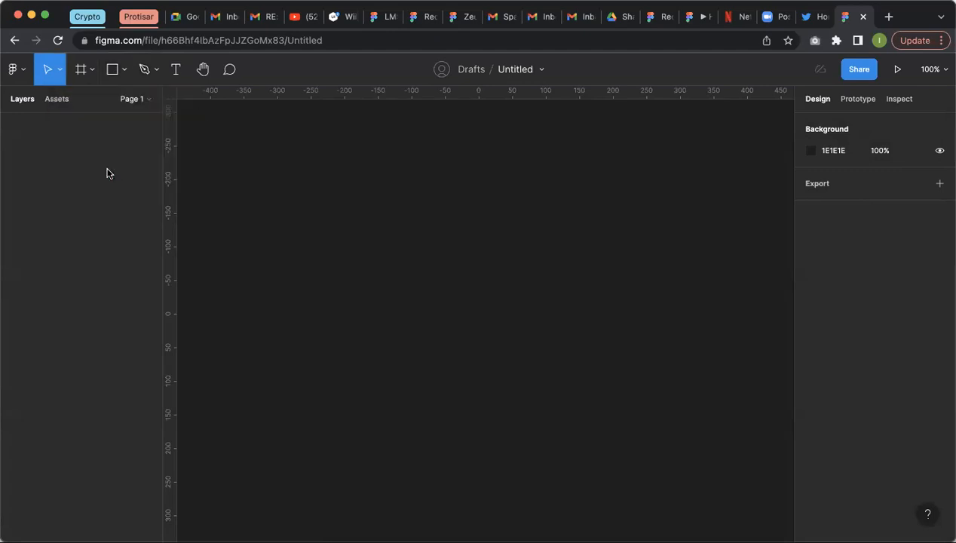
pyautogui.click(121, 70)
pyautogui.click(89, 69)
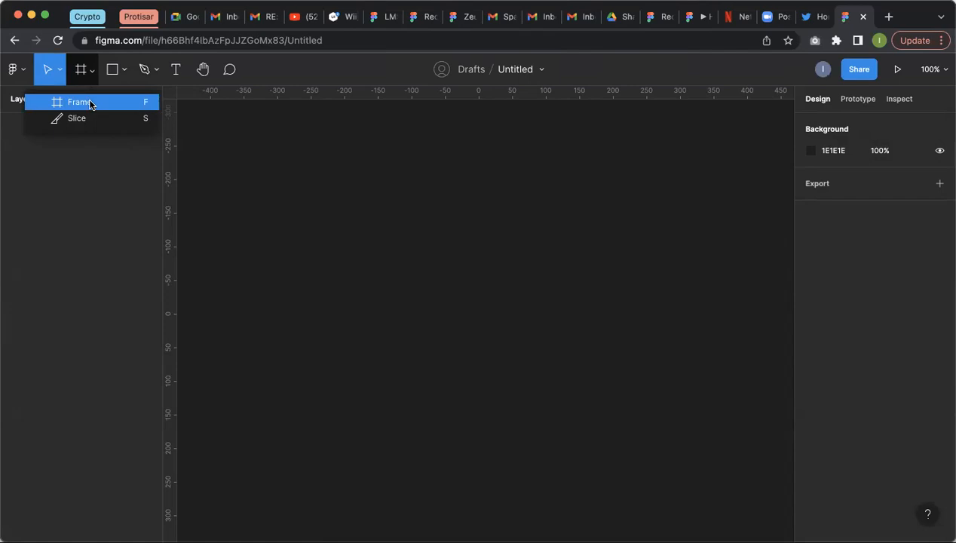
pyautogui.click(89, 104)
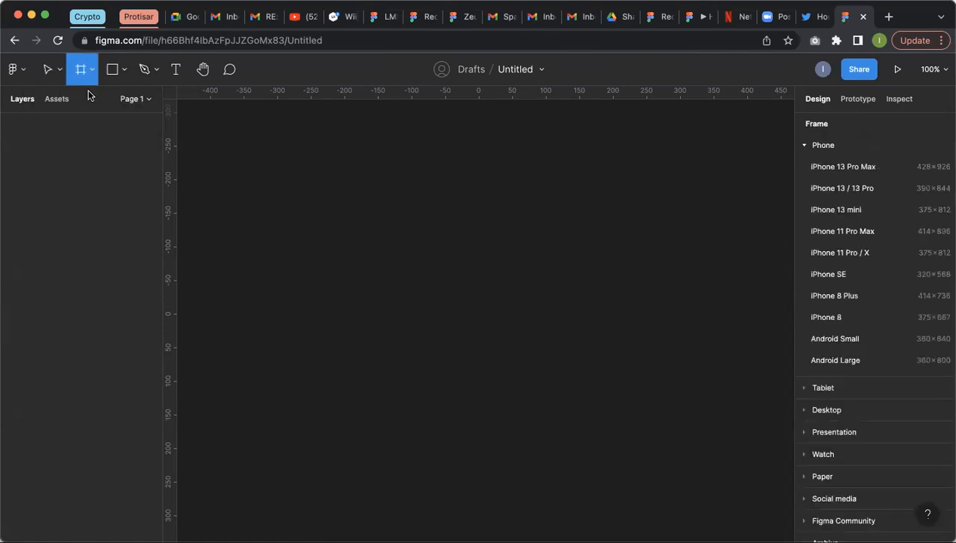
pyautogui.click(123, 76)
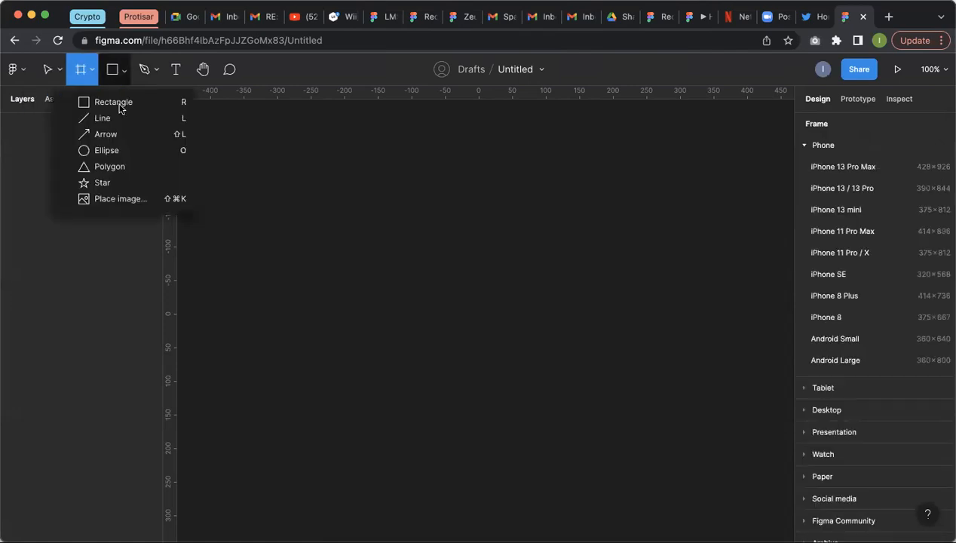
pyautogui.click(866, 251)
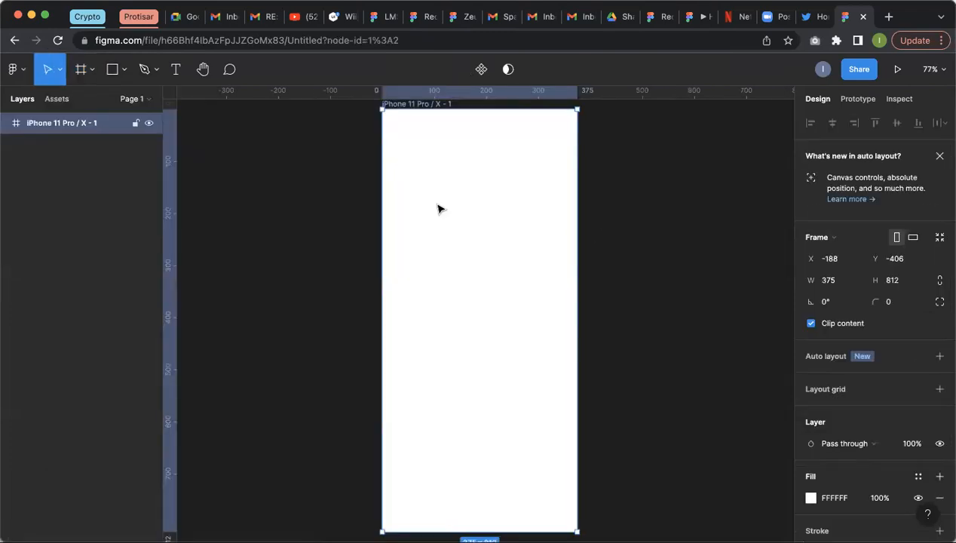
# Step: Add a layout grid to the iPhone 11 Pro / X frame and open the grid's settings
pyautogui.scroll(1, 674, 181)
pyautogui.click(674, 181)
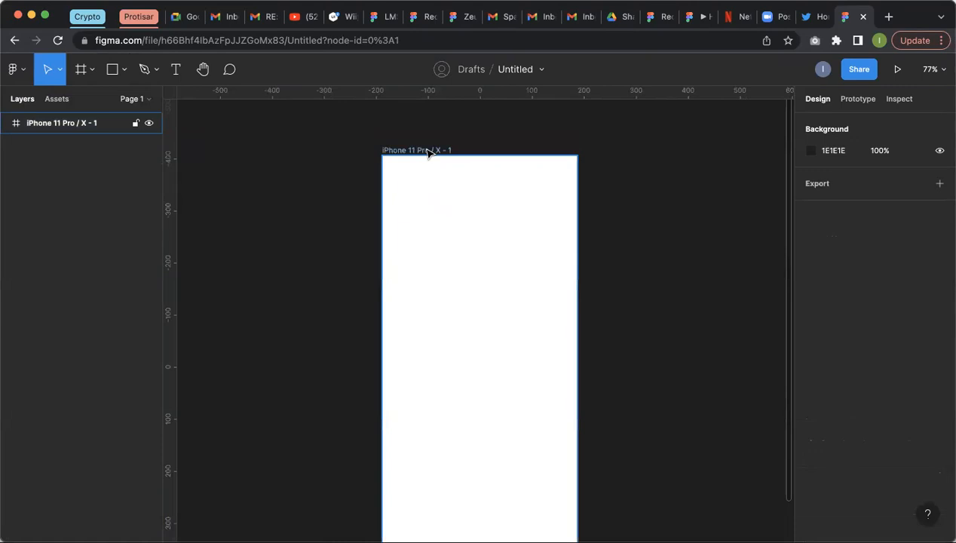
pyautogui.click(429, 152)
pyautogui.scroll(-4, 428, 158)
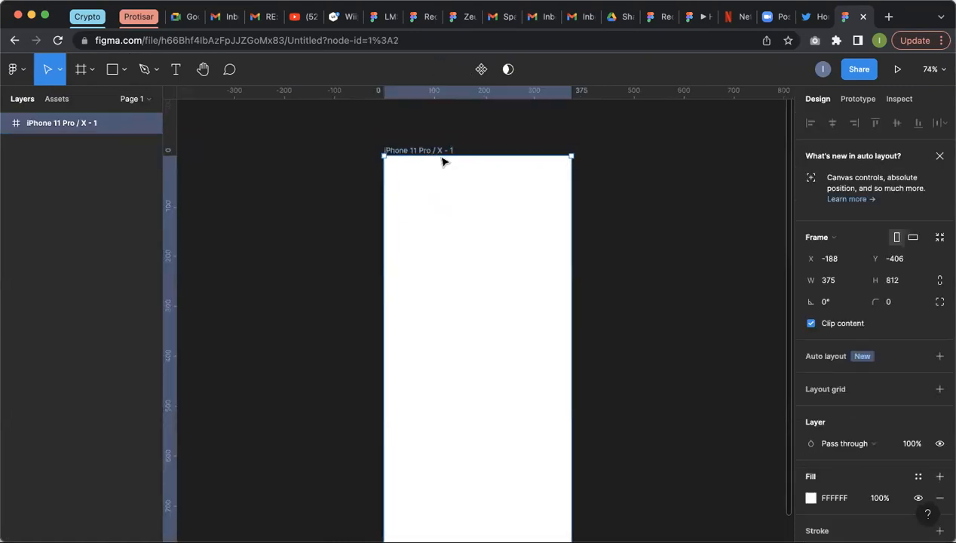
pyautogui.click(443, 159)
pyautogui.scroll(2, 443, 159)
pyautogui.click(442, 150)
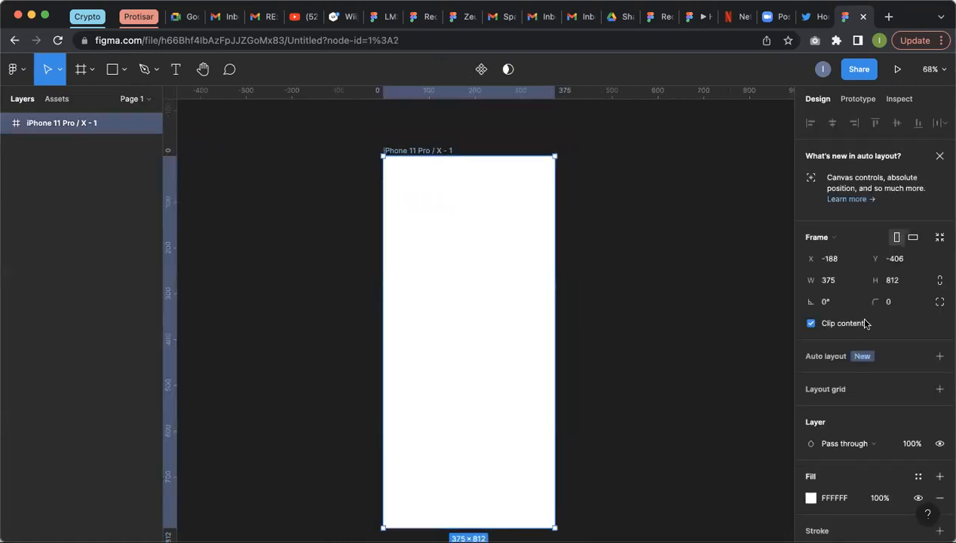
pyautogui.scroll(-1, 865, 323)
pyautogui.scroll(-2, 865, 323)
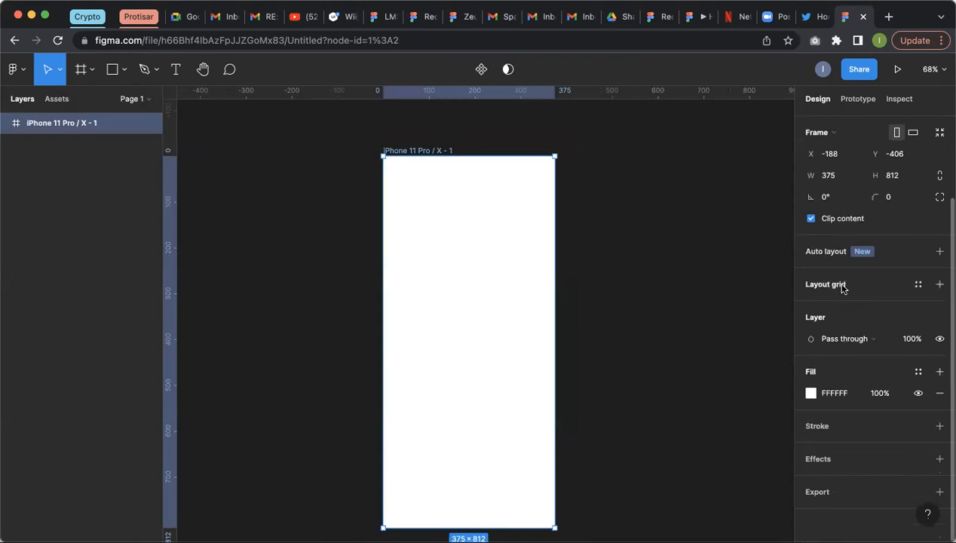
pyautogui.click(818, 291)
pyautogui.click(810, 305)
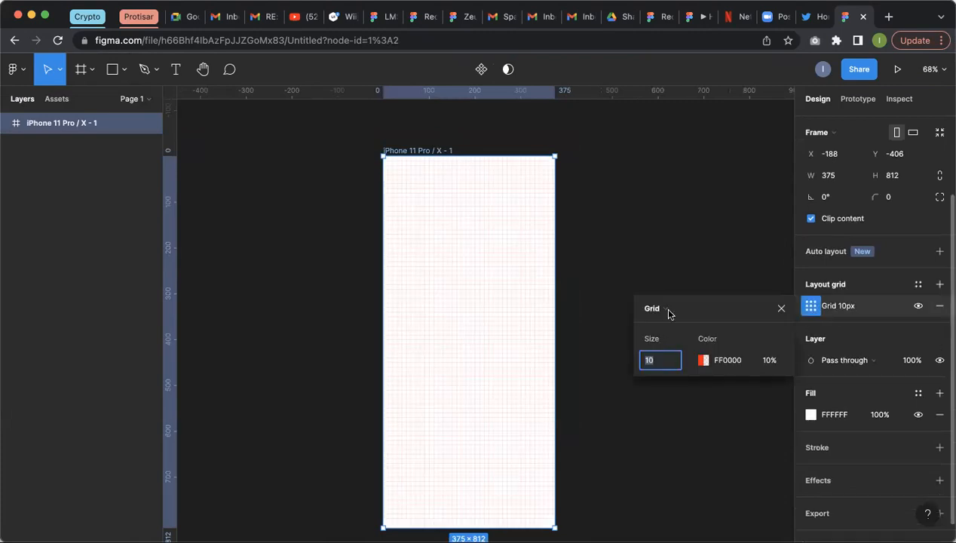
# Step: Change the frame's layout grid to columns with a count of 4 and a margin of 16
pyautogui.click(669, 309)
pyautogui.click(673, 324)
pyautogui.click(656, 362)
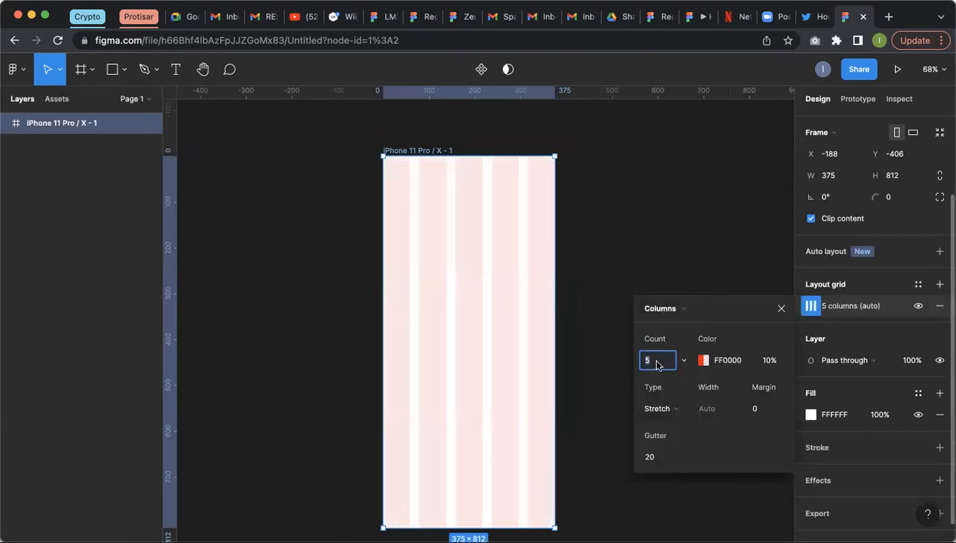
pyautogui.write('4')
pyautogui.press('Return')
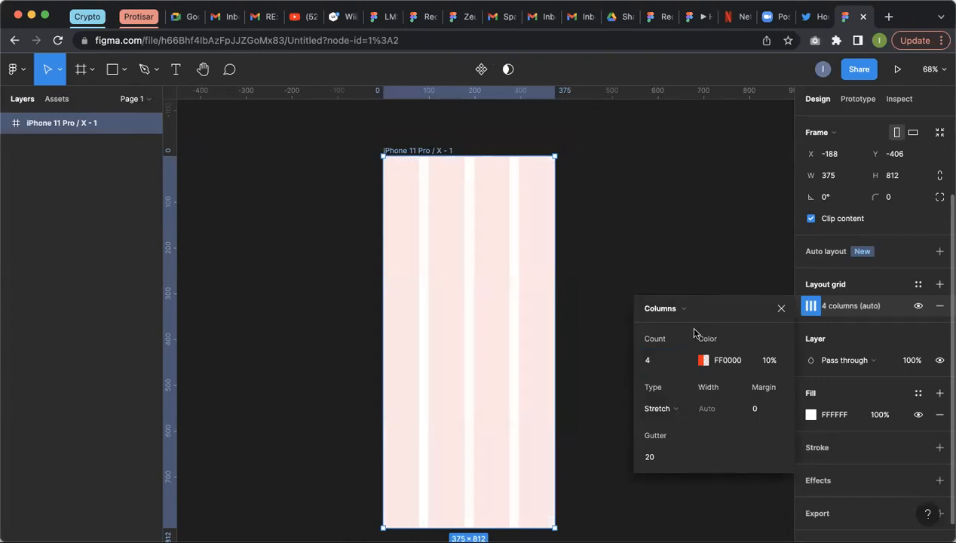
pyautogui.click(760, 403)
pyautogui.write('16')
pyautogui.click(733, 269)
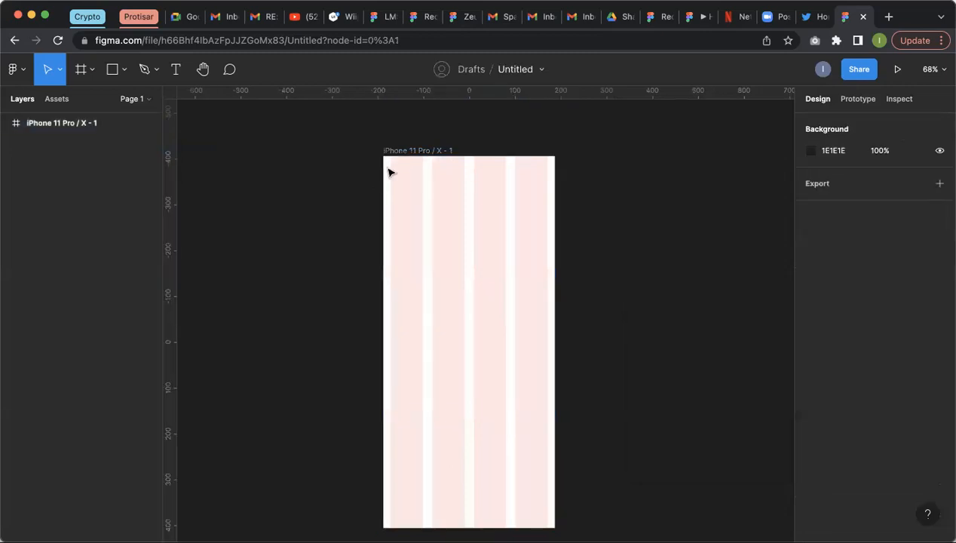
# Step: Set the gutter of the frame's column grid to 16
pyautogui.scroll(3, 405, 150)
pyautogui.click(404, 147)
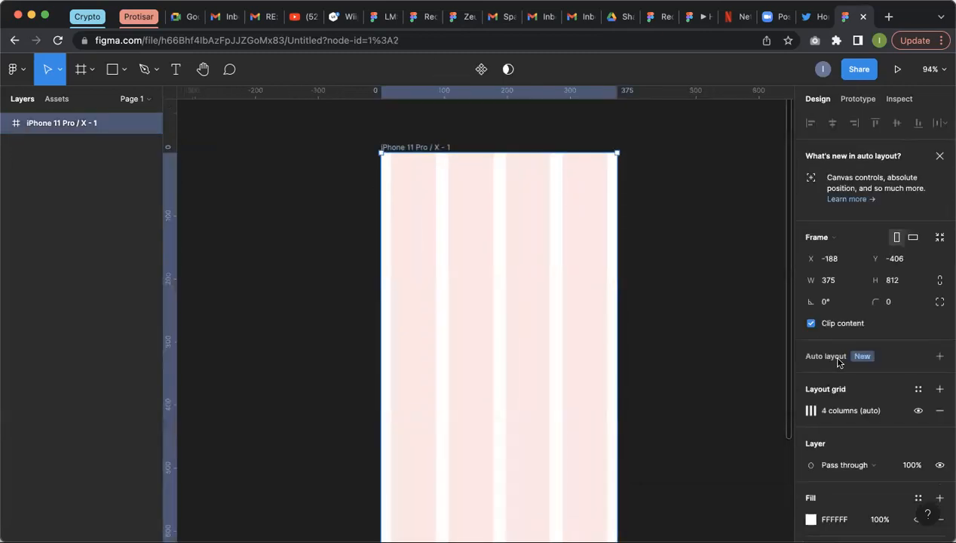
pyautogui.click(811, 411)
pyautogui.click(661, 518)
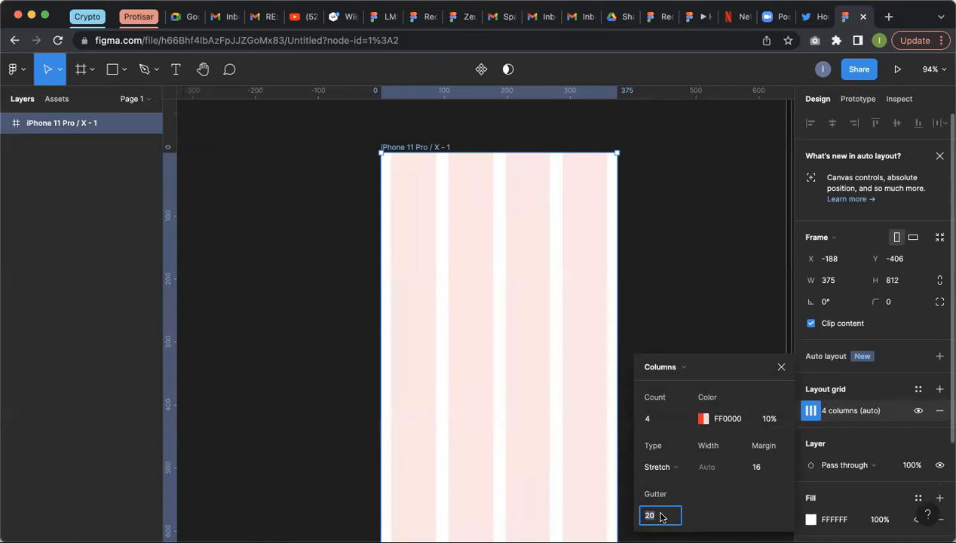
pyautogui.write('16')
pyautogui.press('Return')
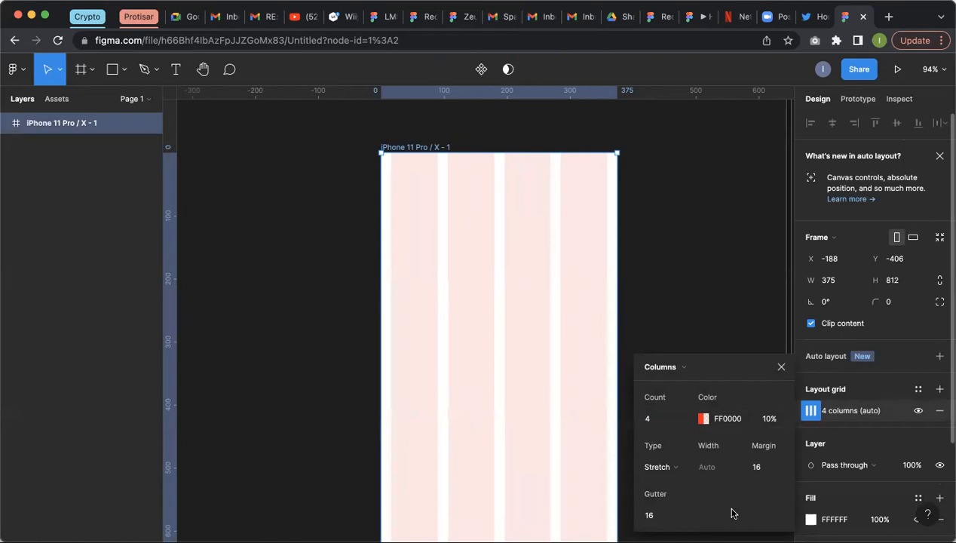
# Step: Try the Center type for the frame's column grid and undo the change
pyautogui.click(661, 466)
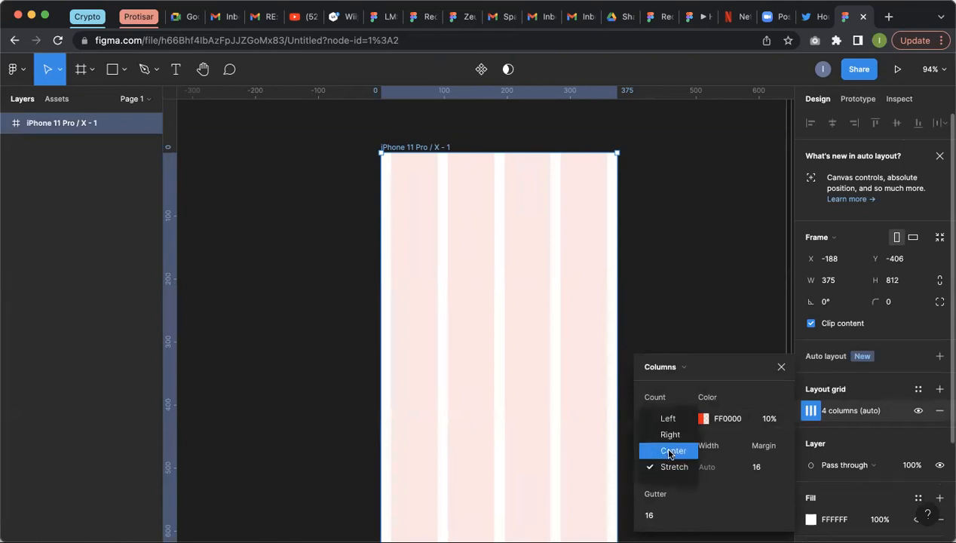
pyautogui.click(670, 452)
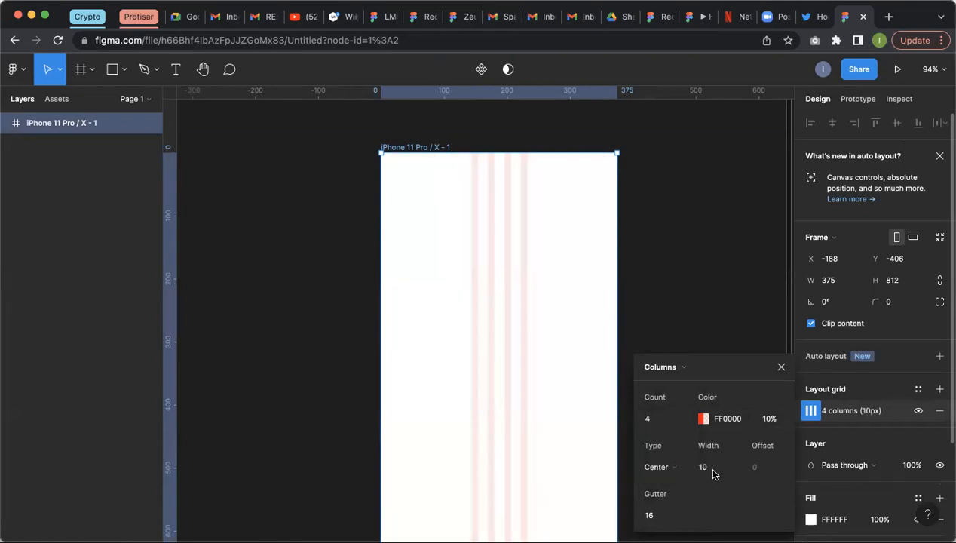
pyautogui.press('super+z')
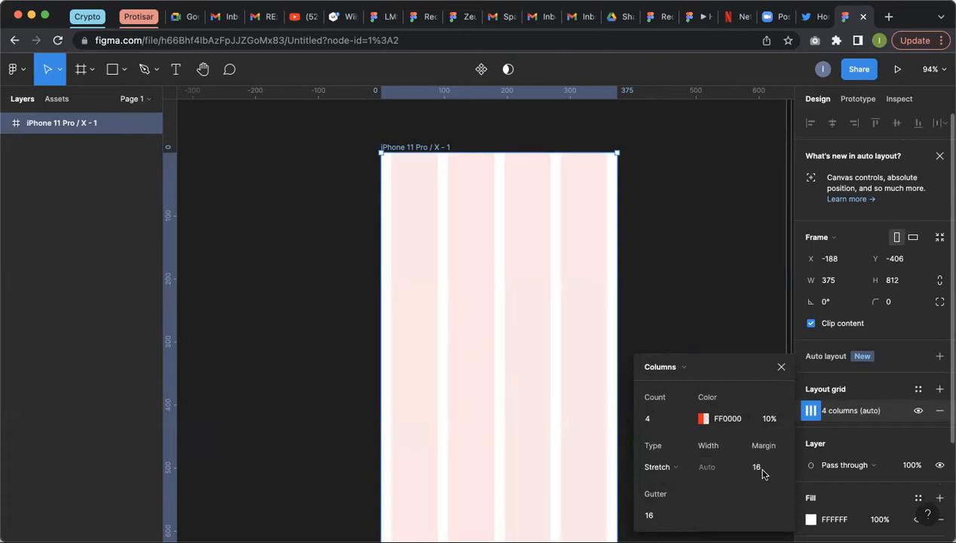
# Step: Place a vertical ruler guide along the outer edge of the frame's first column, at the left margin
pyautogui.click(190, 181)
pyautogui.scroll(-3, 428, 156)
pyautogui.moveTo(170, 134); pyautogui.dragTo(408, 173)
pyautogui.scroll(5, 400, 175)
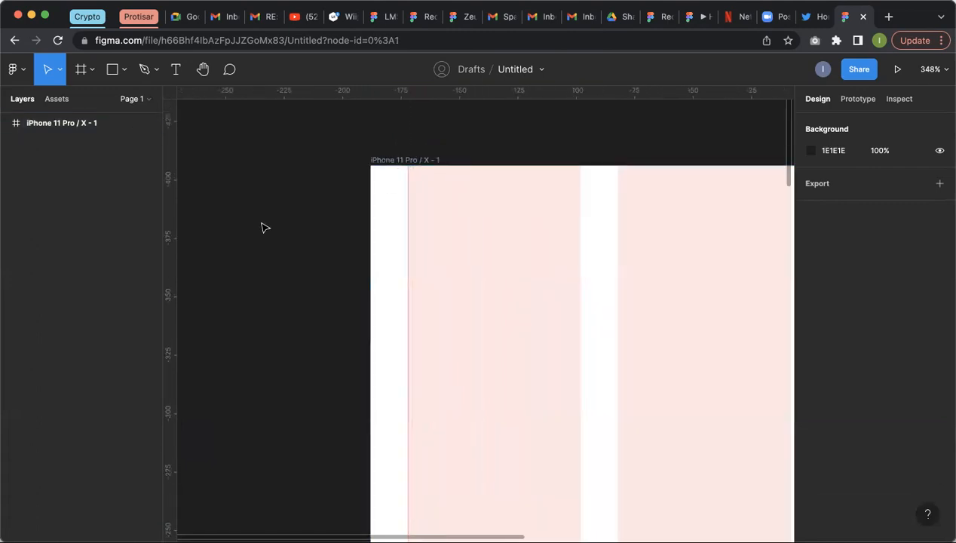
# Step: Place a second vertical ruler guide at 171, along the outer edge of the frame's last column
pyautogui.scroll(-10, 261, 221)
pyautogui.moveTo(174, 135); pyautogui.dragTo(409, 214)
pyautogui.scroll(8, 417, 206)
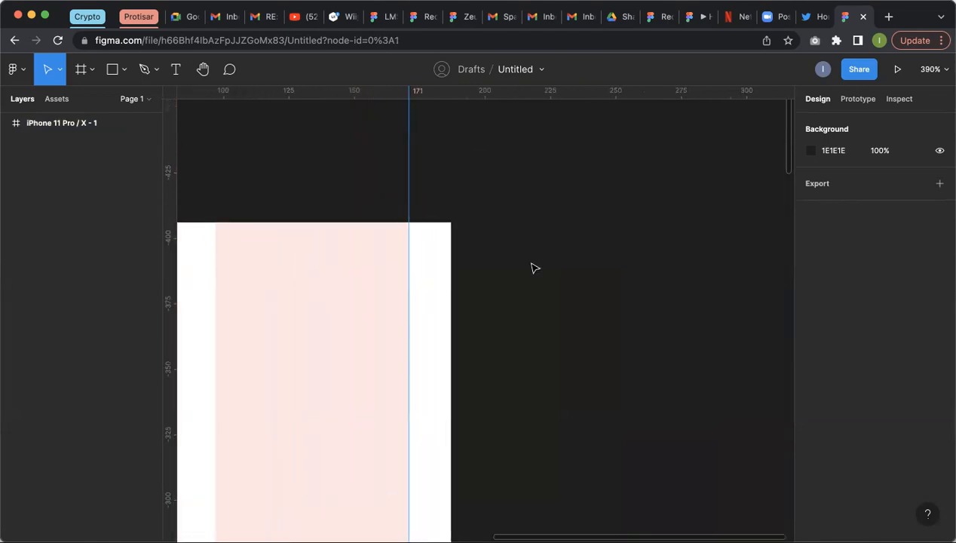
pyautogui.scroll(-5, 532, 267)
pyautogui.scroll(-4, 531, 267)
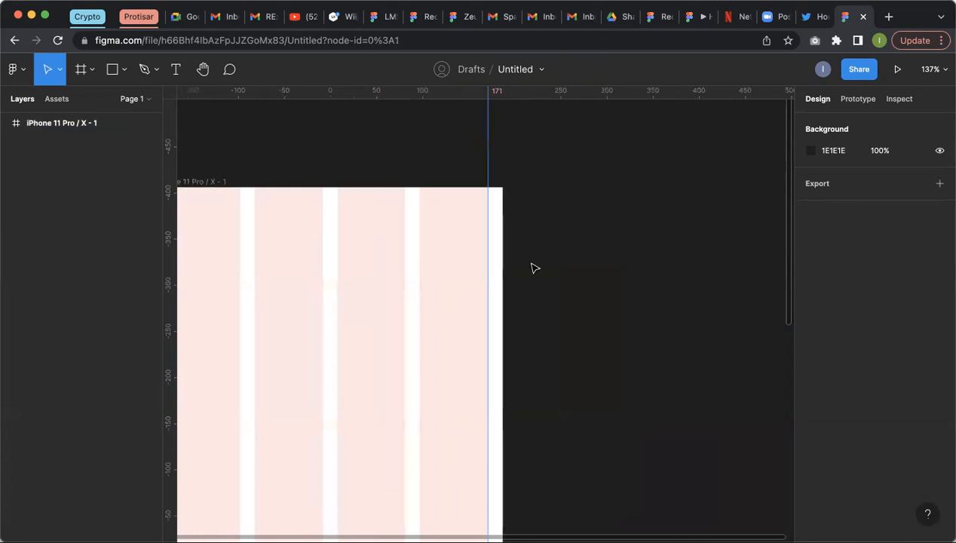
pyautogui.click(309, 205)
pyautogui.click(455, 182)
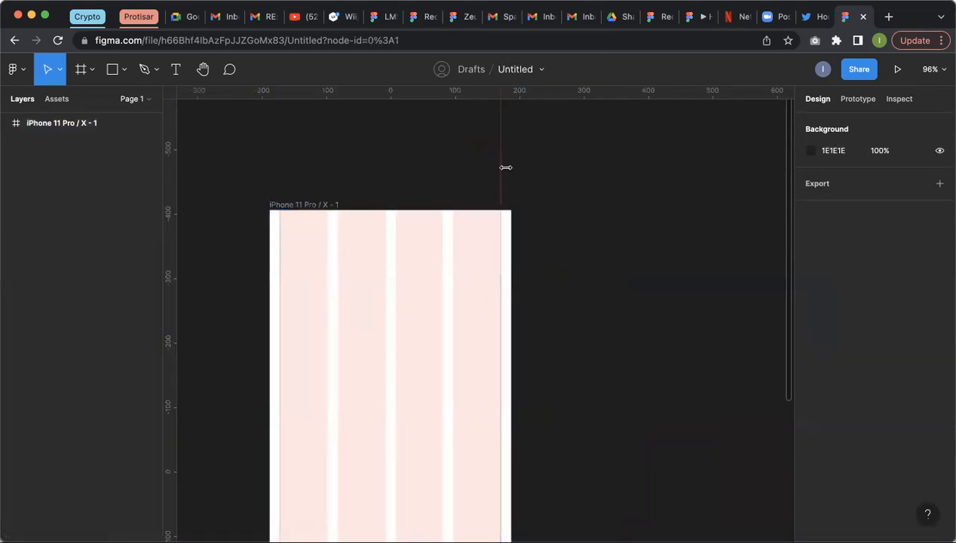
pyautogui.scroll(-2, 301, 154)
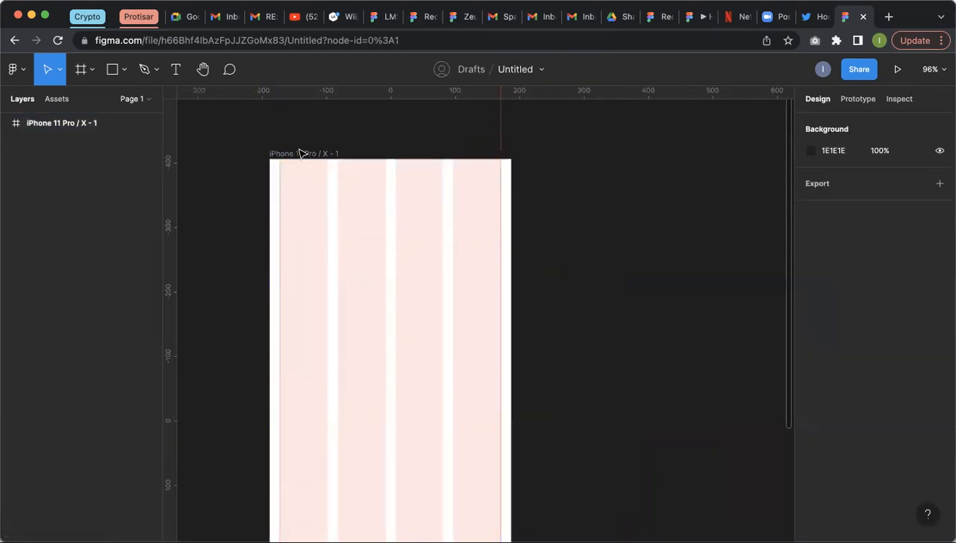
# Step: Set the column count of the frame's layout grid to 6
pyautogui.click(302, 154)
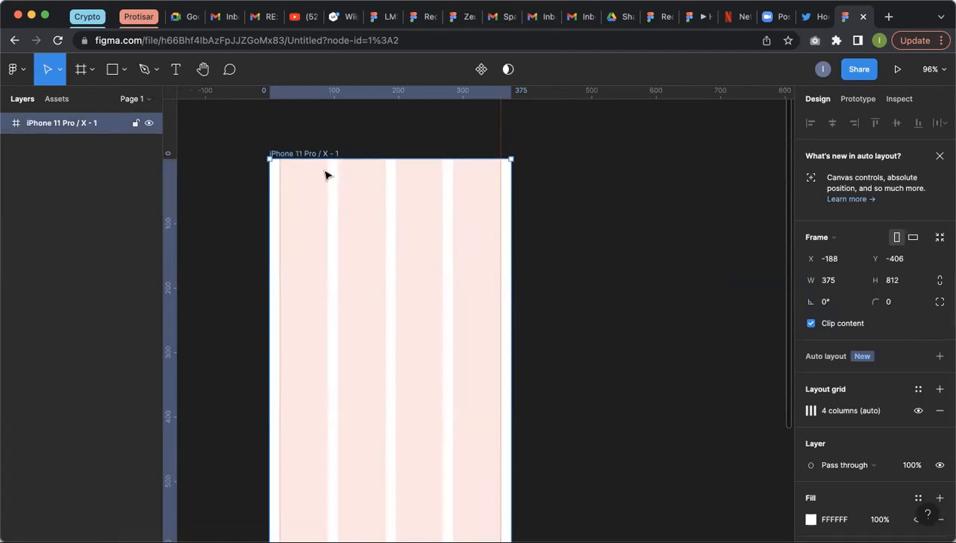
pyautogui.click(812, 411)
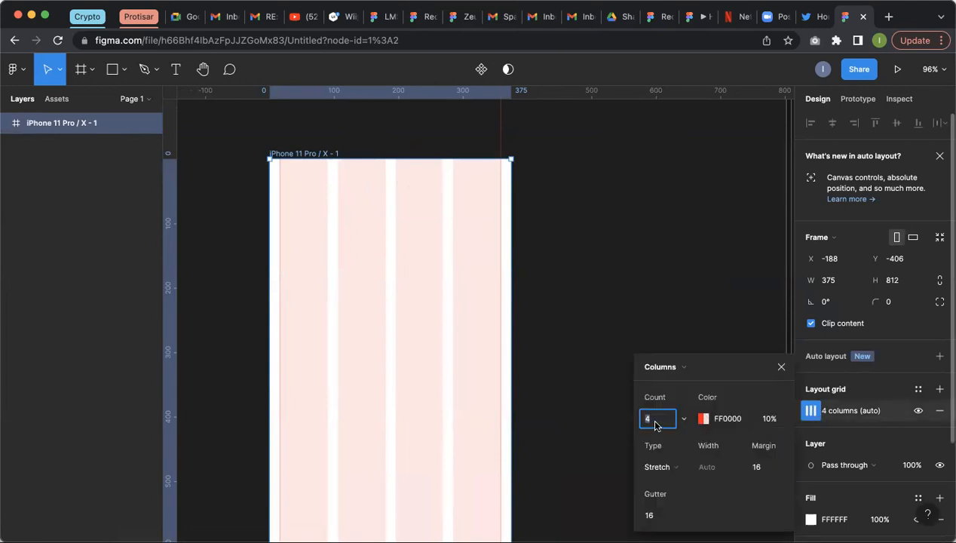
pyautogui.write('6')
pyautogui.press('Return')
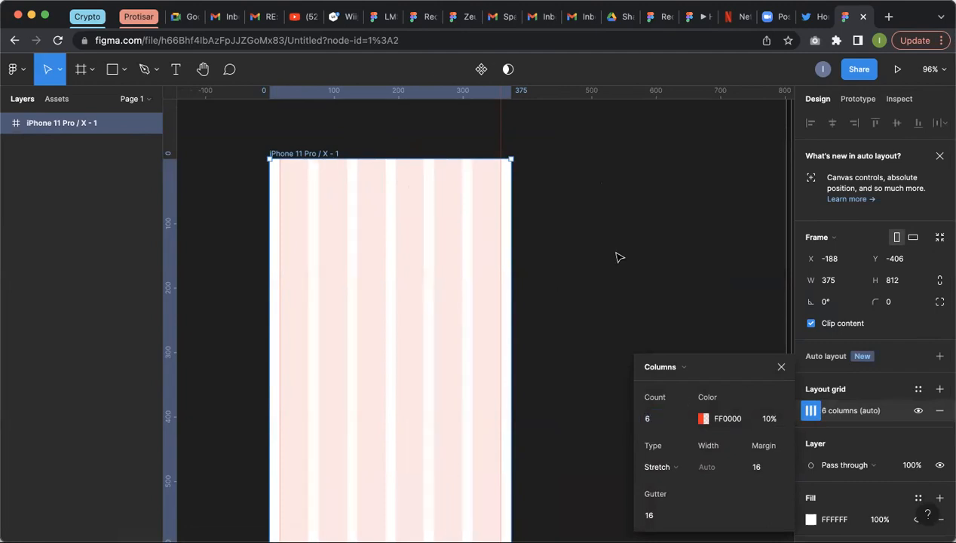
pyautogui.click(618, 256)
pyautogui.scroll(-1, 392, 245)
pyautogui.scroll(1, 309, 113)
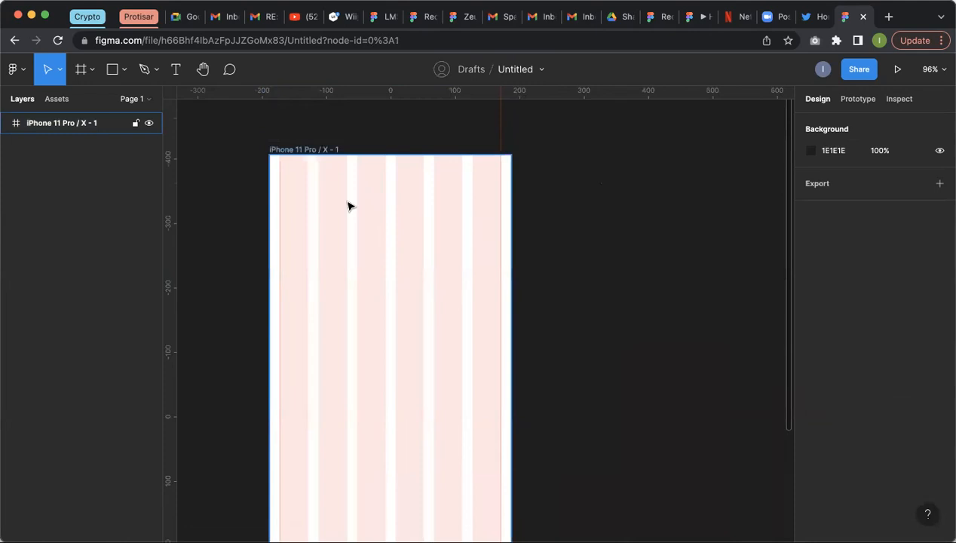
# Step: Review the column layout grid settings of the iPhone 11 Pro / X frame
pyautogui.click(330, 149)
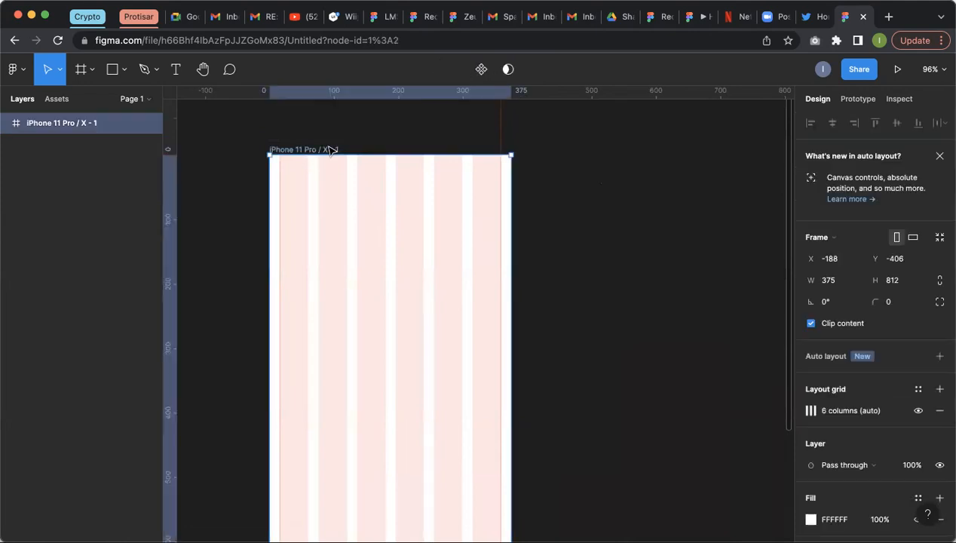
pyautogui.click(811, 411)
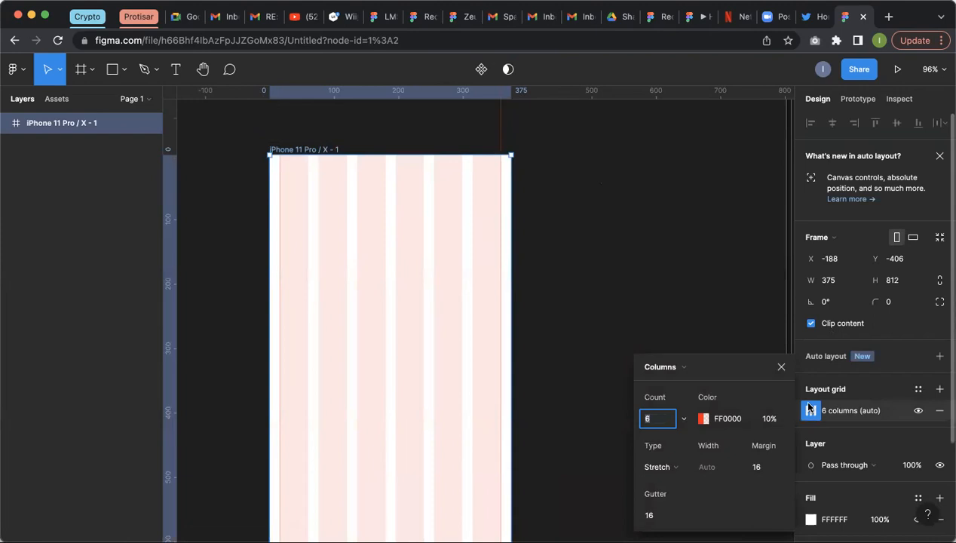
pyautogui.click(724, 309)
pyautogui.scroll(-3, 528, 219)
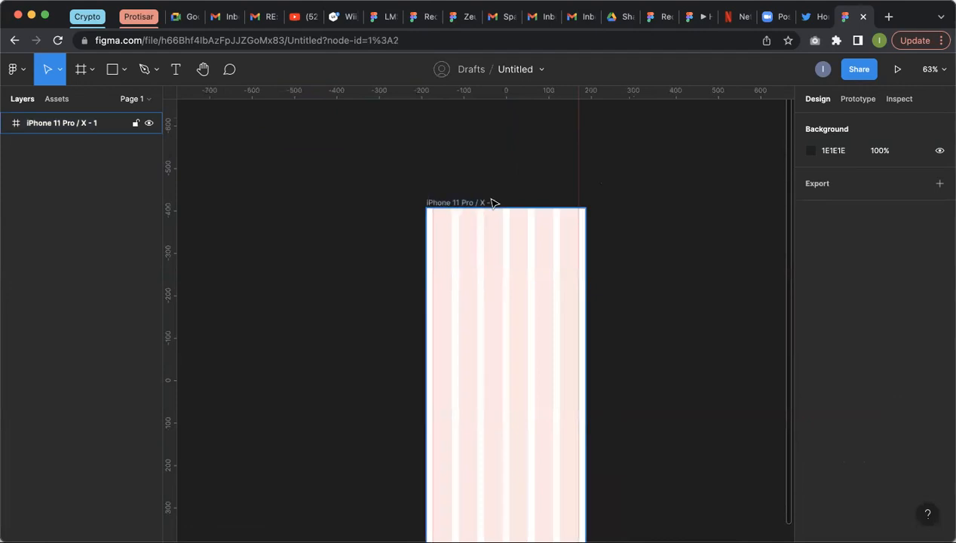
pyautogui.click(491, 203)
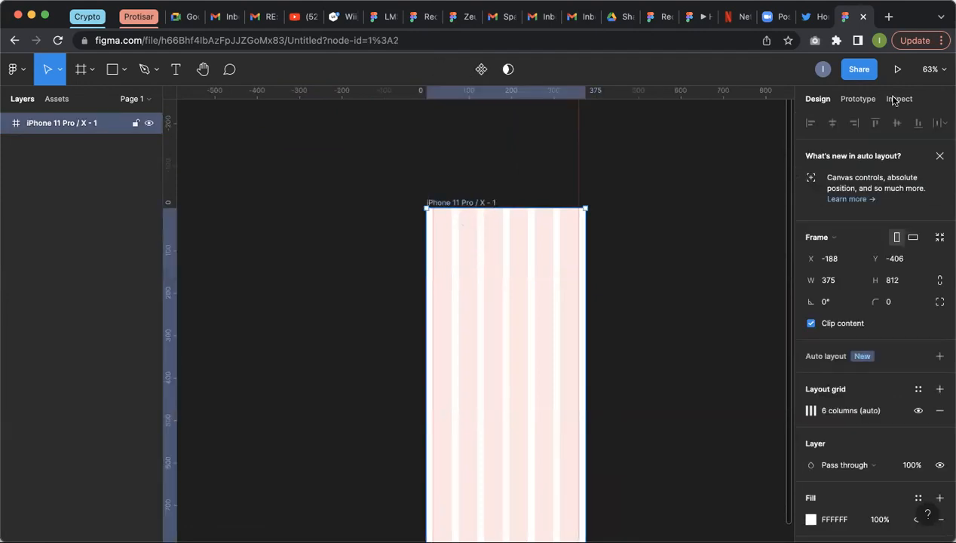
# Step: Open the Cryptoline - UI Kit design file from Figma's recently viewed files in a new browser tab
pyautogui.click(890, 20)
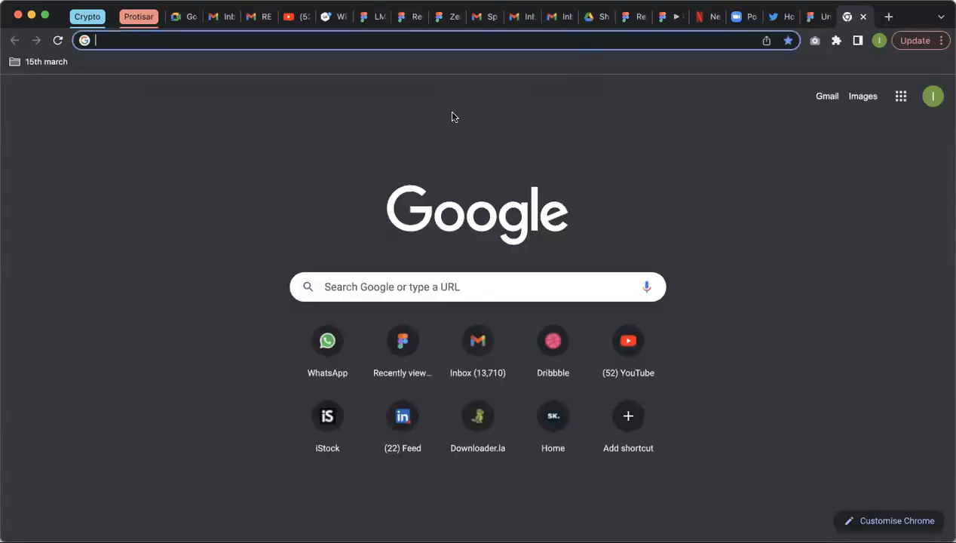
pyautogui.write('figm')
pyautogui.press('Return')
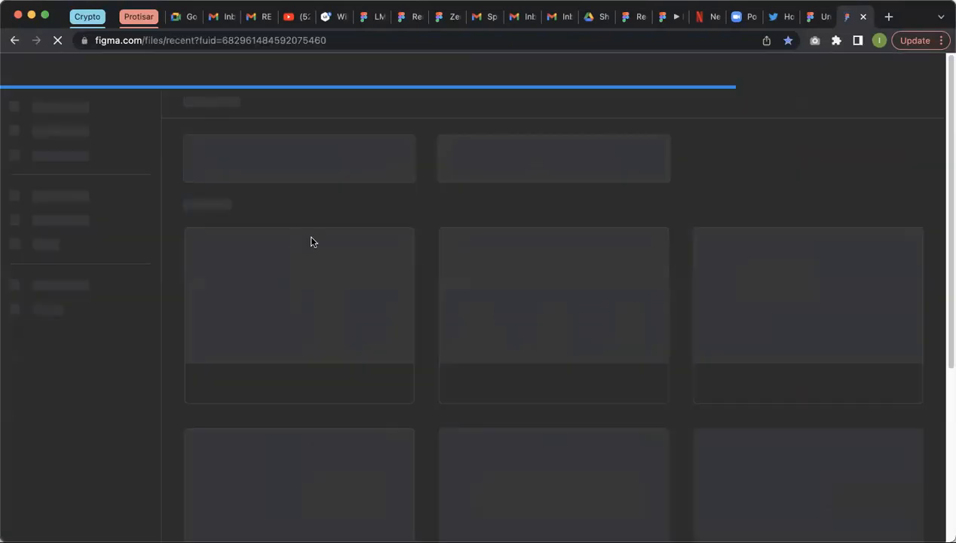
pyautogui.scroll(-10, 344, 254)
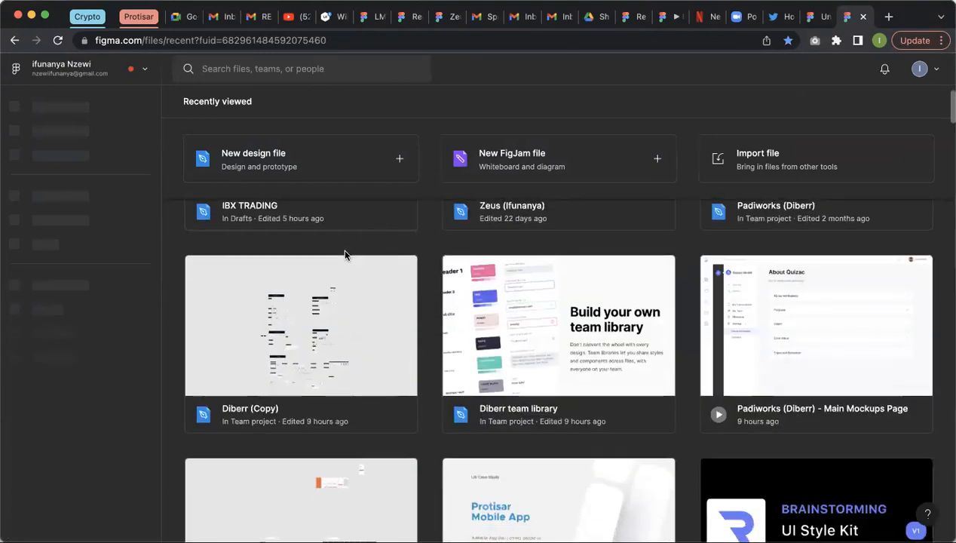
pyautogui.scroll(-1, 344, 254)
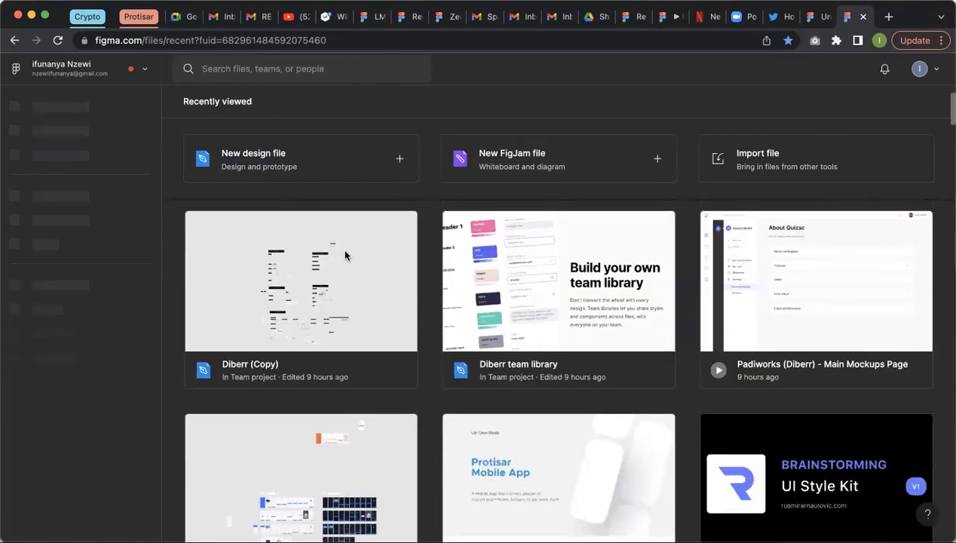
pyautogui.scroll(-3, 344, 255)
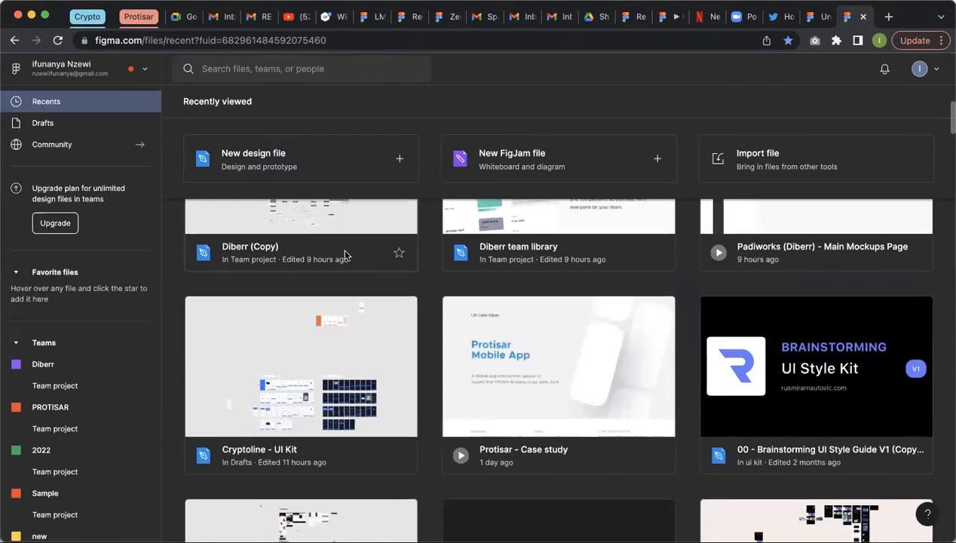
pyautogui.scroll(-1, 345, 255)
pyautogui.scroll(-1, 345, 255)
pyautogui.scroll(-1, 334, 305)
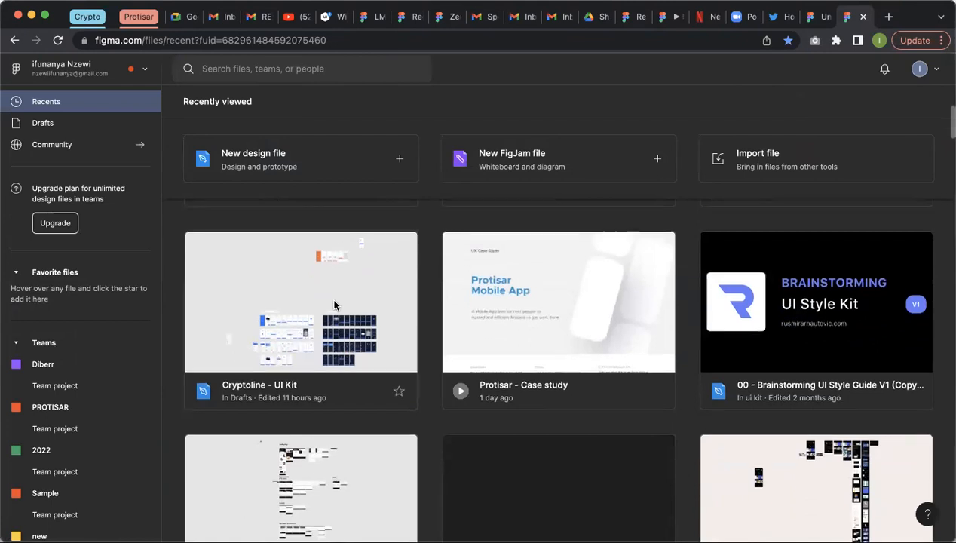
pyautogui.doubleClick(359, 348)
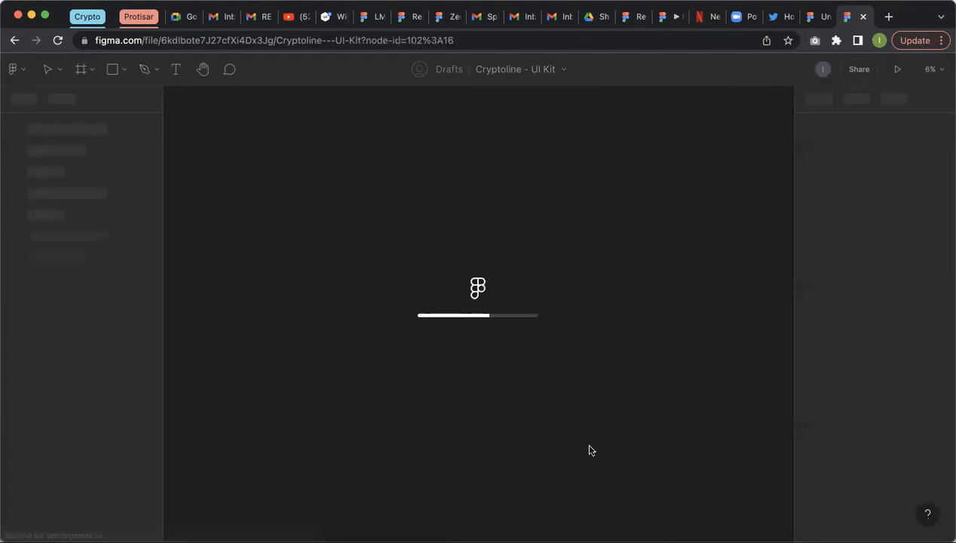
# Step: Copy the dark-mode frames 21. Home - V1, 23. Market Price and 24. Market Price - Search from the Visual Design page
pyautogui.scroll(1, 635, 383)
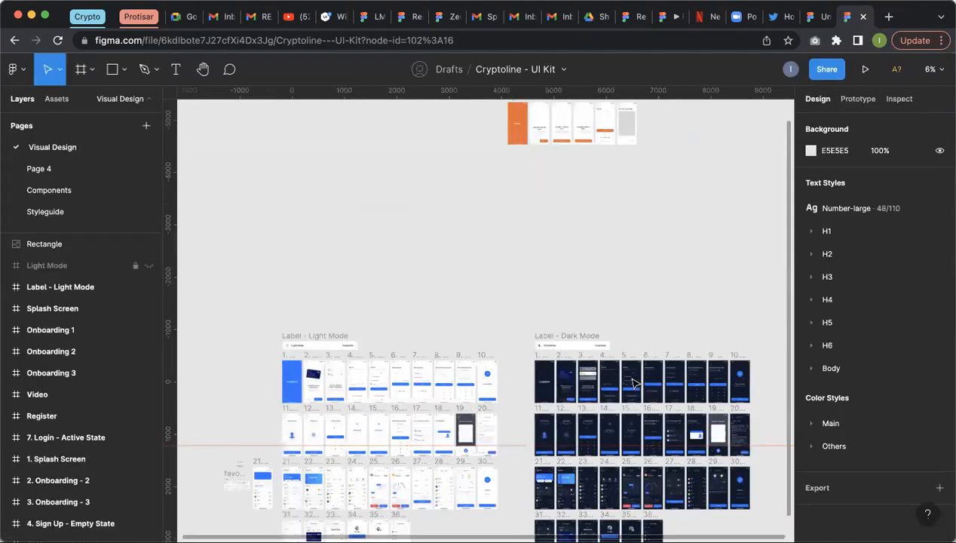
pyautogui.scroll(5, 635, 383)
pyautogui.scroll(-2, 635, 383)
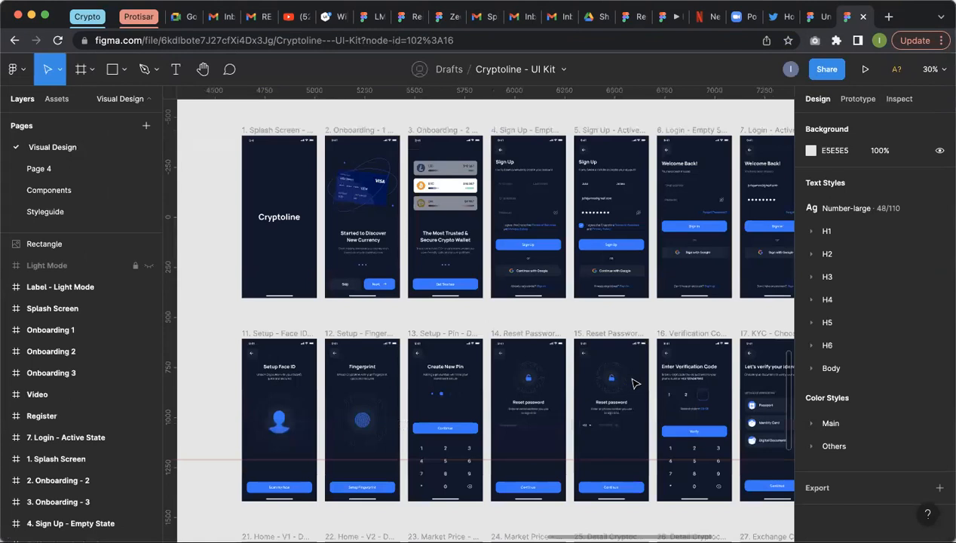
pyautogui.scroll(-3, 635, 383)
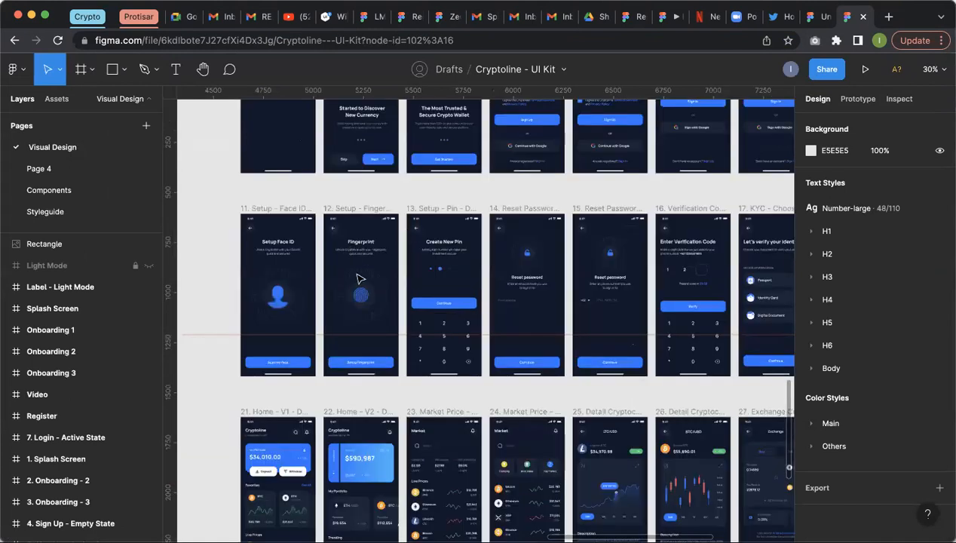
pyautogui.scroll(-3, 363, 278)
pyautogui.hscroll(2, 362, 278)
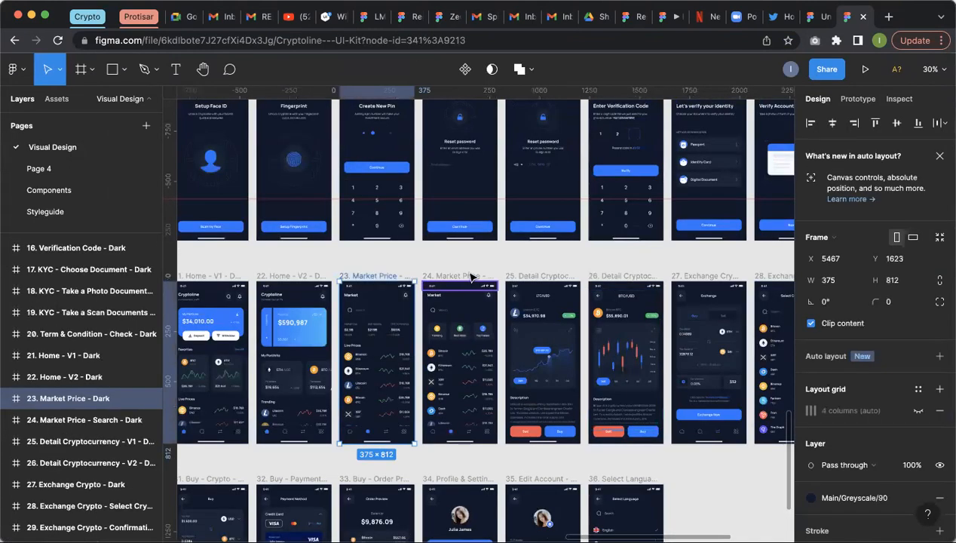
pyautogui.keyDown('shift'); pyautogui.click(470, 275); pyautogui.keyUp('shift')
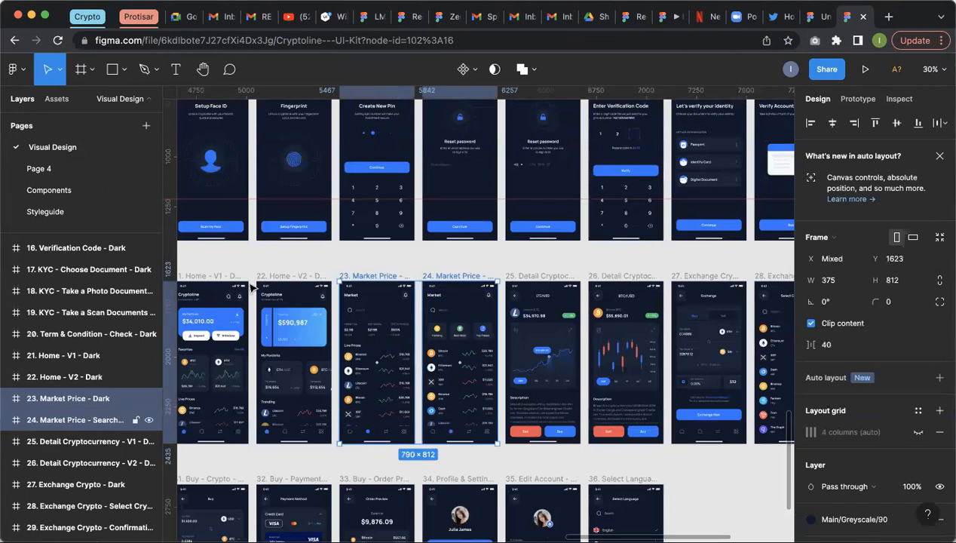
pyautogui.scroll(1, 217, 292)
pyautogui.keyDown('shift'); pyautogui.click(217, 292); pyautogui.keyUp('shift')
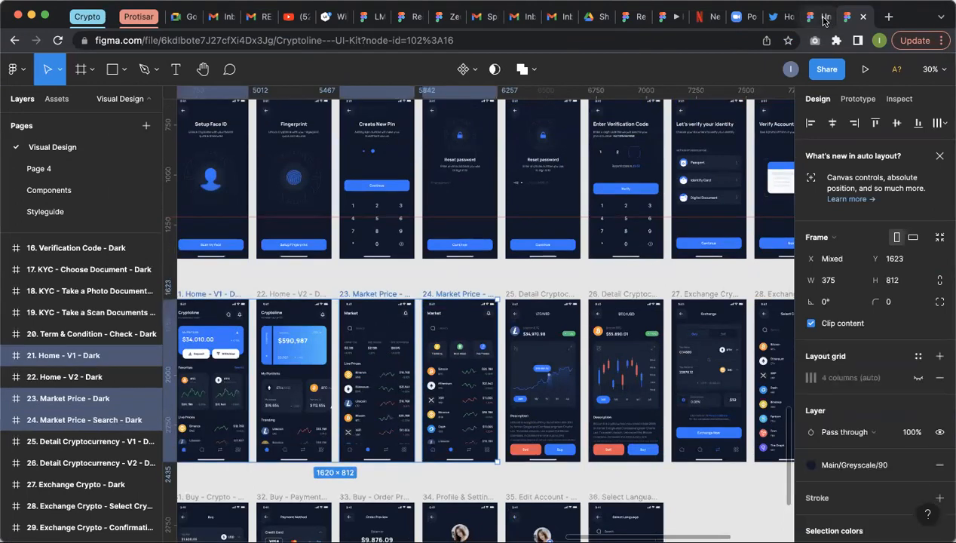
# Step: Switch back to the Untitled file, paste the copied frames and place the 21. Home - V1 - Dark frame beside the iPhone frame
pyautogui.click(824, 20)
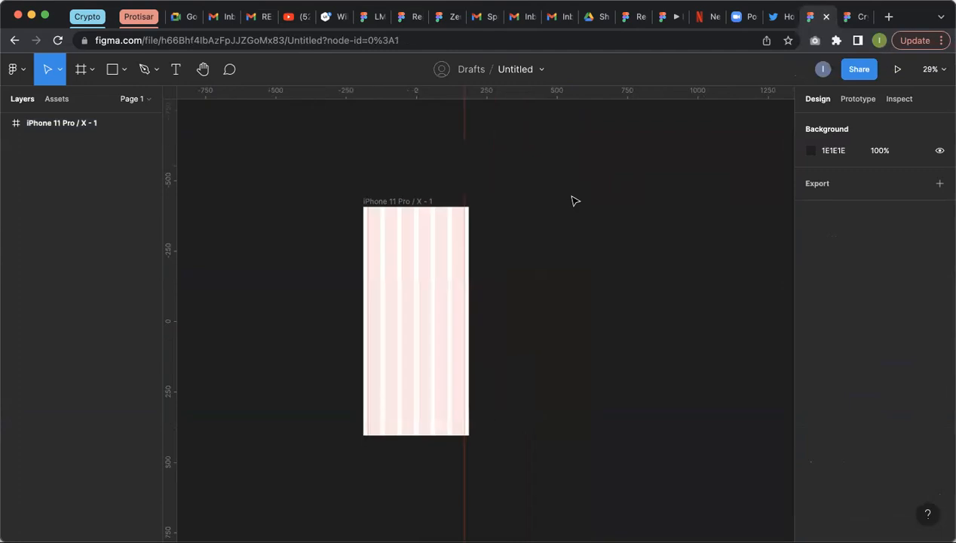
pyautogui.hotkey('ctrl', 'v')
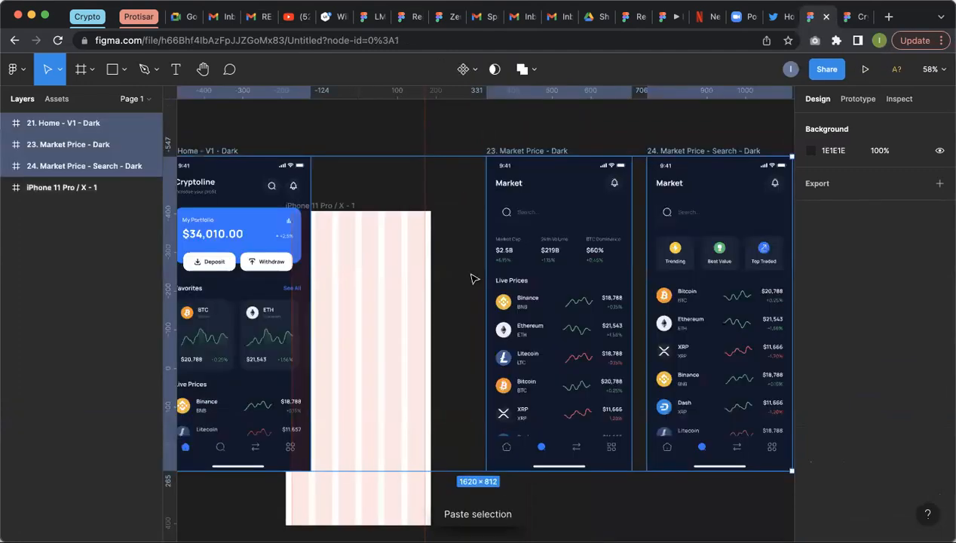
pyautogui.scroll(-4, 296, 198)
pyautogui.moveTo(305, 184); pyautogui.dragTo(517, 222)
pyautogui.click(493, 188)
# Step: Line up the two Market Price frames in a row after the Home frame with 50 px gaps
pyautogui.scroll(-4, 354, 217)
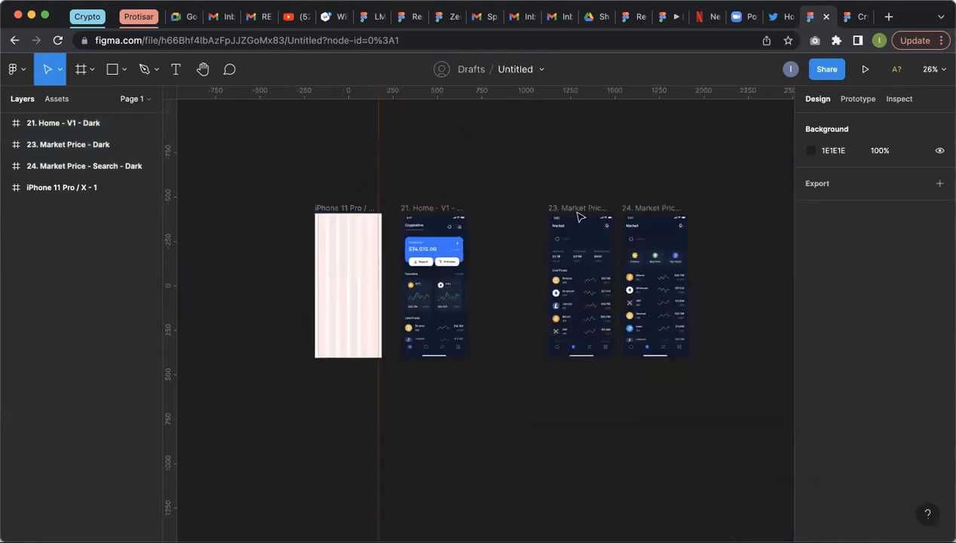
pyautogui.scroll(3, 578, 215)
pyautogui.moveTo(583, 209); pyautogui.dragTo(488, 212)
pyautogui.moveTo(656, 209); pyautogui.dragTo(561, 208)
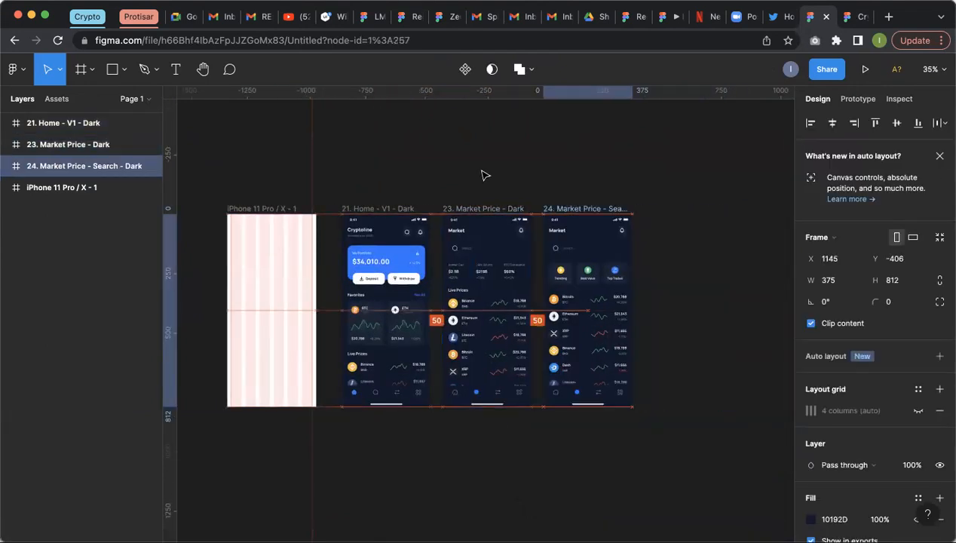
pyautogui.press('Escape')
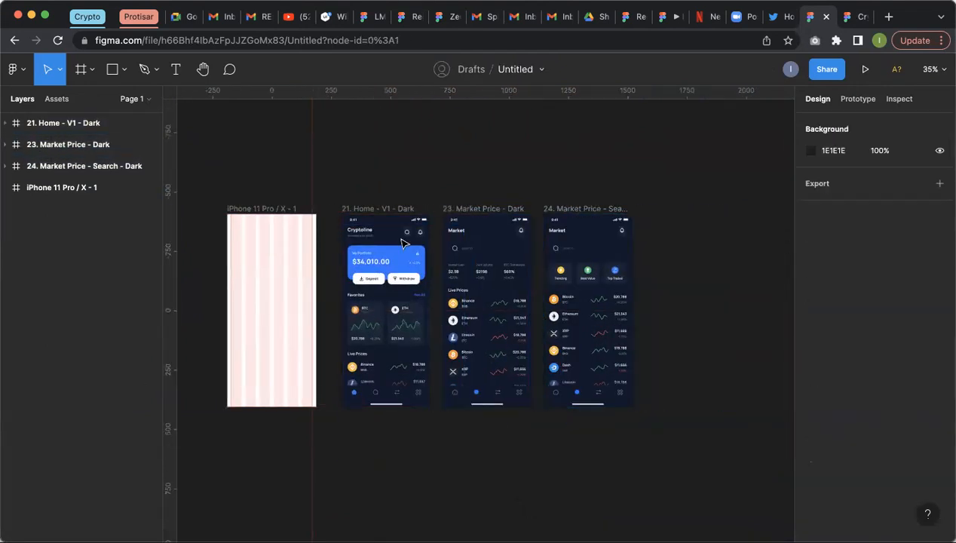
# Step: Examine the Home - V1 - Dark screen up close and inspect its portfolio card group
pyautogui.scroll(2, 406, 246)
pyautogui.scroll(2, 405, 247)
pyautogui.scroll(3, 371, 173)
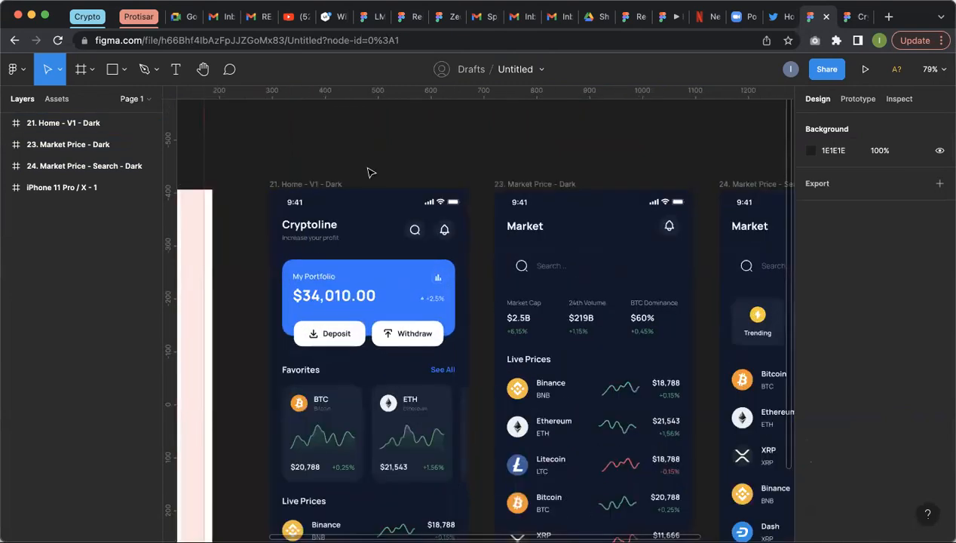
pyautogui.click(357, 290)
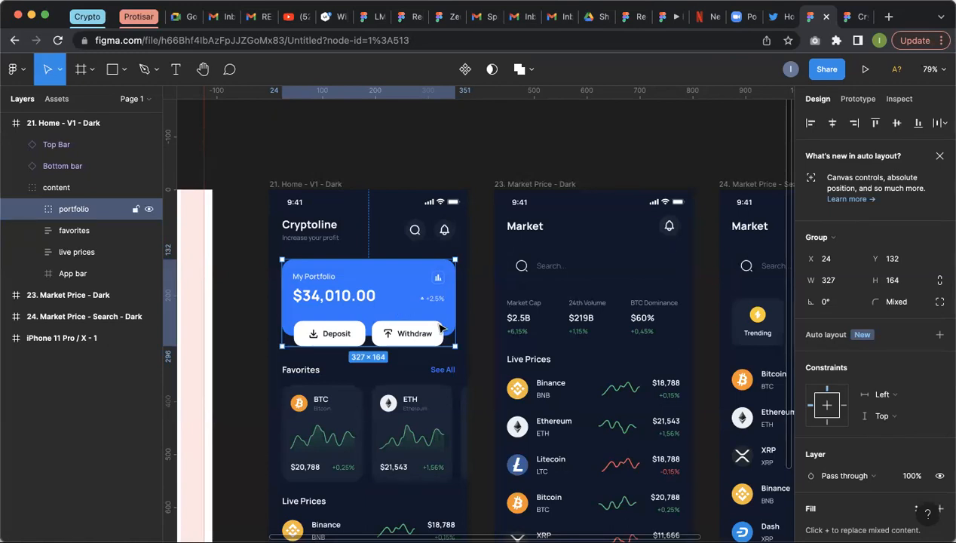
pyautogui.scroll(-3, 482, 330)
pyautogui.click(407, 185)
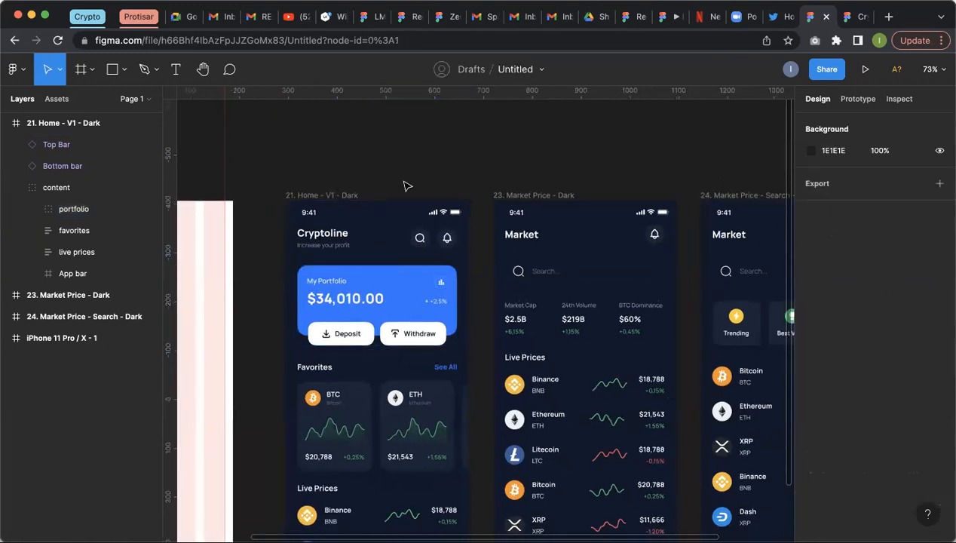
# Step: Move the 24. Market Price - Search frame aside and pull the live prices list out of the 23. Market Price frame
pyautogui.scroll(-5, 324, 262)
pyautogui.moveTo(618, 219); pyautogui.dragTo(729, 218)
pyautogui.doubleClick(550, 348)
pyautogui.moveTo(550, 351); pyautogui.dragTo(597, 353)
pyautogui.scroll(1, 633, 391)
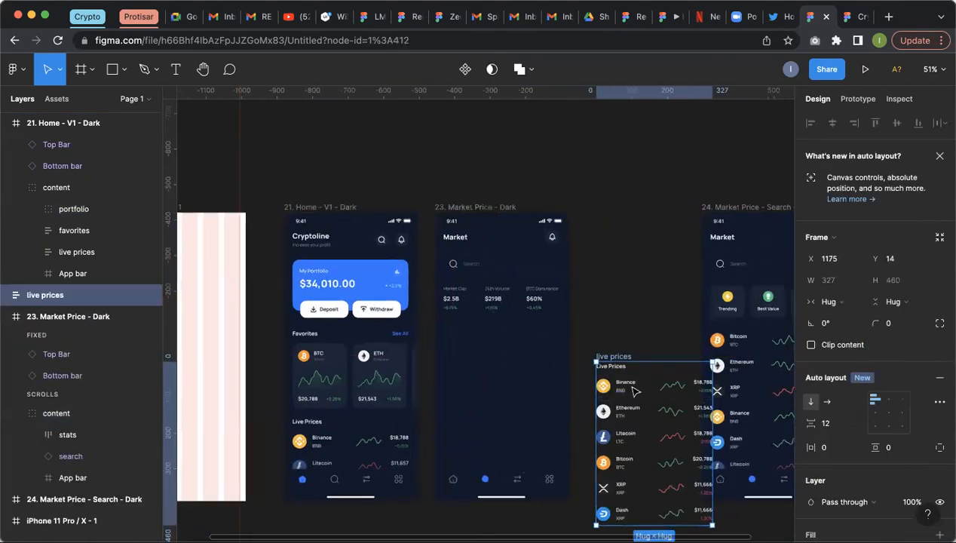
# Step: Move the Binance item from the live prices list back into the Market Price frame, below the stats, at X 29, Y 324
pyautogui.doubleClick(633, 391)
pyautogui.doubleClick(633, 391)
pyautogui.moveTo(459, 340); pyautogui.dragTo(506, 345)
pyautogui.scroll(1, 506, 345)
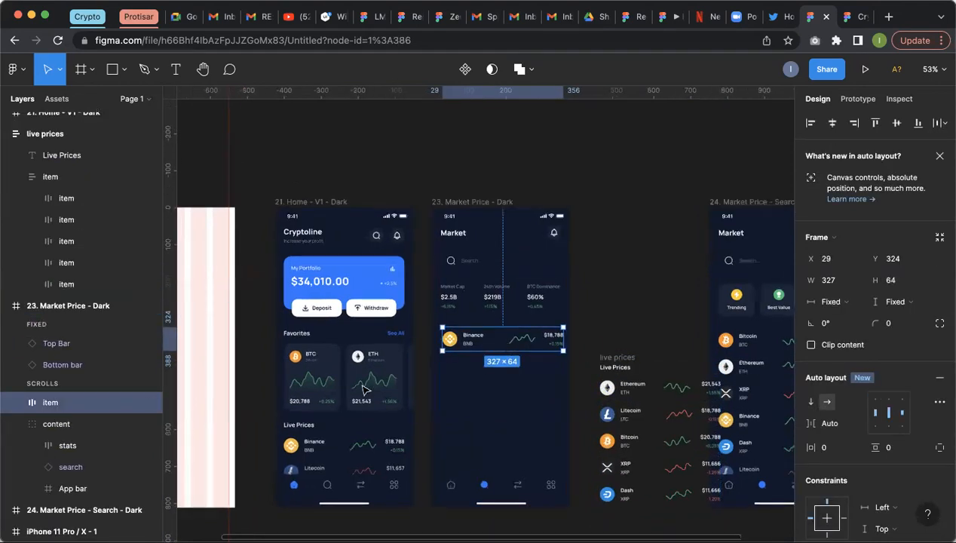
# Step: Ungroup the Binance item in the Market Price frame into its name and status parts
pyautogui.scroll(3, 362, 386)
pyautogui.click(648, 296)
pyautogui.click(541, 336)
pyautogui.rightClick(542, 335)
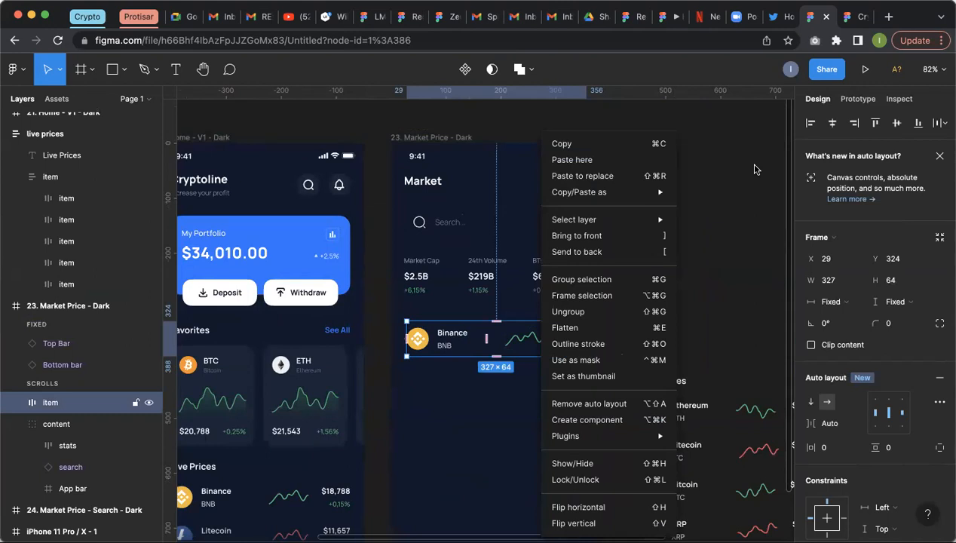
pyautogui.click(532, 343)
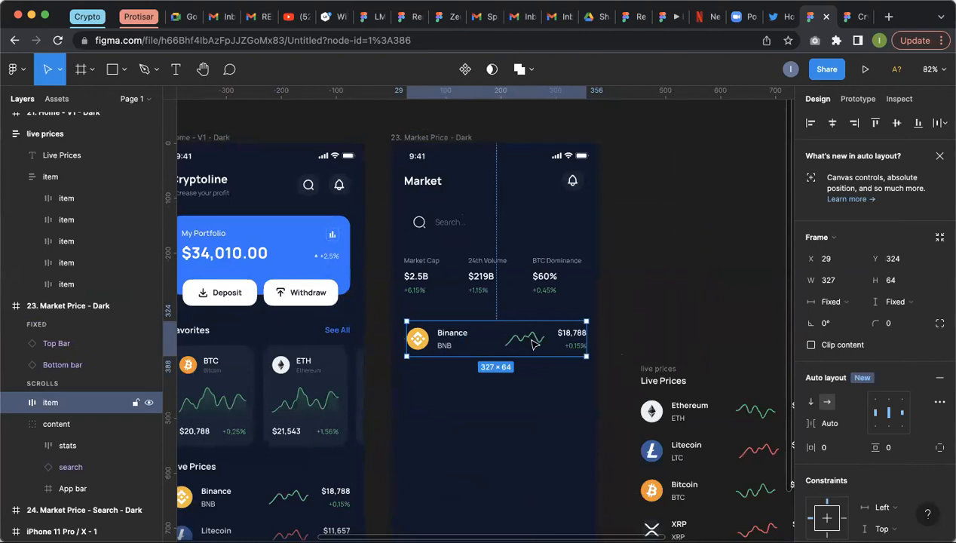
pyautogui.scroll(3, 535, 340)
pyautogui.rightClick(537, 339)
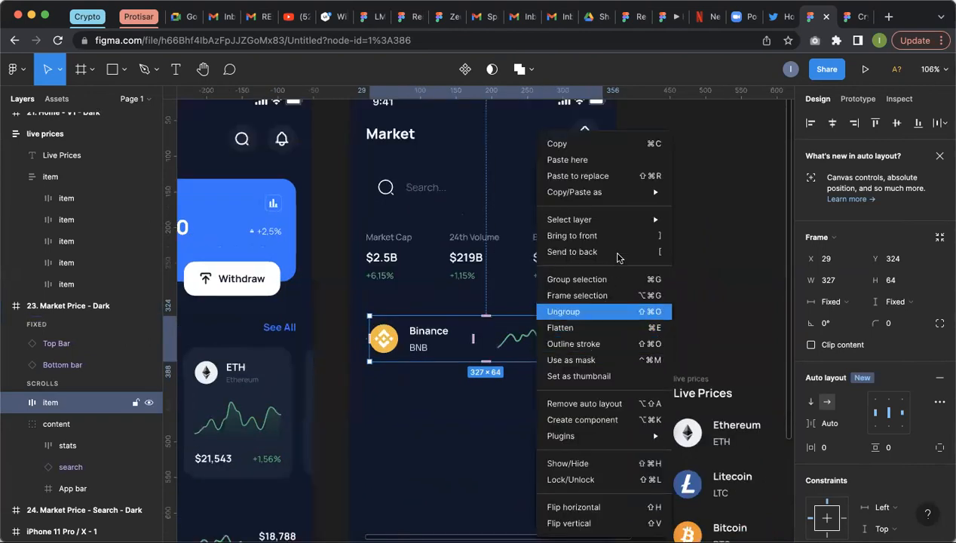
pyautogui.click(610, 312)
pyautogui.click(666, 271)
# Step: Ungroup the Binance name block and the status block containing the chart line and price
pyautogui.click(407, 336)
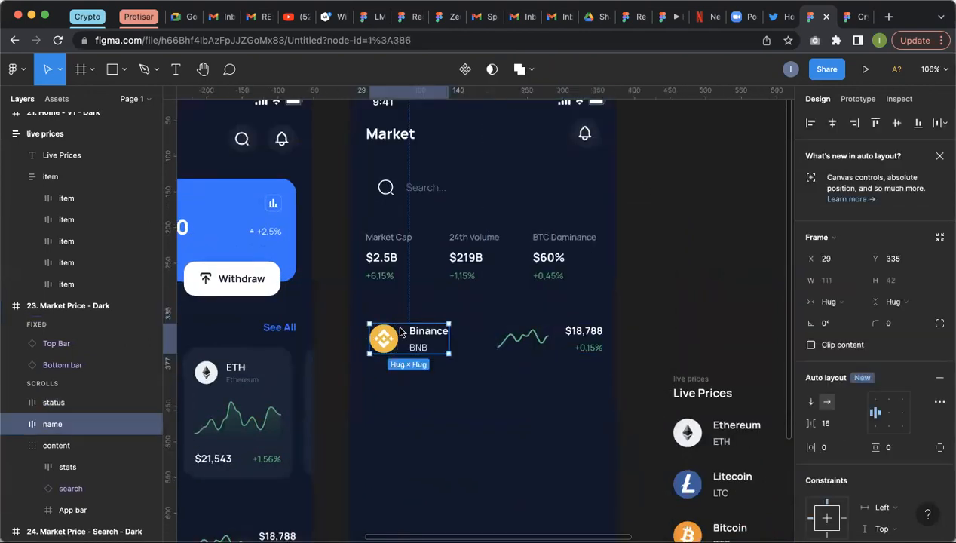
pyautogui.rightClick(406, 335)
pyautogui.click(465, 312)
pyautogui.click(528, 339)
pyautogui.rightClick(592, 337)
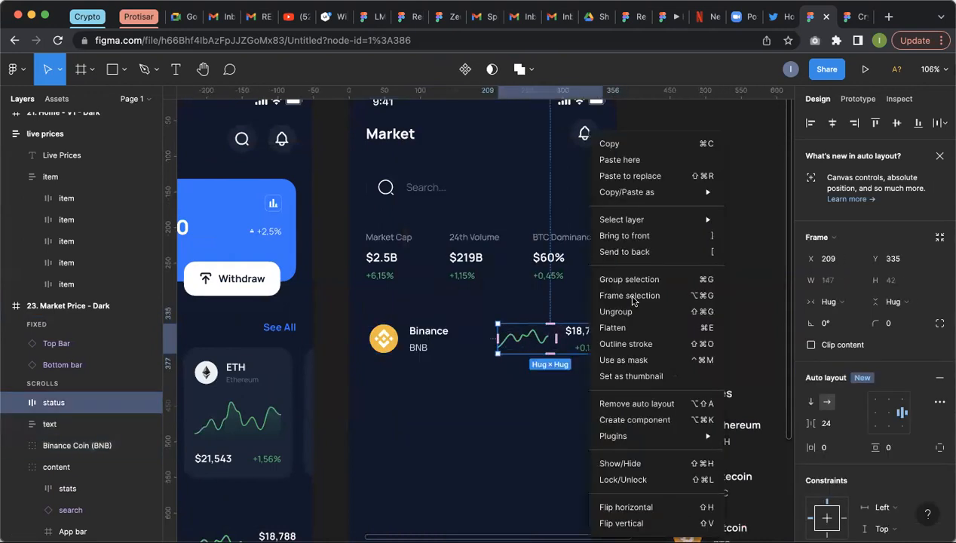
pyautogui.click(649, 312)
pyautogui.click(632, 325)
# Step: Ungroup the price text block and the Binance/BNB text block into individual text layers
pyautogui.click(587, 332)
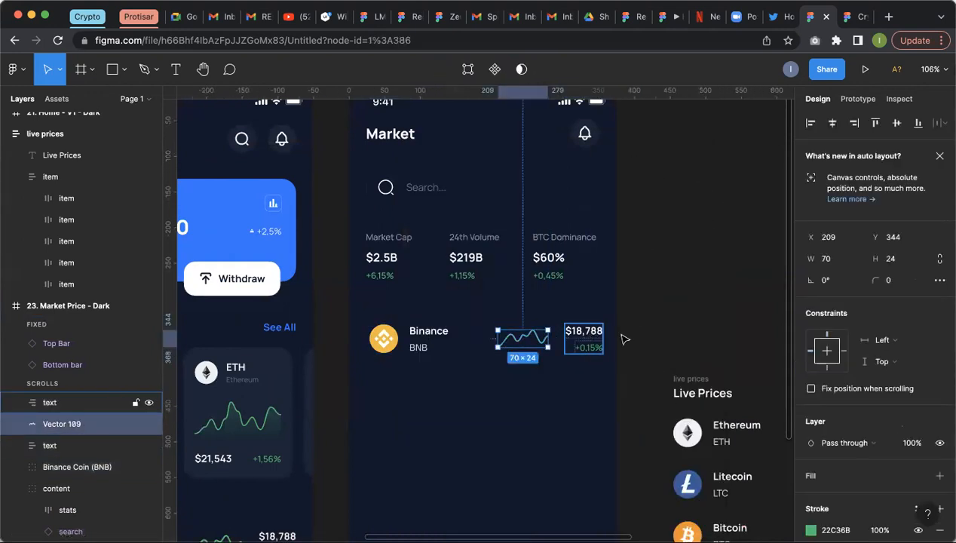
pyautogui.rightClick(582, 335)
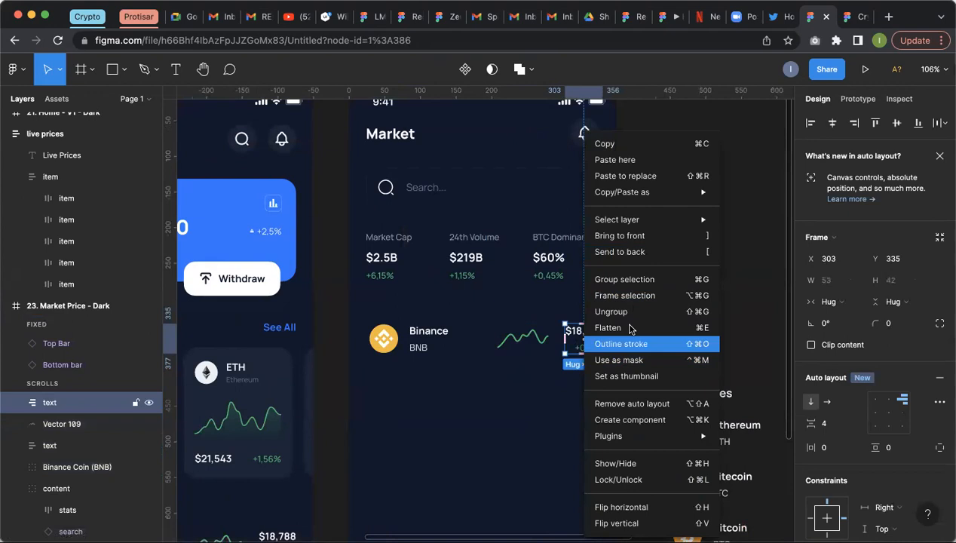
pyautogui.click(631, 312)
pyautogui.click(632, 323)
pyautogui.click(439, 334)
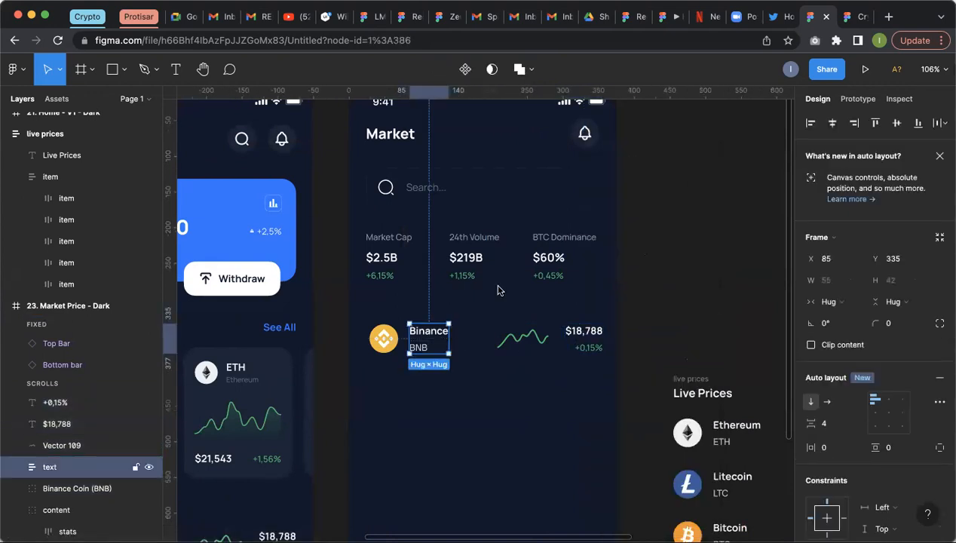
pyautogui.rightClick(443, 333)
pyautogui.click(502, 311)
pyautogui.click(407, 355)
pyautogui.click(427, 332)
pyautogui.click(443, 382)
# Step: Move the Binance, BNB, $18,788 and +0,15% texts and the green chart line out of the Market Price frame onto the canvas
pyautogui.click(582, 332)
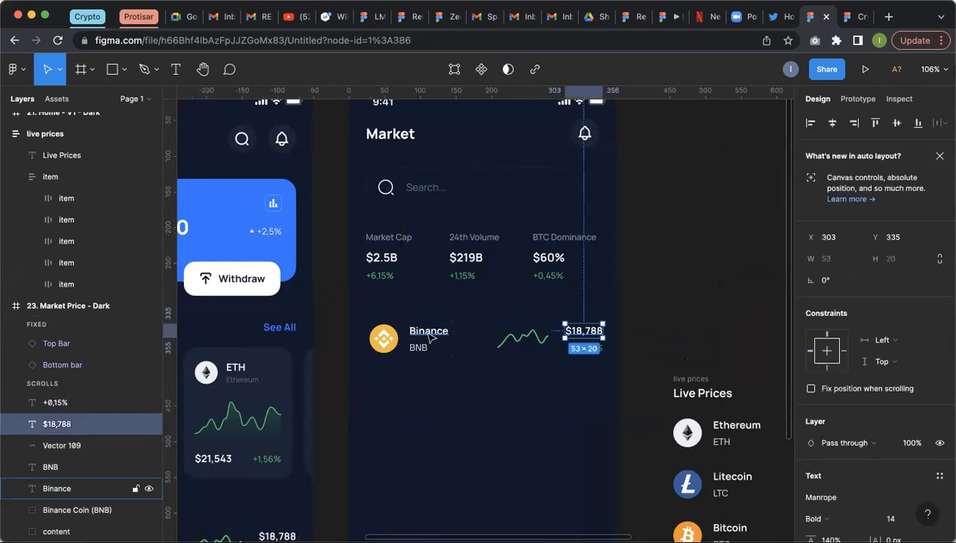
pyautogui.click(430, 340)
pyautogui.moveTo(430, 339); pyautogui.dragTo(623, 297)
pyautogui.moveTo(584, 333); pyautogui.dragTo(696, 290)
pyautogui.moveTo(589, 352); pyautogui.dragTo(696, 310)
pyautogui.moveTo(624, 290); pyautogui.dragTo(655, 259)
pyautogui.moveTo(534, 336); pyautogui.dragTo(658, 336)
pyautogui.moveTo(423, 346); pyautogui.dragTo(640, 298)
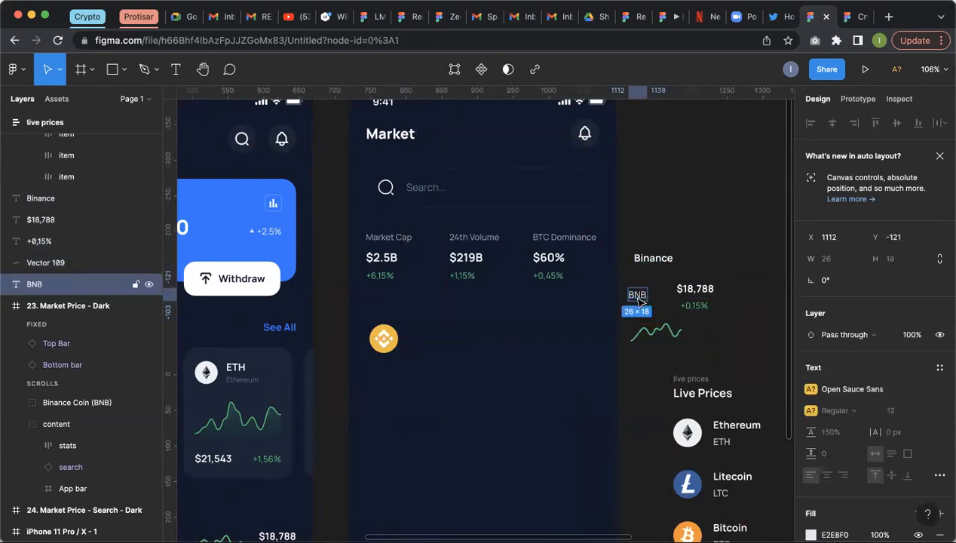
# Step: Examine the Binance coin icon group and its nested layers in the Market Price frame
pyautogui.click(313, 359)
pyautogui.click(384, 338)
pyautogui.scroll(3, 387, 341)
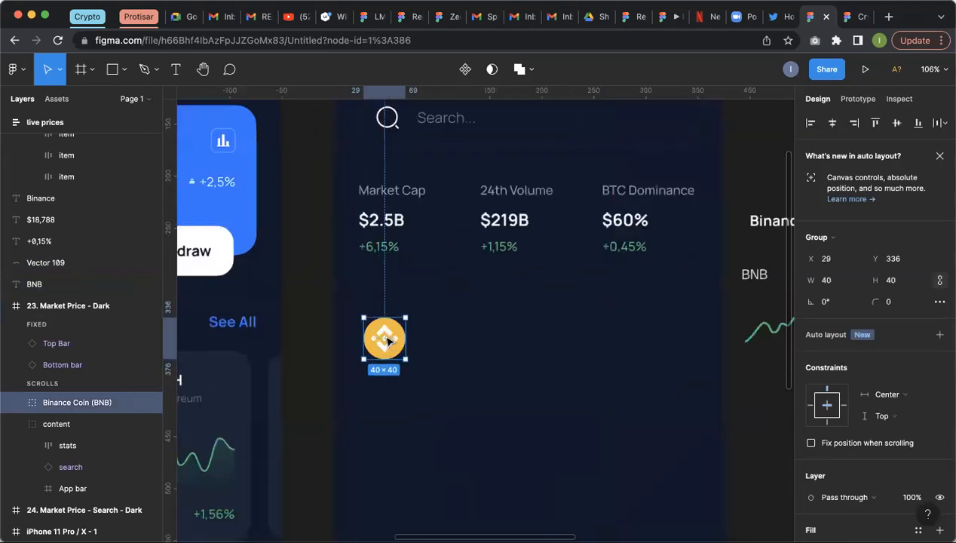
pyautogui.scroll(5, 387, 341)
pyautogui.doubleClick(387, 340)
pyautogui.click(414, 315)
pyautogui.click(485, 278)
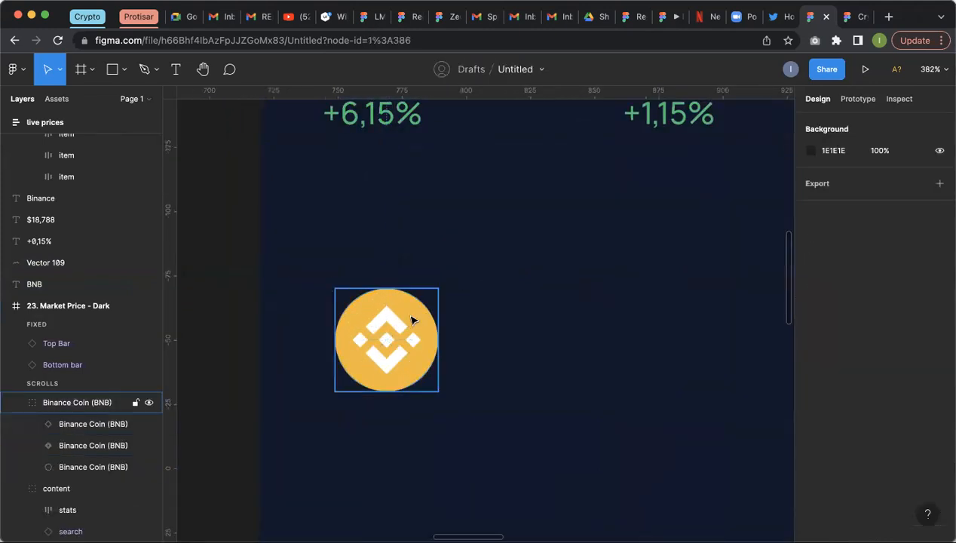
pyautogui.doubleClick(402, 326)
pyautogui.press('Escape')
pyautogui.click(399, 325)
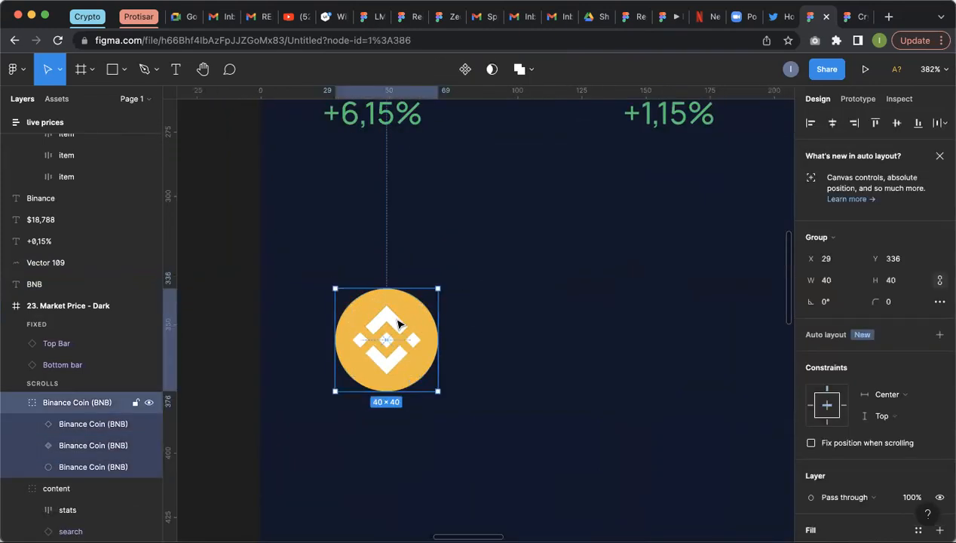
pyautogui.doubleClick(400, 324)
pyautogui.click(435, 267)
# Step: Move the Binance and BNB texts back into the Market Price frame, stacked beside the coin icon
pyautogui.scroll(-3, 311, 356)
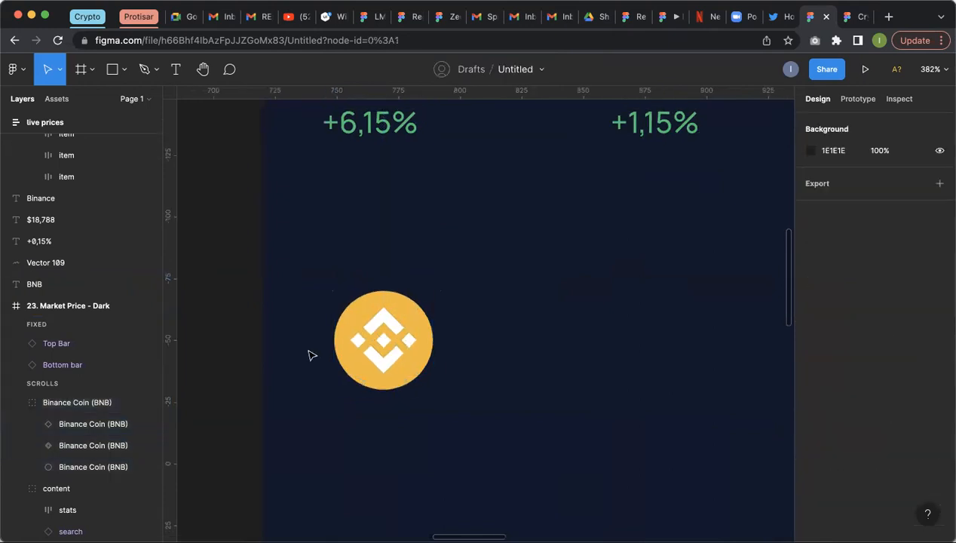
pyautogui.scroll(-5, 311, 355)
pyautogui.scroll(3, 332, 352)
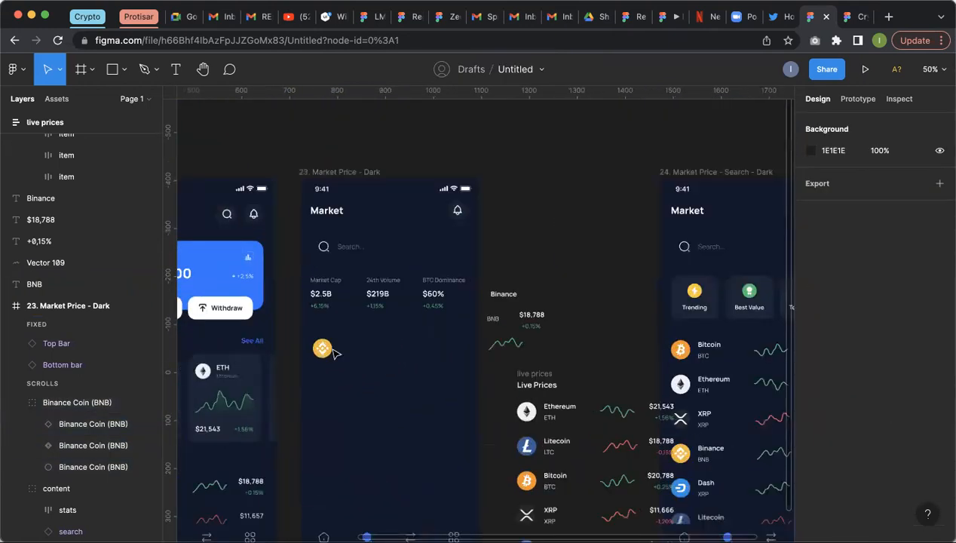
pyautogui.moveTo(562, 279); pyautogui.dragTo(362, 345)
pyautogui.moveTo(546, 309); pyautogui.dragTo(357, 359)
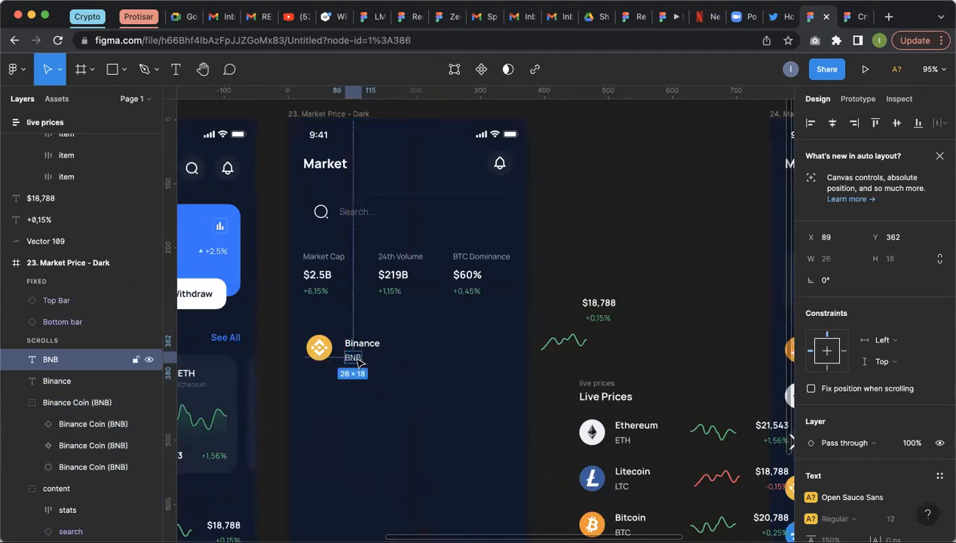
pyautogui.click(394, 331)
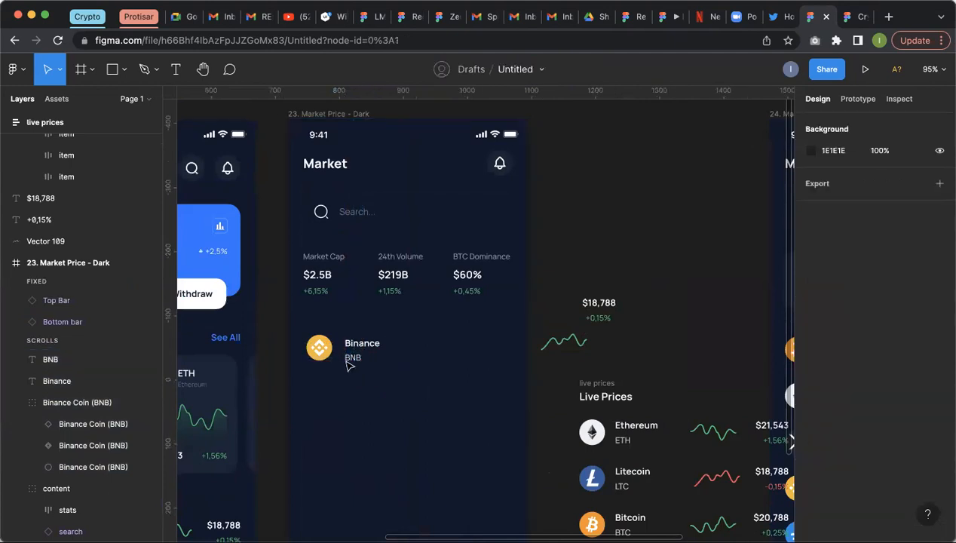
# Step: Try moving the Binance and BNB texts separately, and undo the moves
pyautogui.scroll(5, 350, 344)
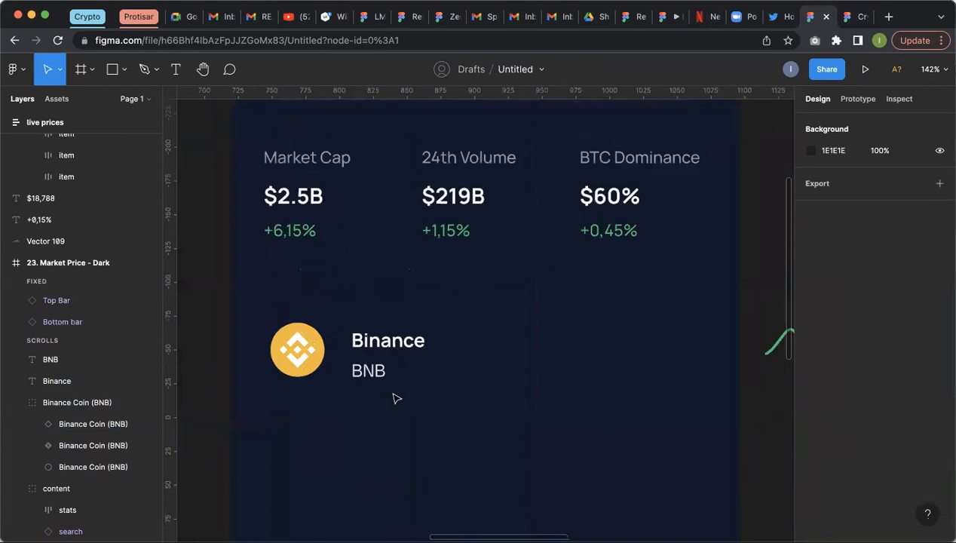
pyautogui.scroll(5, 396, 398)
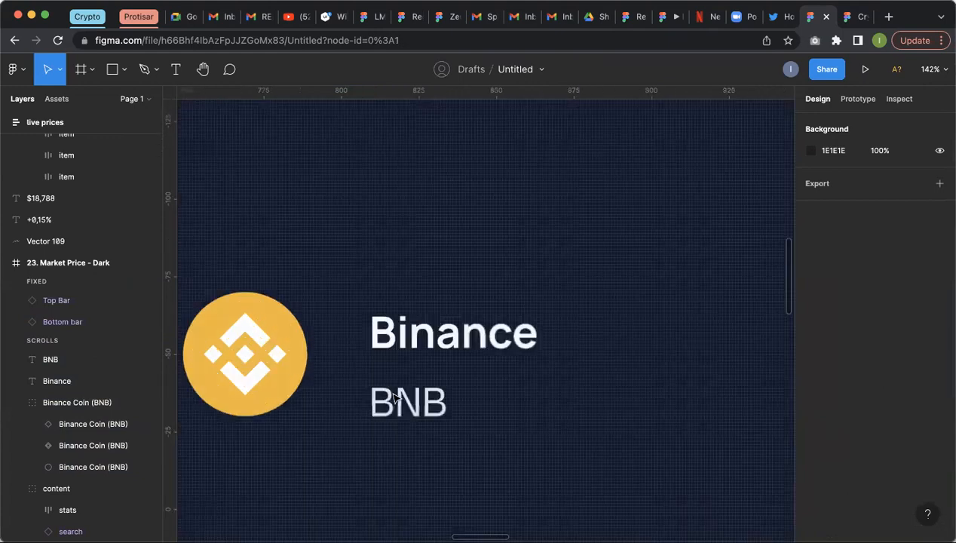
pyautogui.scroll(-5, 396, 398)
pyautogui.click(442, 316)
pyautogui.click(429, 352)
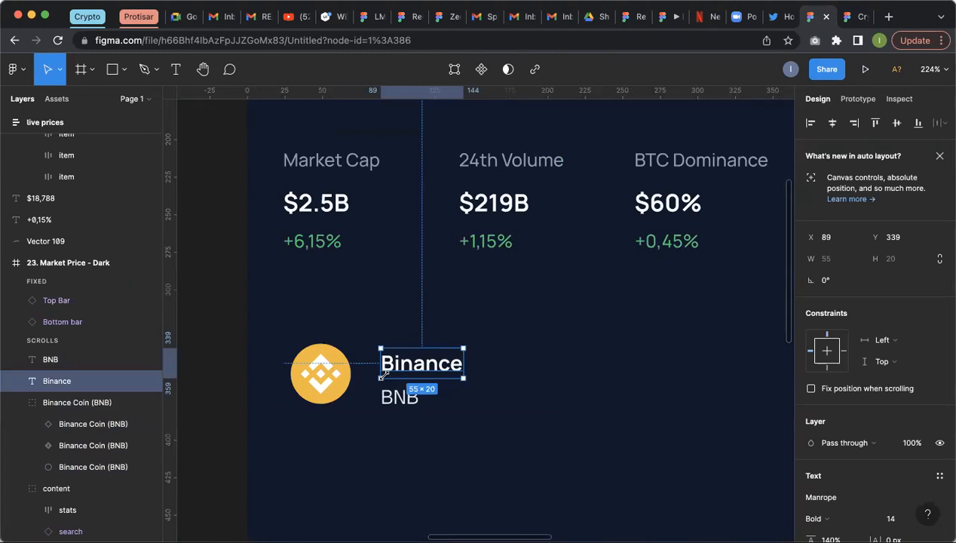
pyautogui.click(424, 291)
pyautogui.click(431, 364)
pyautogui.moveTo(422, 364); pyautogui.dragTo(468, 332)
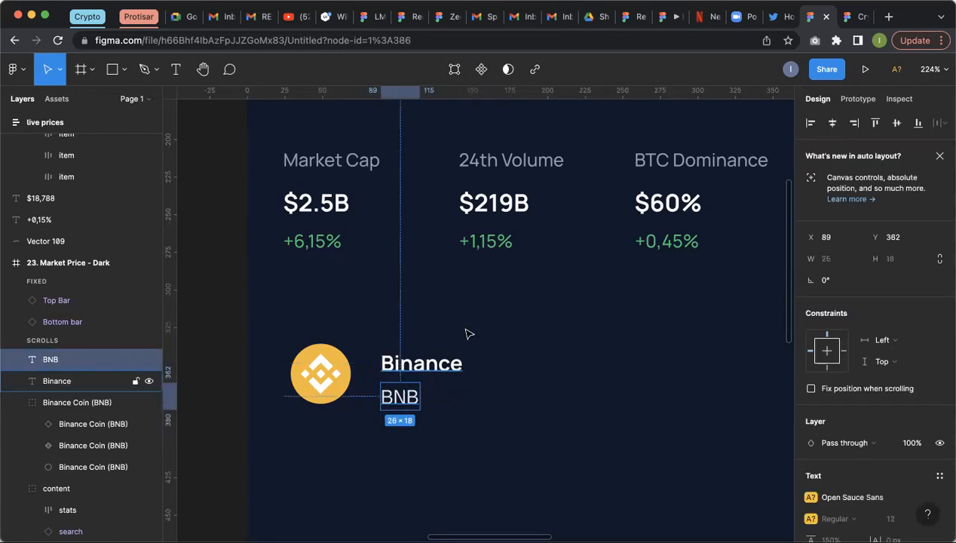
pyautogui.moveTo(400, 398); pyautogui.dragTo(459, 397)
pyautogui.hotkey('ctrl', 'z')
pyautogui.hotkey('ctrl', 'z')
pyautogui.hotkey('ctrl', 'z')
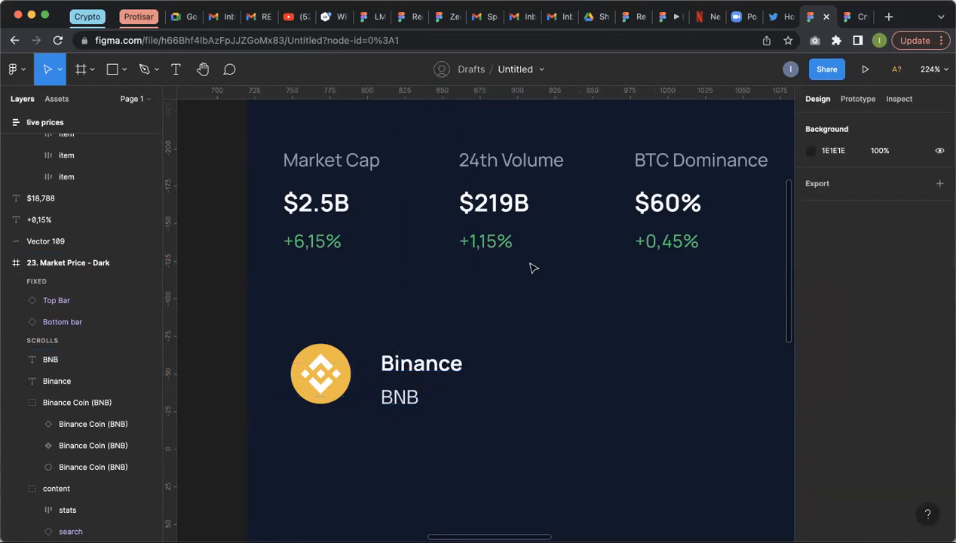
# Step: Combine the Binance and BNB texts into one vertical auto layout frame
pyautogui.click(420, 362)
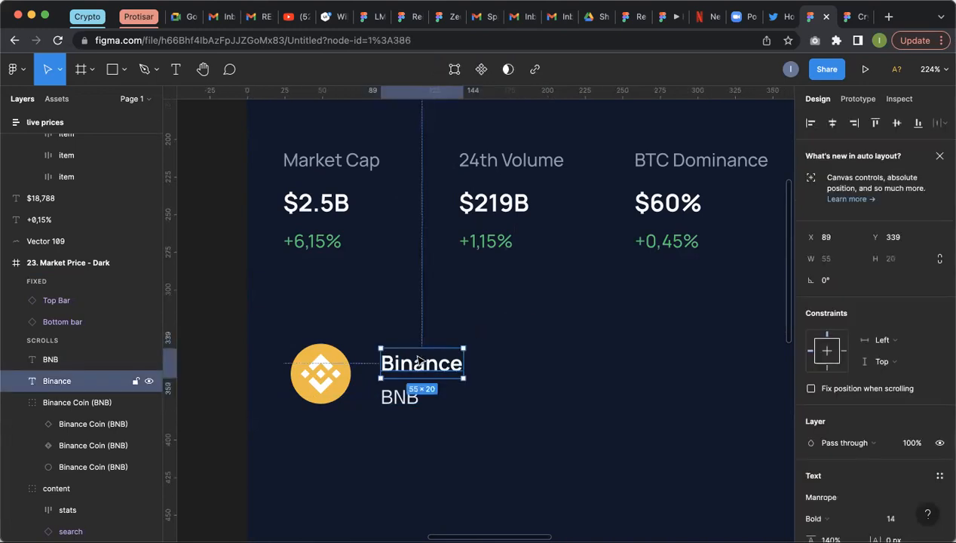
pyautogui.keyDown('shift'); pyautogui.click(405, 397); pyautogui.keyUp('shift')
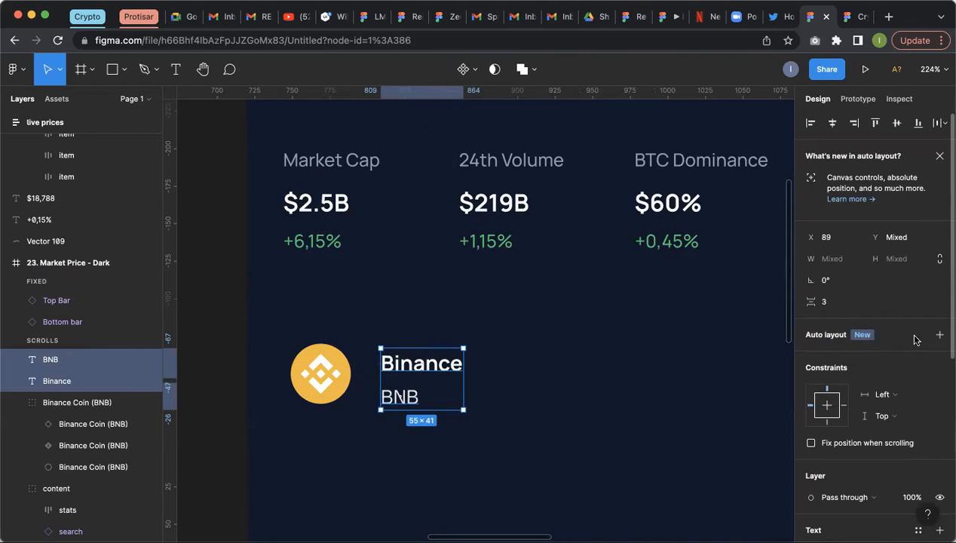
pyautogui.click(940, 335)
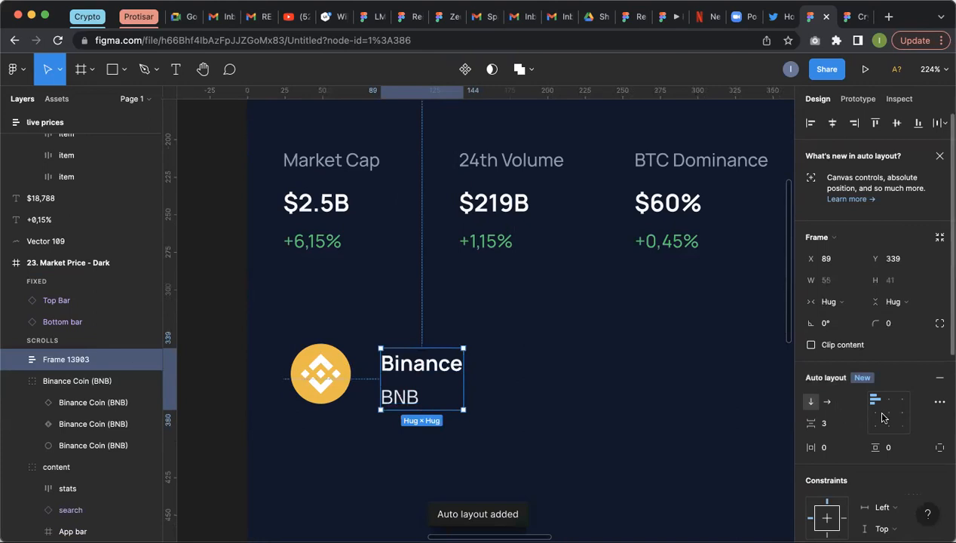
# Step: Try the center and right alignments on the Binance/BNB auto layout frame, finishing with left alignment
pyautogui.scroll(-2, 894, 407)
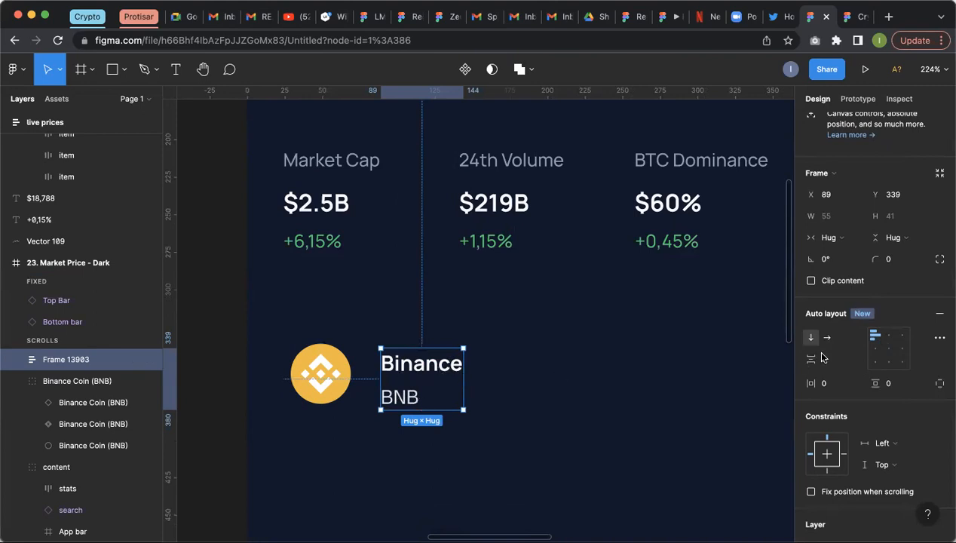
pyautogui.click(889, 351)
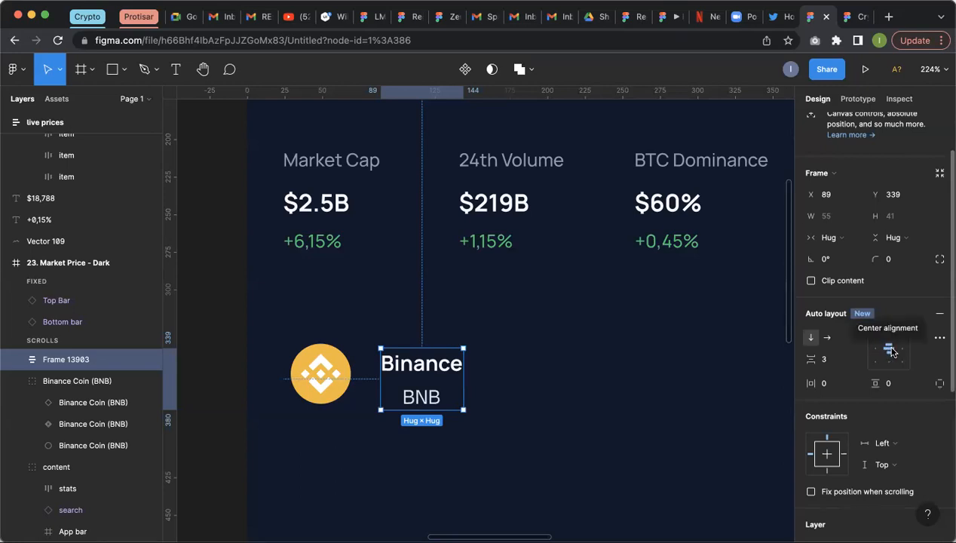
pyautogui.click(903, 349)
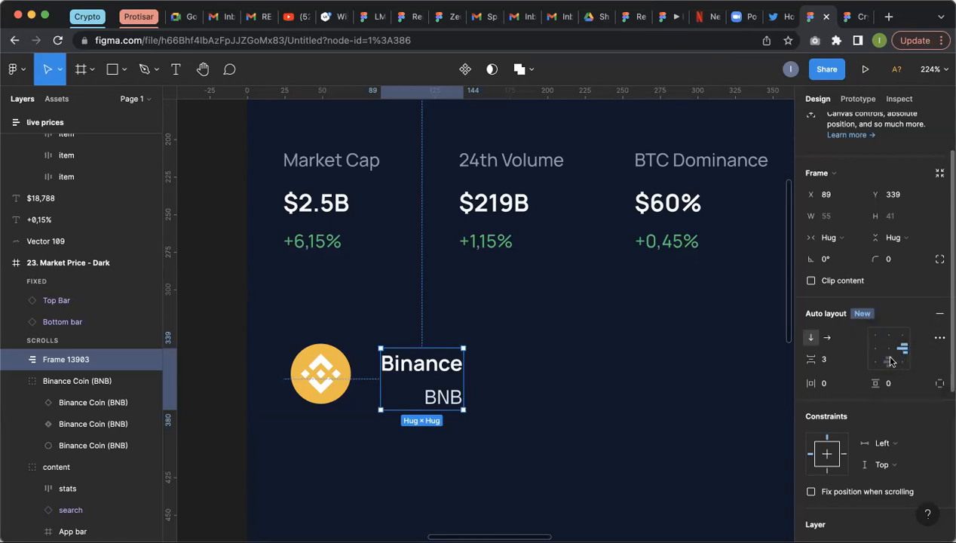
pyautogui.click(890, 352)
pyautogui.click(876, 351)
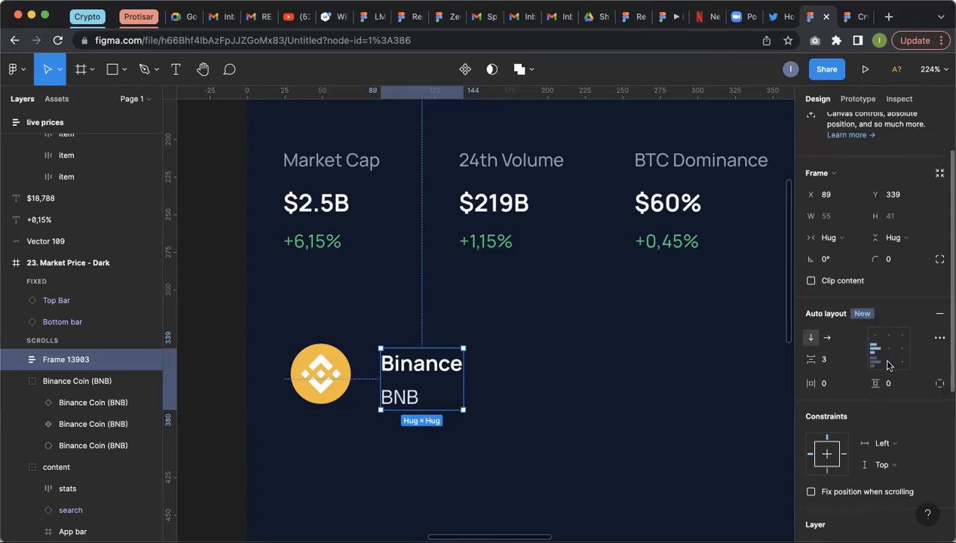
pyautogui.click(889, 362)
pyautogui.click(901, 352)
pyautogui.click(889, 351)
pyautogui.click(876, 351)
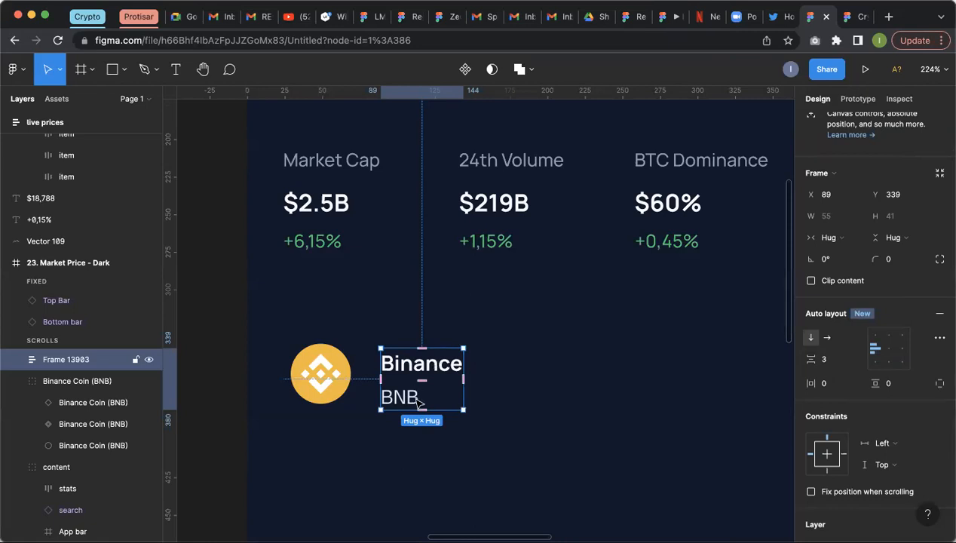
# Step: Set the spacing between the Binance and BNB texts to 4 and inspect the gap on the canvas
pyautogui.click(833, 360)
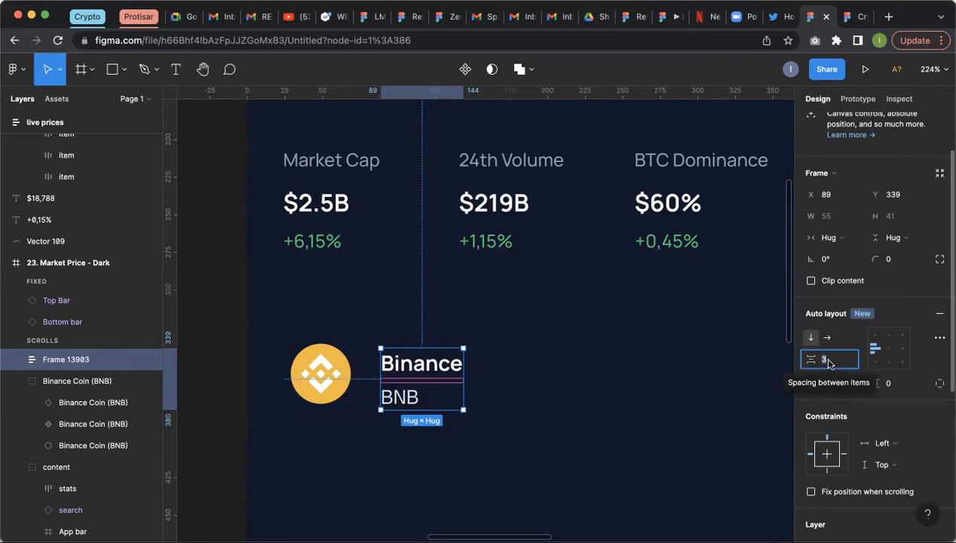
pyautogui.write('4')
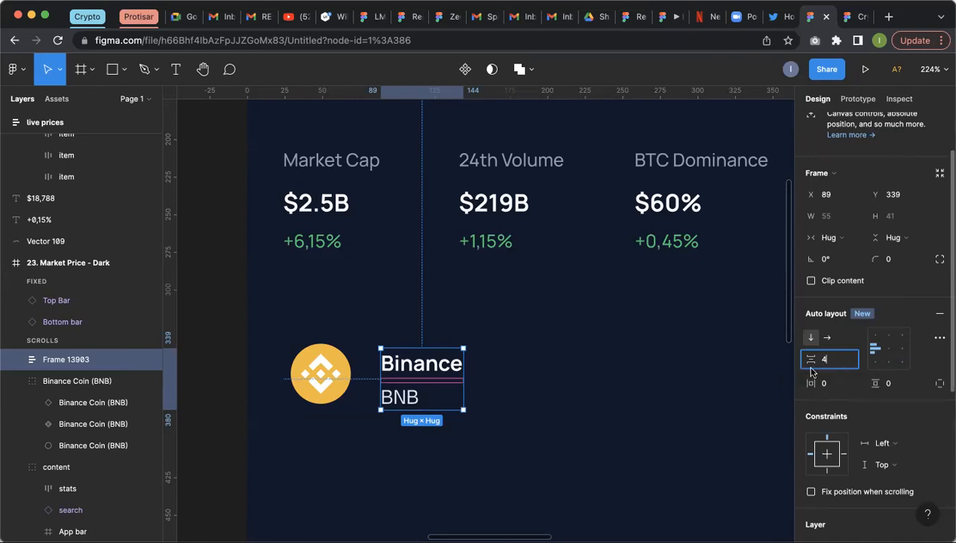
pyautogui.click(550, 371)
pyautogui.doubleClick(429, 376)
pyautogui.scroll(3, 410, 386)
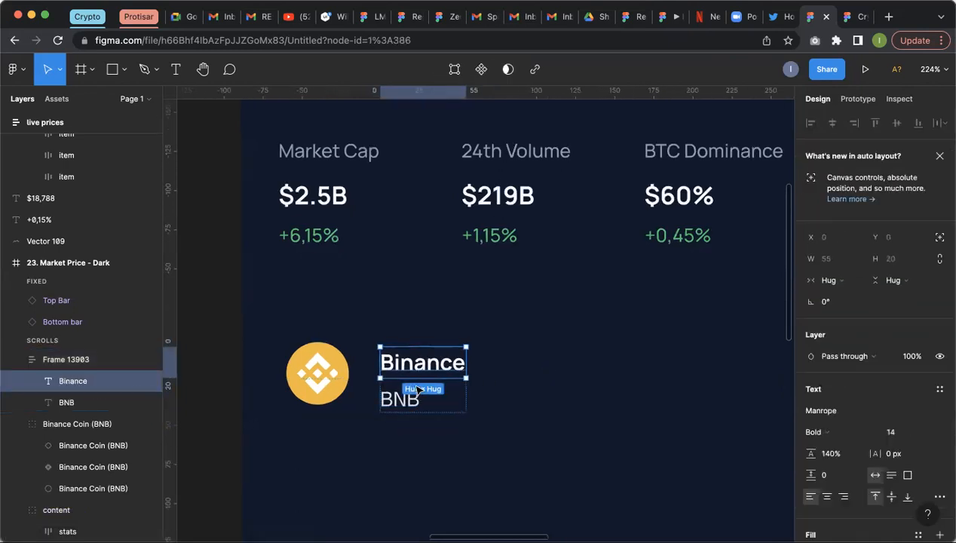
pyautogui.press('Escape')
pyautogui.click(413, 356)
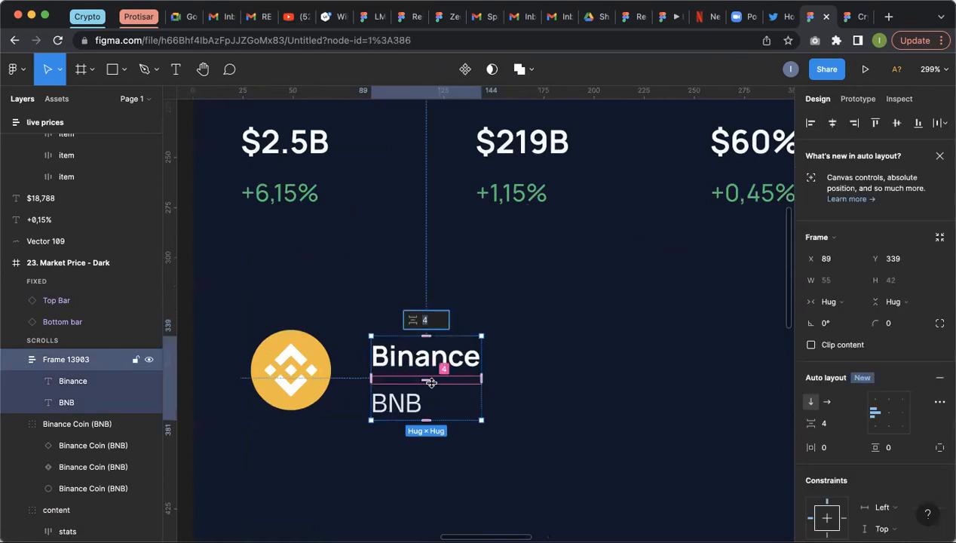
pyautogui.moveTo(425, 381)
pyautogui.mouseDown()
pyautogui.moveTo(435, 408)
pyautogui.moveTo(437, 384)
pyautogui.mouseUp()
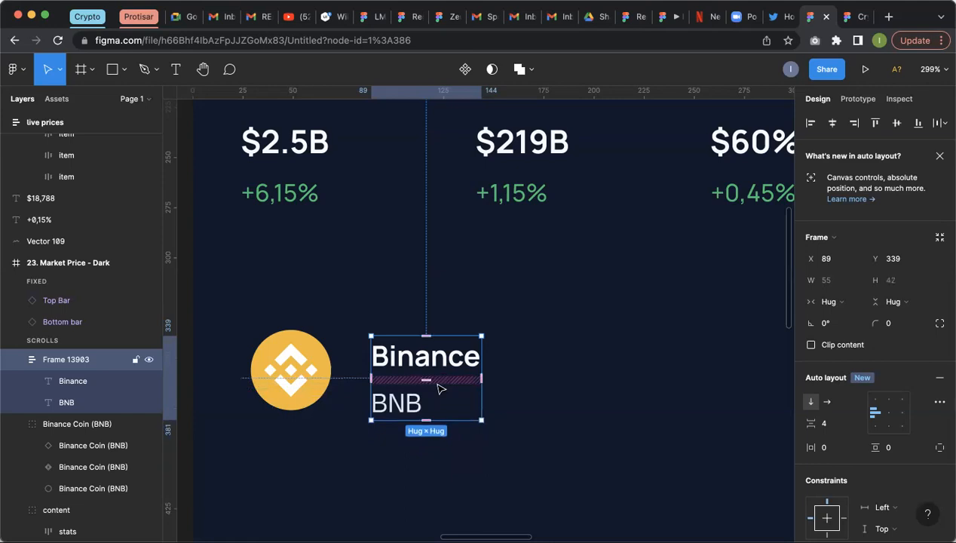
pyautogui.click(840, 425)
# Step: Move the Binance/BNB text frame up to Y 336, level with the top of the coin icon
pyautogui.click(651, 393)
pyautogui.click(464, 370)
pyautogui.moveTo(436, 369); pyautogui.dragTo(437, 362)
# Step: Combine the coin icon and the Binance/BNB text frame into one horizontal auto layout frame
pyautogui.click(328, 368)
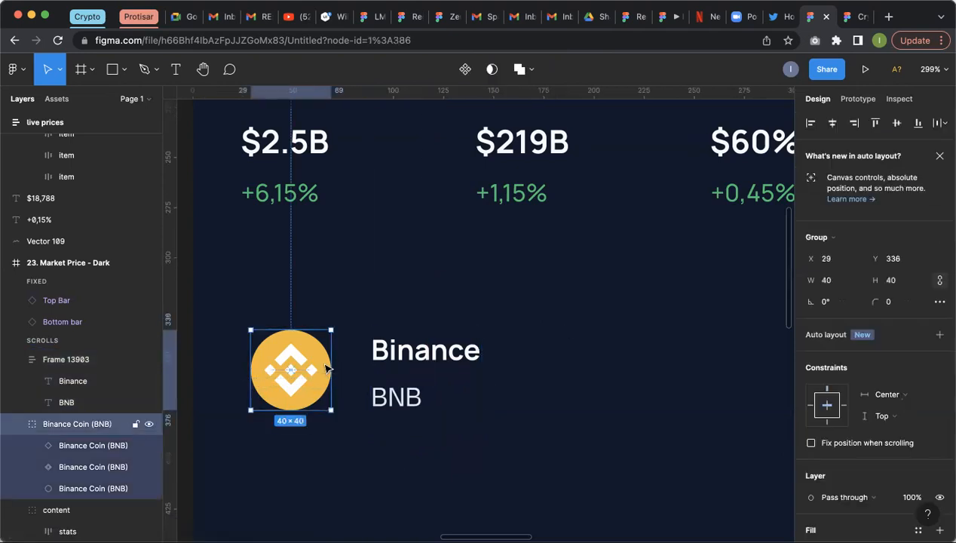
pyautogui.click(461, 324)
pyautogui.click(296, 366)
pyautogui.keyDown('shift'); pyautogui.click(457, 368); pyautogui.keyUp('shift')
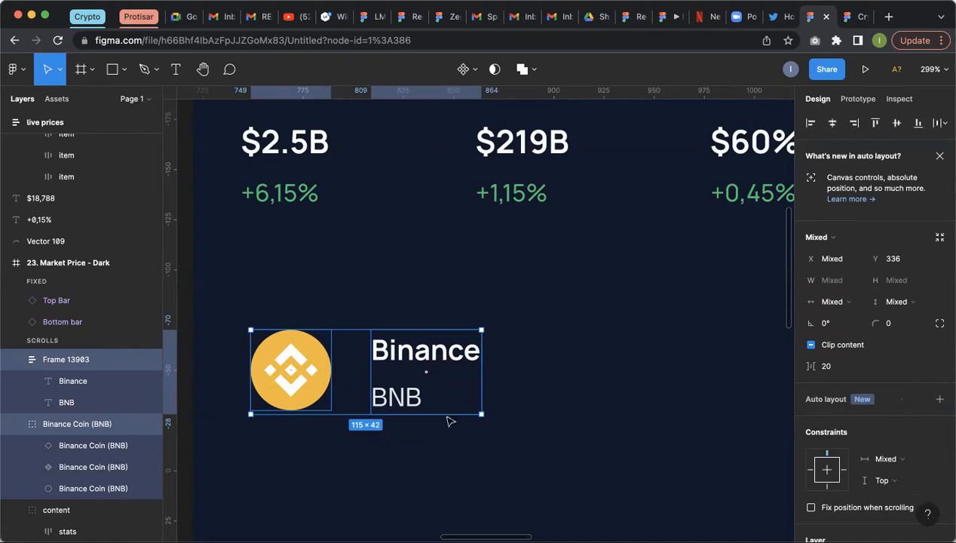
pyautogui.click(939, 399)
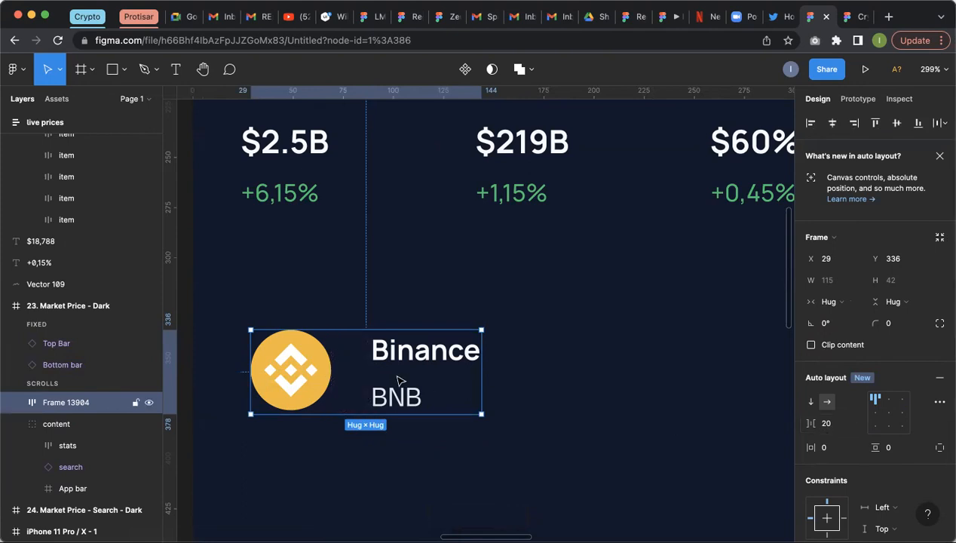
# Step: Examine the gap between the coin icon and the text frame inside the new auto layout row
pyautogui.moveTo(348, 368)
pyautogui.mouseDown()
pyautogui.moveTo(484, 368)
pyautogui.moveTo(352, 372)
pyautogui.mouseUp()
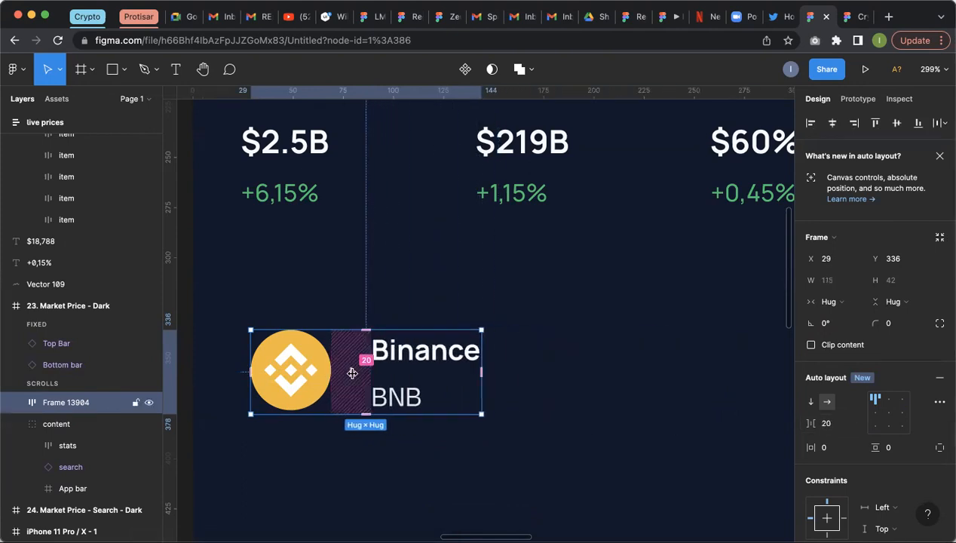
pyautogui.click(452, 309)
pyautogui.click(414, 356)
pyautogui.click(414, 356)
pyautogui.click(391, 302)
pyautogui.click(341, 348)
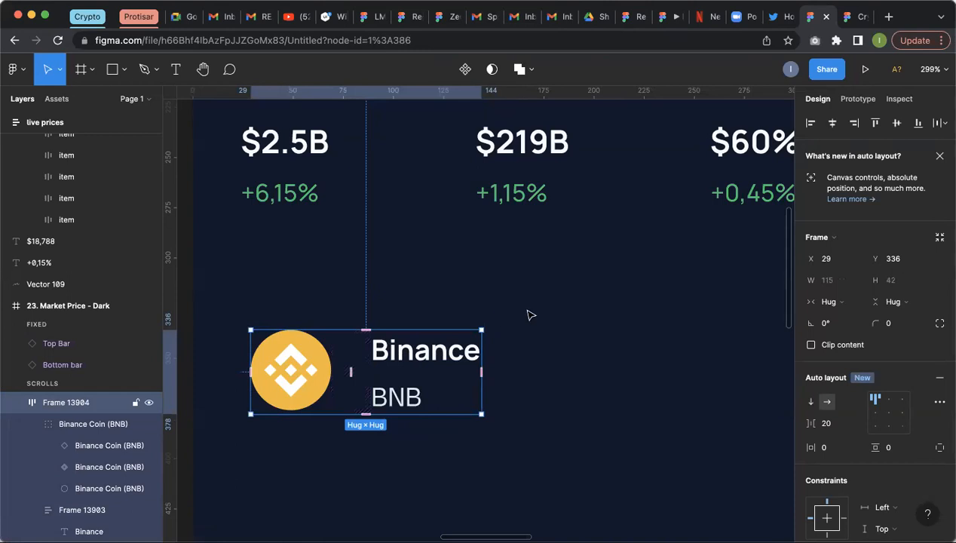
pyautogui.click(417, 357)
pyautogui.click(479, 300)
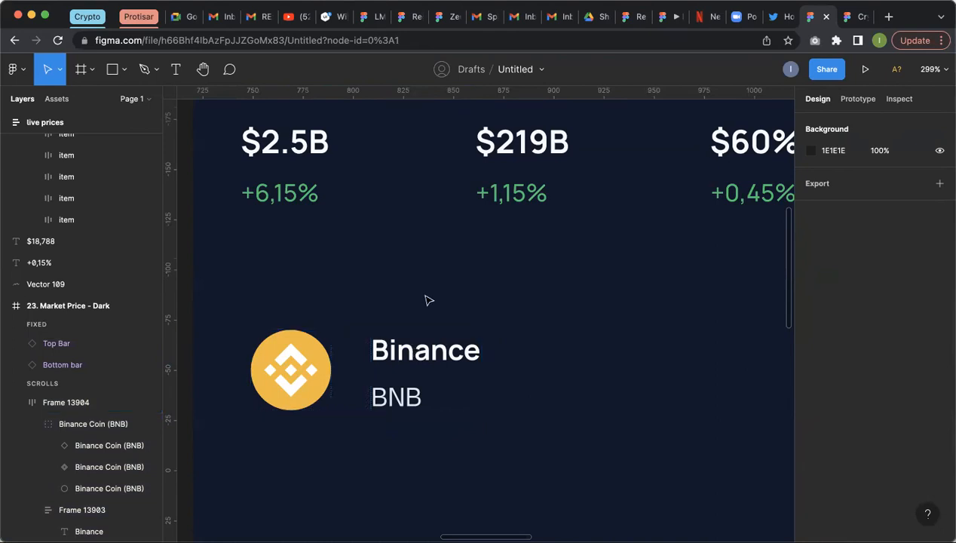
# Step: Paste two copies of the Binance/BNB text frame into the horizontal auto layout row
pyautogui.click(407, 355)
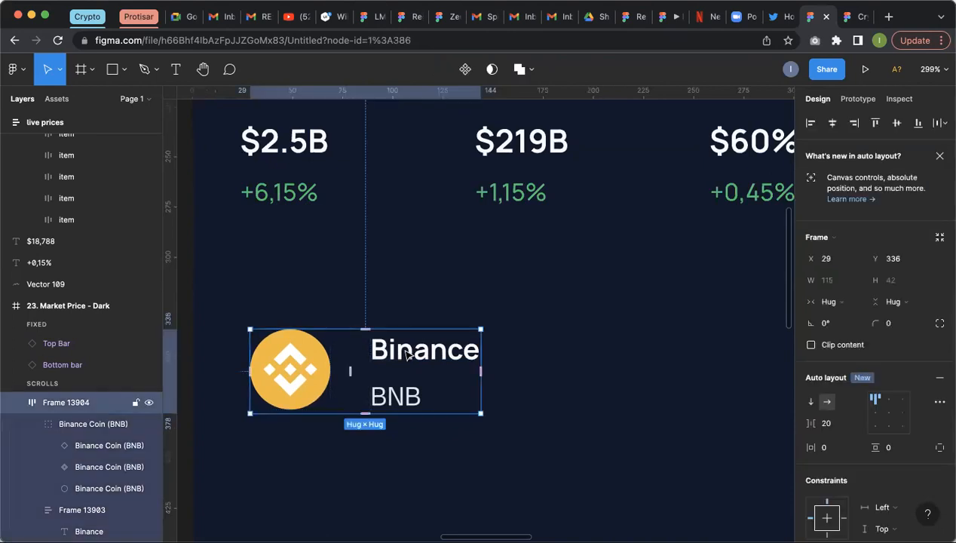
pyautogui.click(422, 353)
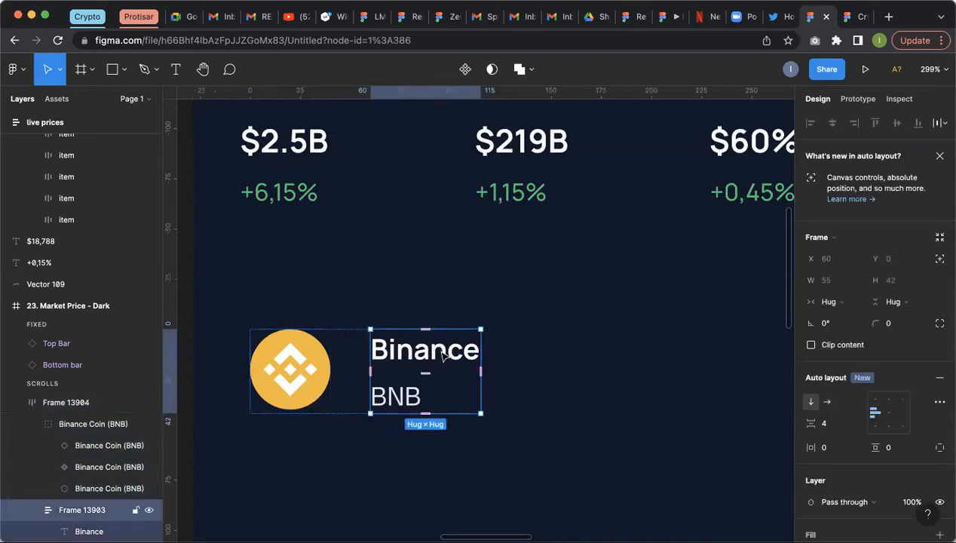
pyautogui.press('super+v')
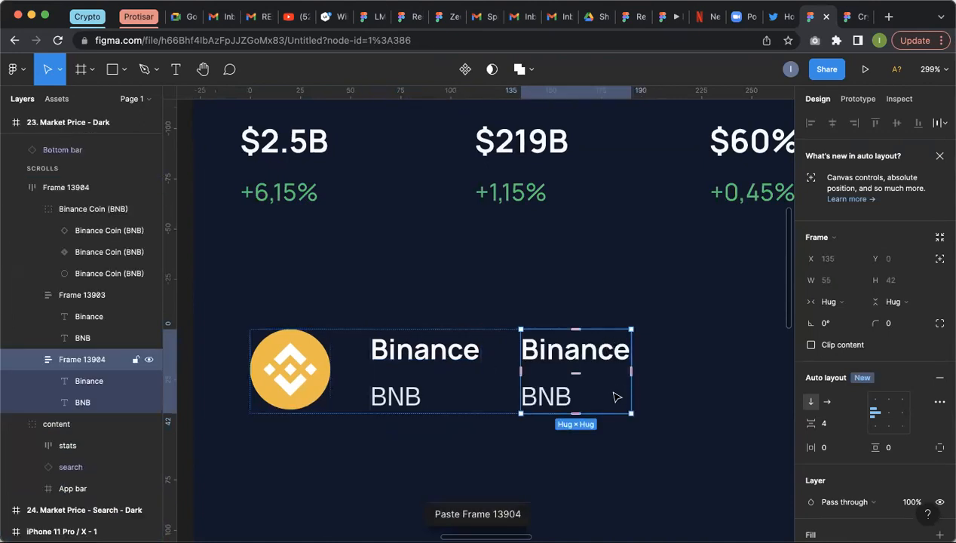
pyautogui.press('super+v')
pyautogui.scroll(-3, 487, 391)
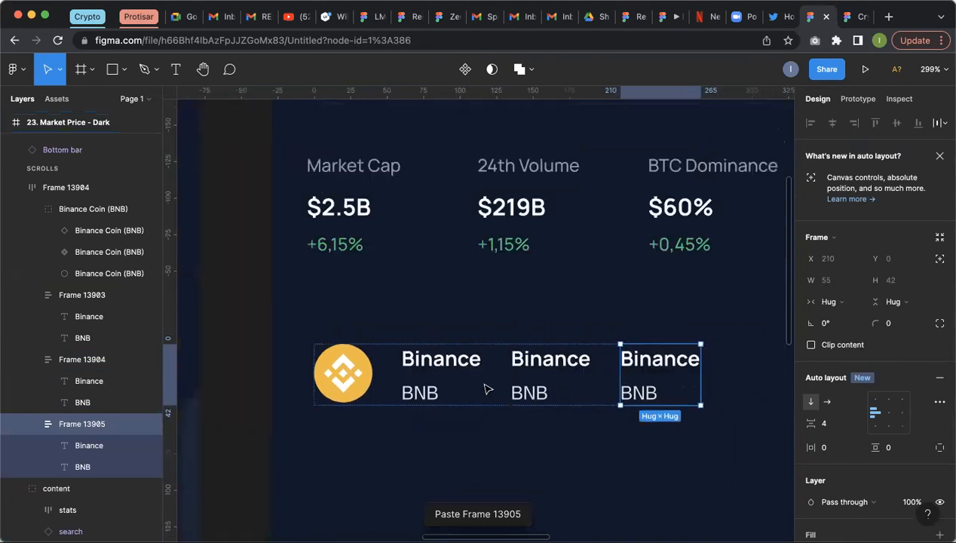
# Step: Delete the two pasted copies of the Binance/BNB text frame from the horizontal auto layout row
pyautogui.click(461, 382)
pyautogui.click(534, 368)
pyautogui.click(640, 382)
pyautogui.click(462, 368)
pyautogui.click(539, 362)
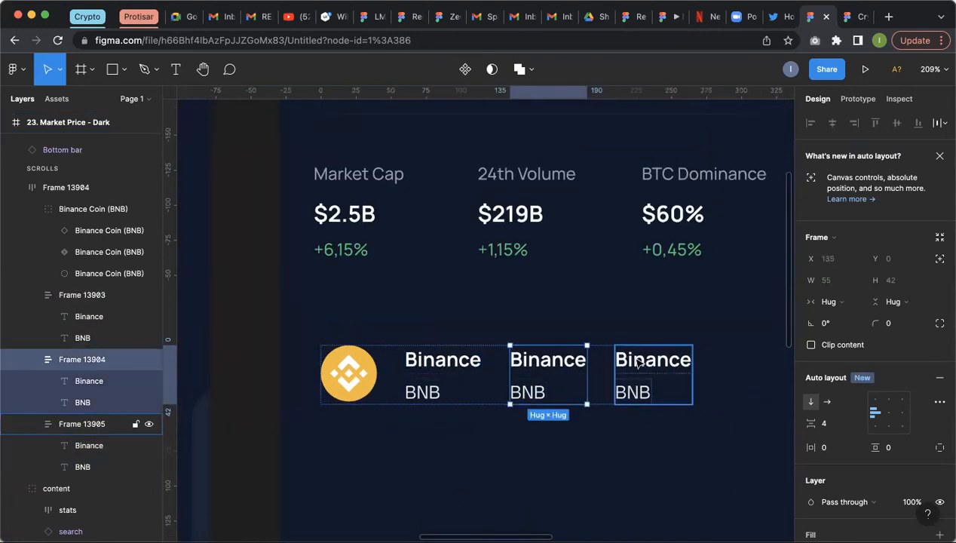
pyautogui.keyDown('shift'); pyautogui.click(639, 364); pyautogui.keyUp('shift')
pyautogui.press('Delete')
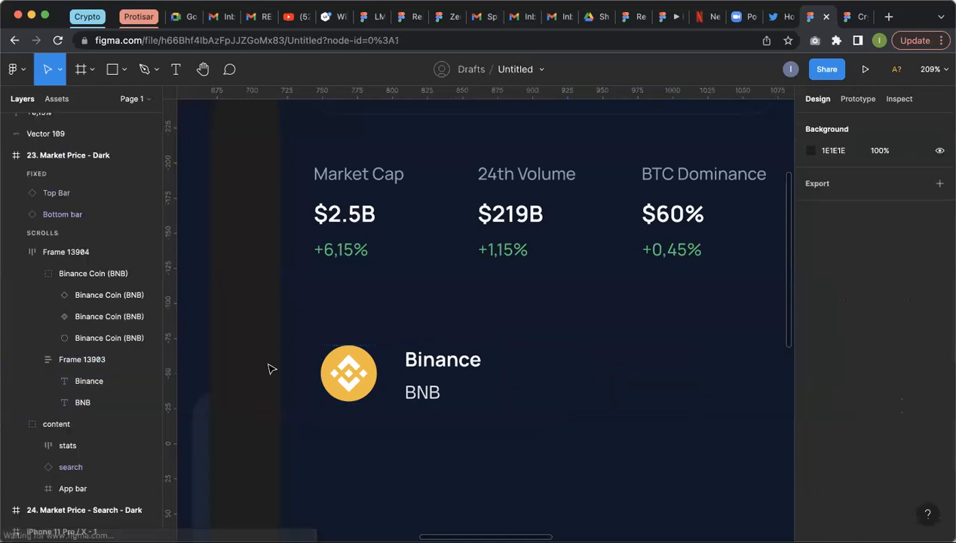
# Step: Set the spacing between the coin icon and the Binance/BNB text frame in the auto layout row to 24
pyautogui.click(358, 367)
pyautogui.click(406, 328)
pyautogui.click(365, 367)
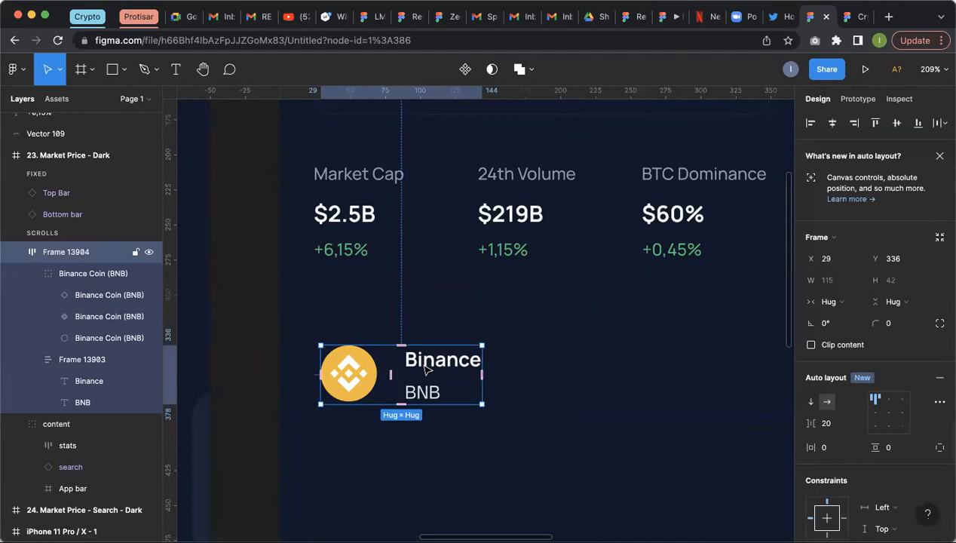
pyautogui.click(828, 423)
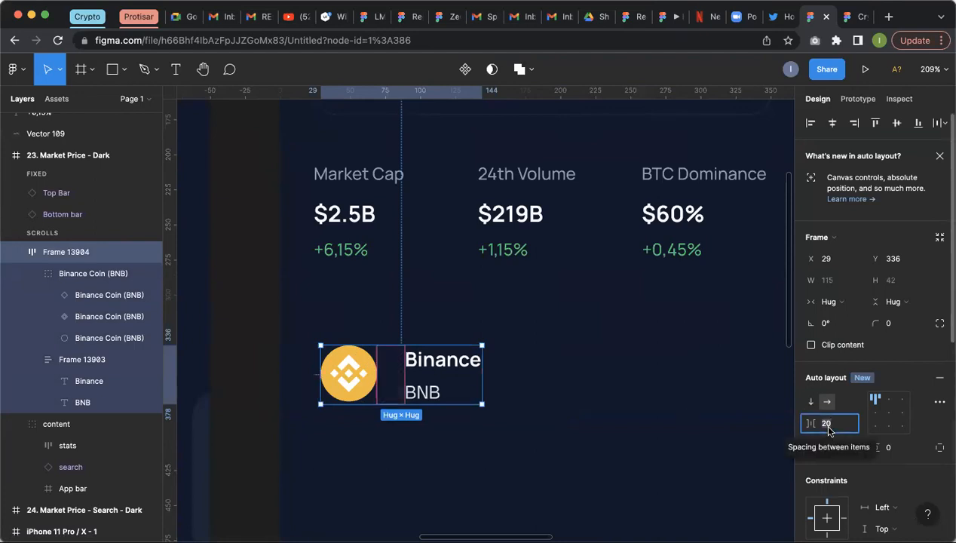
pyautogui.click(576, 432)
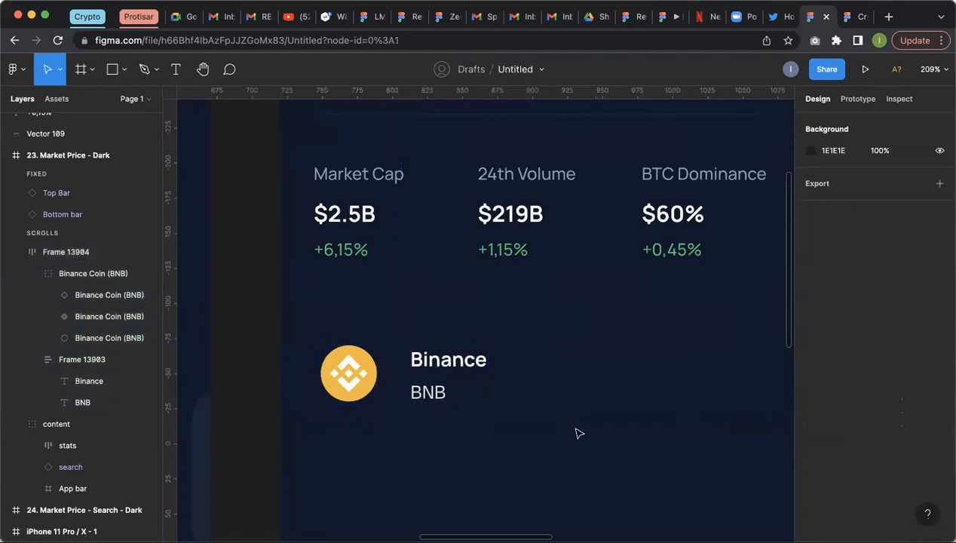
pyautogui.scroll(-2, 420, 377)
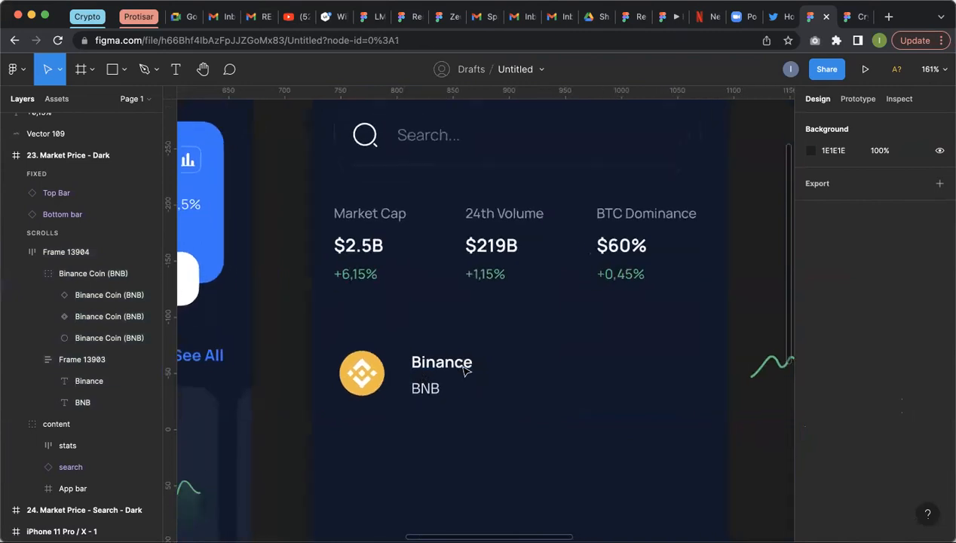
pyautogui.click(447, 370)
pyautogui.scroll(-5, 341, 381)
pyautogui.scroll(5, 341, 381)
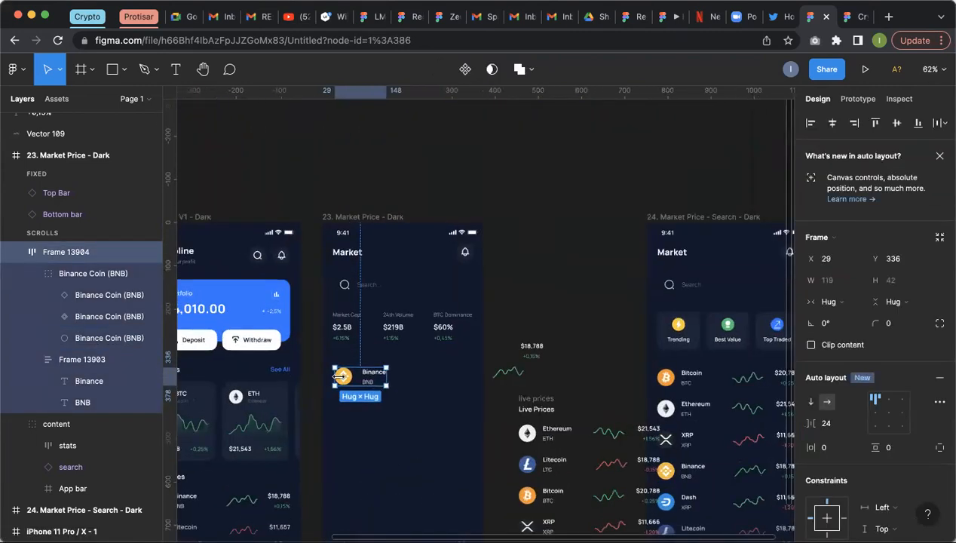
# Step: Move the green sparkline from the canvas into the Market Price frame beside the Binance text, at X 181, Y 344
pyautogui.click(754, 365)
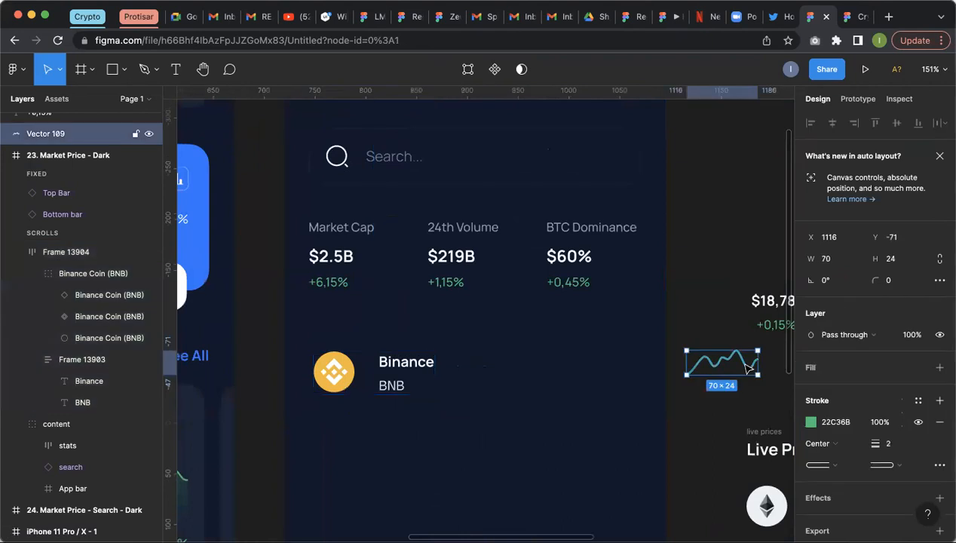
pyautogui.moveTo(706, 373); pyautogui.dragTo(475, 383)
pyautogui.scroll(-3, 334, 369)
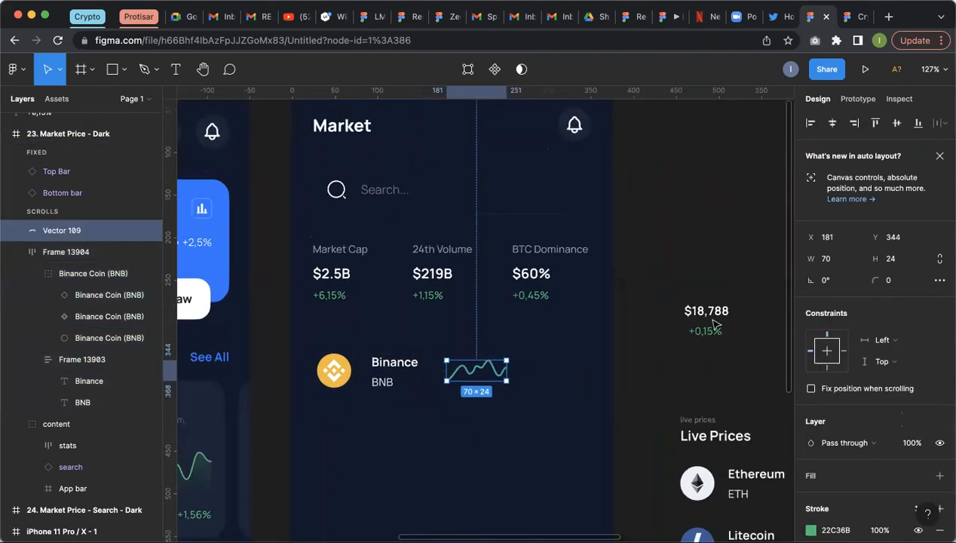
# Step: Combine the $18,788 and +0,15% texts into one vertical auto layout frame with right-aligned content
pyautogui.click(712, 317)
pyautogui.scroll(5, 742, 324)
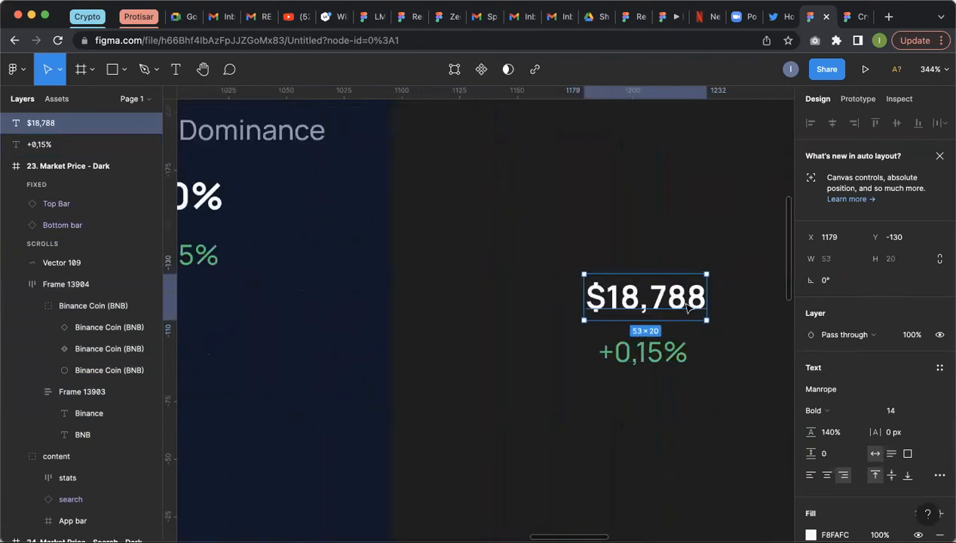
pyautogui.keyDown('shift'); pyautogui.click(681, 352); pyautogui.keyUp('shift')
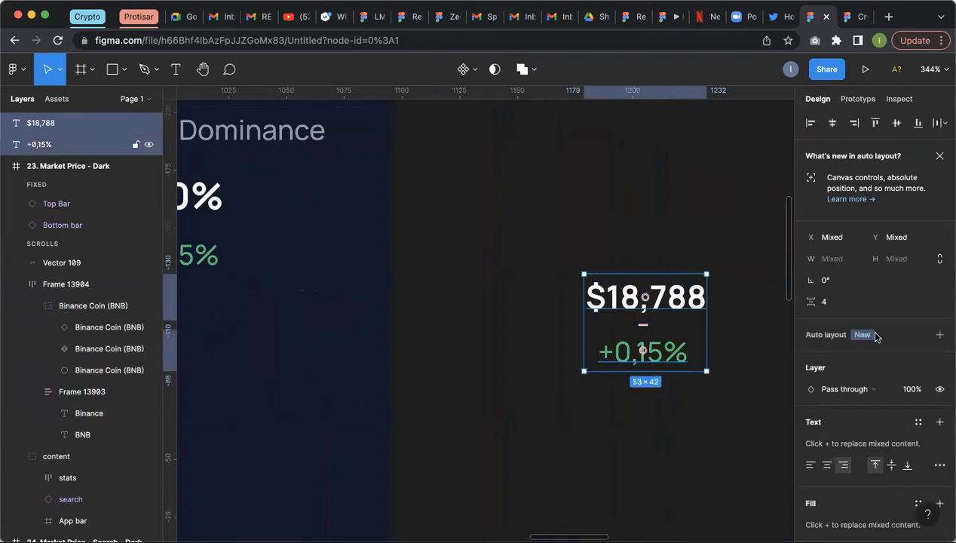
pyautogui.click(939, 335)
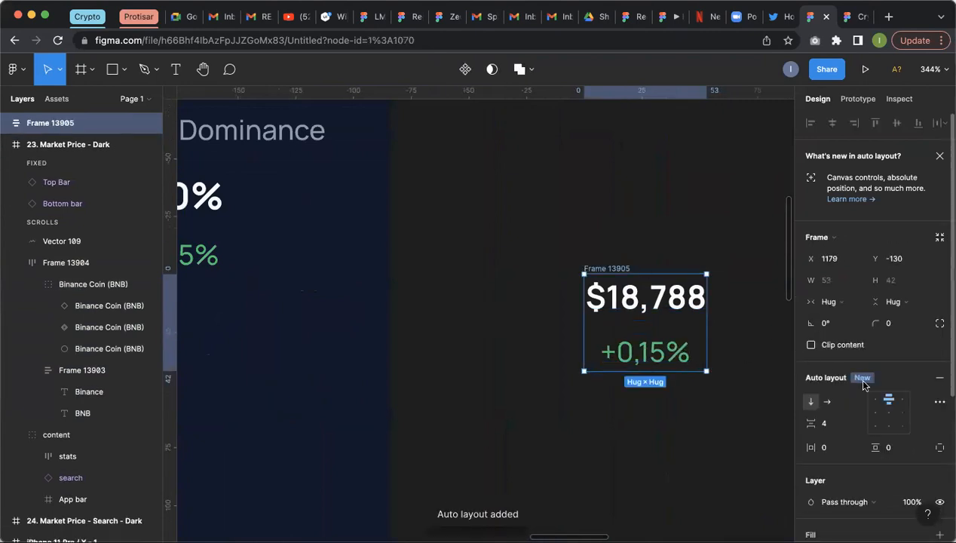
pyautogui.click(902, 415)
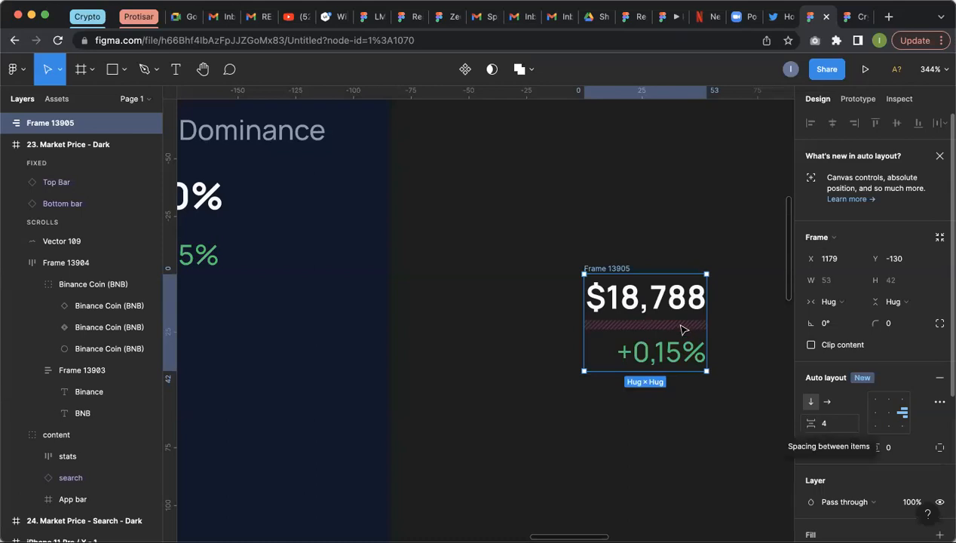
pyautogui.click(724, 375)
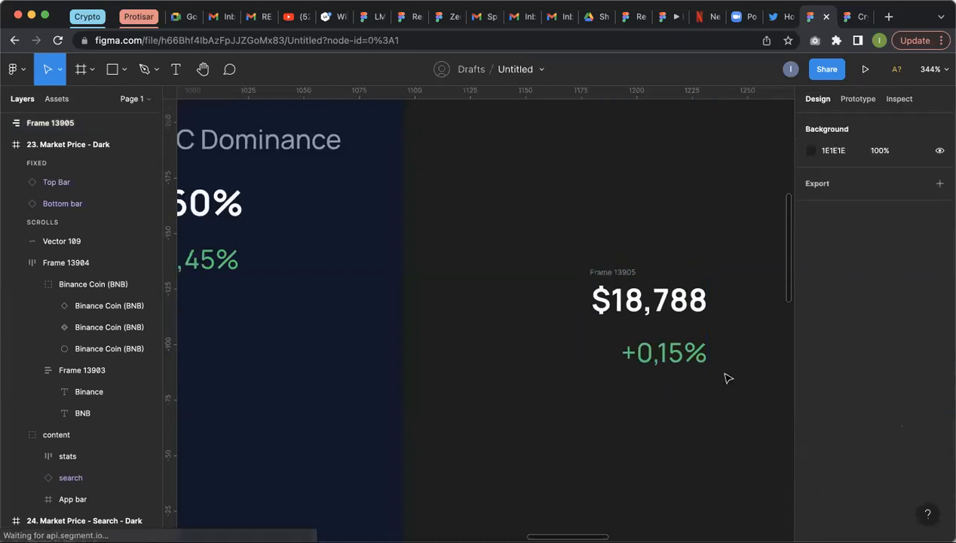
# Step: Move the price and percentage frame into the Market Price frame after the sparkline, at X 296, Y 335
pyautogui.scroll(-5, 725, 374)
pyautogui.moveTo(668, 306); pyautogui.dragTo(442, 386)
pyautogui.scroll(-3, 614, 373)
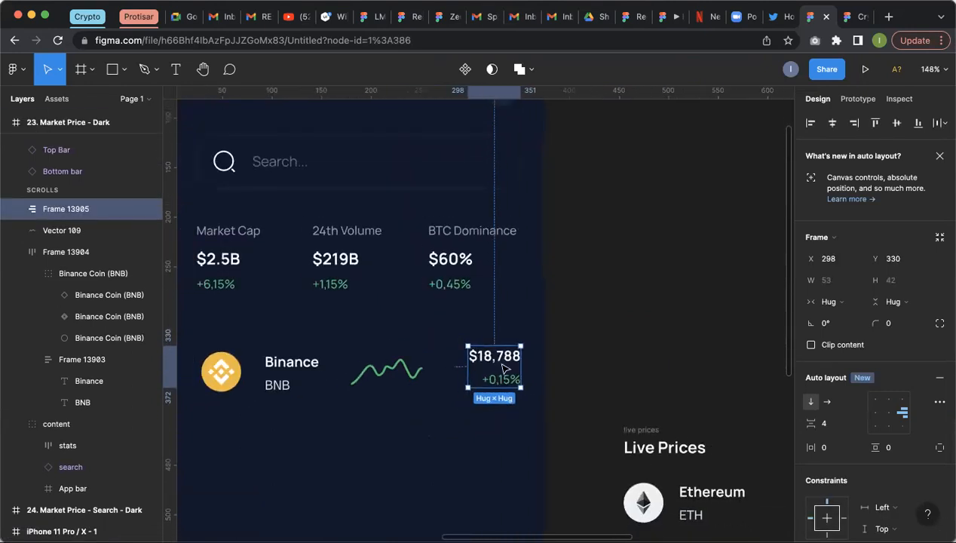
pyautogui.moveTo(503, 368); pyautogui.dragTo(502, 372)
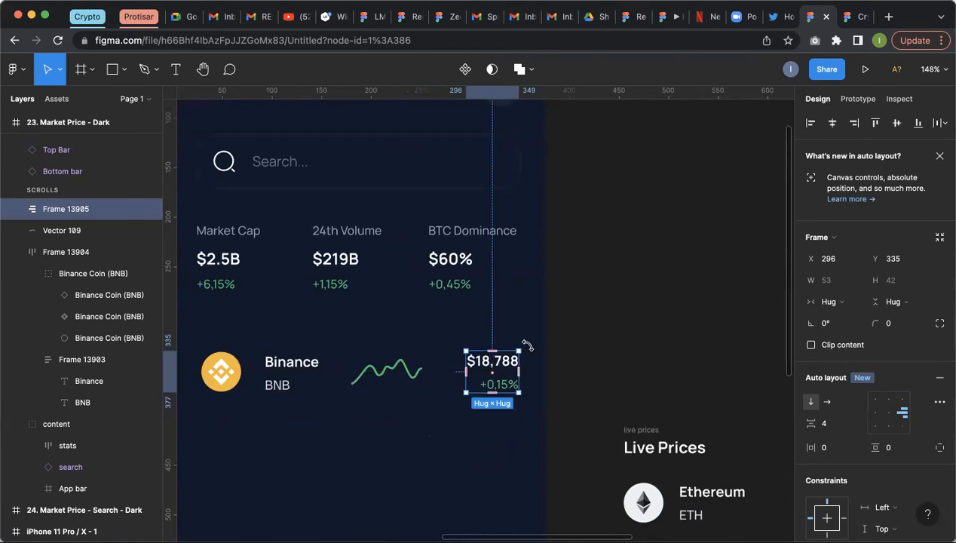
pyautogui.click(596, 322)
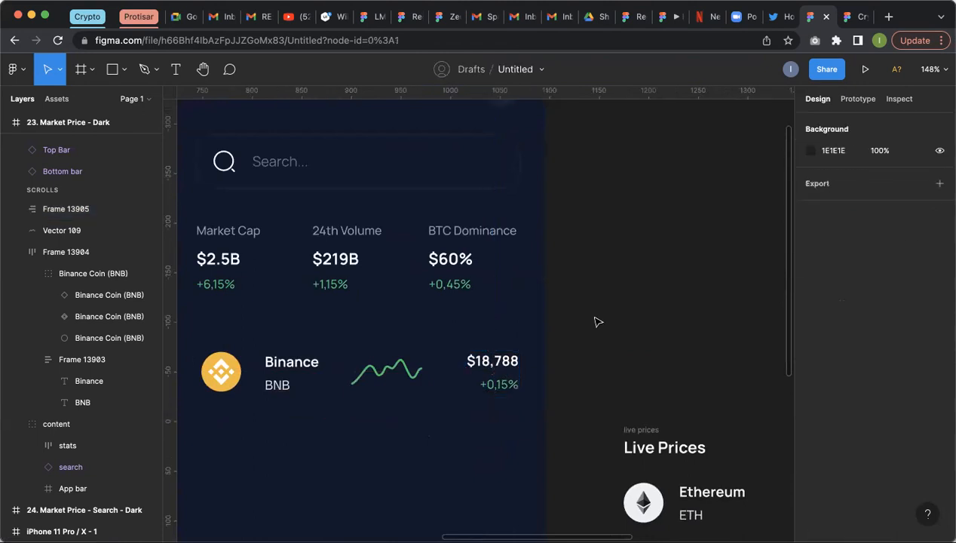
pyautogui.scroll(-2, 596, 322)
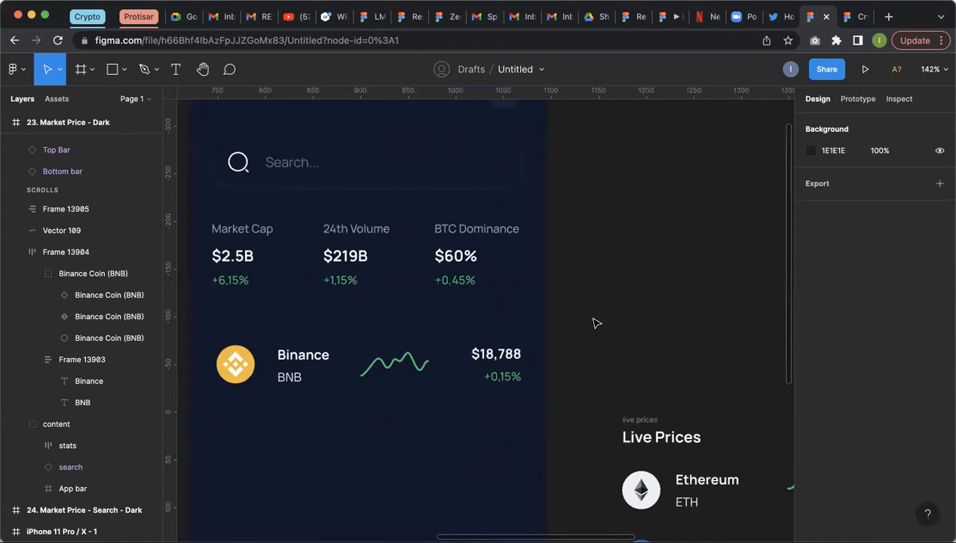
pyautogui.scroll(-5, 596, 322)
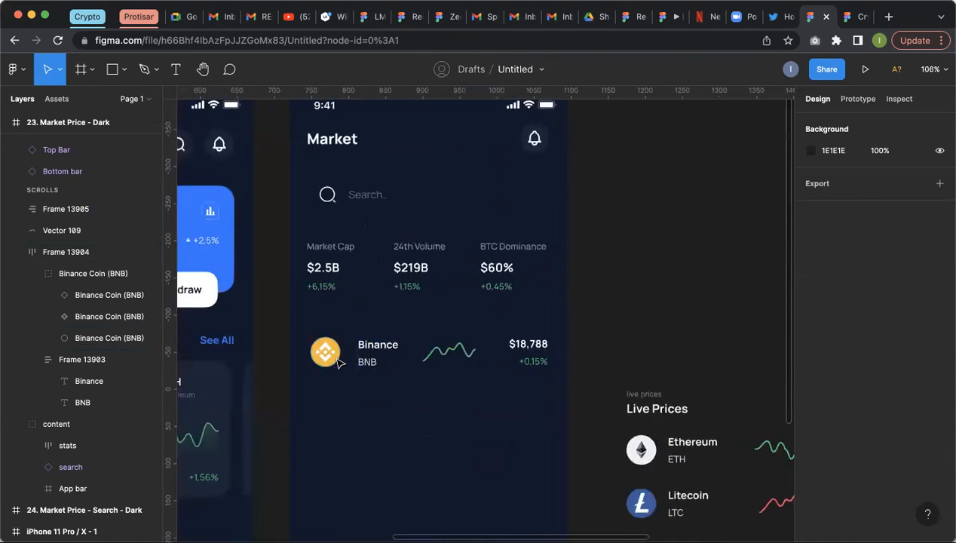
pyautogui.click(348, 362)
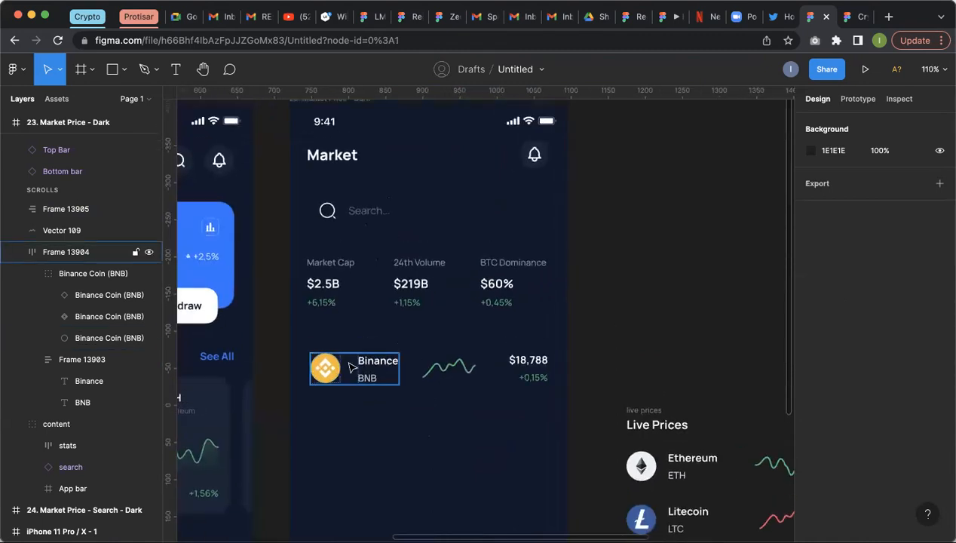
pyautogui.keyDown('shift'); pyautogui.click(447, 375); pyautogui.keyUp('shift')
pyautogui.click(542, 371)
pyautogui.click(622, 342)
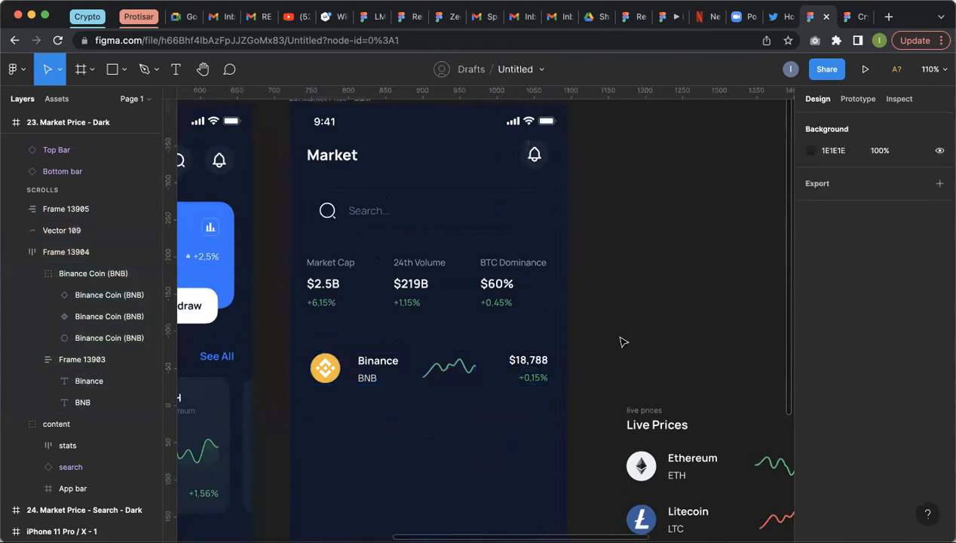
pyautogui.scroll(4, 494, 402)
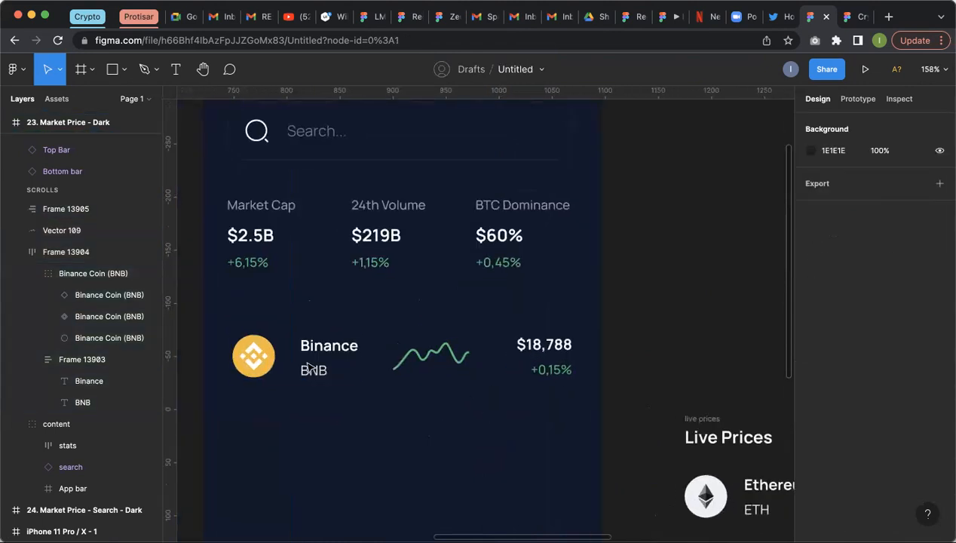
# Step: Nest the sparkline and the price frame inside the horizontal Binance auto layout row, following the text frame
pyautogui.click(435, 358)
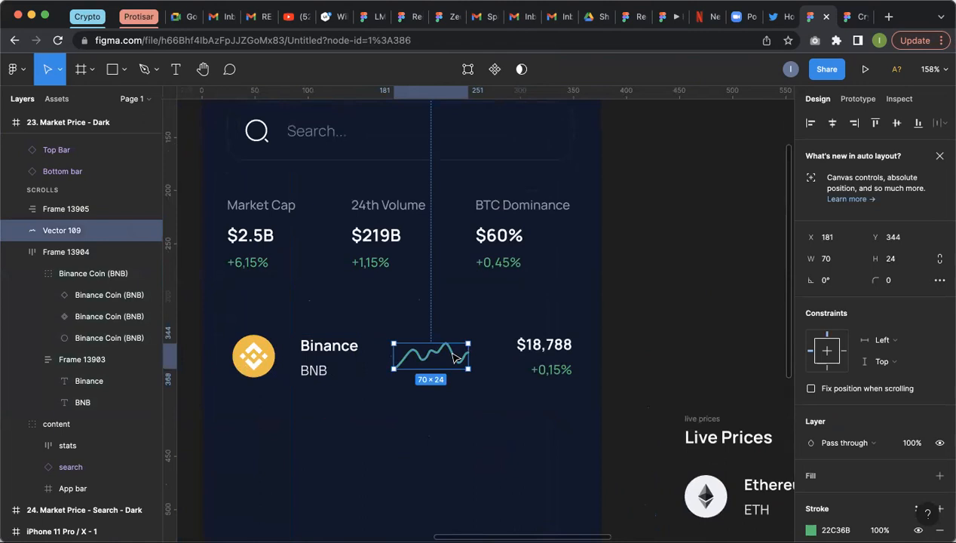
pyautogui.moveTo(453, 358); pyautogui.dragTo(339, 365)
pyautogui.click(568, 365)
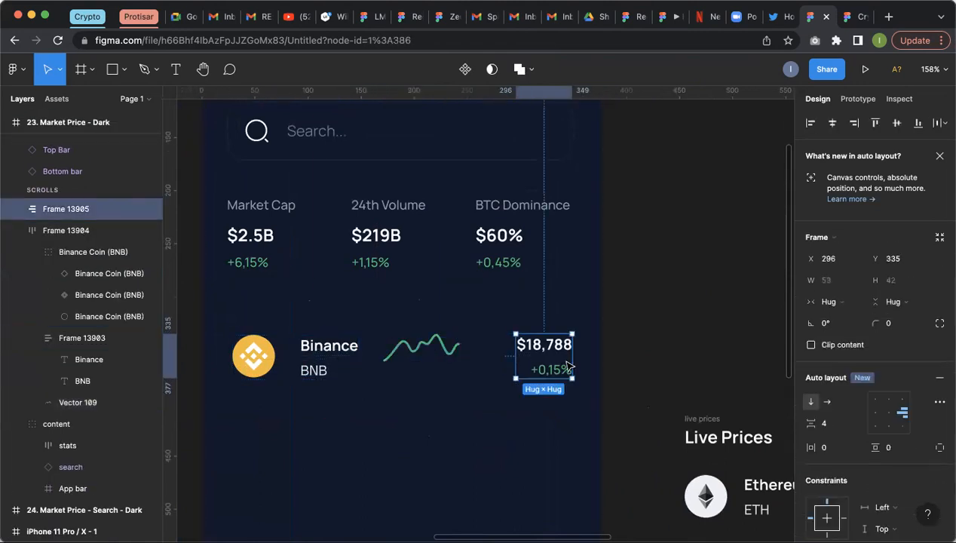
pyautogui.moveTo(466, 366)
pyautogui.mouseDown()
pyautogui.moveTo(471, 358)
pyautogui.moveTo(451, 360)
pyautogui.mouseUp()
pyautogui.moveTo(510, 358); pyautogui.dragTo(568, 317)
pyautogui.click(567, 317)
# Step: Set the spacing between items in the horizontal Binance auto layout row to 22
pyautogui.click(280, 369)
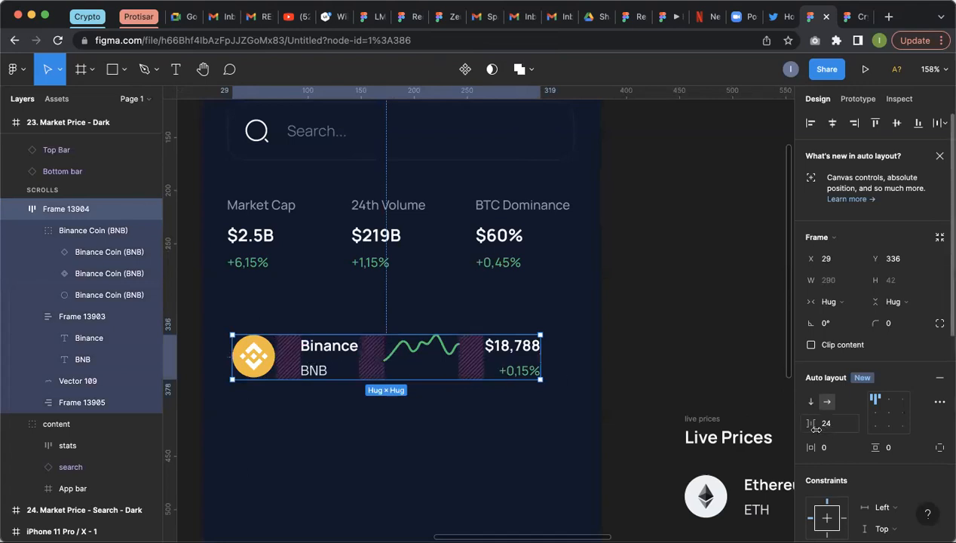
pyautogui.moveTo(812, 424)
pyautogui.mouseDown()
pyautogui.moveTo(804, 424)
pyautogui.moveTo(813, 425)
pyautogui.mouseUp()
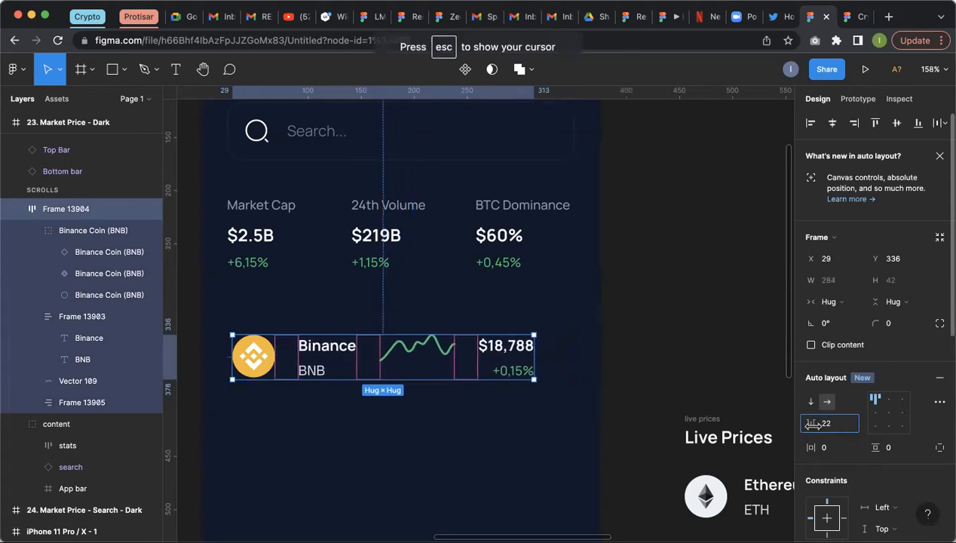
pyautogui.click(633, 332)
pyautogui.click(512, 357)
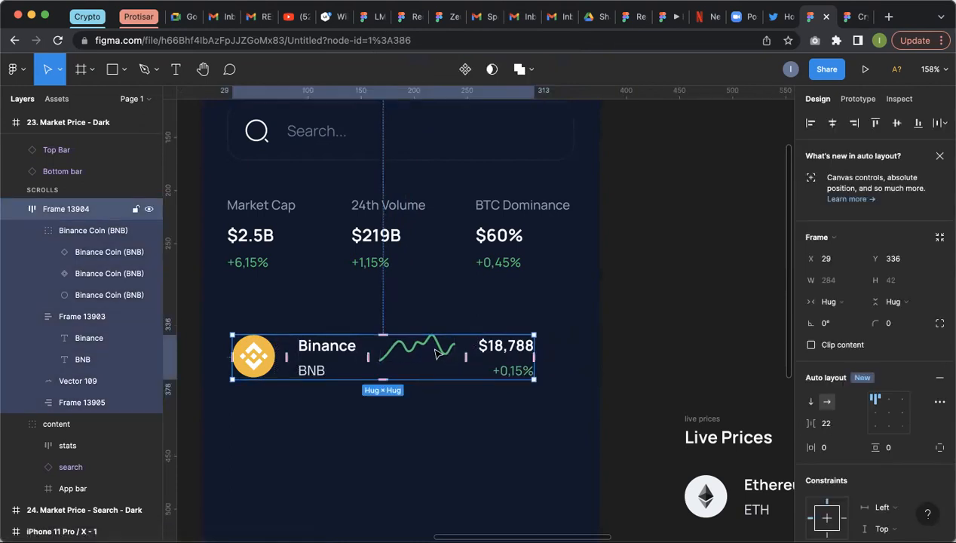
# Step: Take the sparkline and the price frame out of the Binance auto layout row and place them on the canvas
pyautogui.moveTo(445, 350); pyautogui.dragTo(683, 332)
pyautogui.click(423, 354)
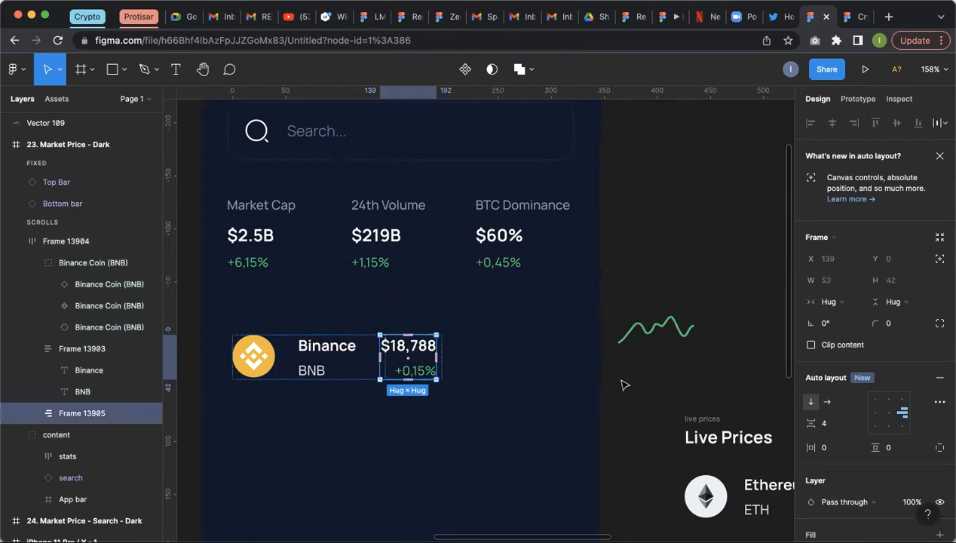
pyautogui.moveTo(408, 359); pyautogui.dragTo(625, 381)
pyautogui.scroll(1, 325, 359)
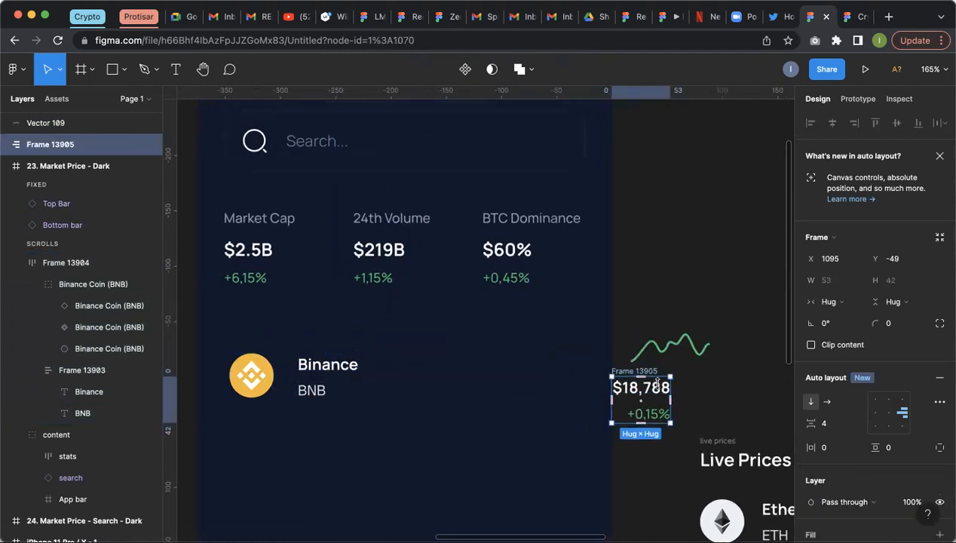
# Step: Return the price frame and sparkline to the Market Price frame as separate items beside the Binance row, the price frame at X 298, Y 343
pyautogui.moveTo(636, 379); pyautogui.dragTo(570, 373)
pyautogui.click(679, 355)
pyautogui.click(432, 380)
pyautogui.moveTo(660, 358); pyautogui.dragTo(426, 387)
# Step: Move the coin and Binance text row to X 24, Y 337 and add a vertical ruler guide near the Market Price frame's right margin
pyautogui.moveTo(261, 375); pyautogui.dragTo(256, 371)
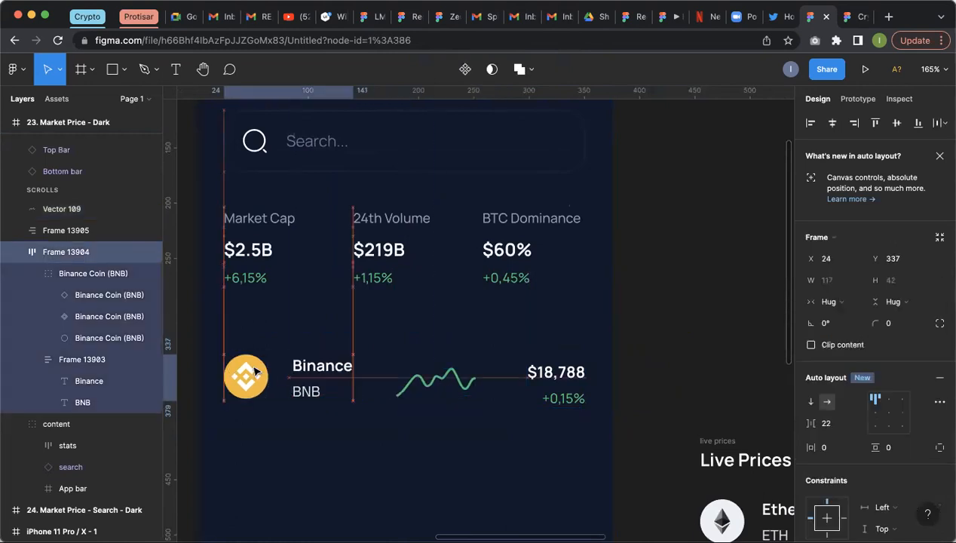
pyautogui.scroll(2, 572, 384)
pyautogui.scroll(-2, 572, 383)
pyautogui.scroll(2, 569, 382)
pyautogui.moveTo(172, 212); pyautogui.dragTo(596, 269)
pyautogui.scroll(-2, 542, 366)
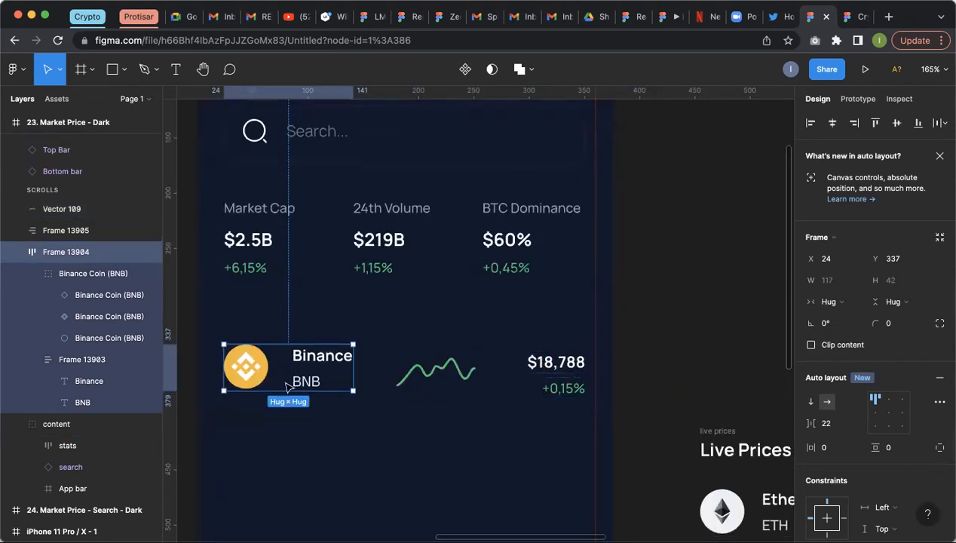
pyautogui.click(422, 352)
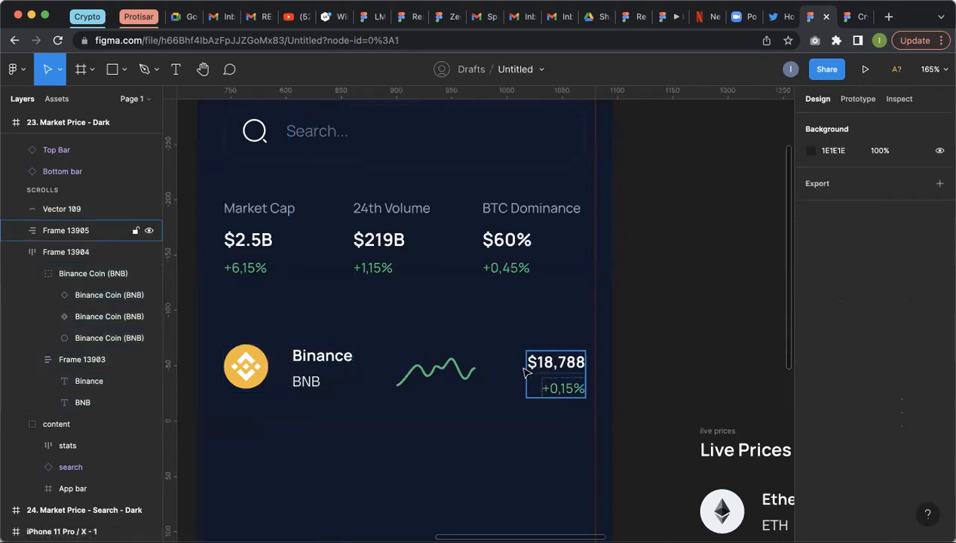
pyautogui.click(336, 370)
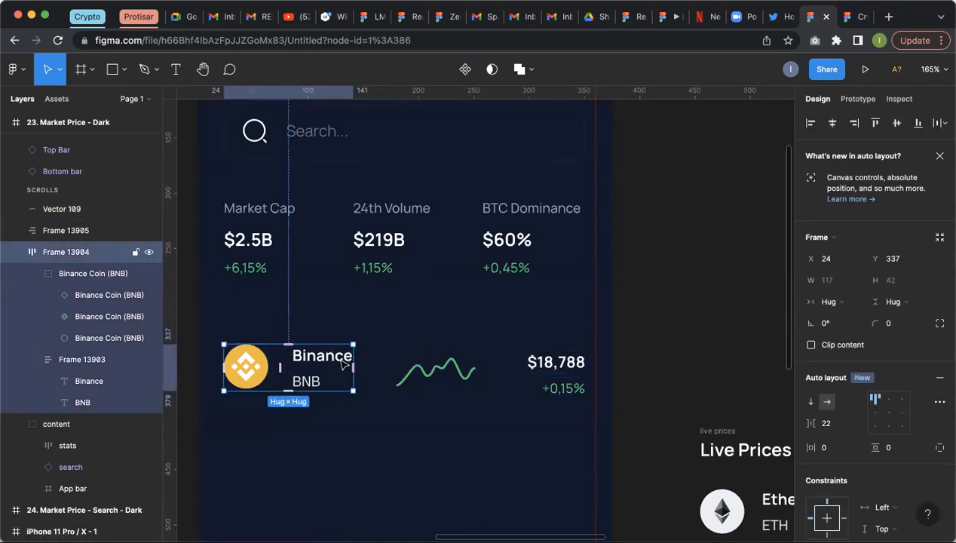
pyautogui.click(565, 389)
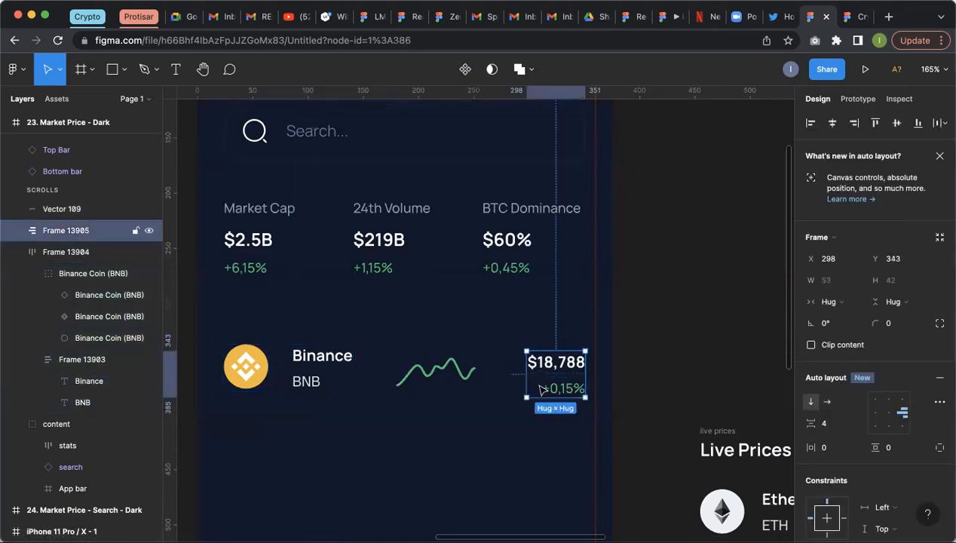
pyautogui.click(348, 356)
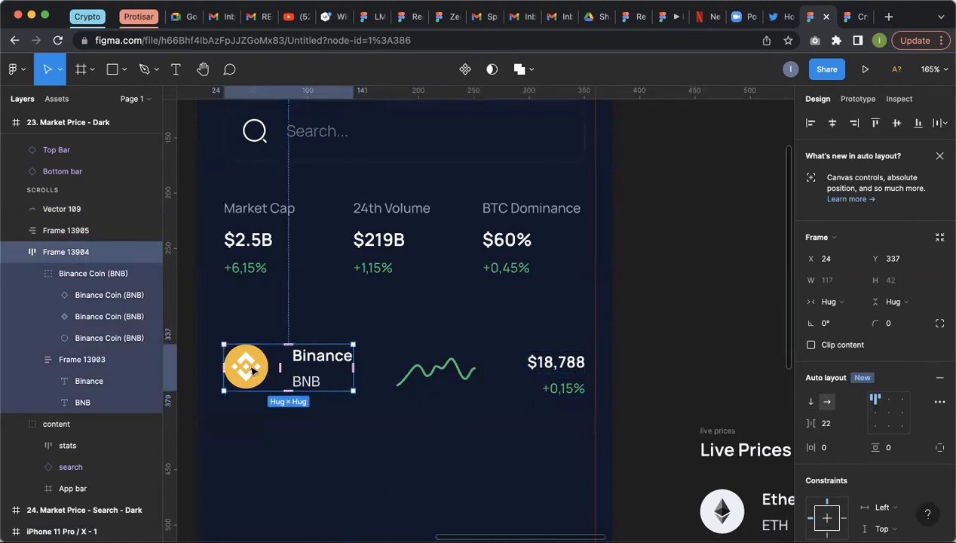
# Step: Select the coin and Binance text row, the green sparkline and the $18,788 price frame together in the Market Price frame
pyautogui.click(451, 371)
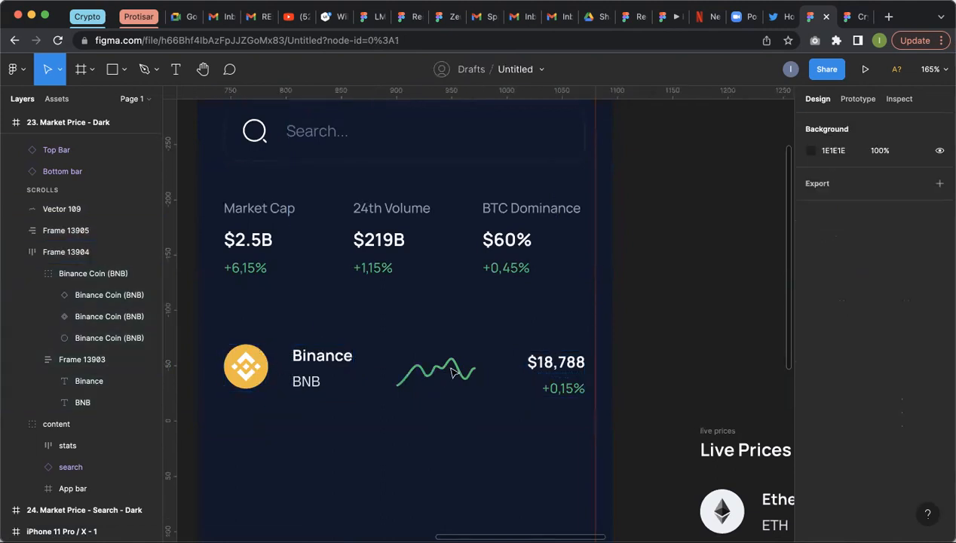
pyautogui.click(455, 370)
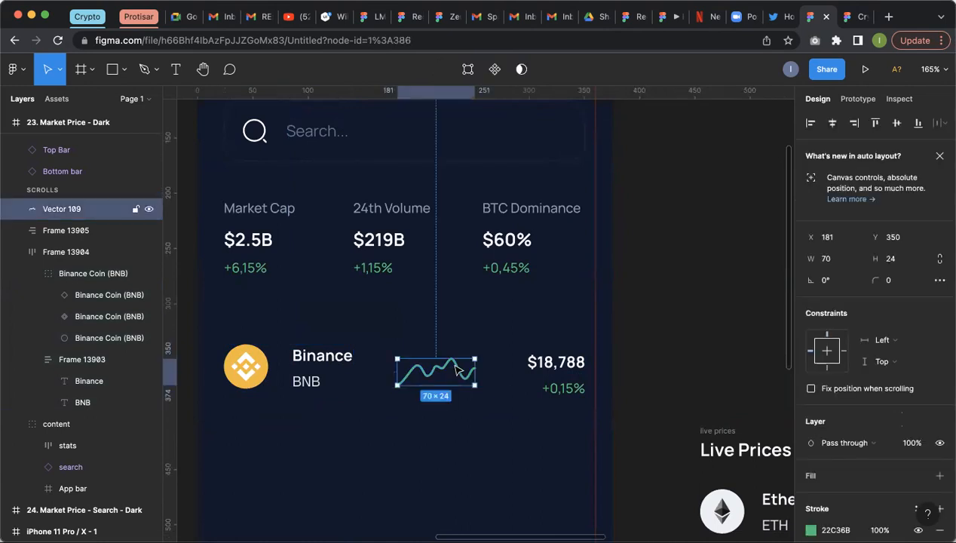
pyautogui.click(578, 382)
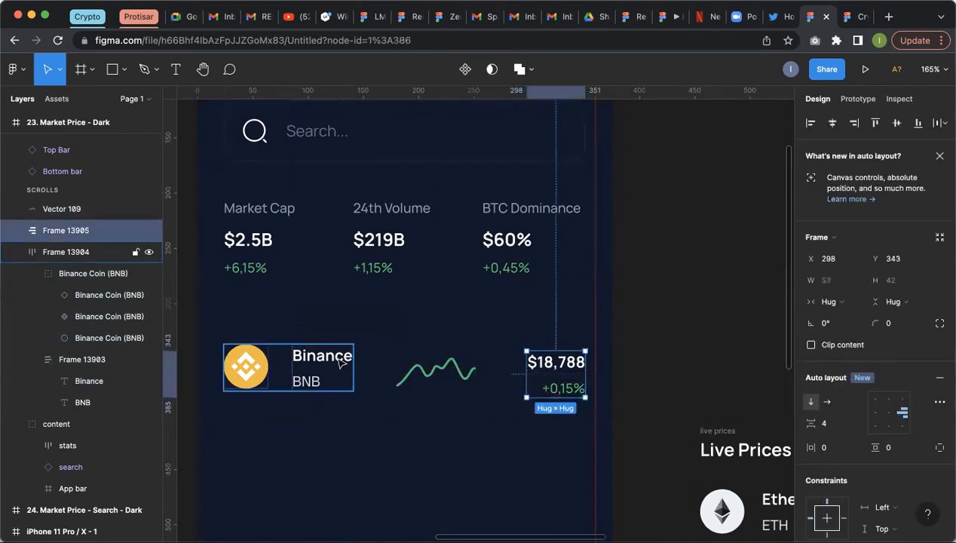
pyautogui.click(341, 363)
pyautogui.keyDown('shift'); pyautogui.click(445, 371); pyautogui.keyUp('shift')
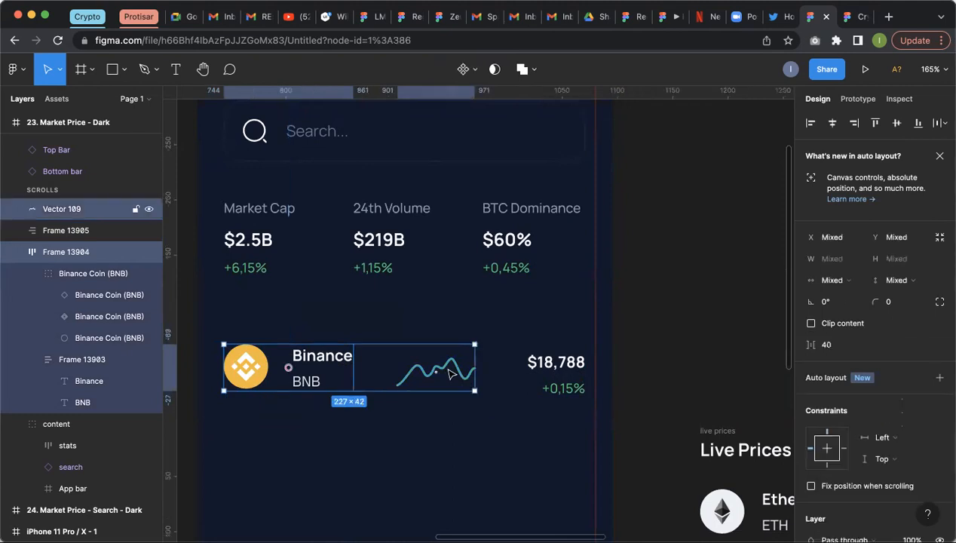
pyautogui.keyDown('shift'); pyautogui.click(571, 371); pyautogui.keyUp('shift')
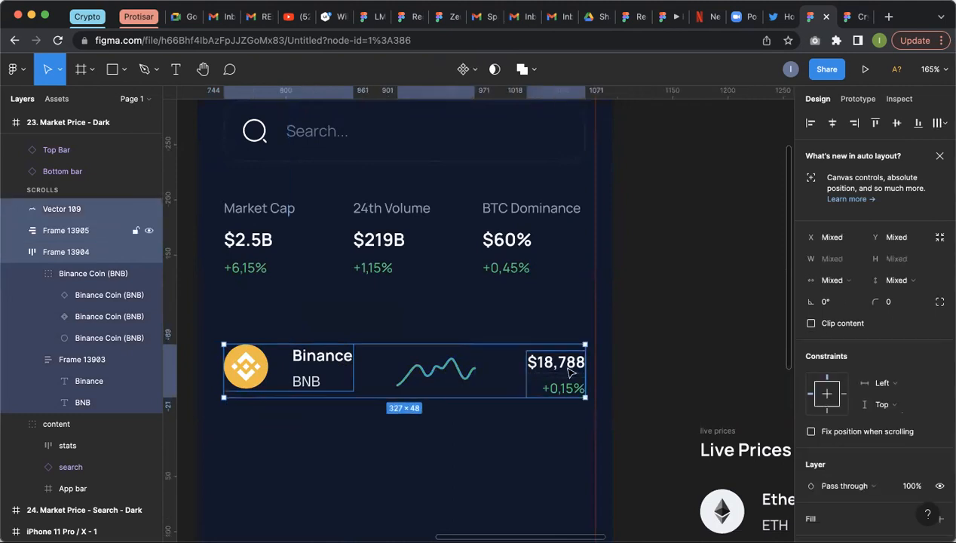
pyautogui.scroll(-5, 827, 431)
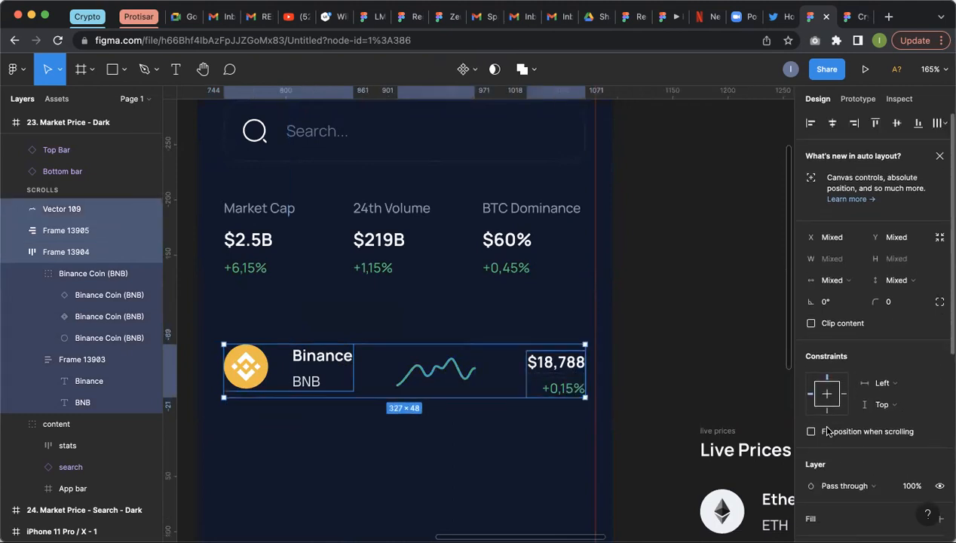
# Step: Group the Binance coin details, chart and price, and apply a horizontal auto layout to the group
pyautogui.scroll(3, 827, 429)
pyautogui.press('super+g')
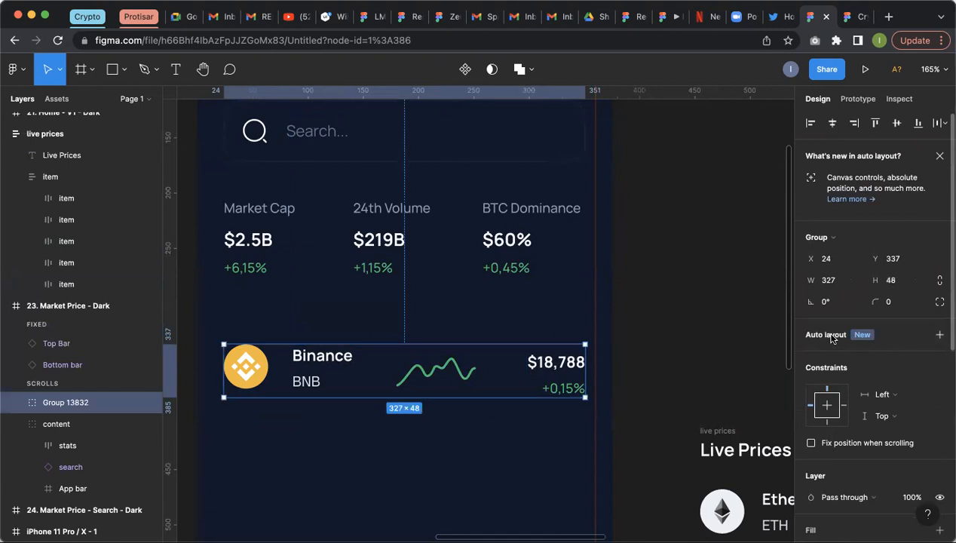
pyautogui.click(940, 335)
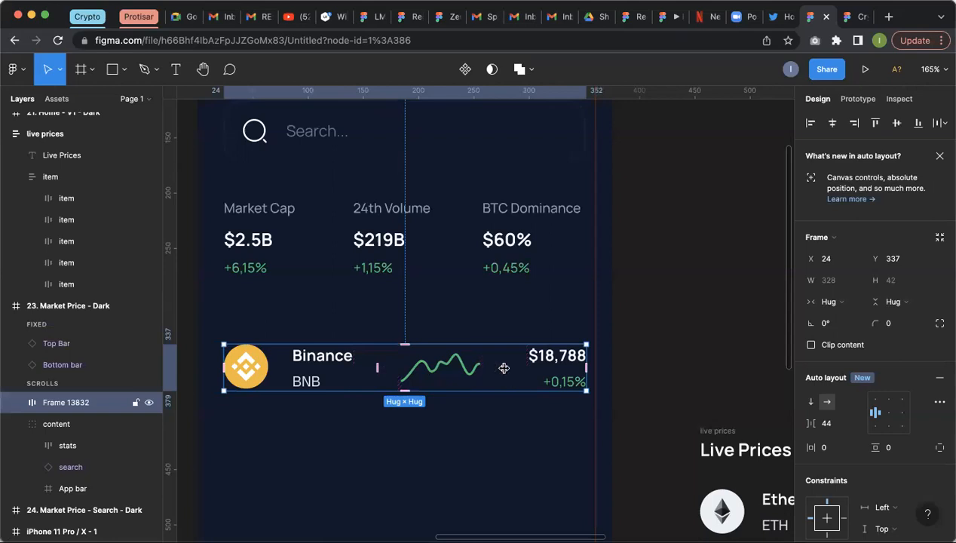
pyautogui.click(333, 361)
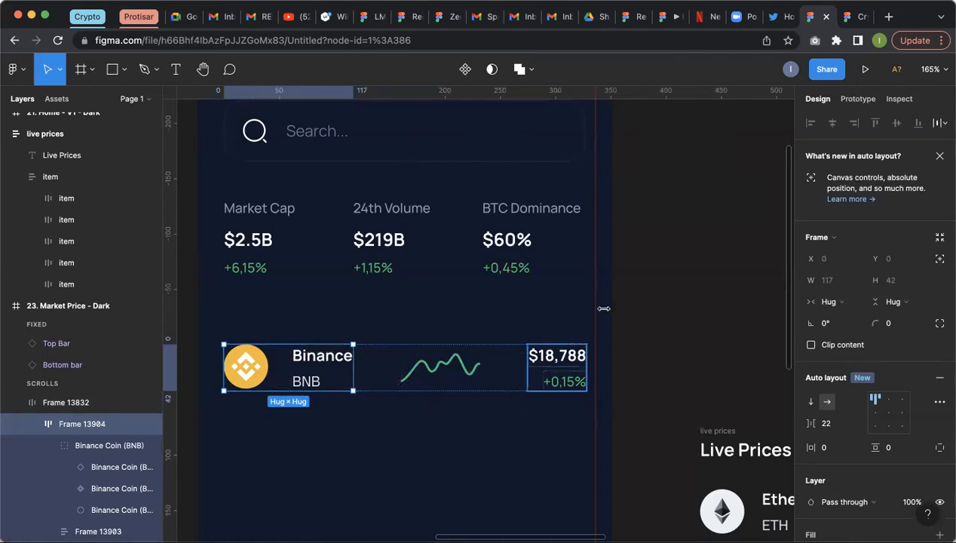
pyautogui.click(646, 341)
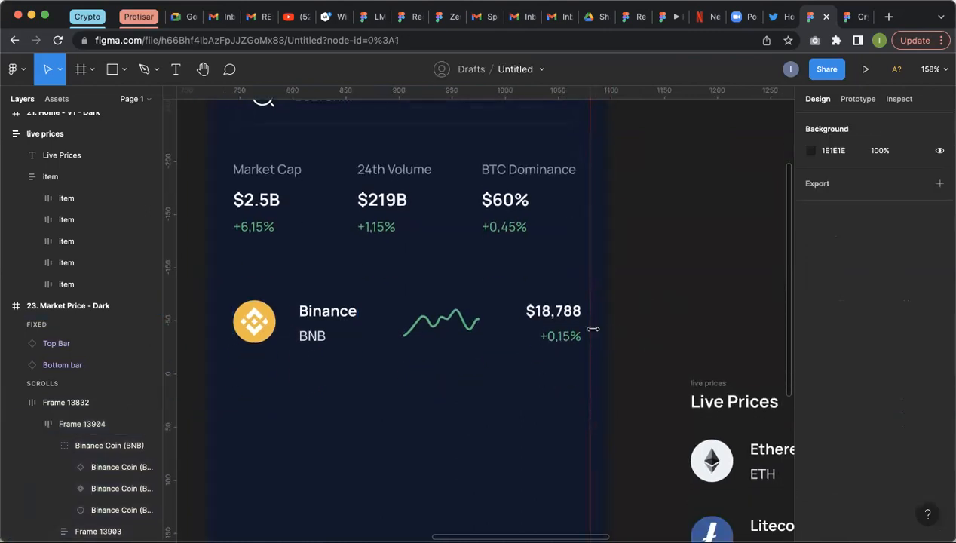
pyautogui.scroll(5, 569, 358)
pyautogui.scroll(-4, 569, 358)
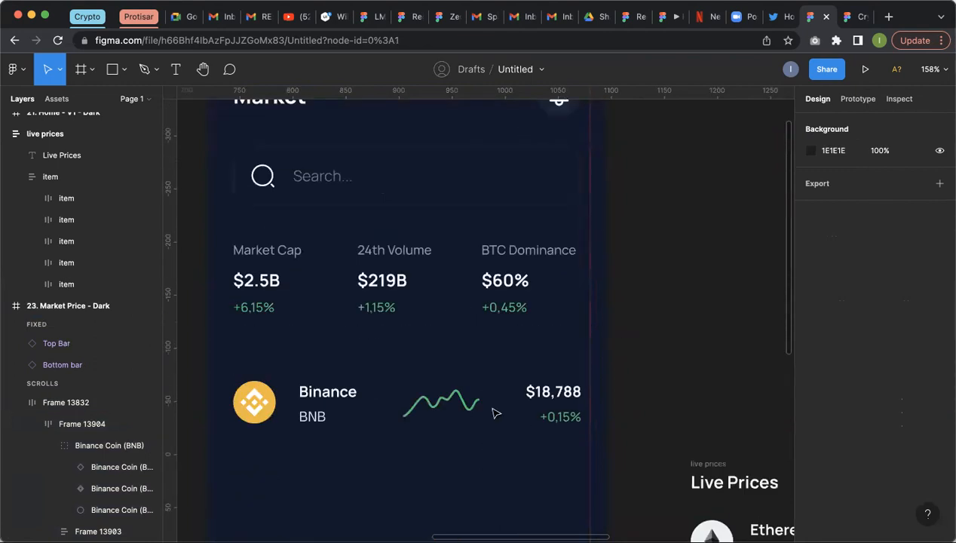
pyautogui.click(352, 387)
pyautogui.scroll(-5, 352, 387)
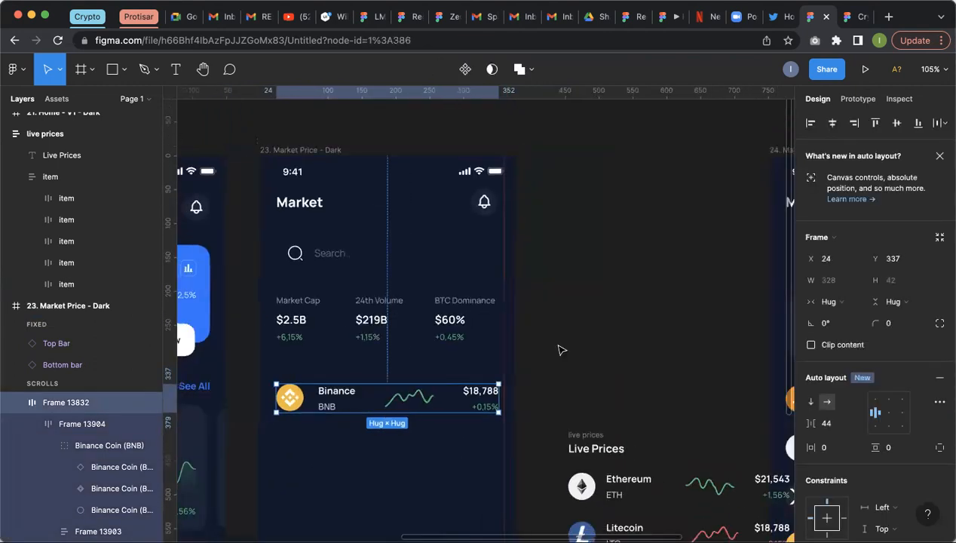
pyautogui.click(522, 386)
pyautogui.scroll(-3, 517, 386)
pyautogui.click(384, 361)
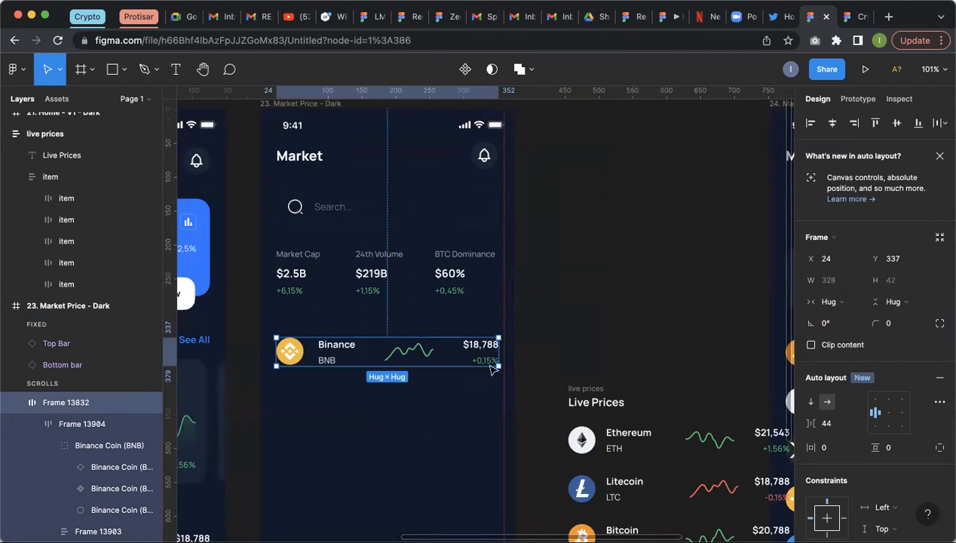
pyautogui.press('Escape')
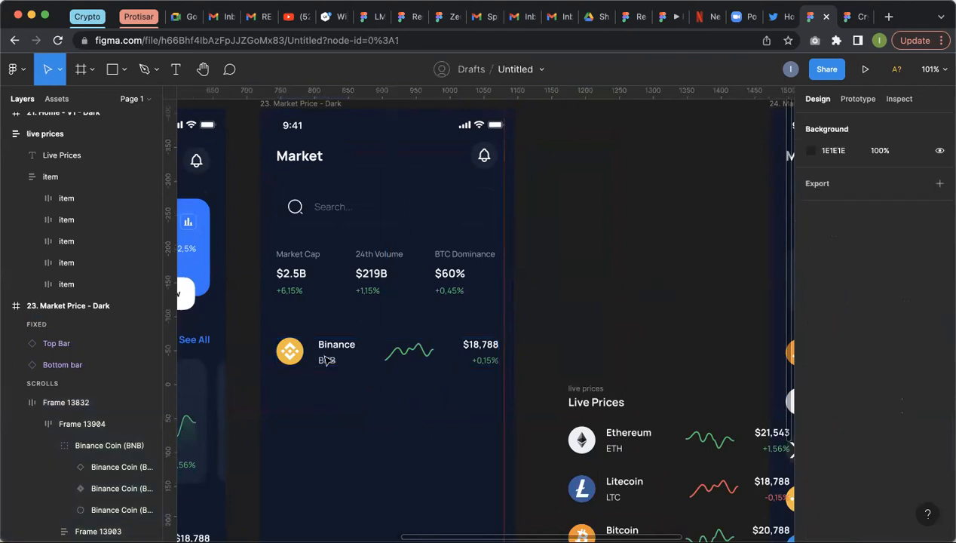
pyautogui.click(326, 359)
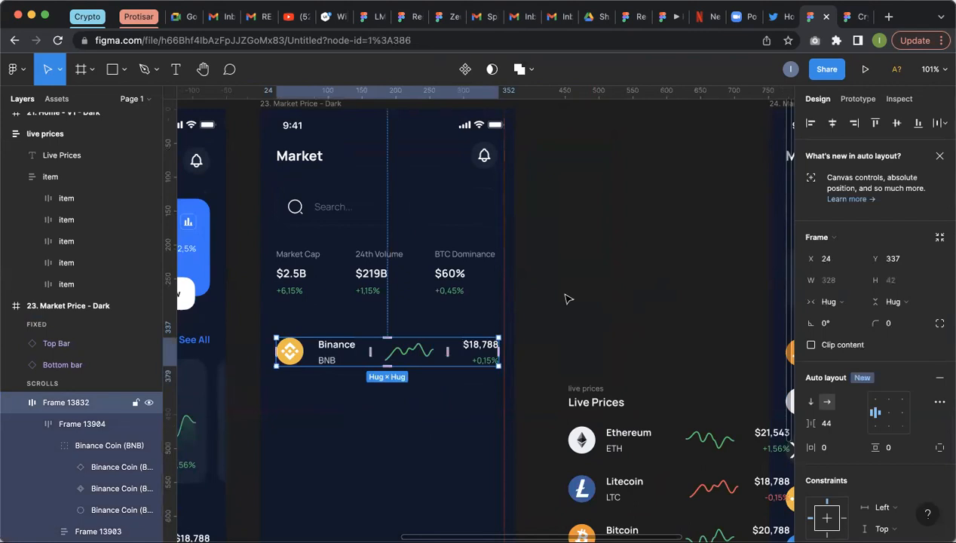
pyautogui.click(477, 418)
pyautogui.scroll(2, 464, 356)
pyautogui.scroll(-2, 463, 359)
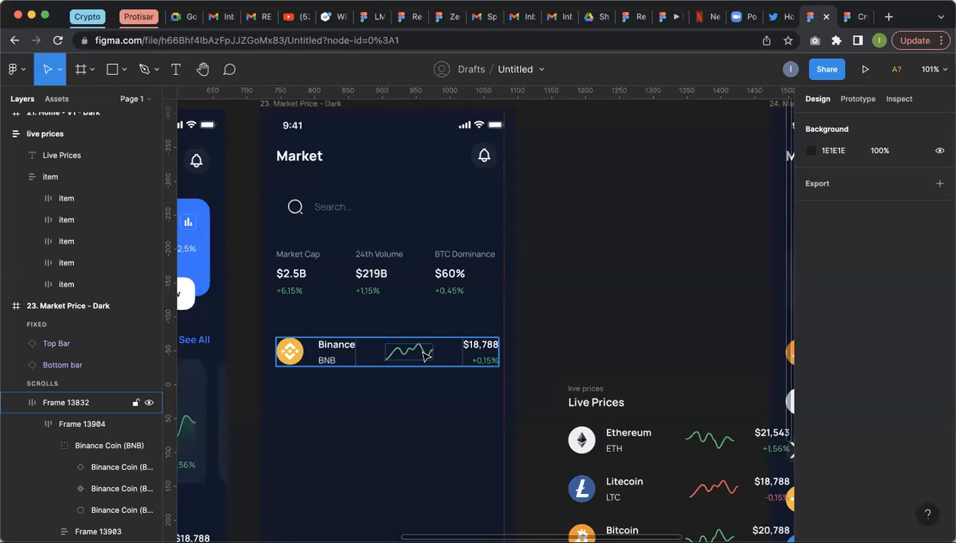
# Step: Paste the copied Binance and BNB text frame into the Market Price screen, over the coin row
pyautogui.press('super+v')
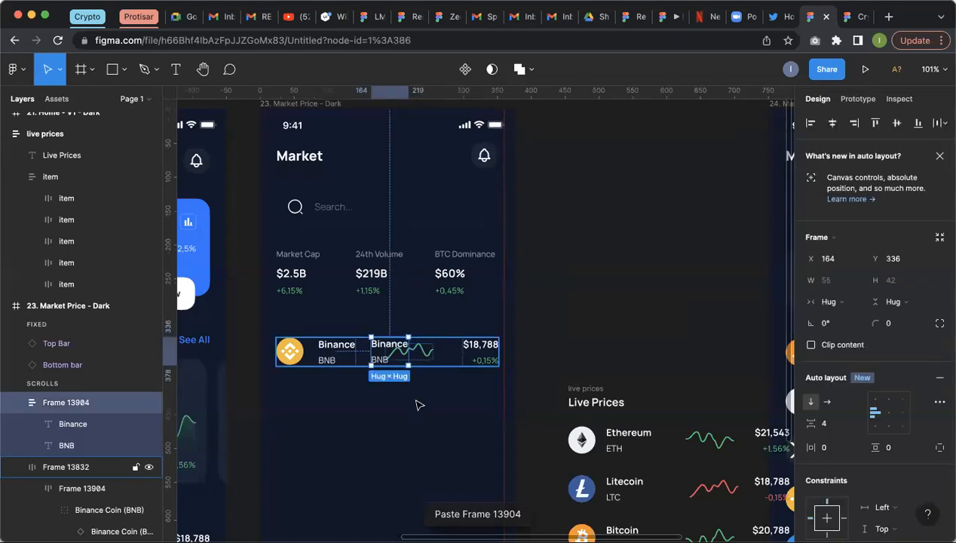
pyautogui.moveTo(424, 357); pyautogui.dragTo(419, 403)
pyautogui.press('super+z')
pyautogui.click(531, 334)
pyautogui.click(388, 351)
pyautogui.click(468, 320)
pyautogui.click(353, 361)
pyautogui.scroll(3, 352, 373)
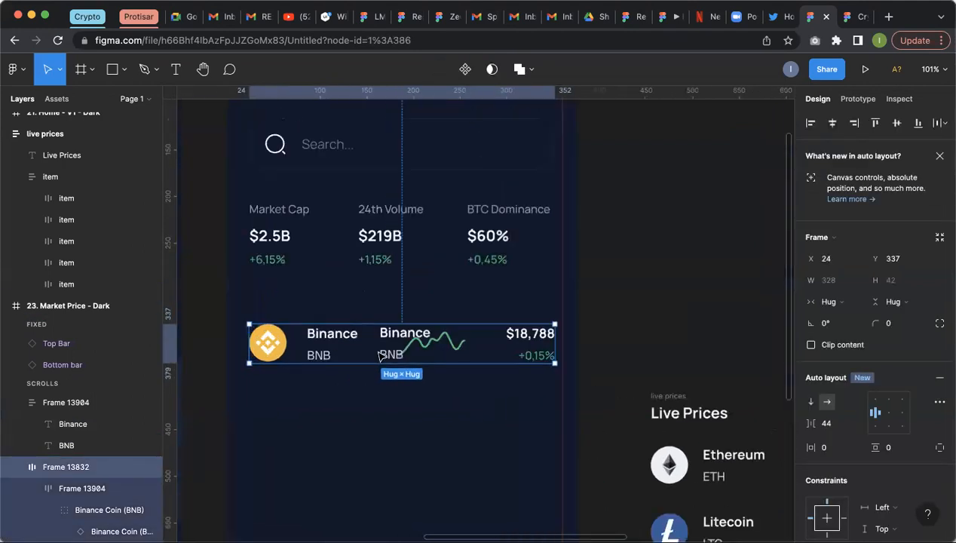
# Step: Move the pasted Binance text frame onto the empty canvas beside the artboard and reposition the coin row at about X 23, Y 346
pyautogui.click(379, 353)
pyautogui.click(349, 333)
pyautogui.moveTo(328, 336); pyautogui.dragTo(332, 296)
pyautogui.click(400, 356)
pyautogui.moveTo(401, 356); pyautogui.dragTo(694, 292)
pyautogui.moveTo(351, 306); pyautogui.dragTo(354, 343)
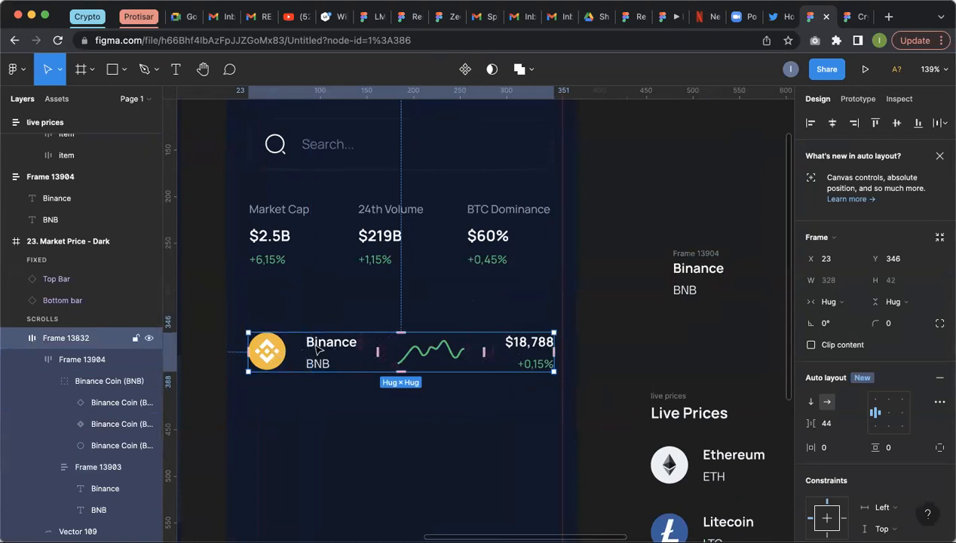
# Step: Duplicate the Binance coin row directly below itself and combine both rows in a vertical auto layout
pyautogui.moveTo(326, 347); pyautogui.dragTo(327, 412)
pyautogui.click(562, 352)
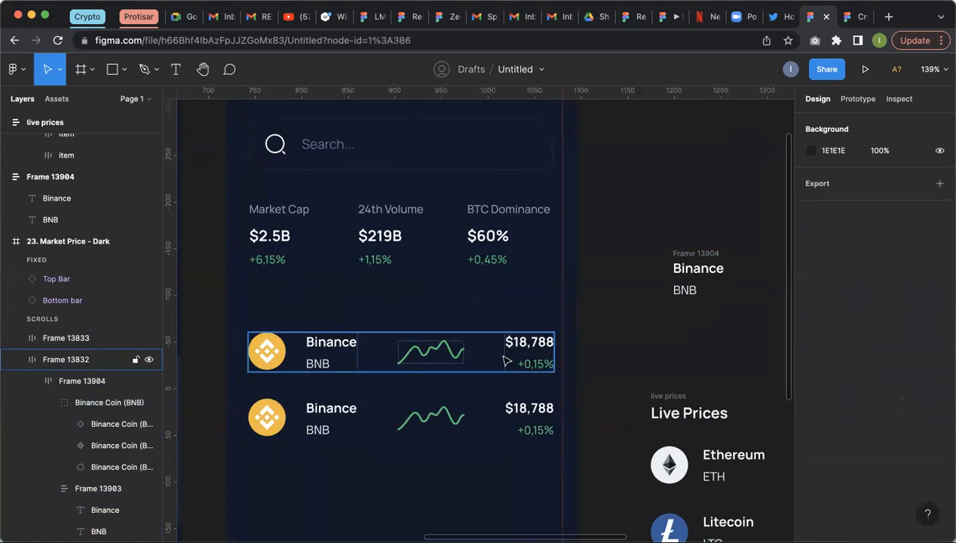
pyautogui.click(507, 362)
pyautogui.keyDown('shift'); pyautogui.click(512, 411); pyautogui.keyUp('shift')
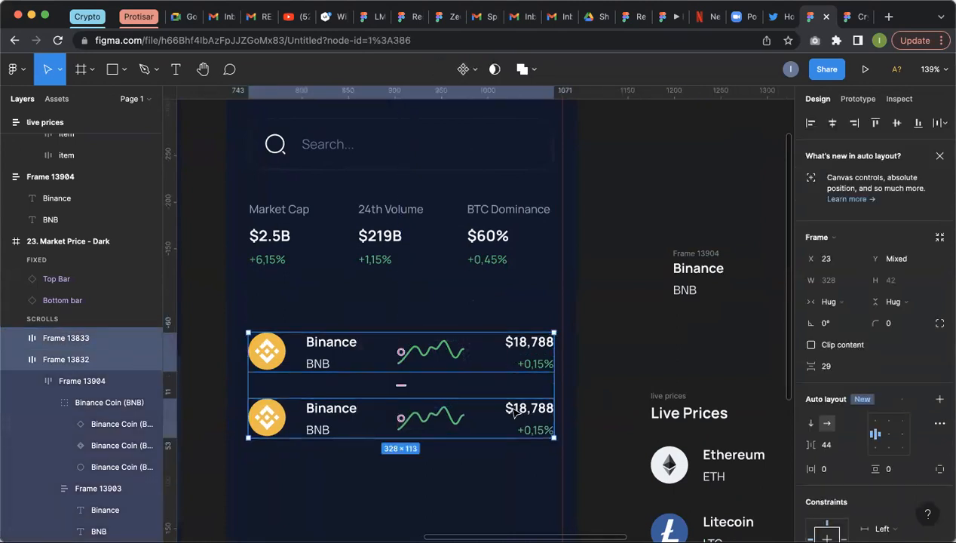
pyautogui.click(940, 402)
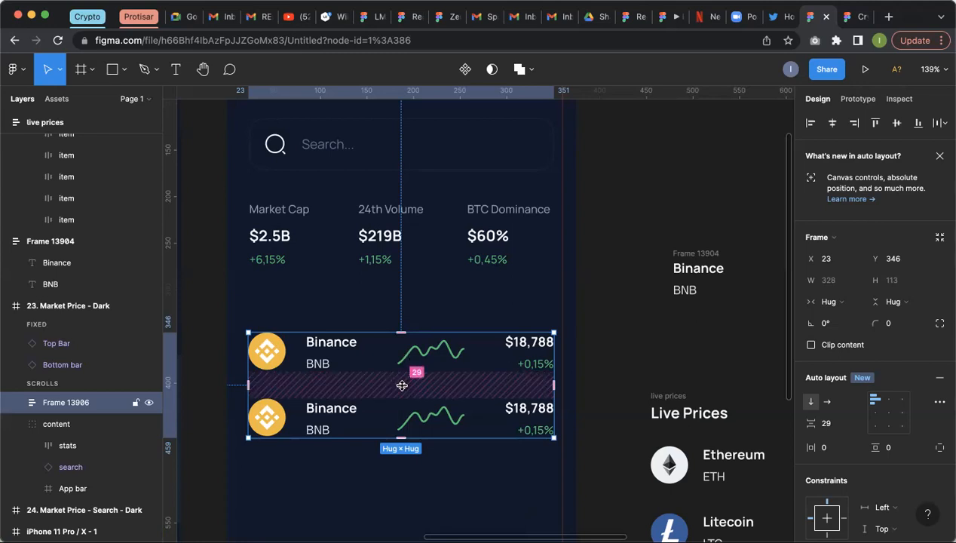
# Step: Set the vertical spacing between the two coin rows to 32
pyautogui.moveTo(402, 387); pyautogui.dragTo(402, 394)
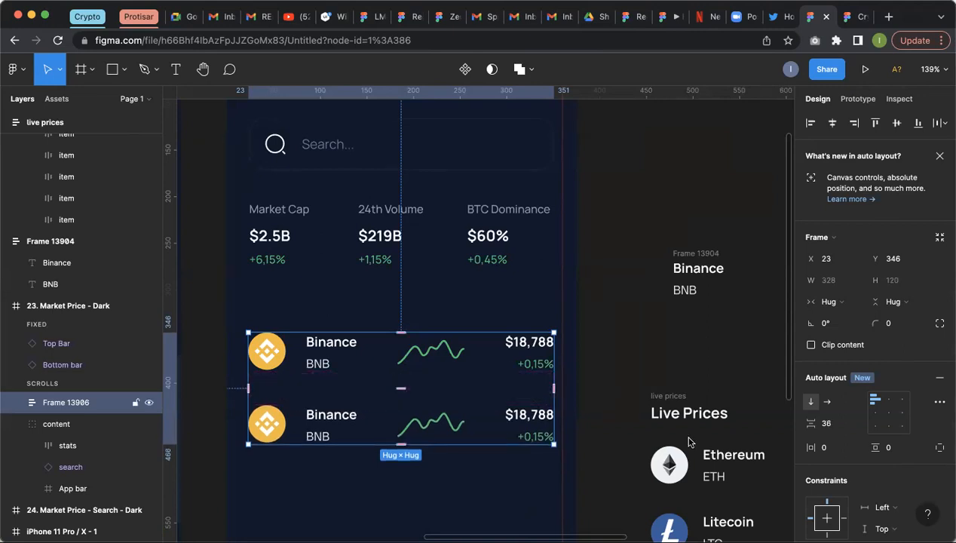
pyautogui.click(835, 427)
pyautogui.write('32')
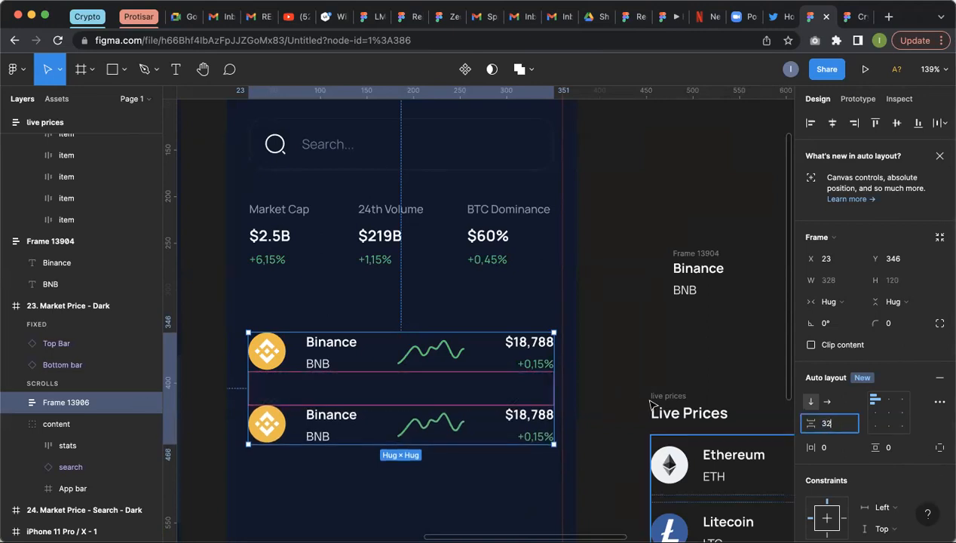
pyautogui.click(566, 383)
# Step: Try to place a duplicate of the second coin row directly below it
pyautogui.click(460, 409)
pyautogui.doubleClick(468, 414)
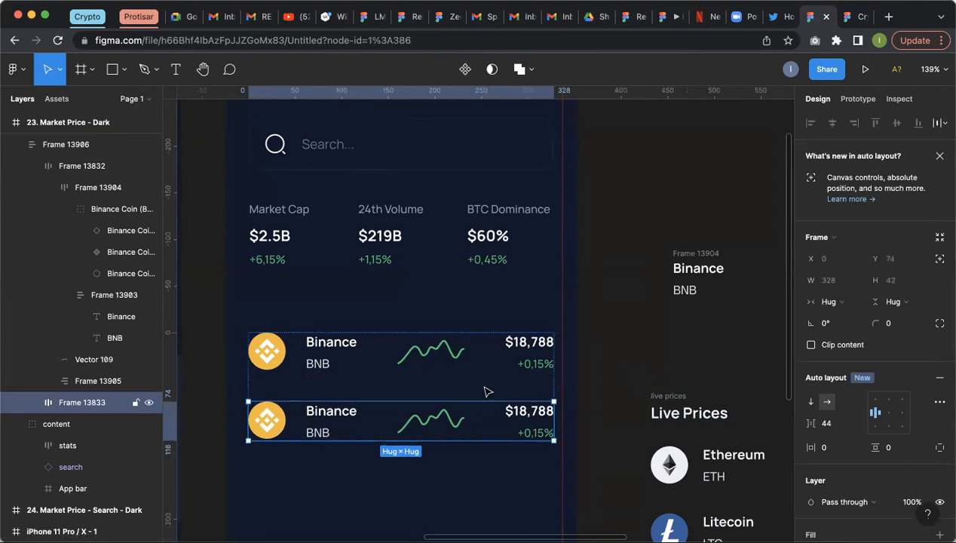
pyautogui.scroll(-5, 473, 339)
pyautogui.click(534, 371)
pyautogui.scroll(-1, 535, 371)
pyautogui.scroll(-2, 535, 371)
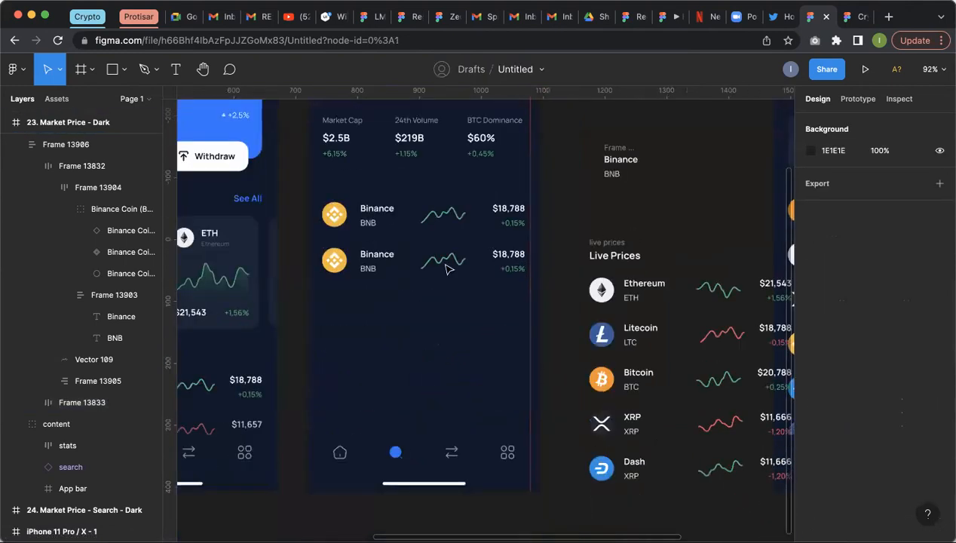
pyautogui.doubleClick(451, 261)
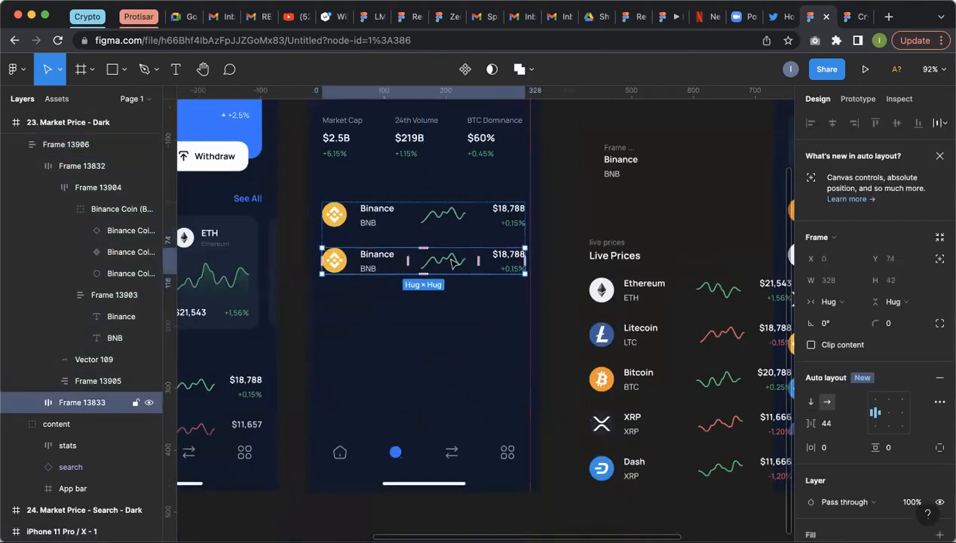
pyautogui.doubleClick(452, 262)
pyautogui.click(451, 302)
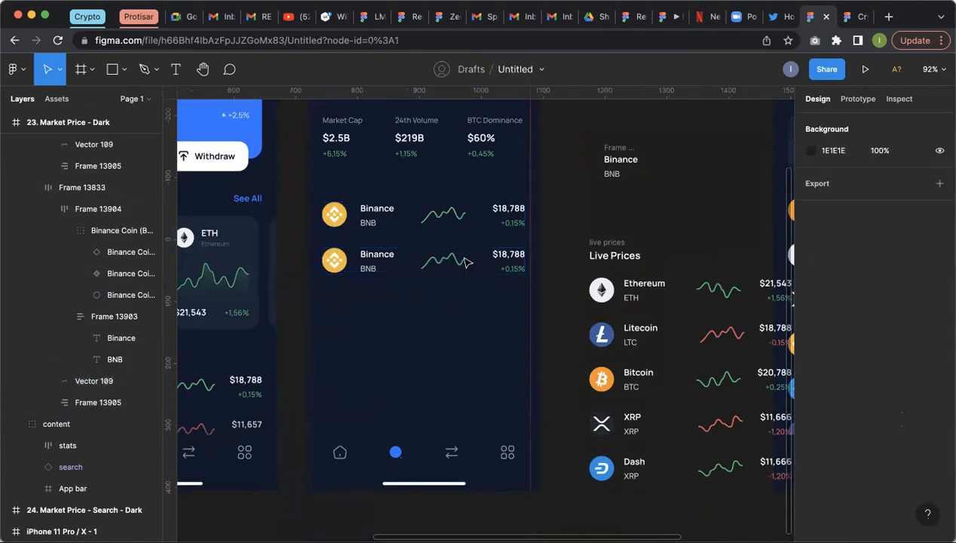
pyautogui.doubleClick(466, 262)
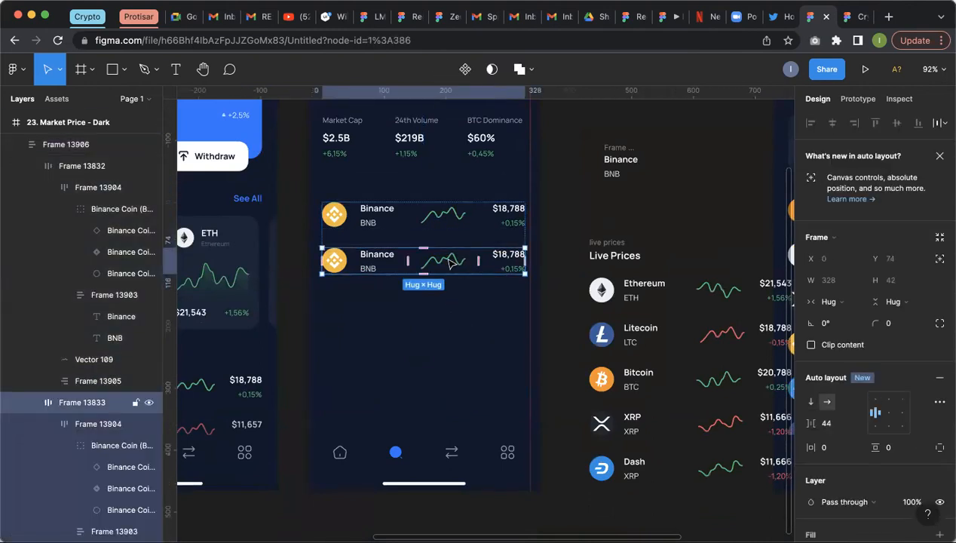
pyautogui.moveTo(453, 262); pyautogui.dragTo(449, 302)
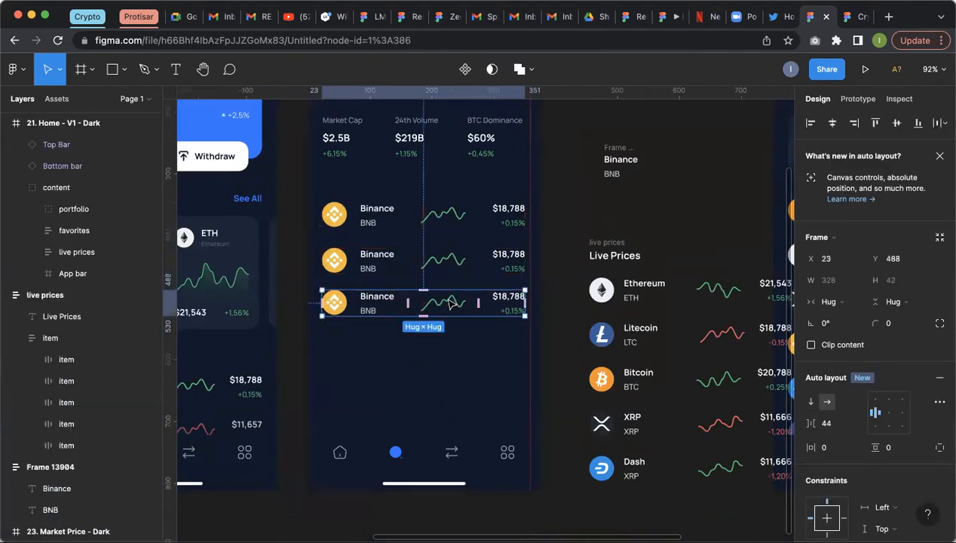
pyautogui.hotkey('ctrl', 'z')
# Step: Copy the second coin row and paste it three times into the auto layout list to make five rows
pyautogui.click(446, 261)
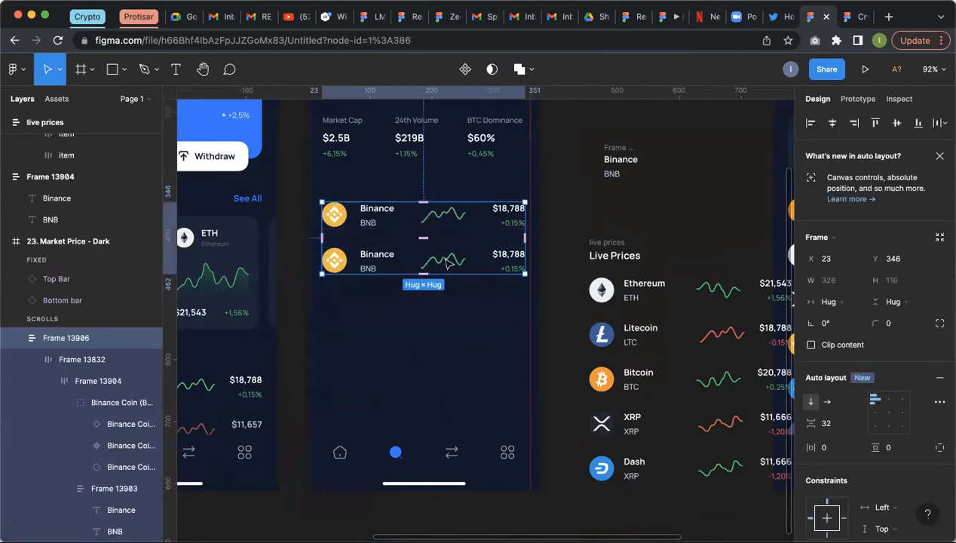
pyautogui.scroll(5, 453, 265)
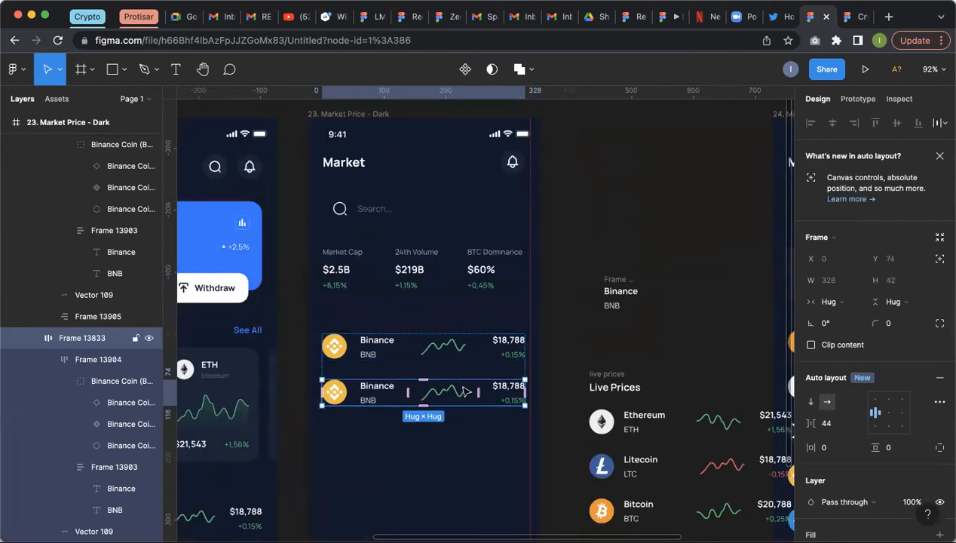
pyautogui.hotkey('ctrl', 'v')
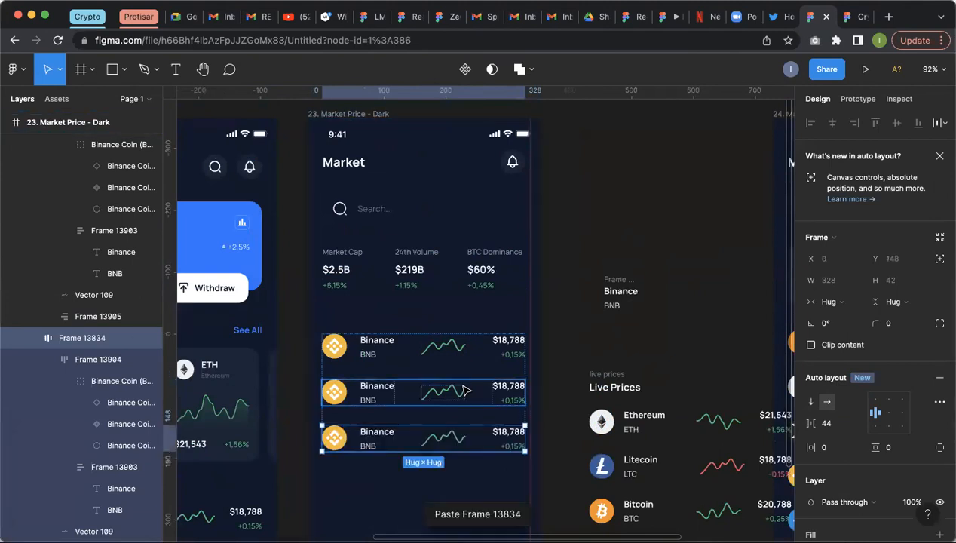
pyautogui.scroll(-5, 466, 390)
pyautogui.hotkey('ctrl', 'v')
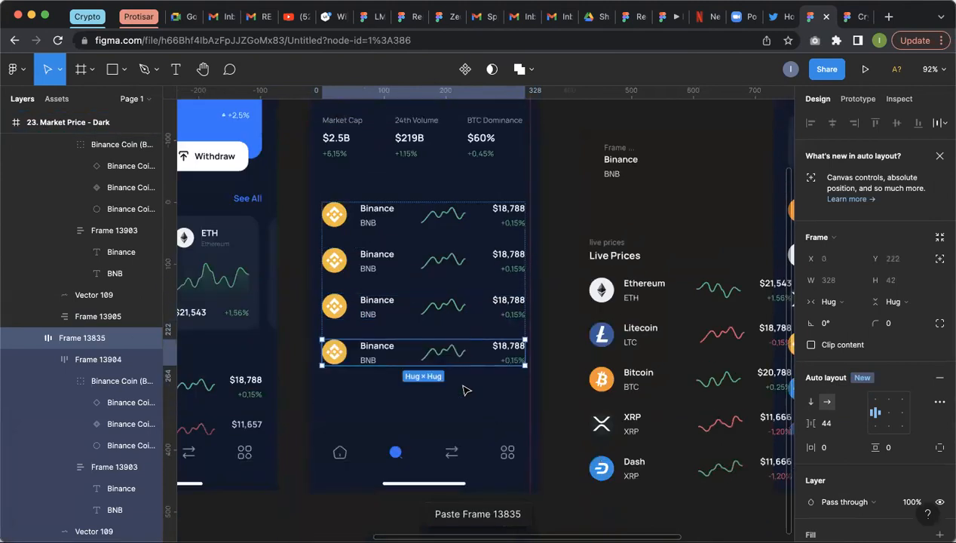
pyautogui.hotkey('ctrl', 'v')
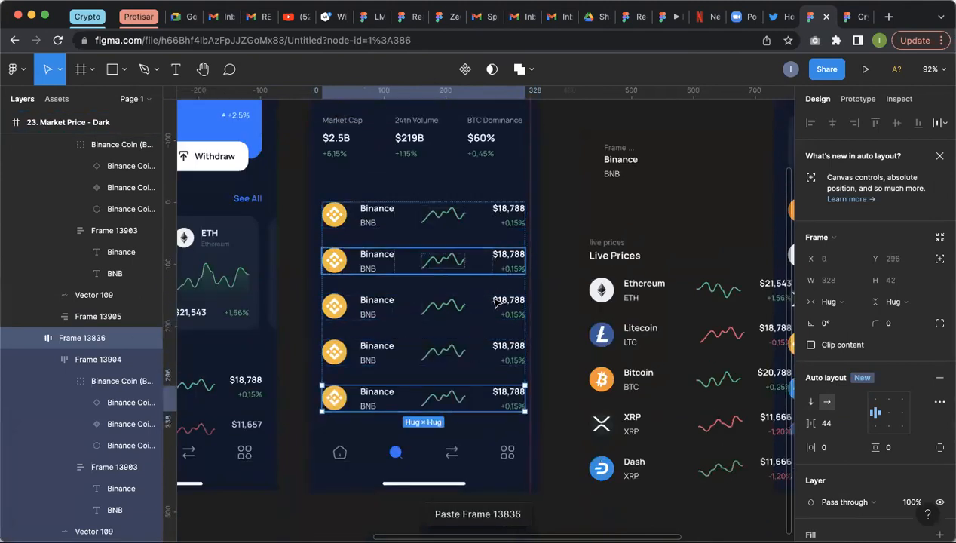
pyautogui.click(586, 224)
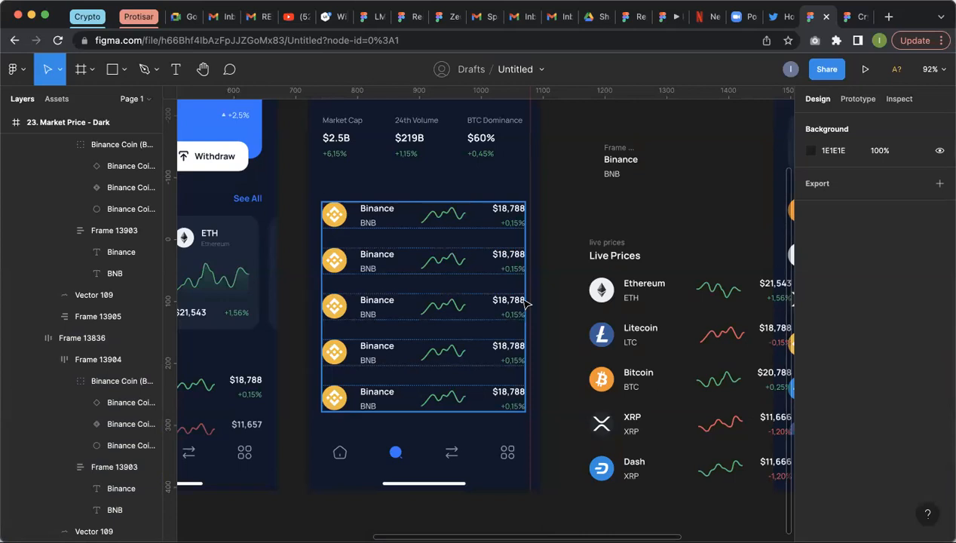
pyautogui.click(485, 305)
pyautogui.click(485, 305)
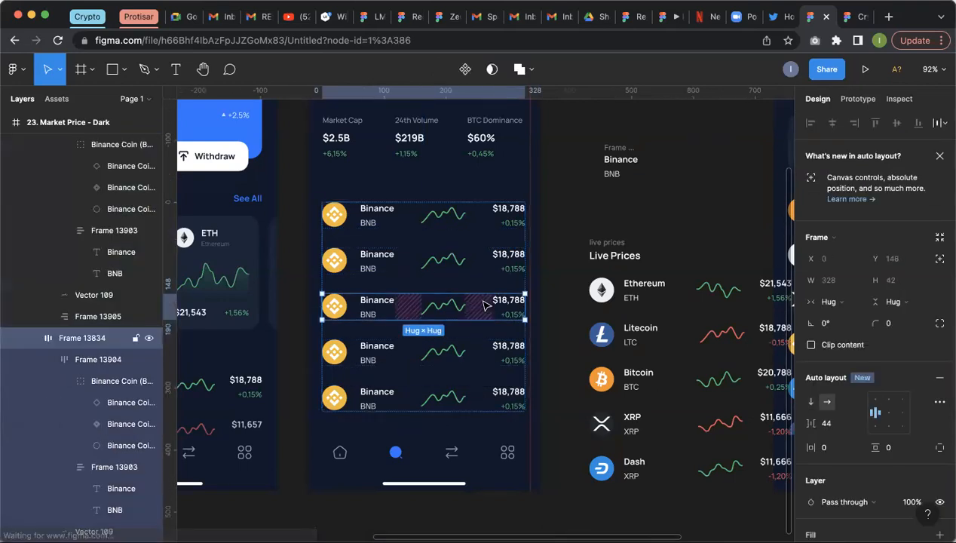
pyautogui.click(406, 264)
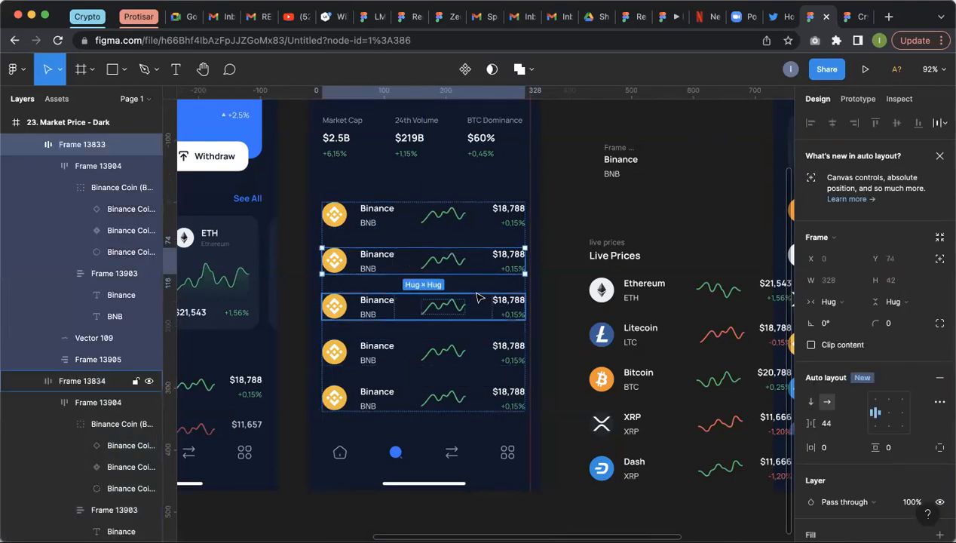
pyautogui.keyDown('shift'); pyautogui.click(477, 299); pyautogui.keyUp('shift')
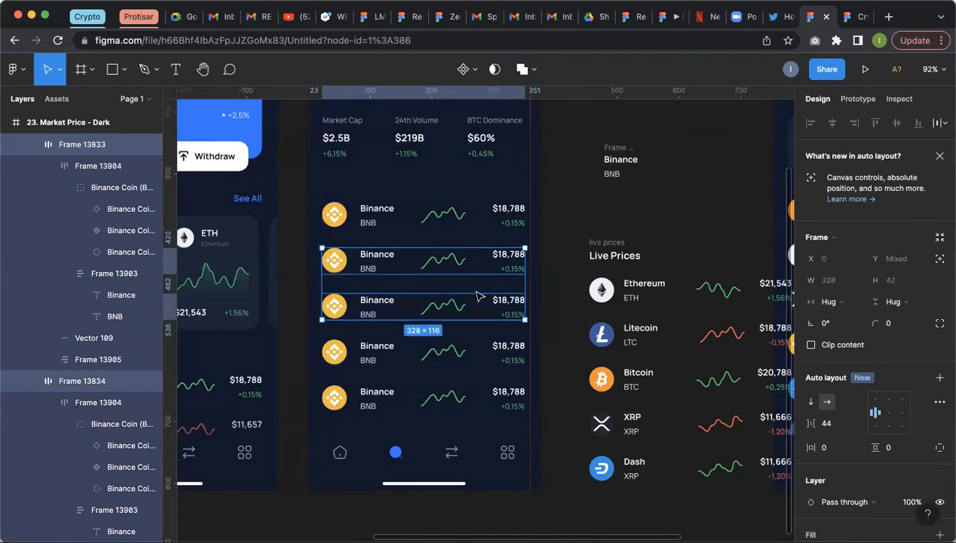
# Step: Move the spare Binance text frame away from the Market Price artboard to about X 1390, Y -78 on the canvas
pyautogui.click(488, 225)
pyautogui.scroll(3, 558, 220)
pyautogui.moveTo(628, 275); pyautogui.dragTo(748, 309)
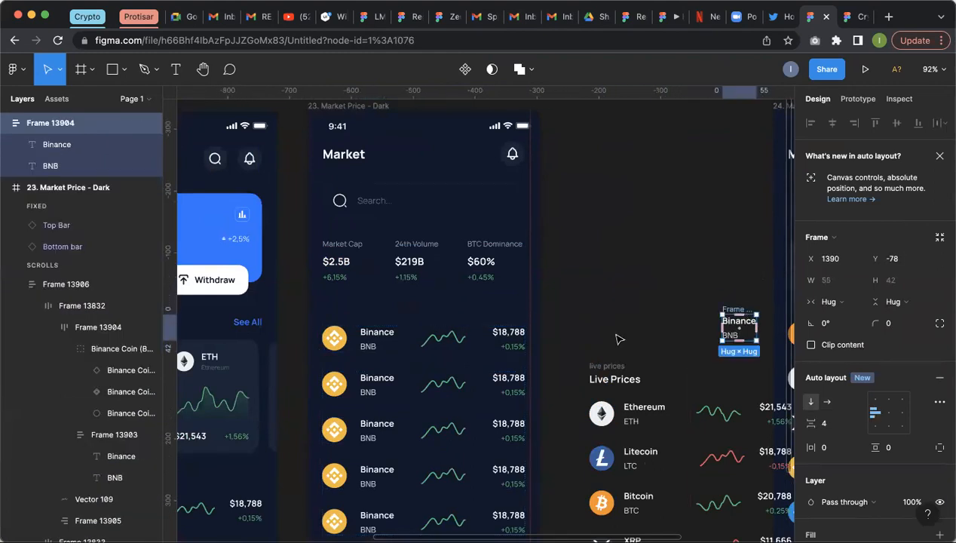
pyautogui.click(446, 350)
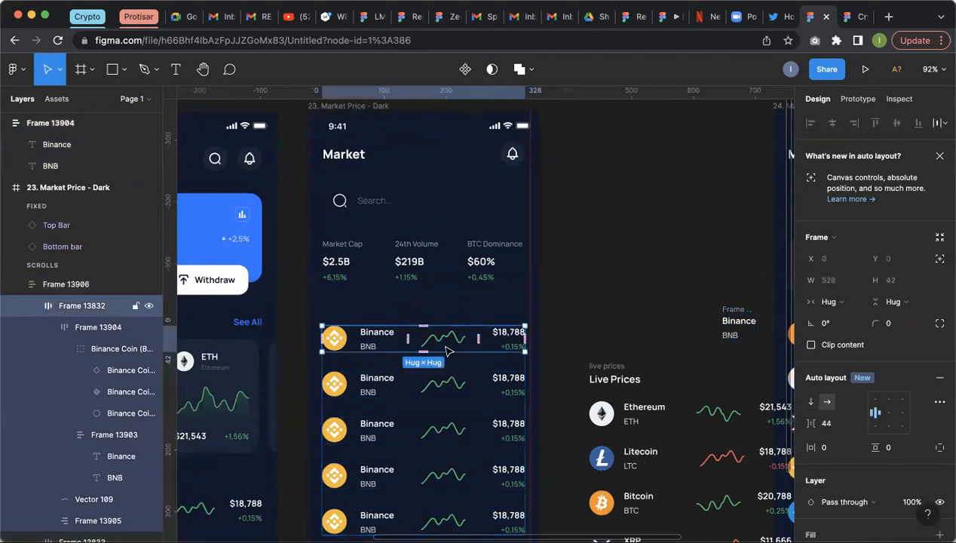
# Step: Move the first coin row out of the list onto the empty canvas beside the Market Price artboard, at about X 1120, Y -264
pyautogui.moveTo(450, 349); pyautogui.dragTo(641, 185)
pyautogui.keyDown('ctrl'); pyautogui.scroll(3, 551, 250); pyautogui.keyUp('ctrl')
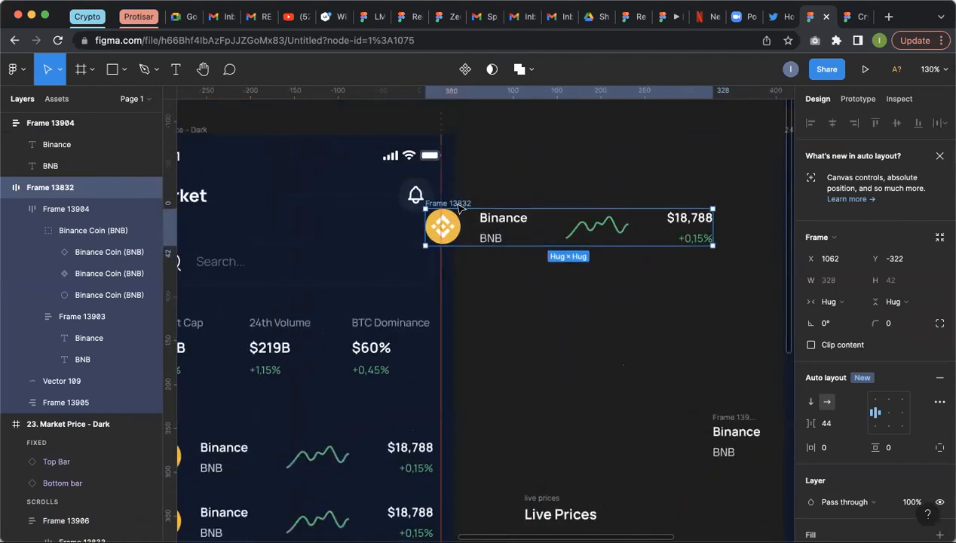
pyautogui.scroll(3, 456, 206)
pyautogui.moveTo(452, 231); pyautogui.dragTo(460, 293)
pyautogui.scroll(-5, 456, 293)
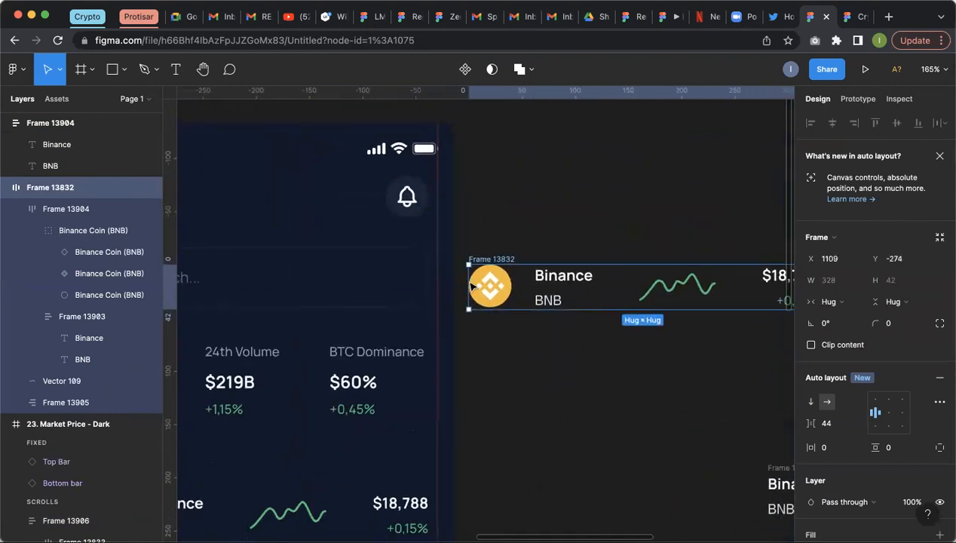
pyautogui.scroll(-1, 467, 284)
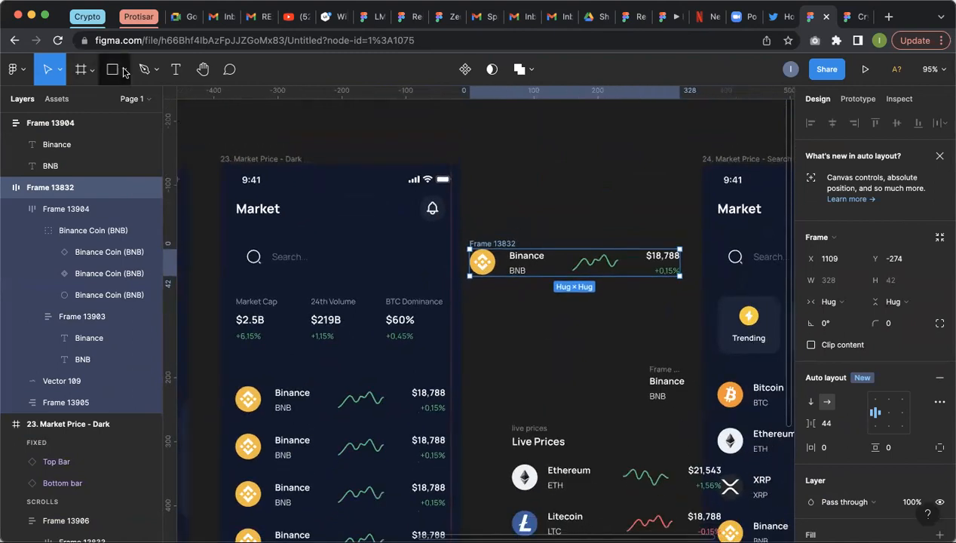
pyautogui.moveTo(507, 242); pyautogui.dragTo(514, 206)
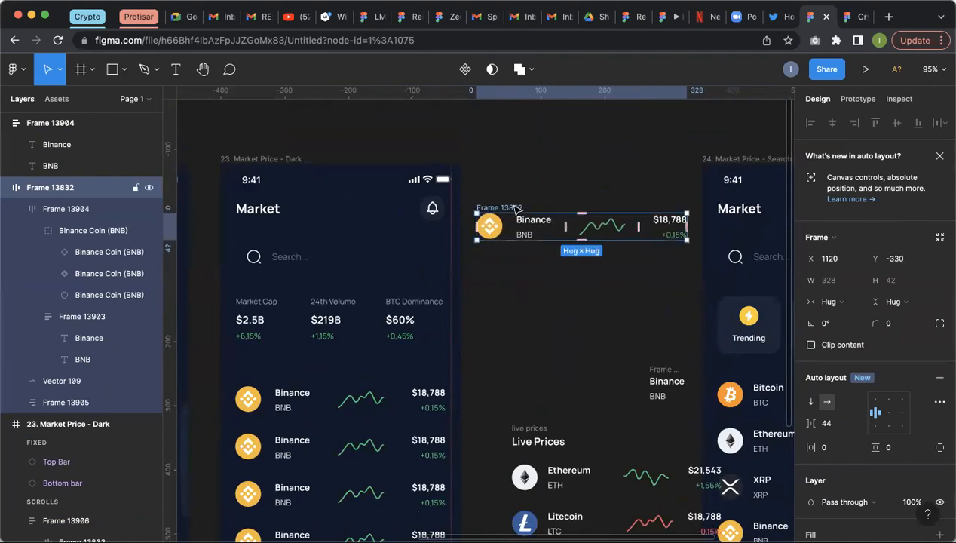
pyautogui.click(597, 282)
pyautogui.moveTo(501, 215); pyautogui.dragTo(503, 255)
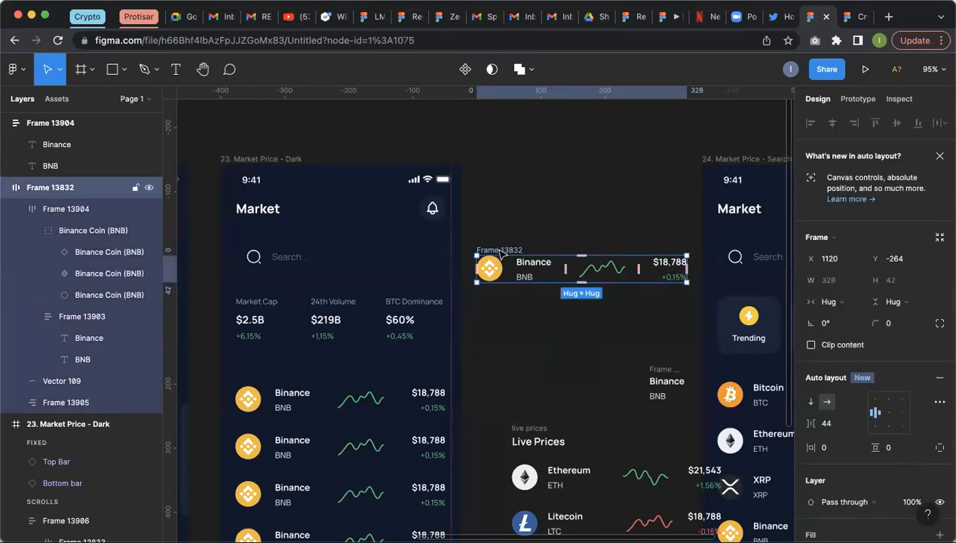
pyautogui.scroll(-2, 348, 365)
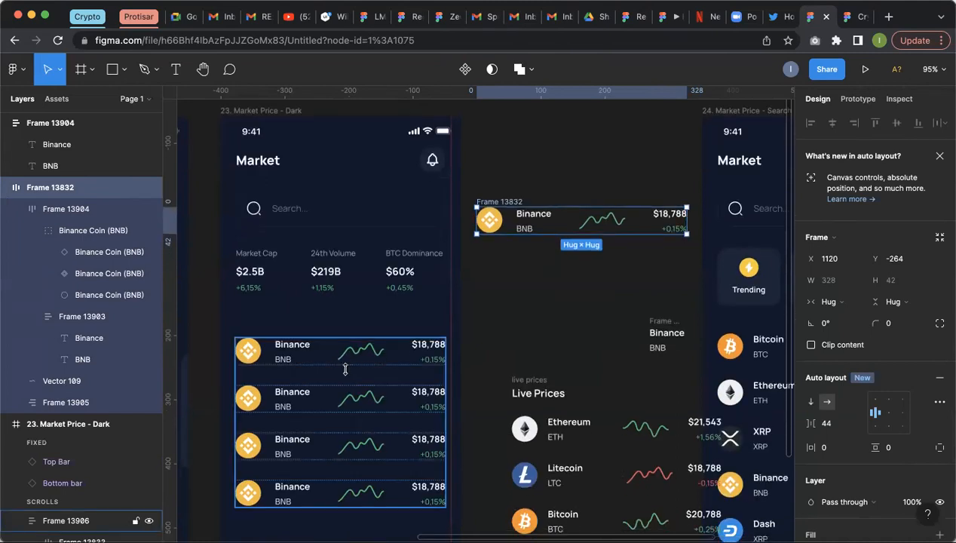
# Step: Turn the detached coin row into a component and move it to about X 1117, Y -209
pyautogui.click(349, 386)
pyautogui.doubleClick(386, 409)
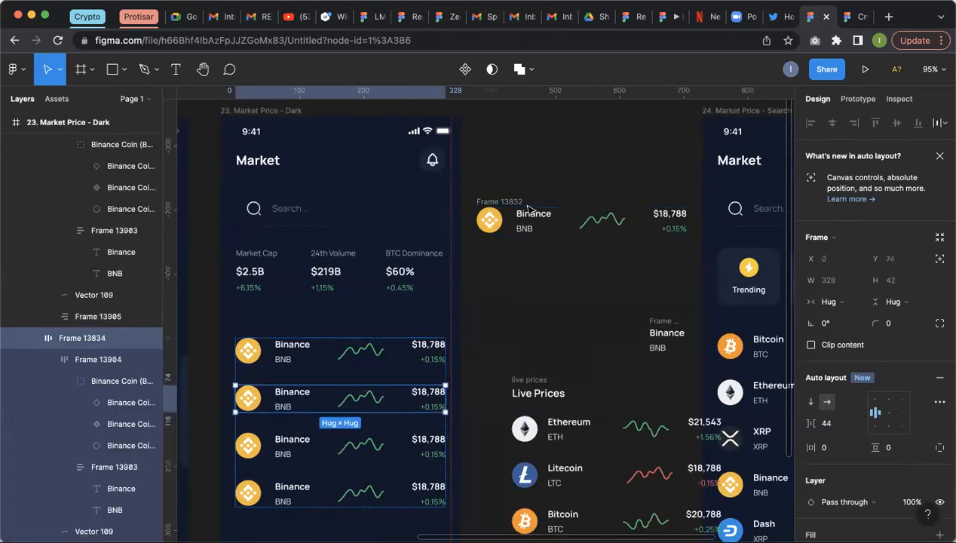
pyautogui.press('Tab')
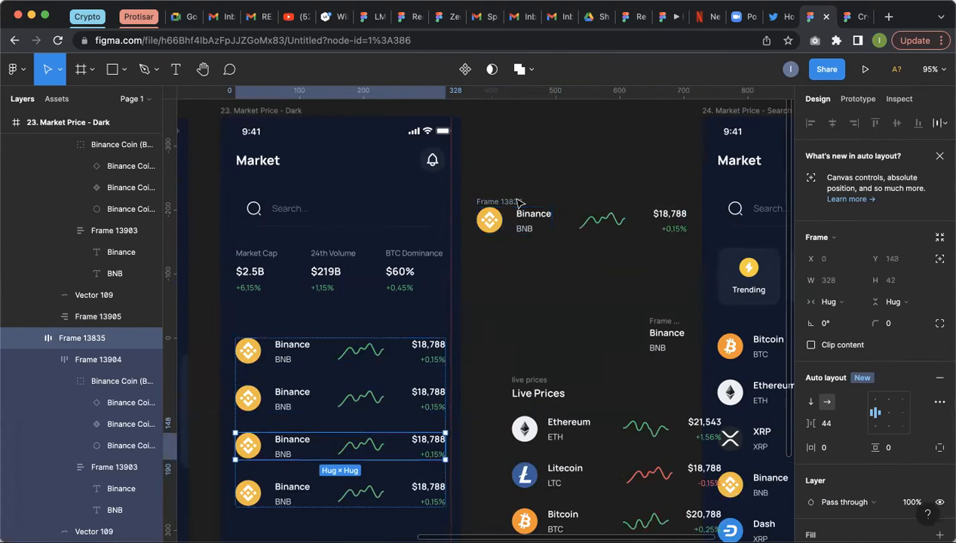
pyautogui.click(519, 202)
pyautogui.click(516, 200)
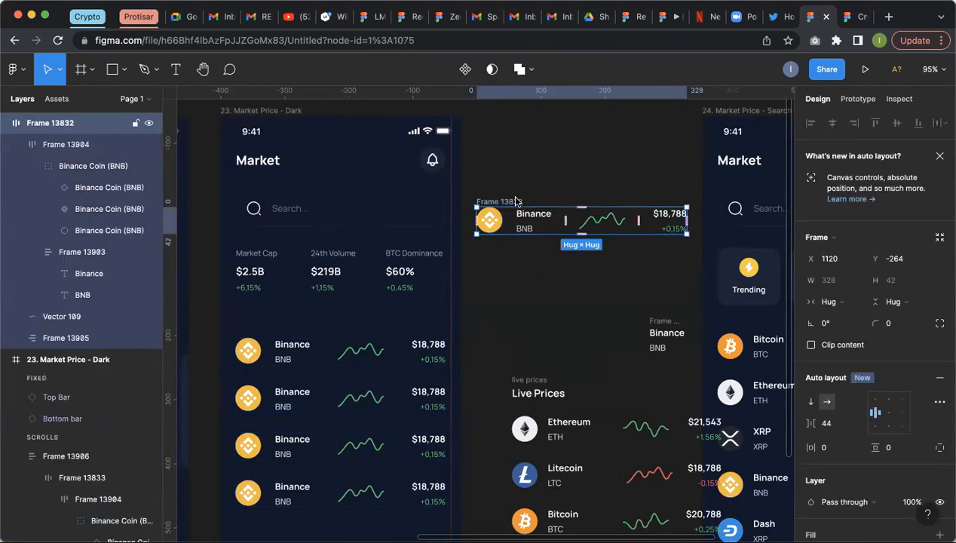
pyautogui.rightClick(516, 201)
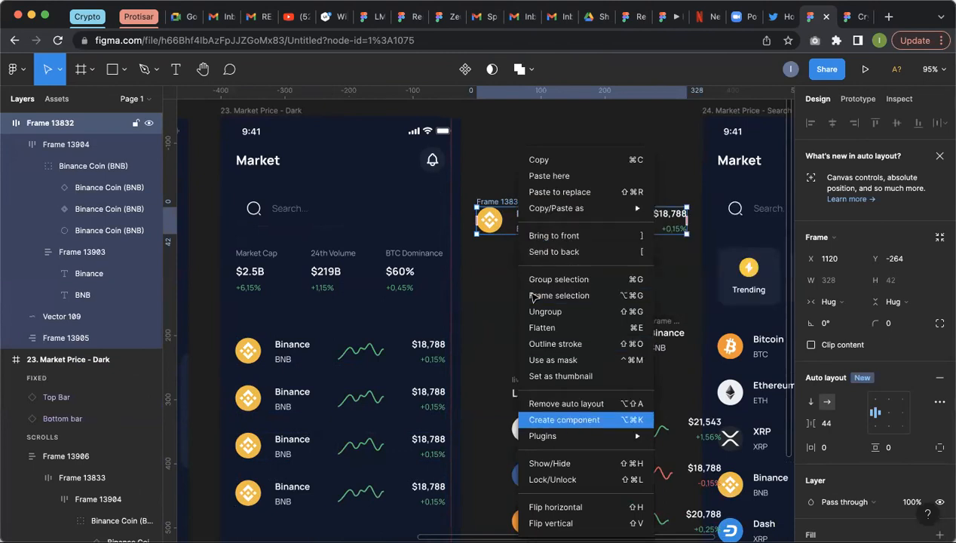
pyautogui.click(564, 419)
pyautogui.moveTo(479, 200); pyautogui.dragTo(476, 236)
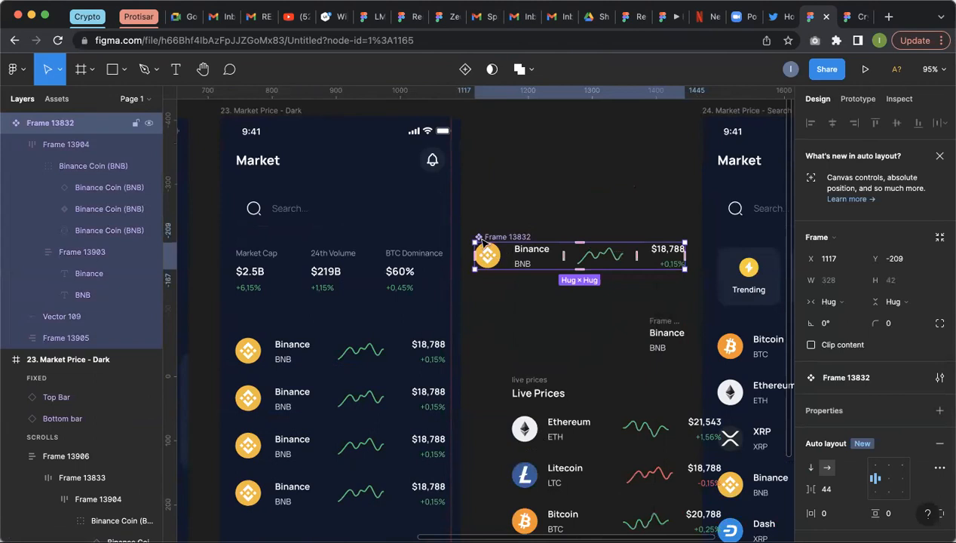
# Step: Move the old four-row coin list off the Market Price artboard onto the canvas above it
pyautogui.scroll(5, 457, 251)
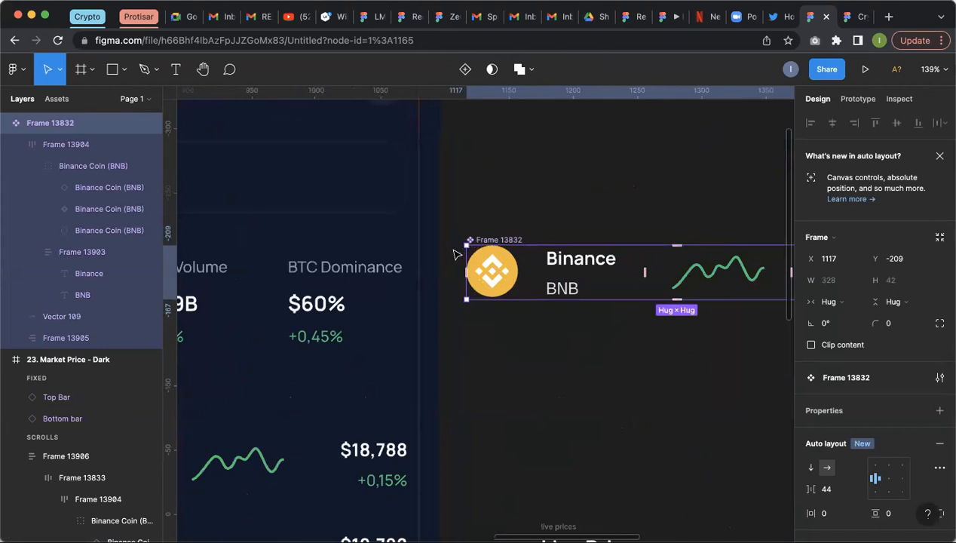
pyautogui.scroll(5, 454, 258)
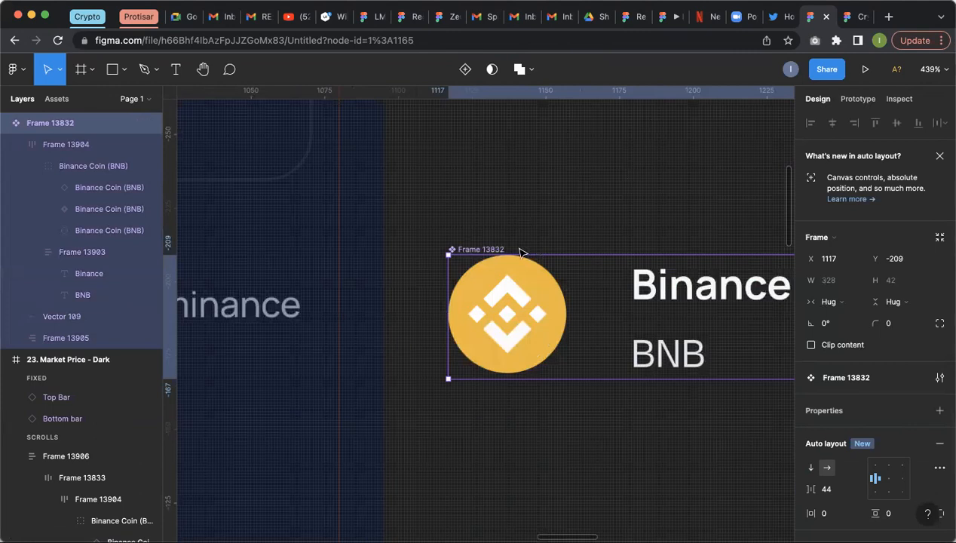
pyautogui.click(313, 341)
pyautogui.scroll(-5, 313, 341)
pyautogui.scroll(-2, 335, 355)
pyautogui.moveTo(335, 355); pyautogui.dragTo(334, 392)
pyautogui.scroll(-2, 333, 393)
# Step: Place the coin row component on the artboard at X 24, Y 349 with an instance below it, and wrap both in a vertical auto layout
pyautogui.moveTo(565, 258); pyautogui.dragTo(344, 343)
pyautogui.hotkey('ctrl', 'd')
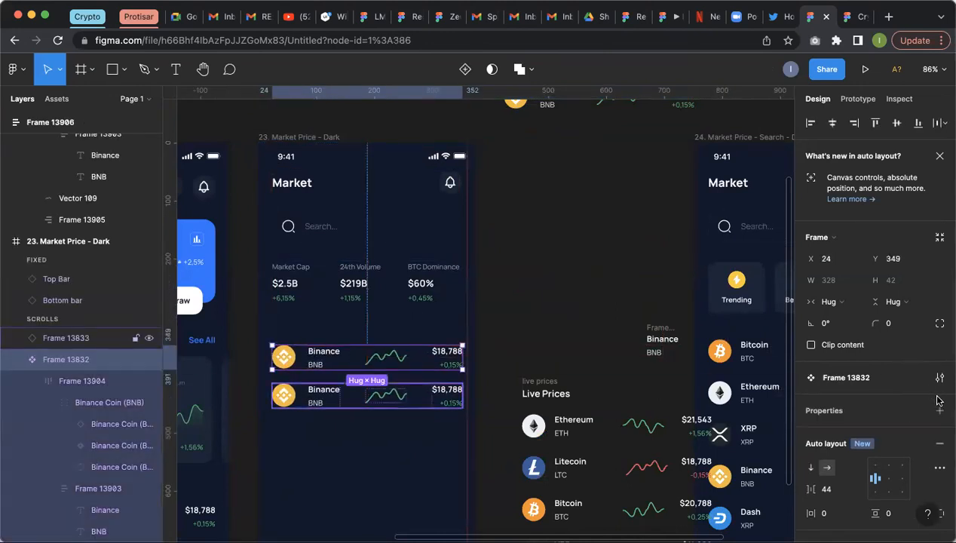
pyautogui.hotkey('shift', 'a')
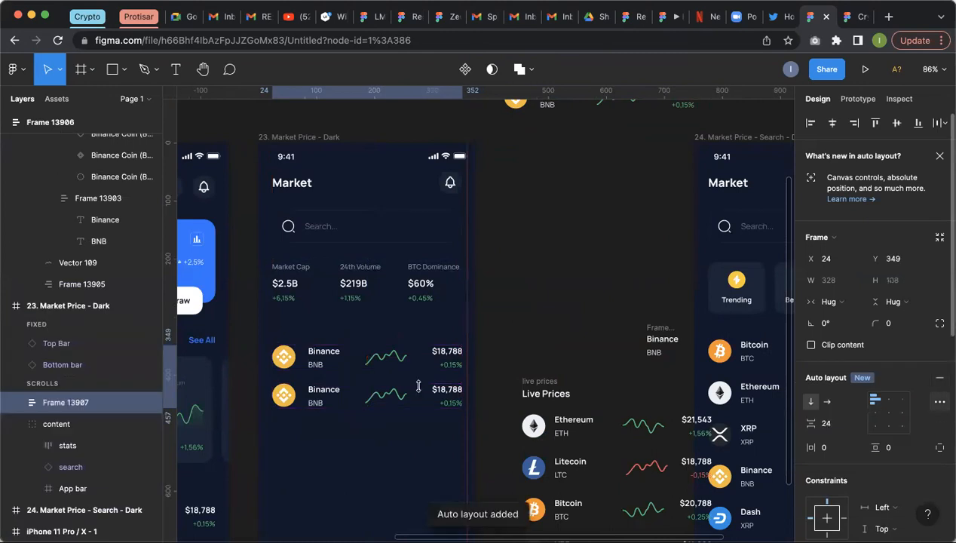
# Step: Paste two more instances of the second coin row into the new auto layout list to make four rows
pyautogui.doubleClick(453, 393)
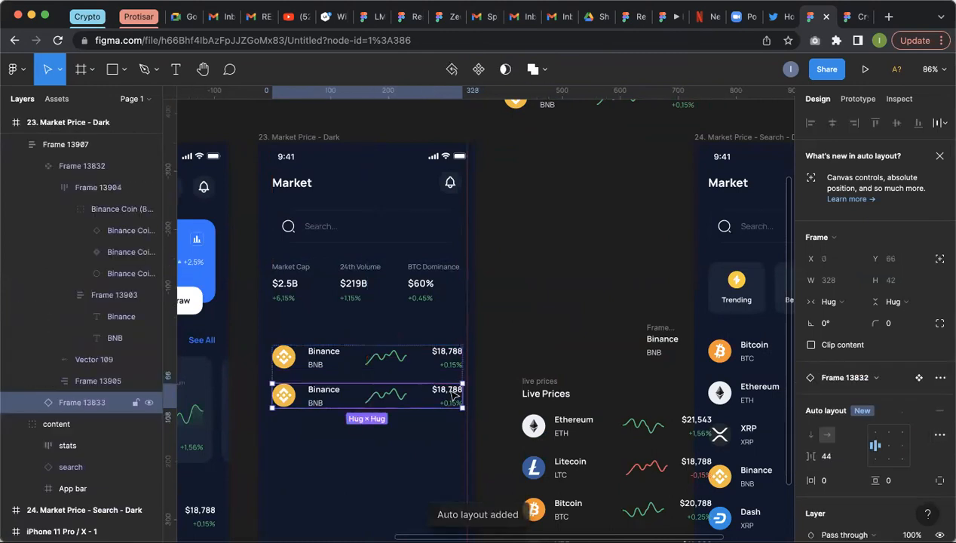
pyautogui.click(523, 314)
pyautogui.click(405, 387)
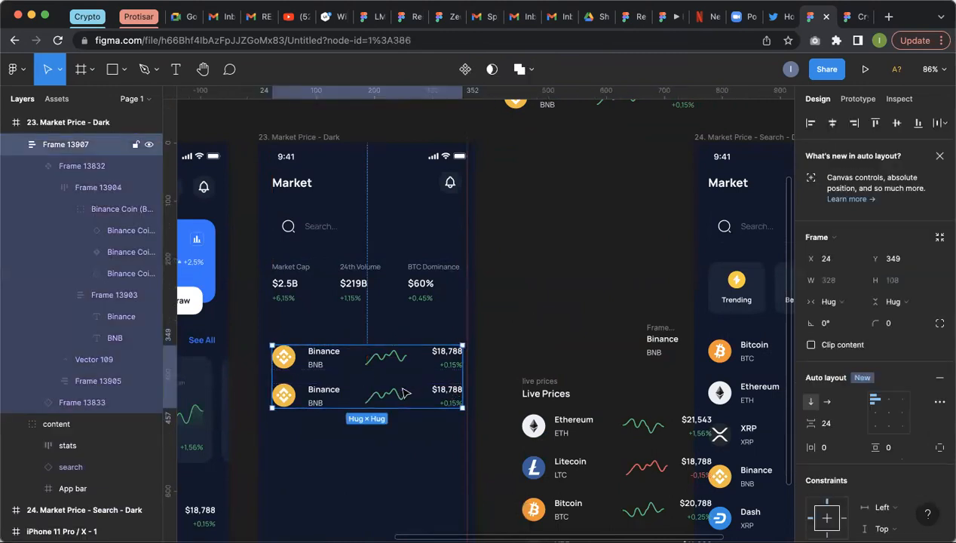
pyautogui.doubleClick(405, 396)
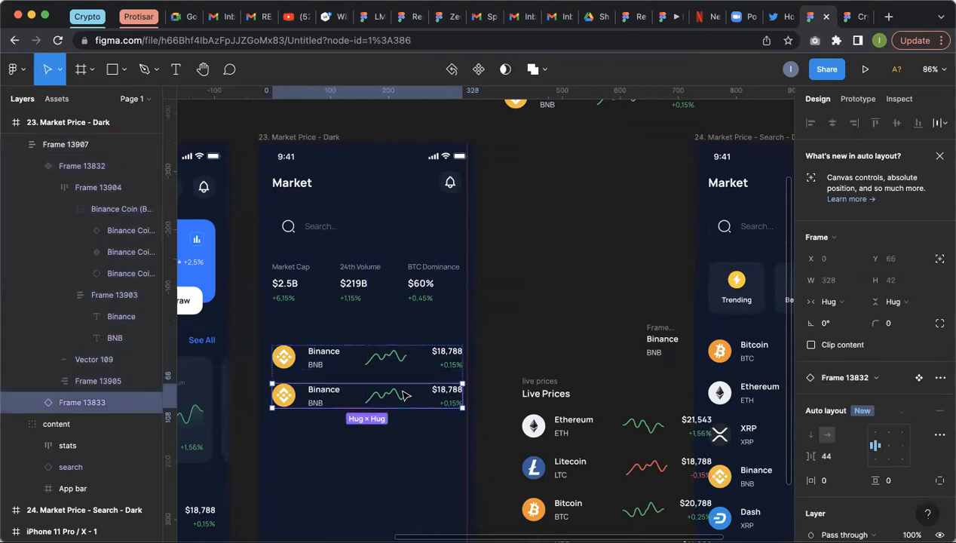
pyautogui.hotkey('ctrl', 'v')
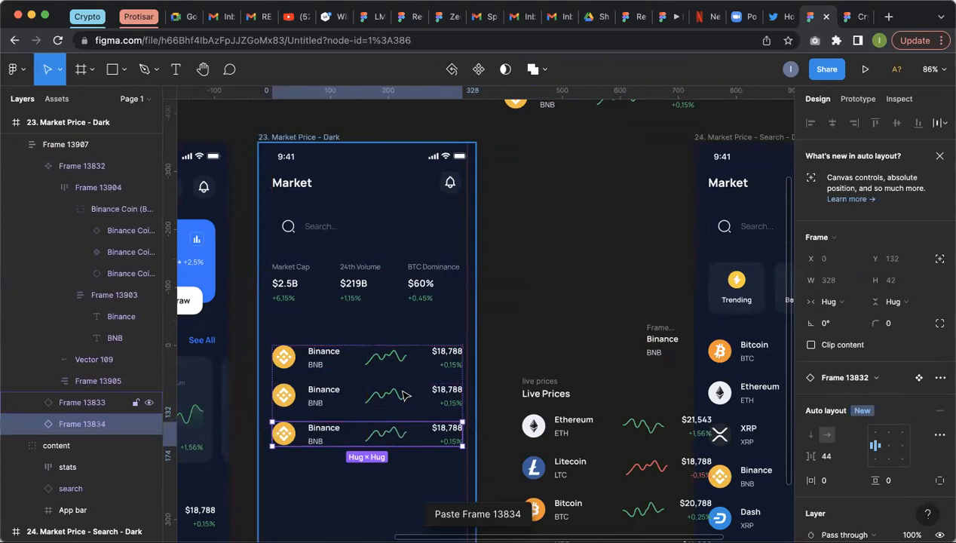
pyautogui.hotkey('ctrl', 'v')
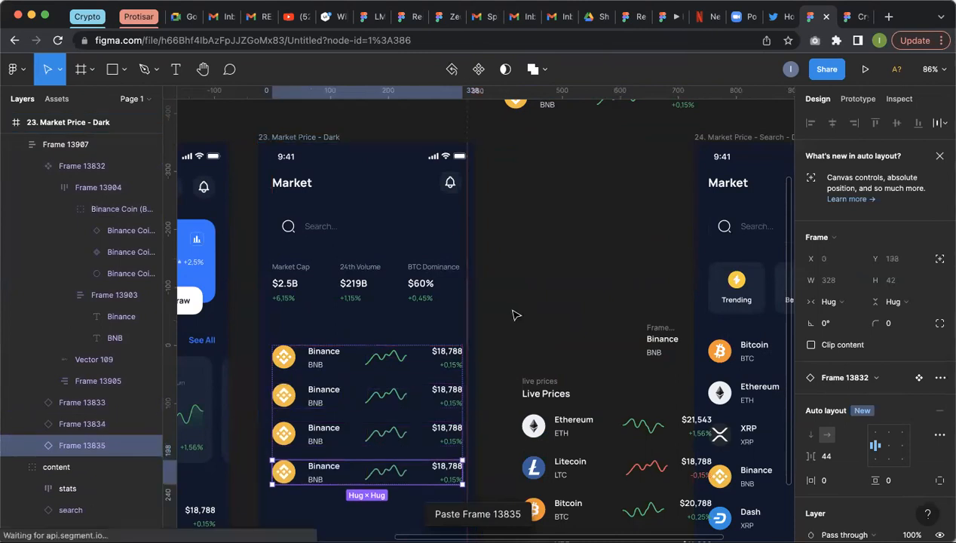
pyautogui.click(513, 314)
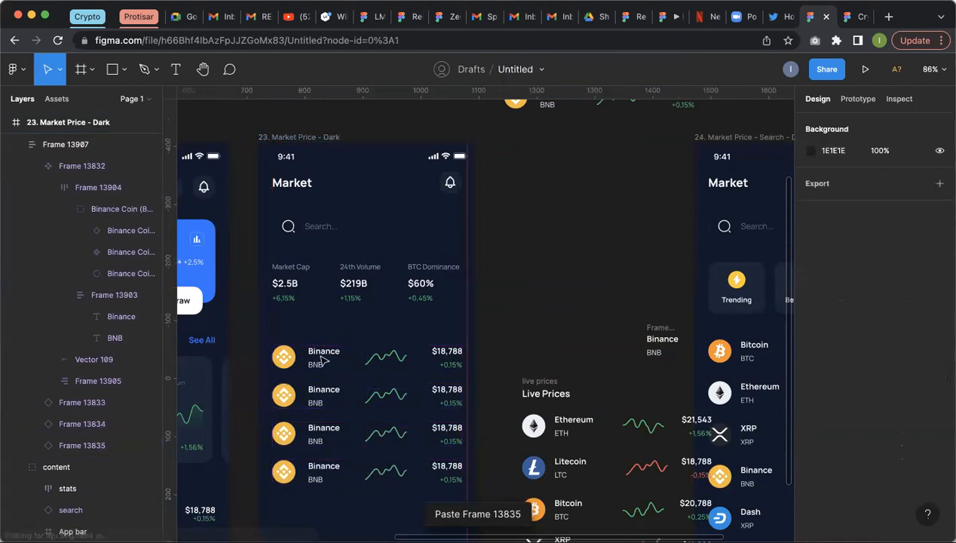
# Step: Move the old coin list down into the gap between the Market Price and Market Price - Search artboards
pyautogui.scroll(-1, 323, 360)
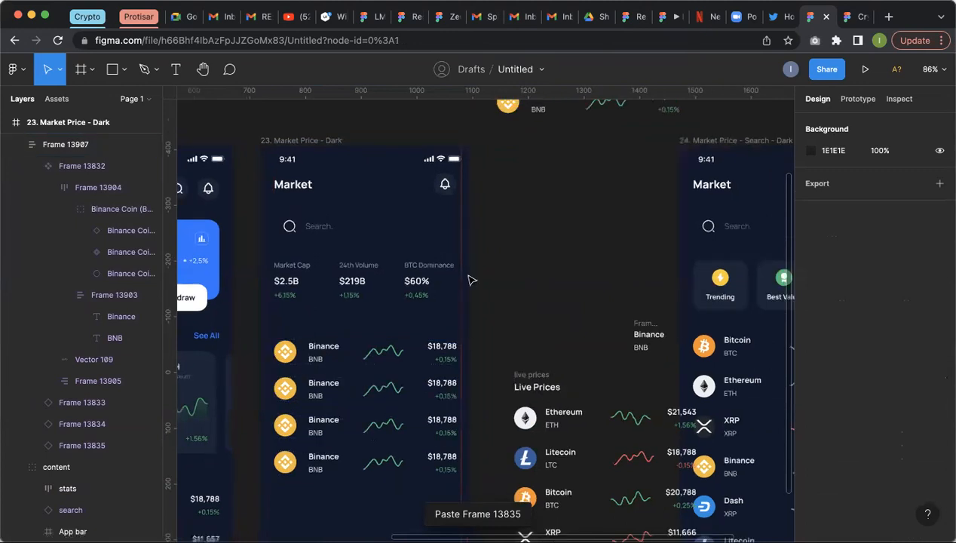
pyautogui.scroll(-1, 489, 325)
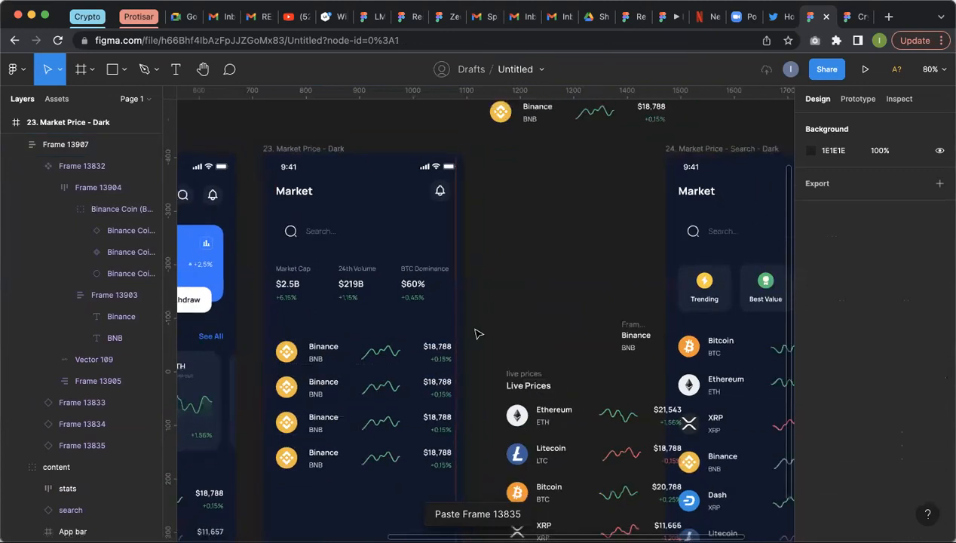
pyautogui.scroll(3, 478, 332)
pyautogui.scroll(-3, 456, 321)
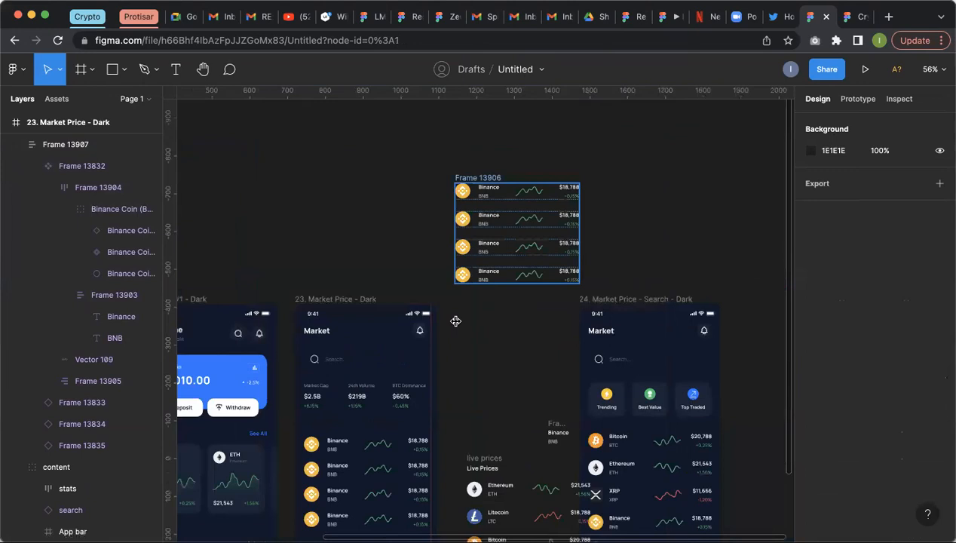
pyautogui.moveTo(471, 193); pyautogui.dragTo(445, 323)
# Step: Reduce the item spacing of the old list's first row to 22 and move that list to about X 1226, Y -550
pyautogui.scroll(5, 281, 361)
pyautogui.doubleClick(445, 323)
pyautogui.moveTo(503, 293); pyautogui.dragTo(537, 278)
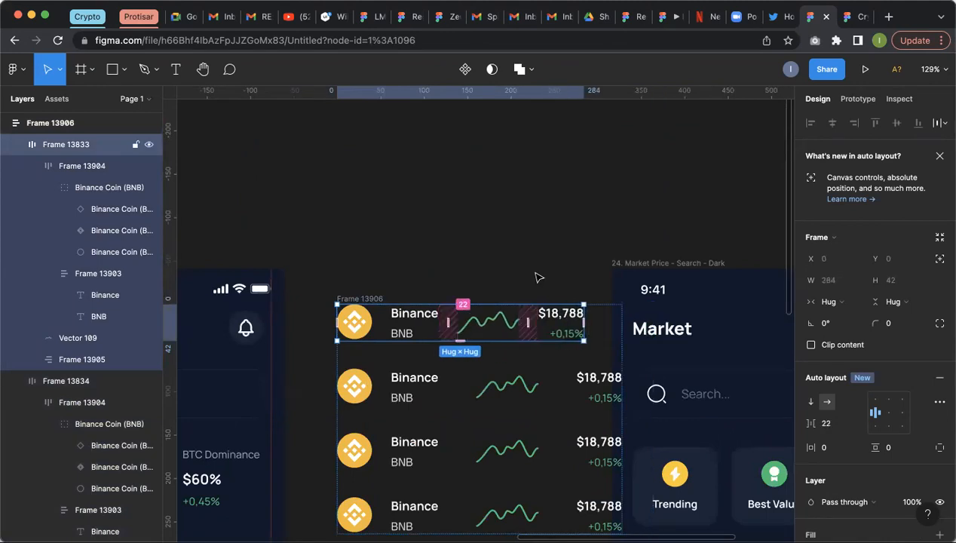
pyautogui.scroll(-3, 536, 273)
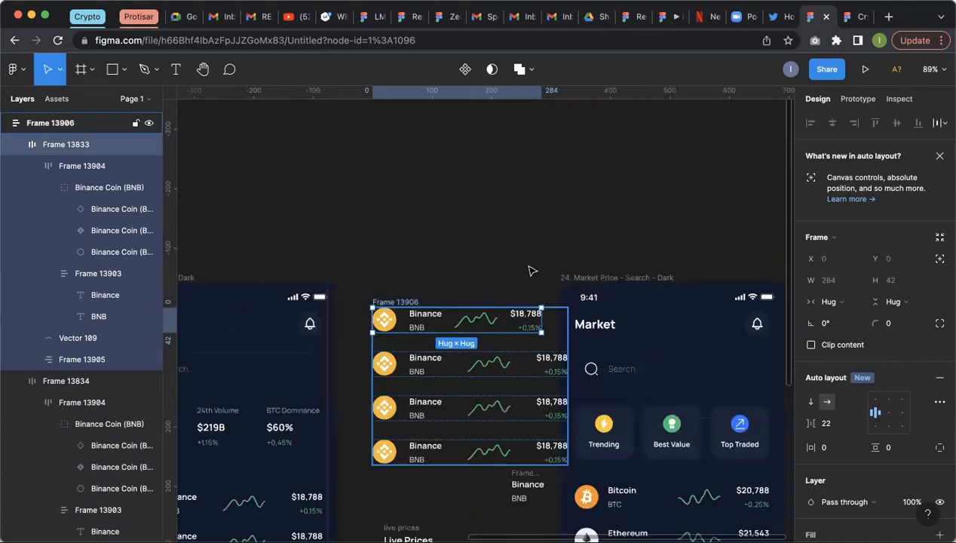
pyautogui.press('super+z')
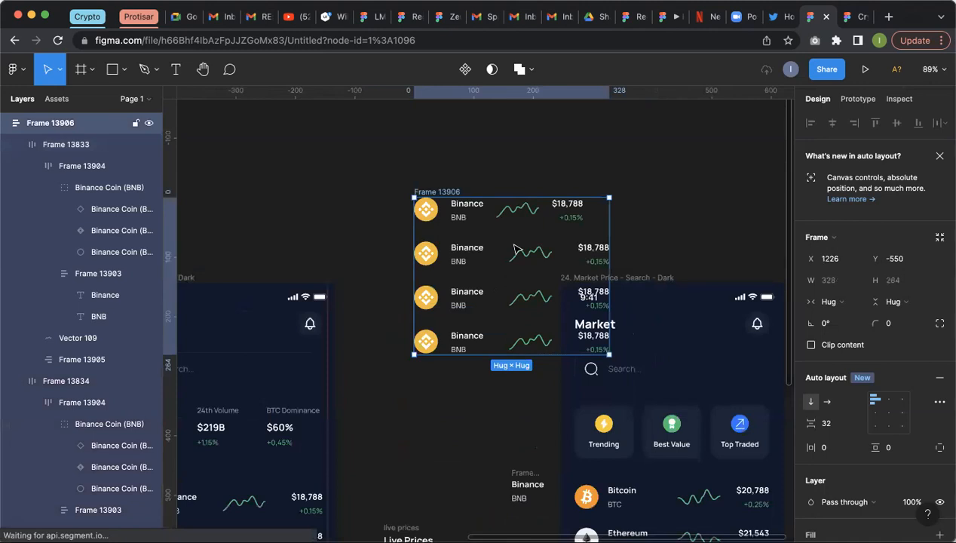
# Step: Take the main component out of the new list and place it on the canvas at about X 1120, Y -203
pyautogui.keyDown('ctrl'); pyautogui.scroll(-5, 516, 250); pyautogui.keyUp('ctrl')
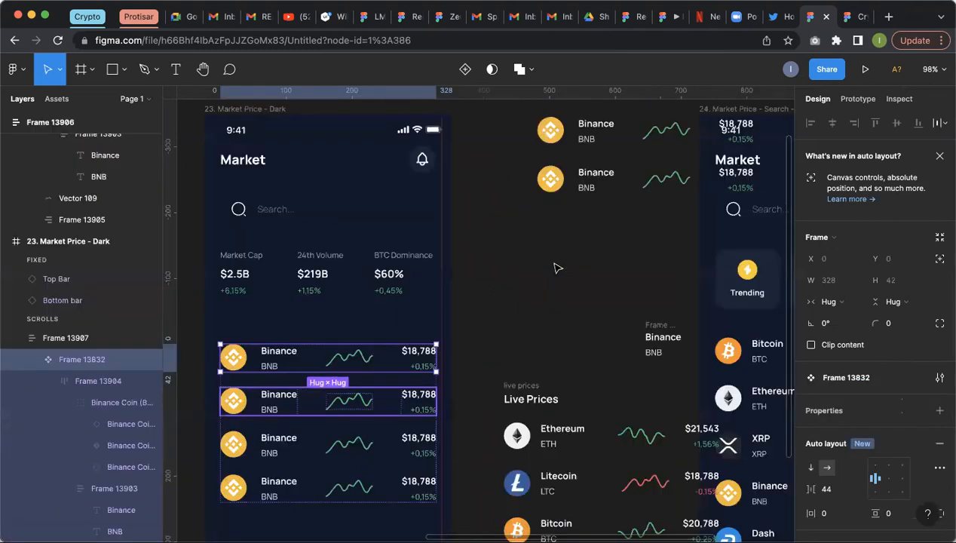
pyautogui.press('super+z')
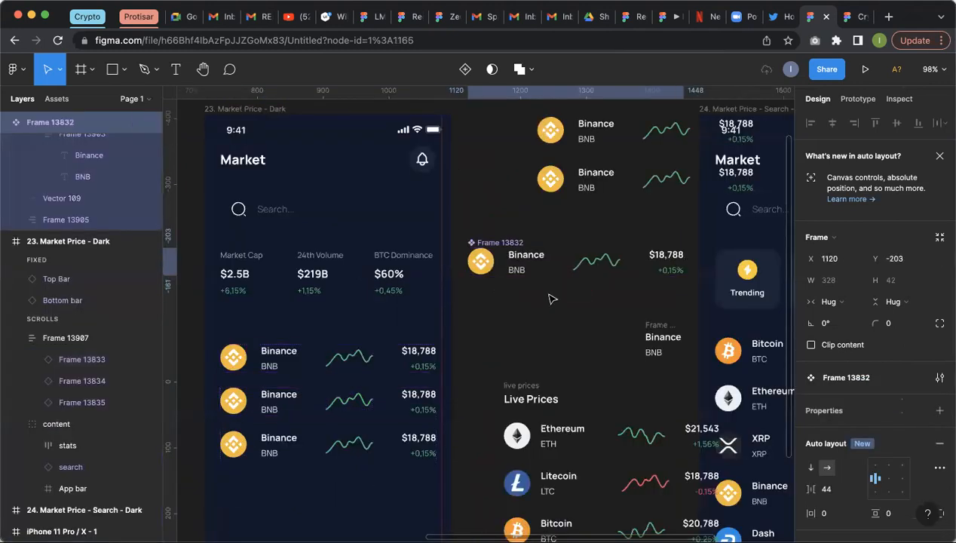
pyautogui.press('super+z')
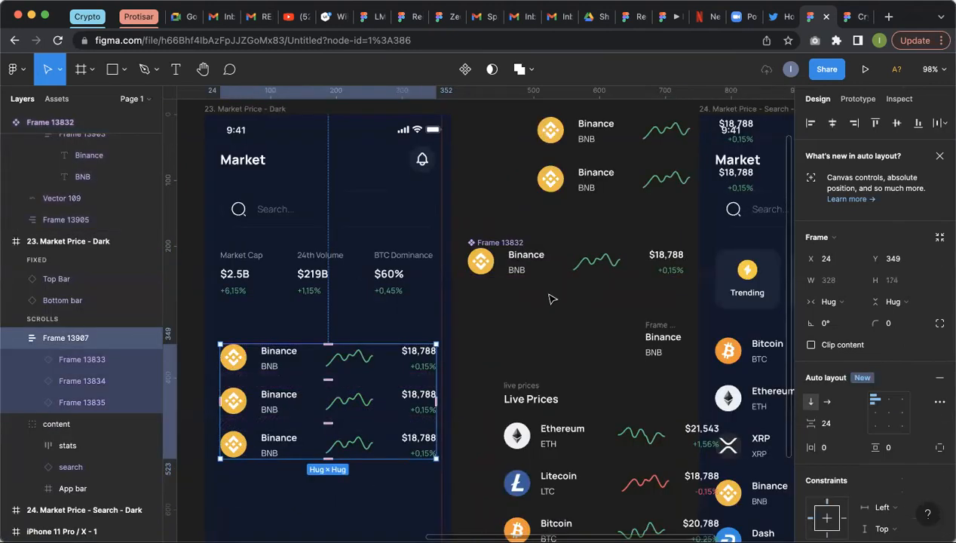
pyautogui.click(553, 271)
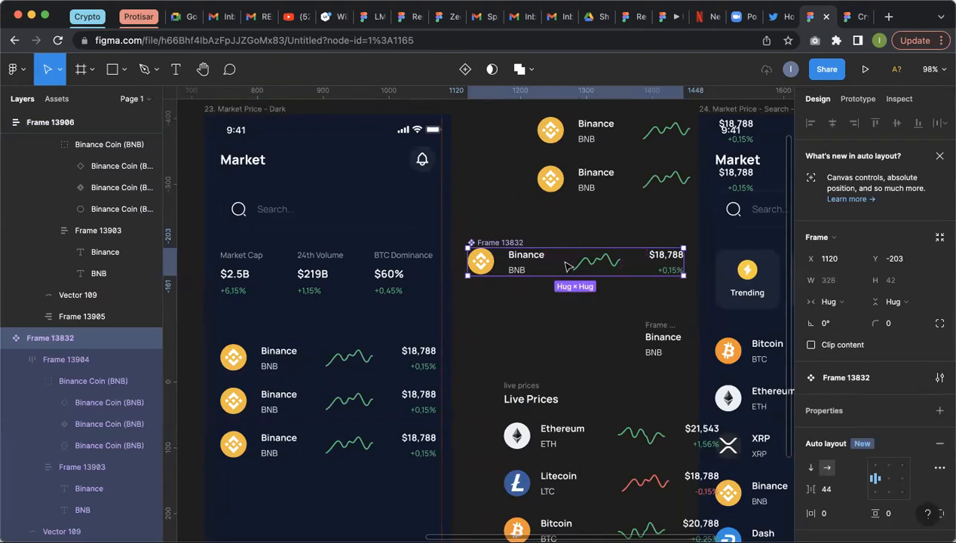
pyautogui.moveTo(560, 261)
pyautogui.click(498, 236)
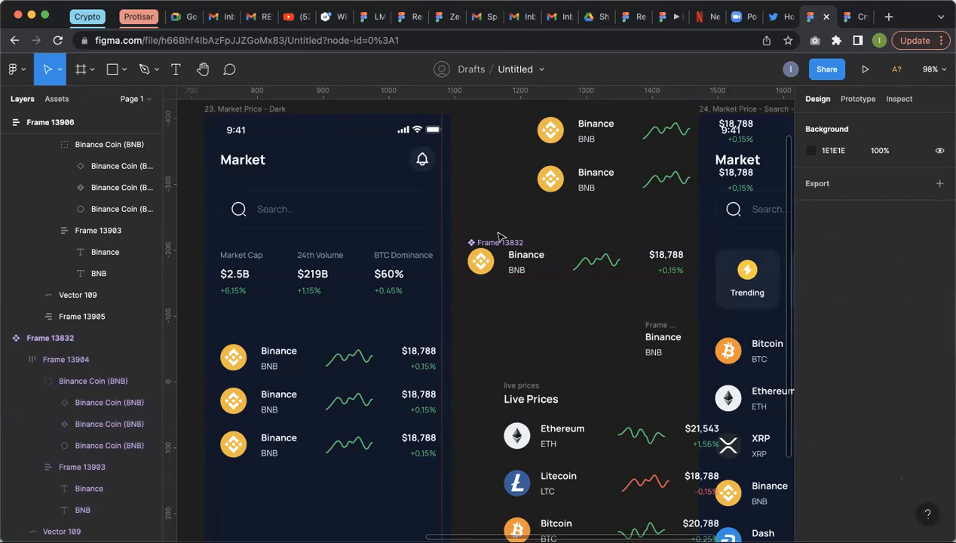
# Step: Move the three-row list out beside the Market Price artboard, and place the main component there with an instance beneath it at X 21, Y 397
pyautogui.moveTo(416, 357); pyautogui.dragTo(661, 356)
pyautogui.moveTo(504, 242); pyautogui.dragTo(293, 391)
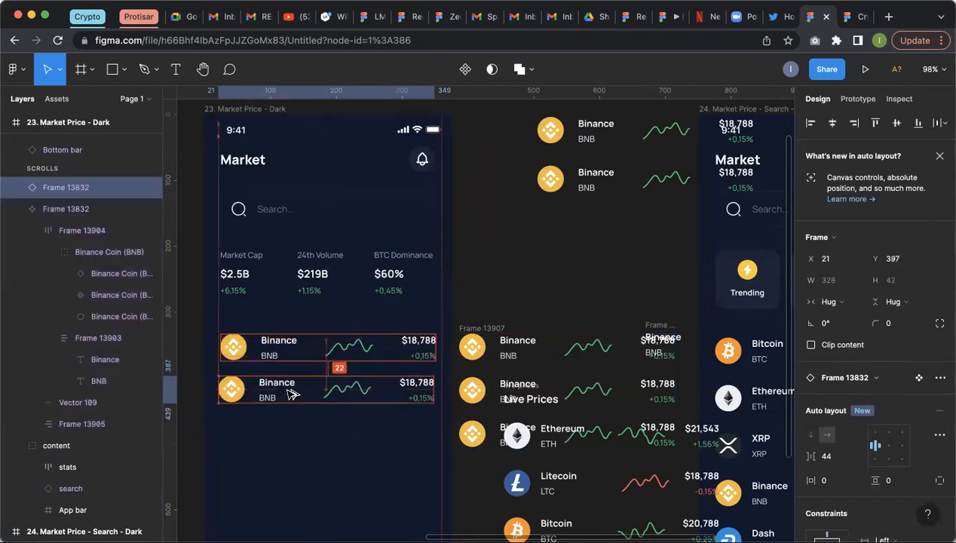
# Step: Wrap the main component and its instance in a vertical auto layout and paste three more instances into it
pyautogui.click(305, 359)
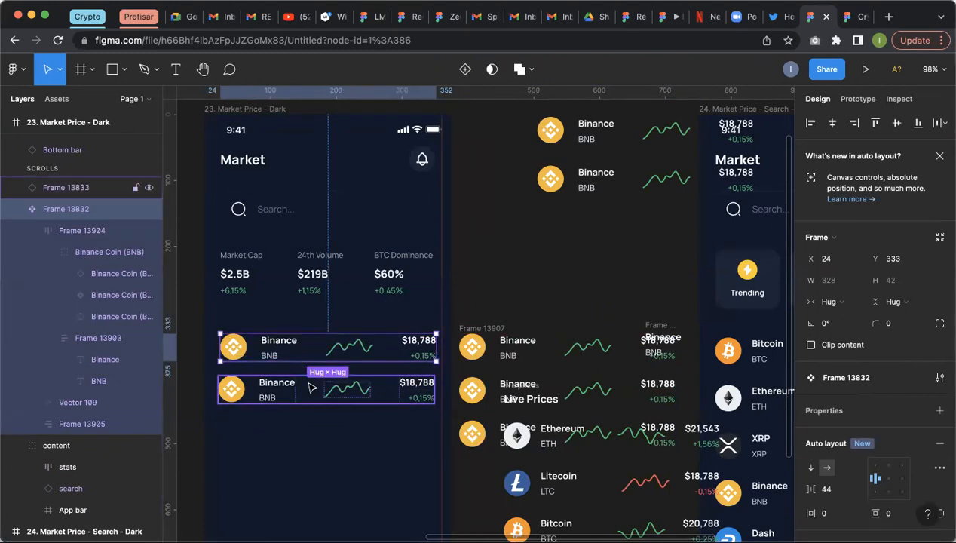
pyautogui.keyDown('shift'); pyautogui.click(311, 386); pyautogui.keyUp('shift')
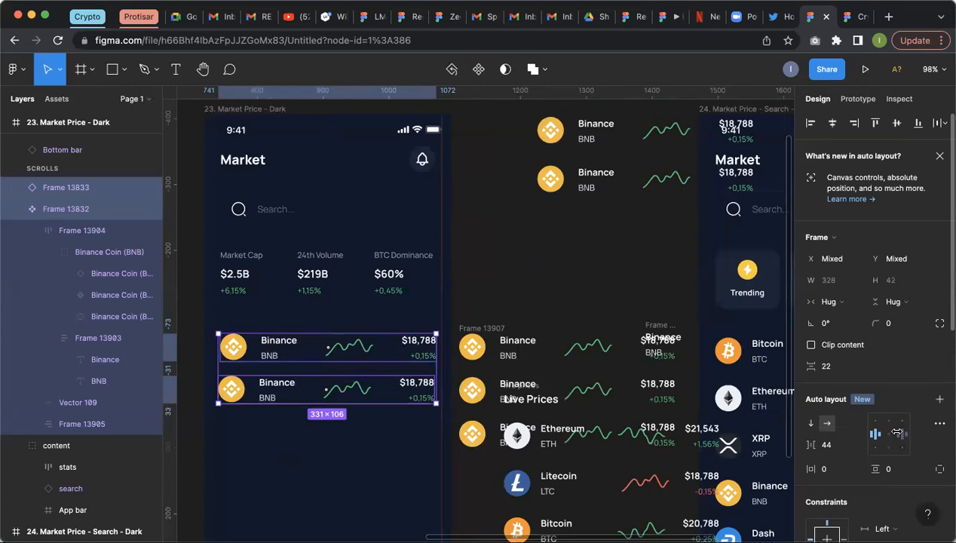
pyautogui.click(940, 401)
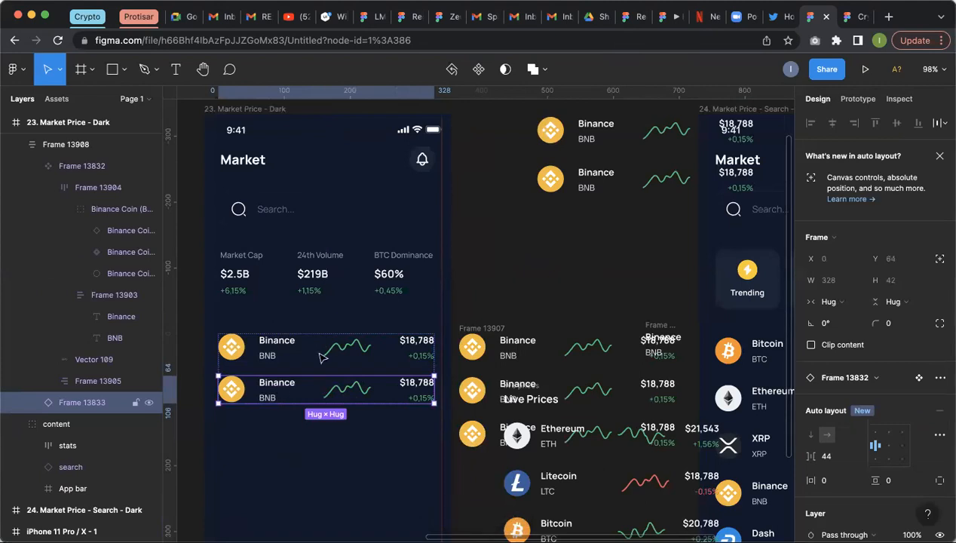
pyautogui.hotkey('ctrl', 'v')
pyautogui.hotkey('ctrl', 'v')
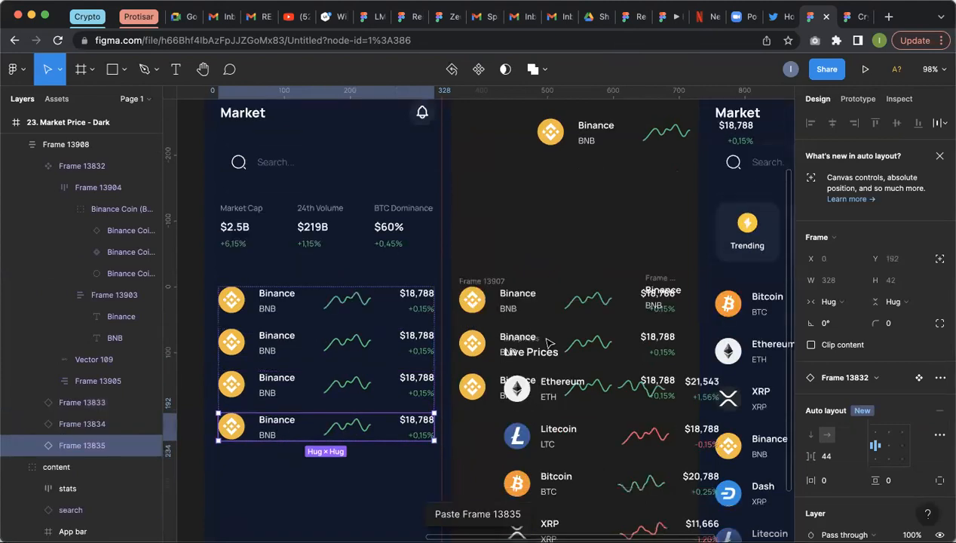
pyautogui.hotkey('ctrl', 'v')
# Step: Take the main component out of the five-row list and place it on the canvas at about X 1127, Y -222
pyautogui.scroll(1, 490, 324)
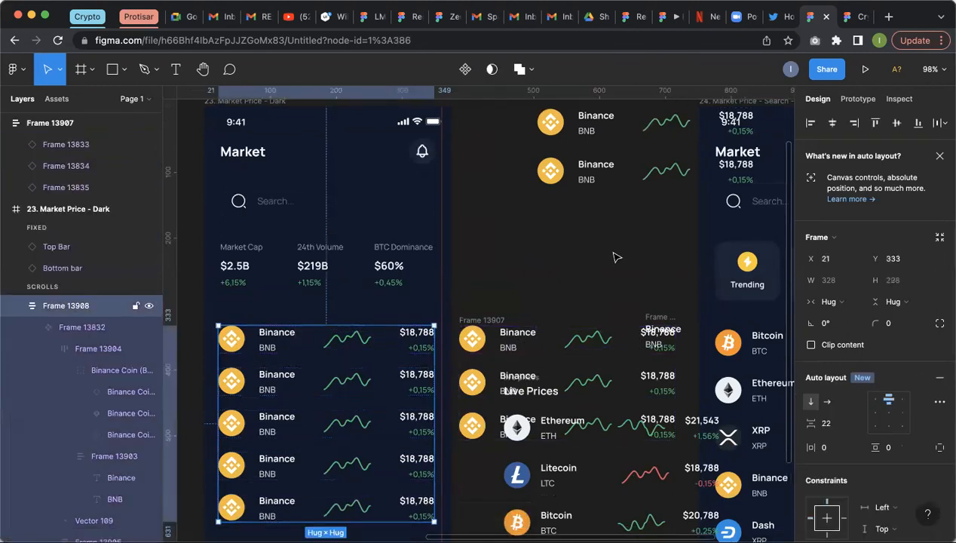
pyautogui.doubleClick(374, 339)
pyautogui.moveTo(374, 339); pyautogui.dragTo(615, 254)
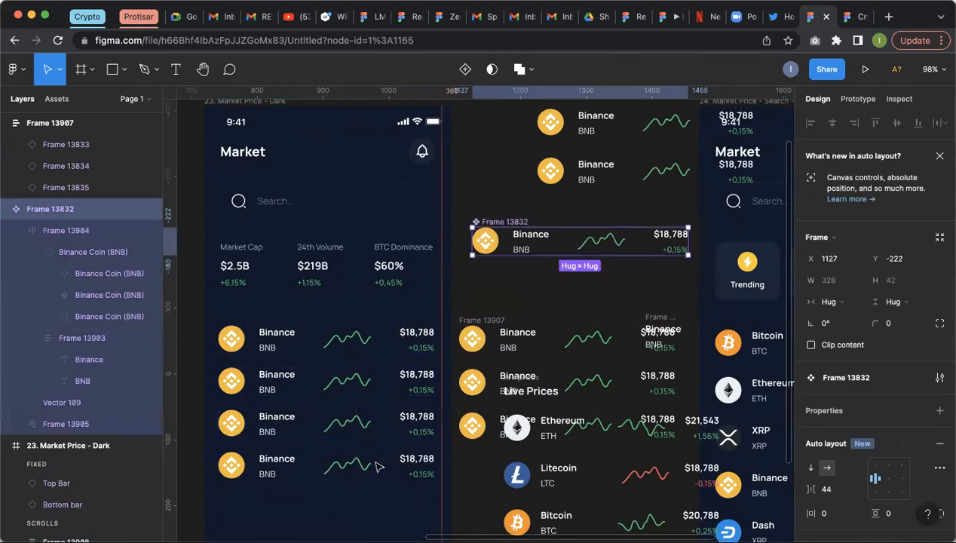
# Step: Step through the coin row instances in the new auto layout list, ending on the first row
pyautogui.click(370, 413)
pyautogui.press('Return')
pyautogui.press('Tab')
pyautogui.press('Tab')
pyautogui.press('Tab')
pyautogui.press('Tab')
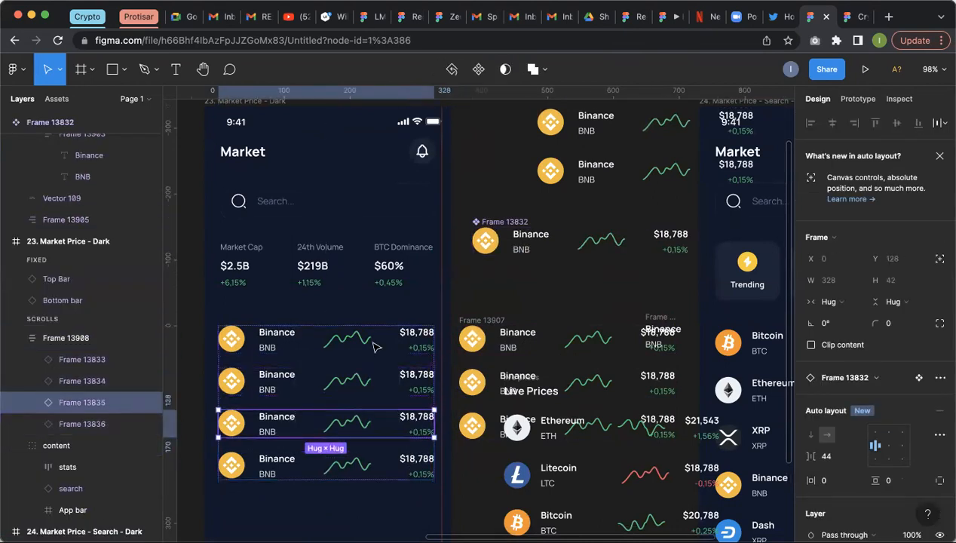
pyautogui.hotkey('shift', 'Tab')
pyautogui.hotkey('shift', 'Tab')
pyautogui.hotkey('shift', 'Tab')
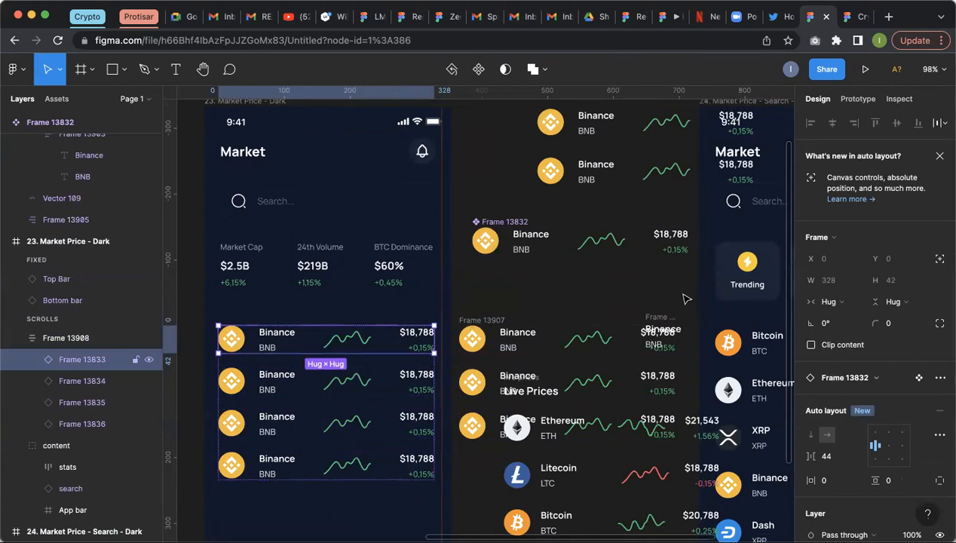
# Step: Shift the main component on the canvas to about X 1117, Y -231
pyautogui.click(527, 243)
pyautogui.scroll(2, 509, 314)
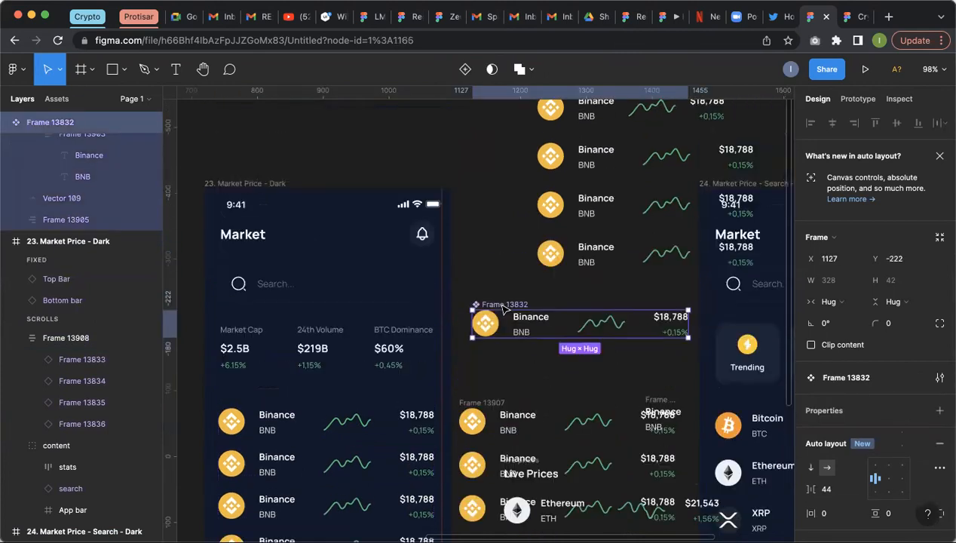
pyautogui.moveTo(584, 330); pyautogui.dragTo(581, 372)
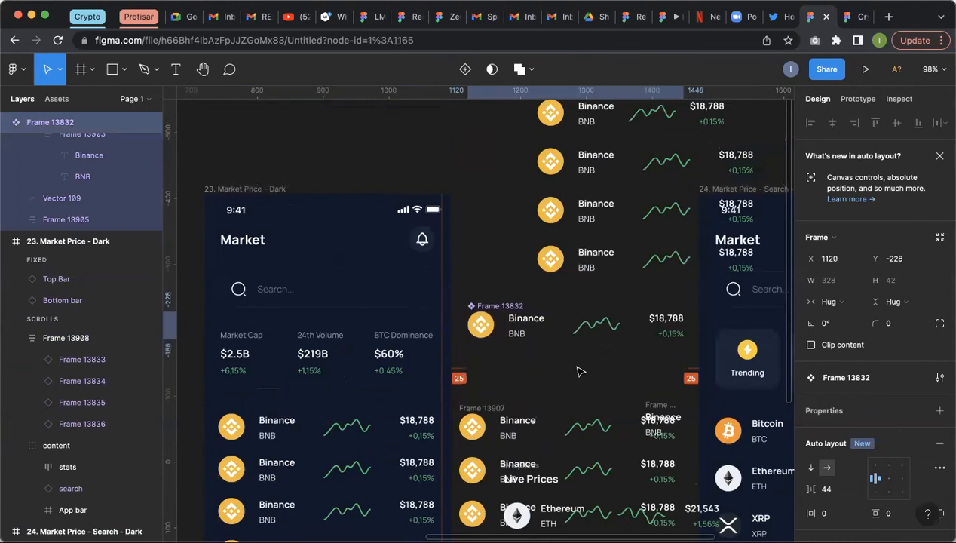
pyautogui.press('Escape')
pyautogui.doubleClick(540, 318)
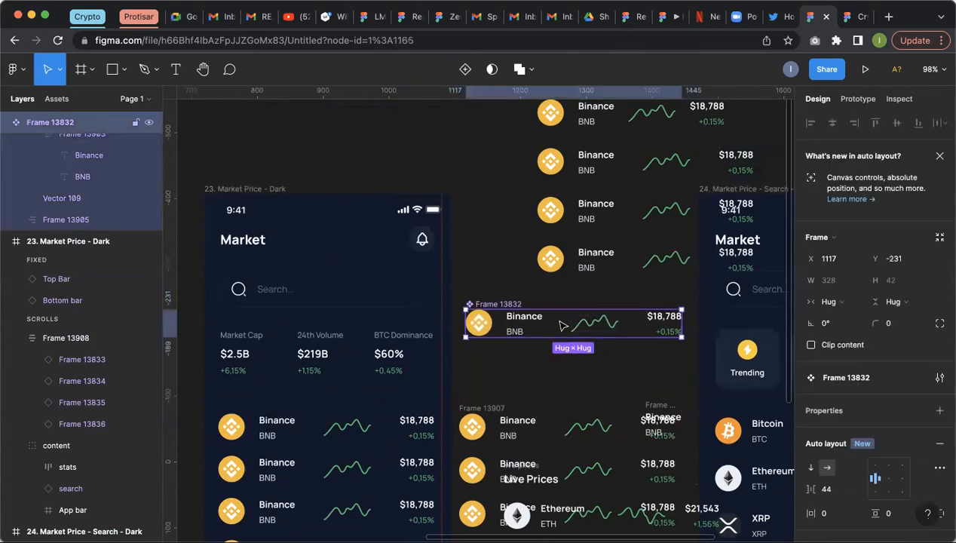
pyautogui.press('Escape')
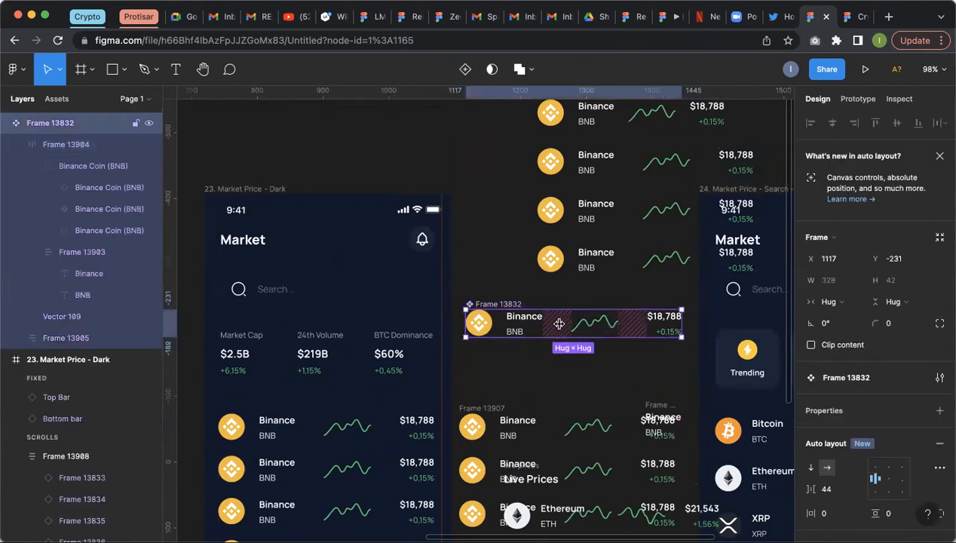
# Step: Reduce the item spacing of the main coin row component to 17
pyautogui.click(573, 311)
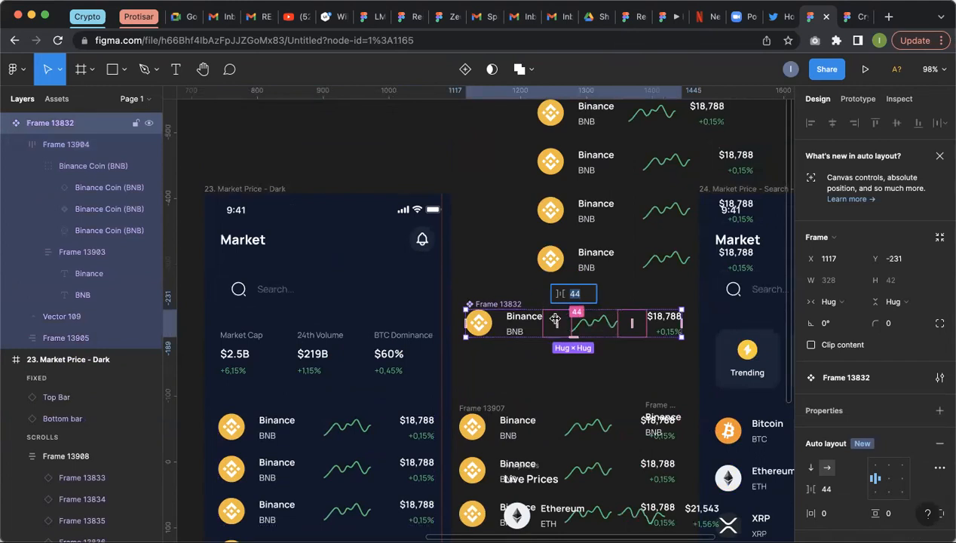
pyautogui.scroll(3, 543, 320)
pyautogui.scroll(3, 543, 322)
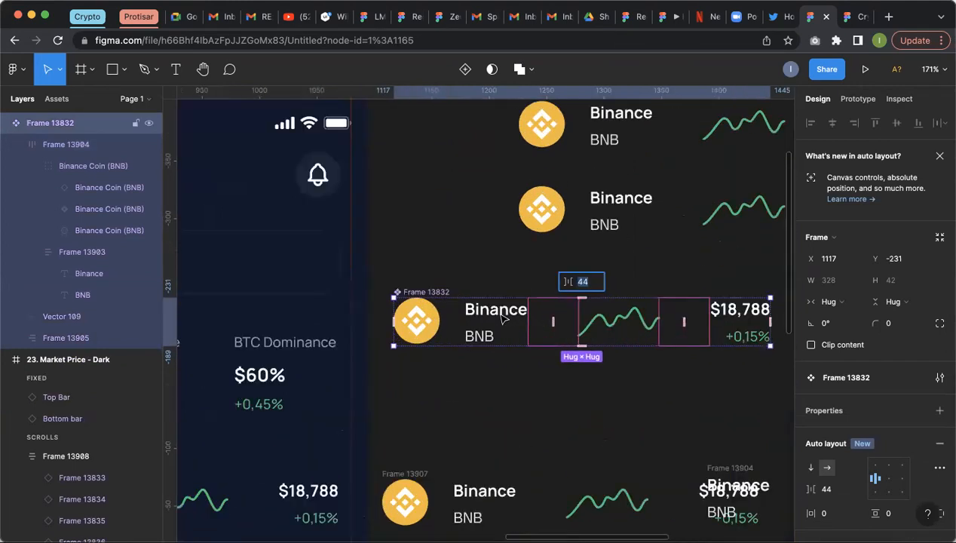
pyautogui.scroll(-3, 548, 346)
pyautogui.scroll(-2, 548, 346)
pyautogui.scroll(-2, 300, 351)
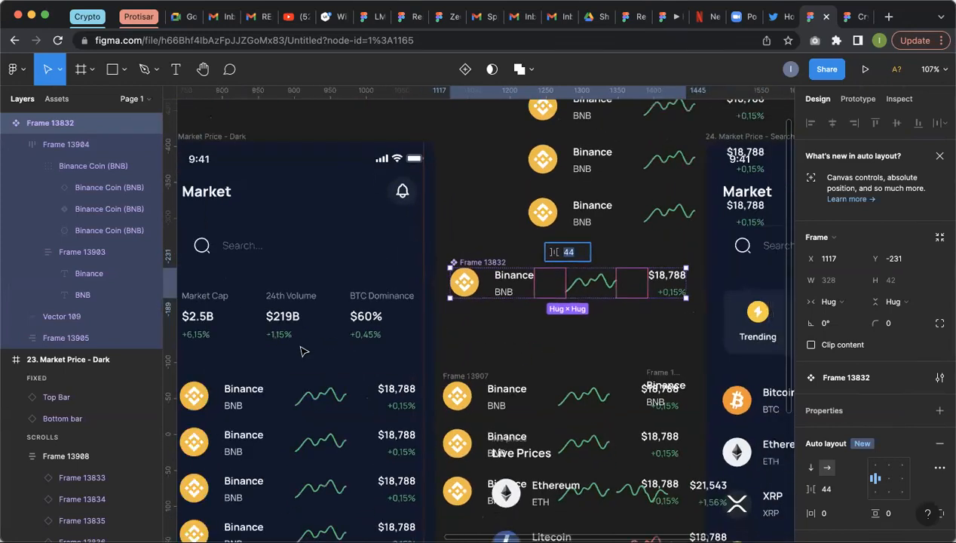
pyautogui.scroll(-2, 300, 351)
pyautogui.click(301, 349)
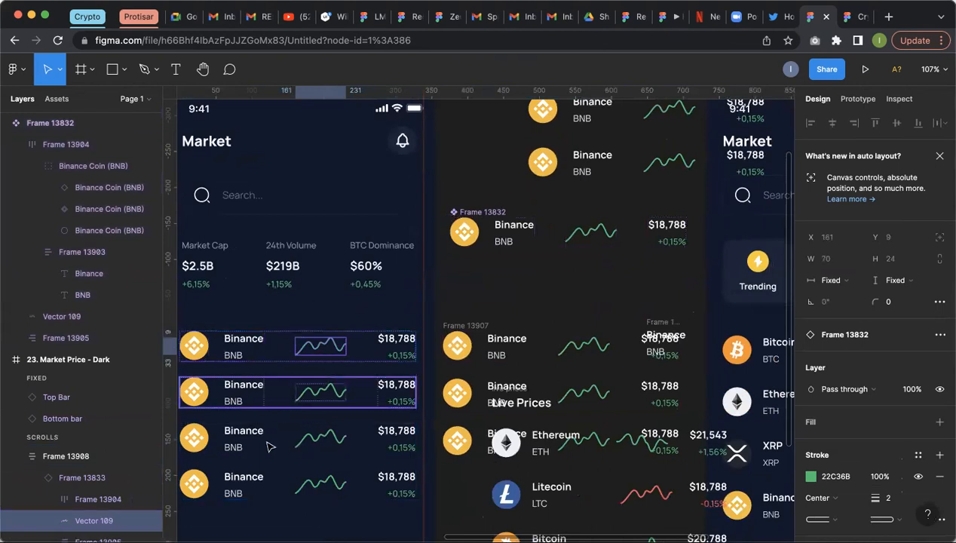
pyautogui.scroll(2, 501, 273)
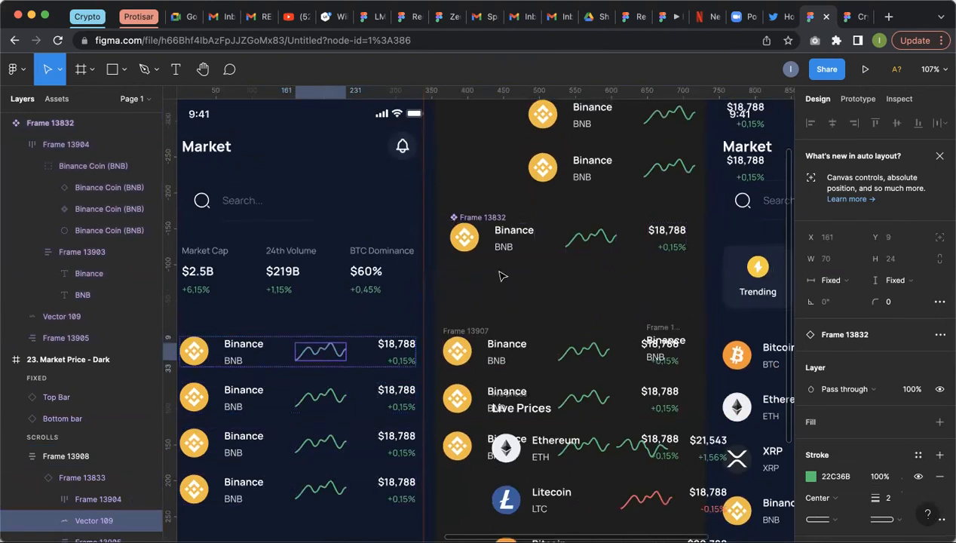
pyautogui.click(513, 270)
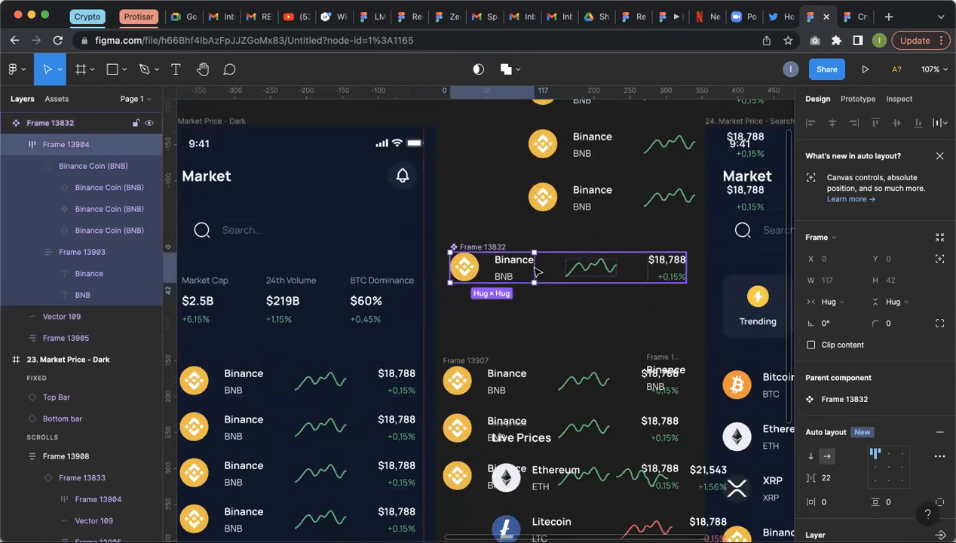
pyautogui.moveTo(545, 266); pyautogui.dragTo(531, 270)
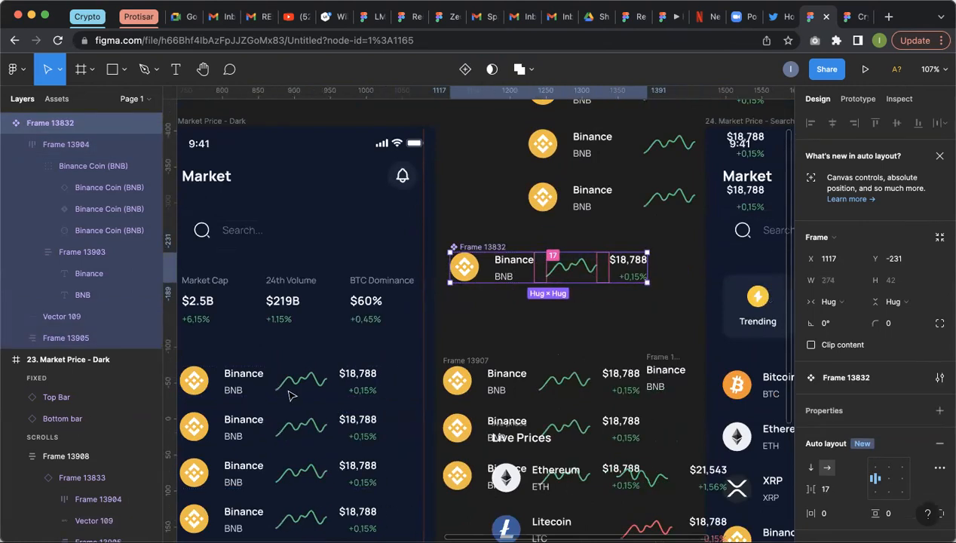
# Step: Widen the item spacing of the main coin row component to 46
pyautogui.scroll(-2, 295, 319)
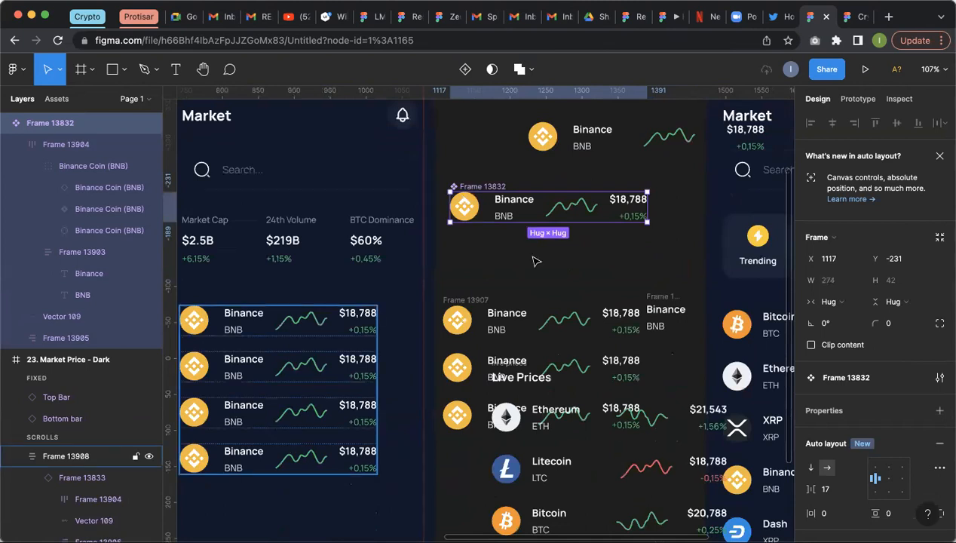
pyautogui.click(551, 205)
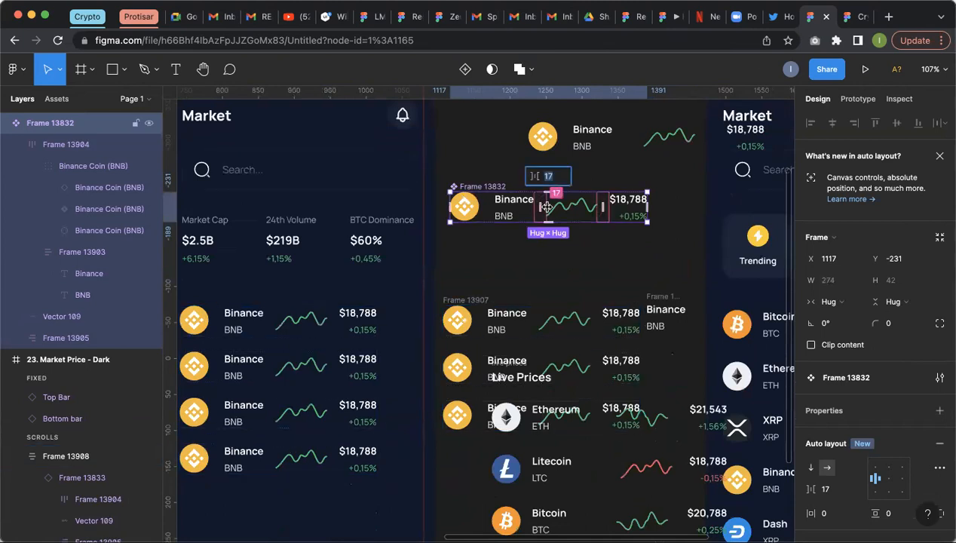
pyautogui.moveTo(549, 206); pyautogui.dragTo(557, 204)
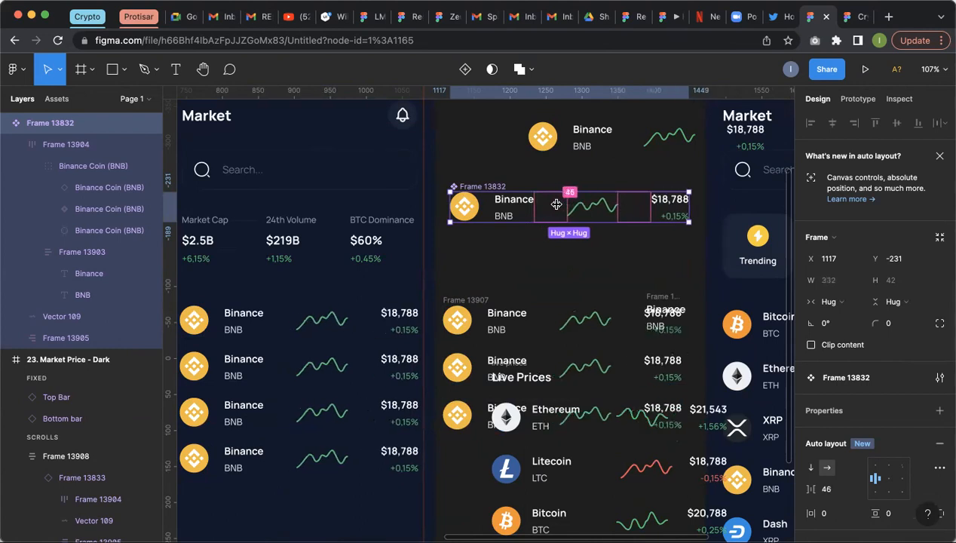
pyautogui.click(521, 245)
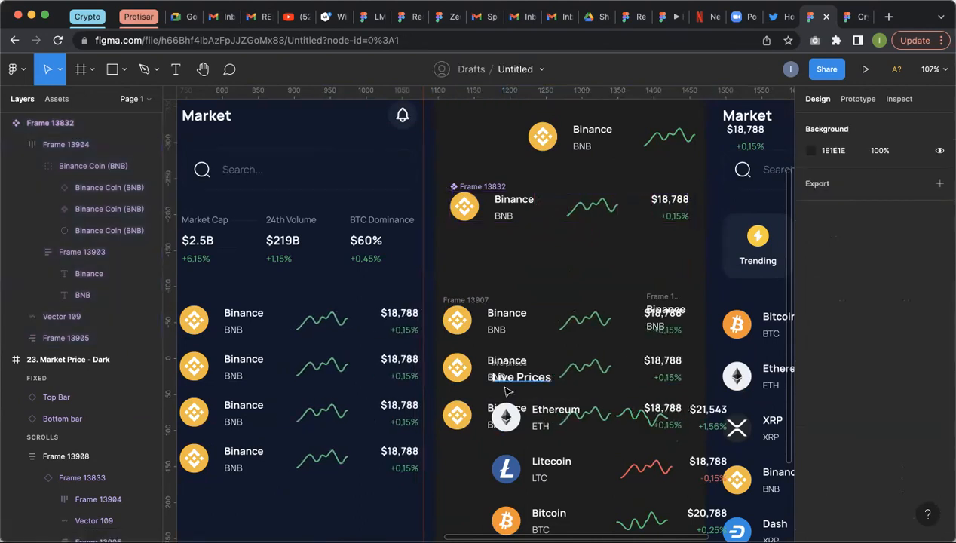
# Step: Move the main component above the artboards to about X 1197, Y -869
pyautogui.scroll(2, 507, 391)
pyautogui.scroll(2, 507, 392)
pyautogui.scroll(-3, 486, 331)
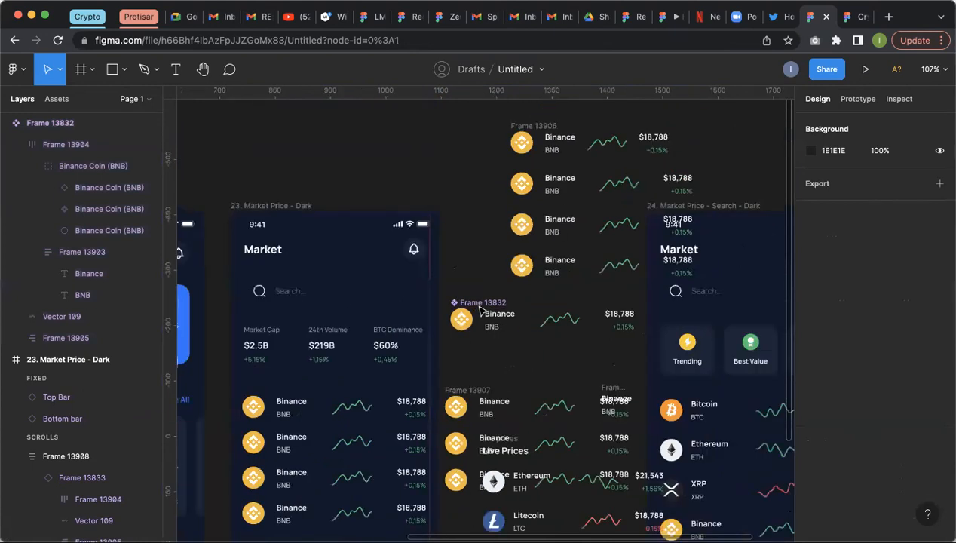
pyautogui.moveTo(483, 328); pyautogui.dragTo(553, 89)
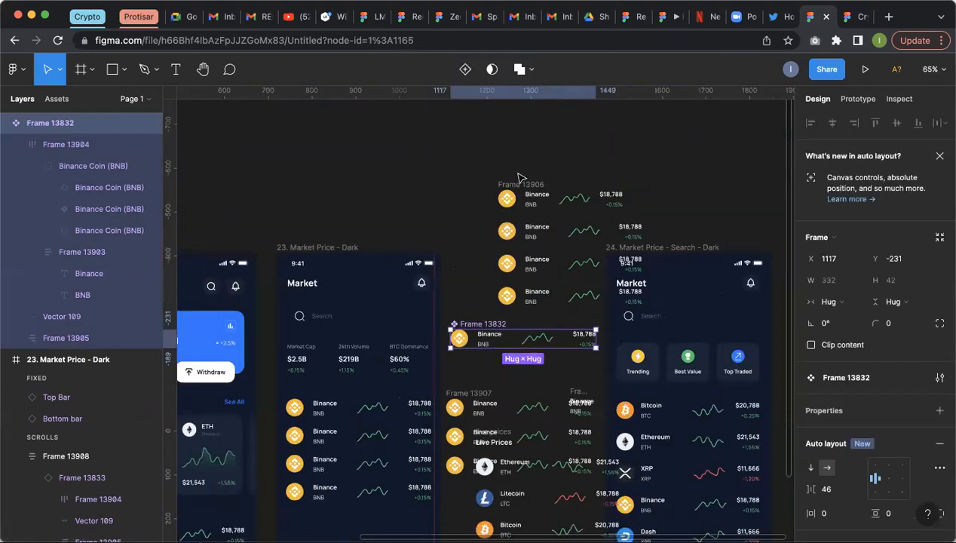
# Step: Review the available instance options for the first coin row in the Market Price list
pyautogui.scroll(-5, 411, 254)
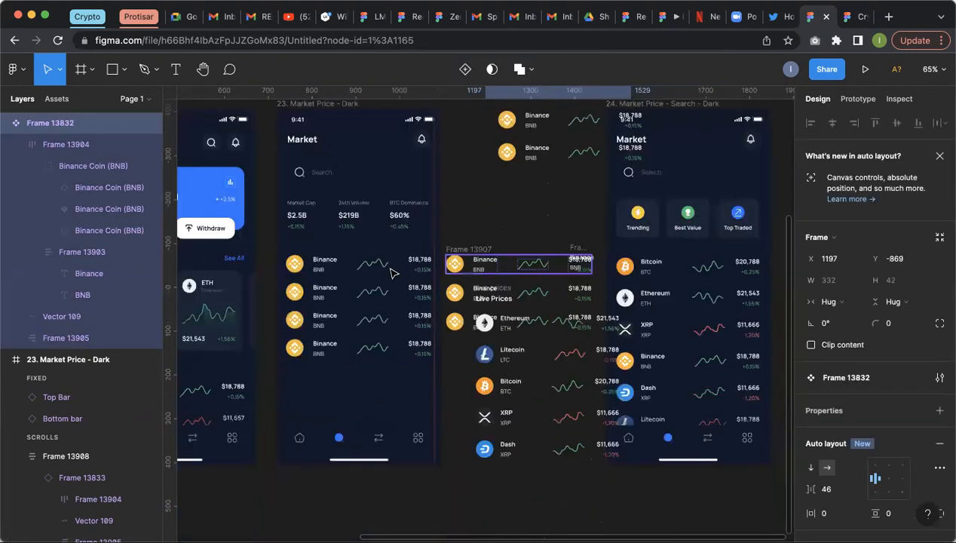
pyautogui.doubleClick(380, 267)
pyautogui.scroll(3, 379, 267)
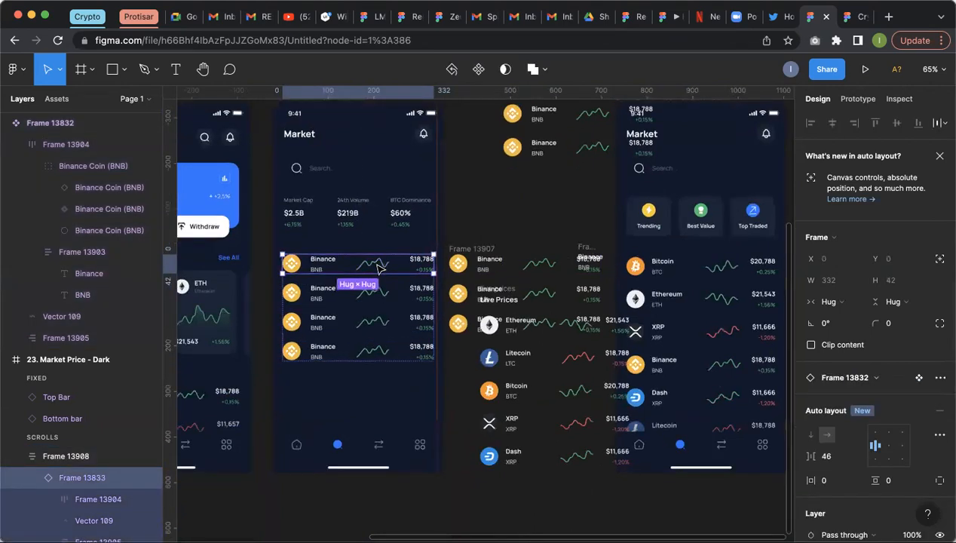
pyautogui.scroll(1, 379, 267)
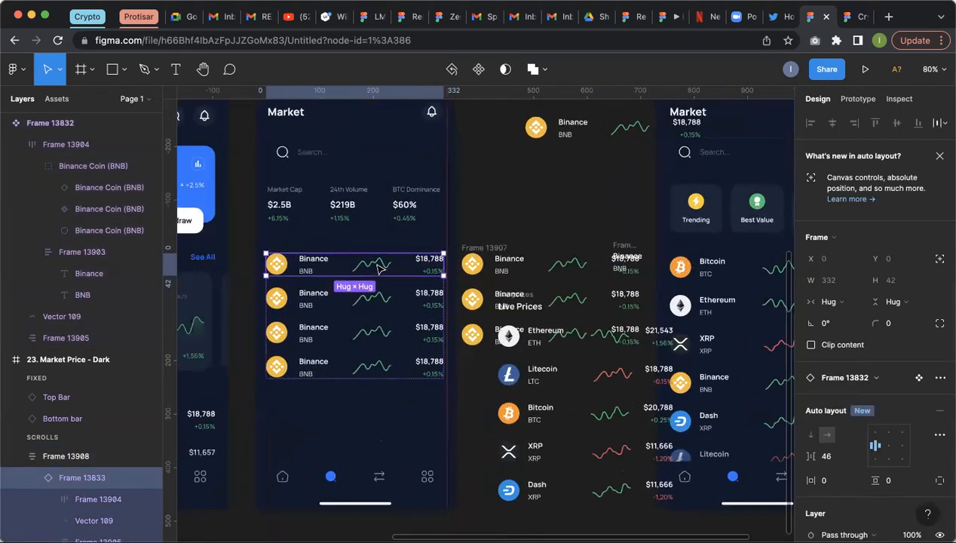
pyautogui.scroll(1, 379, 267)
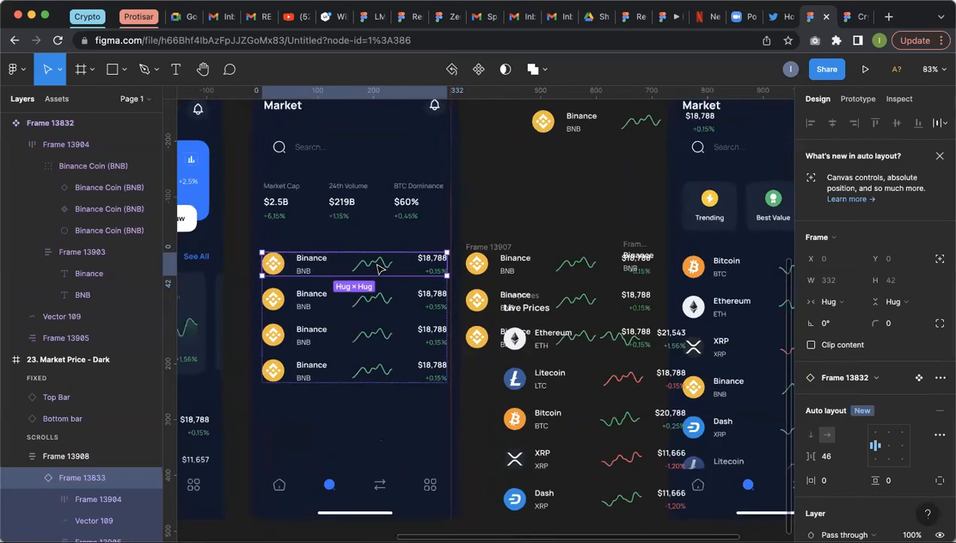
pyautogui.rightClick(378, 267)
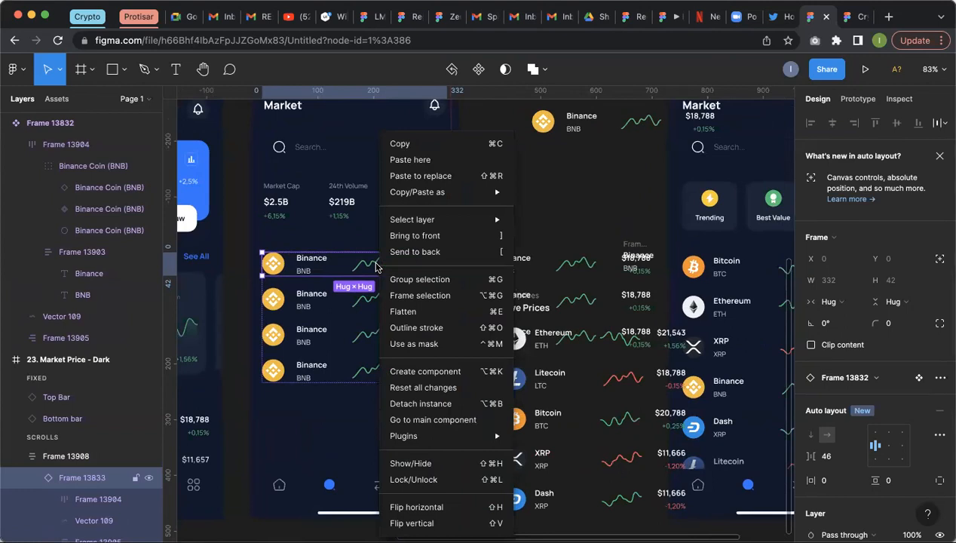
pyautogui.click(567, 191)
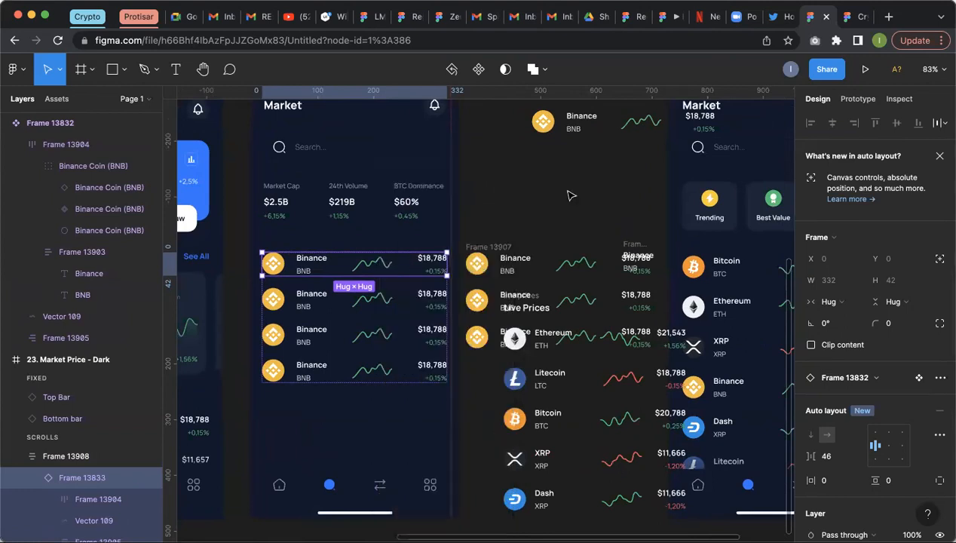
# Step: Copy the Binance coin icon out of the main coin row component onto the empty canvas at about X 1313, Y -1090
pyautogui.scroll(3, 435, 315)
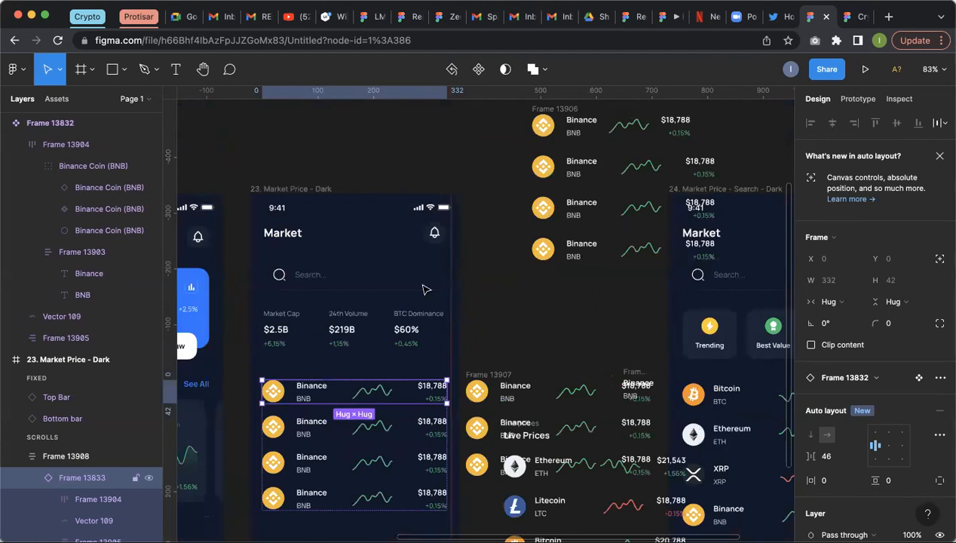
pyautogui.scroll(-5, 365, 396)
pyautogui.scroll(5, 407, 195)
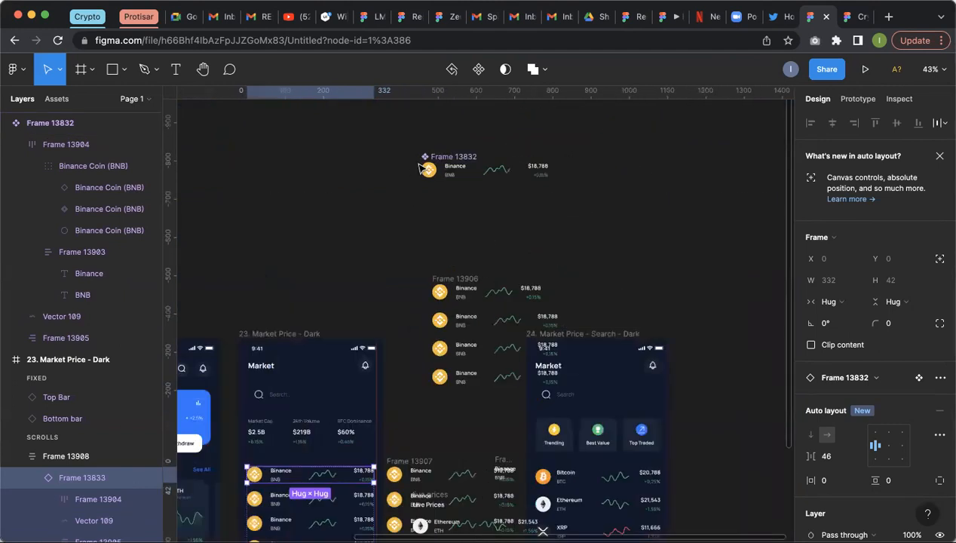
pyautogui.scroll(5, 441, 208)
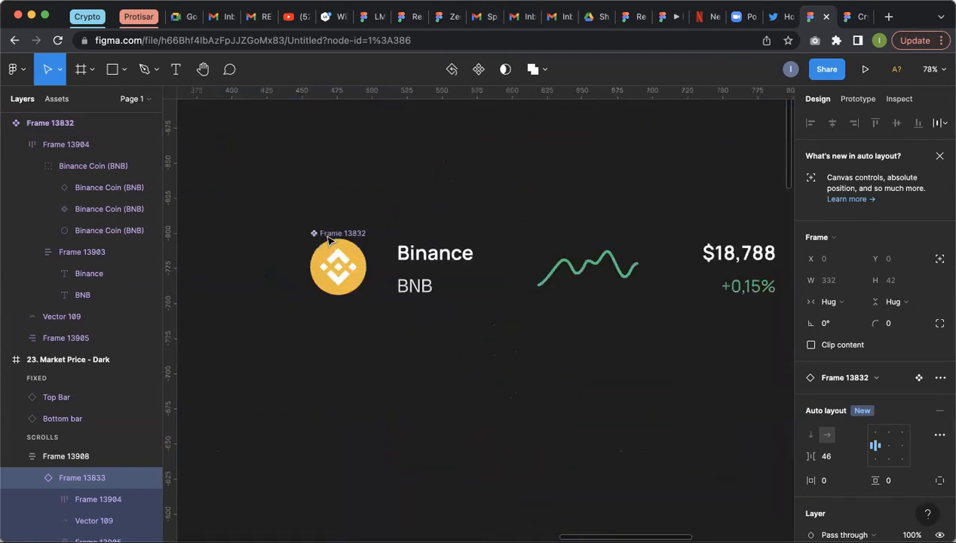
pyautogui.scroll(-1, 330, 241)
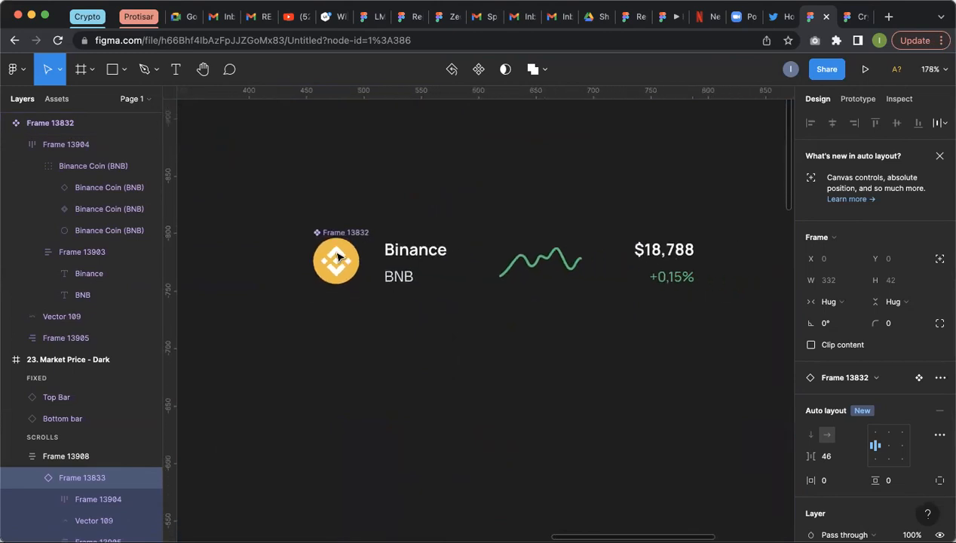
pyautogui.doubleClick(337, 258)
pyautogui.doubleClick(337, 258)
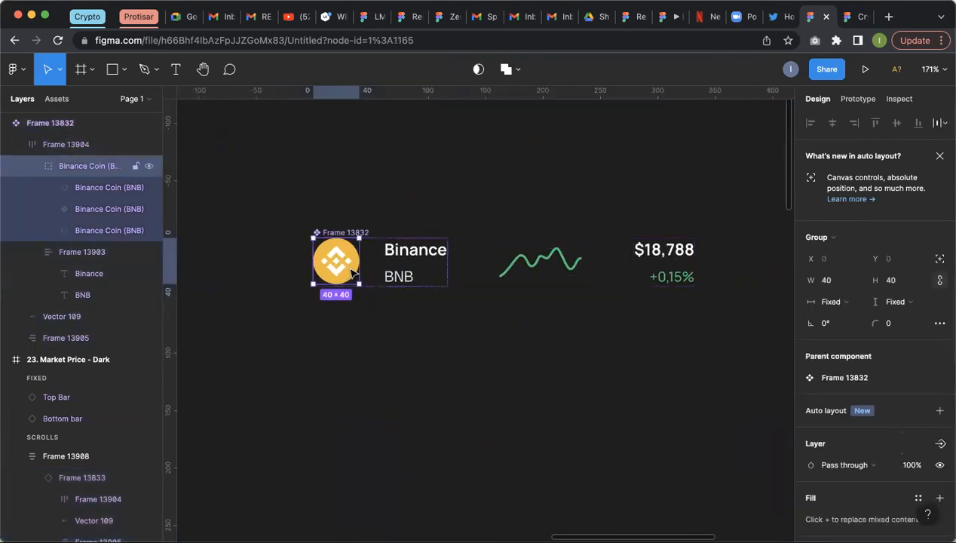
pyautogui.scroll(3, 335, 326)
pyautogui.scroll(-2, 335, 327)
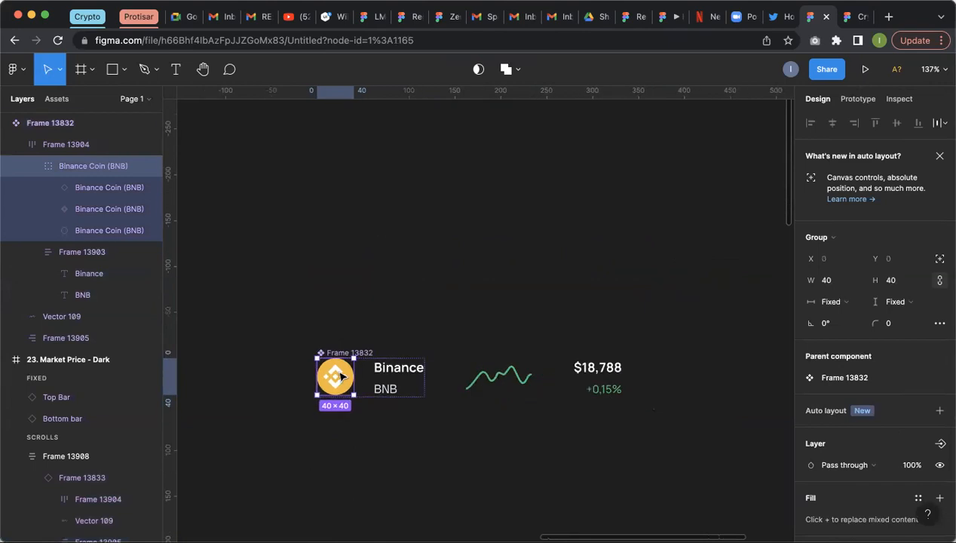
pyautogui.moveTo(341, 377); pyautogui.dragTo(446, 177)
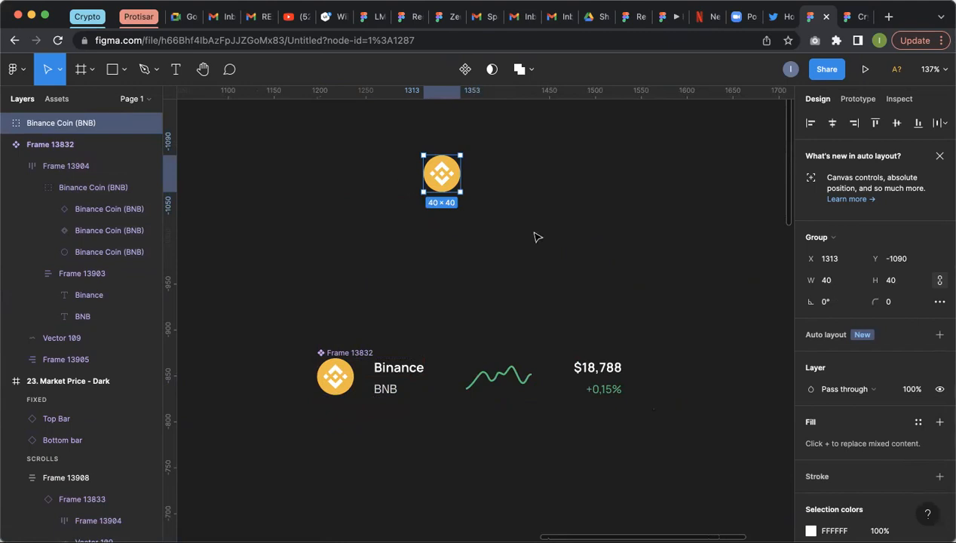
# Step: Duplicate the main coin row component as an instance directly beneath it with a gap of about 32
pyautogui.scroll(-3, 535, 238)
pyautogui.click(427, 310)
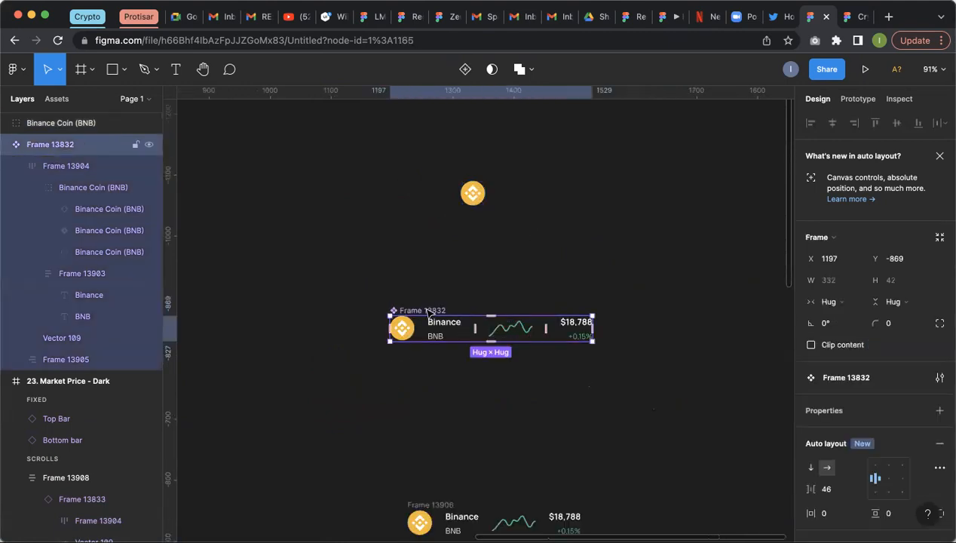
pyautogui.moveTo(427, 310); pyautogui.dragTo(275, 223)
pyautogui.moveTo(399, 293); pyautogui.dragTo(435, 357)
pyautogui.click(491, 258)
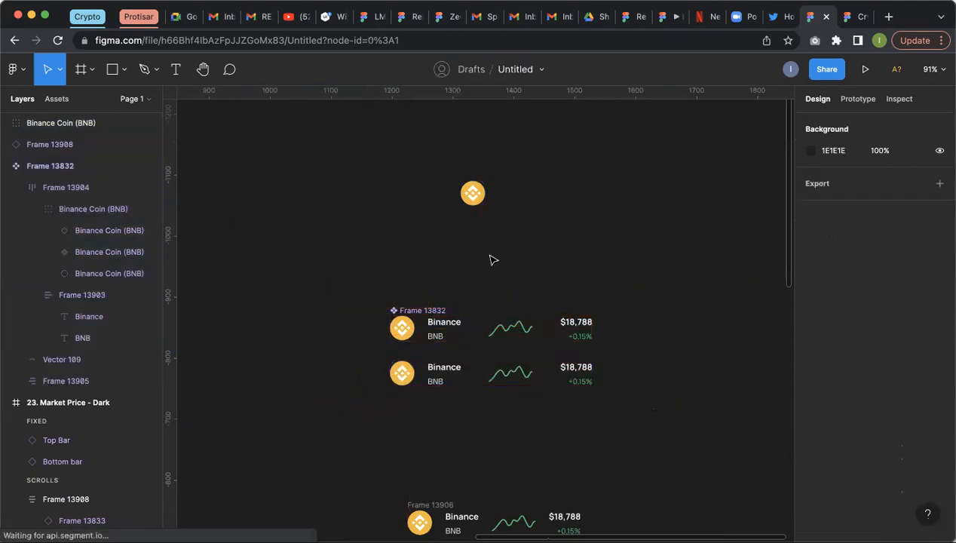
# Step: Combine the main coin row component and the instance below it in one vertical auto layout
pyautogui.click(443, 320)
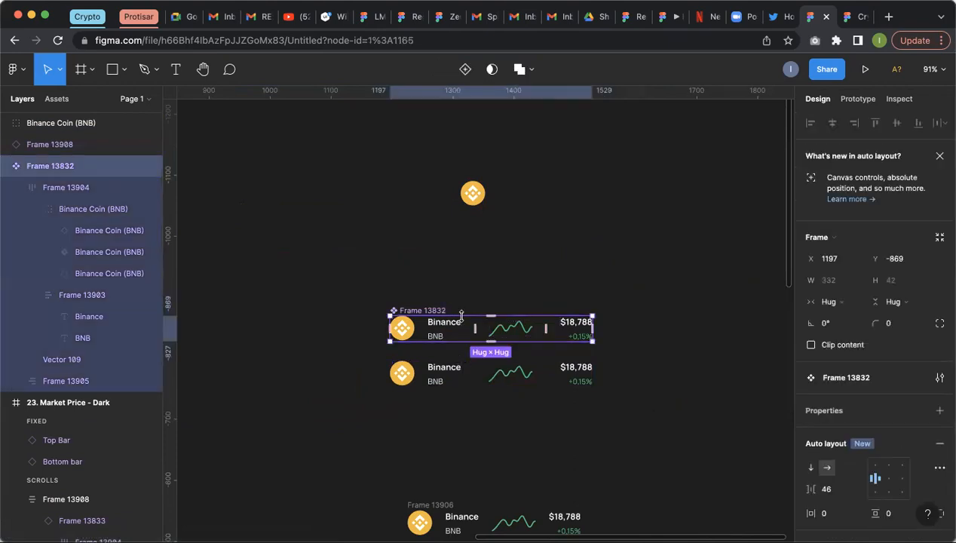
pyautogui.keyDown('shift'); pyautogui.click(453, 367); pyautogui.keyUp('shift')
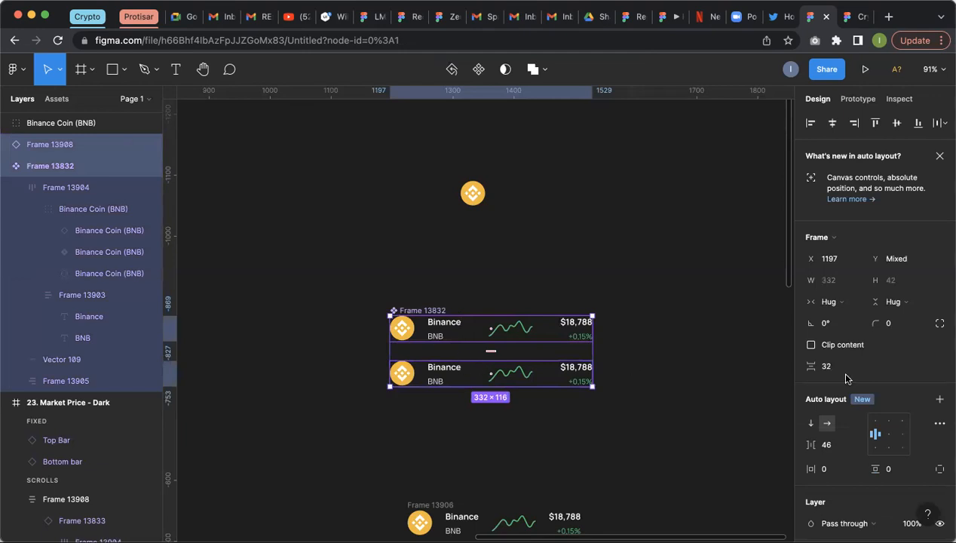
pyautogui.click(939, 400)
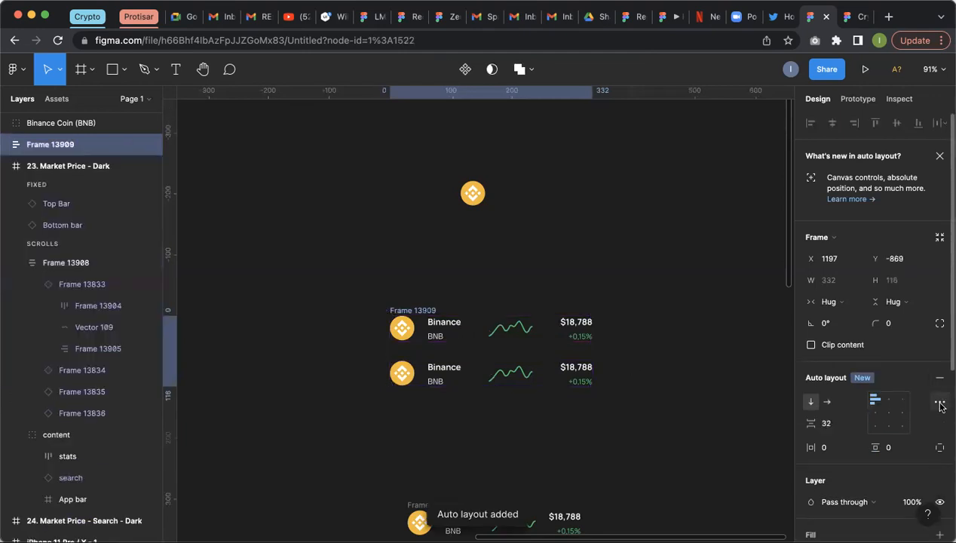
# Step: Add three more coin row instances to the new auto layout frame
pyautogui.click(555, 355)
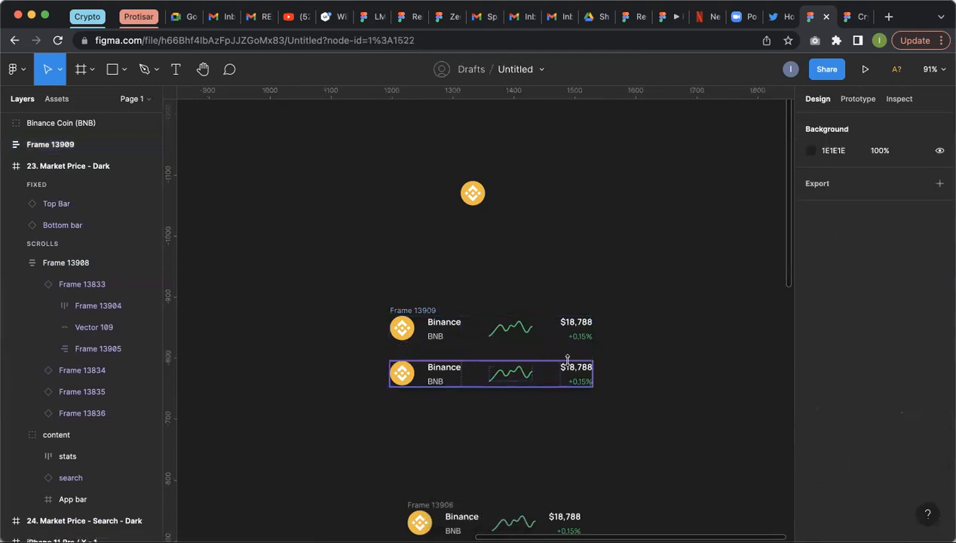
pyautogui.click(567, 361)
pyautogui.scroll(-1, 545, 258)
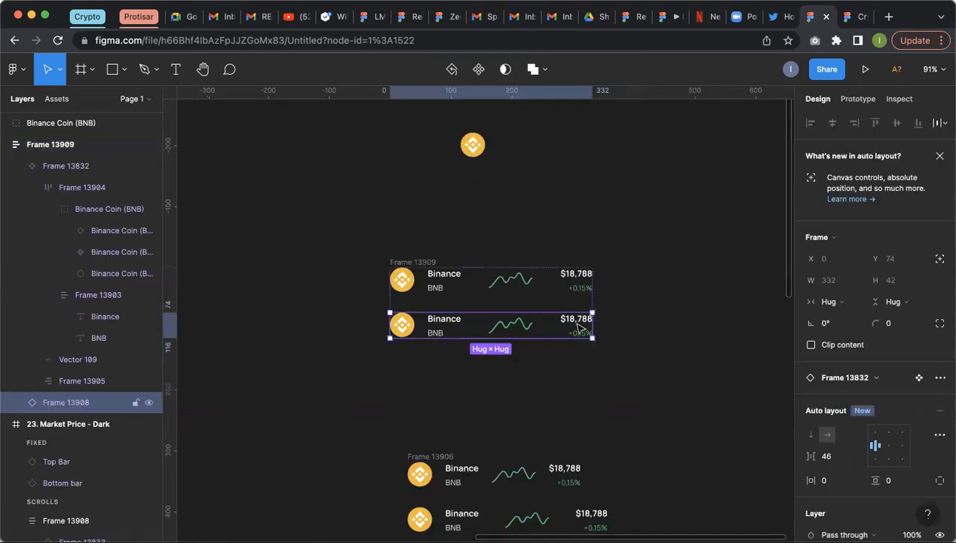
pyautogui.click(433, 263)
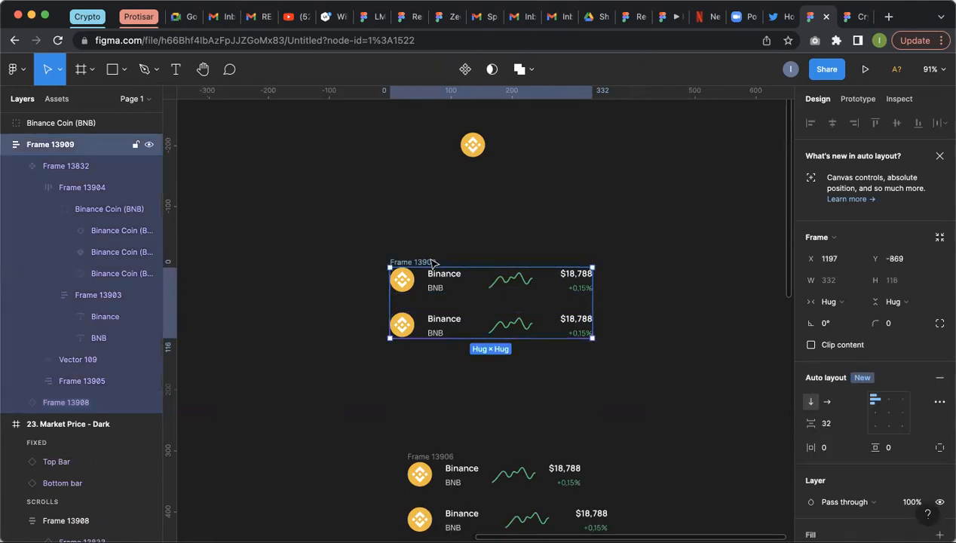
pyautogui.click(495, 326)
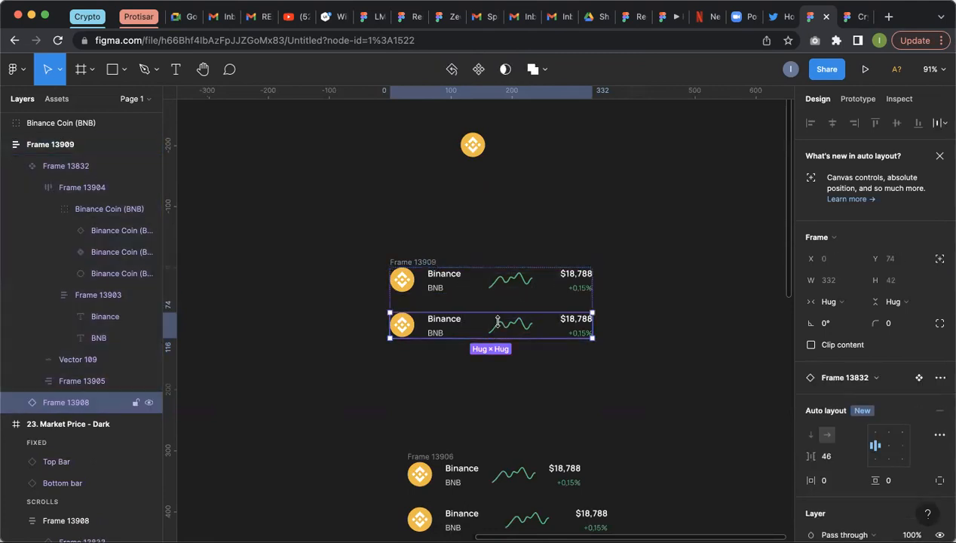
pyautogui.press('super+v')
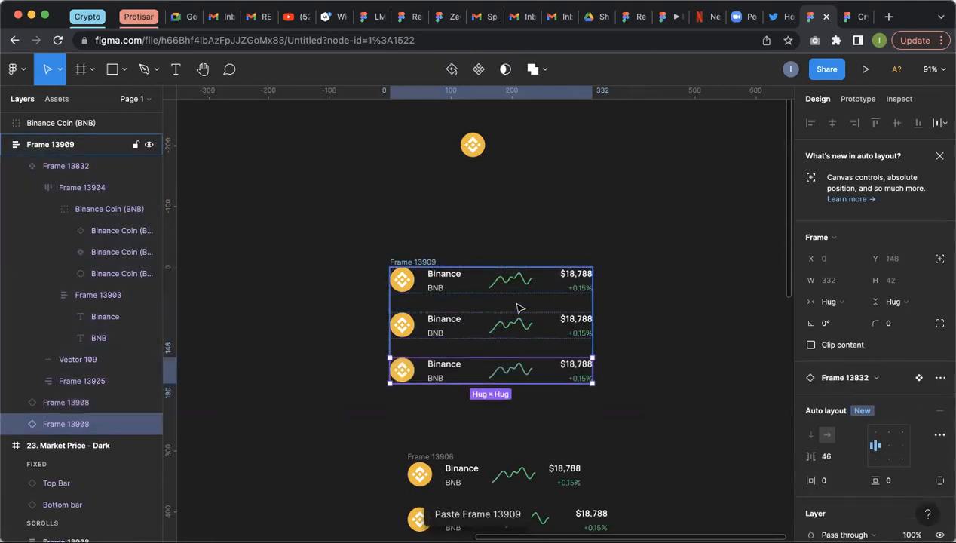
pyautogui.press('super+v')
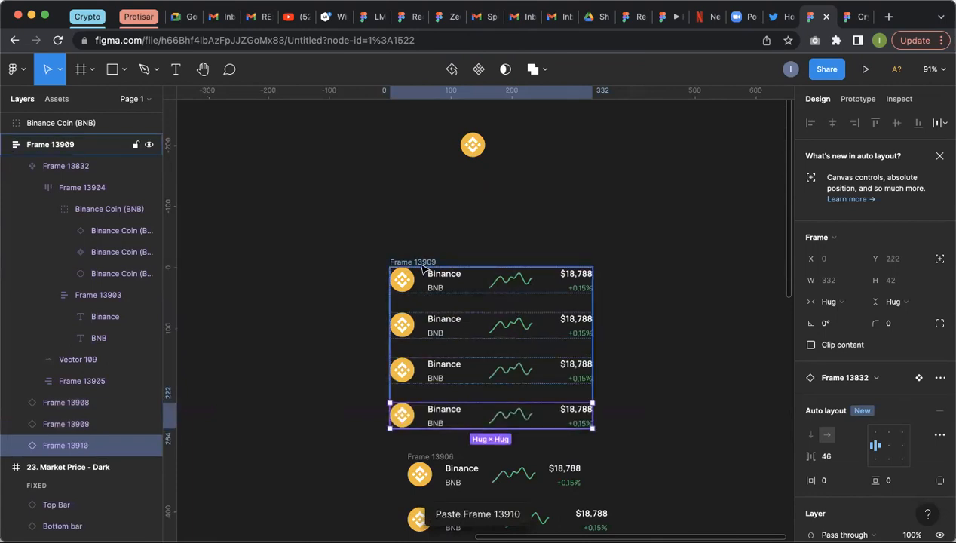
pyautogui.press('super+v')
# Step: Take the main coin row component out of the auto layout list and place it above at about X 1284, Y -1265
pyautogui.moveTo(421, 261); pyautogui.dragTo(618, 142)
pyautogui.scroll(2, 601, 249)
pyautogui.moveTo(596, 249); pyautogui.dragTo(441, 161)
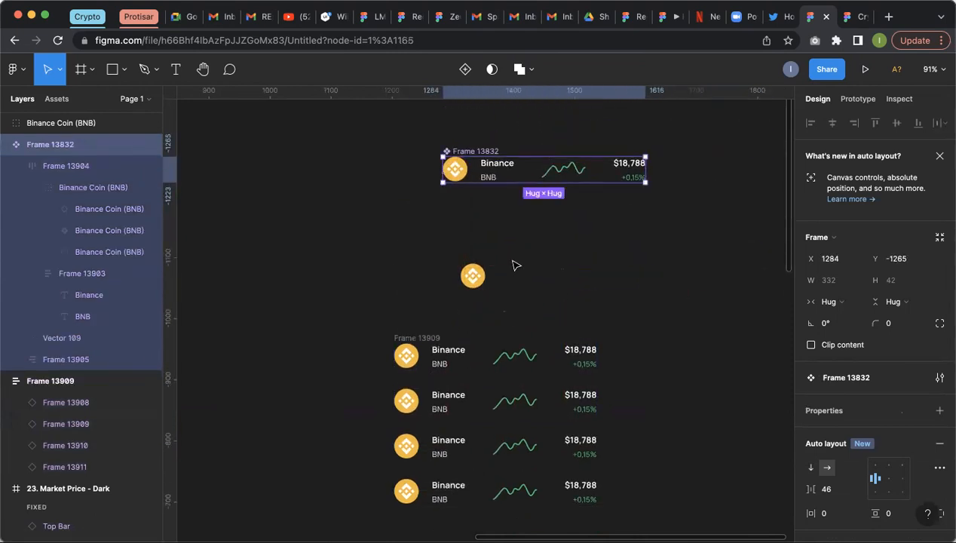
# Step: Move the loose coin icon beside the main component, to about X 1169, Y -1212
pyautogui.click(475, 276)
pyautogui.scroll(1, 482, 294)
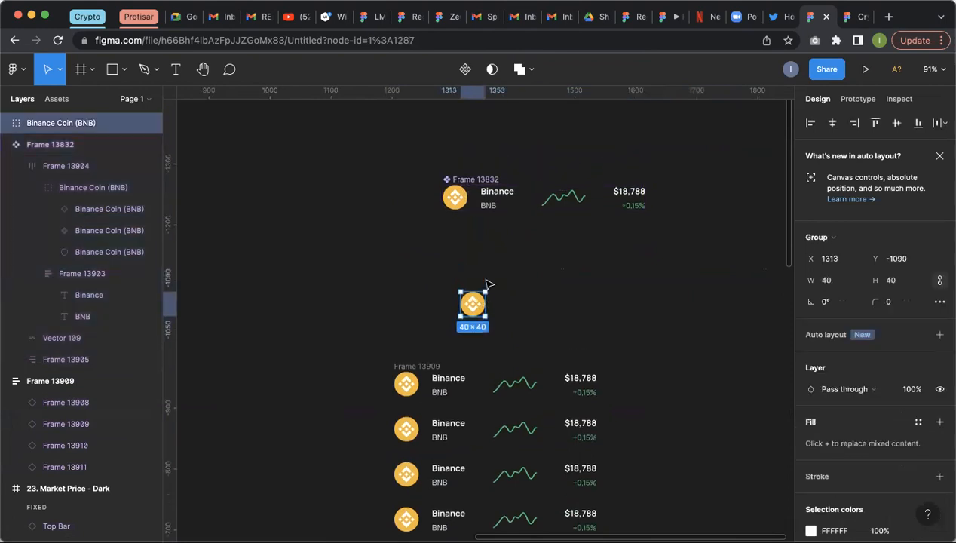
pyautogui.moveTo(471, 305); pyautogui.dragTo(465, 247)
pyautogui.scroll(1, 465, 248)
pyautogui.scroll(1, 465, 249)
pyautogui.scroll(5, 452, 271)
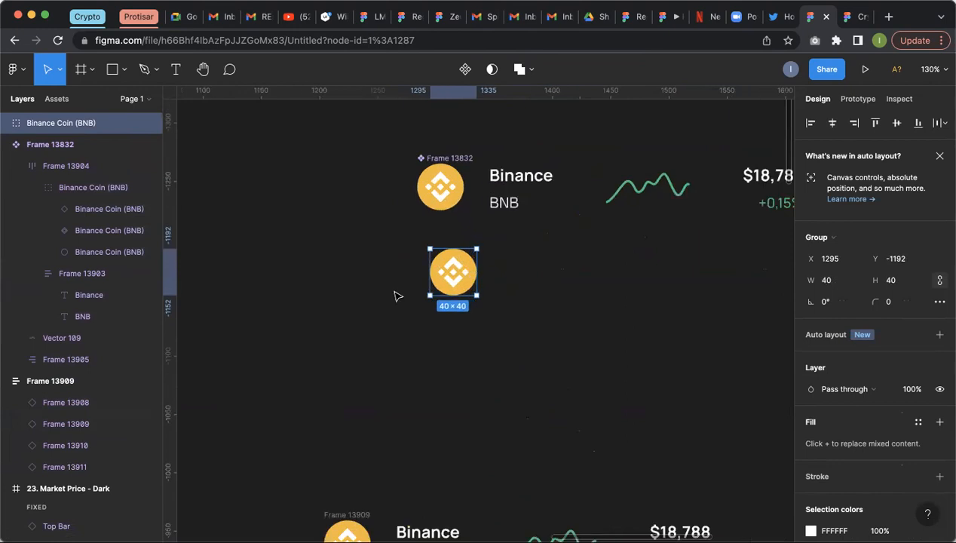
pyautogui.scroll(-3, 343, 299)
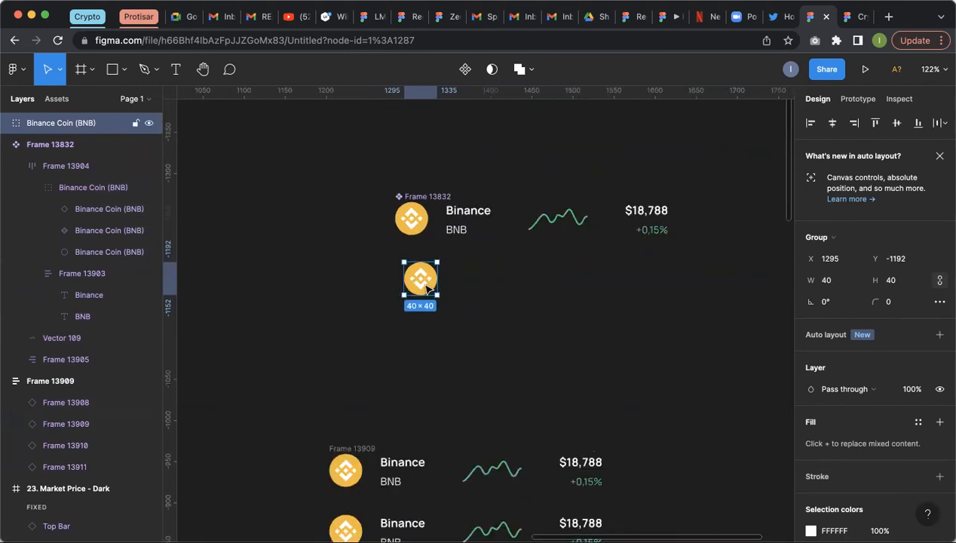
pyautogui.moveTo(415, 301); pyautogui.dragTo(418, 300)
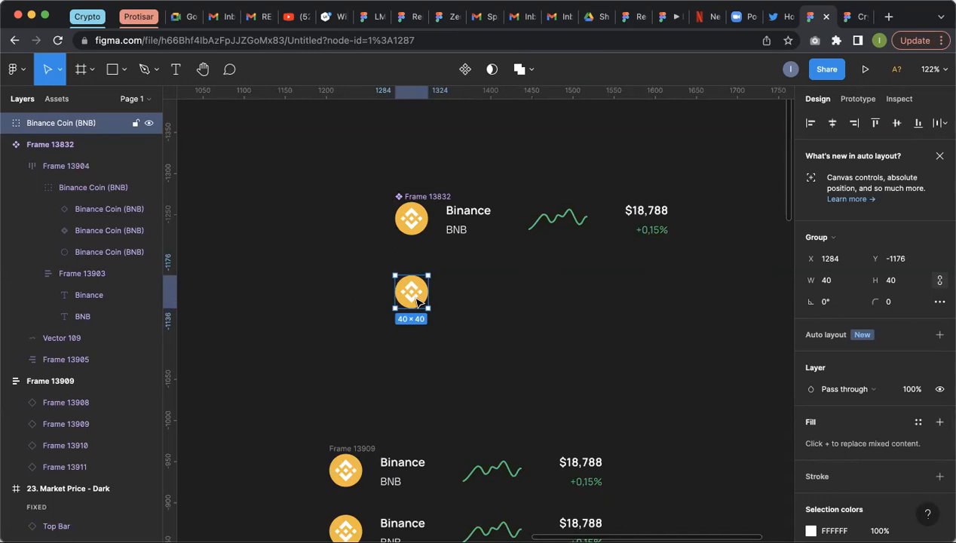
pyautogui.moveTo(417, 300); pyautogui.dragTo(341, 323)
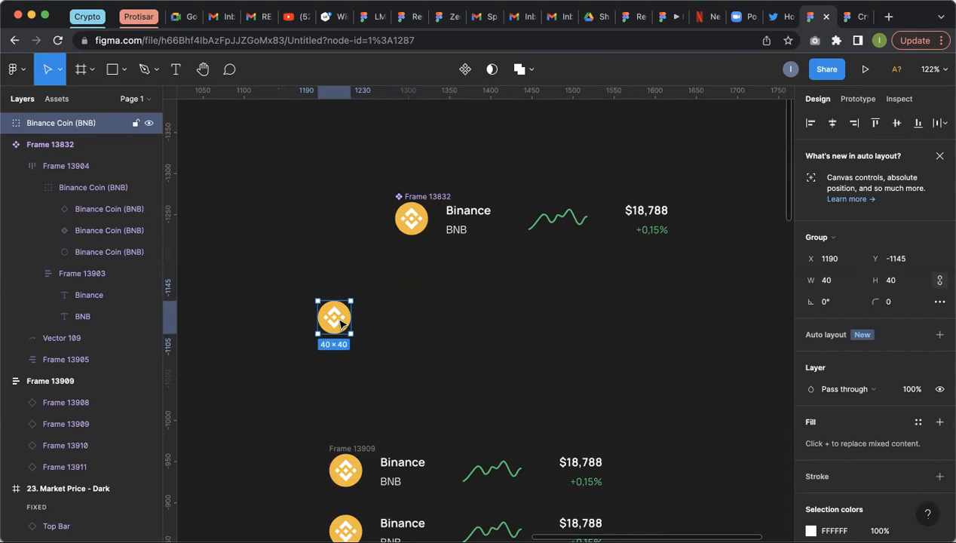
pyautogui.click(574, 220)
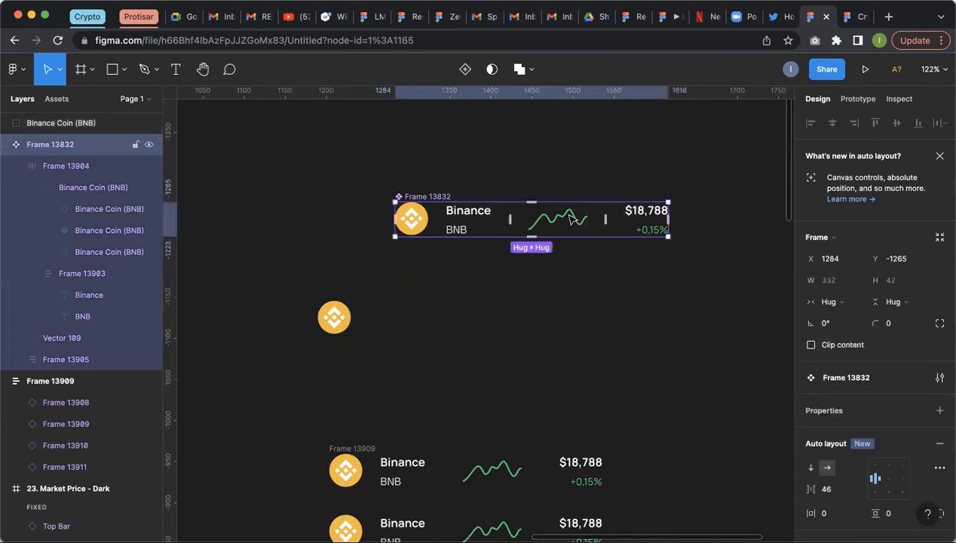
pyautogui.click(343, 318)
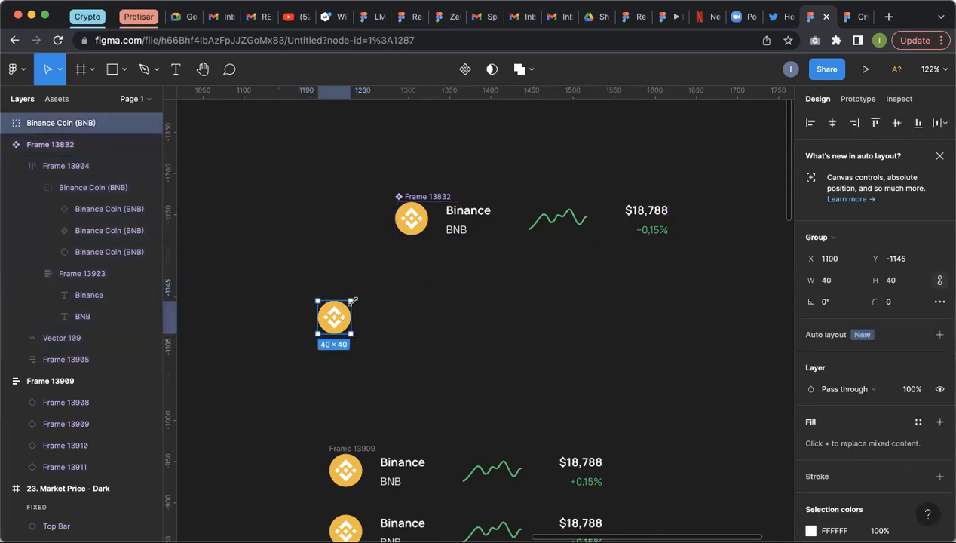
pyautogui.moveTo(334, 317); pyautogui.dragTo(317, 262)
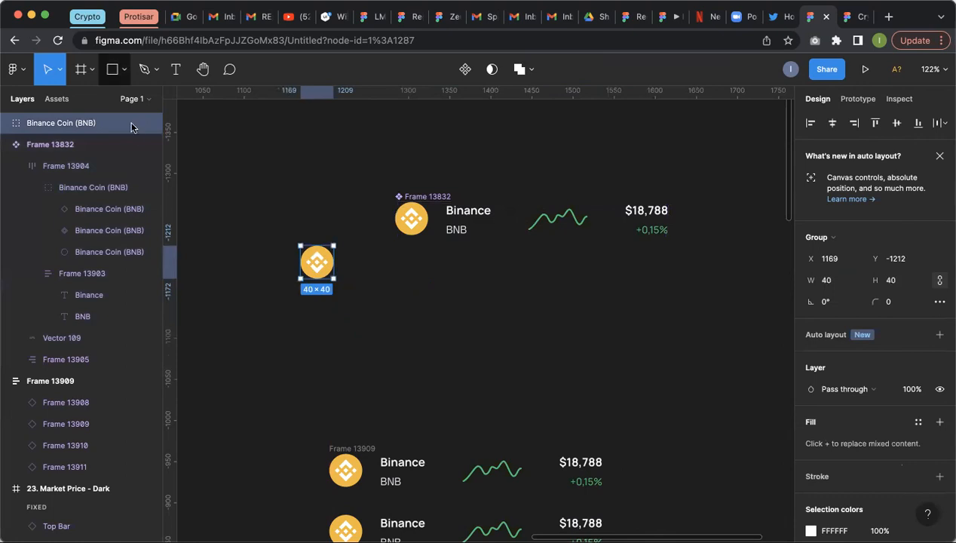
# Step: Draw a rectangle about 165 by 33 below the main component and set its corner radius to 10
pyautogui.click(124, 70)
pyautogui.click(141, 106)
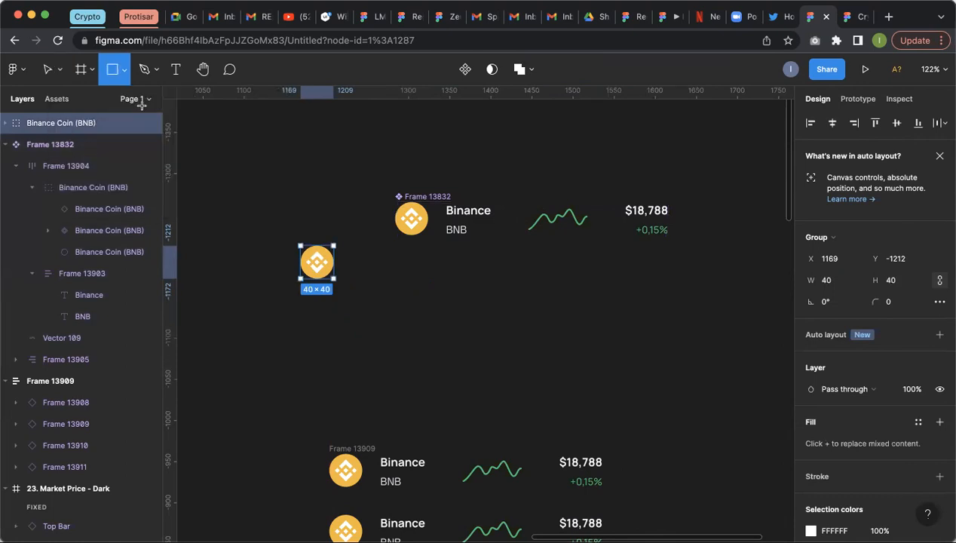
pyautogui.moveTo(413, 273)
pyautogui.mouseDown()
pyautogui.moveTo(560, 301)
pyautogui.moveTo(549, 299)
pyautogui.mouseUp()
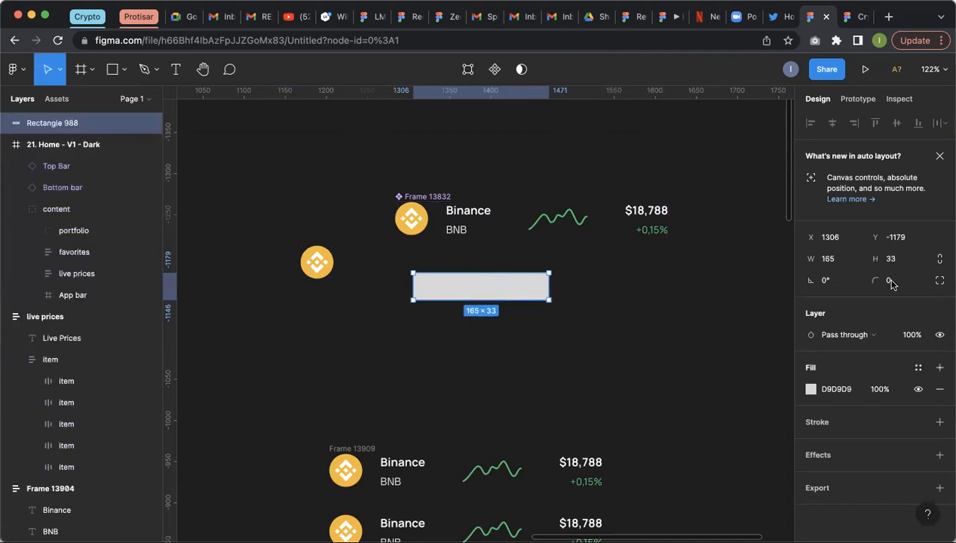
pyautogui.click(891, 281)
pyautogui.write('10')
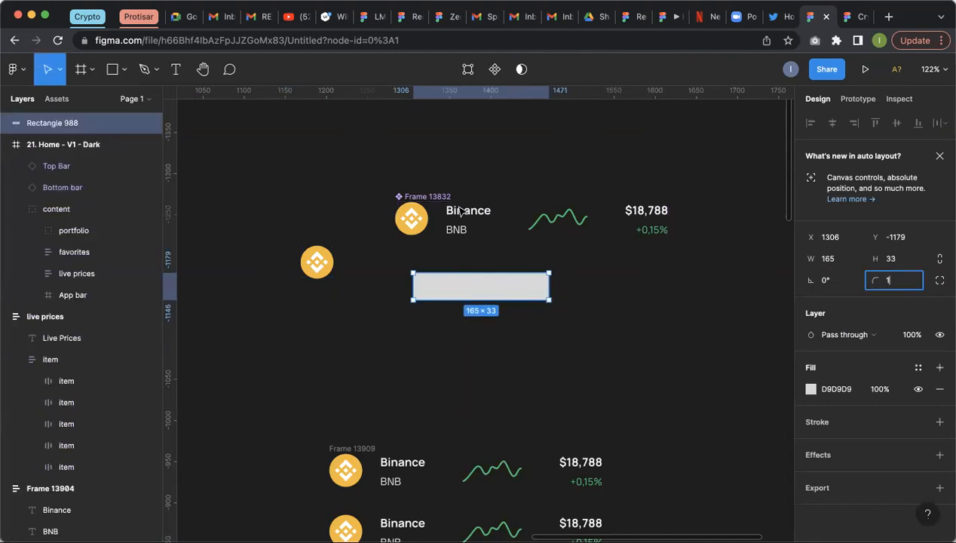
pyautogui.press('Return')
pyautogui.press('Escape')
# Step: Copy the Binance name text from the main component to just below the rounded rectangle
pyautogui.click(463, 214)
pyautogui.doubleClick(463, 214)
pyautogui.doubleClick(462, 214)
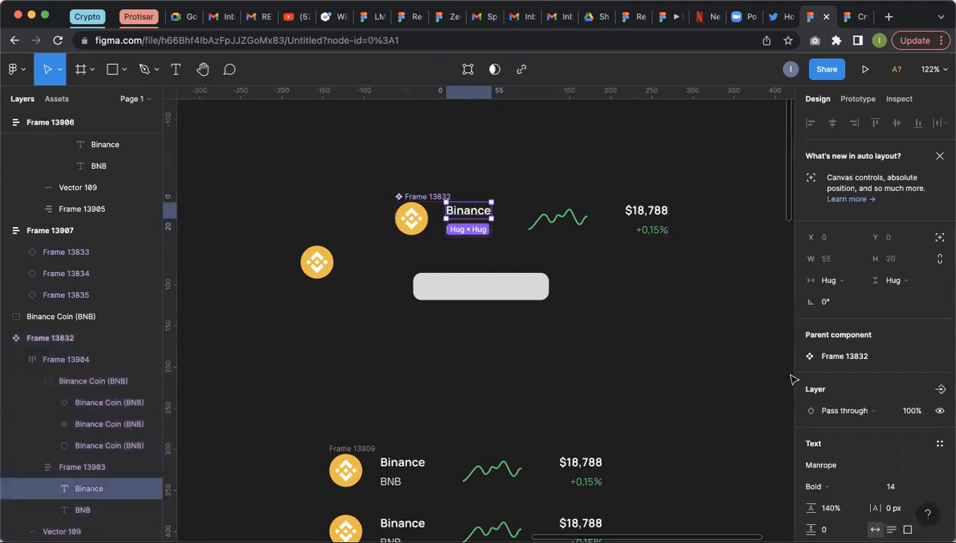
# Step: Fill the rounded rectangle with the green document color
pyautogui.click(481, 286)
pyautogui.click(810, 389)
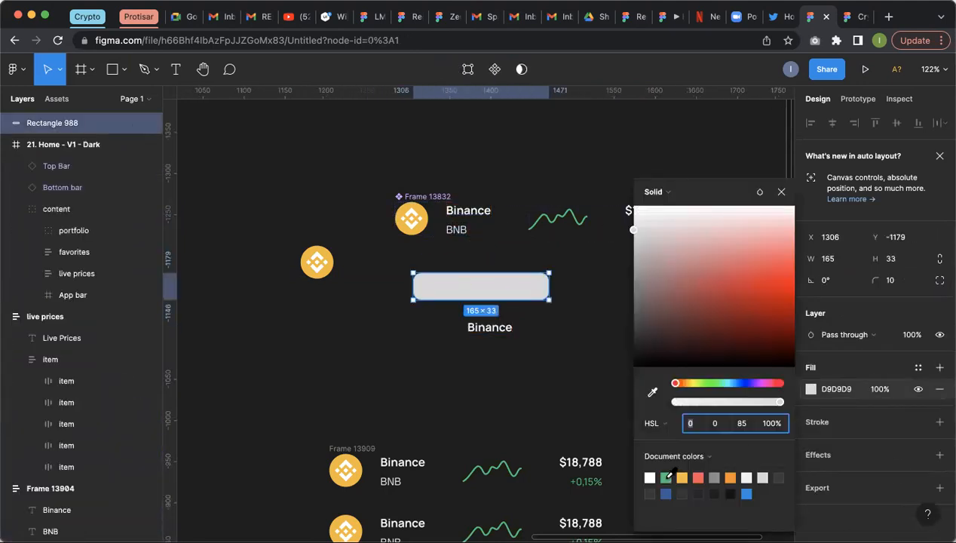
pyautogui.click(667, 477)
# Step: Place the copied Binance text on the green rectangle at about X 1353, Y -1173
pyautogui.click(498, 327)
pyautogui.moveTo(497, 328); pyautogui.dragTo(479, 285)
pyautogui.rightClick(479, 286)
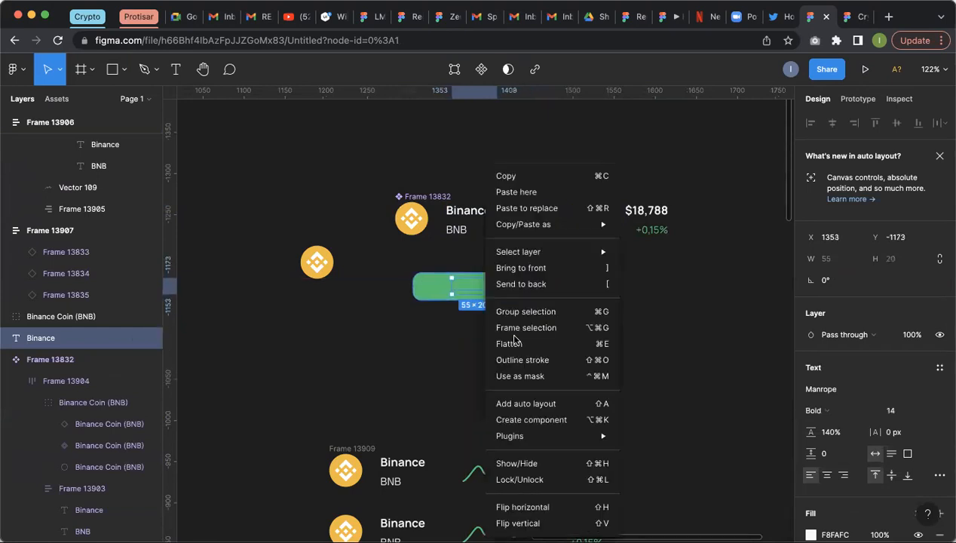
# Step: Wrap the green rectangle in its own frame and send that frame behind the Binance text
pyautogui.click(420, 282)
pyautogui.rightClick(420, 283)
pyautogui.click(482, 327)
pyautogui.rightClick(480, 286)
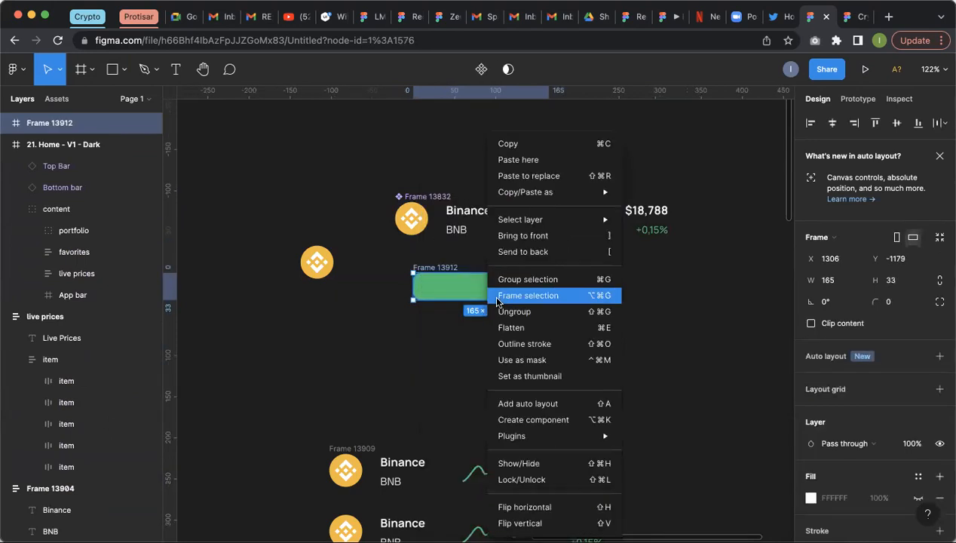
pyautogui.click(522, 252)
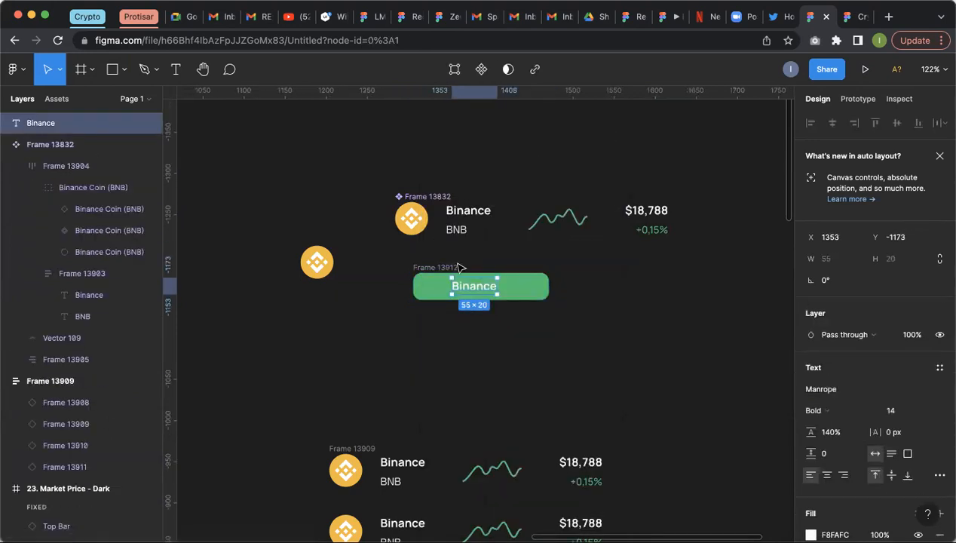
# Step: Move the Binance text from the canvas into the green rectangle's frame, at X 47, Y 6
pyautogui.press('Delete')
pyautogui.click(462, 268)
pyautogui.write('Binance')
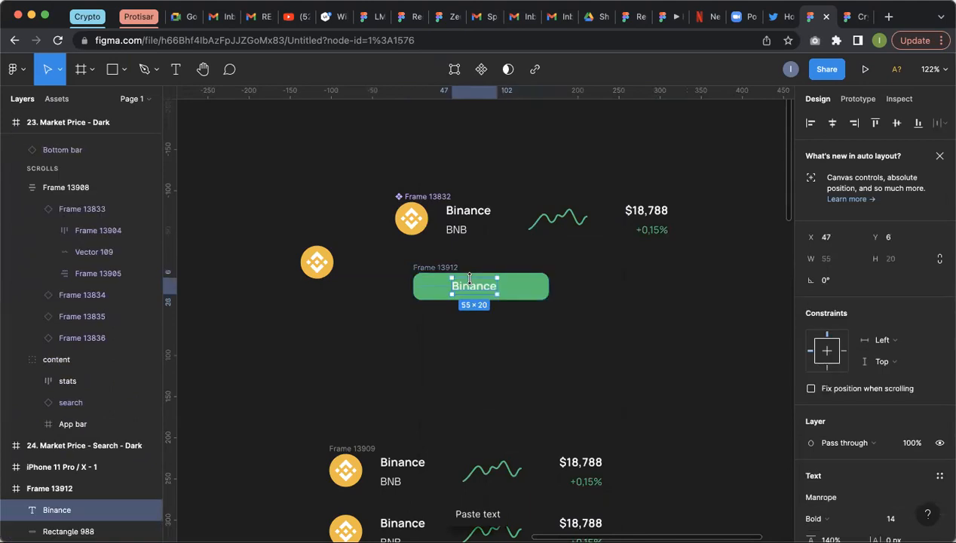
# Step: Change the text on the green button to COMPLETED and centre it at X 41, Y 6
pyautogui.click(583, 280)
pyautogui.doubleClick(493, 289)
pyautogui.write('COMPLETED')
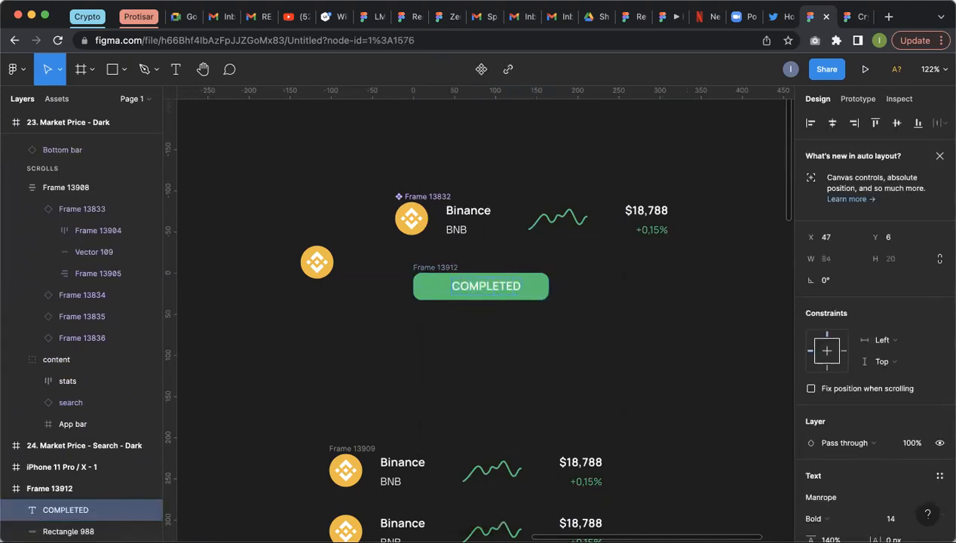
pyautogui.press('Escape')
pyautogui.scroll(3, 491, 292)
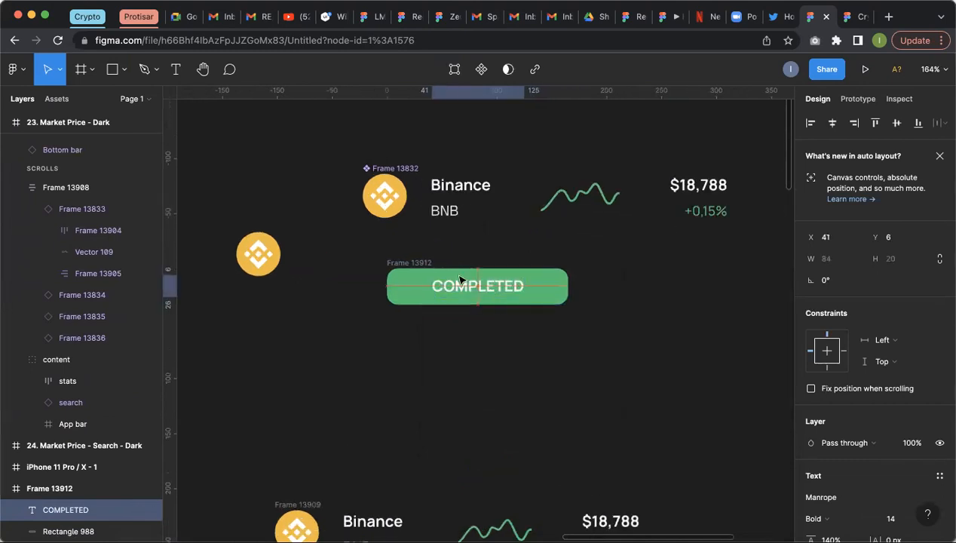
pyautogui.click(424, 262)
pyautogui.moveTo(428, 287); pyautogui.dragTo(427, 356)
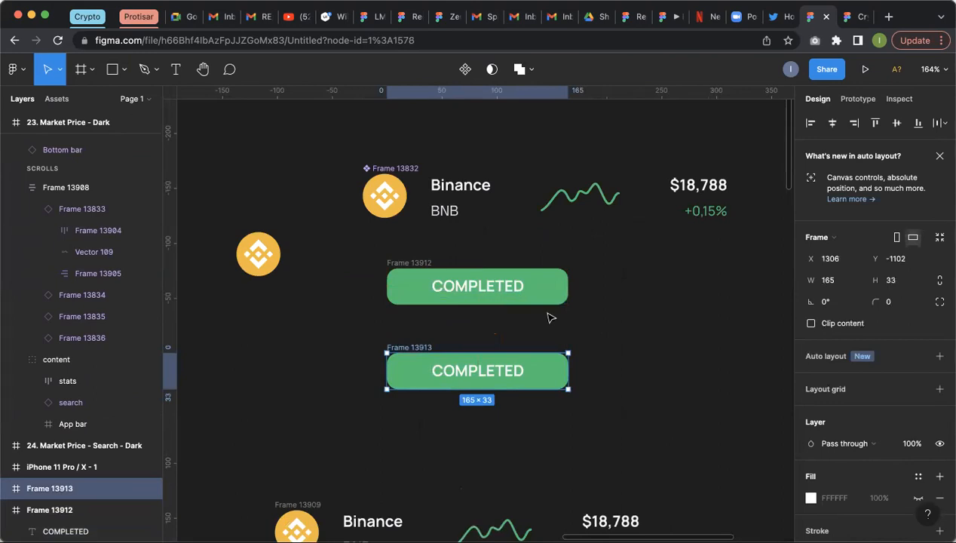
pyautogui.press('Delete')
pyautogui.scroll(-1, 398, 273)
# Step: Convert the frame with the green COMPLETED button into a component
pyautogui.click(416, 270)
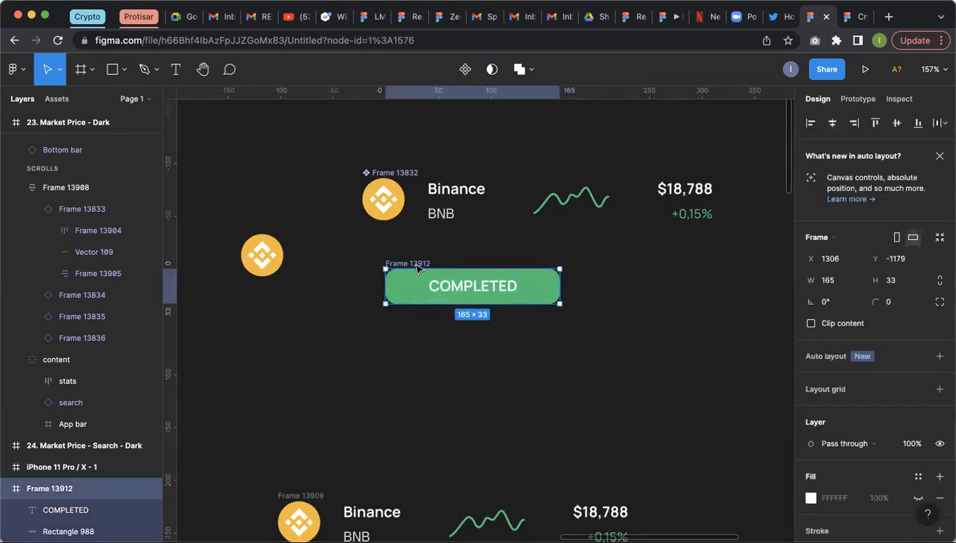
pyautogui.rightClick(414, 264)
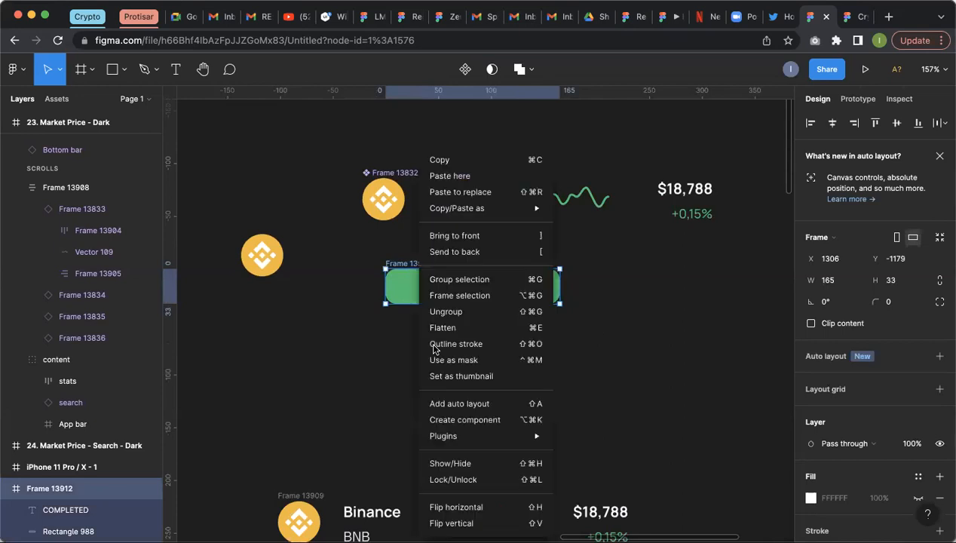
pyautogui.click(459, 422)
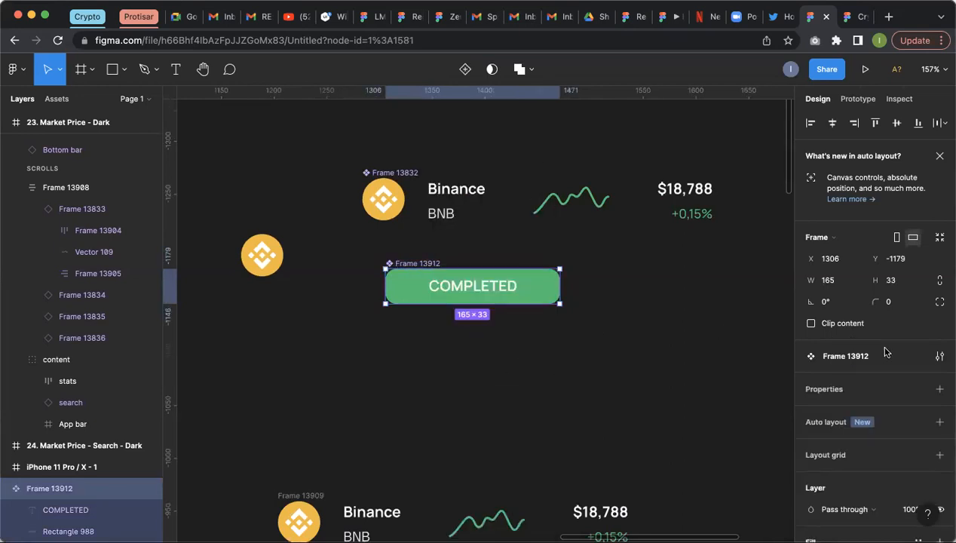
pyautogui.scroll(-2, 910, 354)
pyautogui.scroll(-1, 911, 358)
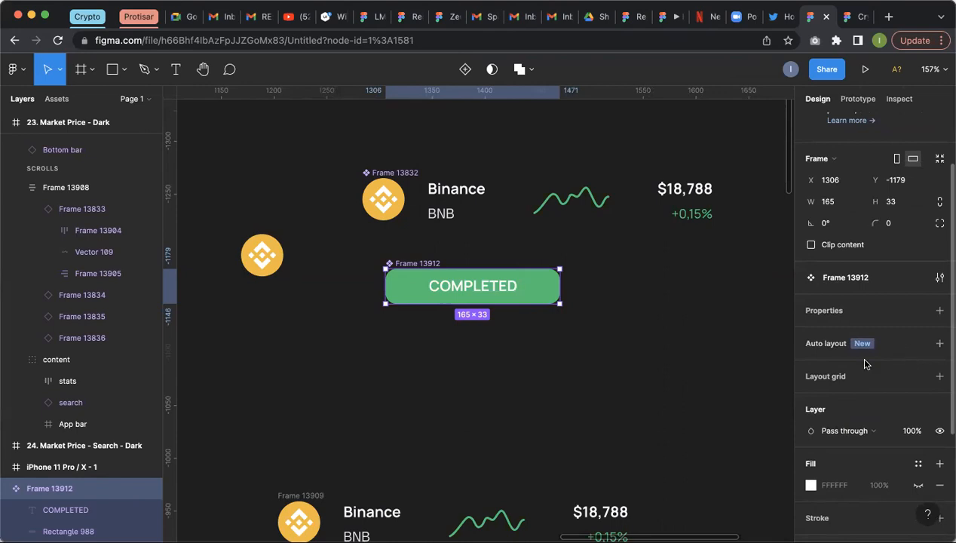
pyautogui.click(601, 254)
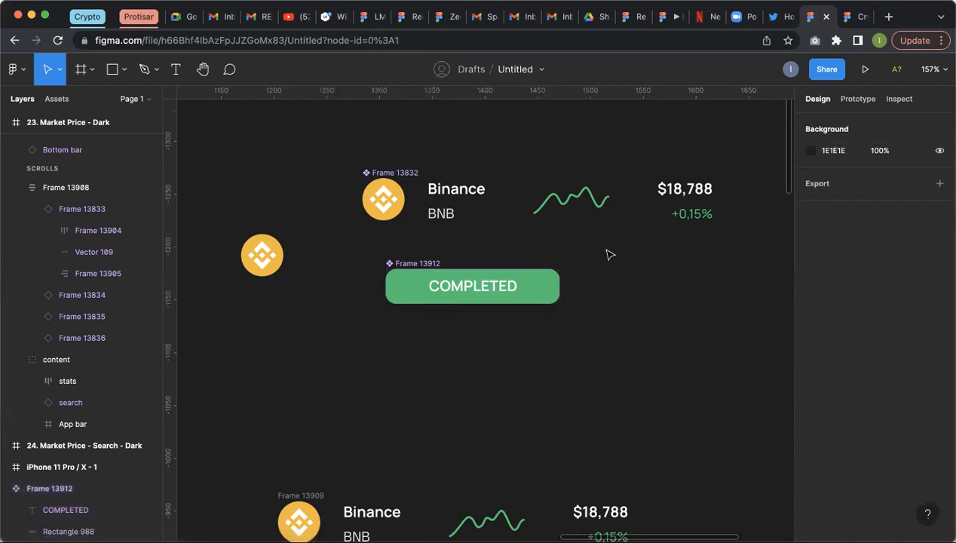
pyautogui.click(427, 265)
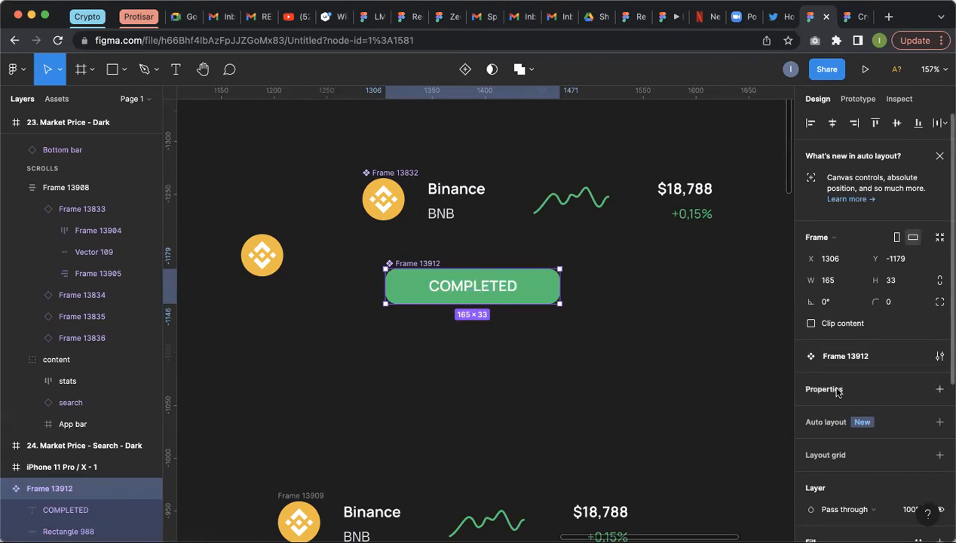
pyautogui.scroll(-1, 881, 356)
pyautogui.scroll(-3, 881, 358)
pyautogui.click(940, 336)
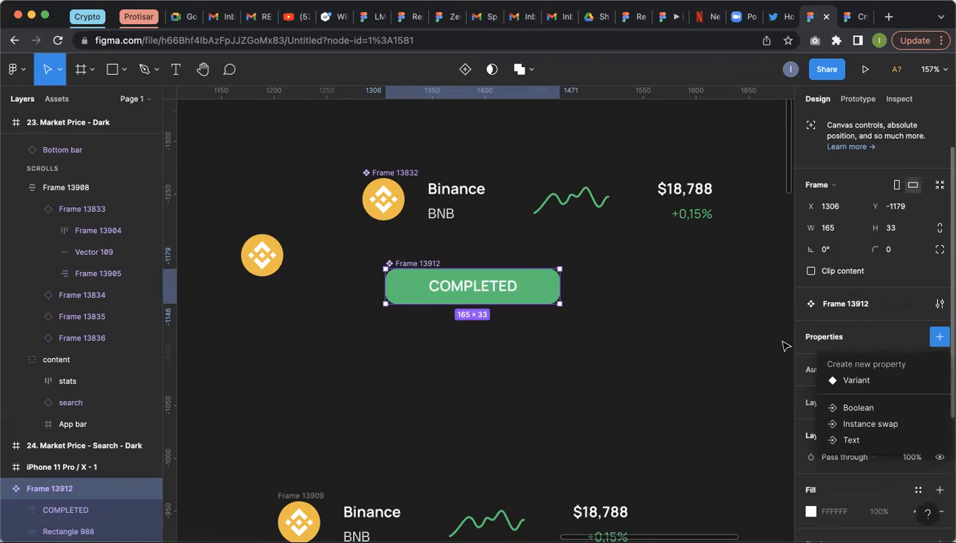
pyautogui.click(734, 343)
# Step: Add a Variant property to the COMPLETED component and move its component set to about X 1297, Y -1195
pyautogui.click(490, 293)
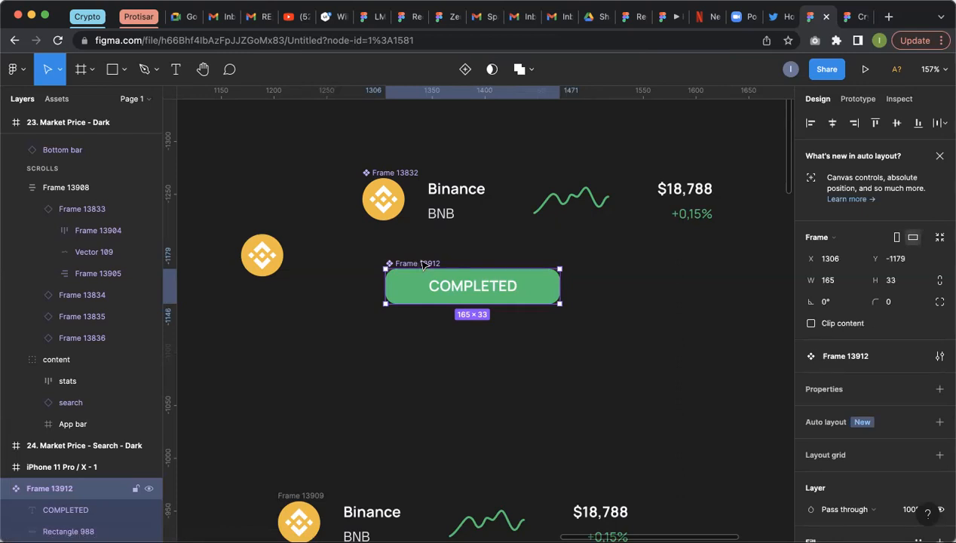
pyautogui.click(939, 390)
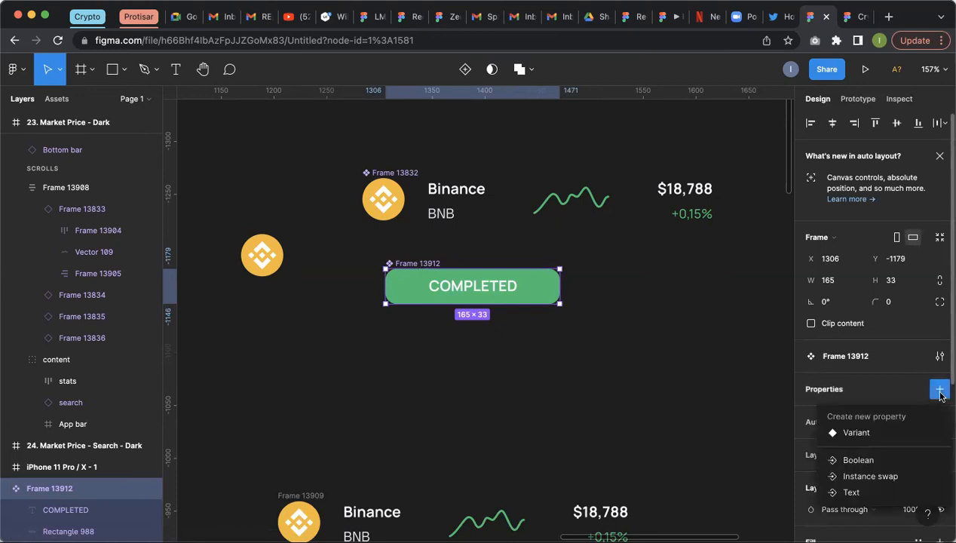
pyautogui.click(853, 436)
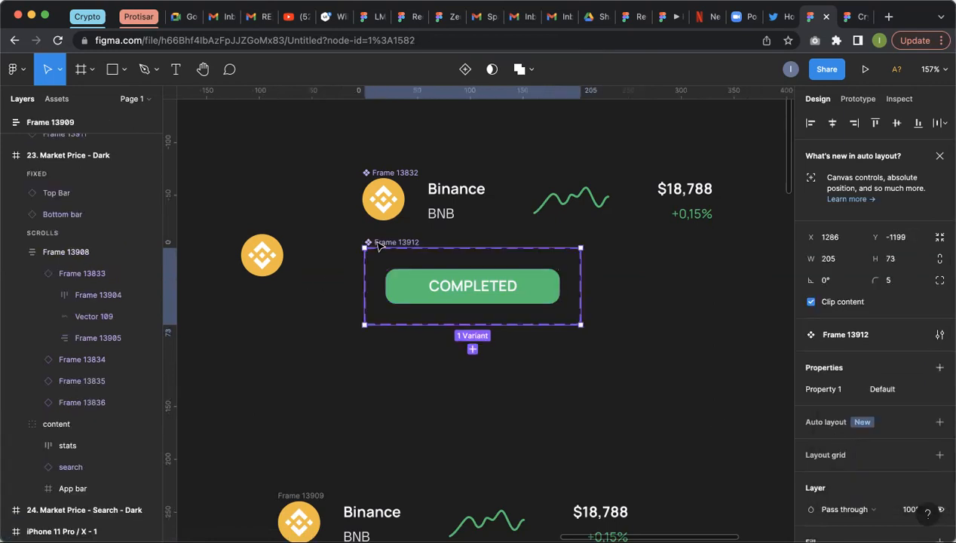
pyautogui.moveTo(383, 284); pyautogui.dragTo(411, 261)
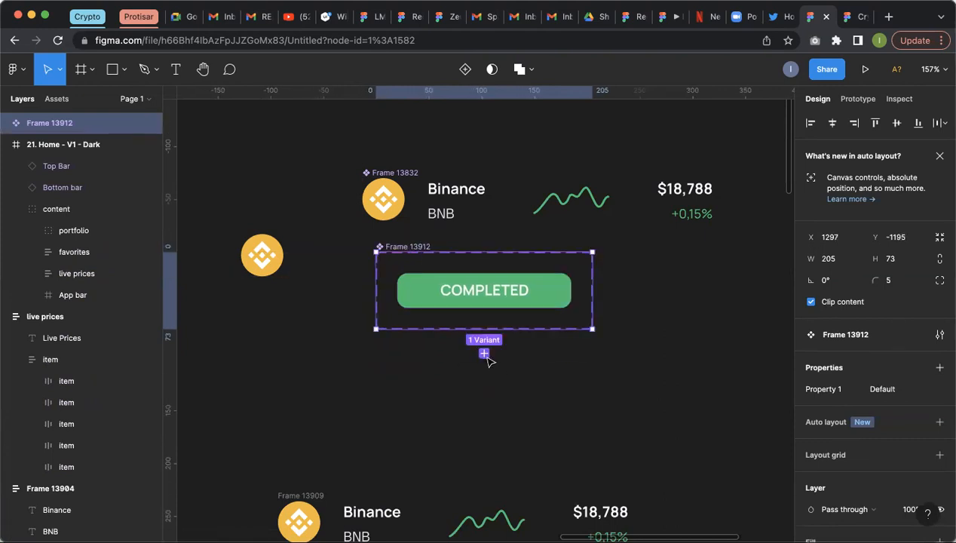
# Step: Add a second variant to the button component set and fill its rectangle with the red document color
pyautogui.click(484, 354)
pyautogui.click(542, 343)
pyautogui.scroll(-4, 809, 446)
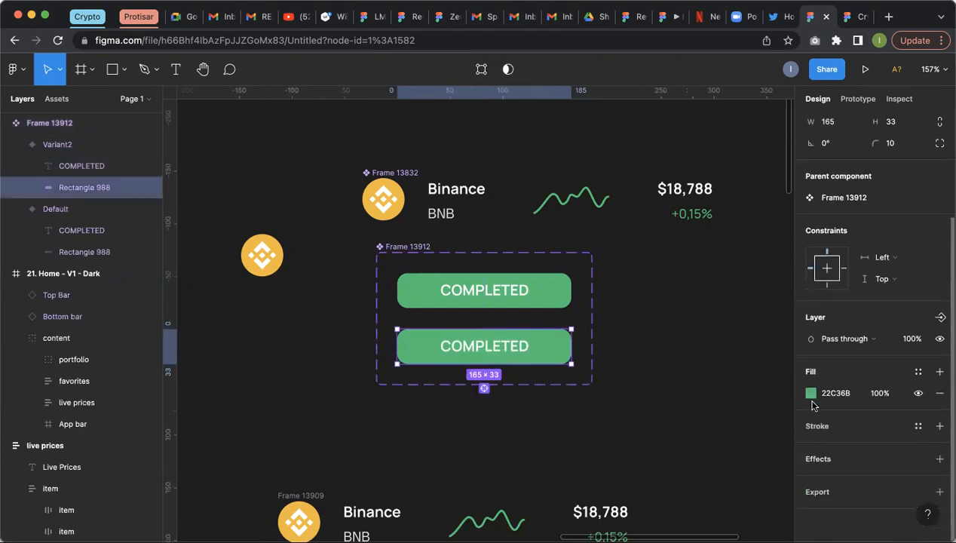
pyautogui.click(812, 395)
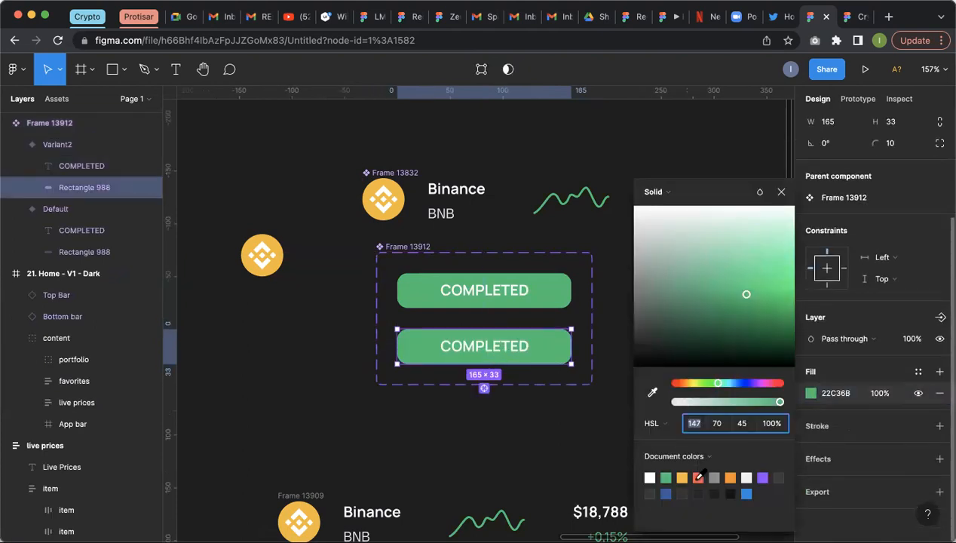
pyautogui.click(688, 469)
# Step: Change the red variant's label to CANCEL and centre it on the button at X 55, Y 6
pyautogui.click(503, 344)
pyautogui.doubleClick(503, 344)
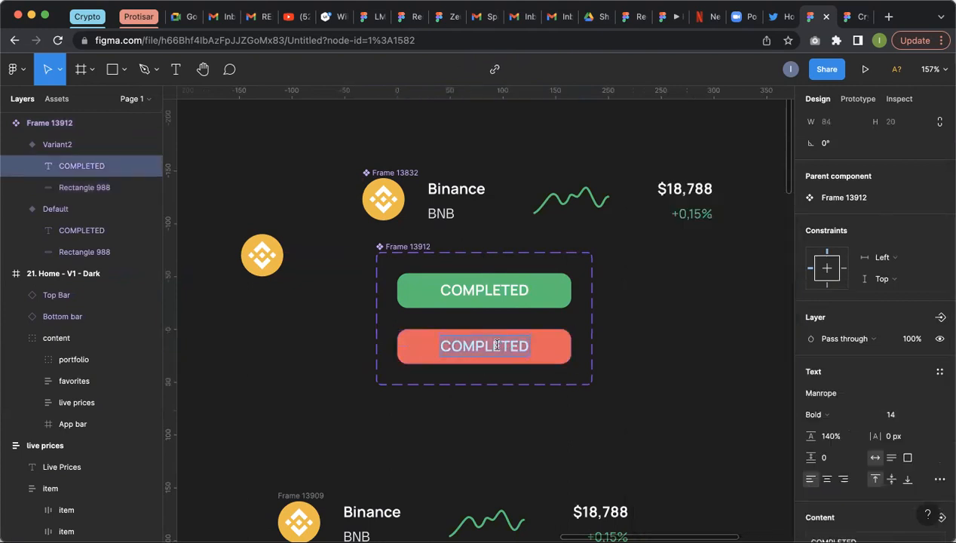
pyautogui.write('CANCEL')
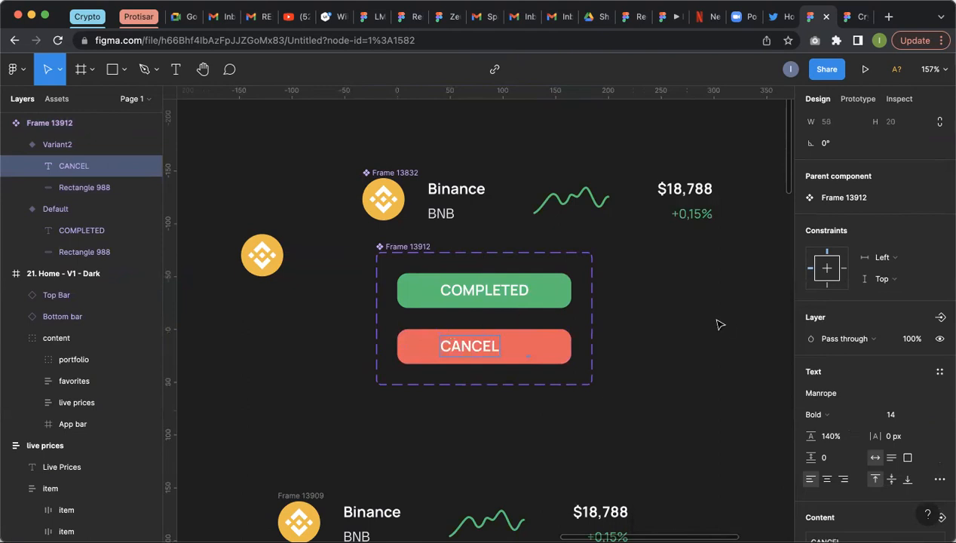
pyautogui.press('Escape')
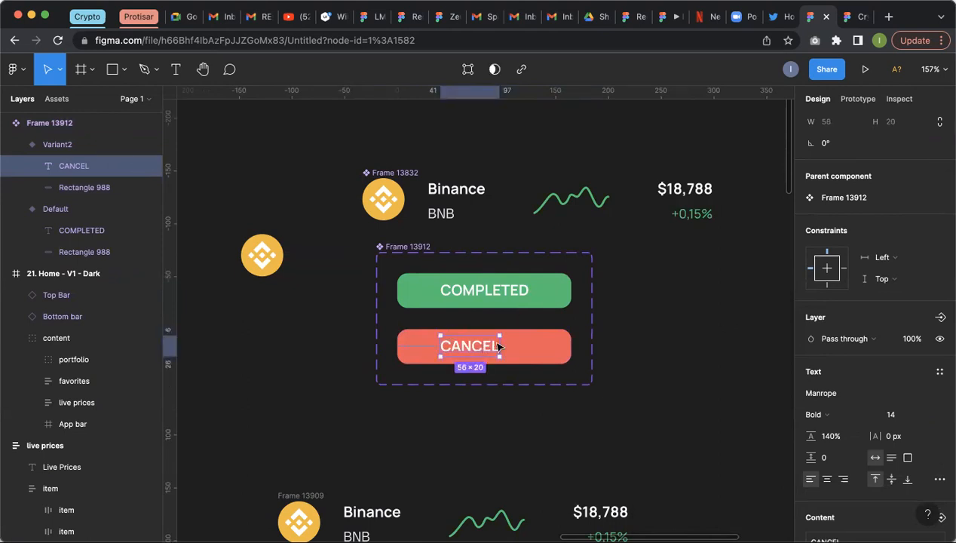
pyautogui.moveTo(484, 346); pyautogui.dragTo(498, 347)
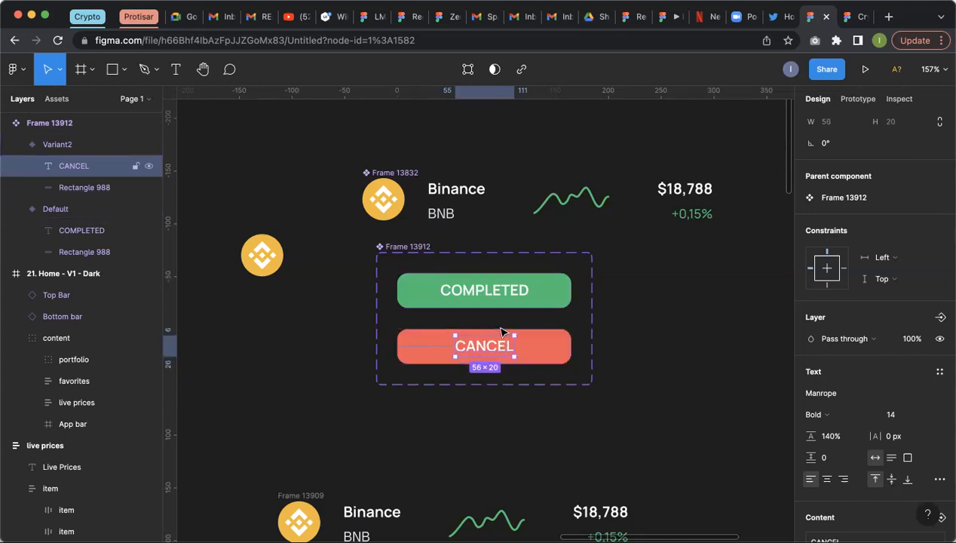
pyautogui.click(674, 331)
pyautogui.click(508, 349)
pyautogui.click(508, 349)
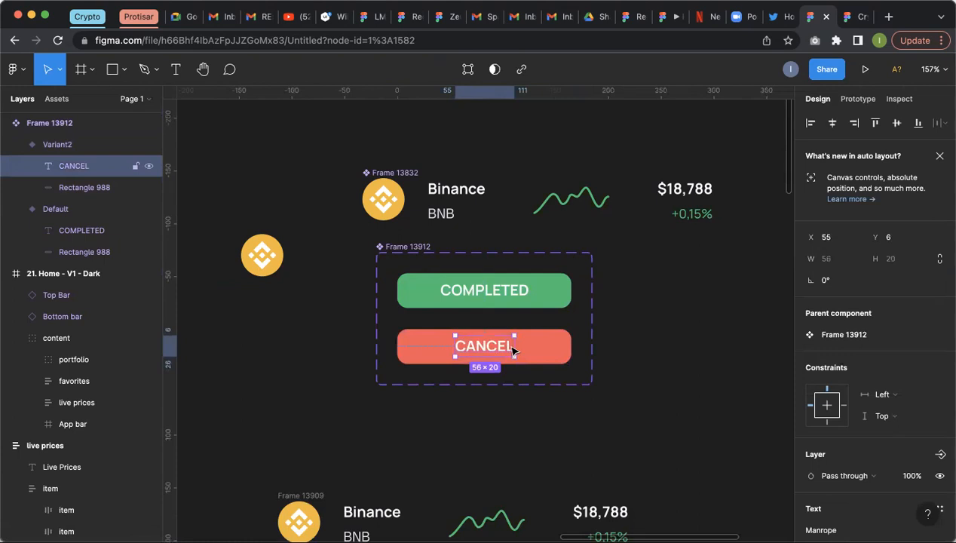
pyautogui.click(645, 362)
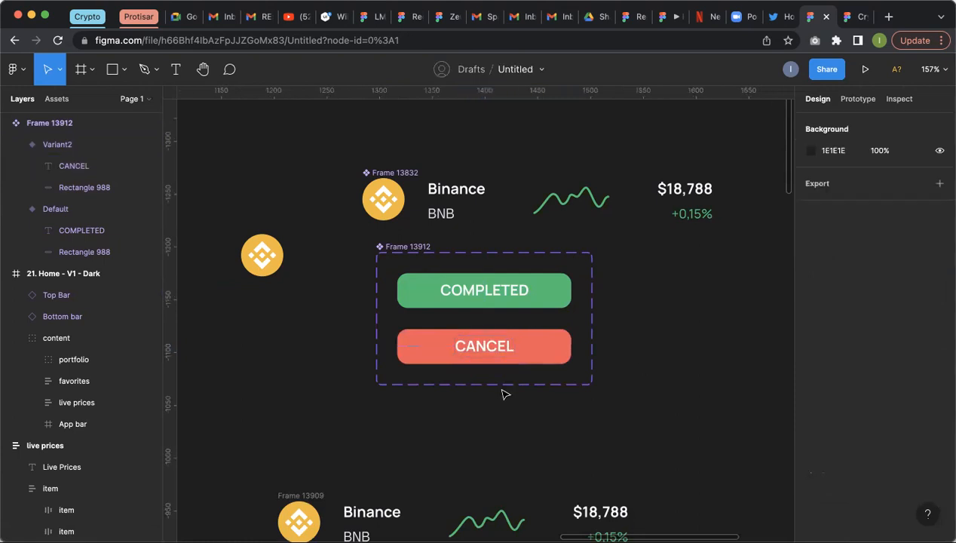
# Step: Add a third variant to the button component set and recolor its green to the blue document color 008CE3
pyautogui.click(418, 247)
pyautogui.click(488, 415)
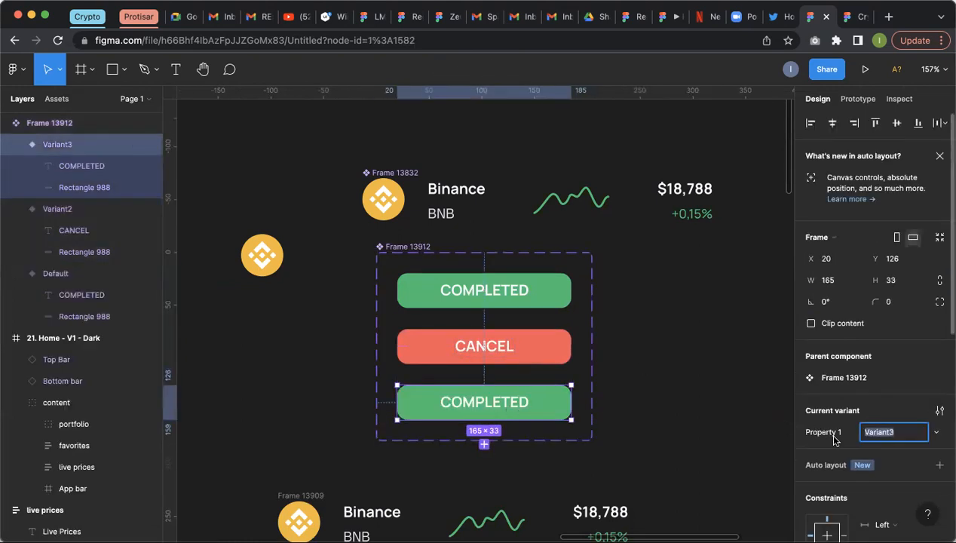
pyautogui.scroll(-4, 833, 439)
pyautogui.scroll(-2, 818, 451)
pyautogui.click(811, 426)
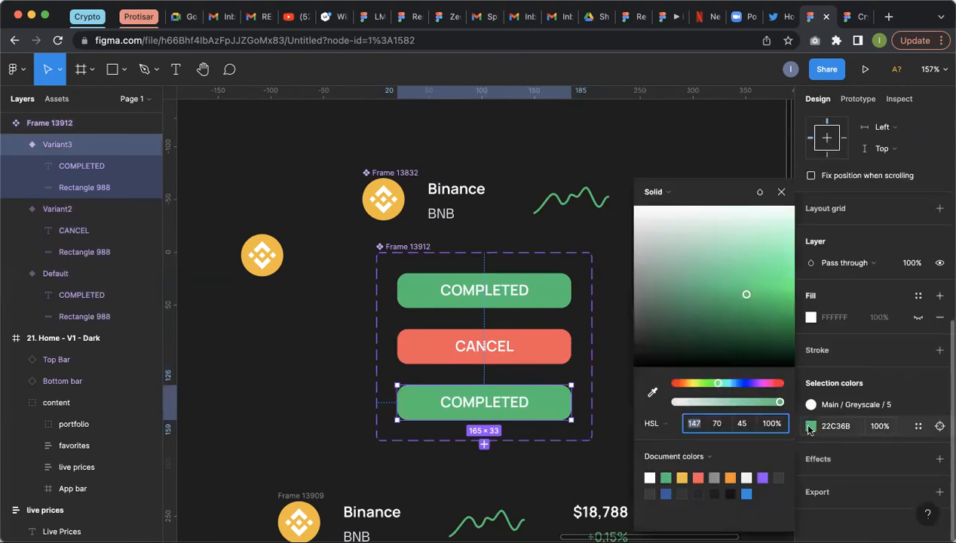
pyautogui.click(747, 493)
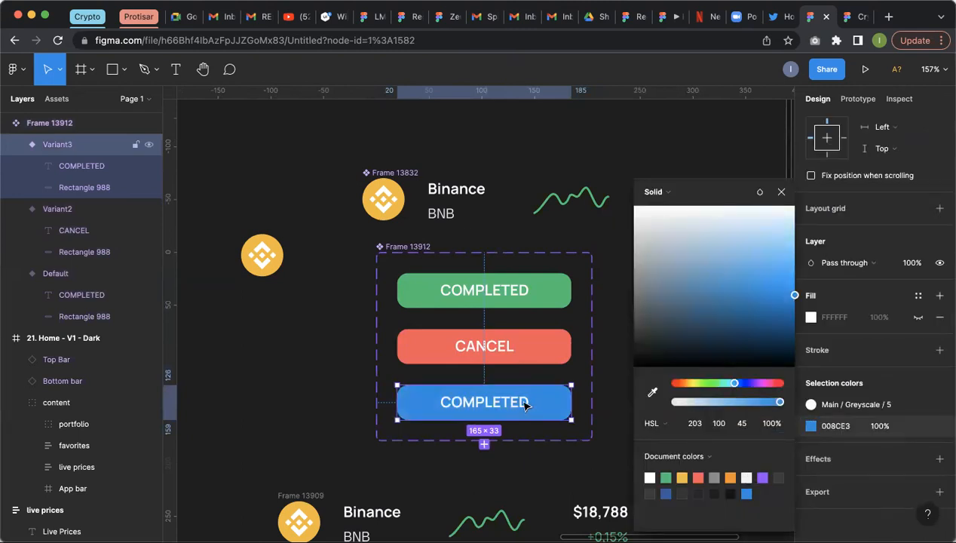
# Step: Change the blue variant's label to IN PROGRESS and centre it on the button at X 37, Y 6
pyautogui.doubleClick(524, 403)
pyautogui.write('IN')
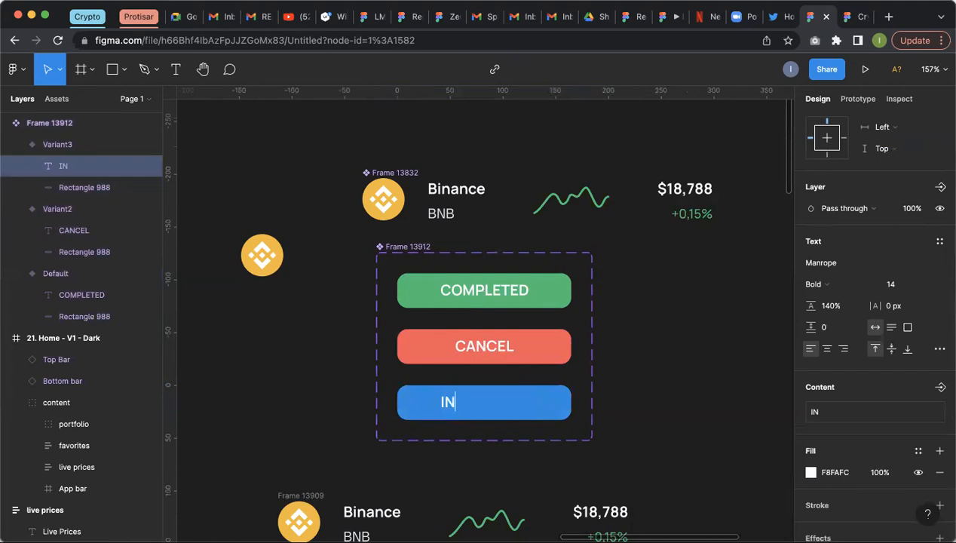
pyautogui.write(' PROGR')
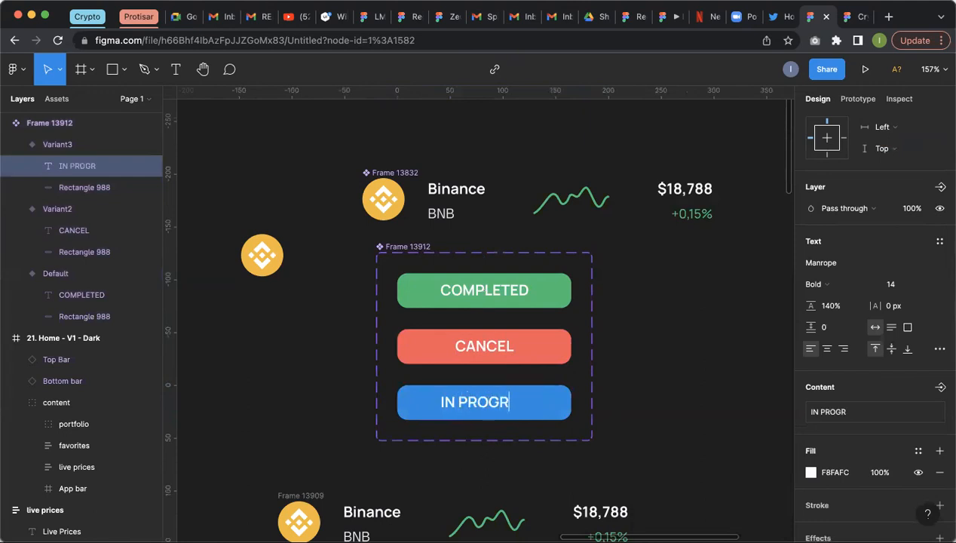
pyautogui.write('ESS')
pyautogui.press('Escape')
pyautogui.click(623, 379)
pyautogui.click(520, 402)
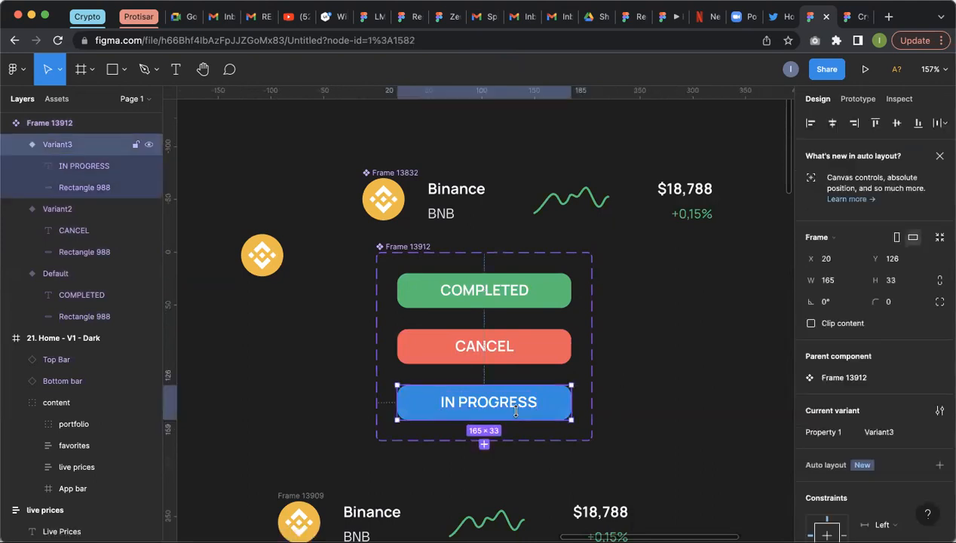
pyautogui.click(521, 402)
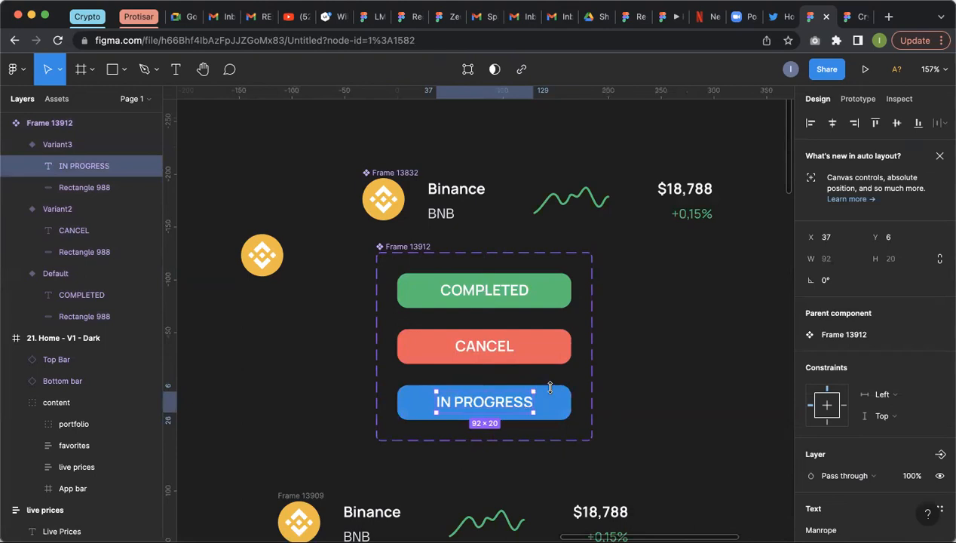
pyautogui.click(530, 403)
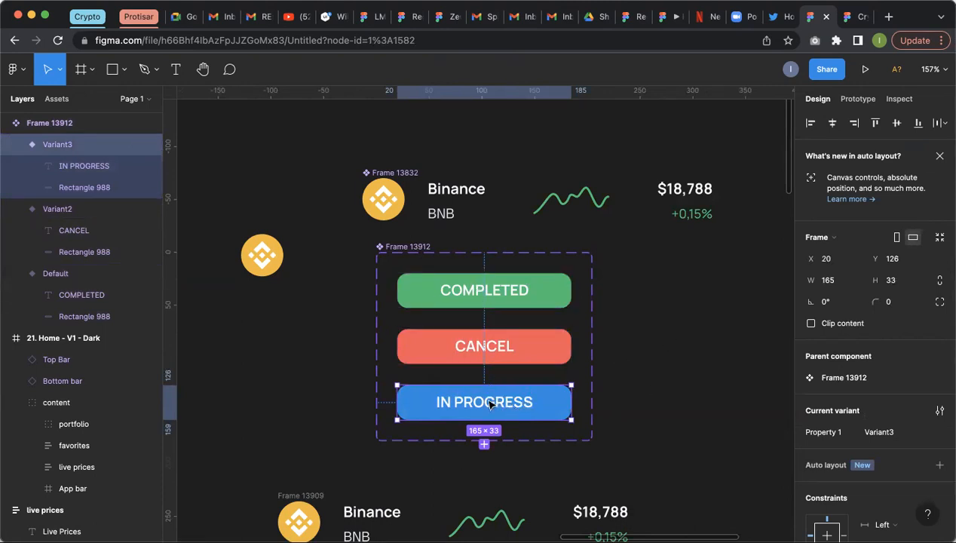
# Step: Move the button component set to about X 1378, Y -1192, below the coin row component
pyautogui.press('Escape')
pyautogui.scroll(-3, 441, 315)
pyautogui.moveTo(504, 296); pyautogui.dragTo(521, 321)
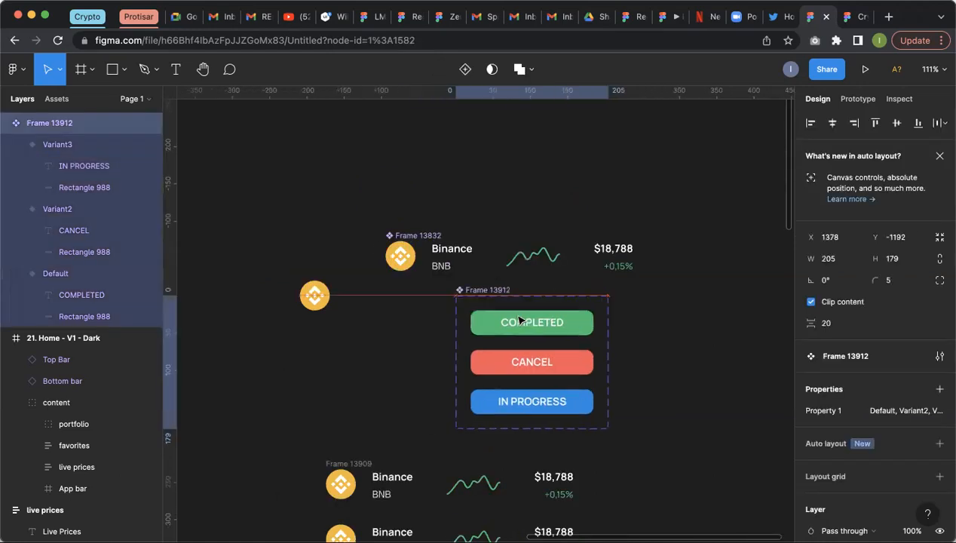
# Step: Examine the COMPLETED, CANCEL and IN PROGRESS variants in the component set by selecting each in turn
pyautogui.click(519, 323)
pyautogui.click(516, 362)
pyautogui.click(515, 398)
pyautogui.click(512, 359)
pyautogui.click(510, 324)
pyautogui.click(509, 365)
pyautogui.click(506, 398)
pyautogui.click(508, 362)
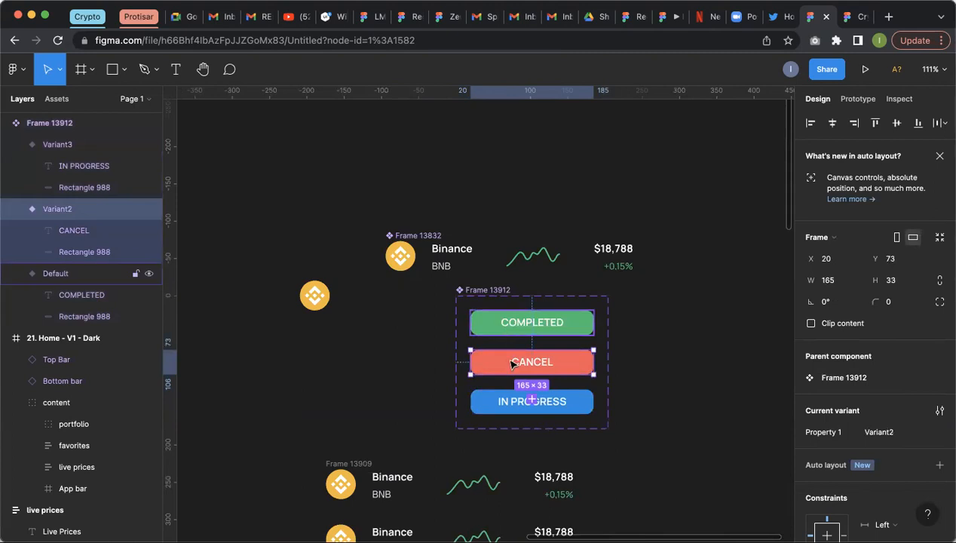
pyautogui.click(515, 398)
pyautogui.click(516, 360)
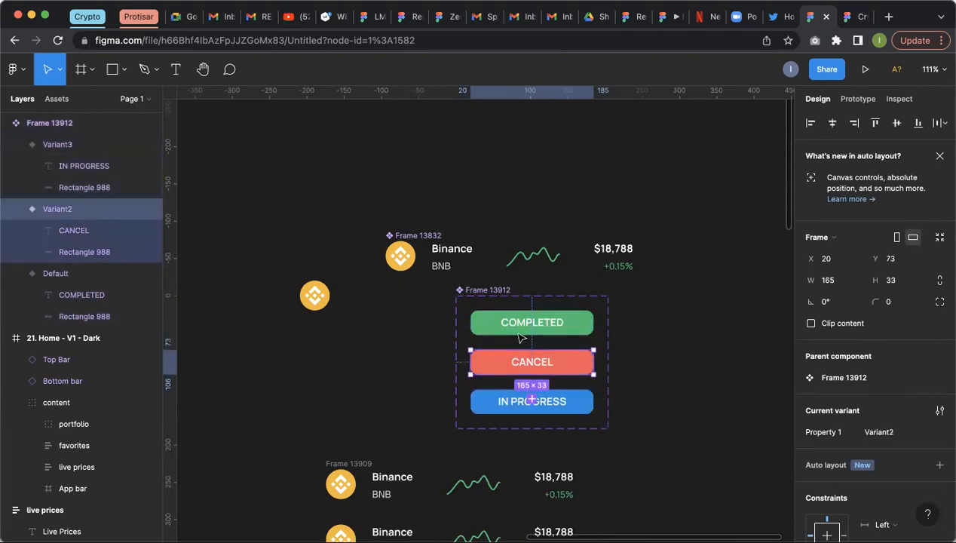
pyautogui.click(520, 338)
pyautogui.click(343, 353)
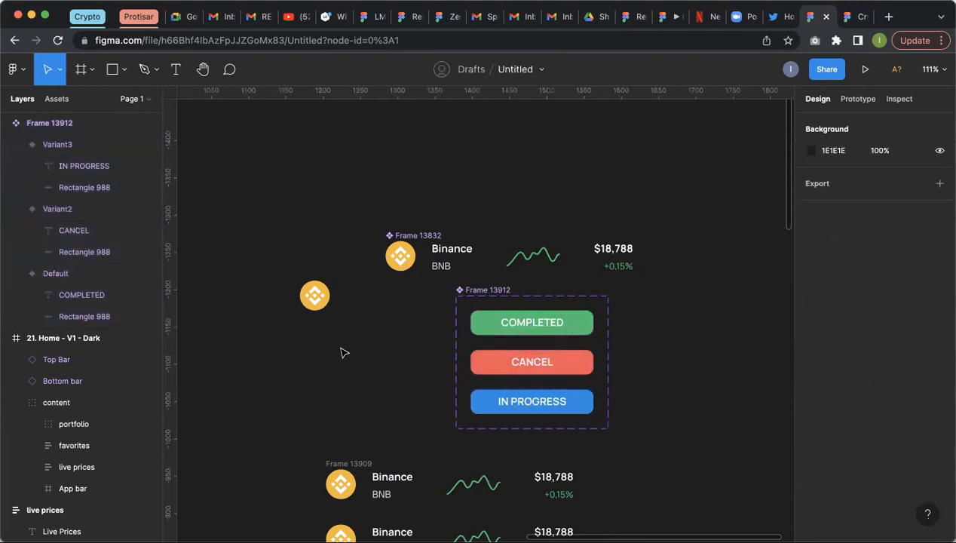
pyautogui.scroll(3, 589, 359)
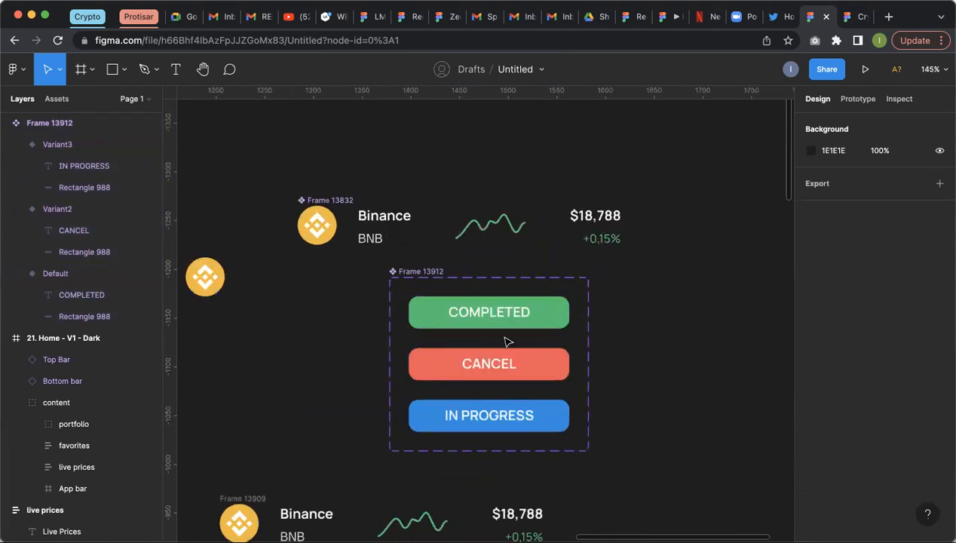
pyautogui.scroll(-4, 521, 339)
pyautogui.click(535, 321)
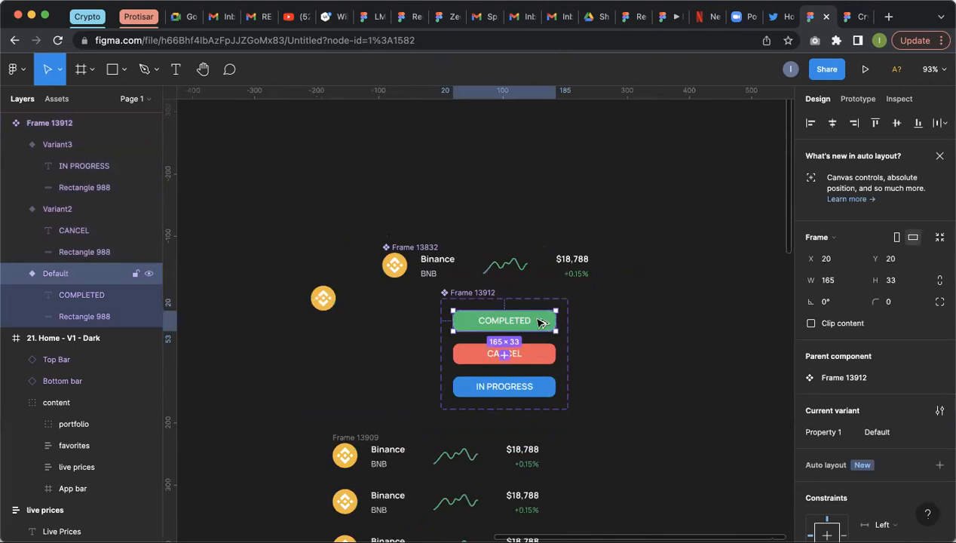
pyautogui.moveTo(541, 323); pyautogui.dragTo(674, 233)
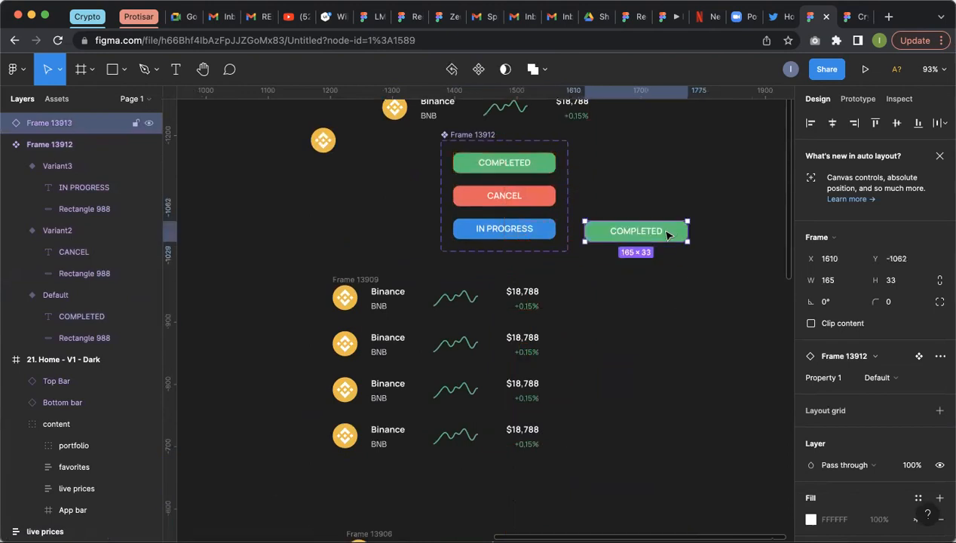
pyautogui.press('Delete')
# Step: Place an instance of the green COMPLETED button beside the Market title in the Market Price app bar, at X 105, Y 8
pyautogui.click(530, 163)
pyautogui.moveTo(542, 165); pyautogui.dragTo(361, 200)
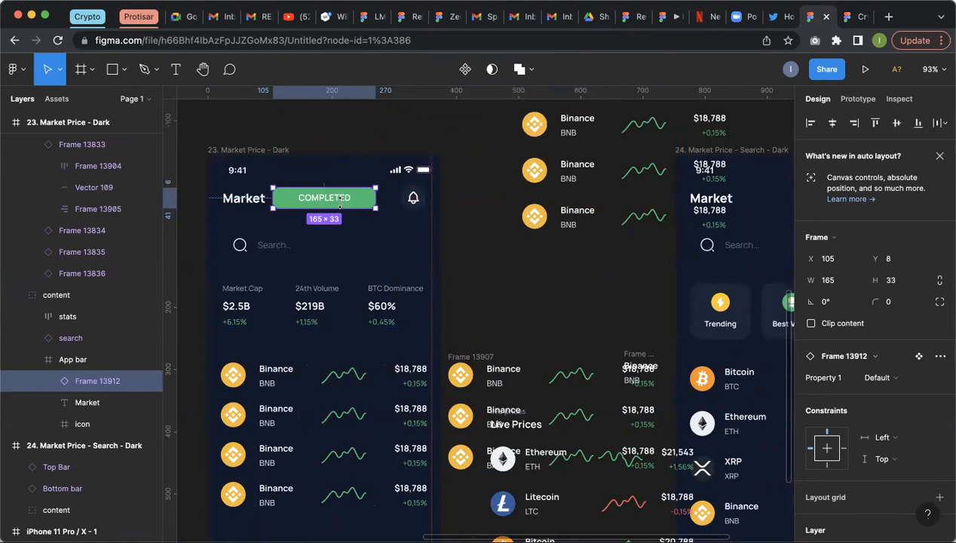
pyautogui.scroll(3, 519, 286)
# Step: Rename the red button variant's Property 1 value to CANCEL in the button component set
pyautogui.scroll(-6, 372, 348)
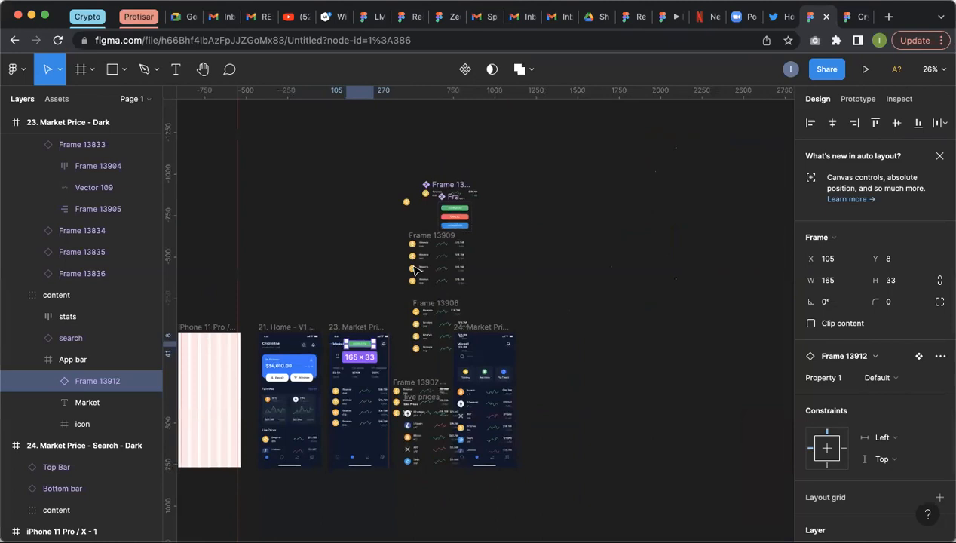
pyautogui.scroll(6, 463, 226)
pyautogui.click(461, 226)
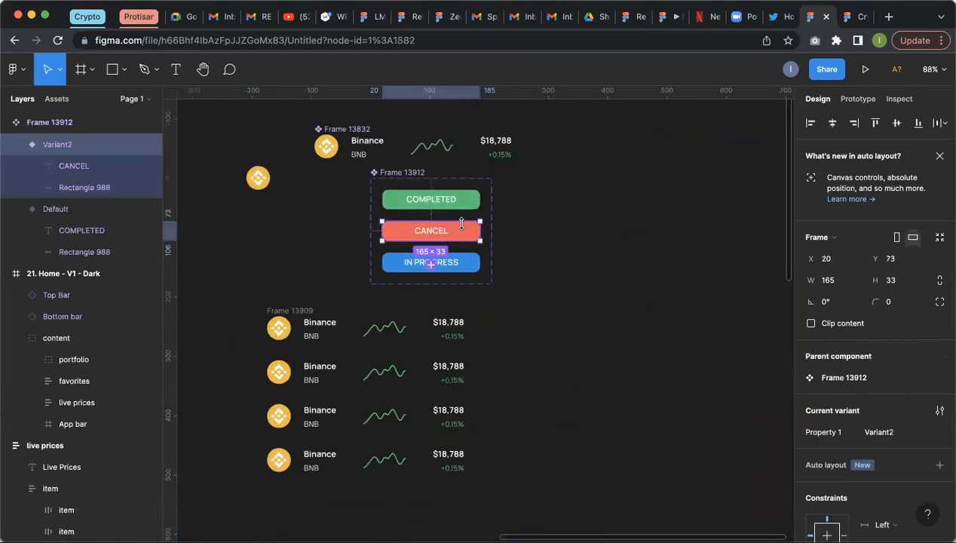
pyautogui.scroll(-1, 871, 407)
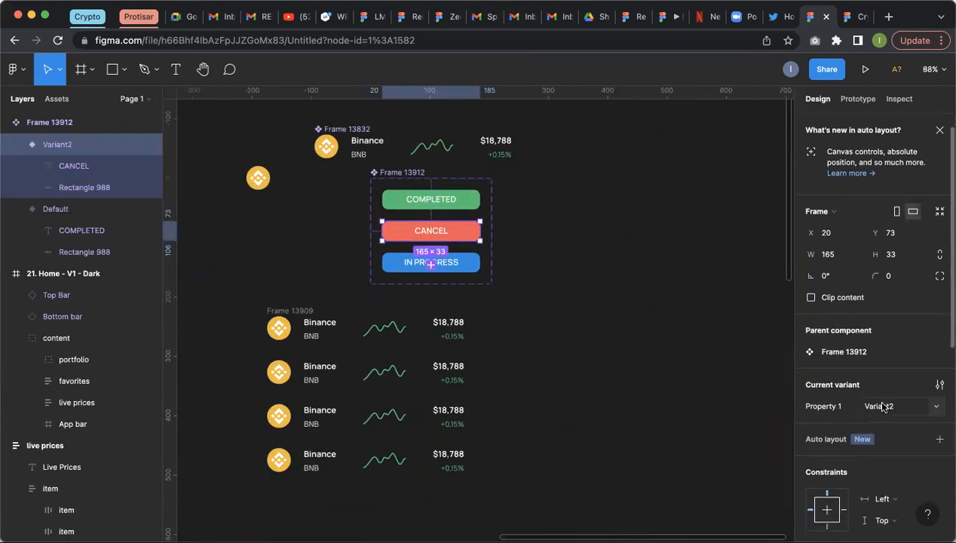
pyautogui.click(895, 407)
pyautogui.write('CANCEL')
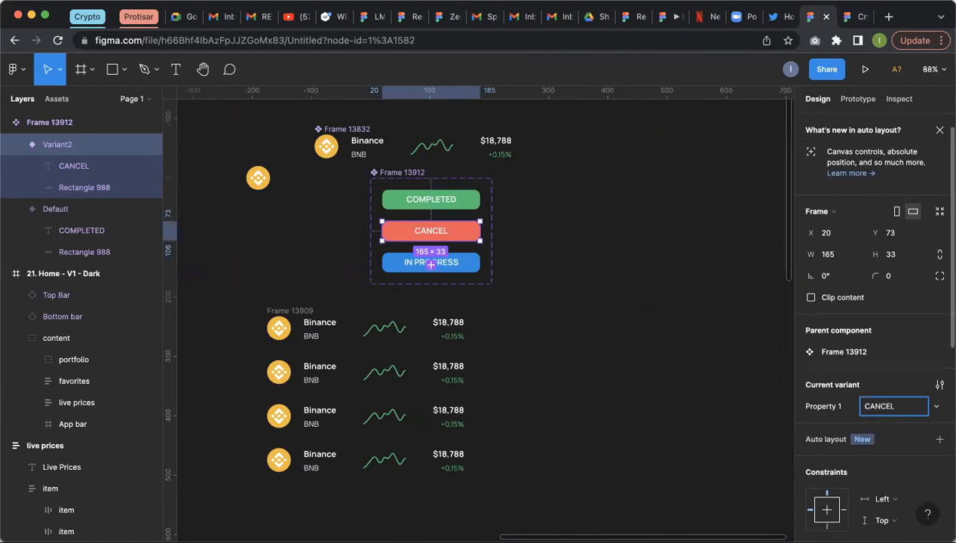
pyautogui.click(586, 310)
# Step: Rename the blue button variant's Property 1 value to IN PROGRESS
pyautogui.click(462, 264)
pyautogui.click(895, 434)
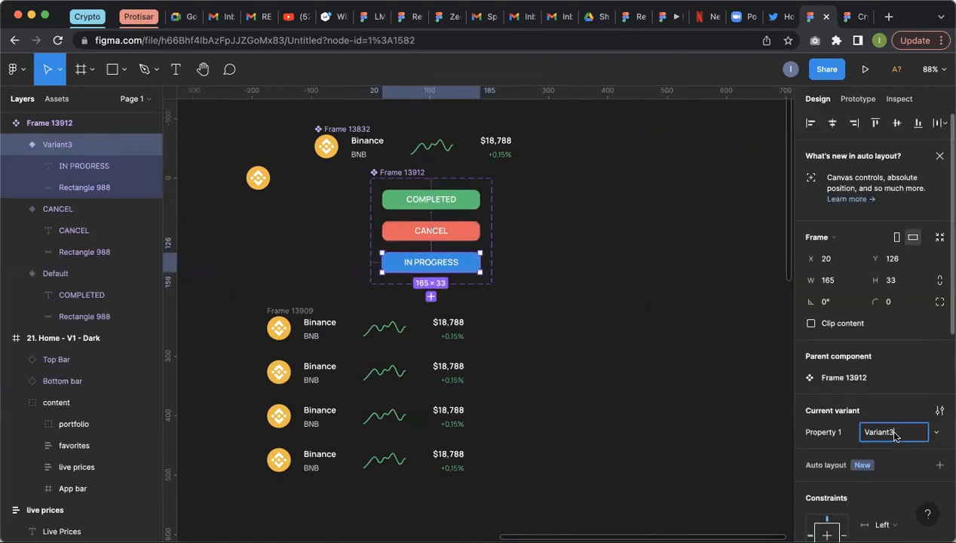
pyautogui.write('IN PROGRESS')
pyautogui.click(631, 318)
# Step: Try the CANCEL and IN PROGRESS variants on the button instance in the Market Price app bar
pyautogui.scroll(-10, 622, 317)
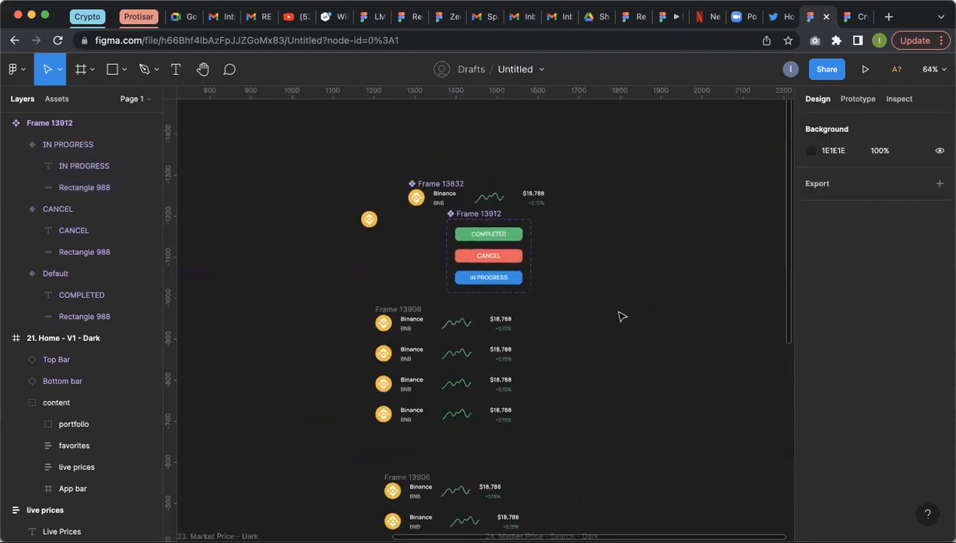
pyautogui.scroll(6, 371, 355)
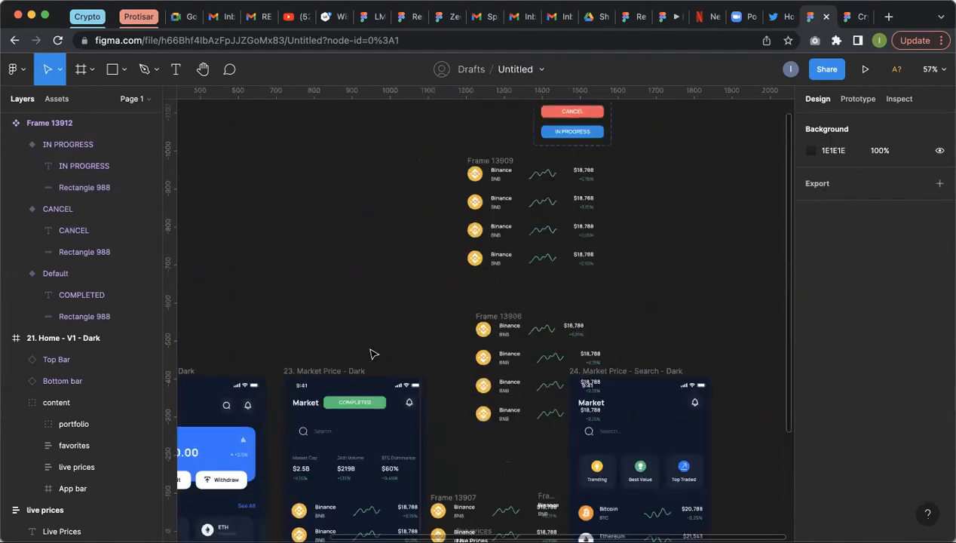
pyautogui.scroll(5, 362, 279)
pyautogui.click(379, 254)
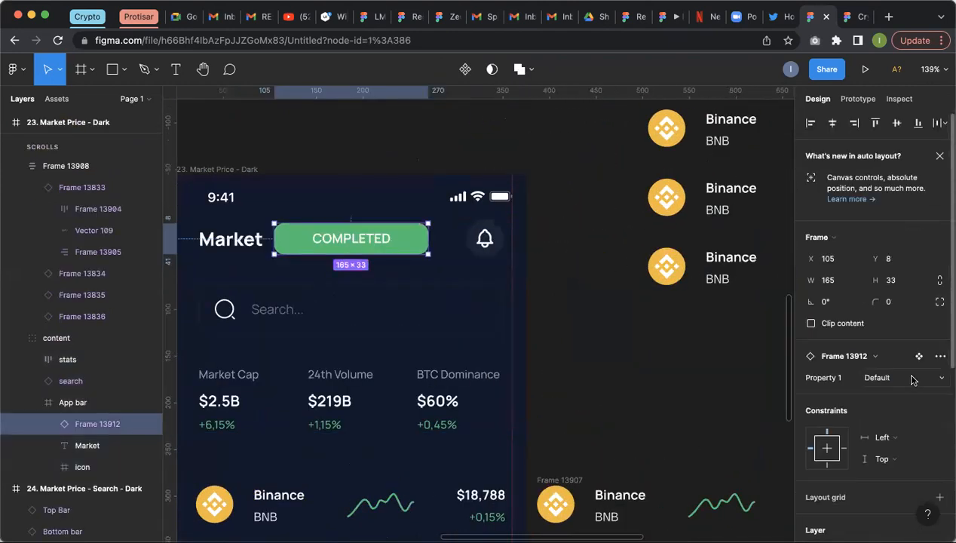
pyautogui.click(913, 381)
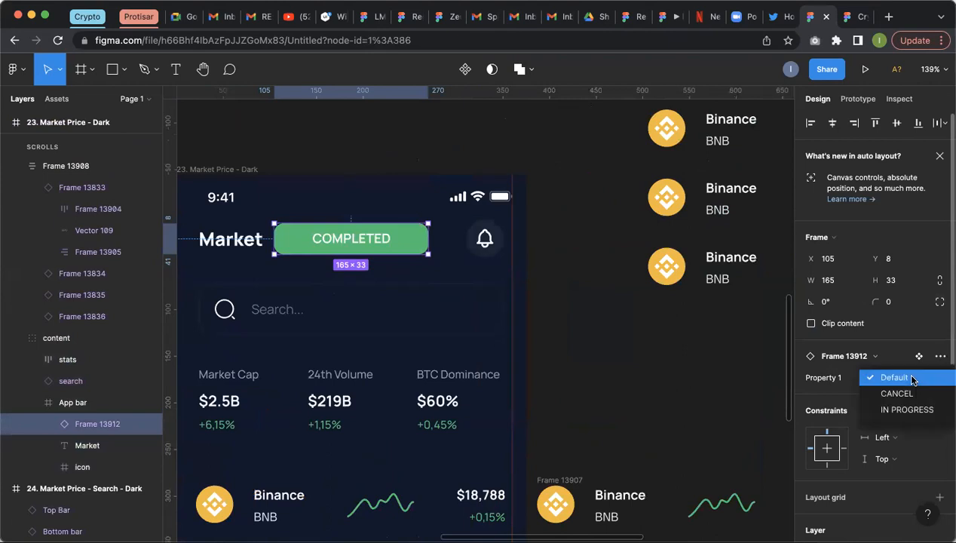
pyautogui.click(913, 393)
pyautogui.click(913, 381)
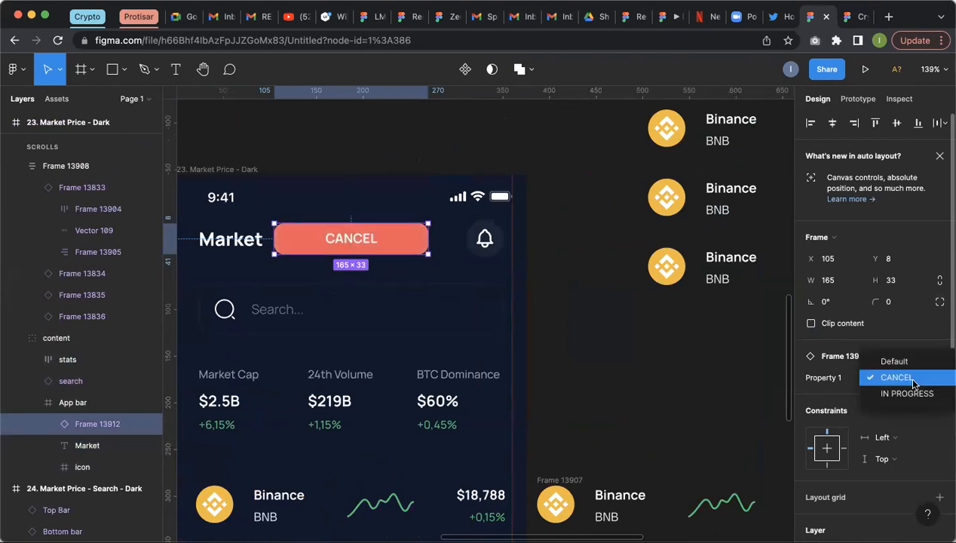
pyautogui.click(919, 396)
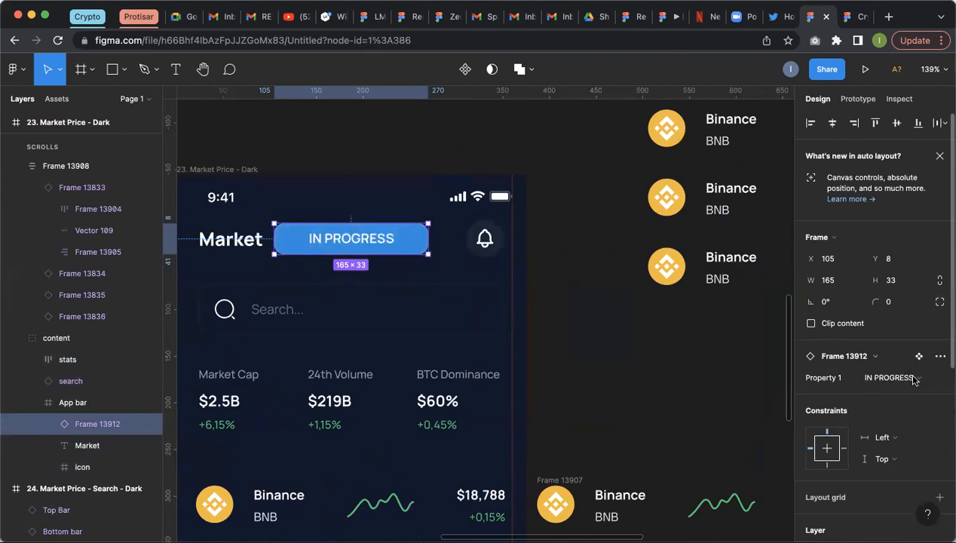
# Step: Switch the app bar's button instance back to the Default variant
pyautogui.click(913, 380)
pyautogui.click(910, 360)
pyautogui.click(914, 369)
pyautogui.click(911, 359)
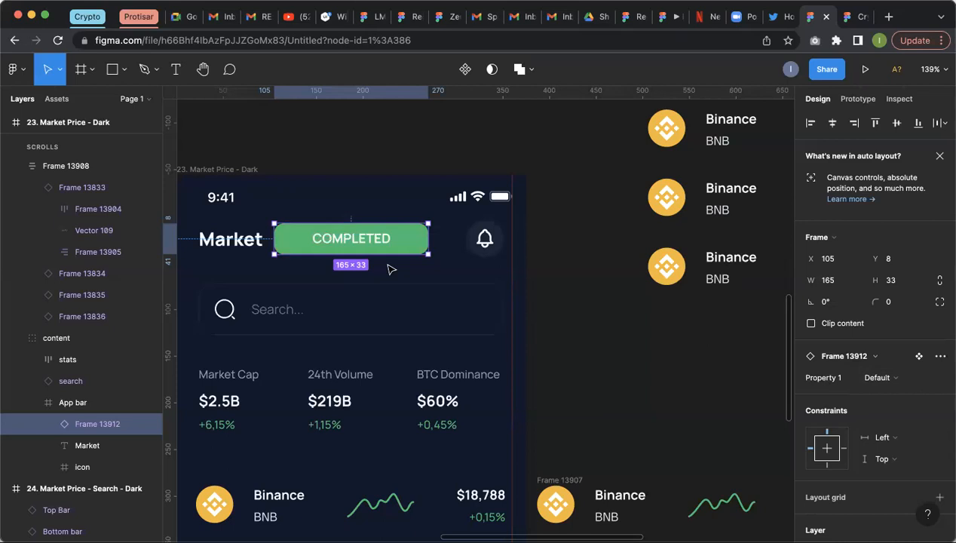
# Step: Move the standalone Binance Coin icon away from the component set to X 977, Y -1244
pyautogui.scroll(-3, 370, 324)
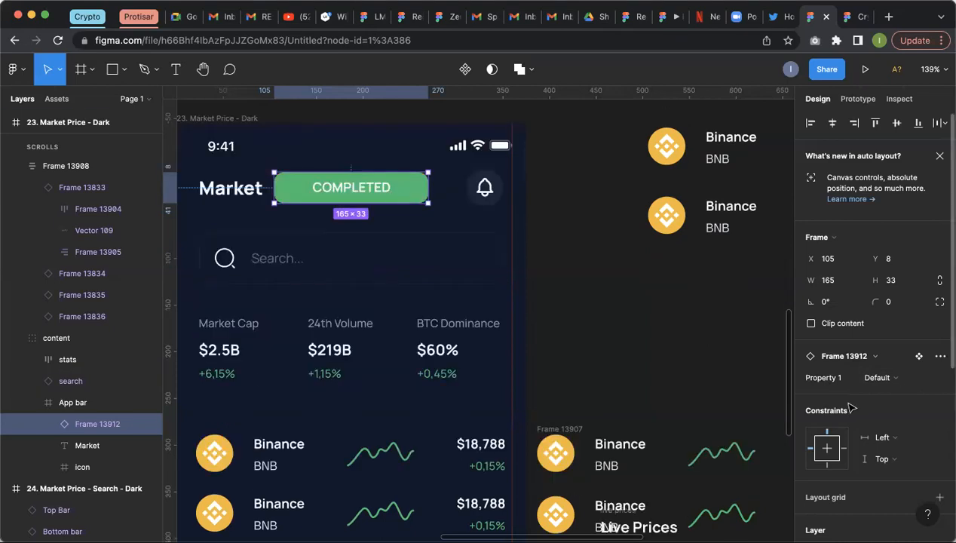
pyautogui.scroll(-5, 411, 368)
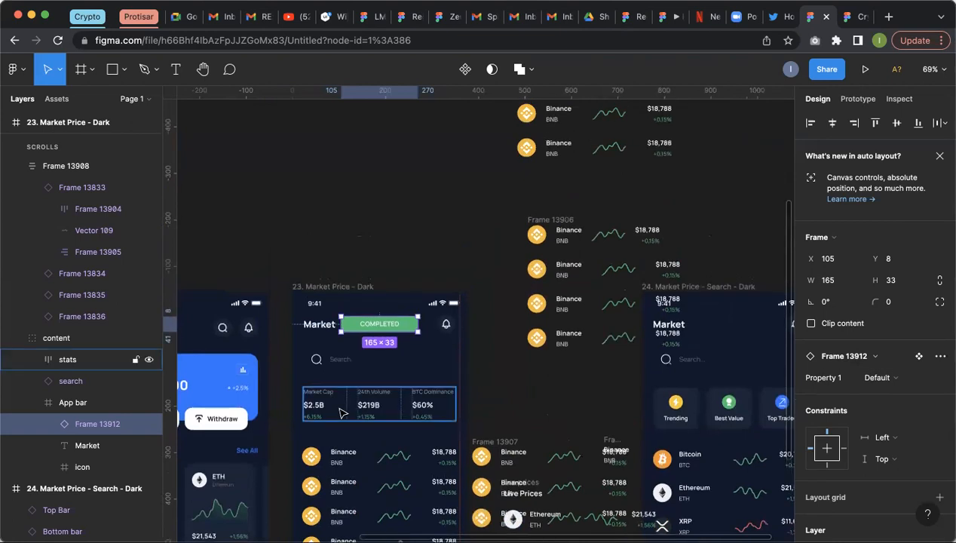
pyautogui.scroll(5, 331, 392)
pyautogui.scroll(2, 339, 413)
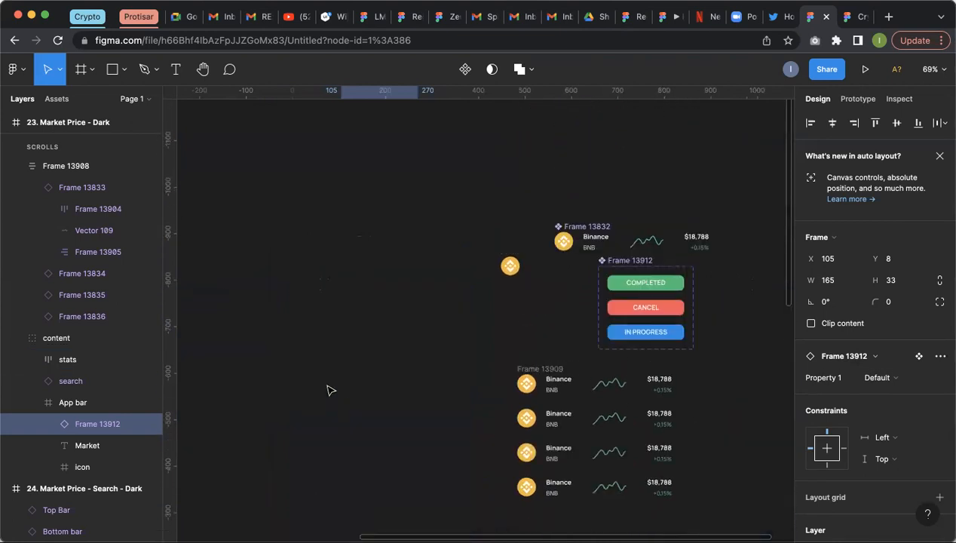
pyautogui.hscroll(2, 448, 300)
pyautogui.scroll(1, 450, 298)
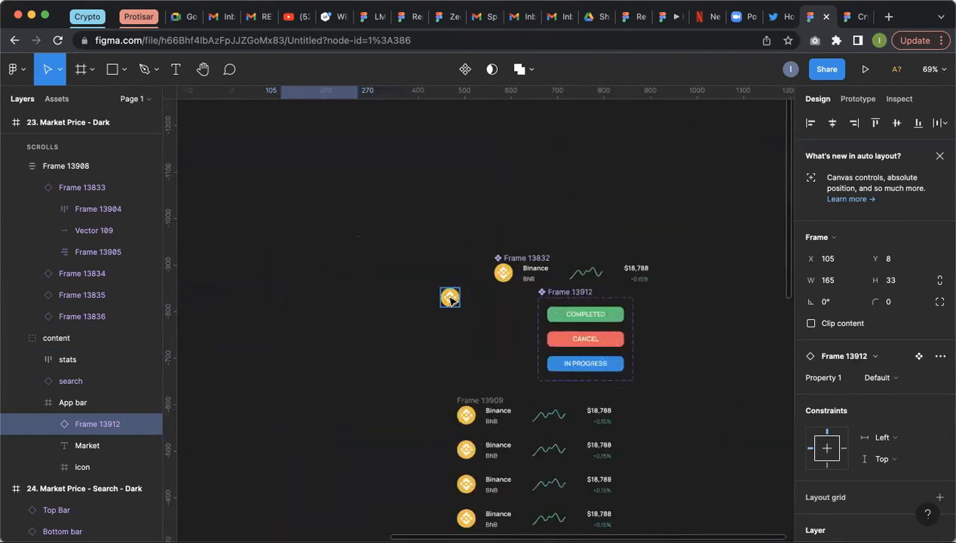
pyautogui.click(450, 297)
pyautogui.moveTo(450, 298); pyautogui.dragTo(361, 283)
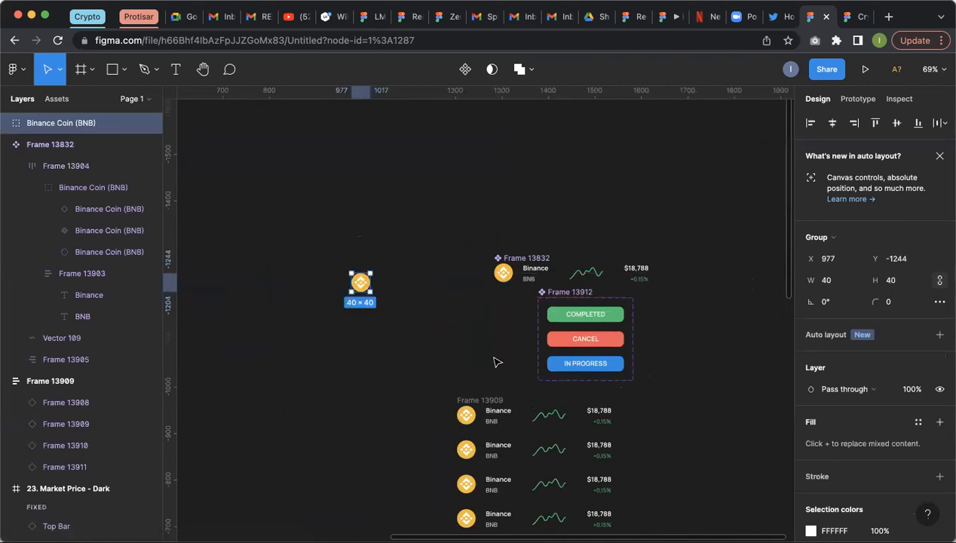
pyautogui.scroll(-3, 497, 362)
pyautogui.keyDown('ctrl'); pyautogui.scroll(-2, 490, 373); pyautogui.keyUp('ctrl')
pyautogui.scroll(-4, 475, 388)
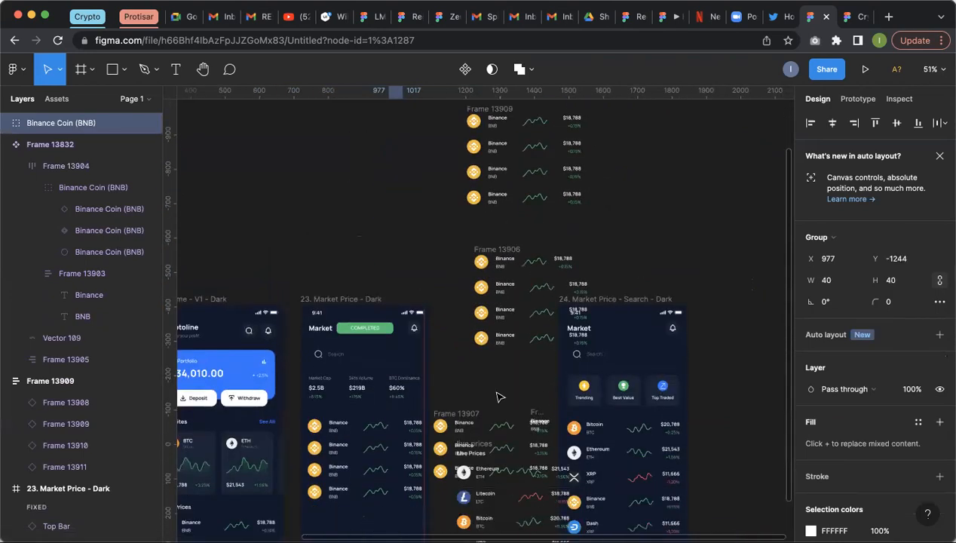
pyautogui.keyDown('ctrl'); pyautogui.scroll(-1, 497, 397); pyautogui.keyUp('ctrl')
pyautogui.scroll(-2, 497, 397)
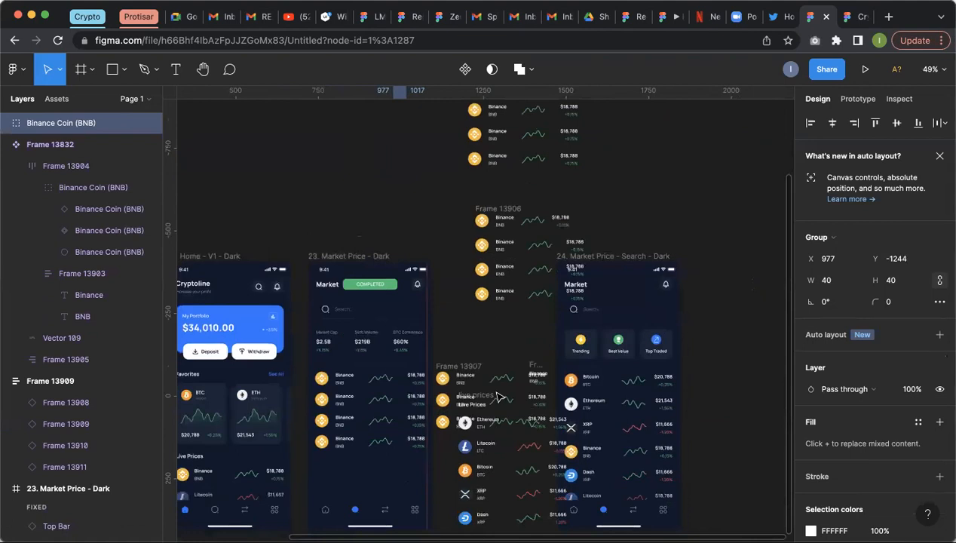
pyautogui.scroll(7, 494, 388)
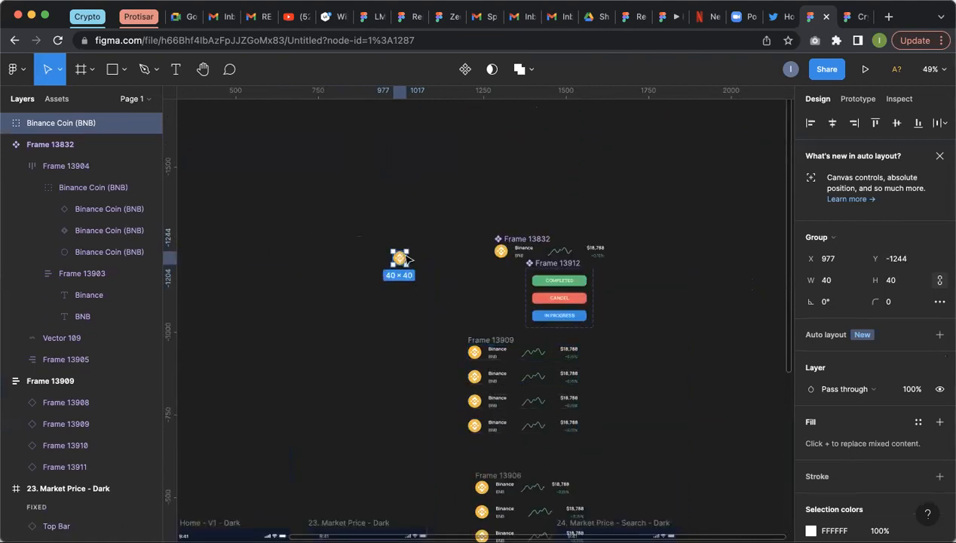
pyautogui.scroll(1, 402, 344)
pyautogui.keyDown('ctrl'); pyautogui.scroll(5, 402, 344); pyautogui.keyUp('ctrl')
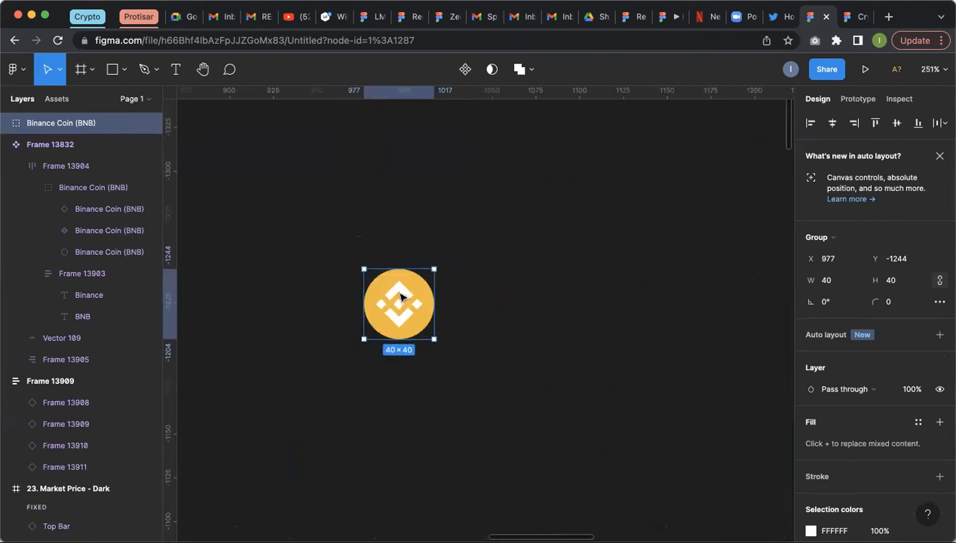
# Step: Copy the Ethereum icon from the coin list in the Market Price - Search screen
pyautogui.keyDown('ctrl'); pyautogui.scroll(-6, 405, 330); pyautogui.keyUp('ctrl')
pyautogui.scroll(-4, 405, 330)
pyautogui.scroll(4, 491, 400)
pyautogui.scroll(-4, 500, 357)
pyautogui.keyDown('ctrl'); pyautogui.scroll(8, 500, 357); pyautogui.keyUp('ctrl')
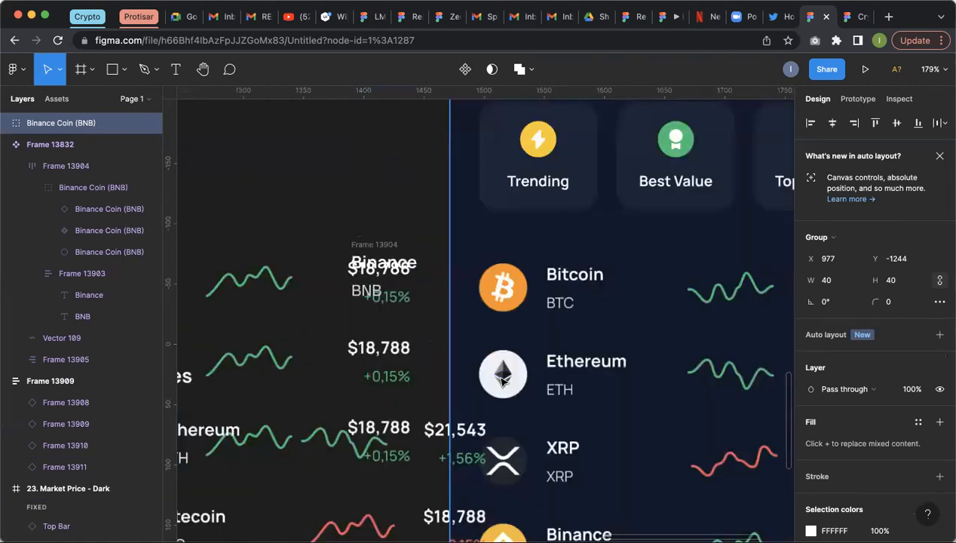
pyautogui.click(503, 374)
pyautogui.doubleClick(503, 375)
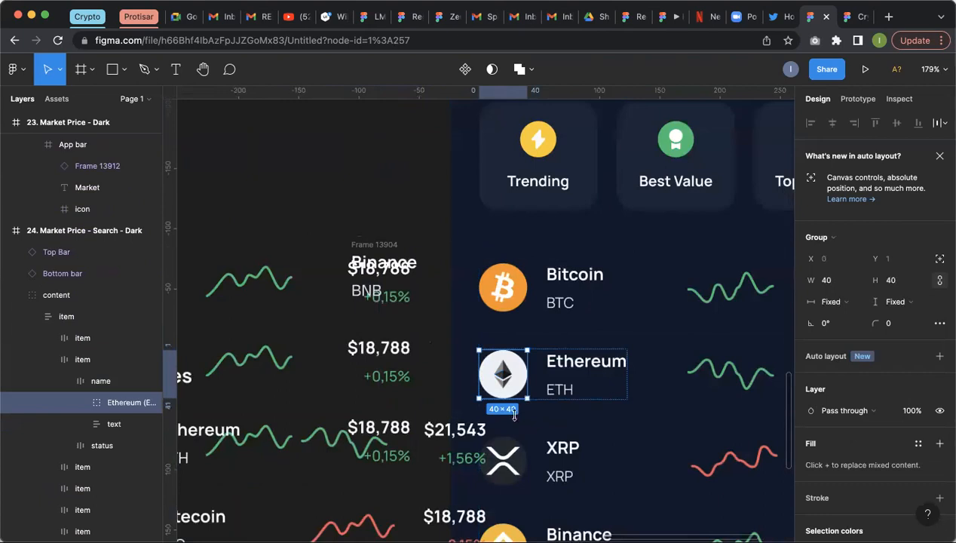
# Step: Paste the Ethereum icon directly below the standalone Binance icon, aligned at X 977 with a gap of 10
pyautogui.keyDown('ctrl'); pyautogui.scroll(-4, 561, 423); pyautogui.keyUp('ctrl')
pyautogui.scroll(5, 551, 418)
pyautogui.keyDown('ctrl'); pyautogui.scroll(-4, 542, 417); pyautogui.keyUp('ctrl')
pyautogui.scroll(5, 542, 417)
pyautogui.click(235, 228)
pyautogui.scroll(10, 235, 228)
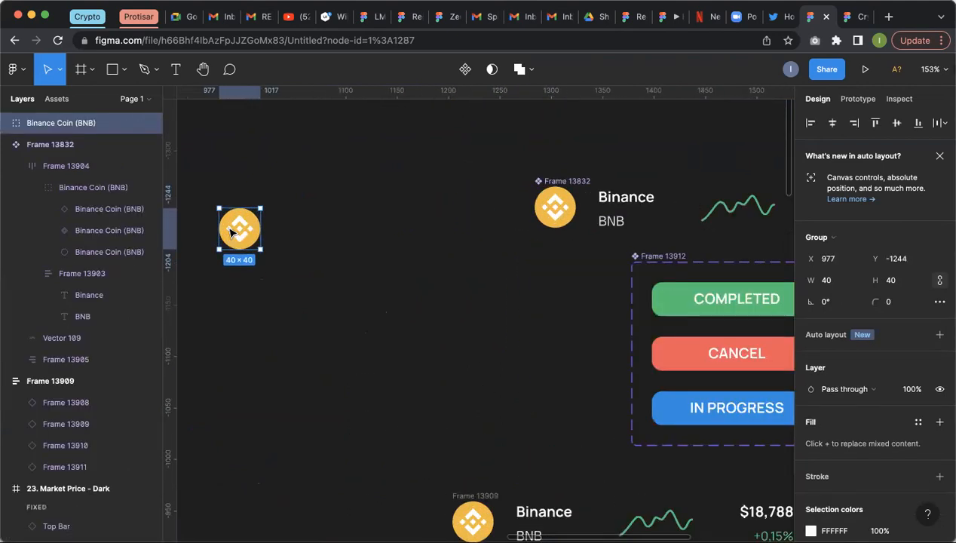
pyautogui.click(414, 257)
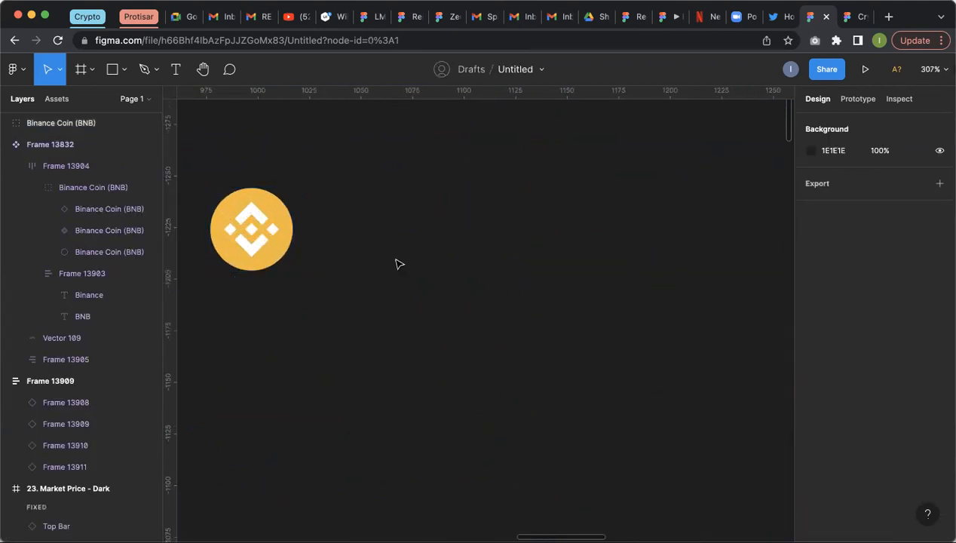
pyautogui.press('super+v')
pyautogui.moveTo(264, 316); pyautogui.dragTo(238, 308)
# Step: Group the standalone Binance and Ethereum icons together
pyautogui.moveTo(355, 149); pyautogui.dragTo(256, 339)
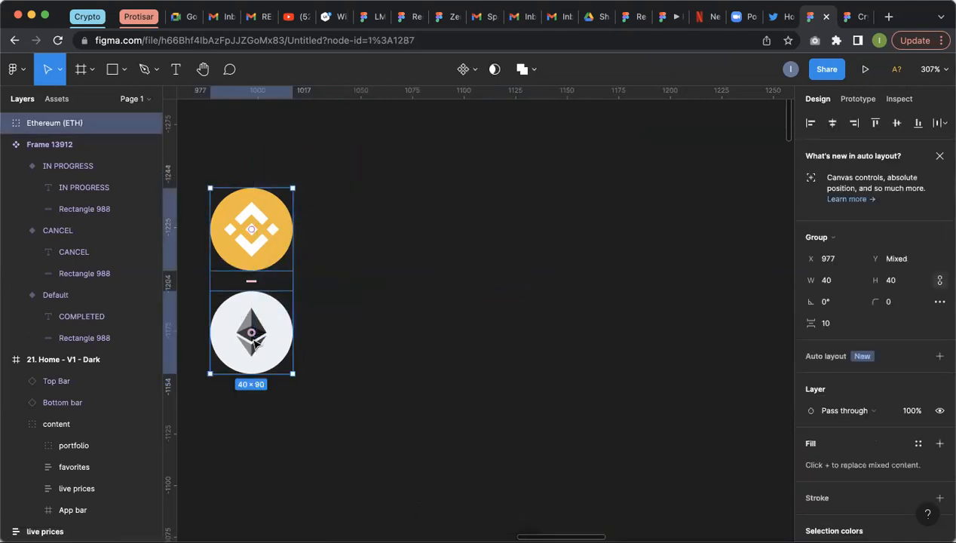
pyautogui.press('super+g')
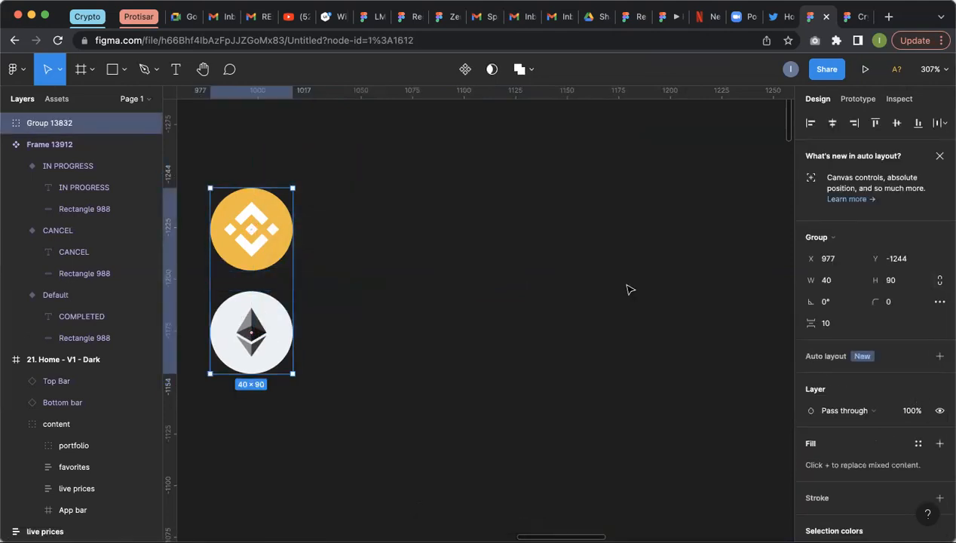
pyautogui.scroll(-2, 630, 288)
pyautogui.scroll(-2, 882, 375)
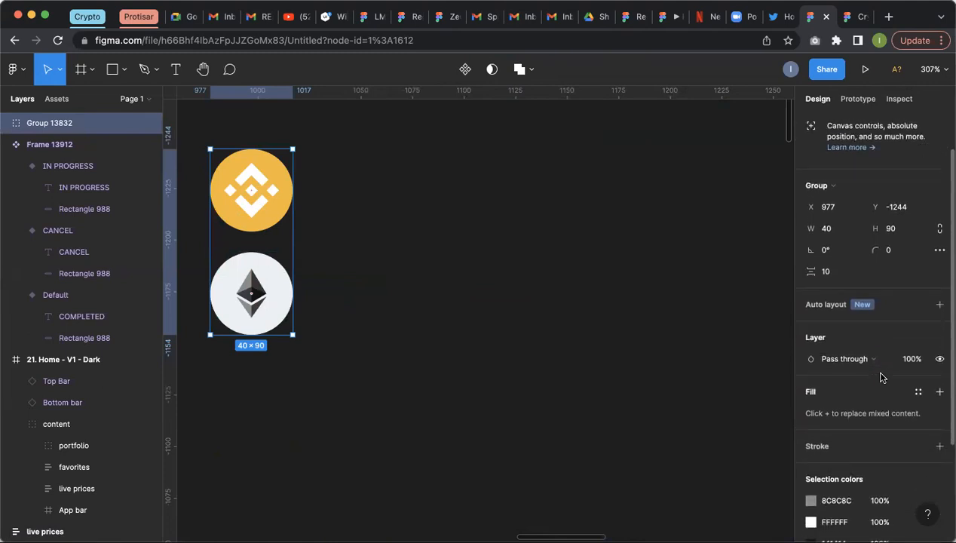
# Step: Turn the Binance Coin icon inside the icon group into a component
pyautogui.doubleClick(270, 217)
pyautogui.rightClick(273, 220)
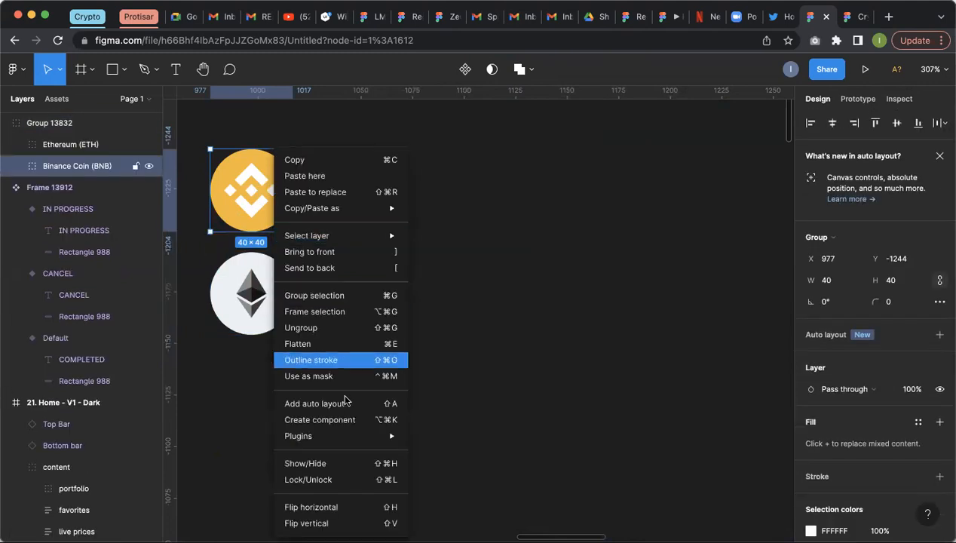
pyautogui.click(363, 419)
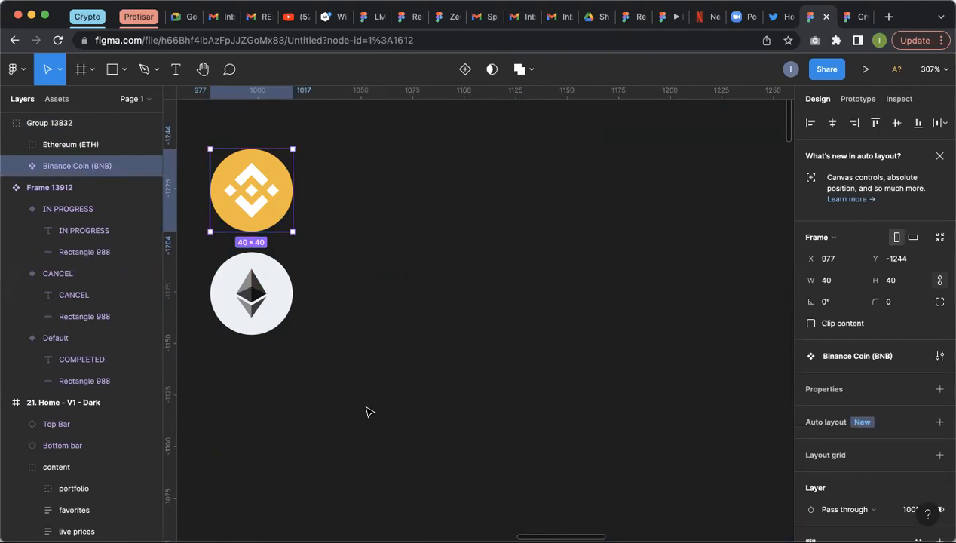
pyautogui.click(369, 191)
pyautogui.click(281, 187)
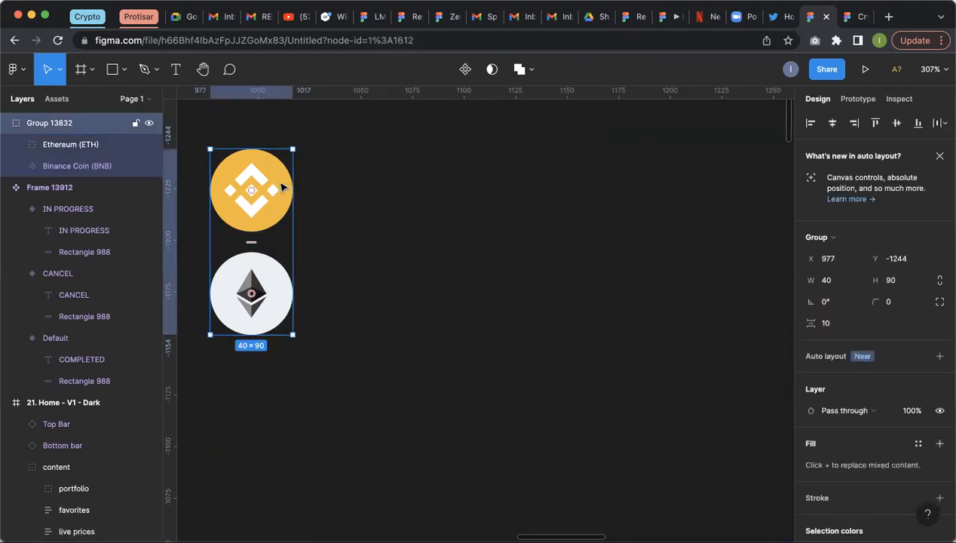
# Step: Ungroup the standalone Binance and Ethereum icons
pyautogui.rightClick(282, 187)
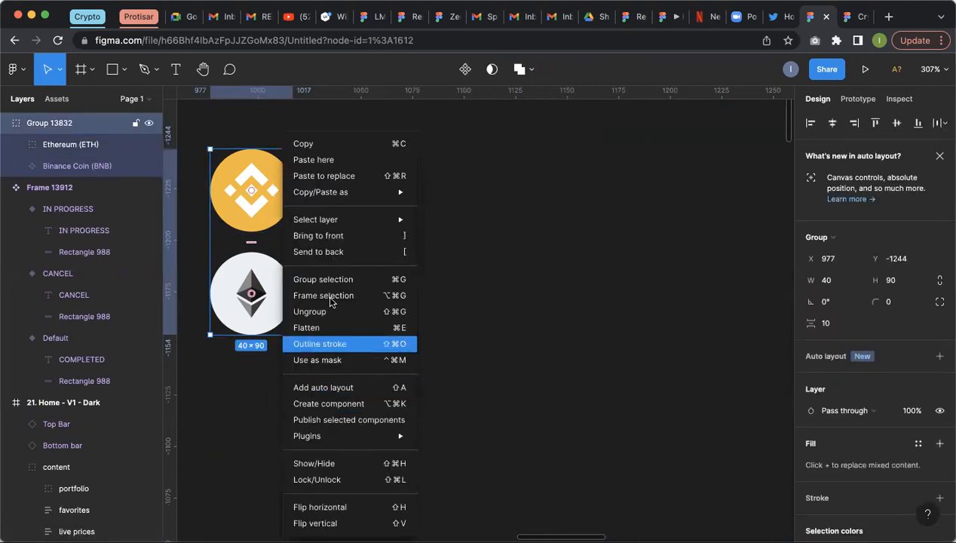
pyautogui.click(352, 311)
pyautogui.click(312, 211)
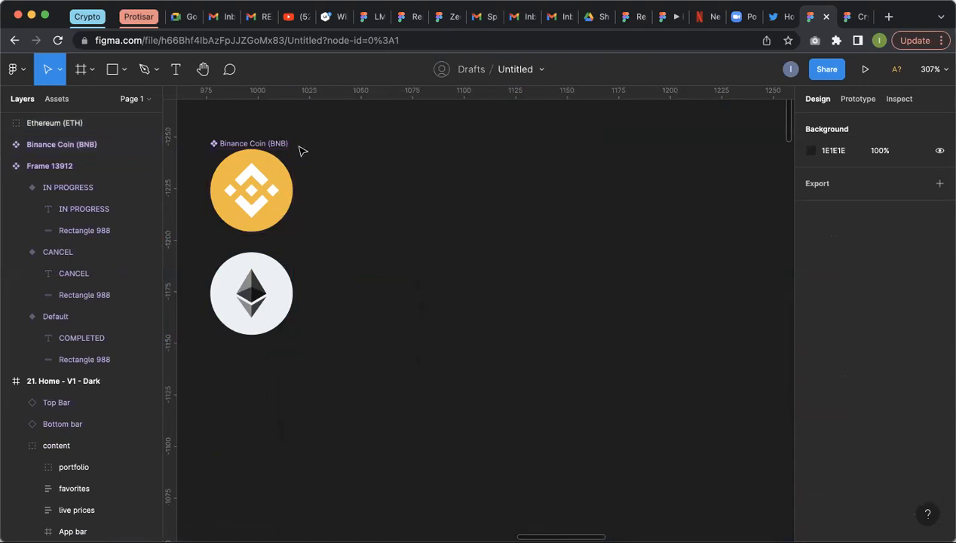
# Step: Move the standalone Ethereum icon away from the Binance Coin component to X 1078, Y -1218
pyautogui.click(260, 158)
pyautogui.rightClick(259, 151)
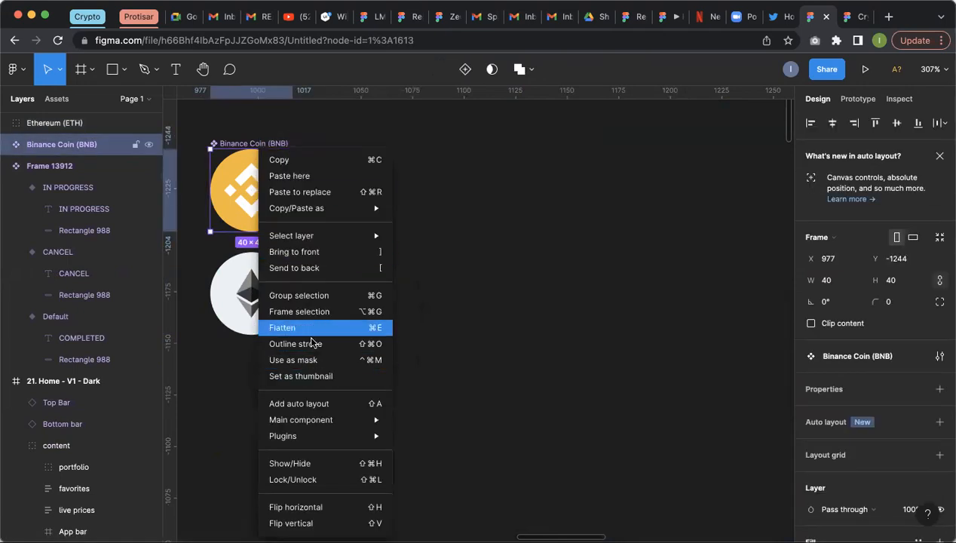
pyautogui.click(501, 324)
pyautogui.moveTo(262, 312); pyautogui.dragTo(493, 241)
# Step: Move the Ethereum, XRP, Binance, Dash and Litecoin rows out of the Market Price - Search screen onto the empty canvas beside it
pyautogui.scroll(-3, 343, 319)
pyautogui.scroll(-8, 343, 319)
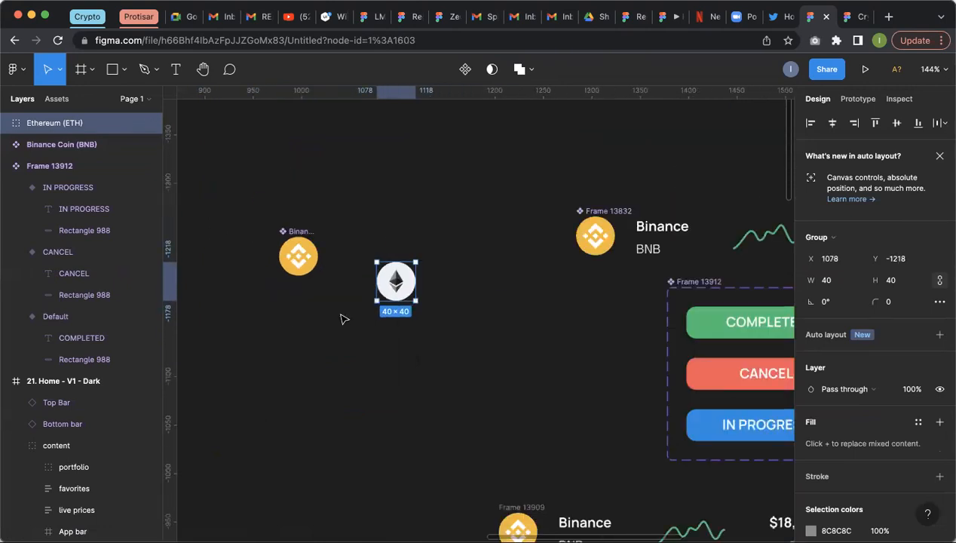
pyautogui.scroll(-3, 548, 337)
pyautogui.scroll(-5, 548, 337)
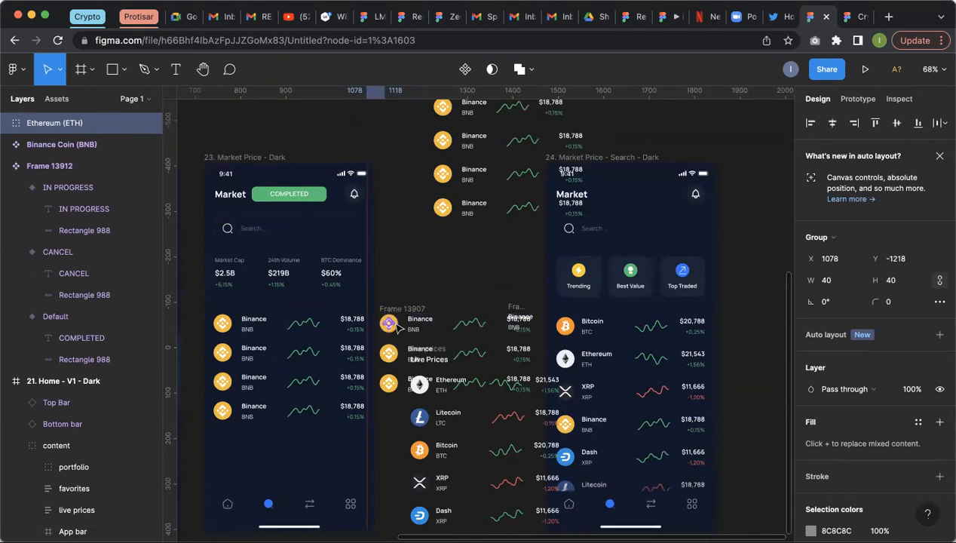
pyautogui.scroll(-8, 398, 330)
pyautogui.scroll(3, 474, 225)
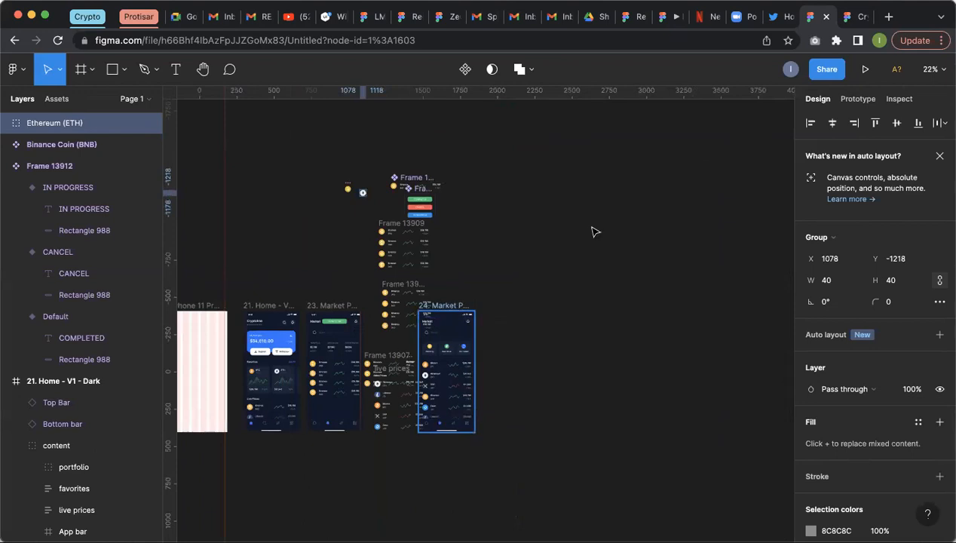
pyautogui.press('n')
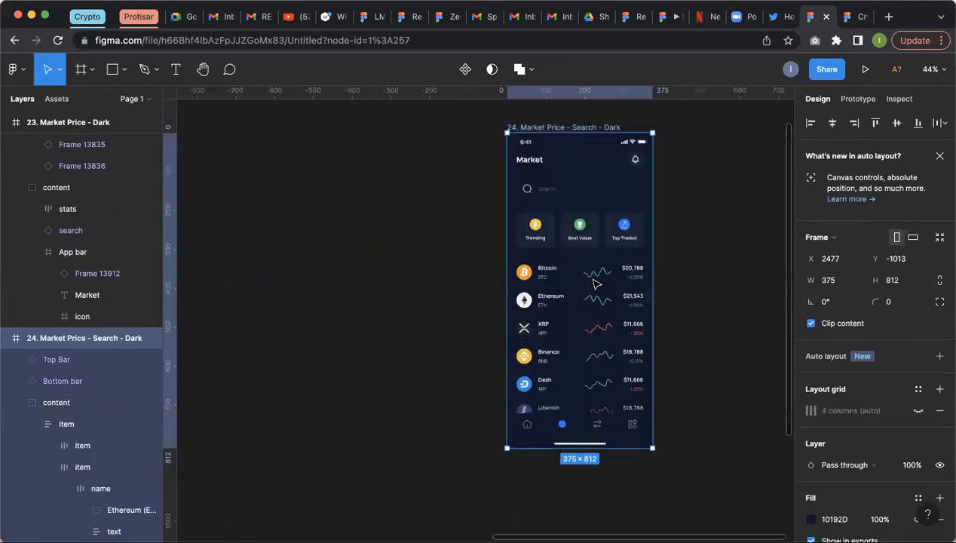
pyautogui.keyDown('super'); pyautogui.click(571, 314); pyautogui.keyUp('super')
pyautogui.keyDown('shift'); pyautogui.click(588, 347); pyautogui.keyUp('shift')
pyautogui.keyDown('shift'); pyautogui.click(599, 386); pyautogui.keyUp('shift')
pyautogui.keyDown('shift'); pyautogui.click(602, 409); pyautogui.keyUp('shift')
pyautogui.keyDown('shift'); pyautogui.click(608, 449); pyautogui.keyUp('shift')
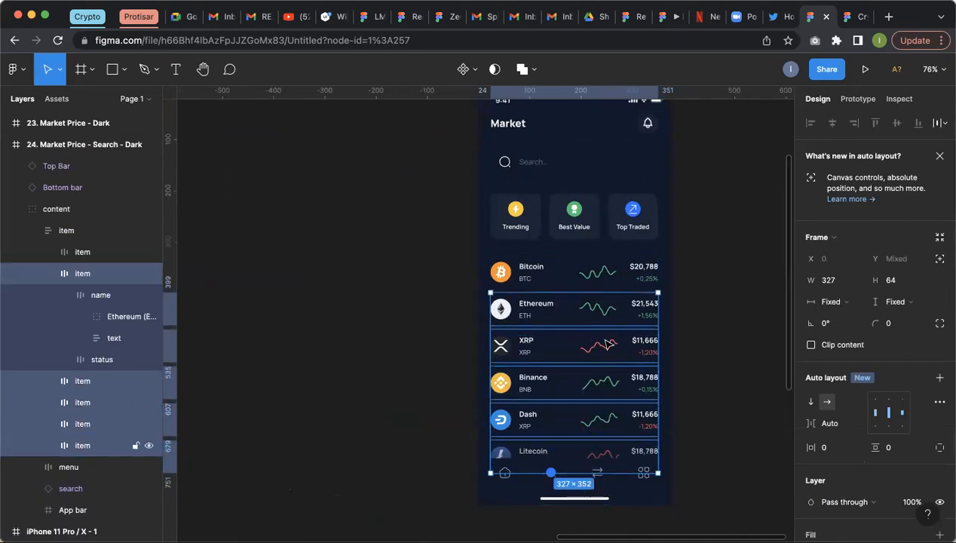
pyautogui.scroll(-2, 615, 328)
pyautogui.scroll(-1, 573, 327)
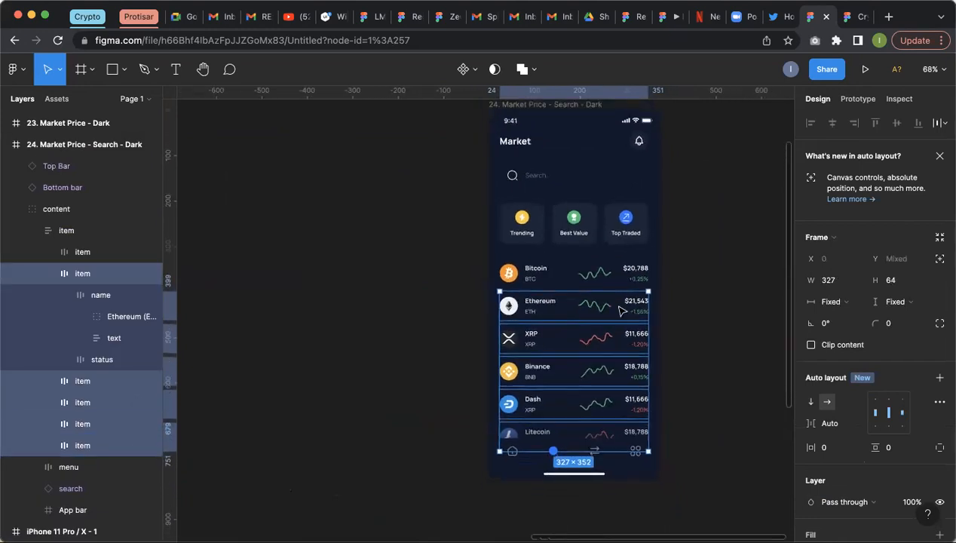
pyautogui.moveTo(622, 311); pyautogui.dragTo(792, 300)
# Step: Duplicate the Bitcoin row onto the canvas at X 2910, Y -857, and turn the copy into a component
pyautogui.doubleClick(455, 276)
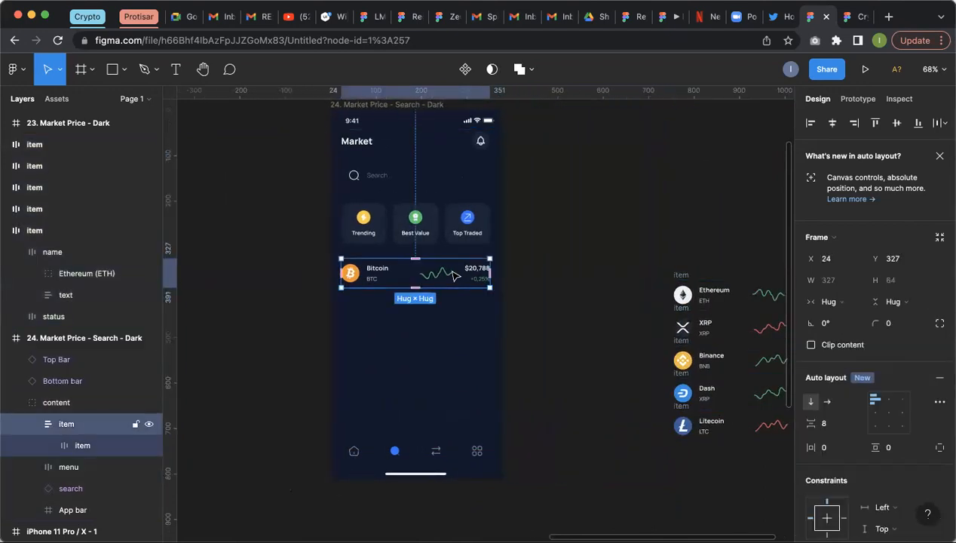
pyautogui.keyDown('alt'); pyautogui.moveTo(446, 275); pyautogui.dragTo(632, 197); pyautogui.keyUp('alt')
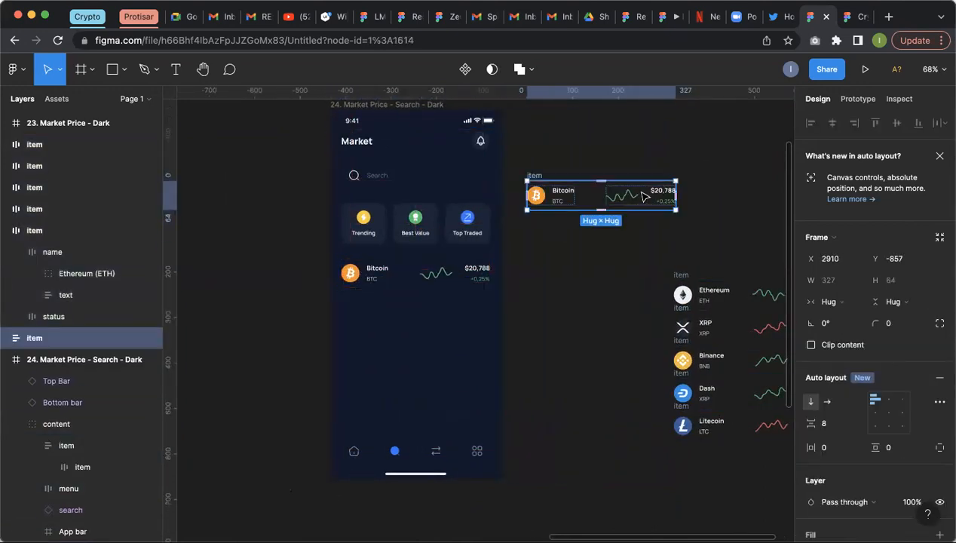
pyautogui.scroll(4, 639, 195)
pyautogui.scroll(3, 645, 198)
pyautogui.scroll(3, 498, 251)
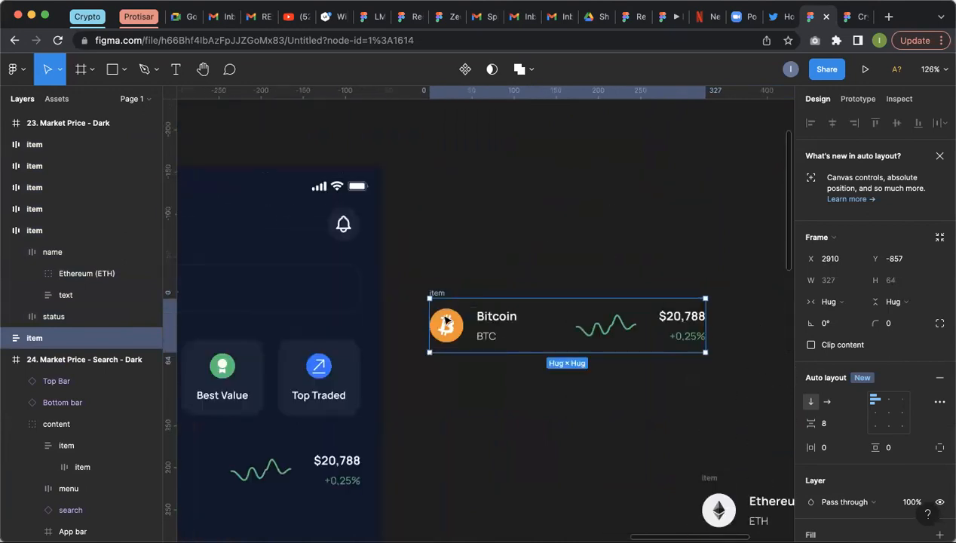
pyautogui.press('Return')
pyautogui.doubleClick(445, 320)
pyautogui.press('Escape')
pyautogui.doubleClick(445, 321)
pyautogui.press('Escape')
pyautogui.click(442, 293)
pyautogui.rightClick(443, 294)
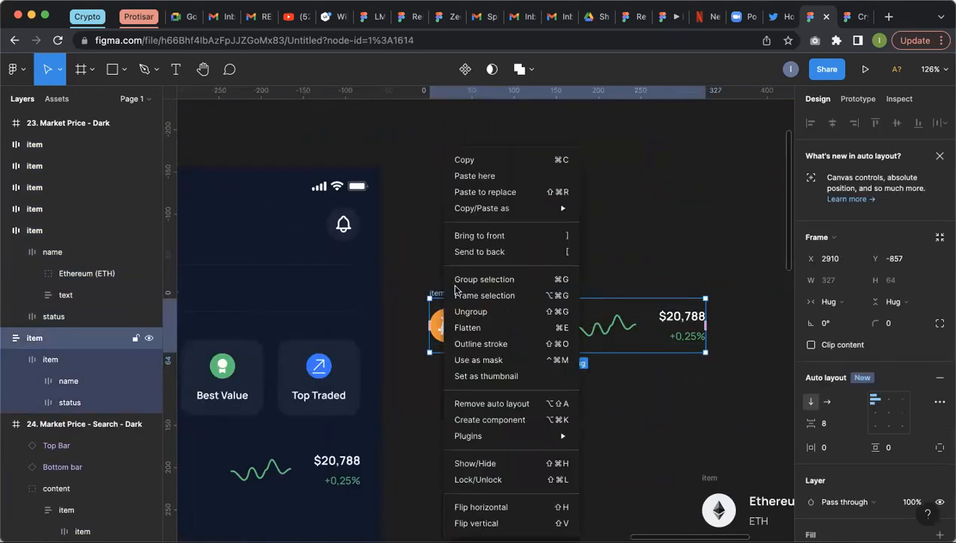
pyautogui.click(490, 409)
pyautogui.press('Escape')
# Step: Move the green trend line out of the Bitcoin row component to the empty canvas above it
pyautogui.doubleClick(448, 325)
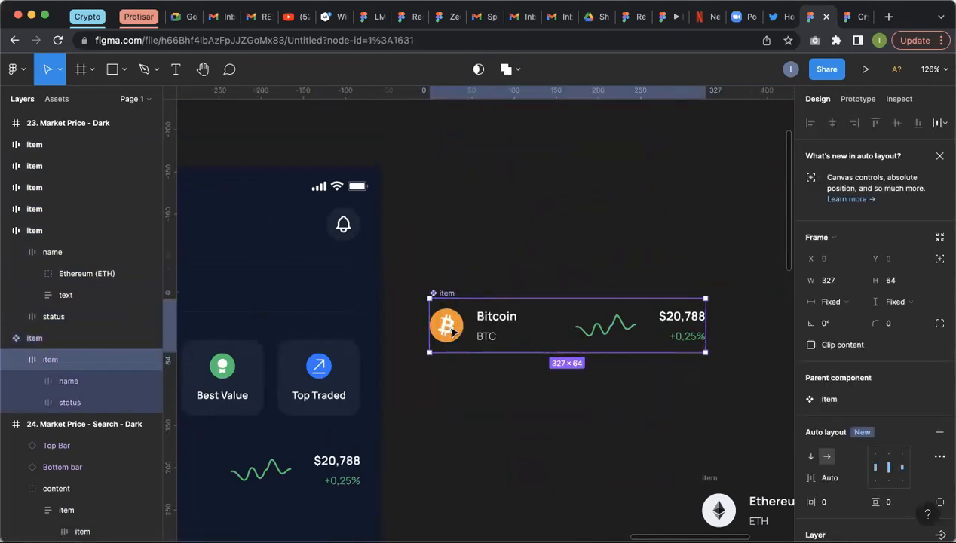
pyautogui.doubleClick(600, 336)
pyautogui.doubleClick(599, 330)
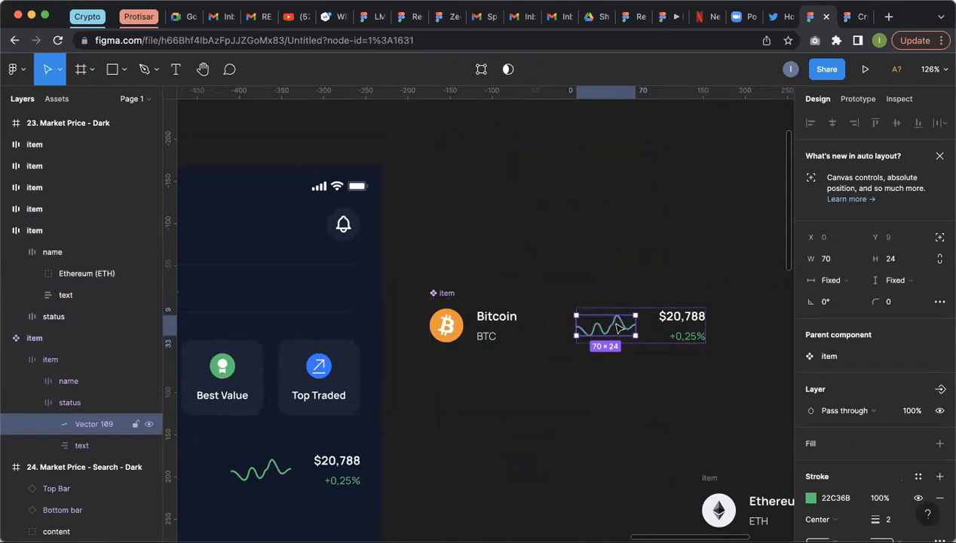
pyautogui.rightClick(615, 325)
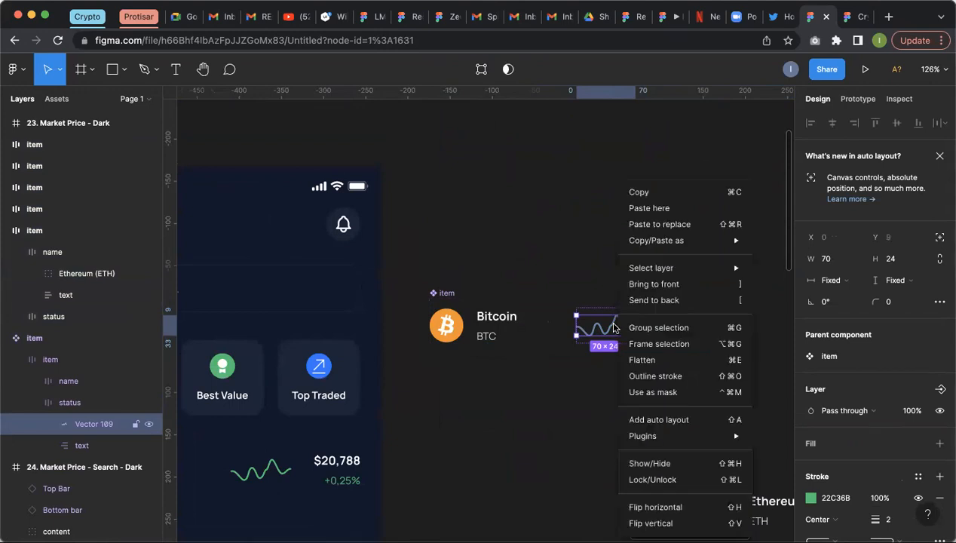
pyautogui.click(606, 319)
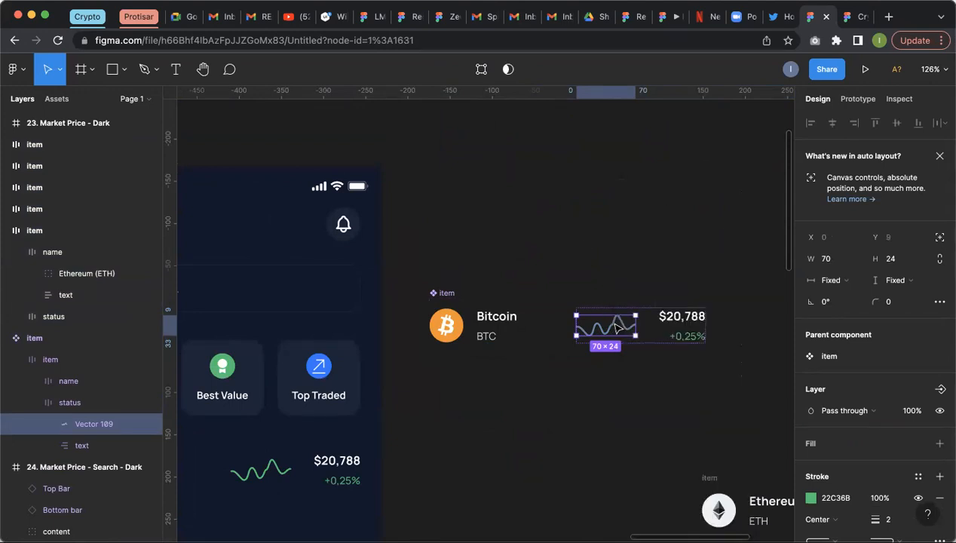
pyautogui.moveTo(610, 249); pyautogui.dragTo(610, 233)
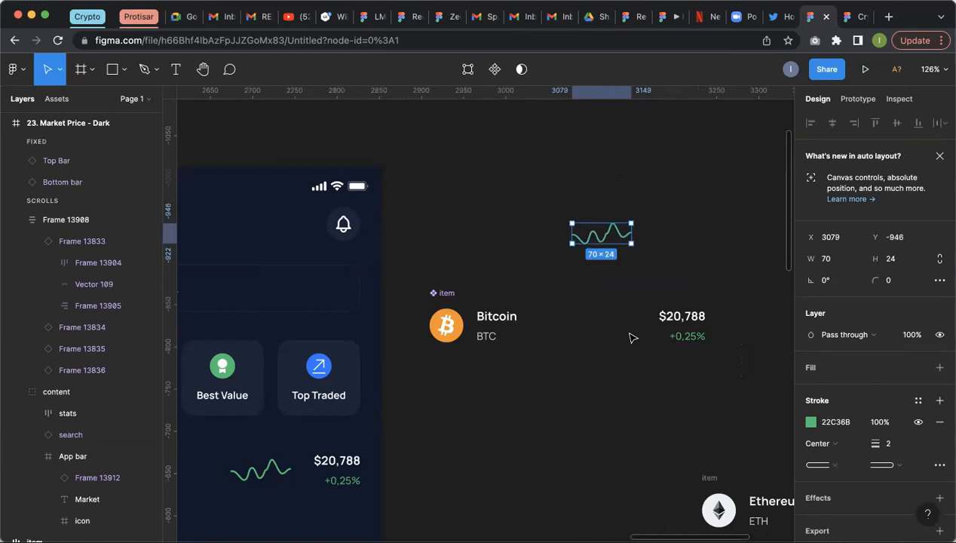
# Step: Try to place the trend line back in the Bitcoin row component between the coin name and the price
pyautogui.click(668, 326)
pyautogui.doubleClick(668, 326)
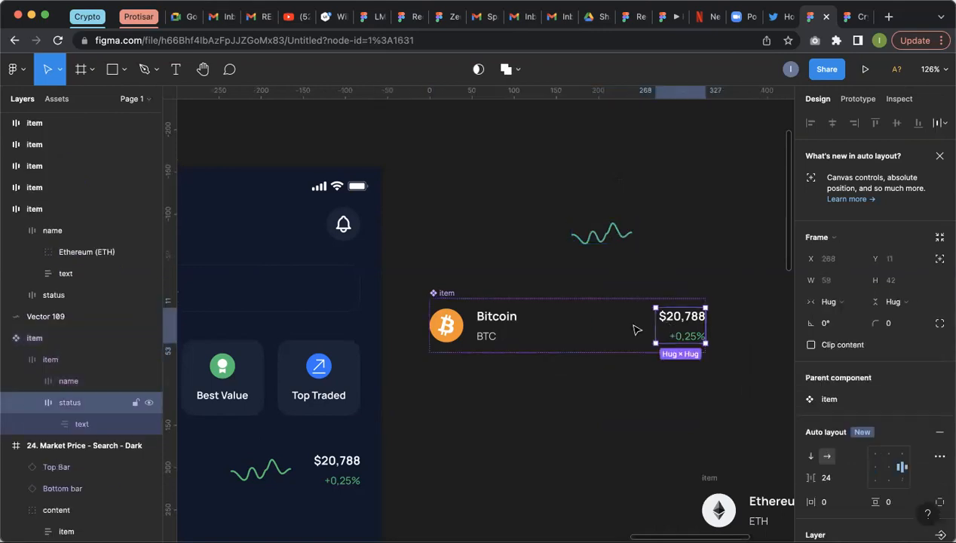
pyautogui.click(633, 330)
pyautogui.doubleClick(627, 229)
pyautogui.press('Escape')
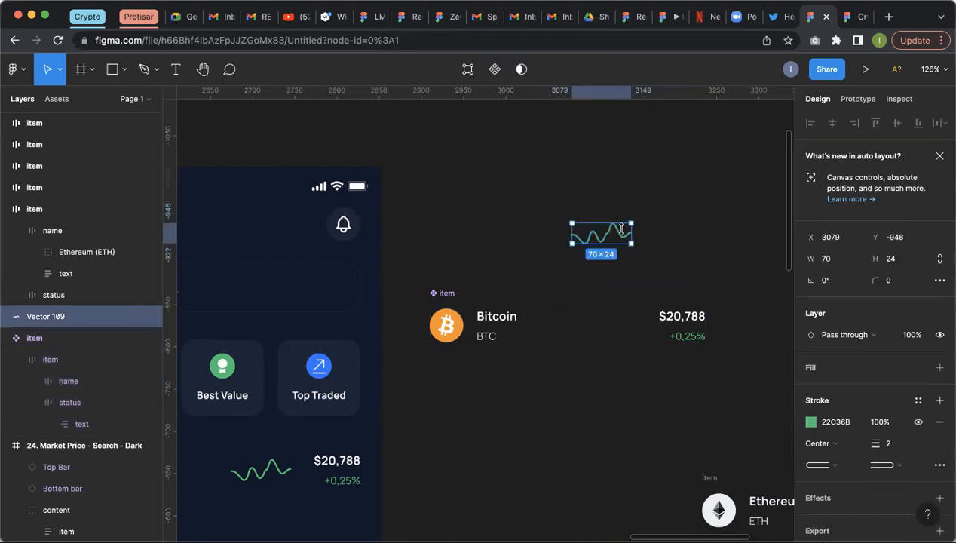
pyautogui.moveTo(620, 237); pyautogui.dragTo(614, 332)
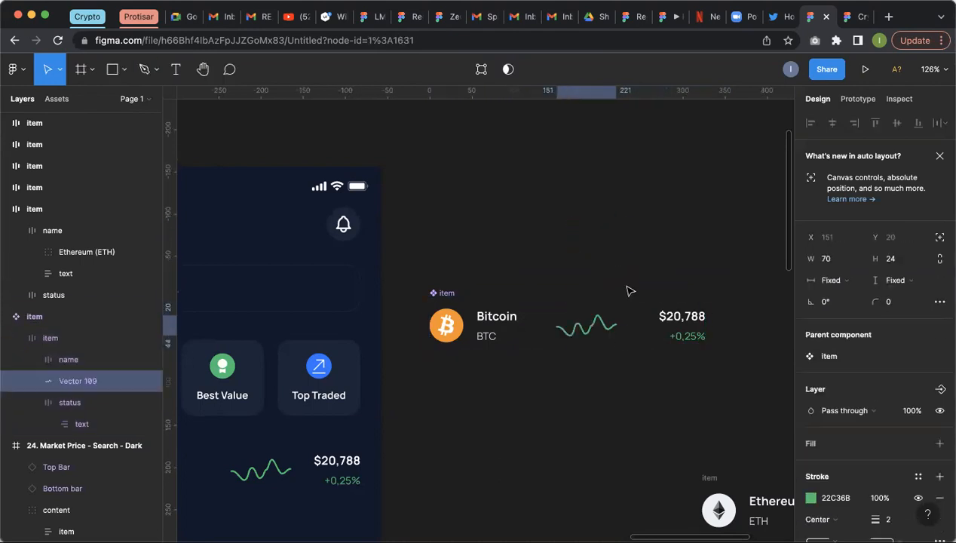
pyautogui.press('super+z')
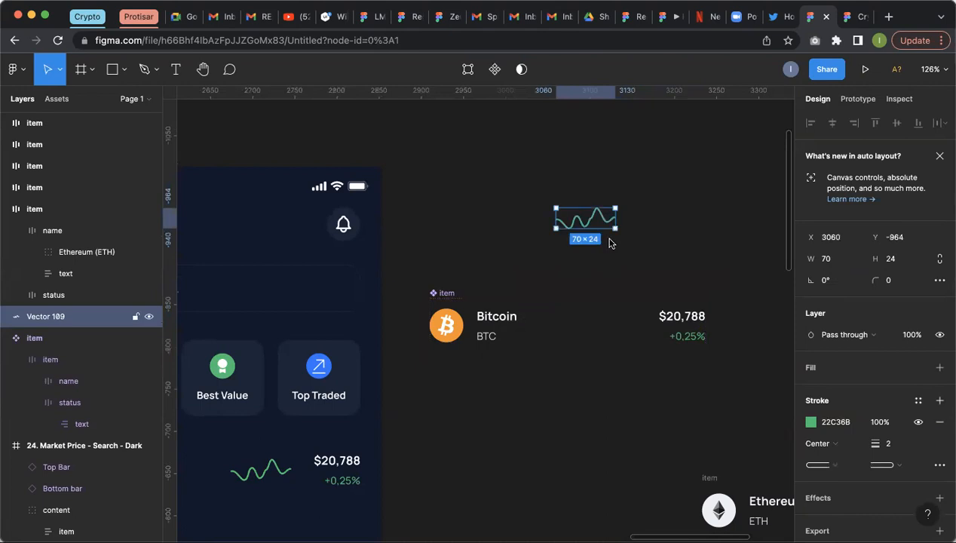
# Step: Turn the standalone green trend line into a component and add a second variant to it
pyautogui.rightClick(606, 224)
pyautogui.press('alt+super+k')
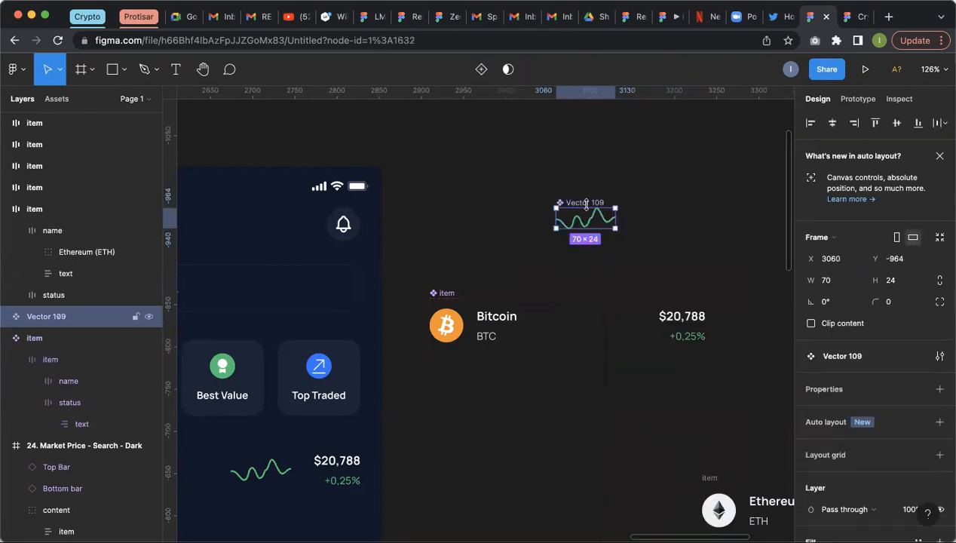
pyautogui.click(940, 389)
pyautogui.press('Down')
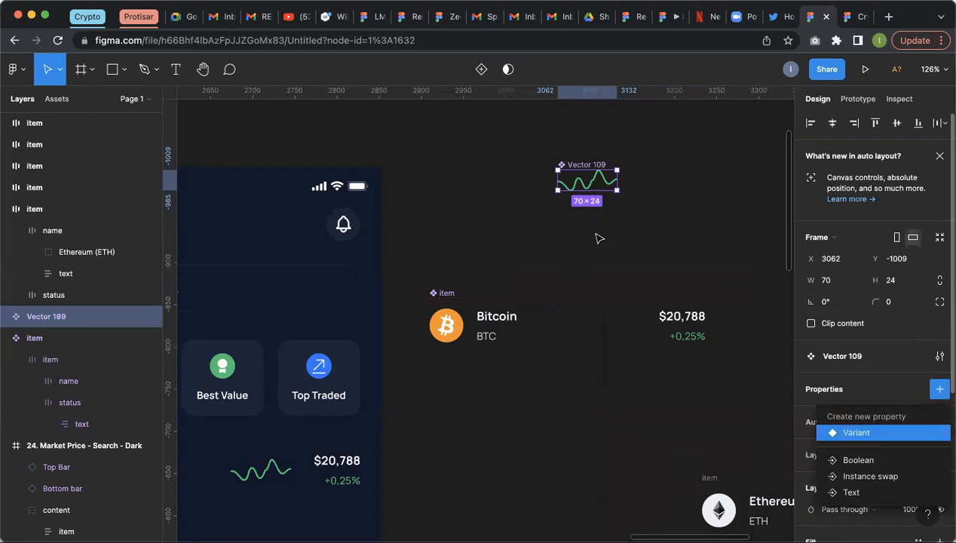
pyautogui.press('Return')
pyautogui.click(587, 232)
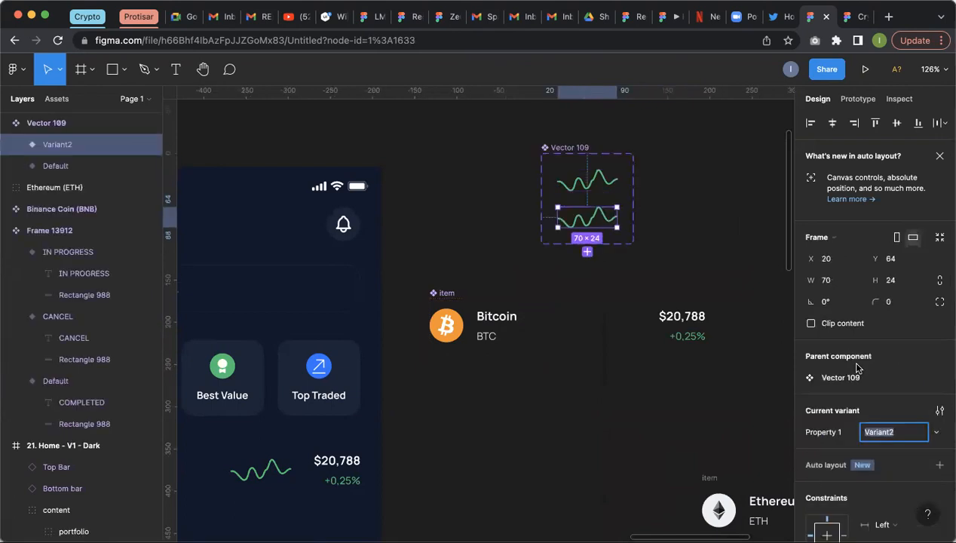
# Step: Recolor the trend line component's second variant from its selection colors to the red color style
pyautogui.scroll(-5, 856, 367)
pyautogui.click(811, 427)
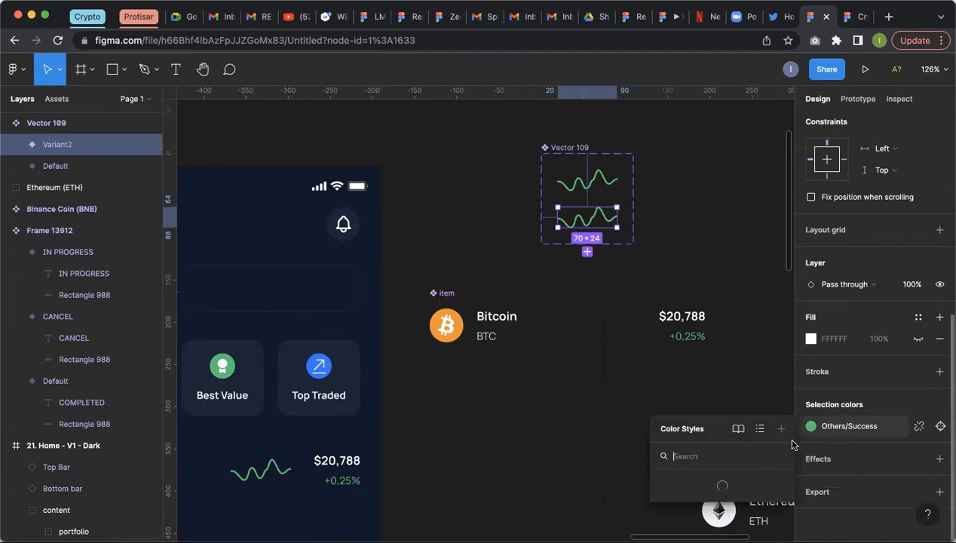
pyautogui.click(668, 389)
pyautogui.click(668, 203)
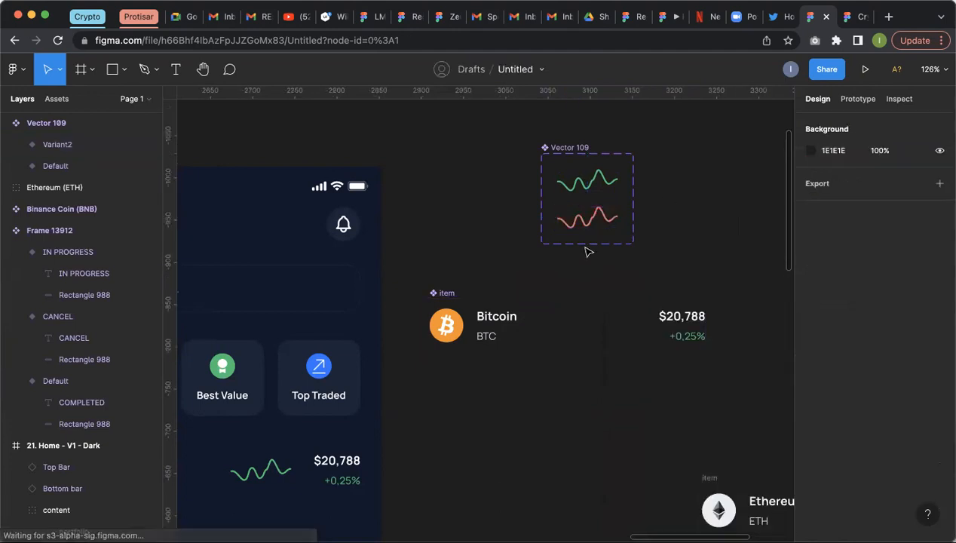
# Step: Place an instance of the green trend line variant in the Bitcoin row component between the coin name and the price
pyautogui.click(585, 183)
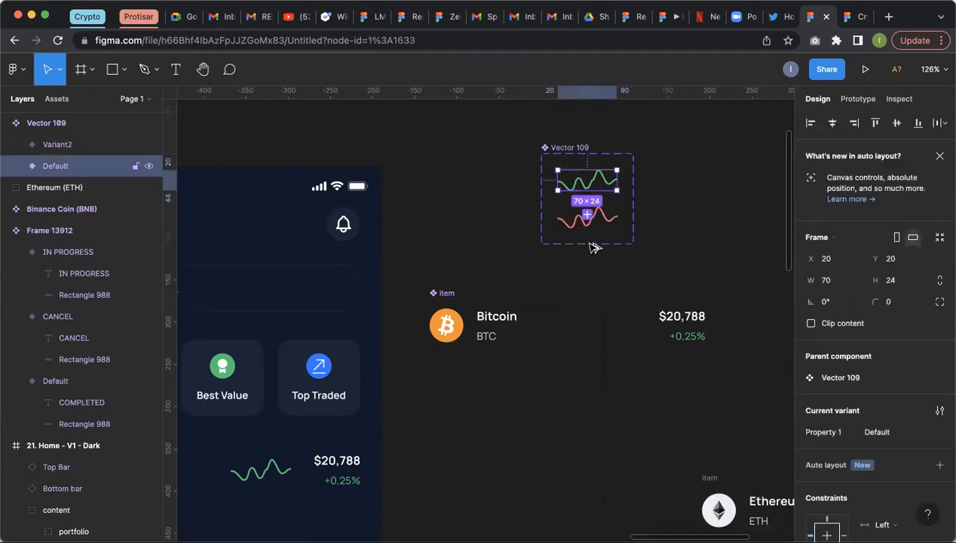
pyautogui.moveTo(597, 318); pyautogui.dragTo(614, 315)
pyautogui.click(682, 266)
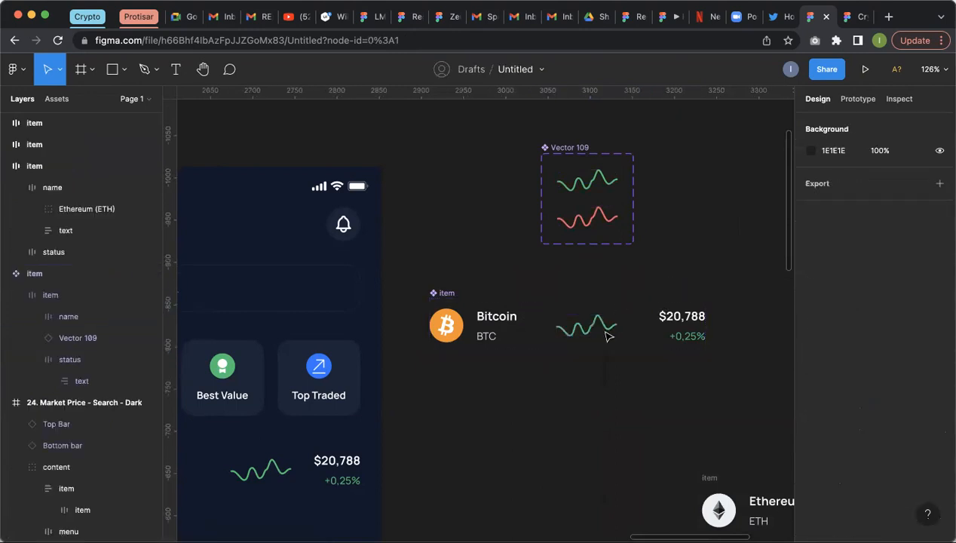
# Step: Move the original Bitcoin row out of the Market Price - Search screen to the canvas above the frame
pyautogui.click(606, 333)
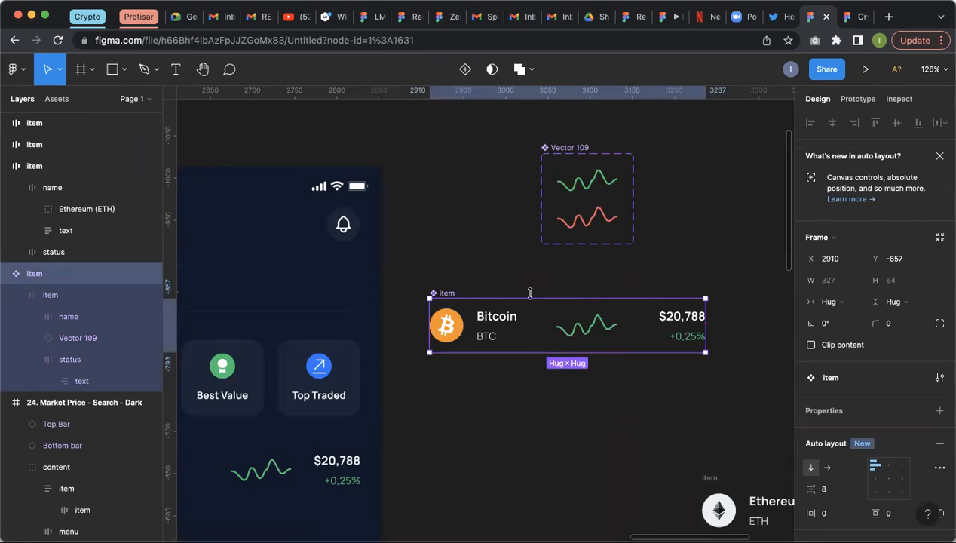
pyautogui.scroll(-5, 530, 292)
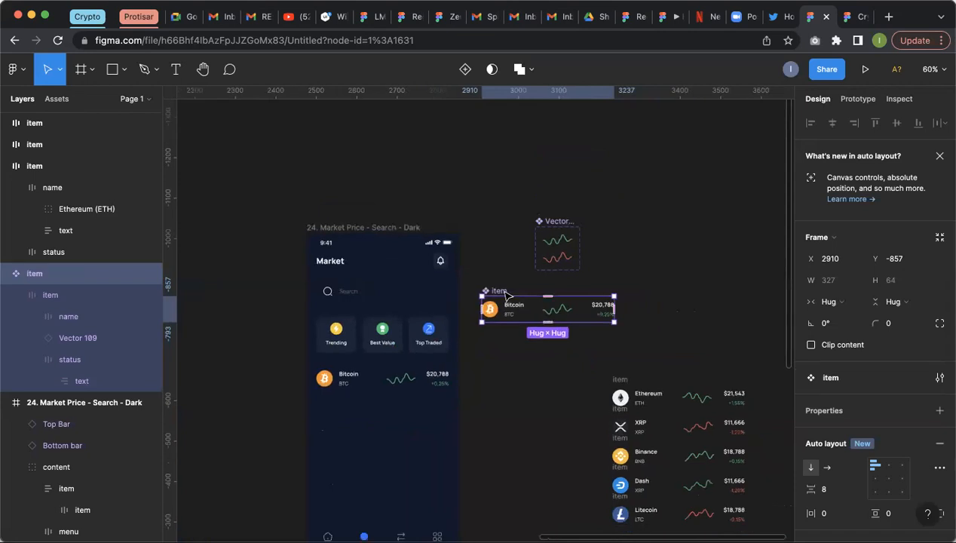
pyautogui.moveTo(356, 402); pyautogui.dragTo(505, 338)
pyautogui.doubleClick(424, 378)
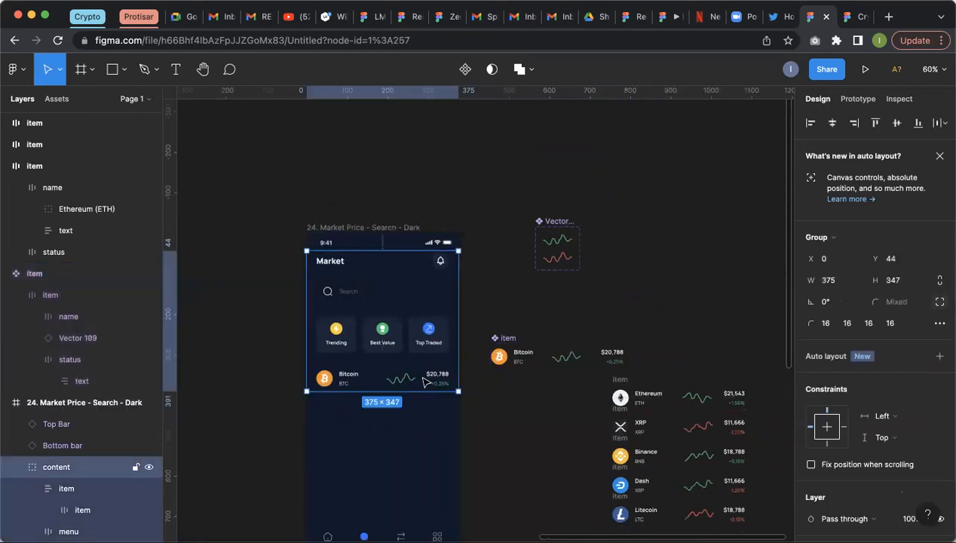
pyautogui.moveTo(424, 382); pyautogui.dragTo(512, 187)
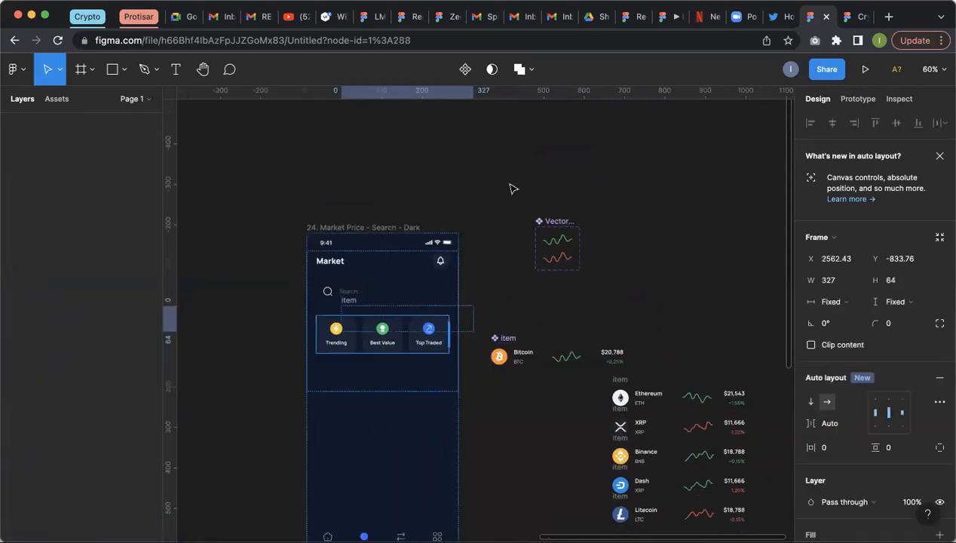
# Step: Move the Bitcoin row component into the Market Price - Search screen at X 29, Y 342, below the category cards
pyautogui.click(513, 339)
pyautogui.moveTo(512, 339); pyautogui.dragTo(341, 367)
pyautogui.scroll(-2, 387, 352)
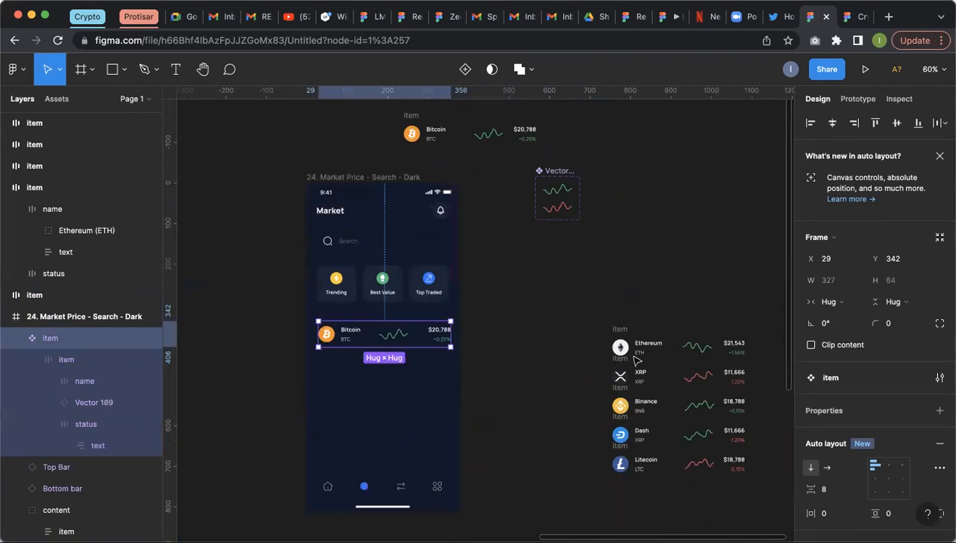
pyautogui.scroll(2, 361, 341)
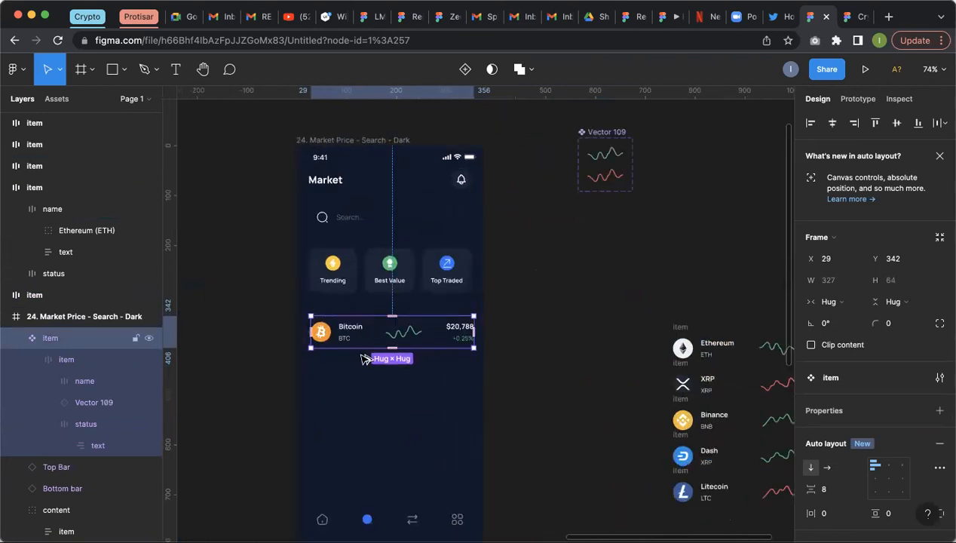
# Step: Duplicate the Bitcoin row component and place the copy directly below the original in the Market Price - Search screen
pyautogui.press('super+d')
pyautogui.moveTo(360, 378); pyautogui.dragTo(361, 378)
pyautogui.click(444, 305)
pyautogui.click(441, 330)
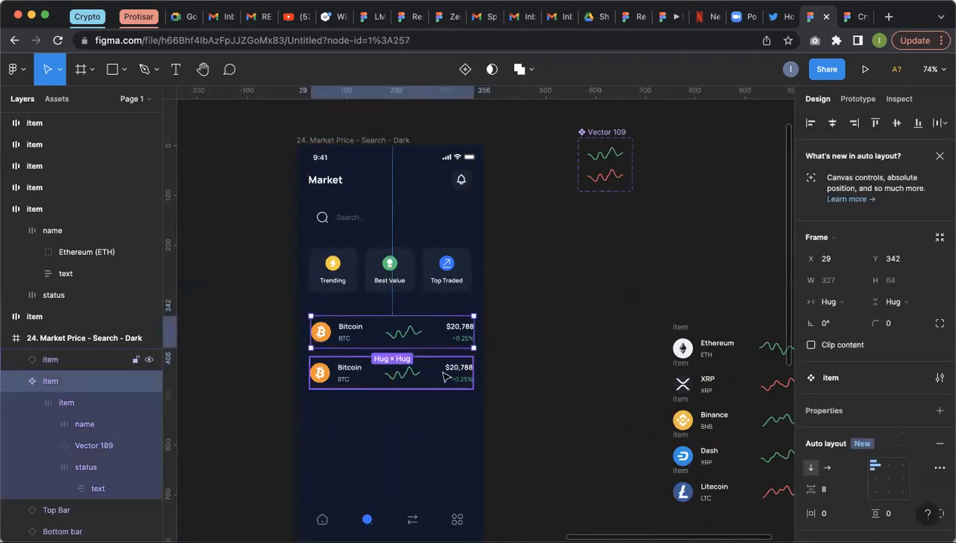
# Step: Combine the two Bitcoin rows into a vertical auto layout with a spacing of 24 between items
pyautogui.keyDown('shift'); pyautogui.click(445, 377); pyautogui.keyUp('shift')
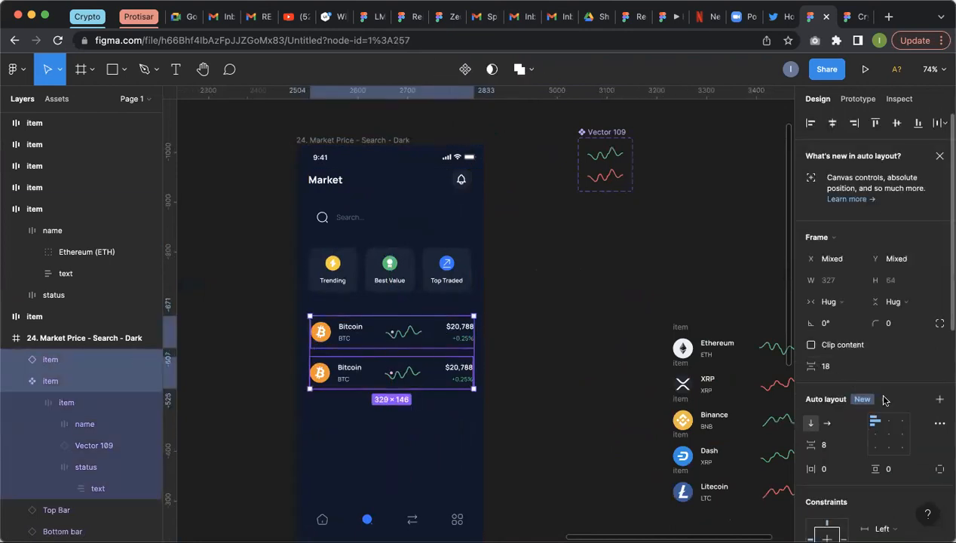
pyautogui.click(826, 436)
pyautogui.click(828, 427)
pyautogui.write('24')
pyautogui.click(445, 396)
# Step: Paste two more copies of the second Bitcoin row so the auto layout list holds four rows
pyautogui.click(407, 375)
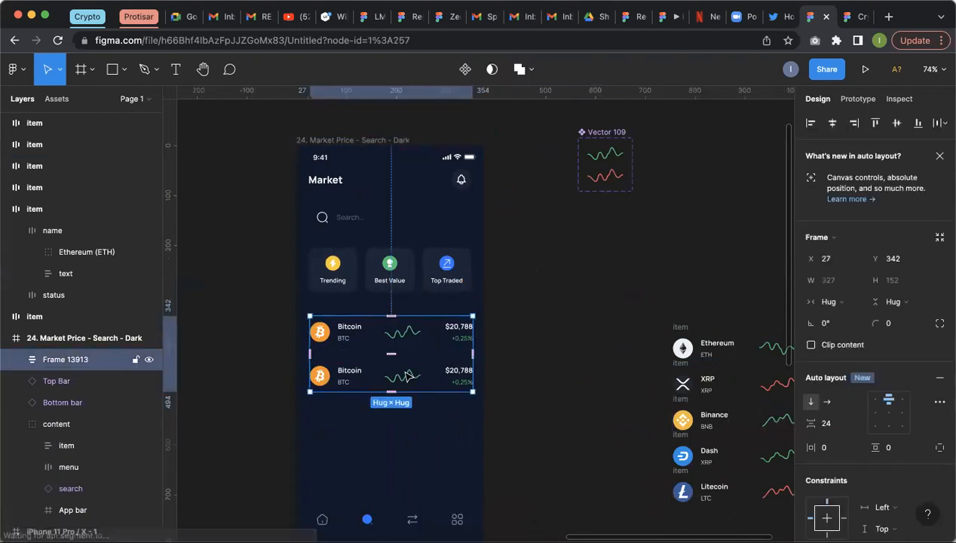
pyautogui.click(407, 375)
pyautogui.press('super+v')
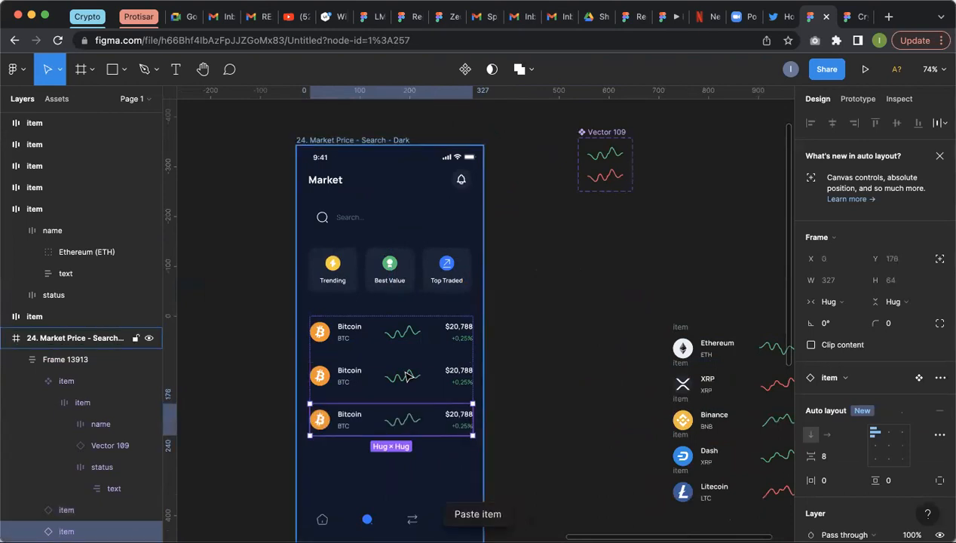
pyautogui.press('super+v')
# Step: Switch the trend line in the second Bitcoin row to the red variant
pyautogui.scroll(-2, 397, 336)
pyautogui.click(397, 336)
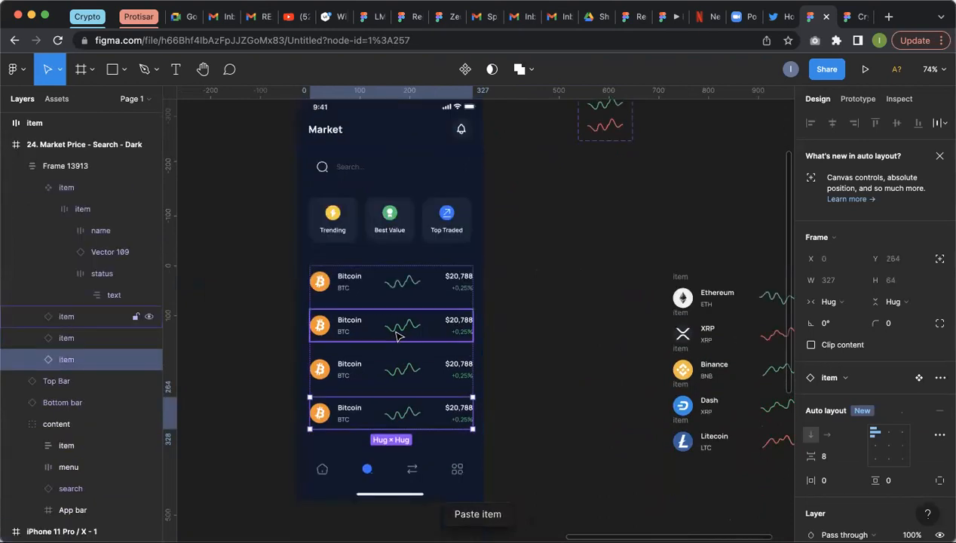
pyautogui.doubleClick(400, 334)
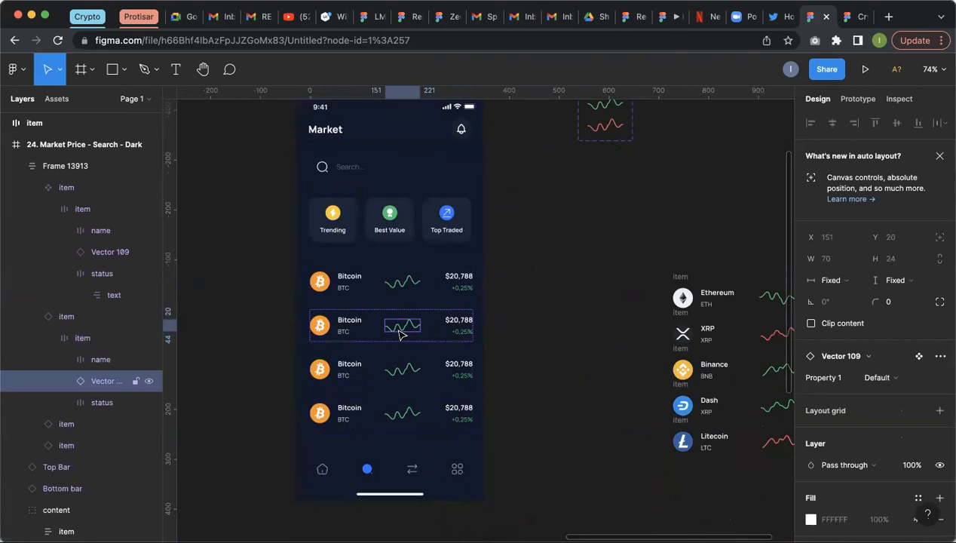
pyautogui.click(878, 377)
pyautogui.click(886, 390)
# Step: Switch the trend line in the fourth Bitcoin row to the red variant
pyautogui.click(415, 414)
pyautogui.doubleClick(415, 413)
pyautogui.doubleClick(415, 413)
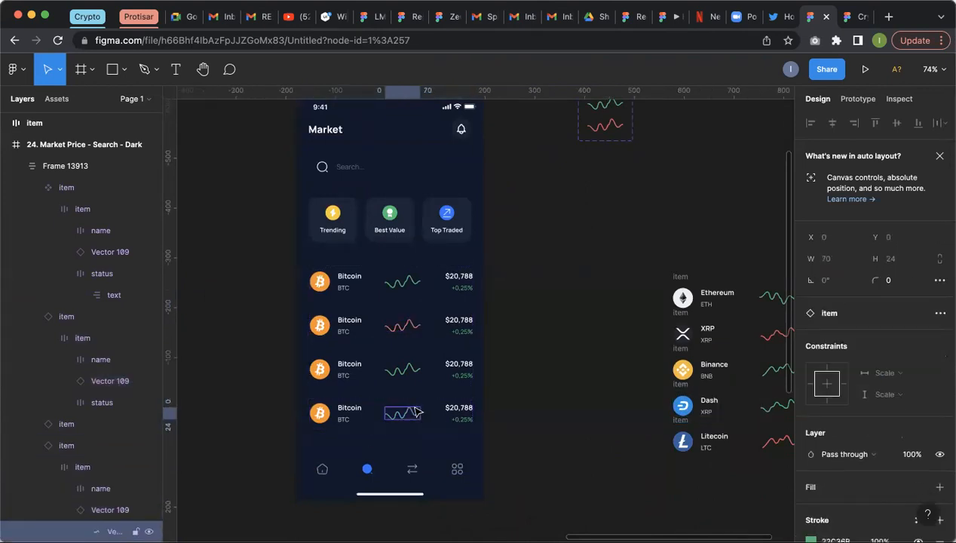
pyautogui.click(110, 510)
pyautogui.click(879, 377)
pyautogui.click(890, 391)
pyautogui.click(570, 293)
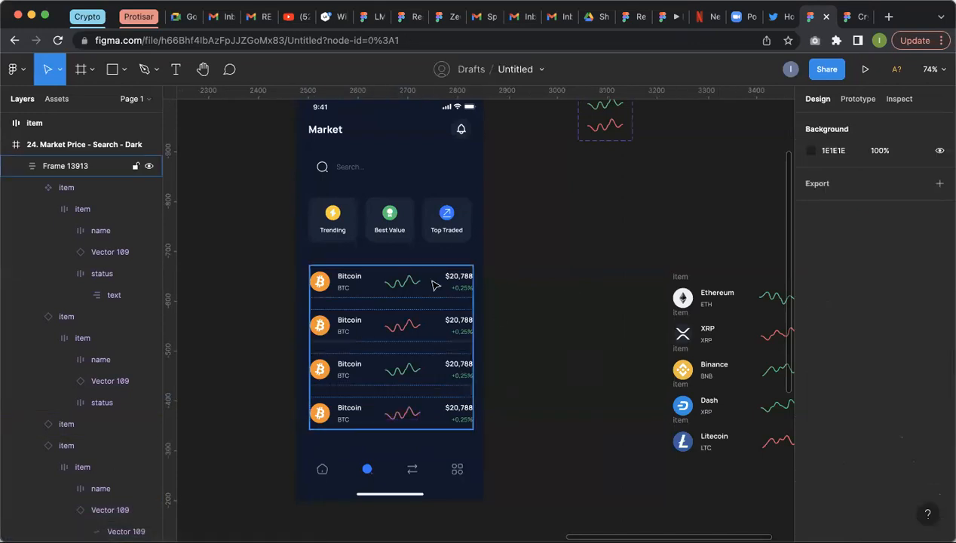
# Step: Take the Ethereum icon out of its original row and place it on the canvas at X 2968, Y -614
pyautogui.scroll(2, 318, 326)
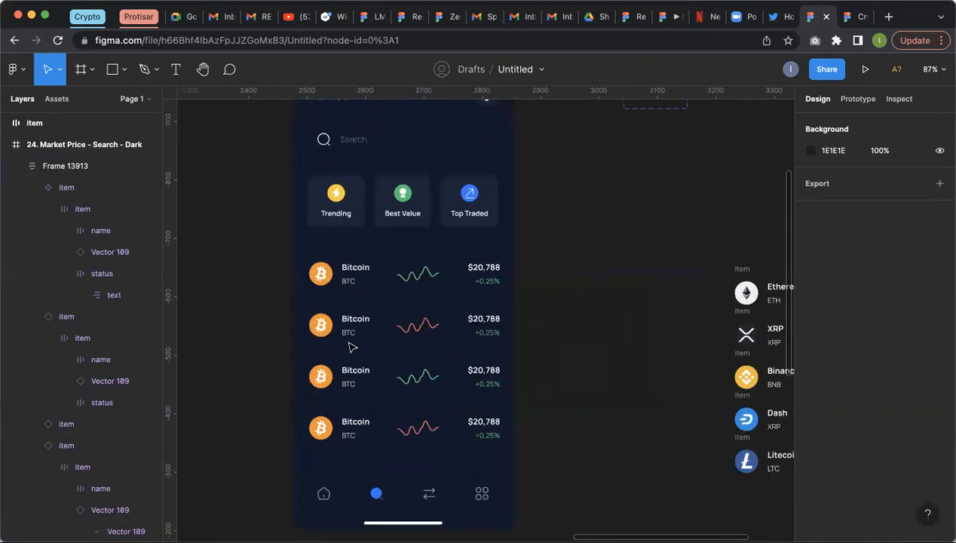
pyautogui.doubleClick(353, 328)
pyautogui.doubleClick(351, 329)
pyautogui.doubleClick(351, 329)
pyautogui.press('Tab')
pyautogui.press('Tab')
pyautogui.press('Tab')
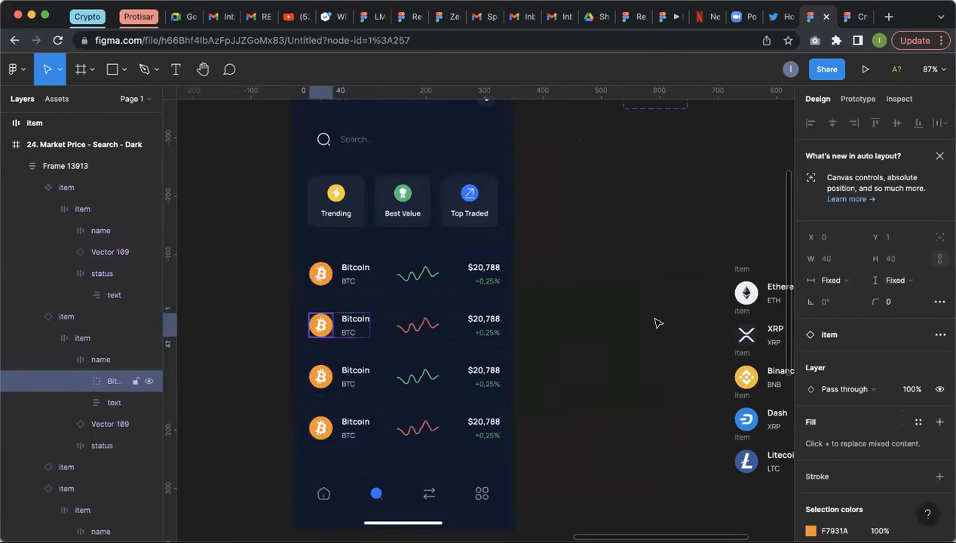
pyautogui.scroll(-3, 656, 322)
pyautogui.click(661, 323)
pyautogui.moveTo(656, 321); pyautogui.dragTo(544, 325)
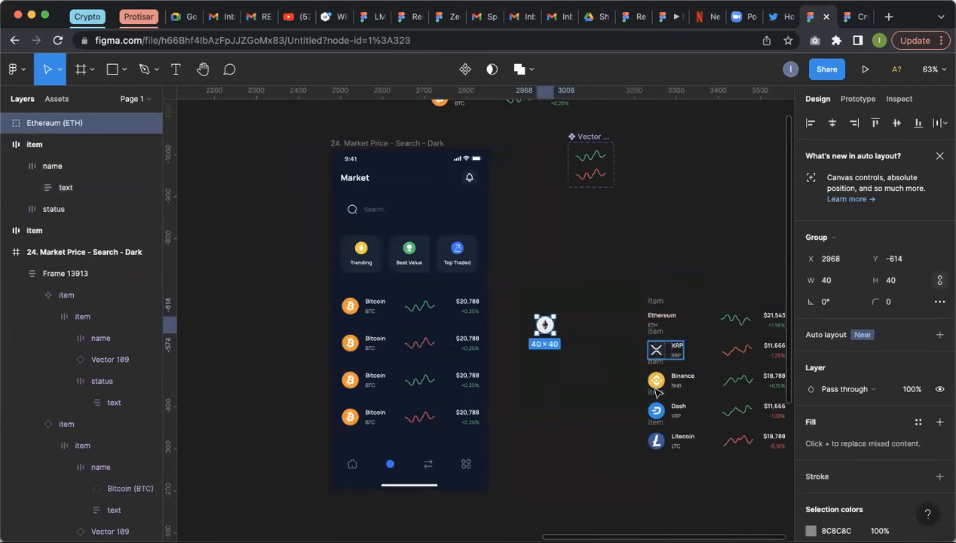
# Step: Take the Binance icon out of its original row and place it on the canvas at X 2921, Y -531
pyautogui.keyDown('super'); pyautogui.click(656, 352); pyautogui.keyUp('super')
pyautogui.scroll(1, 657, 378)
pyautogui.click(655, 392)
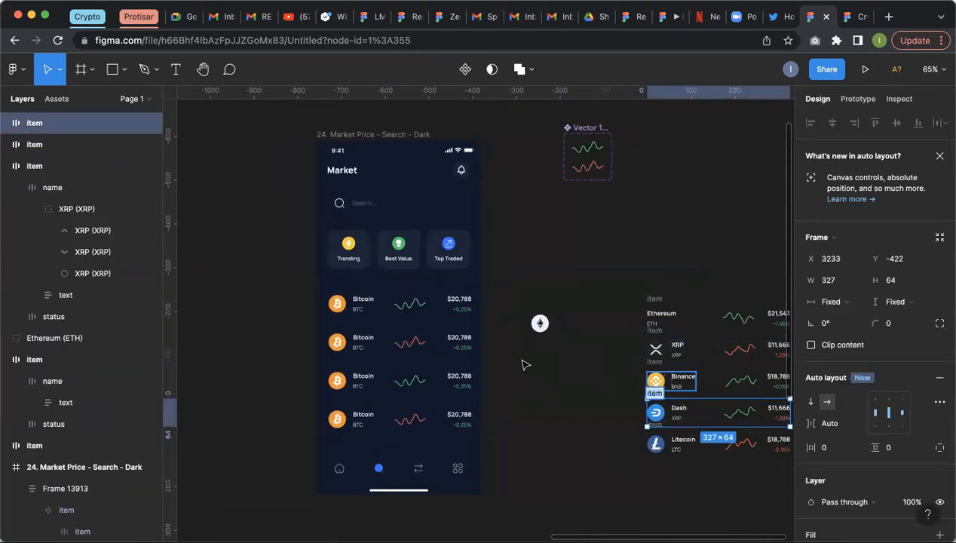
pyautogui.doubleClick(656, 381)
pyautogui.moveTo(526, 364); pyautogui.dragTo(519, 360)
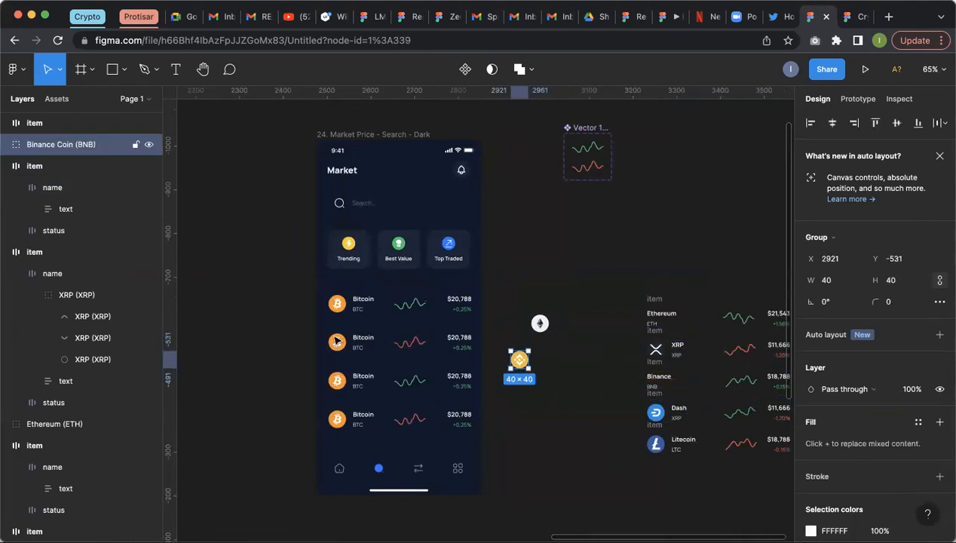
# Step: Move the Ethereum icon across to the canvas on the left side of the frame at X 2409, Y -690
pyautogui.scroll(3, 451, 354)
pyautogui.scroll(2, 638, 321)
pyautogui.moveTo(636, 317); pyautogui.dragTo(303, 284)
pyautogui.press('super+z')
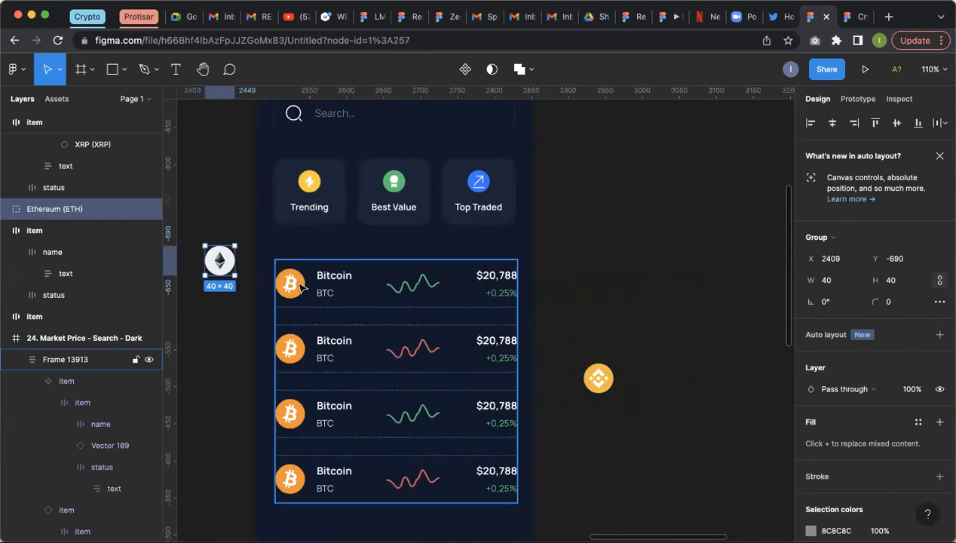
# Step: Insert the Ethereum icon into the name group of the main row component, between the Bitcoin icon and the coin name
pyautogui.doubleClick(303, 283)
pyautogui.doubleClick(304, 283)
pyautogui.doubleClick(303, 284)
pyautogui.doubleClick(305, 286)
pyautogui.click(345, 280)
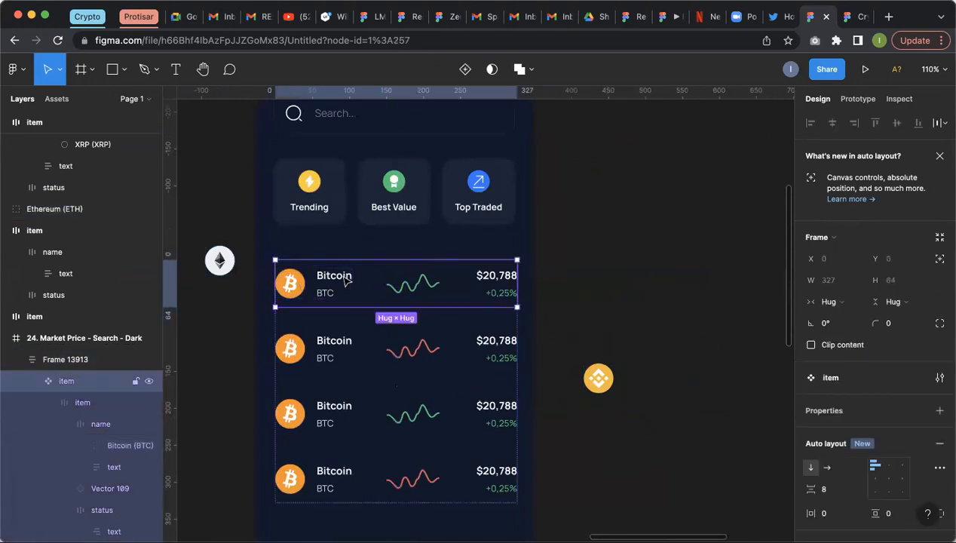
pyautogui.doubleClick(345, 280)
pyautogui.doubleClick(304, 279)
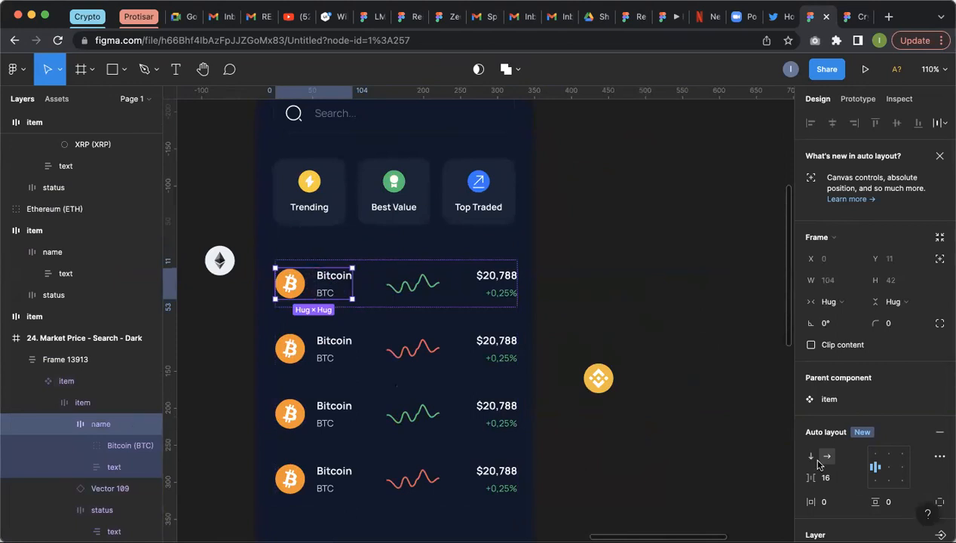
pyautogui.scroll(-1, 830, 452)
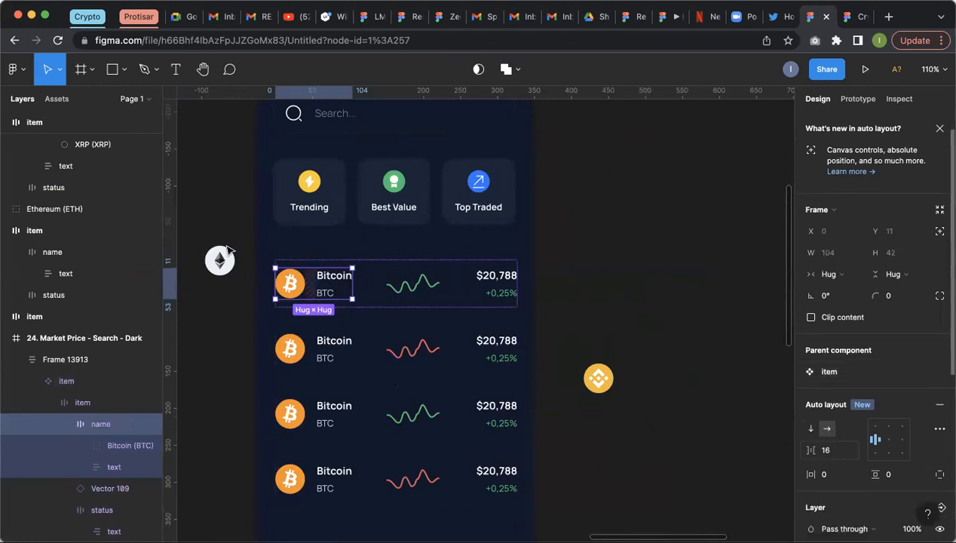
pyautogui.scroll(1, 335, 281)
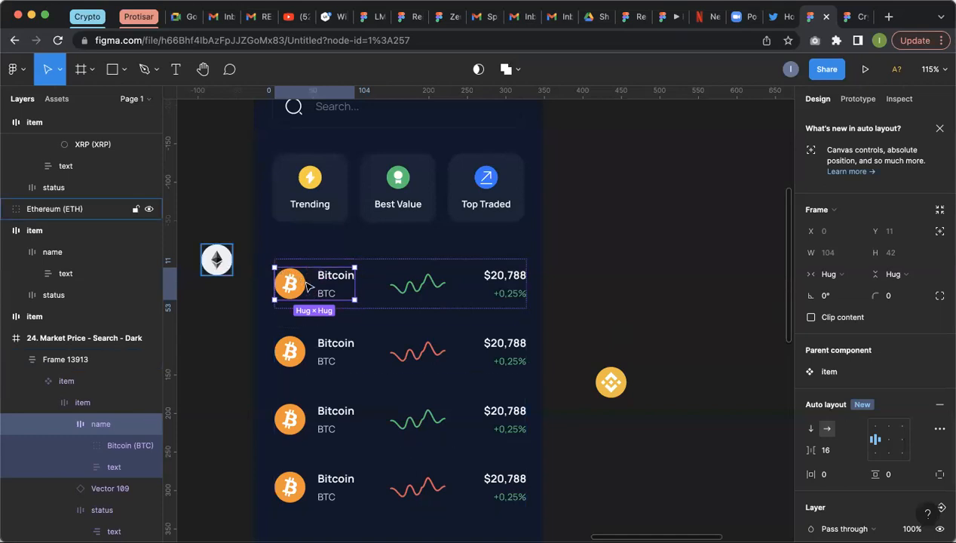
pyautogui.moveTo(310, 288); pyautogui.dragTo(311, 287)
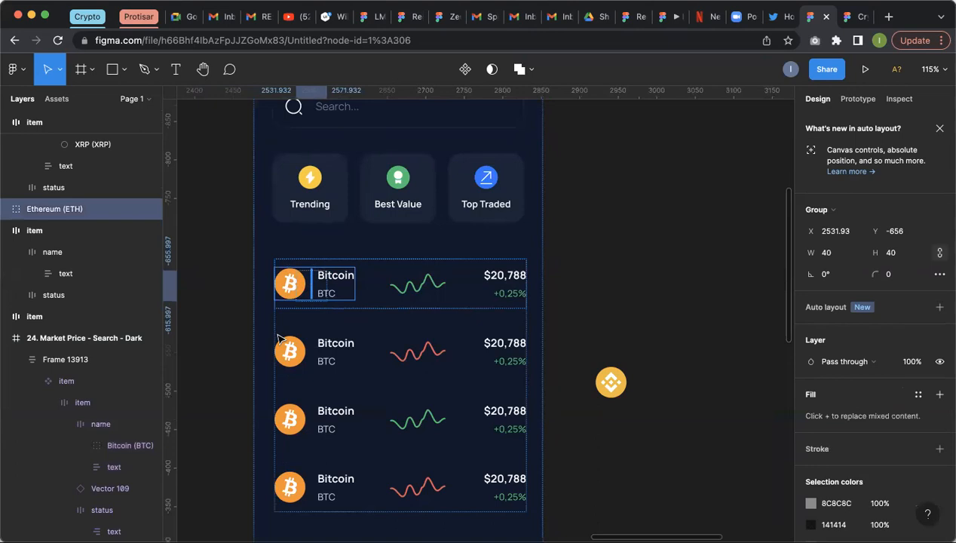
pyautogui.moveTo(279, 340); pyautogui.dragTo(279, 337)
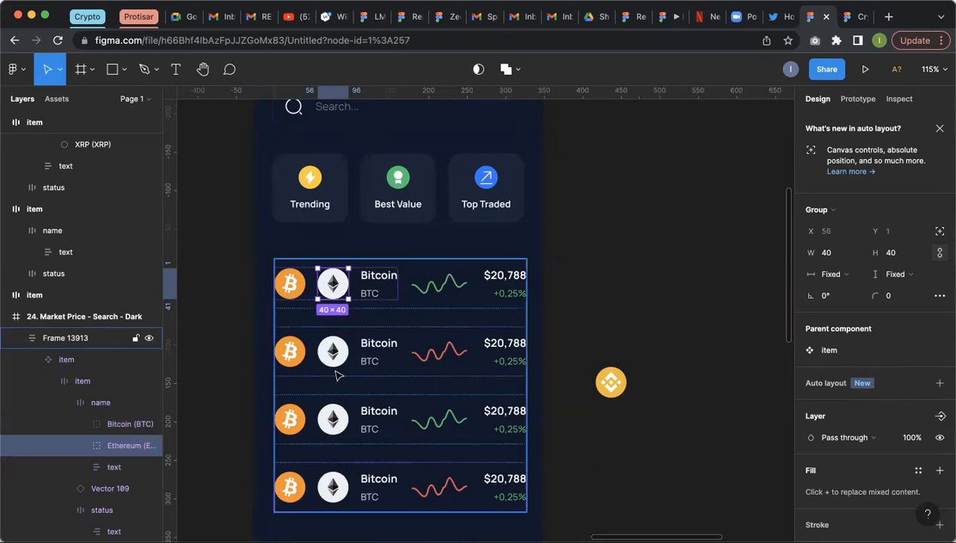
pyautogui.scroll(-1, 346, 366)
# Step: Move the Ethereum icon back out to the canvas and move the main row component outside the frame to X 3000, Y -740
pyautogui.moveTo(333, 288); pyautogui.dragTo(201, 272)
pyautogui.moveTo(333, 288); pyautogui.dragTo(701, 237)
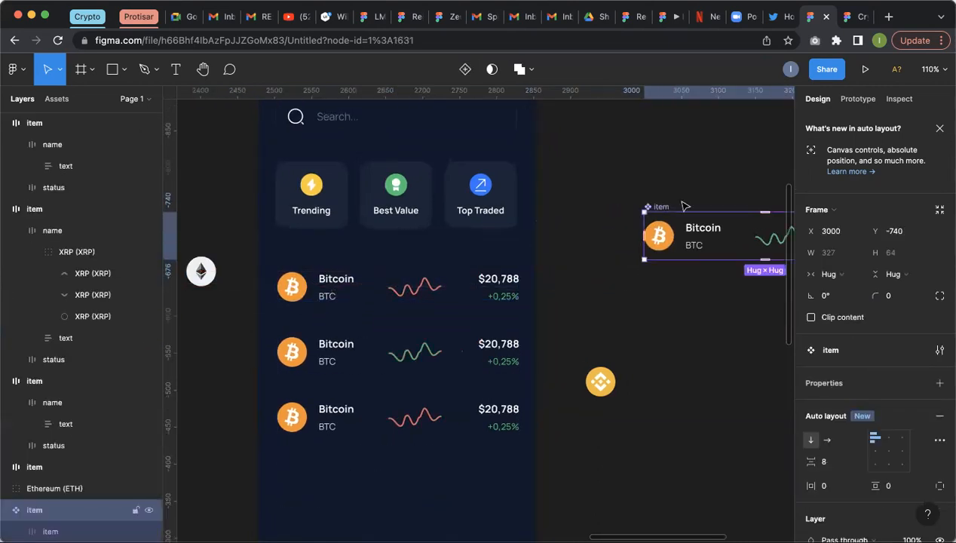
# Step: Try to move the Ethereum icon into the name group of the list's first Bitcoin row
pyautogui.moveTo(201, 271); pyautogui.dragTo(321, 298)
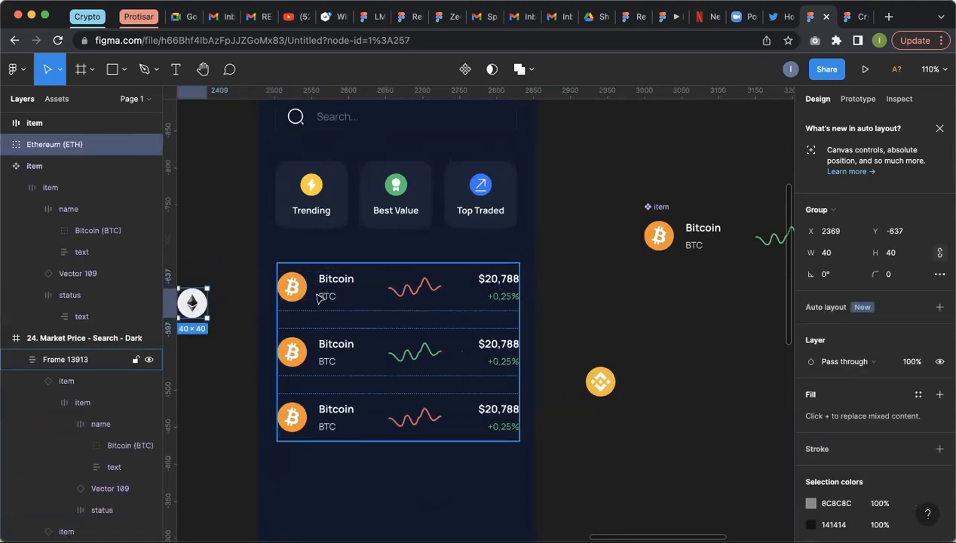
pyautogui.click(320, 298)
pyautogui.doubleClick(321, 298)
pyautogui.doubleClick(320, 298)
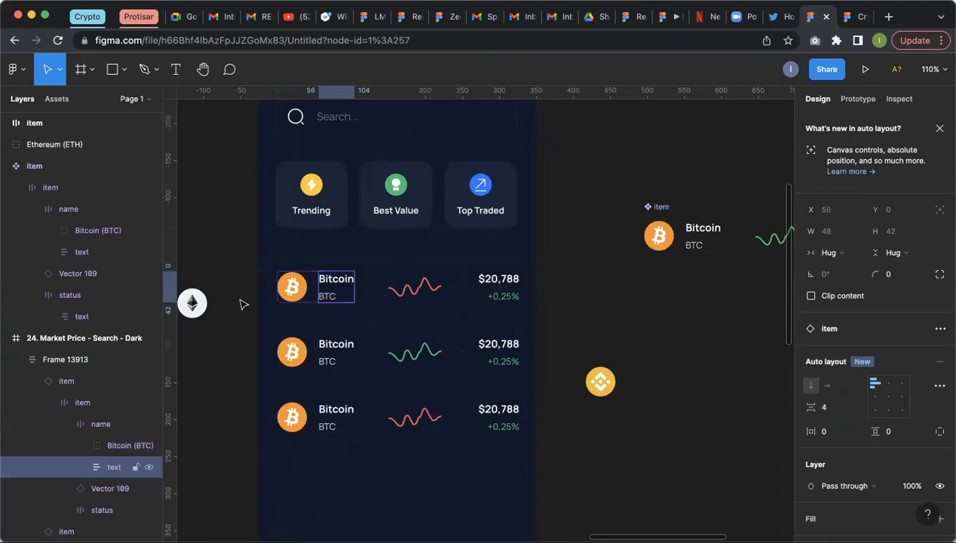
pyautogui.moveTo(192, 303); pyautogui.dragTo(220, 287)
pyautogui.scroll(1, 214, 281)
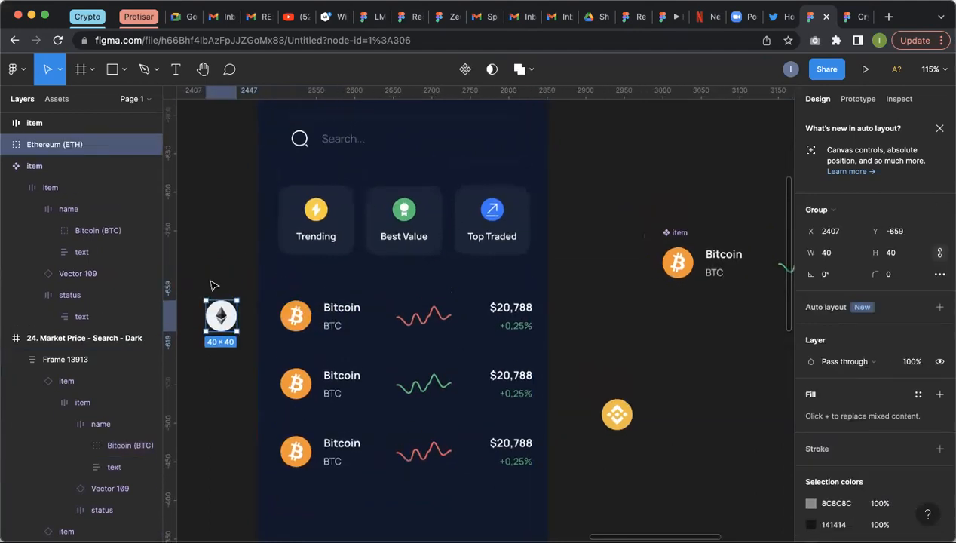
pyautogui.click(313, 319)
pyautogui.doubleClick(313, 319)
pyautogui.click(337, 320)
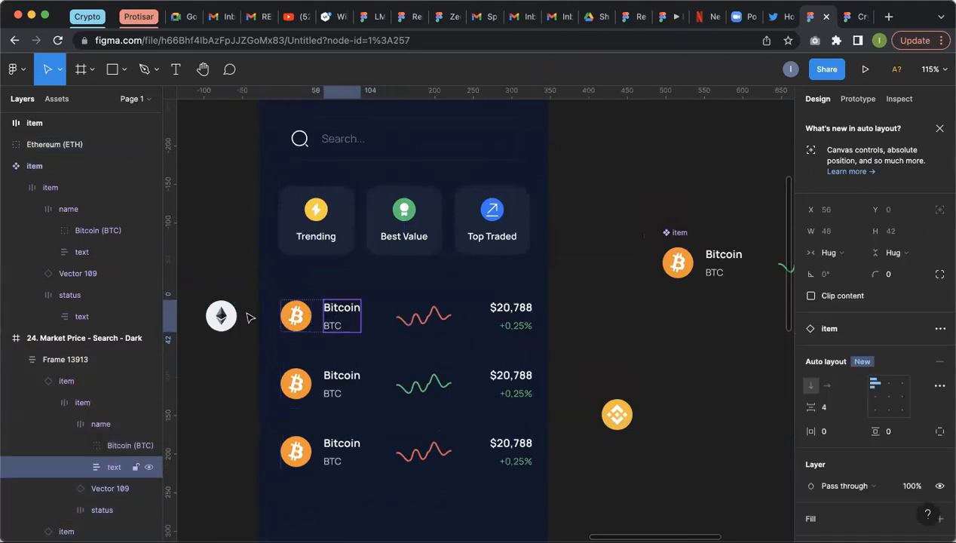
# Step: Paste a copy of the Ethereum icon and place it on the canvas between the frame and the main row component
pyautogui.click(334, 314)
pyautogui.doubleClick(334, 314)
pyautogui.click(334, 321)
pyautogui.click(221, 317)
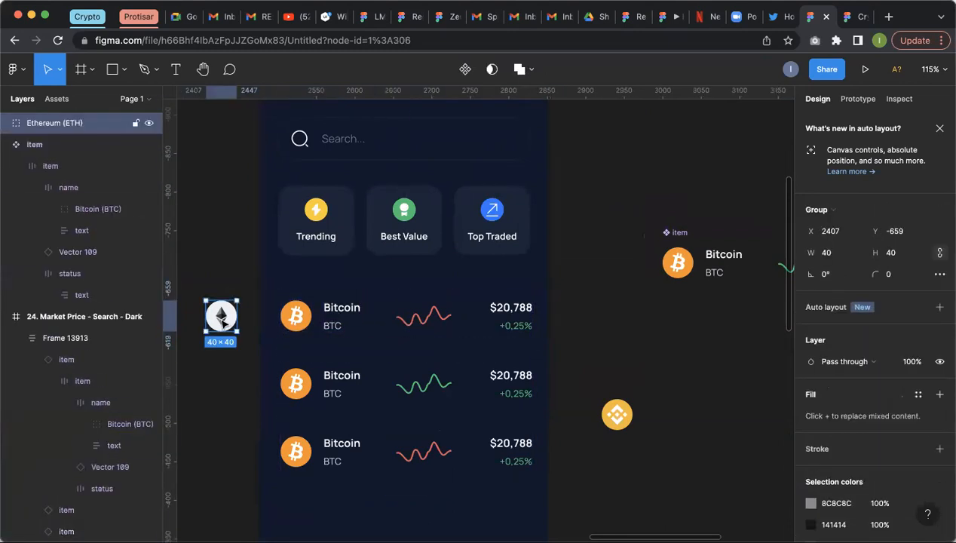
pyautogui.click(309, 307)
pyautogui.doubleClick(310, 307)
pyautogui.doubleClick(310, 308)
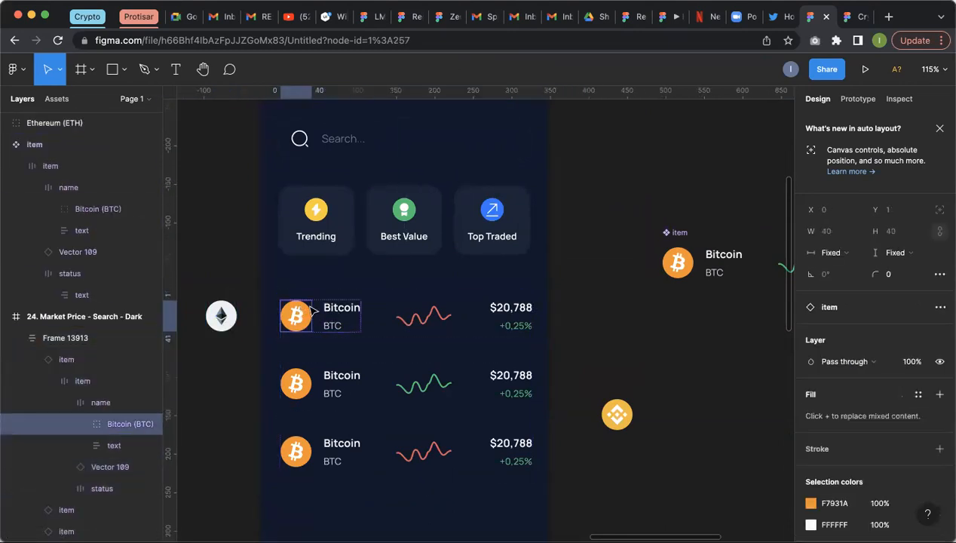
pyautogui.press('super+v')
pyautogui.moveTo(403, 384); pyautogui.dragTo(618, 311)
# Step: Reposition the original Ethereum icon at X 2399, Y -682 beside the frame and select the Bitcoin icon inside the main row component
pyautogui.click(344, 315)
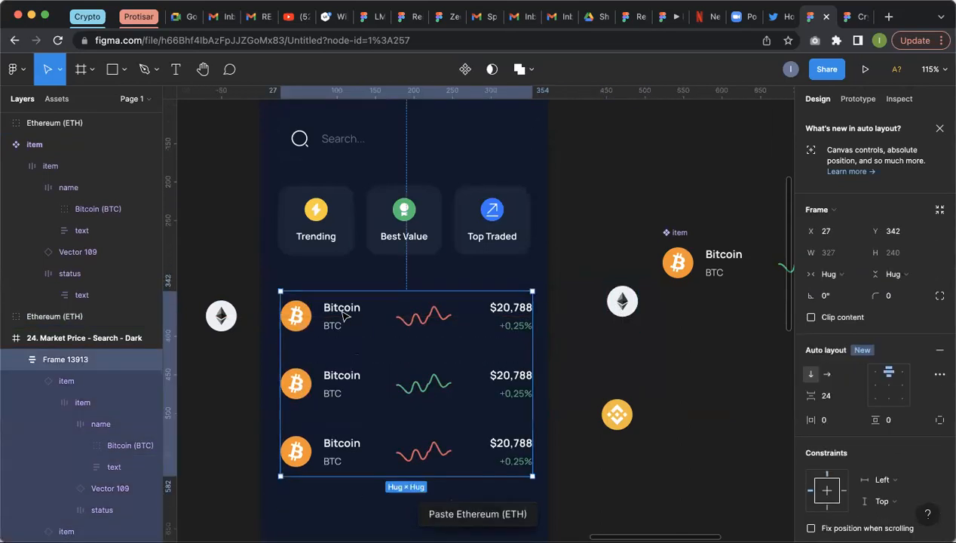
pyautogui.doubleClick(344, 315)
pyautogui.doubleClick(309, 317)
pyautogui.doubleClick(291, 320)
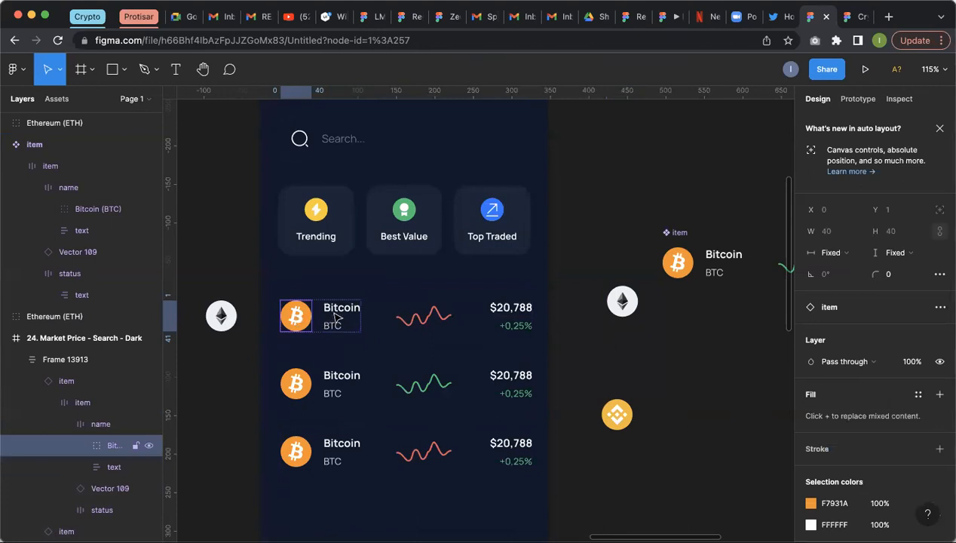
pyautogui.moveTo(220, 315)
pyautogui.mouseDown()
pyautogui.moveTo(326, 316)
pyautogui.moveTo(184, 308)
pyautogui.moveTo(213, 301)
pyautogui.mouseUp()
pyautogui.scroll(3, 314, 363)
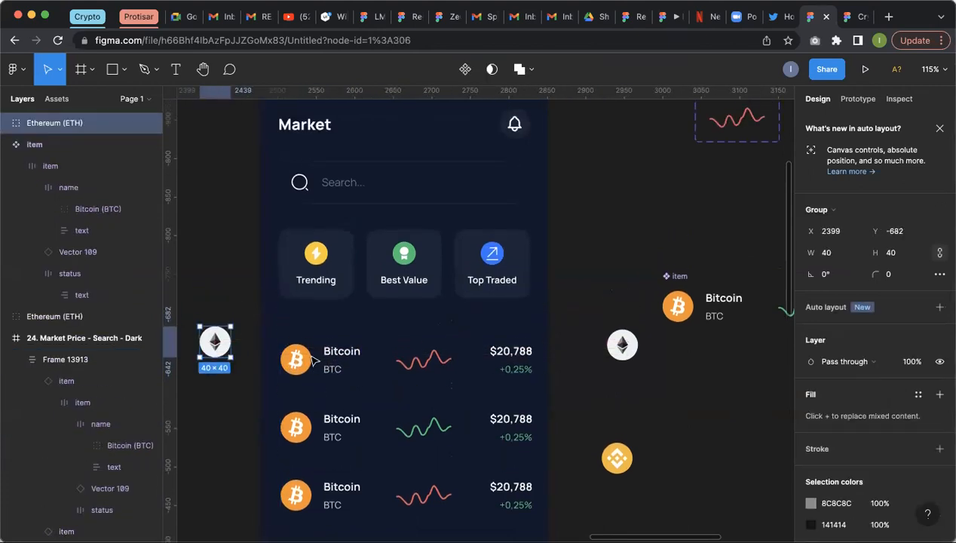
pyautogui.doubleClick(677, 312)
pyautogui.doubleClick(678, 313)
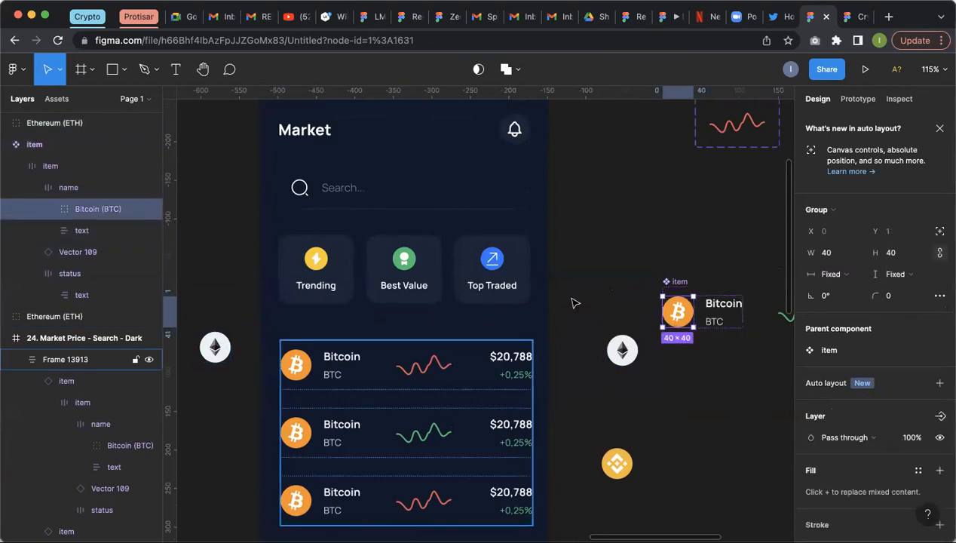
# Step: Examine the three Bitcoin row instances in the list one after another
pyautogui.click(572, 303)
pyautogui.scroll(-3, 504, 354)
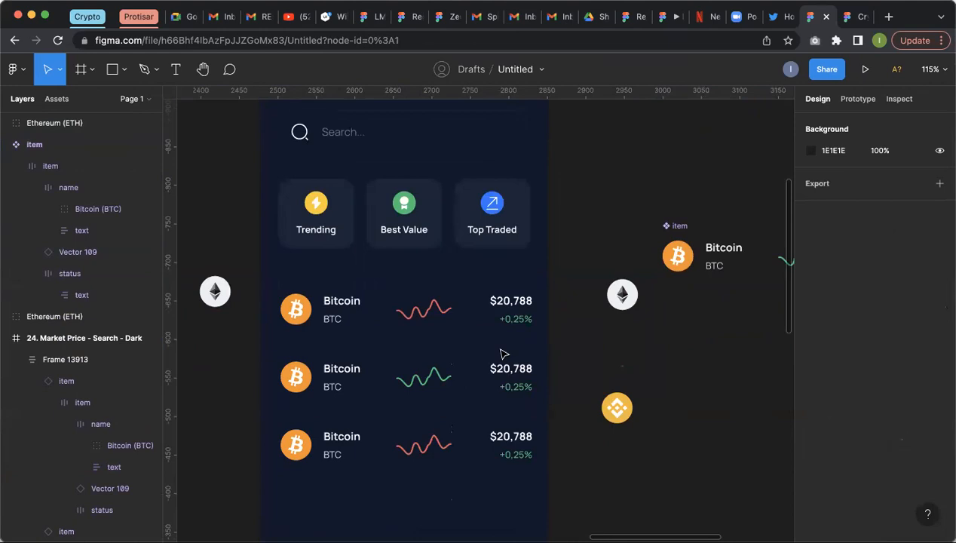
pyautogui.click(452, 335)
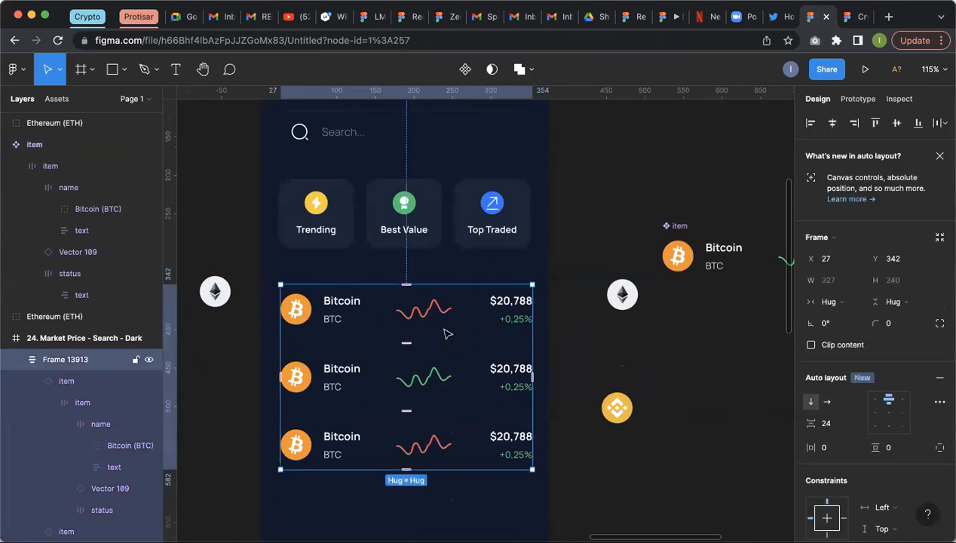
pyautogui.click(450, 305)
pyautogui.click(596, 253)
pyautogui.click(407, 320)
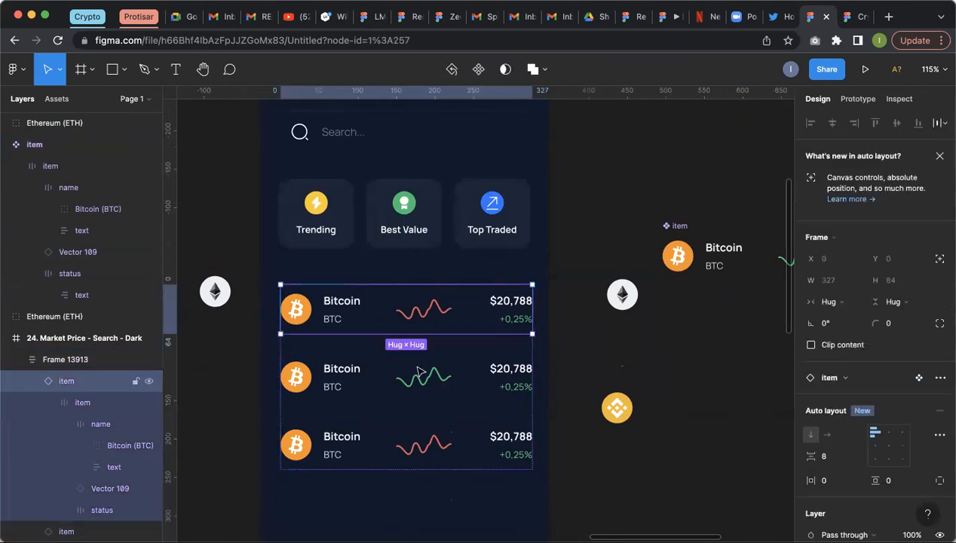
pyautogui.click(421, 375)
pyautogui.click(505, 428)
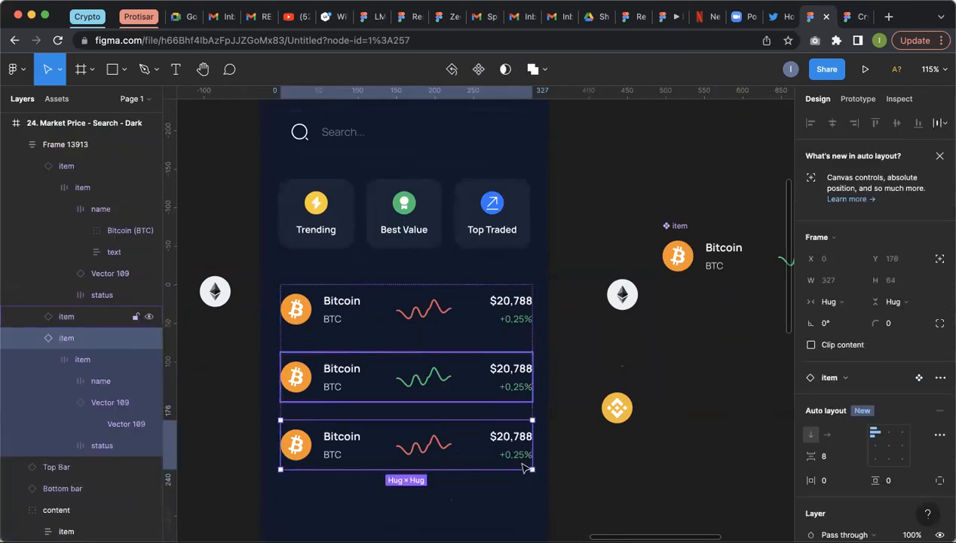
# Step: Detach the list's first Bitcoin row, the one with the red trend line, from its main component
pyautogui.rightClick(324, 304)
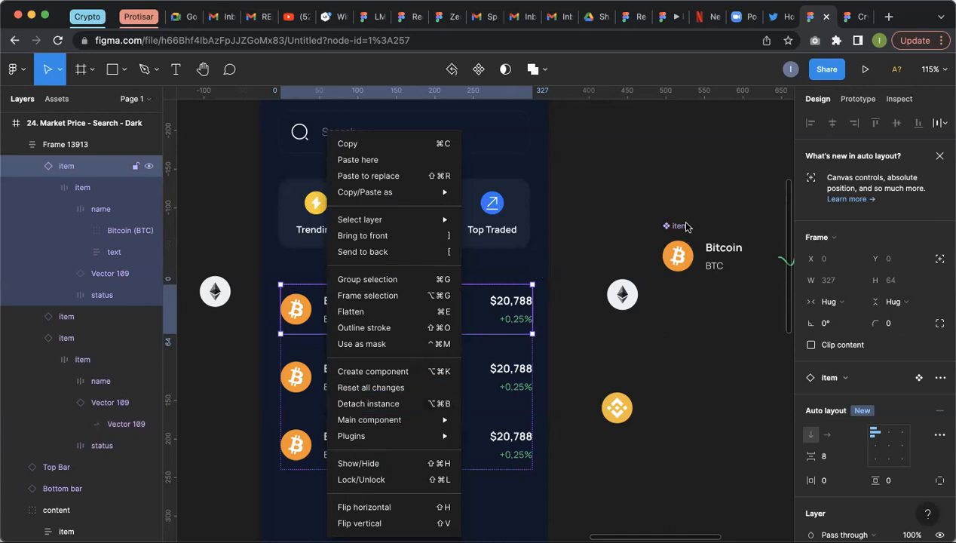
pyautogui.click(395, 405)
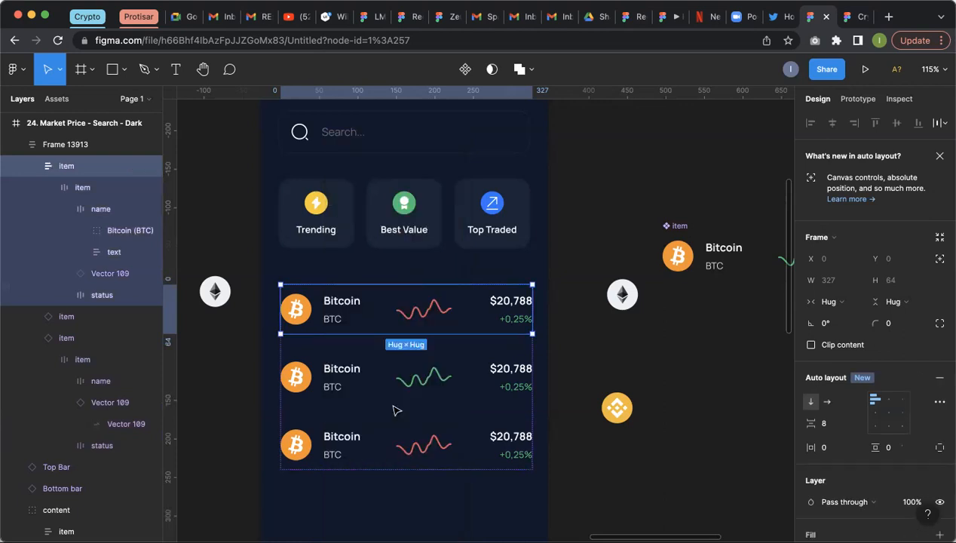
pyautogui.click(349, 308)
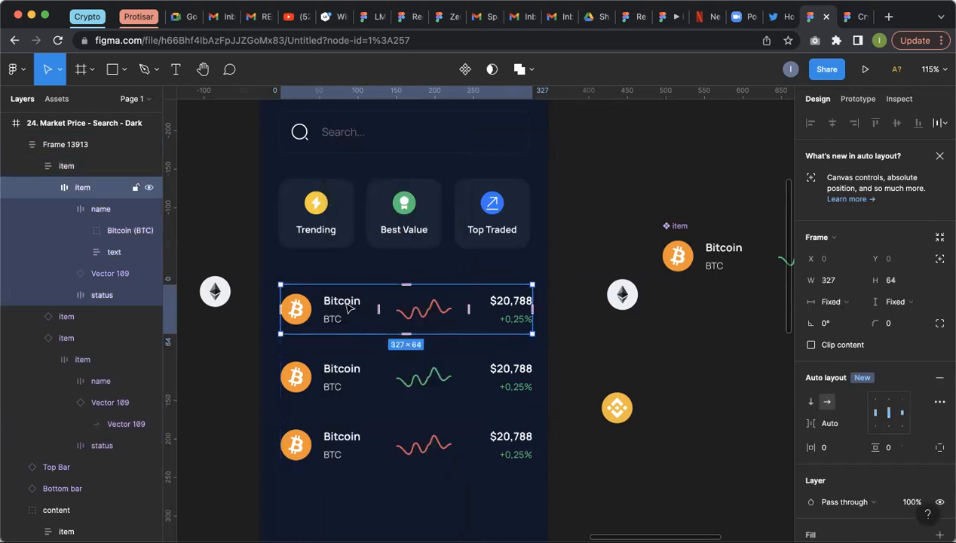
# Step: Locate the main component of the list's second Bitcoin row, and return the view to the list
pyautogui.click(334, 377)
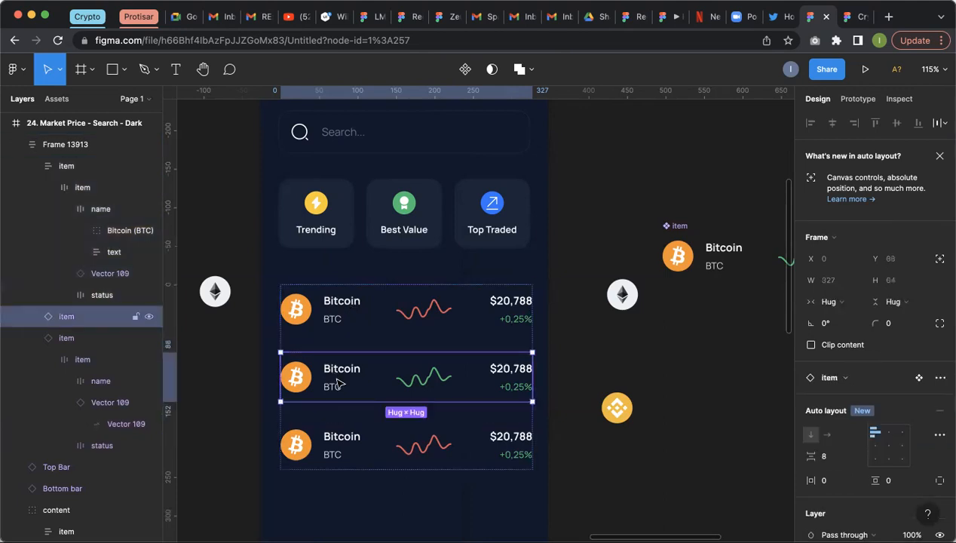
pyautogui.rightClick(337, 383)
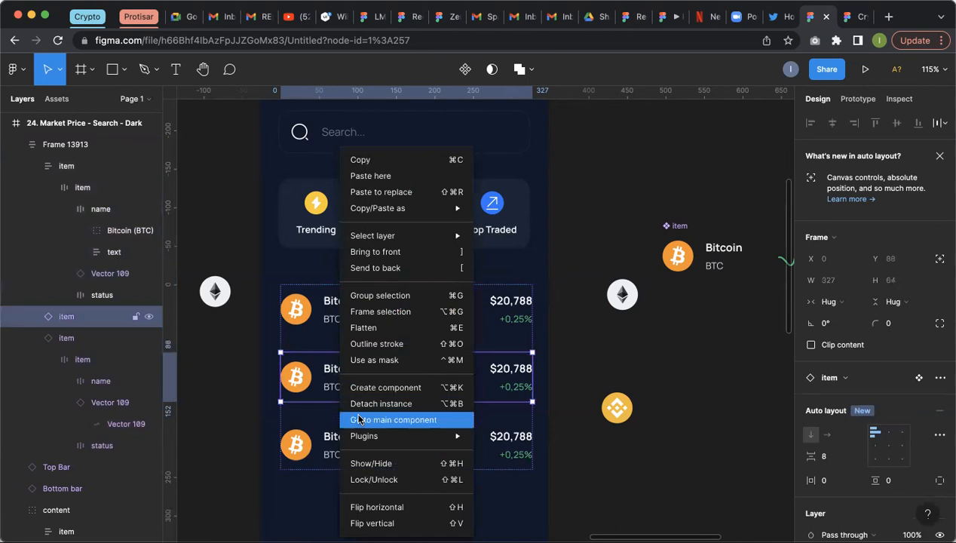
pyautogui.click(362, 420)
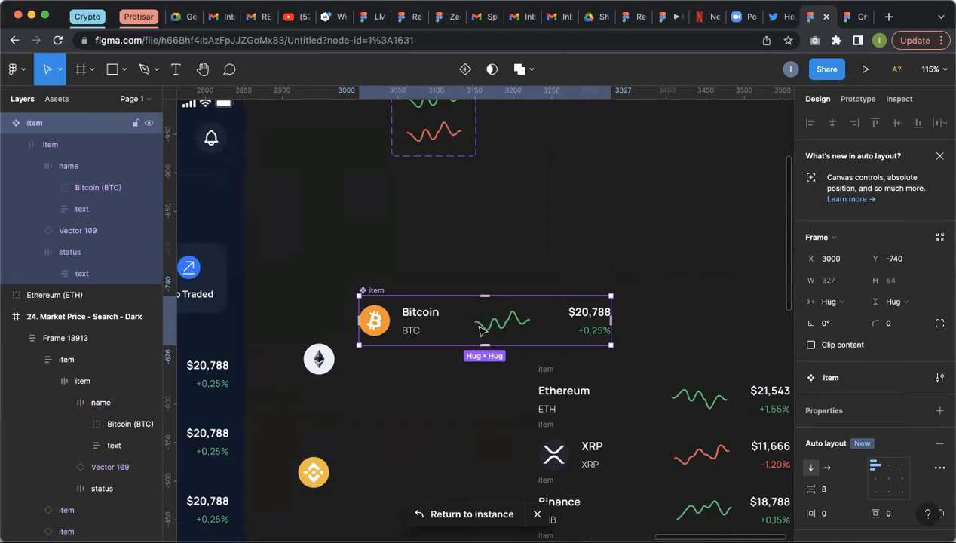
pyautogui.hscroll(-8, 407, 355)
pyautogui.scroll(-2, 407, 354)
pyautogui.scroll(5, 405, 361)
pyautogui.scroll(-4, 377, 344)
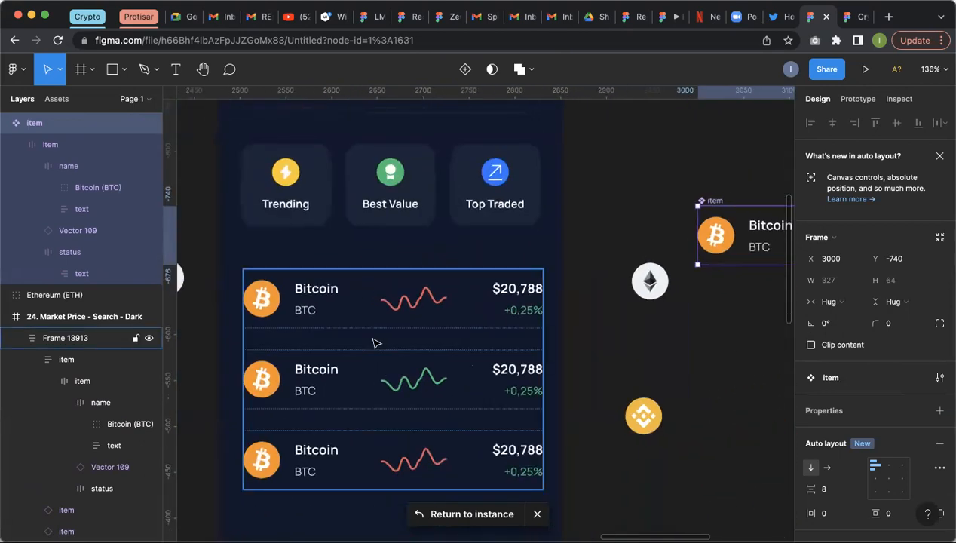
# Step: Select the Bitcoin icon inside the name group of the list's detached first row
pyautogui.click(315, 303)
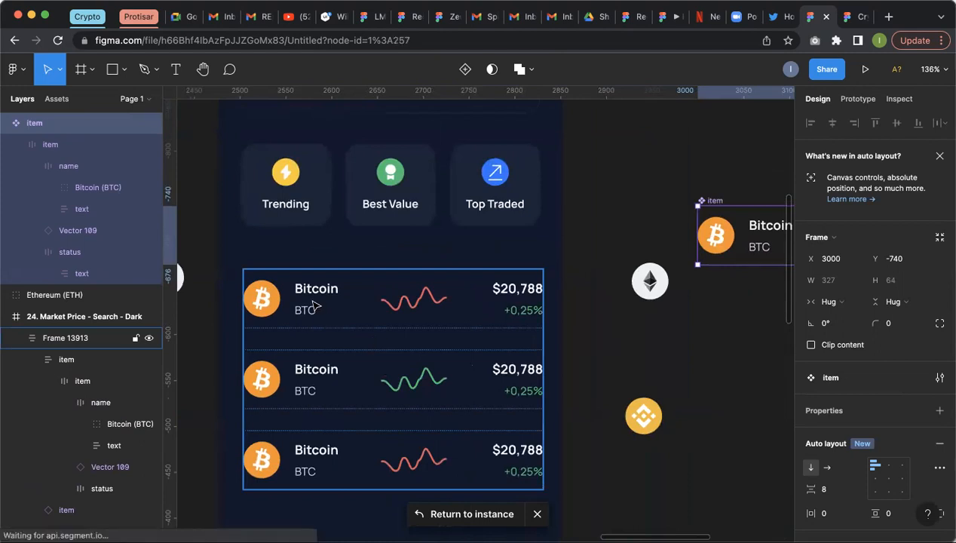
pyautogui.doubleClick(273, 300)
pyautogui.doubleClick(273, 300)
pyautogui.scroll(-1, 542, 398)
pyautogui.scroll(-4, 542, 398)
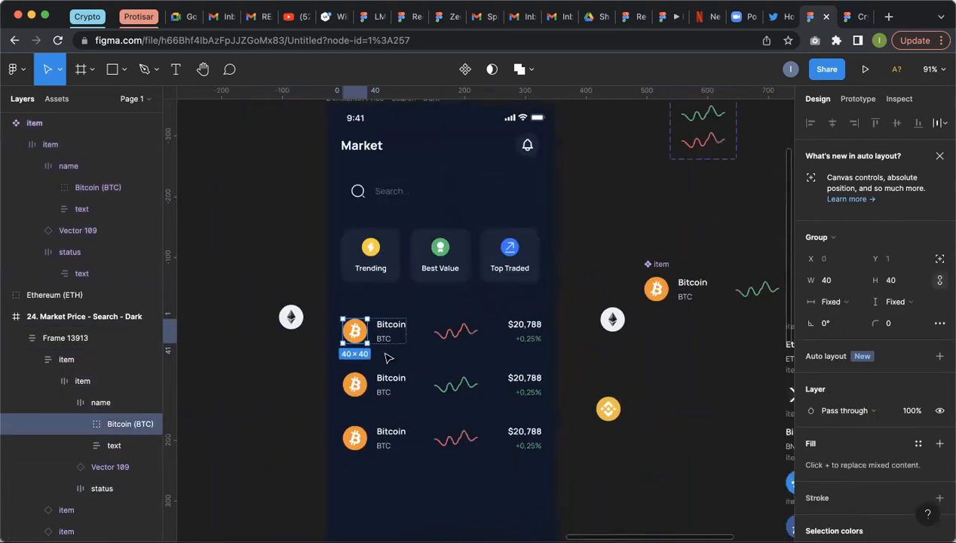
pyautogui.click(381, 348)
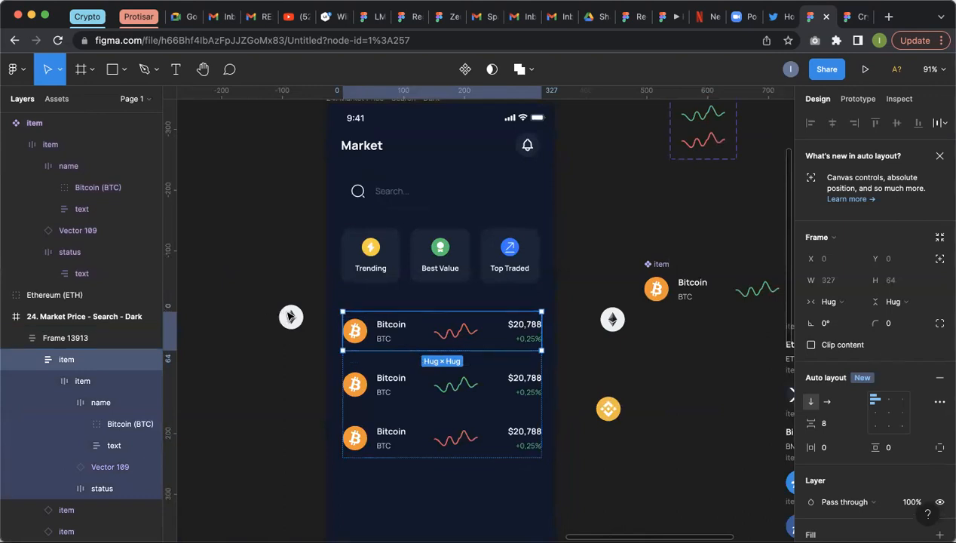
pyautogui.keyDown('super'); pyautogui.click(290, 316); pyautogui.keyUp('super')
pyautogui.press('Escape')
pyautogui.click(290, 316)
pyautogui.click(578, 320)
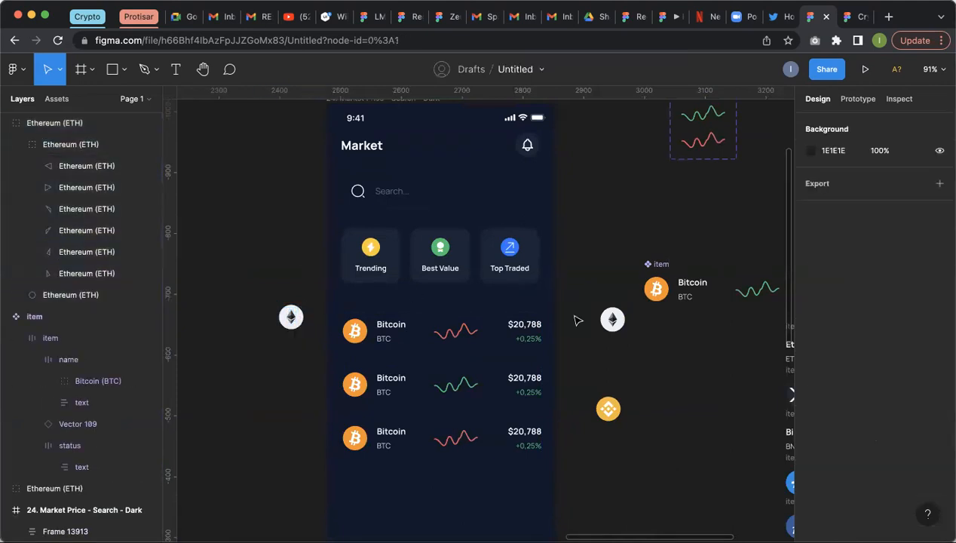
# Step: Copy the Bitcoin icon out of the item component onto the empty canvas beside the Market screen
pyautogui.click(668, 292)
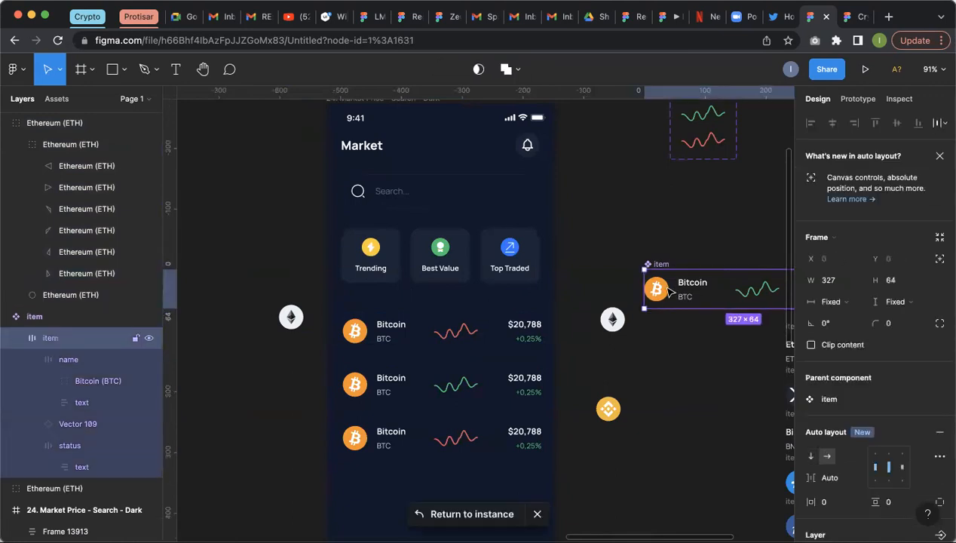
pyautogui.click(667, 294)
pyautogui.click(667, 294)
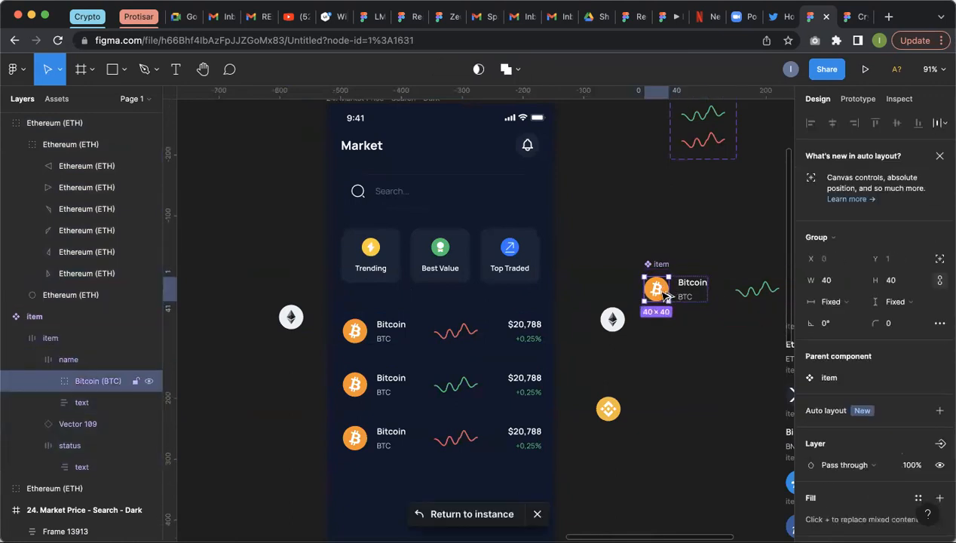
pyautogui.scroll(1, 619, 269)
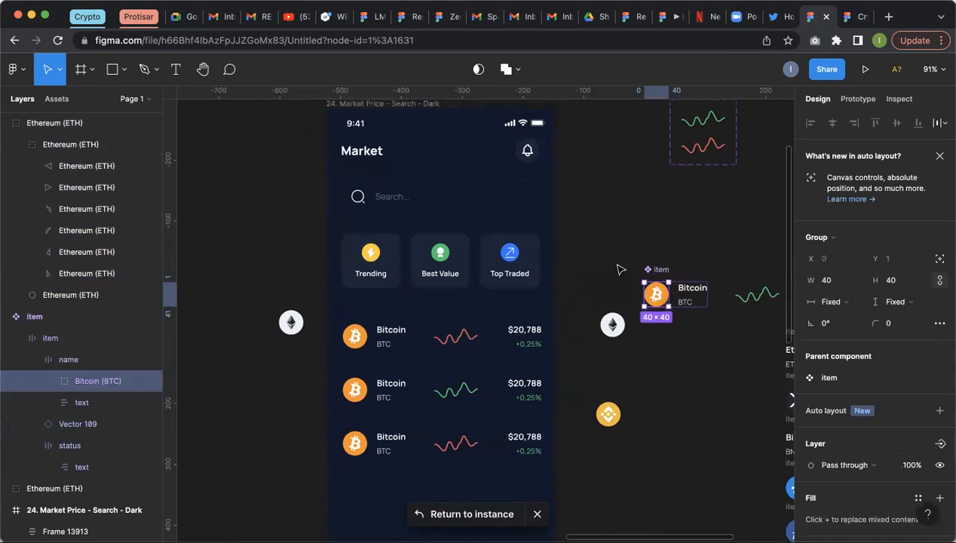
pyautogui.click(637, 290)
pyautogui.click(660, 326)
pyautogui.doubleClick(660, 325)
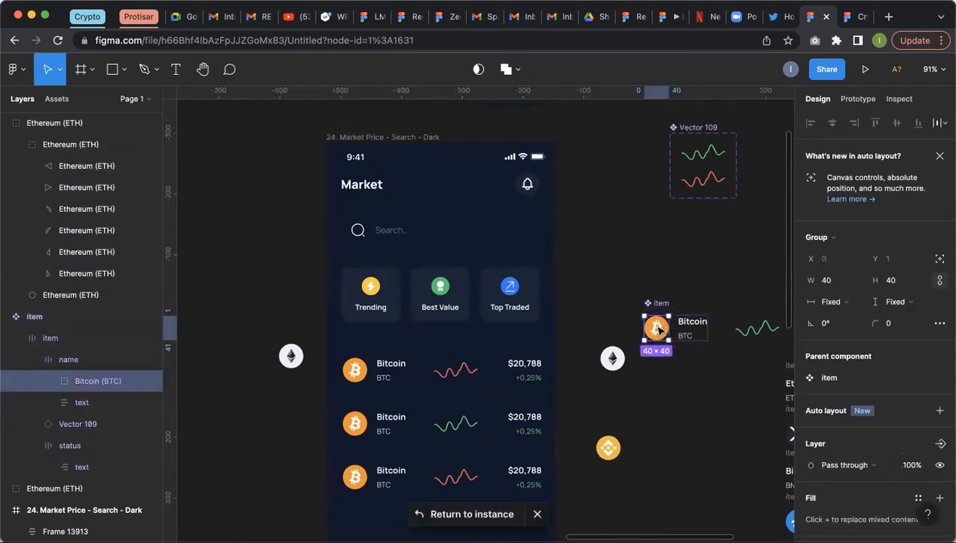
pyautogui.moveTo(659, 325); pyautogui.dragTo(605, 211)
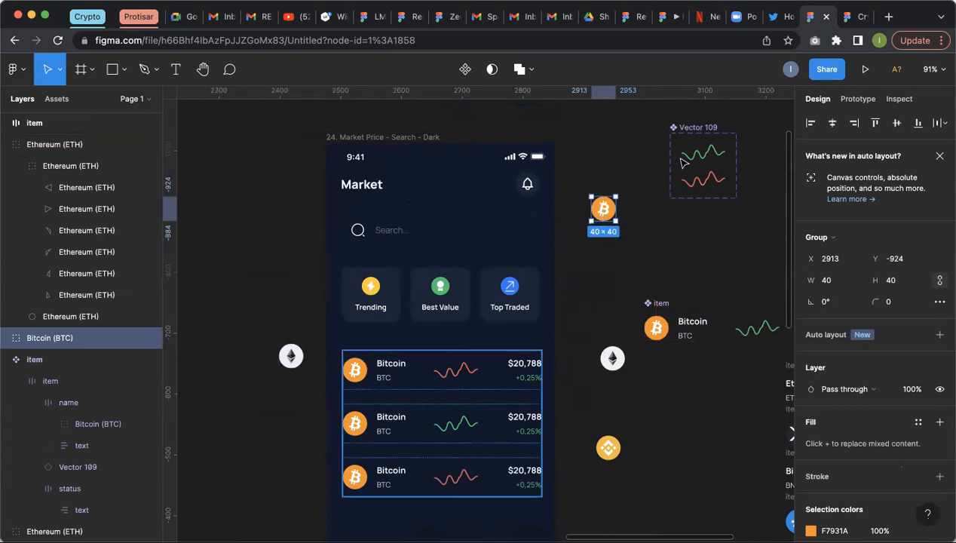
# Step: Move the Ethereum icon from the far side of the Market screen to just below the Vector 109 component set
pyautogui.click(291, 356)
pyautogui.moveTo(642, 252); pyautogui.dragTo(675, 232)
pyautogui.scroll(2, 688, 225)
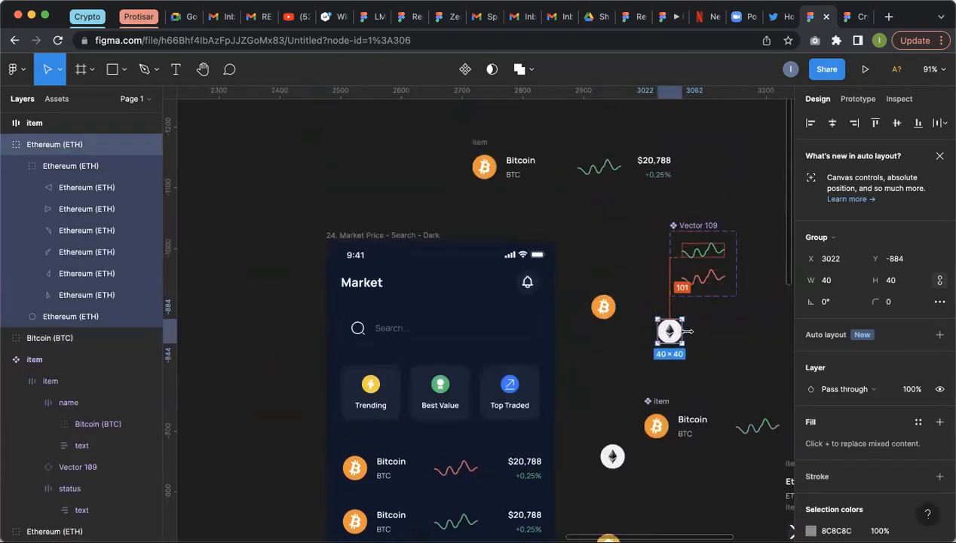
# Step: Turn the loose Bitcoin icon copy into a component
pyautogui.scroll(5, 687, 331)
pyautogui.click(516, 281)
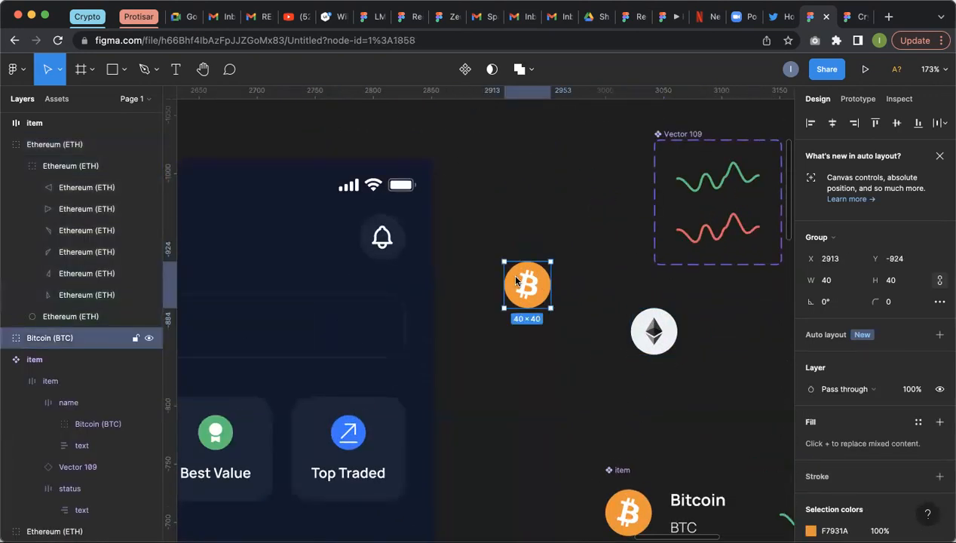
pyautogui.rightClick(518, 282)
pyautogui.click(559, 419)
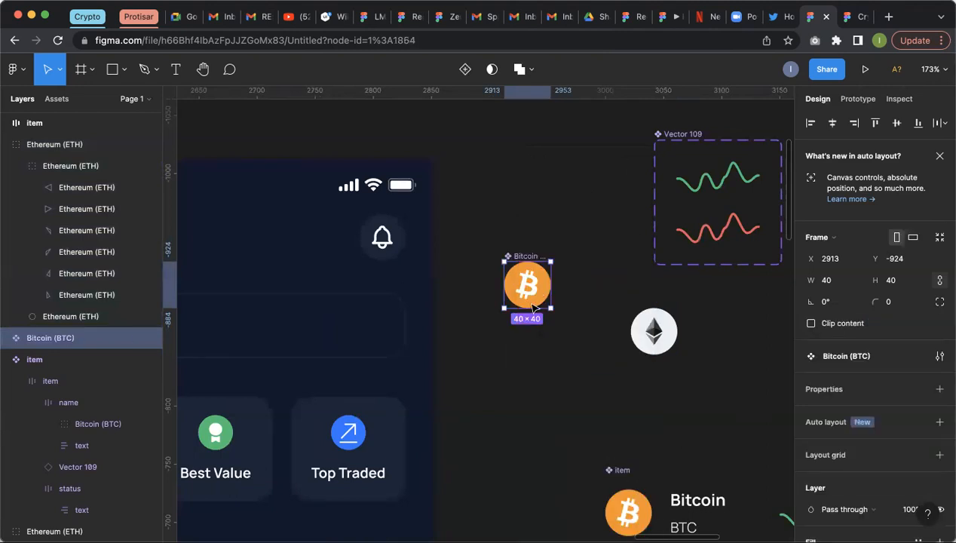
pyautogui.click(562, 333)
pyautogui.click(526, 260)
# Step: Place the Ethereum icon directly below the Bitcoin component and, with both selected, add a variant property
pyautogui.moveTo(654, 330); pyautogui.dragTo(530, 347)
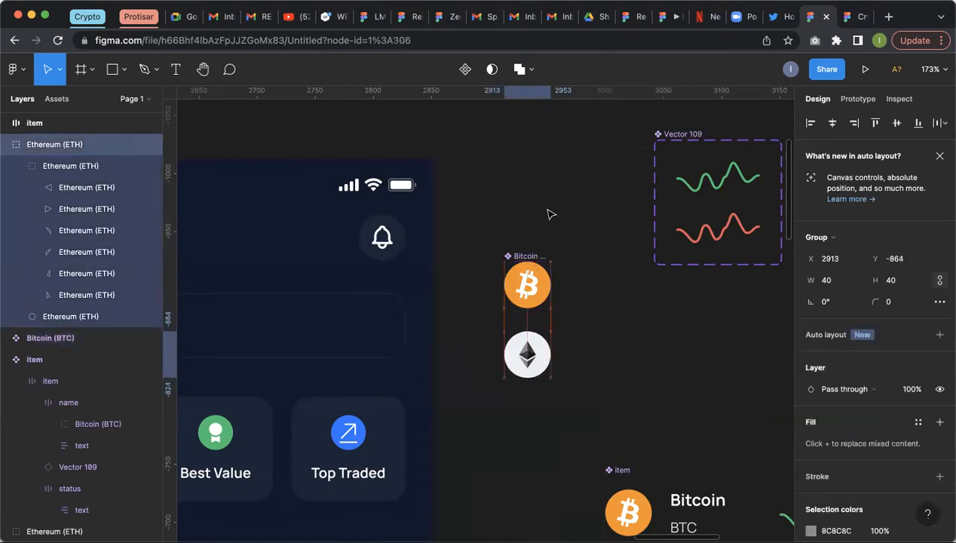
pyautogui.click(550, 242)
pyautogui.click(546, 257)
pyautogui.keyDown('shift'); pyautogui.click(531, 344); pyautogui.keyUp('shift')
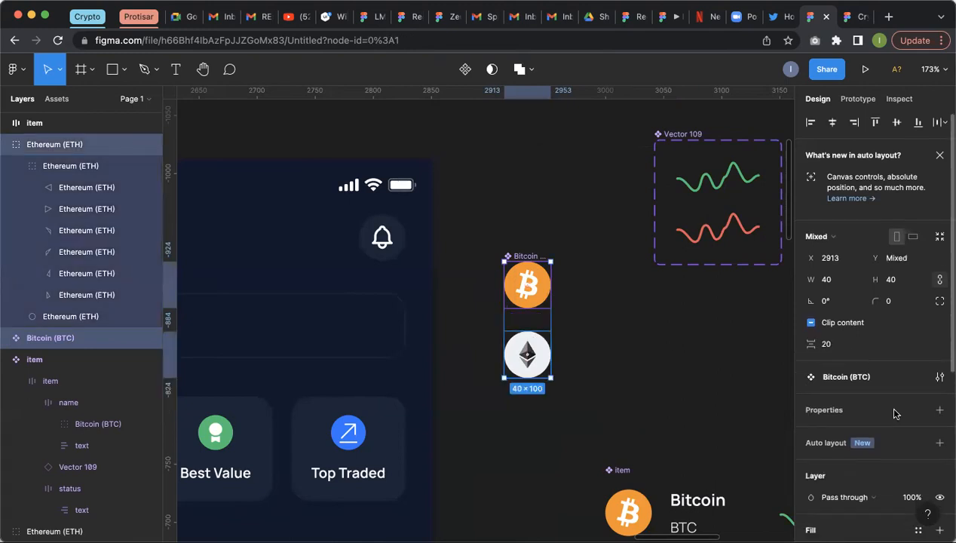
pyautogui.click(940, 408)
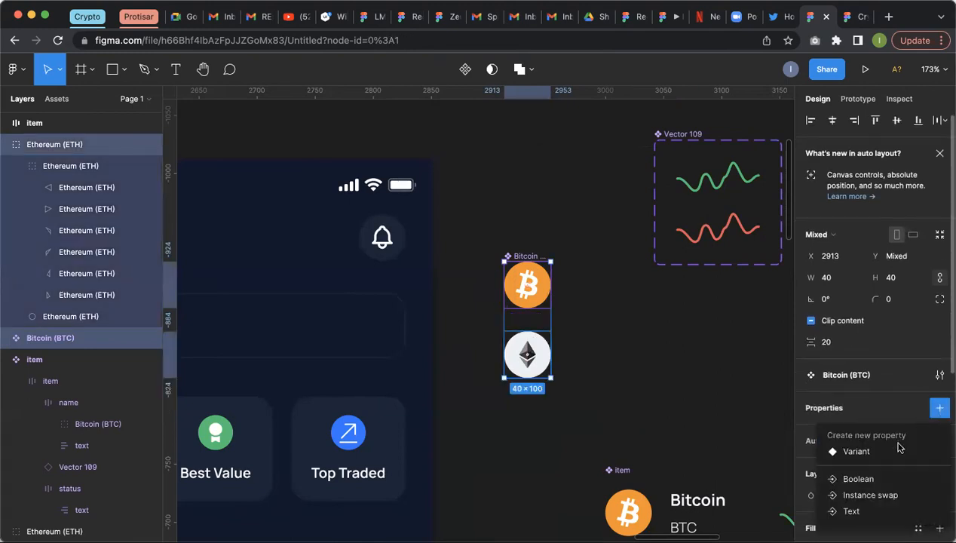
pyautogui.click(843, 452)
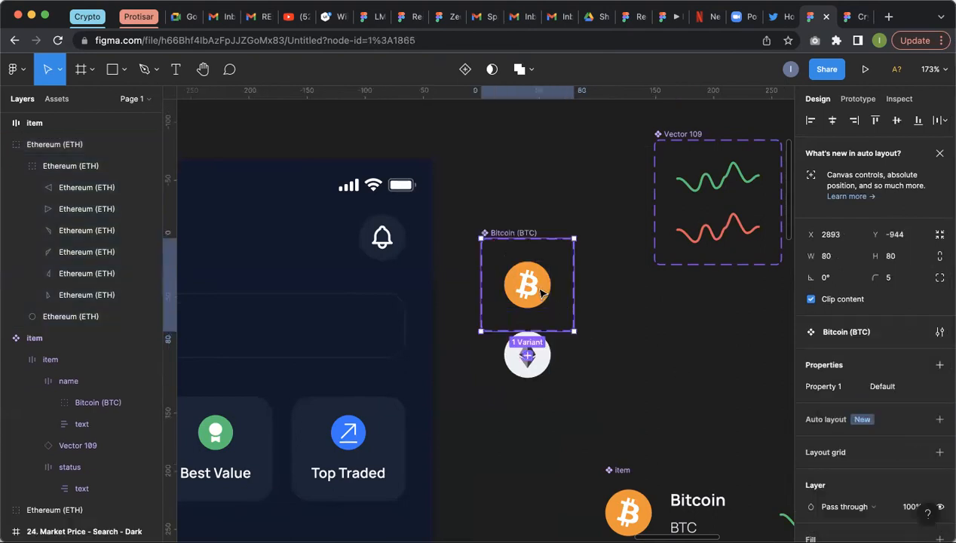
# Step: Move the Bitcoin (BTC) component set upward, clear of the Ethereum icon, and nudge that icon beneath it
pyautogui.moveTo(545, 247); pyautogui.dragTo(545, 200)
pyautogui.moveTo(523, 345); pyautogui.dragTo(540, 357)
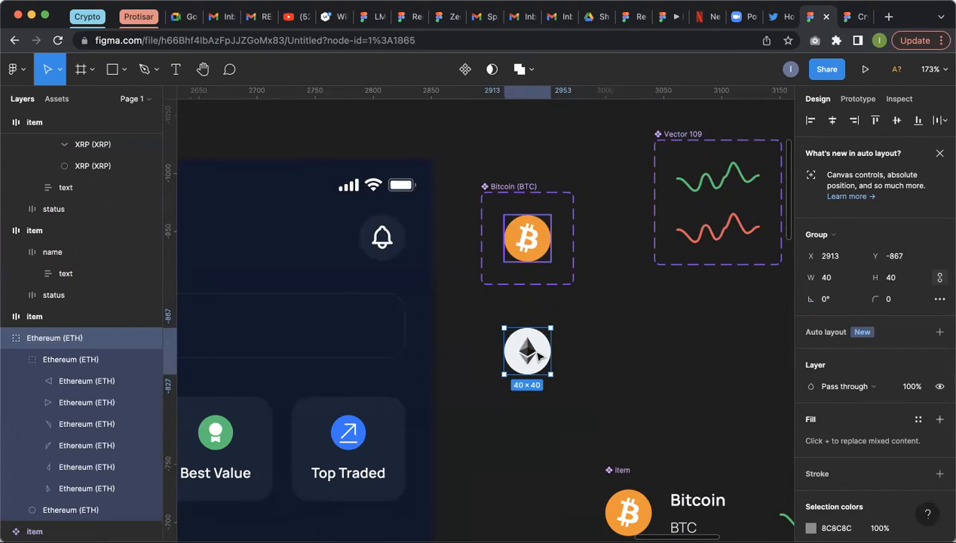
pyautogui.click(533, 242)
# Step: Copy another Bitcoin icon from the item component beside the Ethereum icon and wrap the two in an auto layout
pyautogui.doubleClick(640, 508)
pyautogui.doubleClick(639, 508)
pyautogui.moveTo(640, 507); pyautogui.dragTo(610, 349)
pyautogui.click(541, 356)
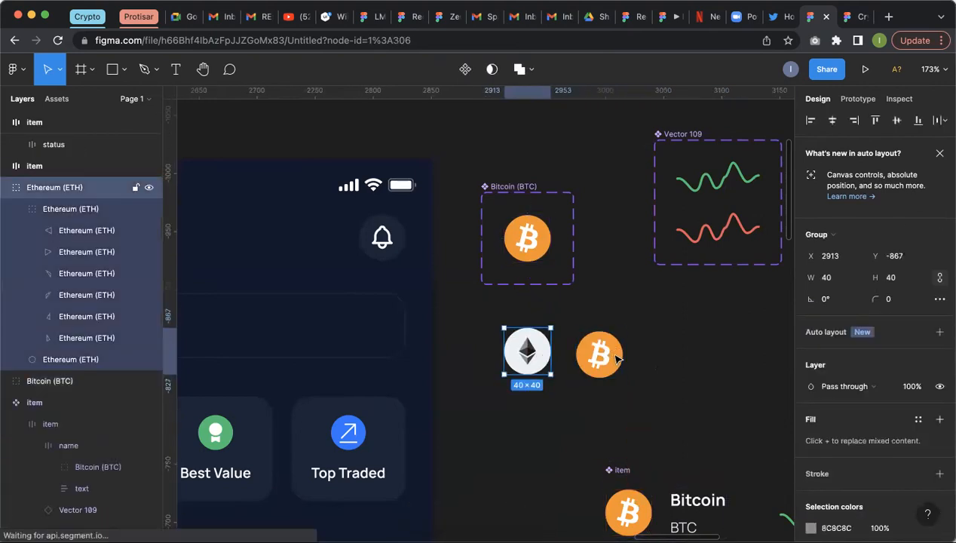
pyautogui.keyDown('shift'); pyautogui.click(617, 360); pyautogui.keyUp('shift')
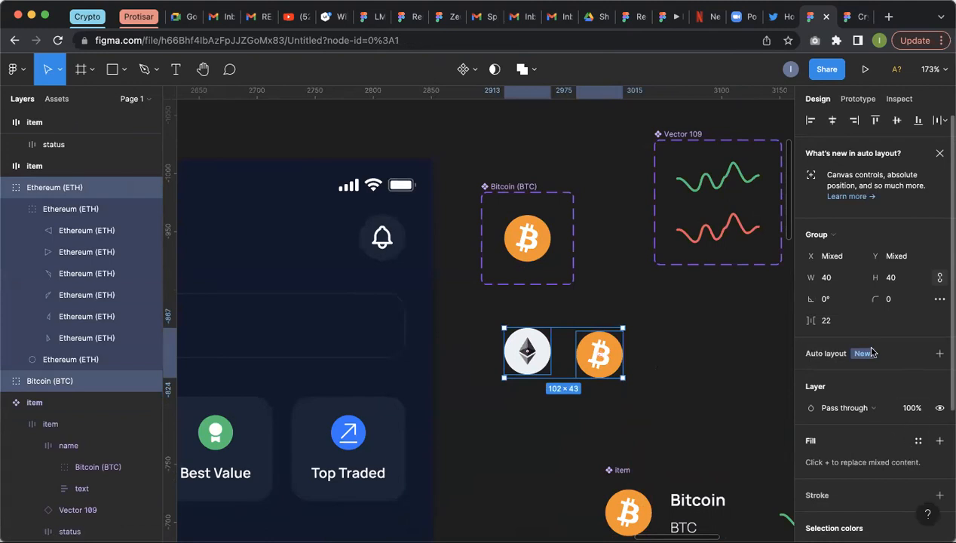
pyautogui.scroll(-1, 912, 352)
pyautogui.click(940, 351)
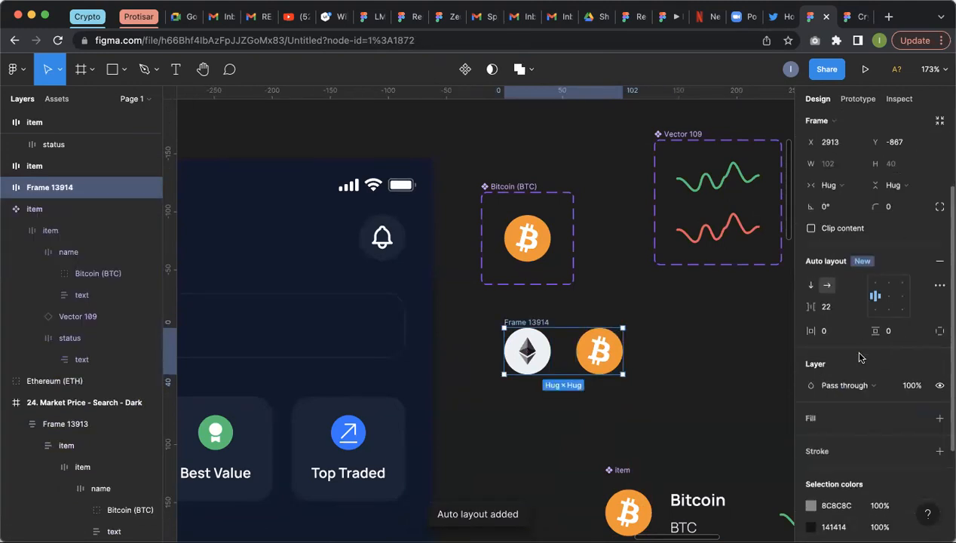
# Step: Move the auto layout frame with the Ethereum and Bitcoin icons away from the Bitcoin (BTC) component set
pyautogui.rightClick(597, 335)
pyautogui.click(571, 403)
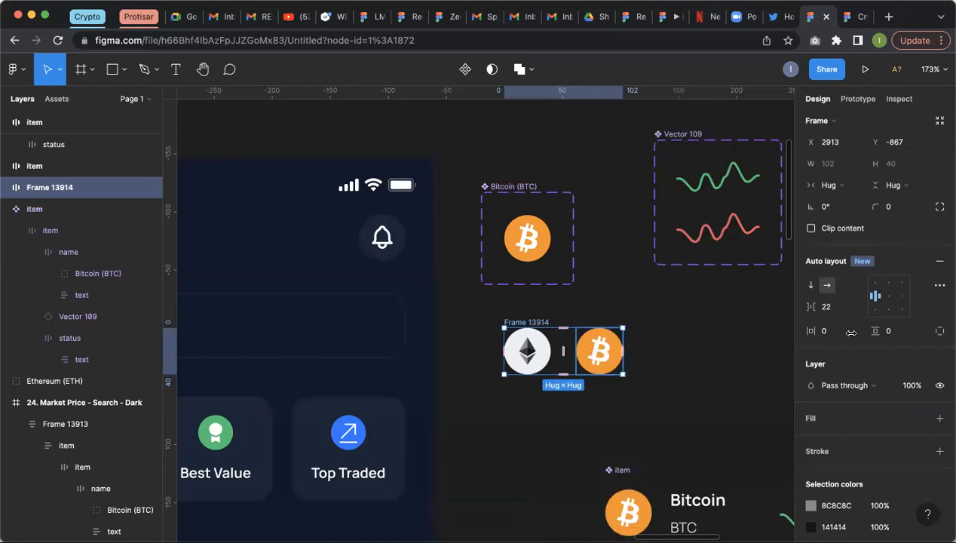
pyautogui.scroll(1, 882, 336)
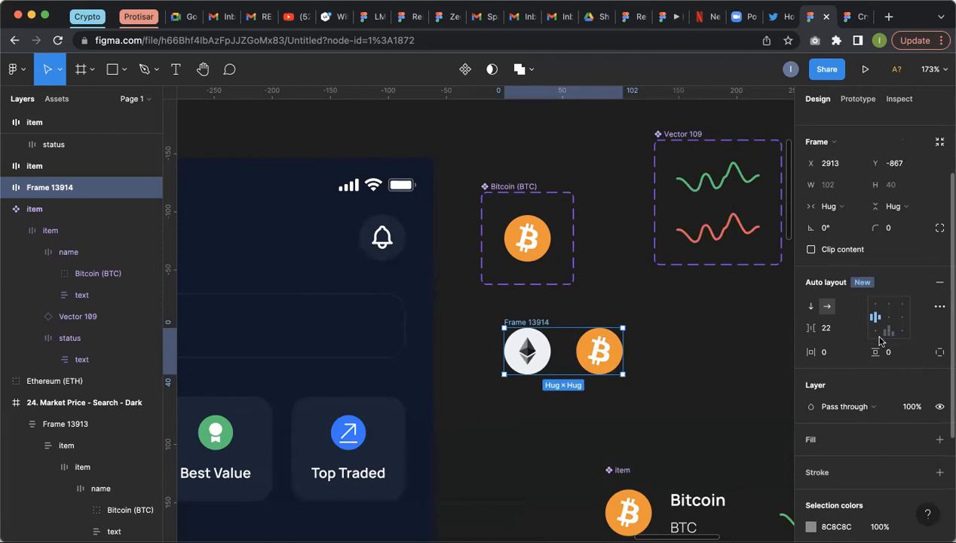
pyautogui.scroll(-3, 878, 370)
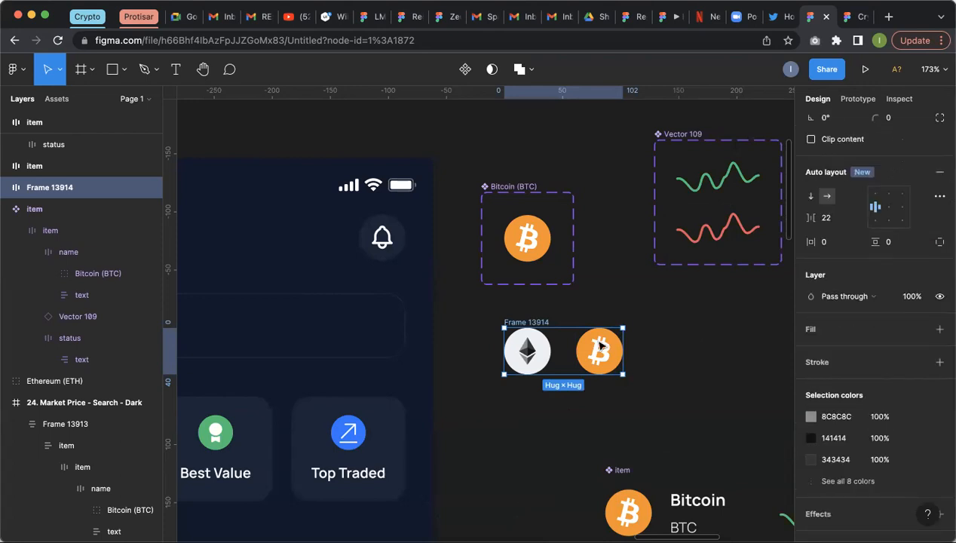
pyautogui.click(655, 341)
pyautogui.moveTo(536, 322); pyautogui.dragTo(726, 331)
# Step: Shift the Bitcoin (BTC) component set slightly and add a second variant to it
pyautogui.click(530, 263)
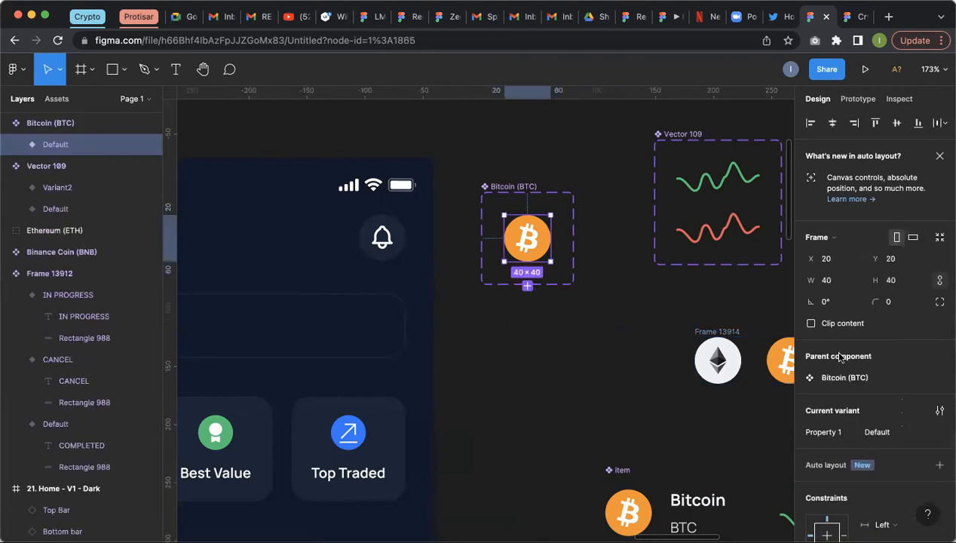
pyautogui.click(516, 197)
pyautogui.moveTo(516, 197); pyautogui.dragTo(506, 207)
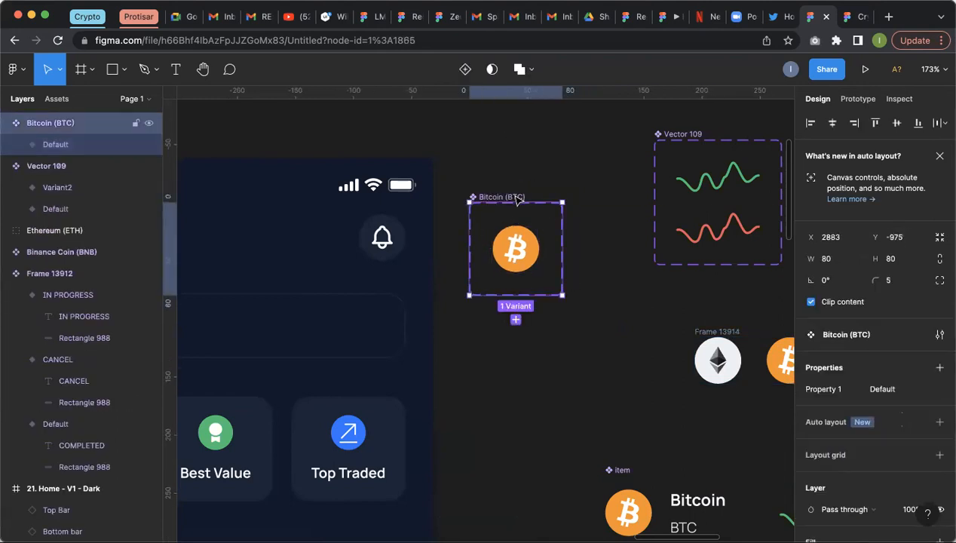
pyautogui.click(517, 320)
pyautogui.doubleClick(516, 316)
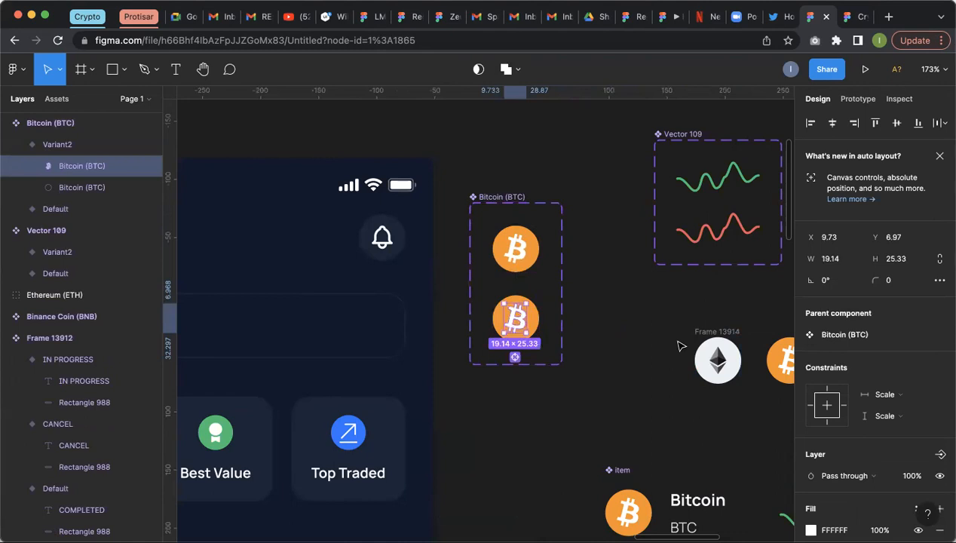
# Step: Pull the Ethereum symbol and a copy of its white background circle out of Frame 13914 onto the canvas
pyautogui.doubleClick(711, 354)
pyautogui.click(718, 335)
pyautogui.doubleClick(728, 363)
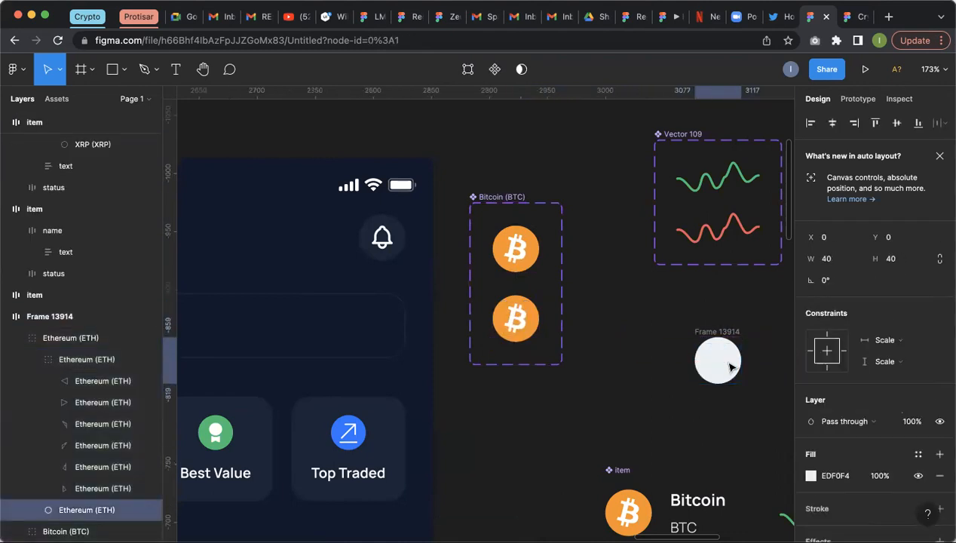
pyautogui.click(732, 365)
pyautogui.doubleClick(721, 359)
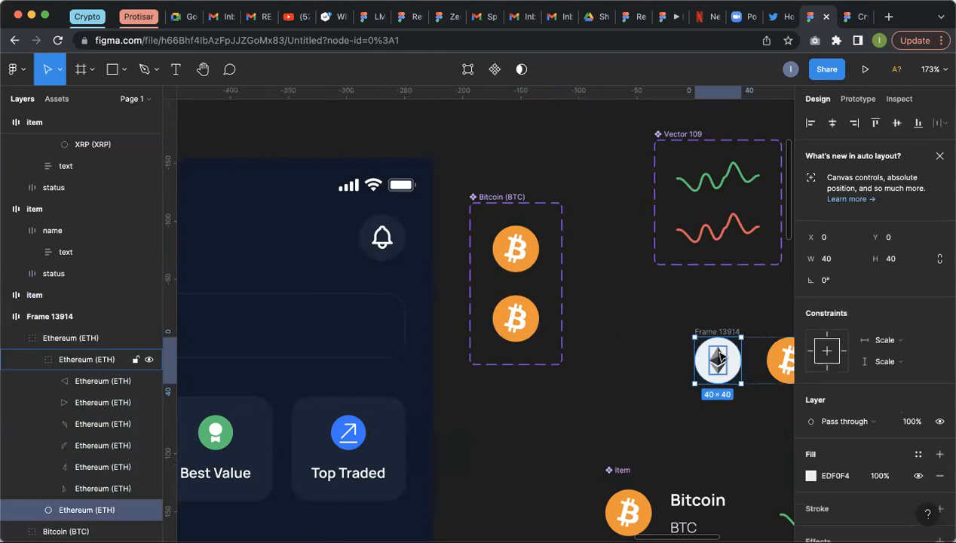
pyautogui.moveTo(729, 360); pyautogui.dragTo(651, 312)
pyautogui.doubleClick(718, 360)
pyautogui.moveTo(718, 360); pyautogui.dragTo(647, 309)
pyautogui.scroll(3, 648, 309)
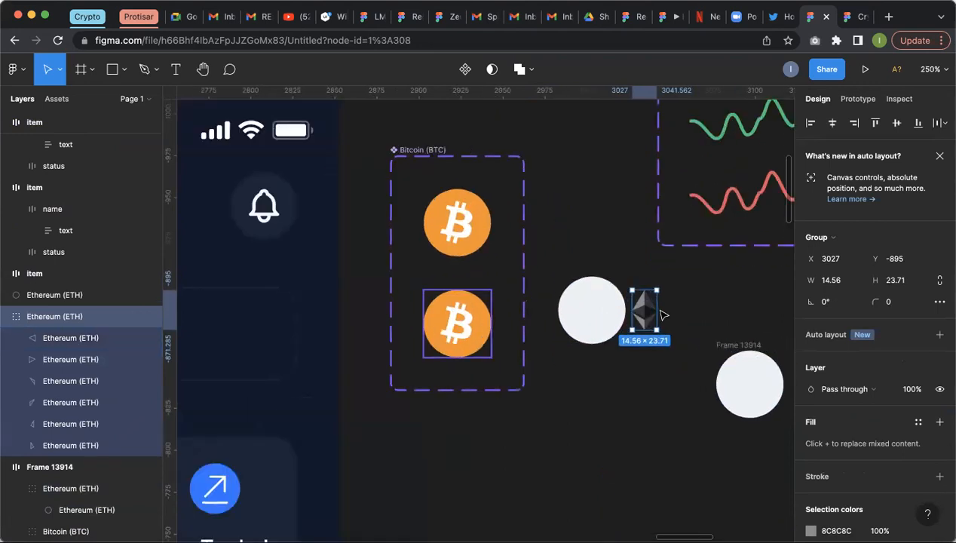
# Step: Replace the Bitcoin symbol in the second variant with the Ethereum symbol, leaving the Bitcoin symbol on the canvas
pyautogui.doubleClick(457, 324)
pyautogui.moveTo(457, 324); pyautogui.dragTo(621, 398)
pyautogui.click(643, 313)
pyautogui.moveTo(457, 330); pyautogui.dragTo(455, 325)
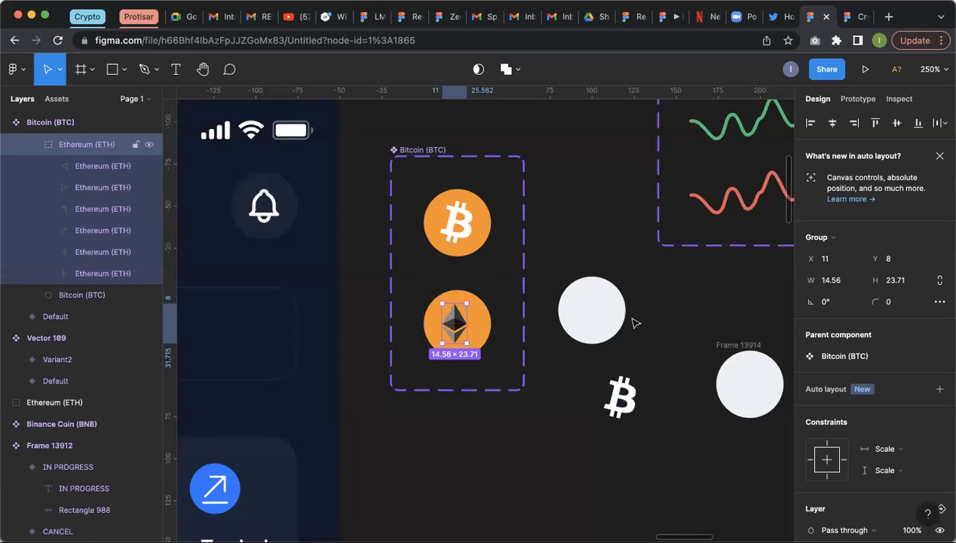
# Step: Set the second variant's circle fill to EDF0F4 by sampling the loose white circle
pyautogui.press('Tab')
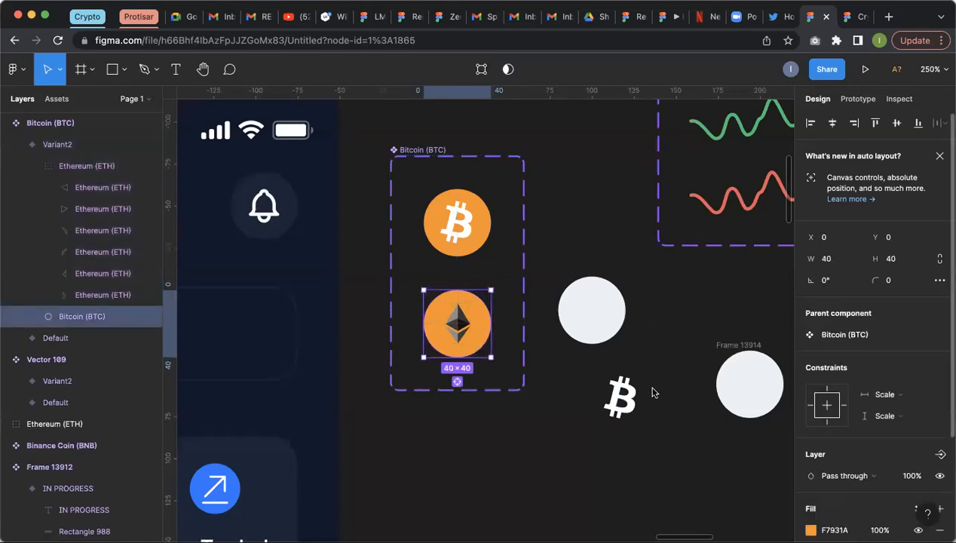
pyautogui.scroll(-3, 852, 377)
pyautogui.click(811, 412)
pyautogui.click(653, 392)
pyautogui.click(596, 315)
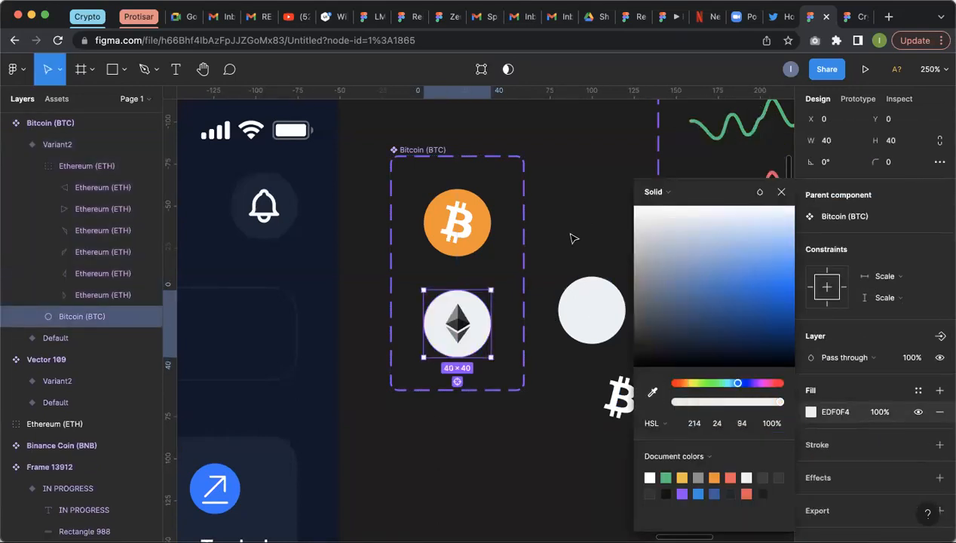
# Step: Add a third variant to the Bitcoin (BTC) component set
pyautogui.click(571, 239)
pyautogui.click(459, 364)
pyautogui.click(461, 405)
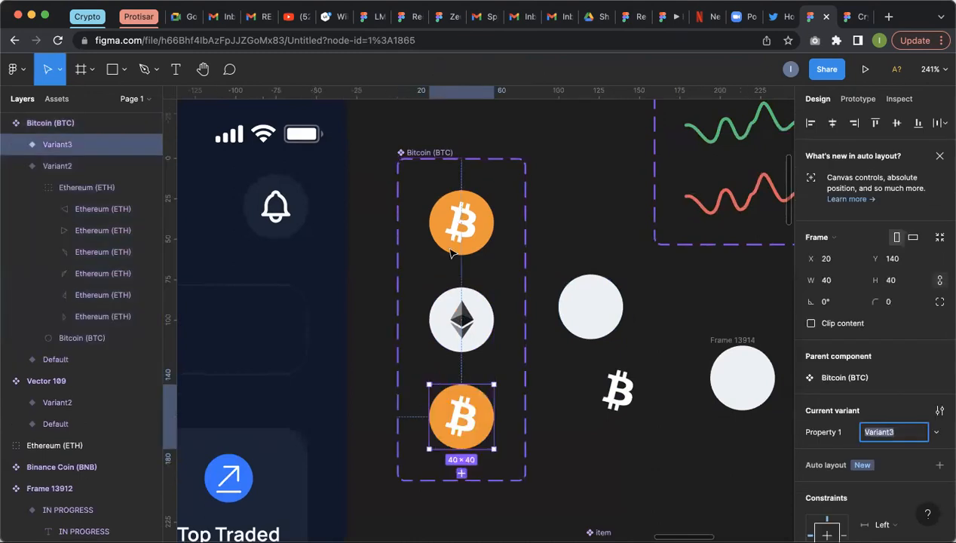
# Step: Copy the XRP icon from its list item to the canvas beside the third variant
pyautogui.scroll(-5, 451, 254)
pyautogui.click(622, 446)
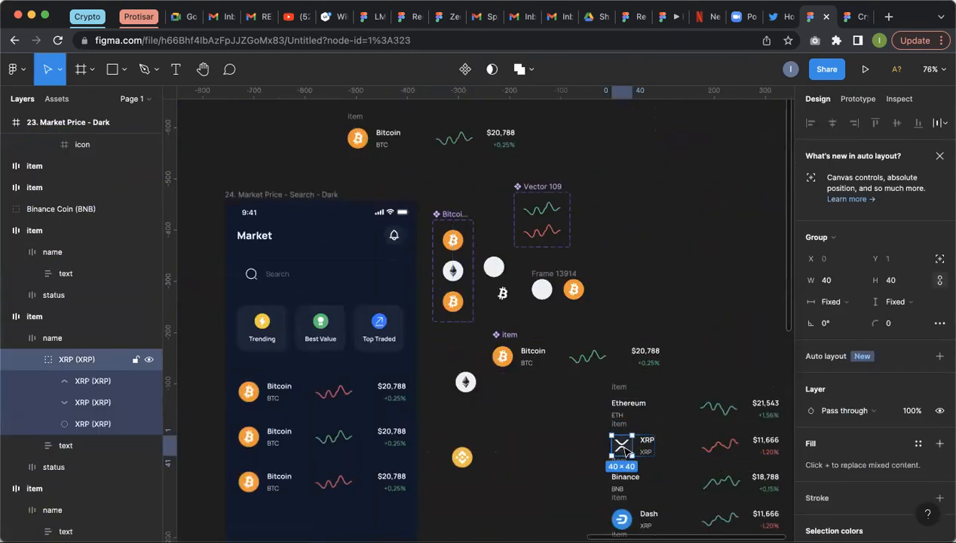
pyautogui.moveTo(628, 451); pyautogui.dragTo(489, 313)
pyautogui.scroll(3, 460, 301)
pyautogui.scroll(5, 454, 309)
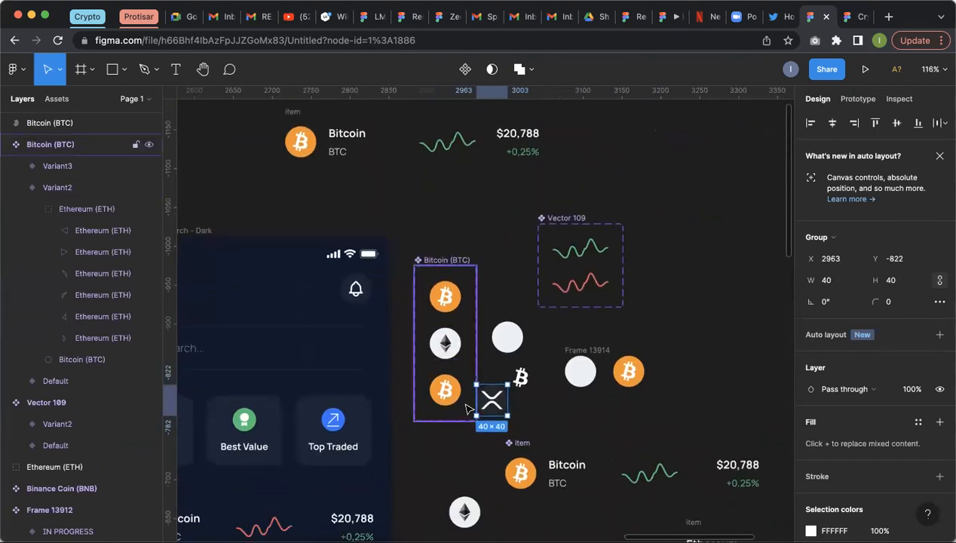
# Step: Move the Bitcoin symbol out of the third variant onto the canvas, leaving only the orange circle inside
pyautogui.click(430, 379)
pyautogui.doubleClick(430, 379)
pyautogui.moveTo(444, 363); pyautogui.dragTo(520, 353)
pyautogui.press('super+z')
pyautogui.moveTo(435, 378); pyautogui.dragTo(514, 335)
# Step: Move both strokes of the XRP symbol from the icon copy onto the third variant's orange circle
pyautogui.doubleClick(520, 400)
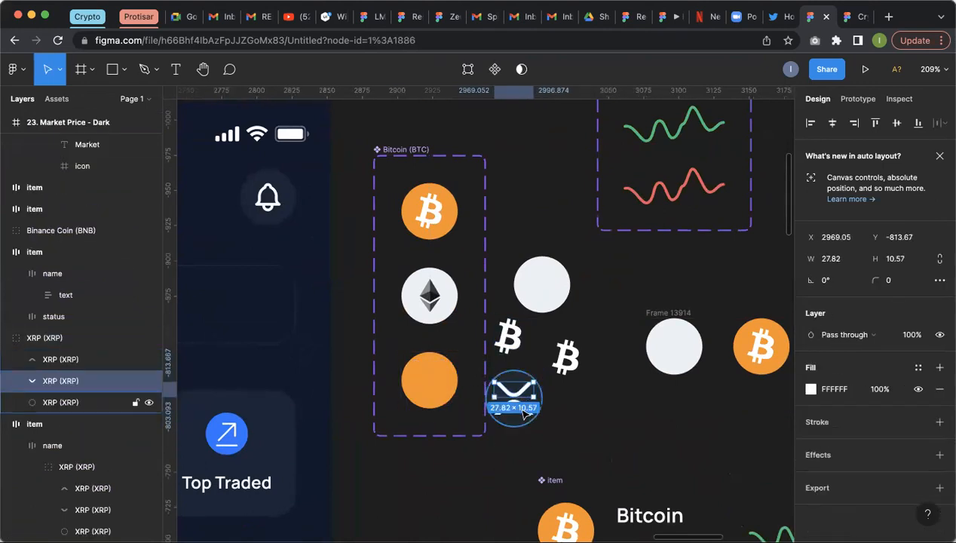
pyautogui.keyDown('shift'); pyautogui.click(513, 386); pyautogui.keyUp('shift')
pyautogui.moveTo(513, 397); pyautogui.dragTo(430, 382)
pyautogui.doubleClick(436, 403)
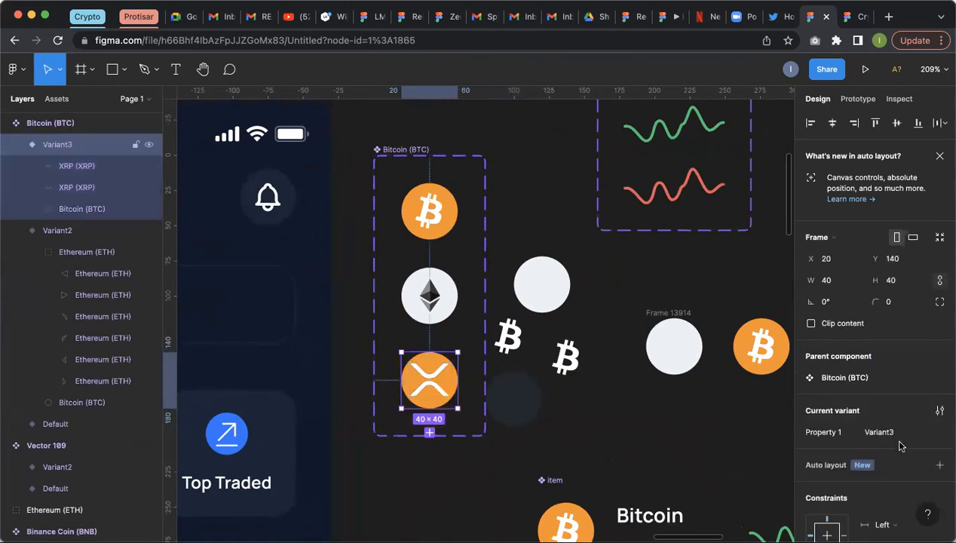
# Step: Recolor the circle in the third variant to the dark background colour of the XRP icon
pyautogui.scroll(-3, 823, 414)
pyautogui.click(810, 393)
pyautogui.click(652, 392)
pyautogui.click(537, 398)
pyautogui.click(593, 406)
pyautogui.scroll(-3, 591, 283)
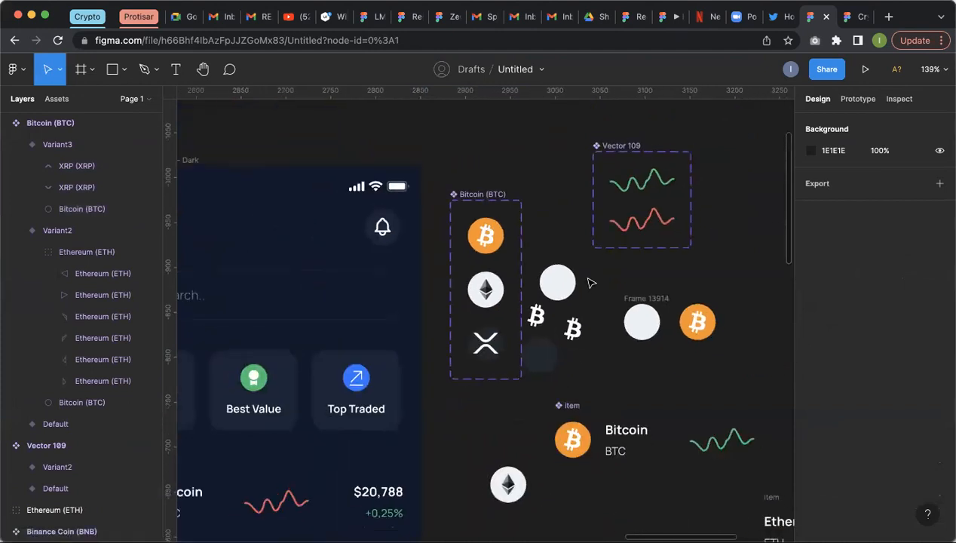
# Step: Place a Default instance of the Bitcoin (BTC) icon component in the main item component, between its old icon and the text
pyautogui.scroll(-3, 591, 282)
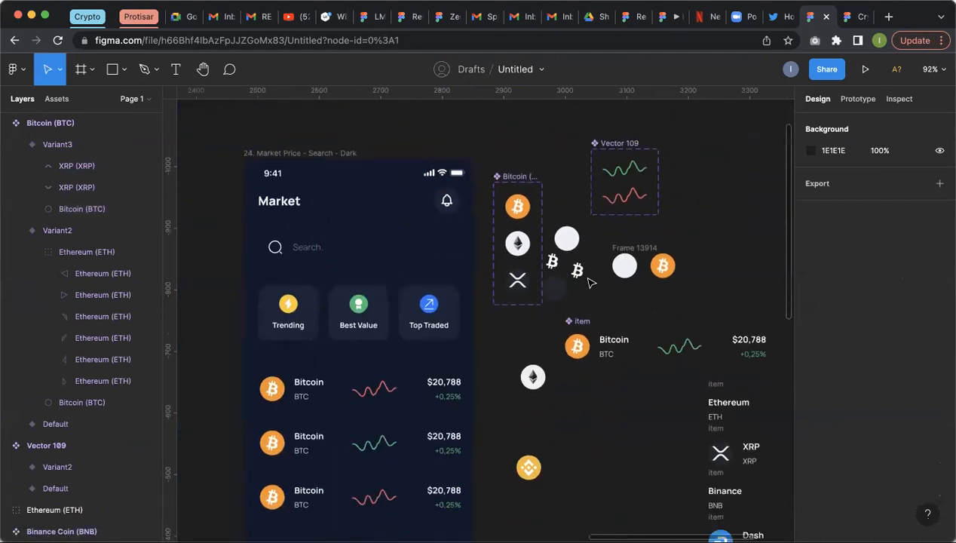
pyautogui.scroll(-1, 254, 345)
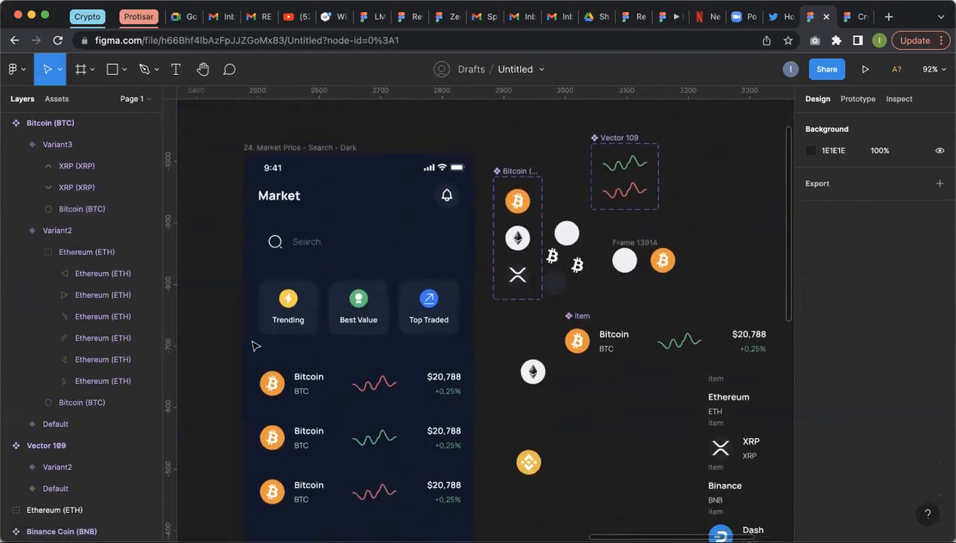
pyautogui.scroll(-3, 254, 345)
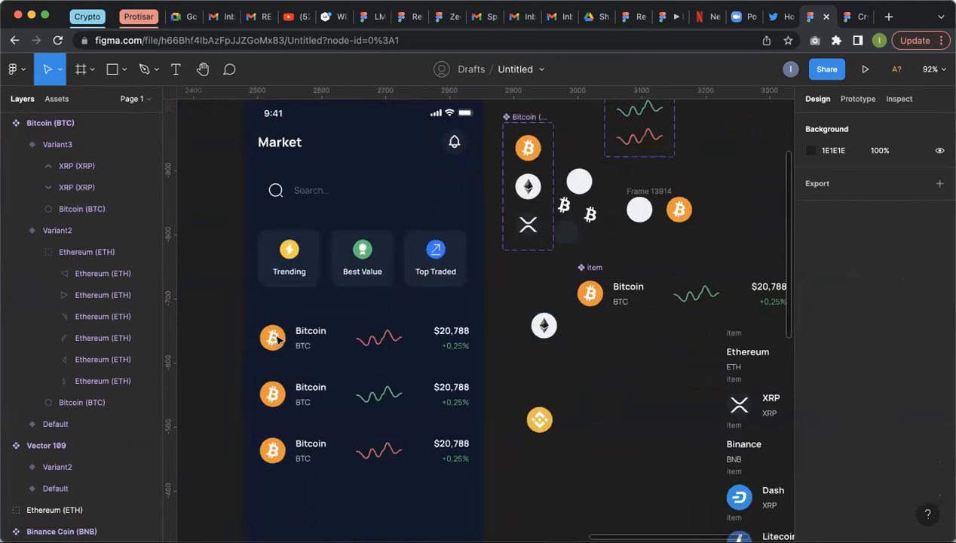
pyautogui.scroll(3, 278, 341)
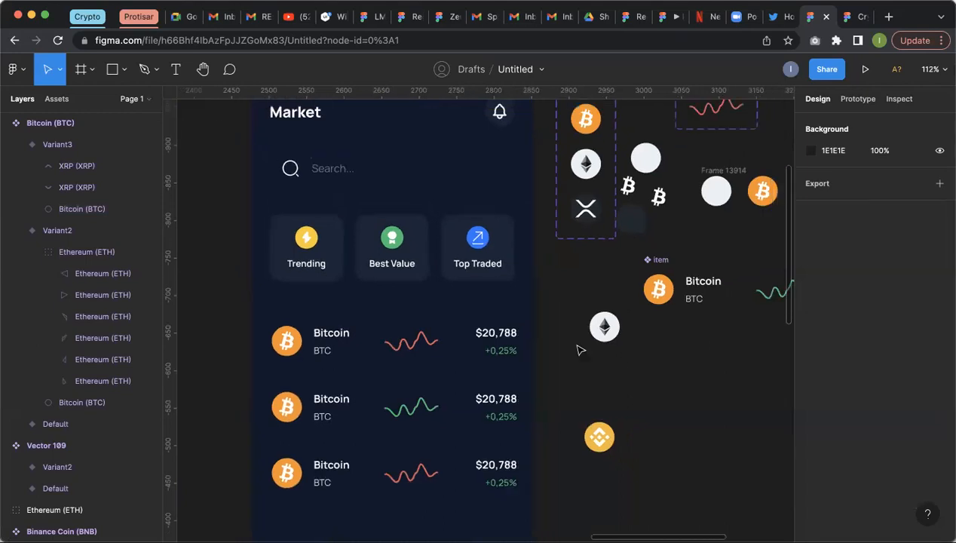
pyautogui.scroll(-3, 581, 350)
pyautogui.click(692, 377)
pyautogui.moveTo(515, 245); pyautogui.dragTo(585, 367)
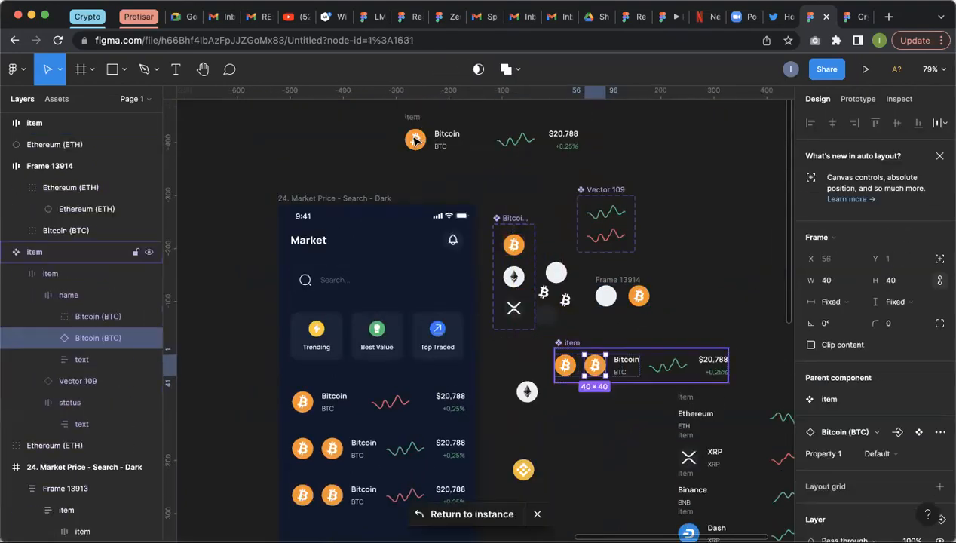
# Step: Move the old Bitcoin icon group out of the main item component onto the canvas beside Frame 13914
pyautogui.scroll(5, 603, 358)
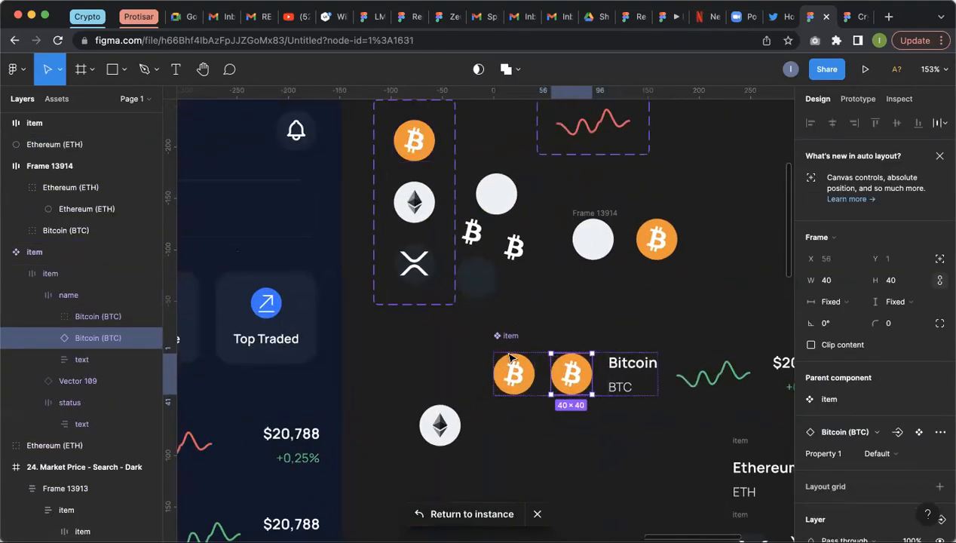
pyautogui.click(511, 357)
pyautogui.hotkey('ctrl', 'z')
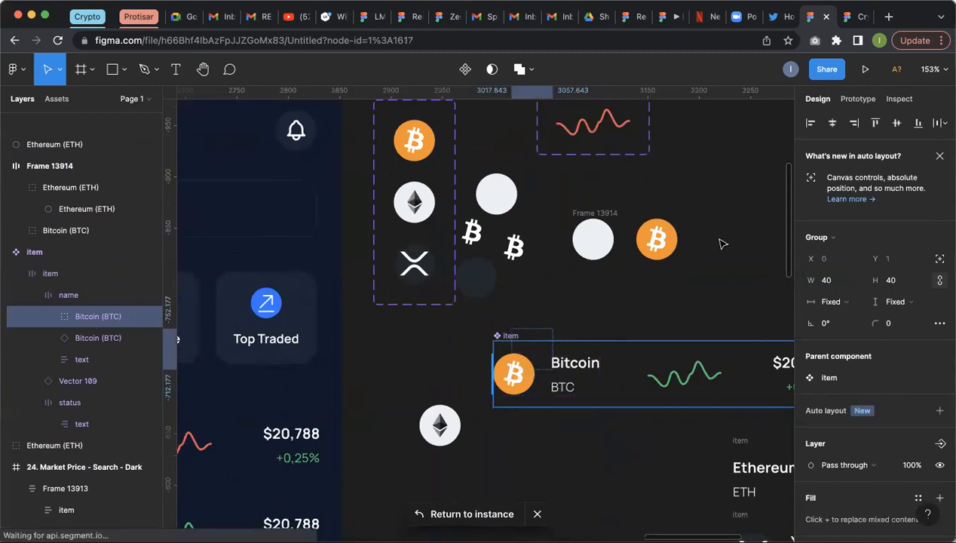
pyautogui.moveTo(723, 244); pyautogui.dragTo(722, 205)
pyautogui.doubleClick(635, 350)
pyautogui.scroll(-2, 633, 344)
pyautogui.scroll(-3, 634, 343)
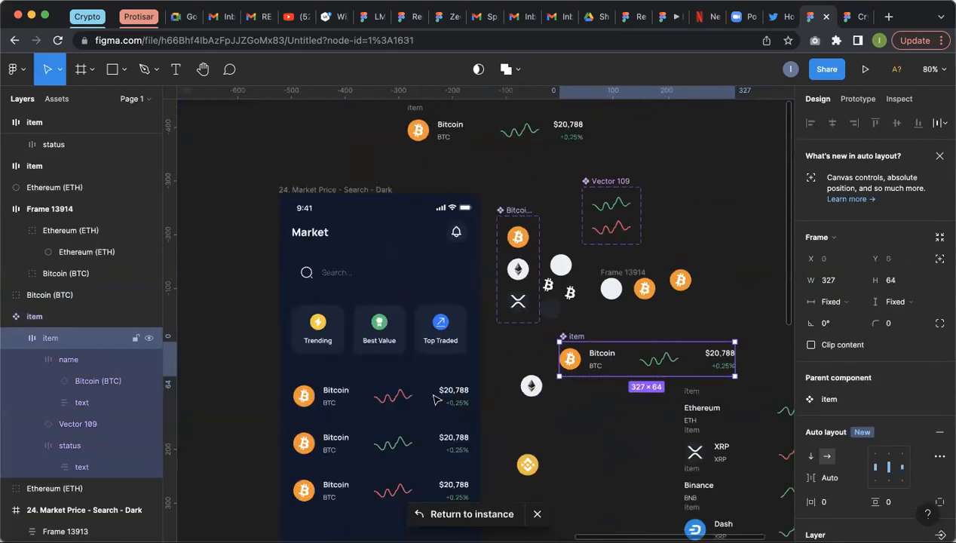
# Step: Move the first Bitcoin list item out of the Market screen's list onto the empty canvas above
pyautogui.click(340, 396)
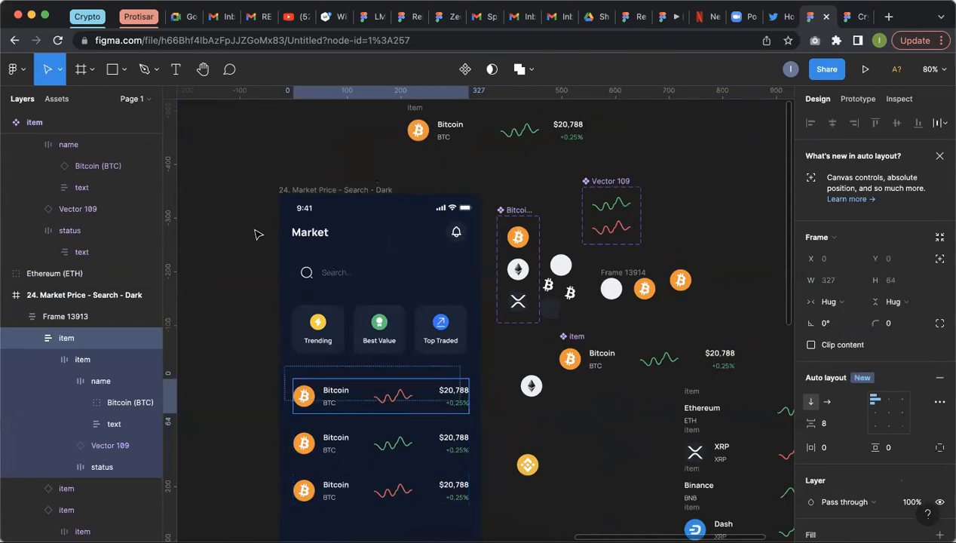
pyautogui.hotkey('ctrl', 'x')
pyautogui.hotkey('ctrl', 'v')
pyautogui.moveTo(264, 146); pyautogui.dragTo(448, 424)
# Step: Go to the main component of the first remaining list item in the Market screen
pyautogui.rightClick(473, 426)
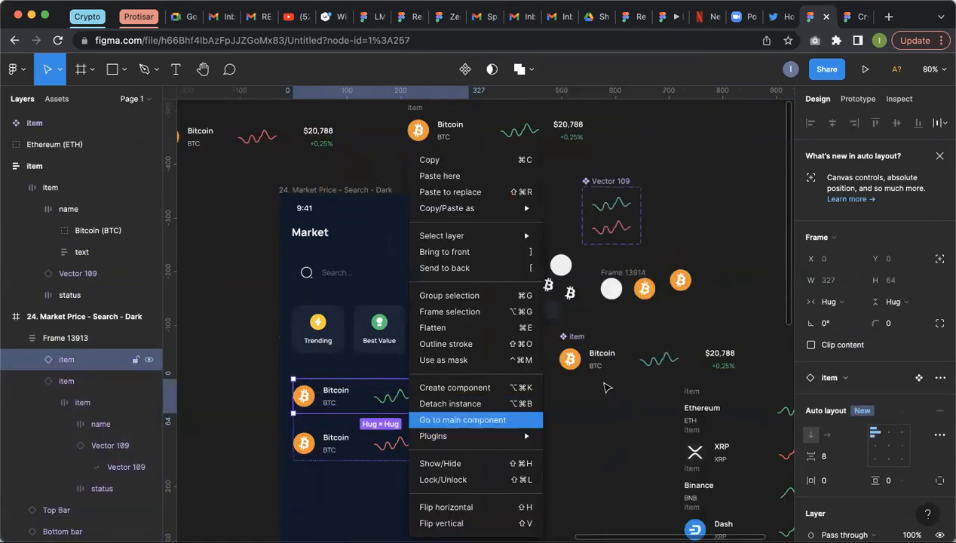
pyautogui.click(462, 419)
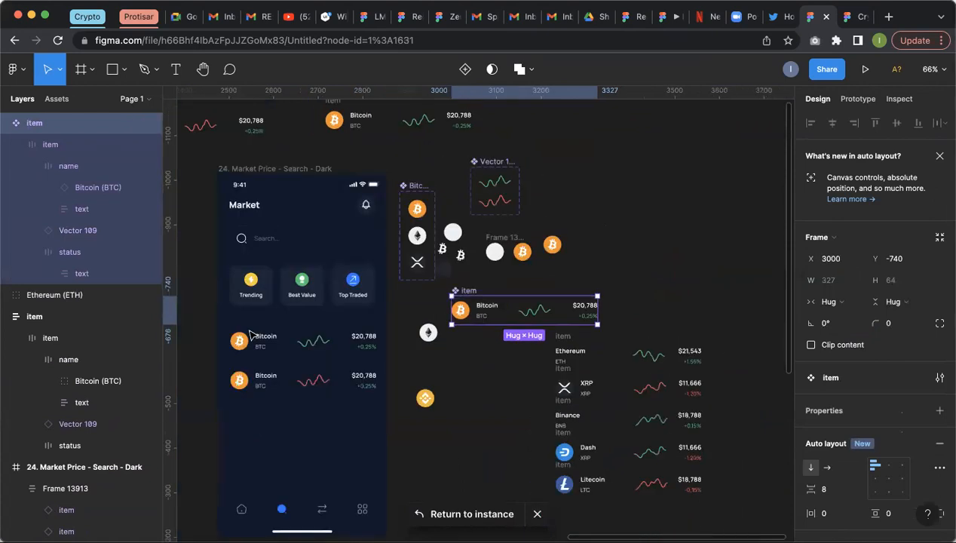
pyautogui.scroll(3, 251, 335)
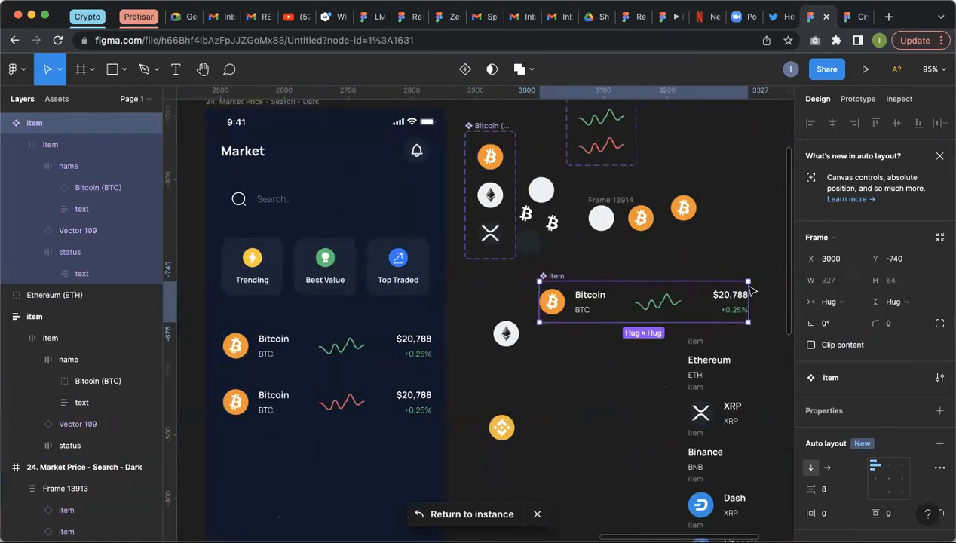
pyautogui.scroll(3, 468, 260)
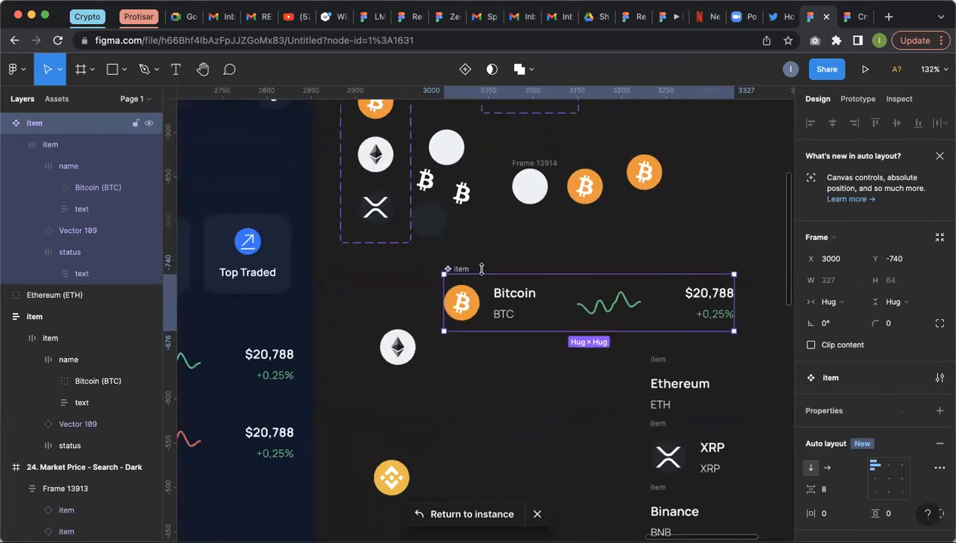
pyautogui.scroll(1, 469, 302)
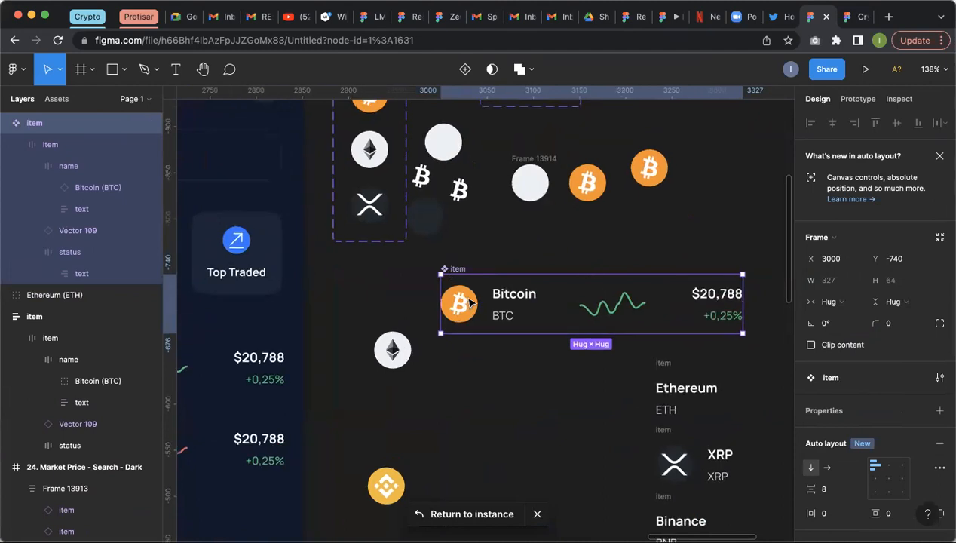
# Step: Examine the Bitcoin icon and sparkline instances nested in the main item component alongside their component sets
pyautogui.doubleClick(469, 302)
pyautogui.doubleClick(469, 301)
pyautogui.doubleClick(469, 302)
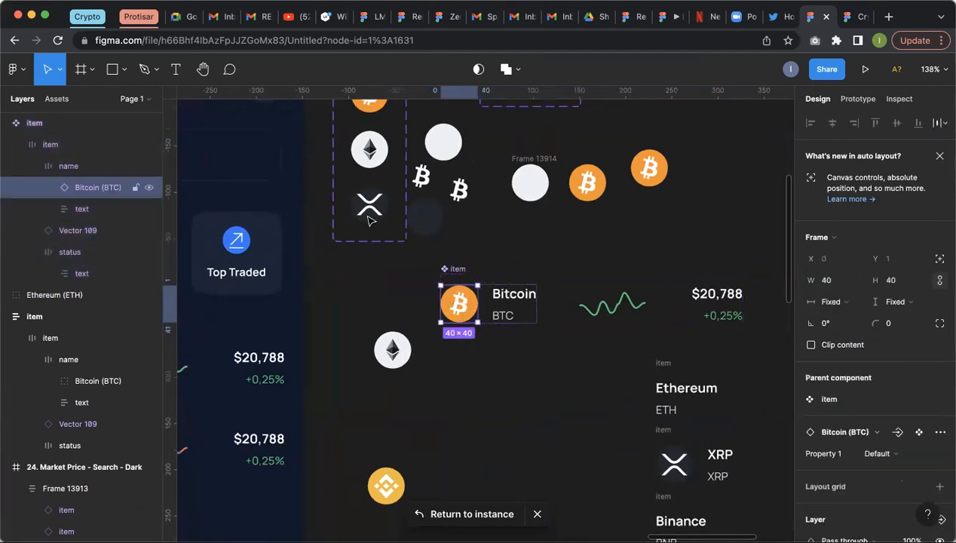
pyautogui.scroll(4, 369, 219)
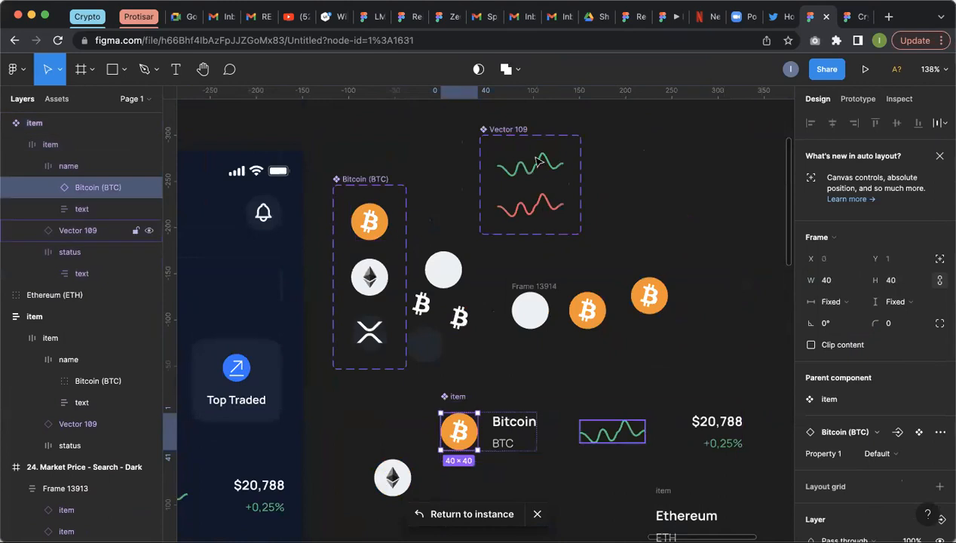
pyautogui.click(612, 431)
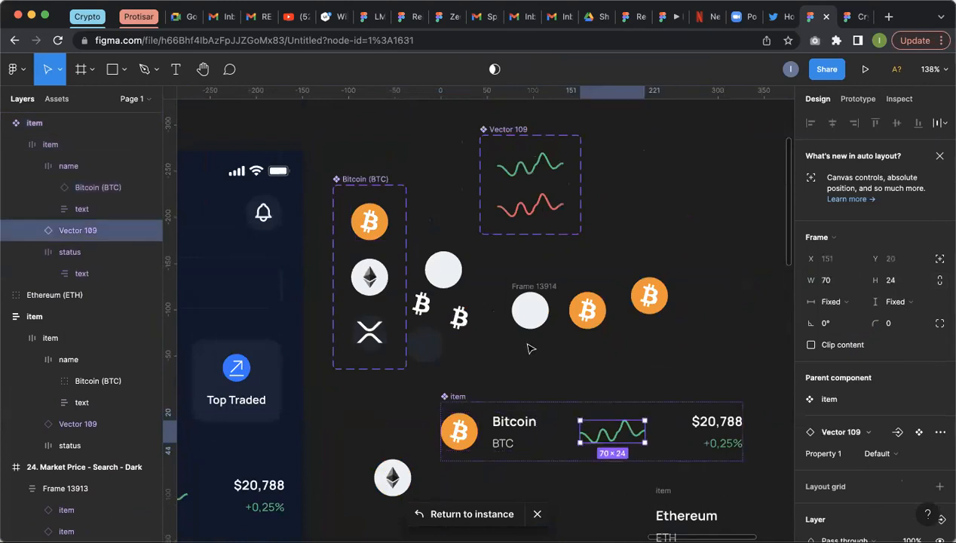
pyautogui.click(463, 430)
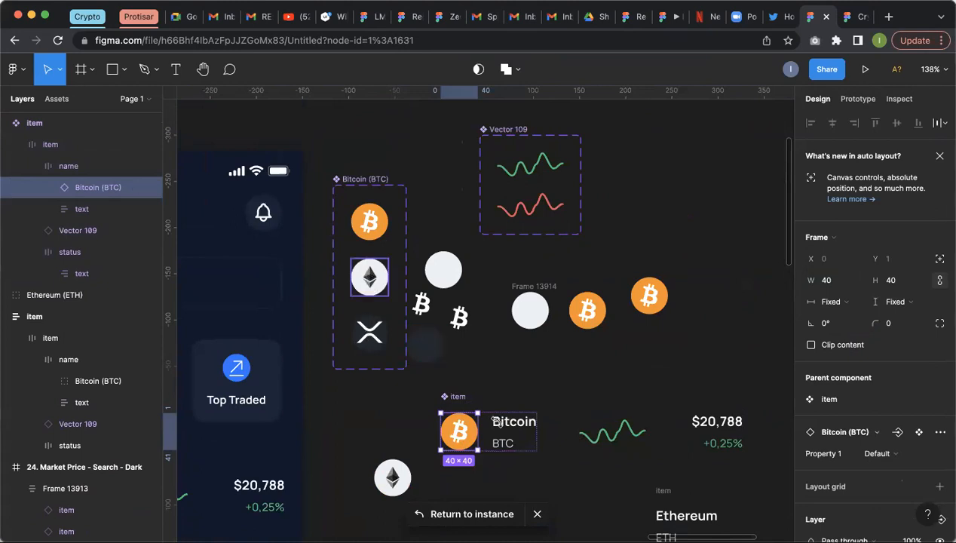
pyautogui.press('Escape')
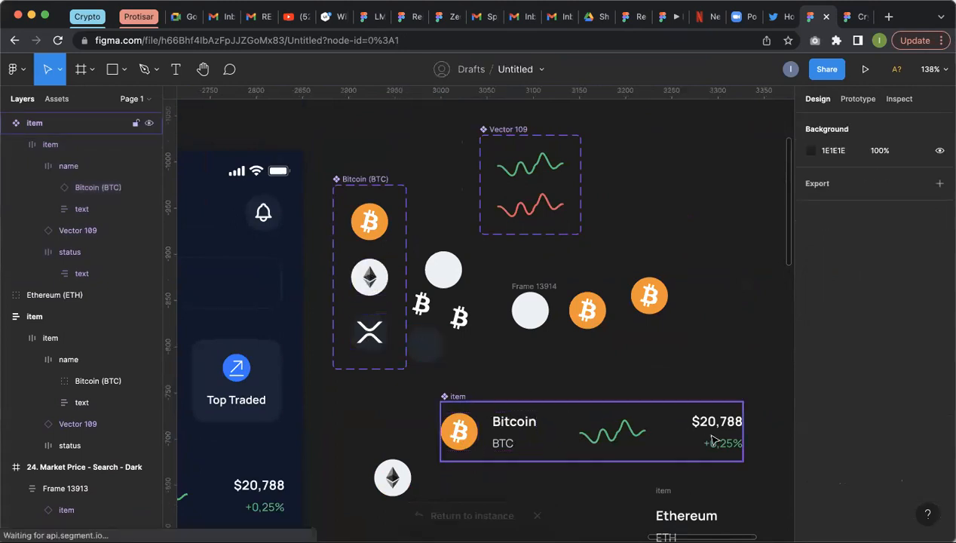
pyautogui.scroll(-5, 656, 442)
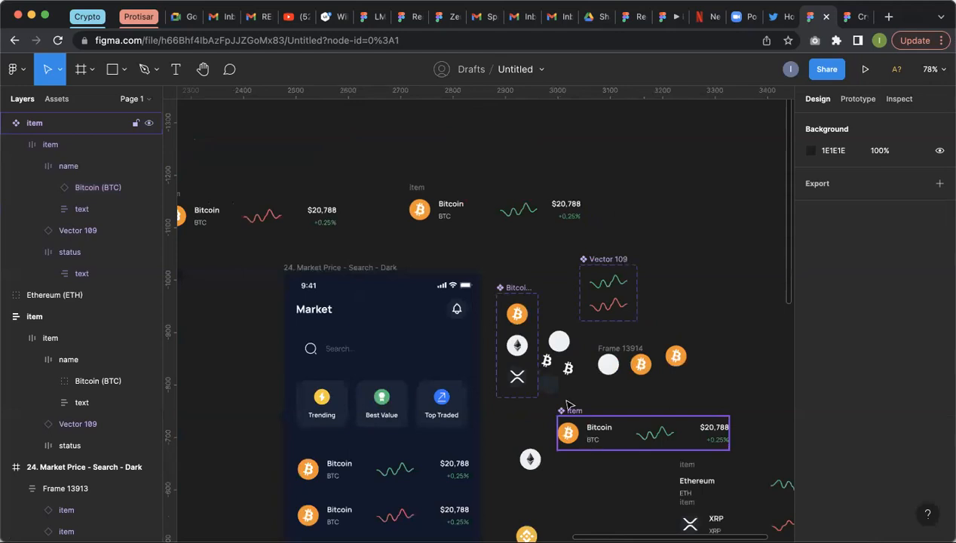
pyautogui.scroll(3, 567, 405)
pyautogui.scroll(-3, 632, 451)
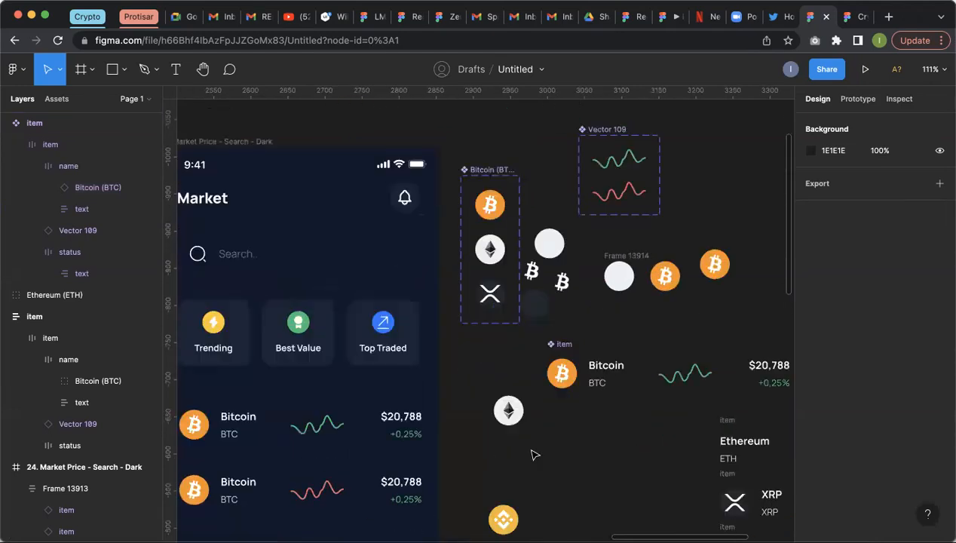
pyautogui.scroll(-2, 536, 453)
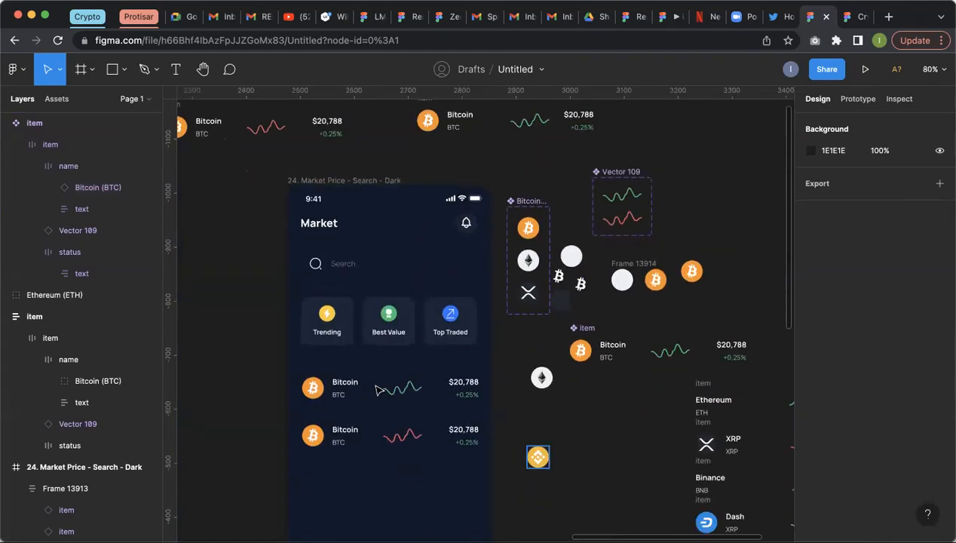
# Step: Switch the nested Vector 109 sparkline of the Market screen's first list item to its red variant, Variant2
pyautogui.click(416, 381)
pyautogui.scroll(3, 421, 381)
pyautogui.click(421, 389)
pyautogui.press('Tab')
pyautogui.press('Tab')
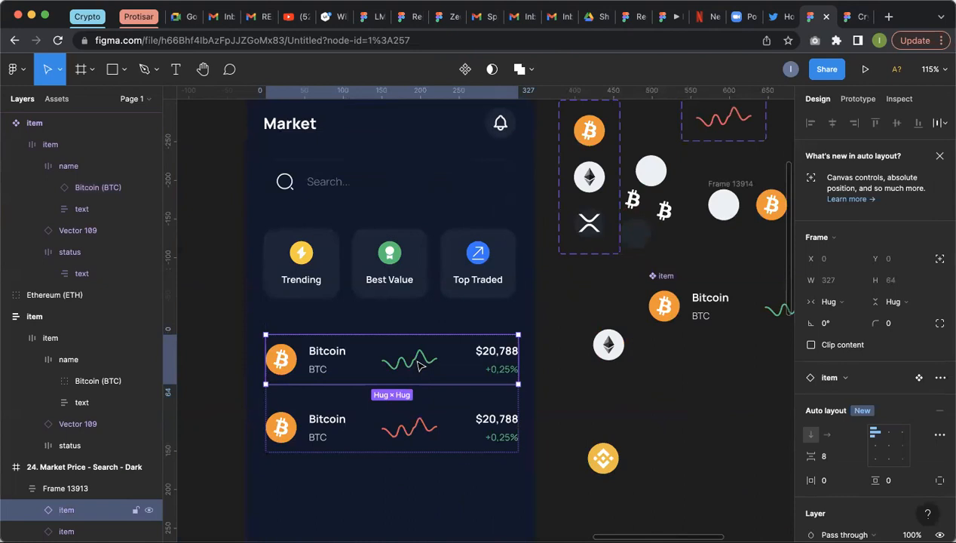
pyautogui.doubleClick(418, 362)
pyautogui.doubleClick(417, 362)
pyautogui.doubleClick(418, 362)
pyautogui.scroll(-3, 872, 394)
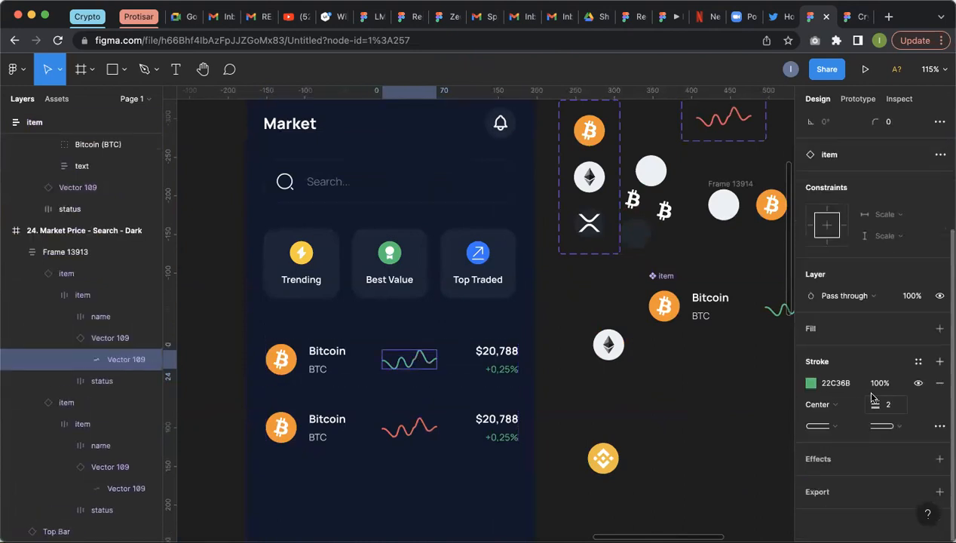
pyautogui.click(698, 404)
pyautogui.doubleClick(425, 366)
pyautogui.doubleClick(425, 367)
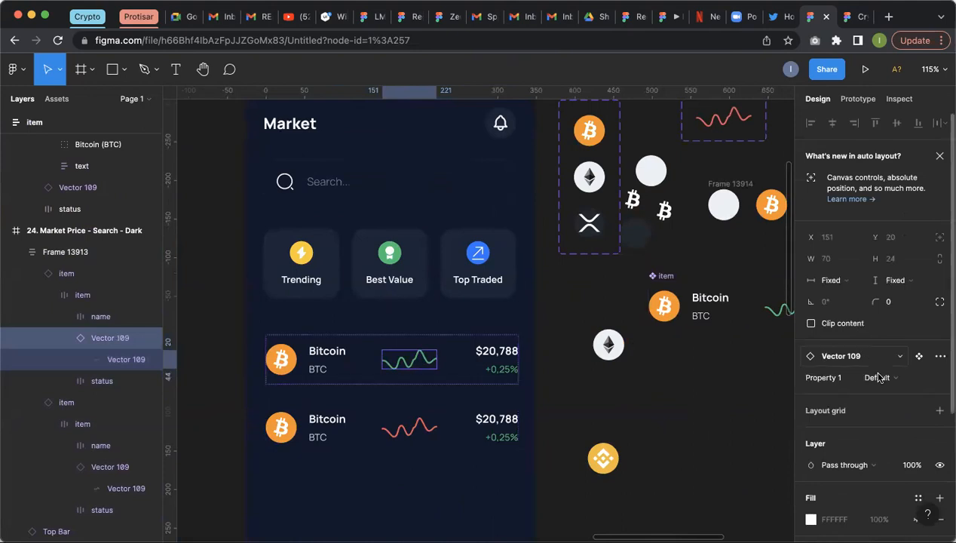
pyautogui.click(884, 390)
pyautogui.click(884, 391)
# Step: Try Variant2 on the first list item's nested crypto icon, and settle on Variant3 with the XRP symbol
pyautogui.click(289, 372)
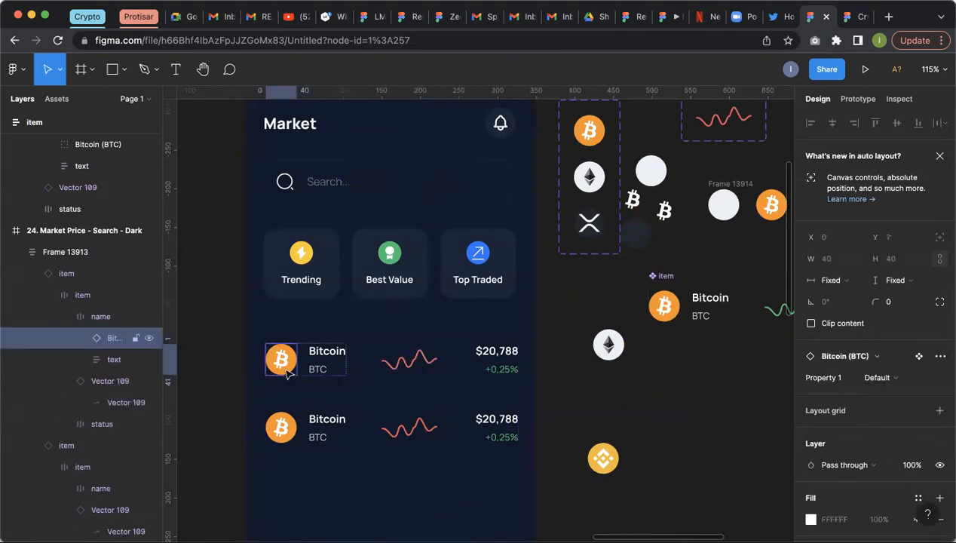
pyautogui.click(902, 377)
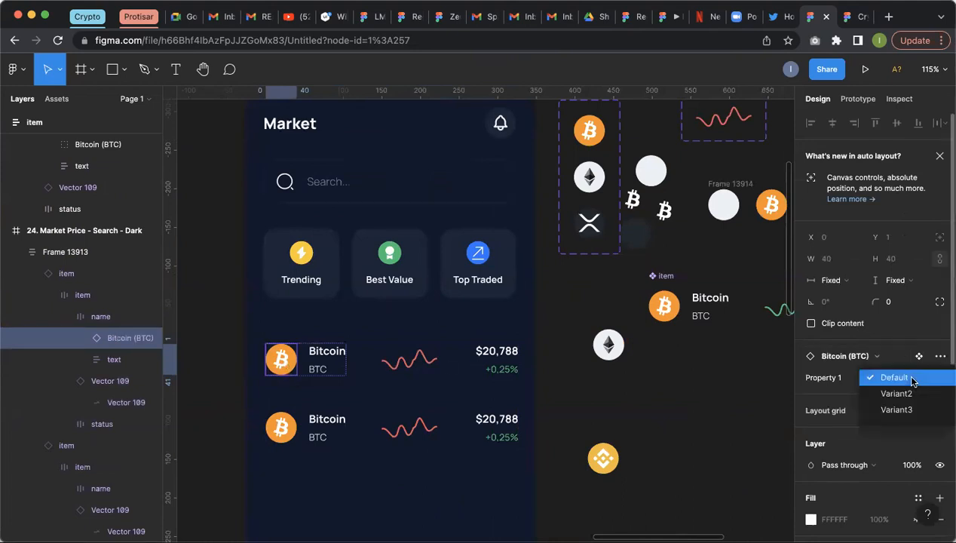
pyautogui.click(909, 394)
pyautogui.click(897, 377)
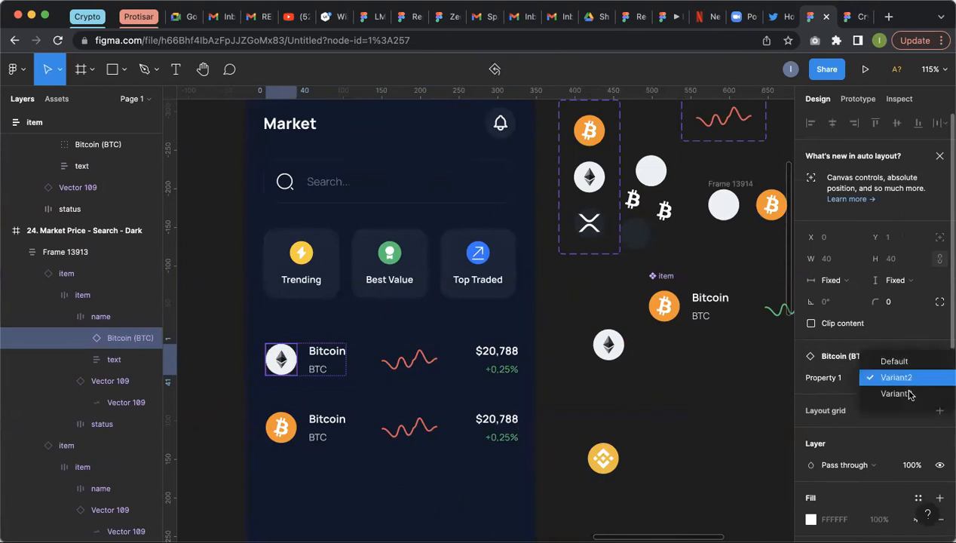
pyautogui.click(905, 393)
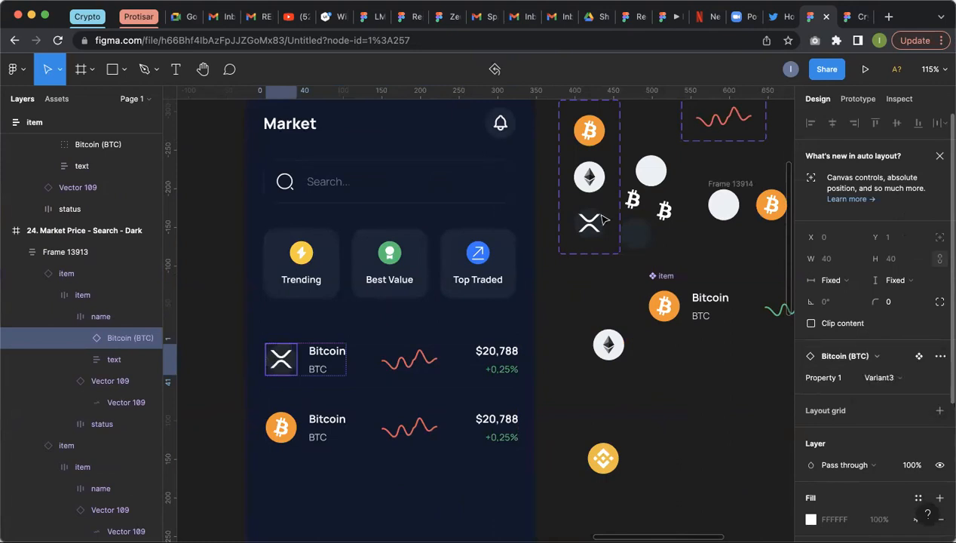
pyautogui.scroll(2, 592, 195)
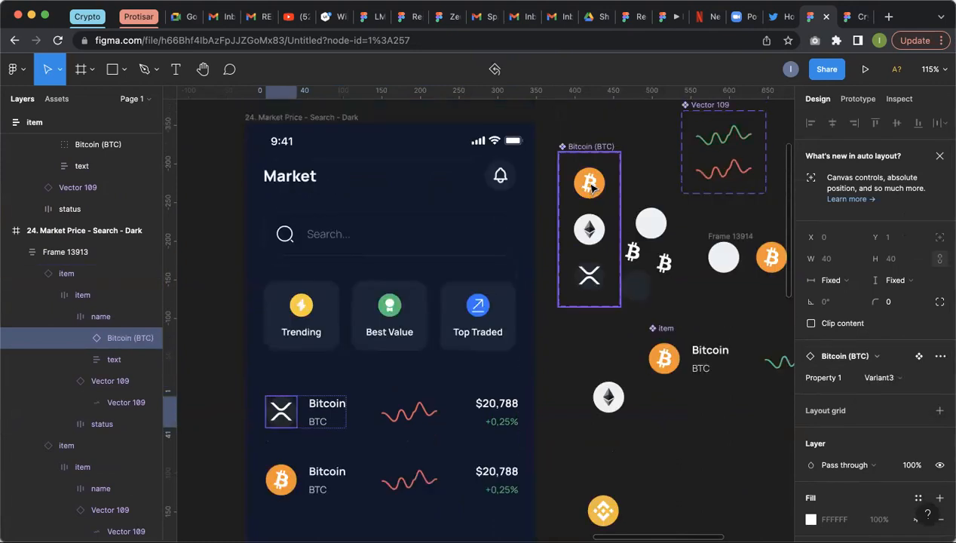
pyautogui.click(592, 188)
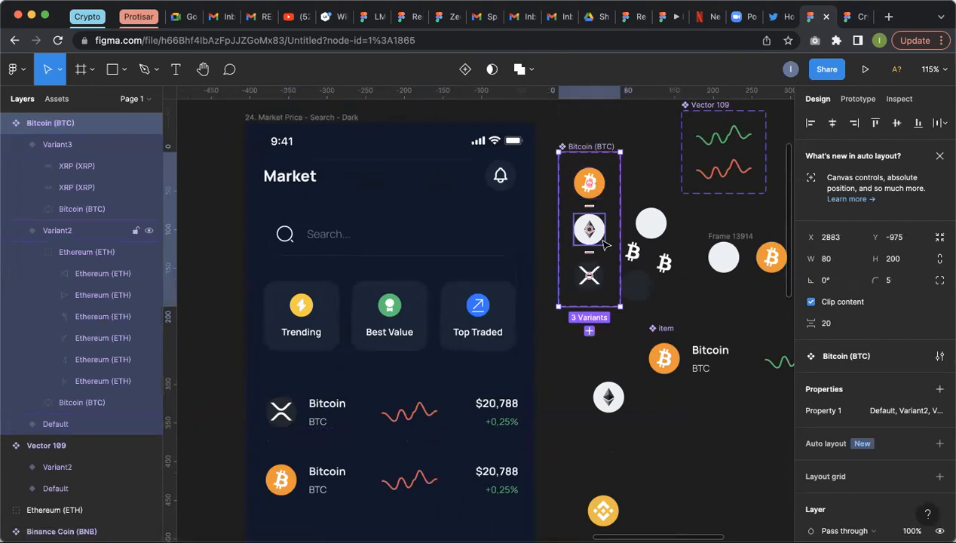
# Step: Replace the coin name in the first list item, the one with the XRP icon, with "XOT"
pyautogui.scroll(-2, 341, 320)
pyautogui.click(337, 317)
pyautogui.doubleClick(337, 316)
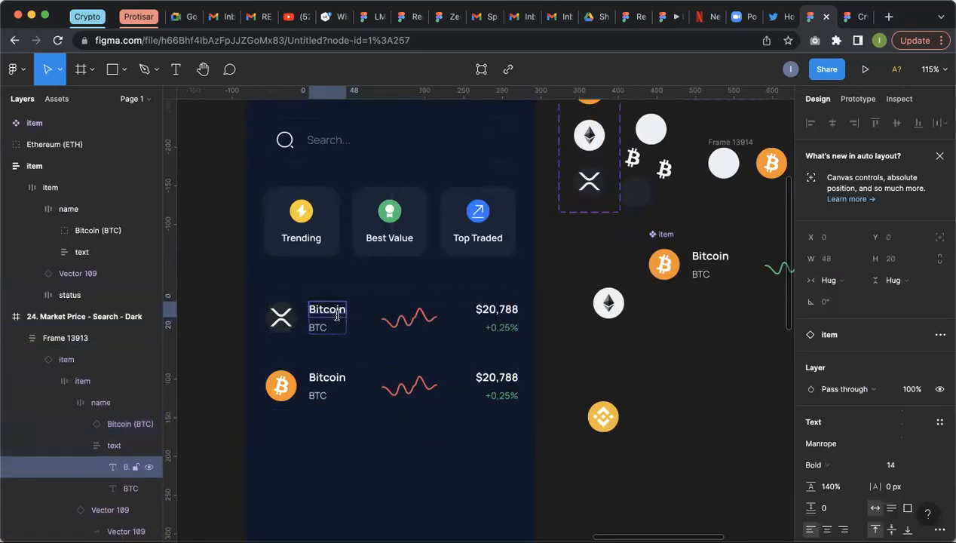
pyautogui.doubleClick(337, 316)
pyautogui.doubleClick(337, 317)
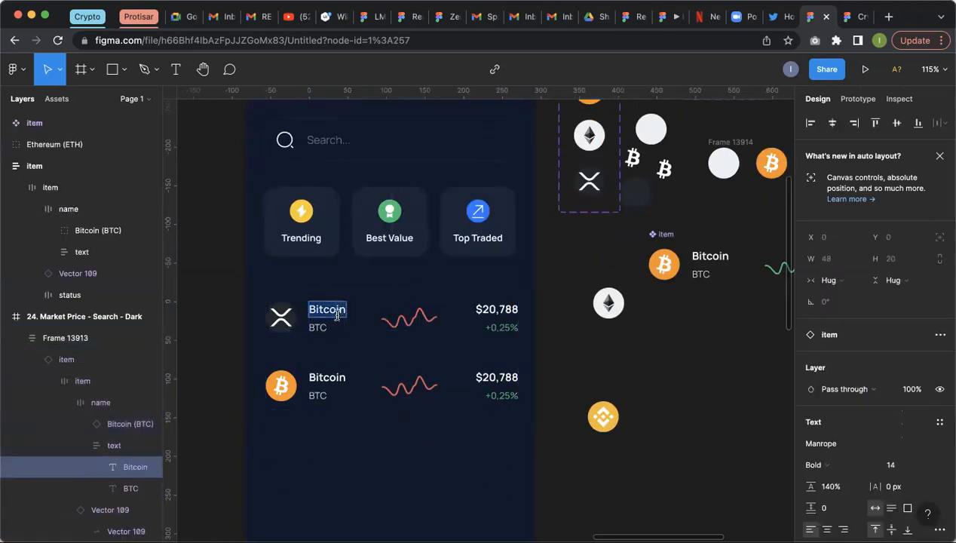
pyautogui.write('XOT')
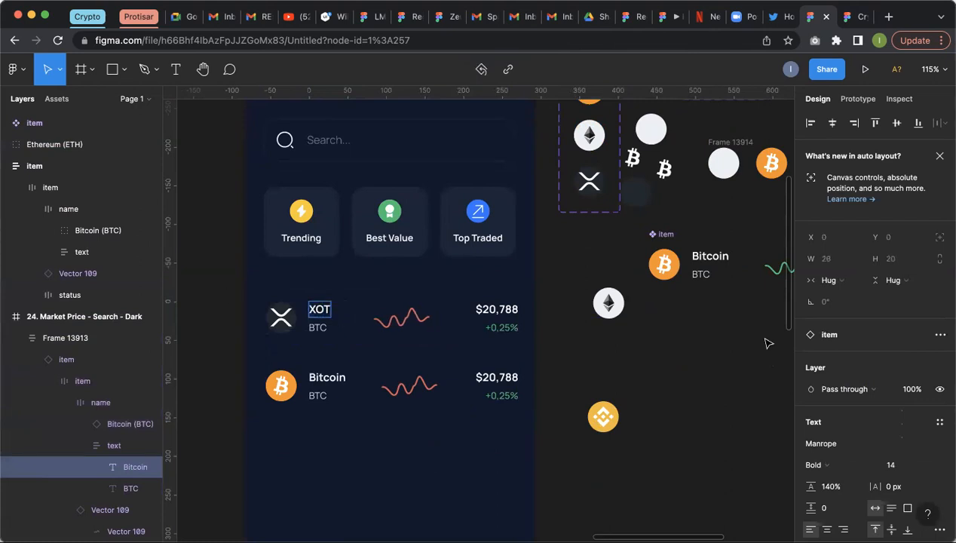
# Step: Draw a 22 × 20 rectangle on the empty canvas below the main item component and fill it with yellow F3BA2F
pyautogui.click(655, 362)
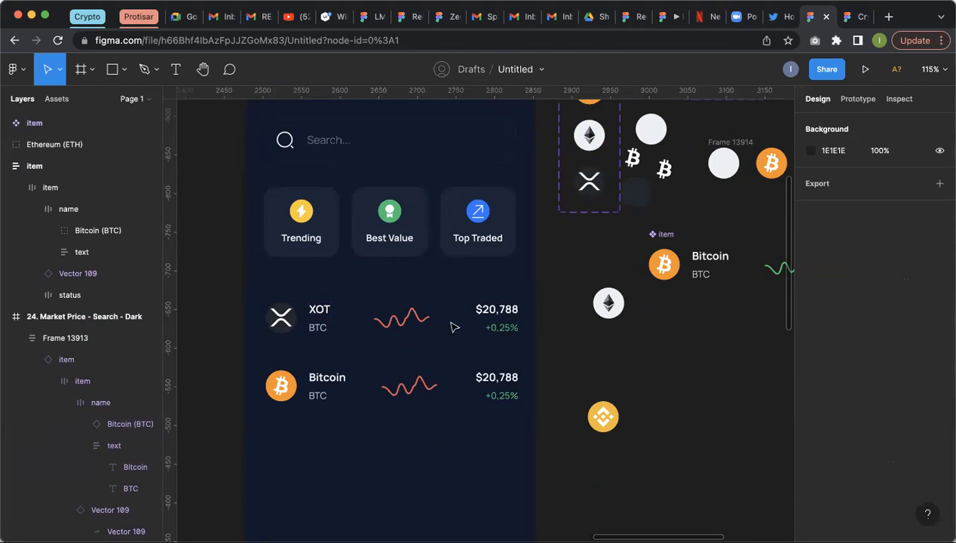
pyautogui.scroll(5, 724, 311)
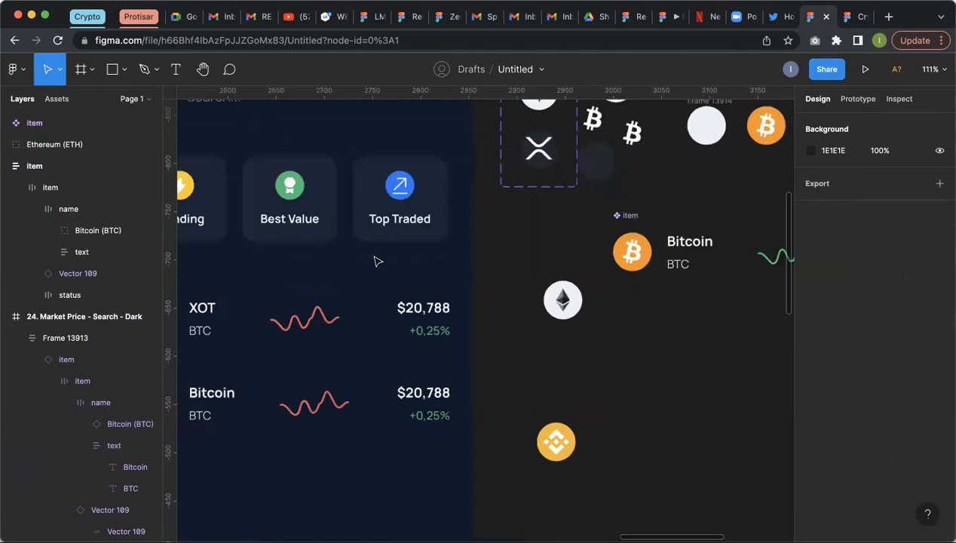
pyautogui.click(119, 73)
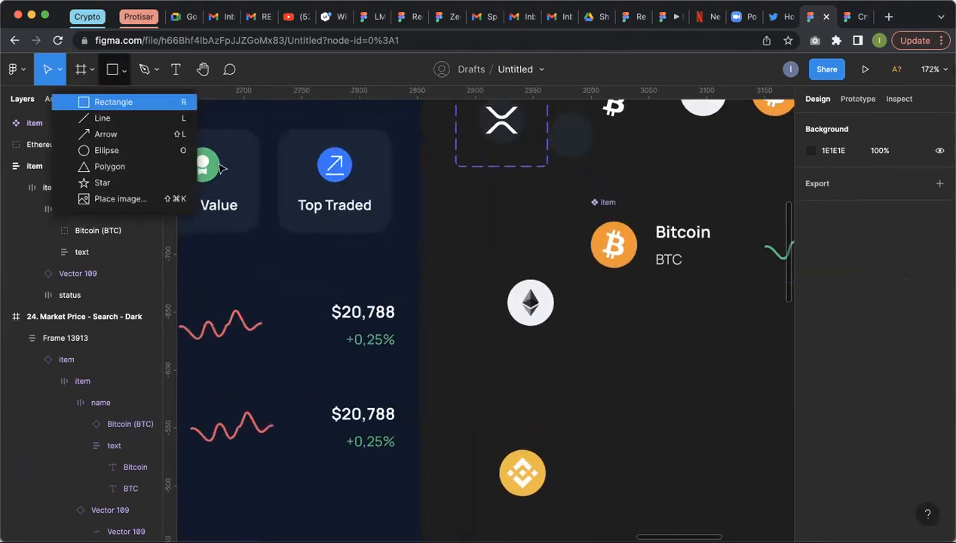
pyautogui.click(113, 102)
pyautogui.moveTo(601, 357); pyautogui.dragTo(576, 334)
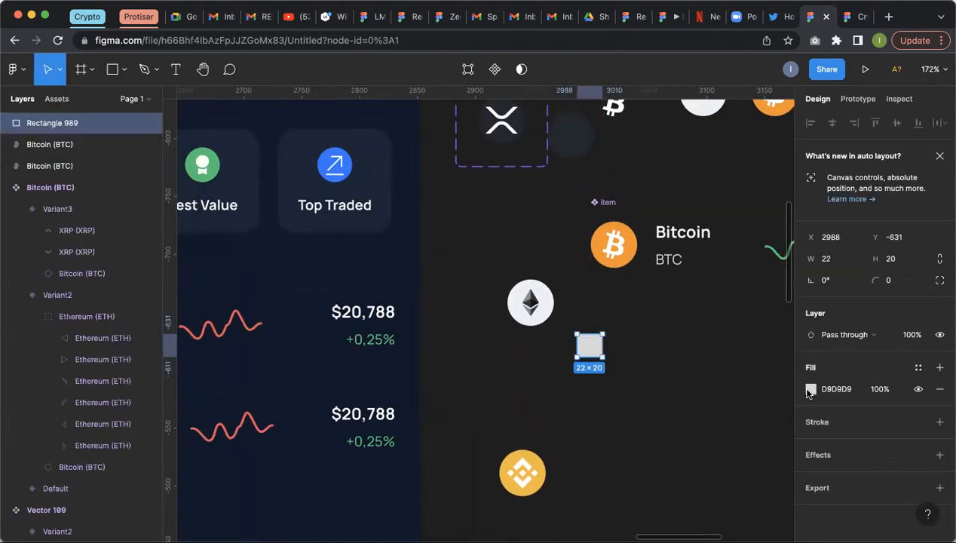
pyautogui.click(811, 389)
pyautogui.click(682, 477)
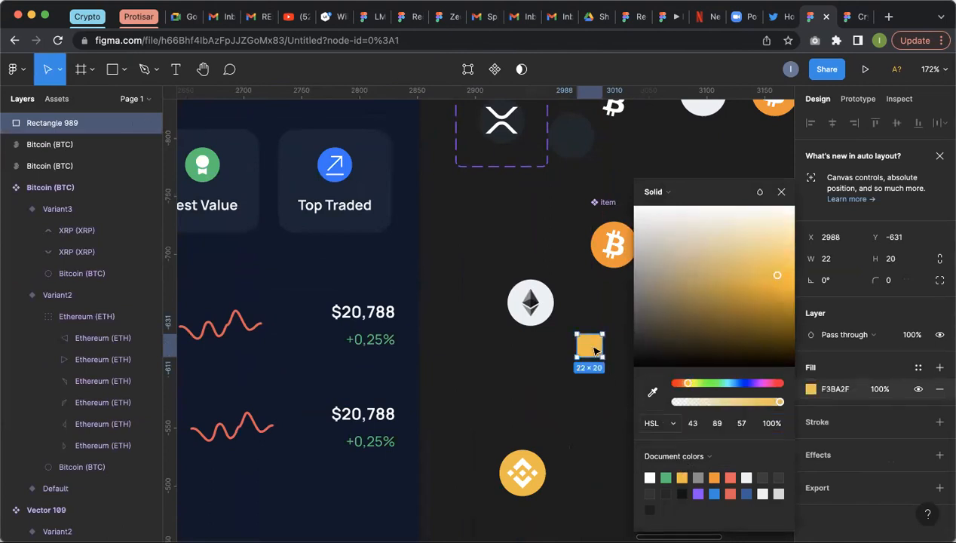
pyautogui.press('Escape')
# Step: Duplicate the yellow rectangle just below the original, add a 1 px inside stroke in 000000, and hide the copy's fill
pyautogui.press('super+d')
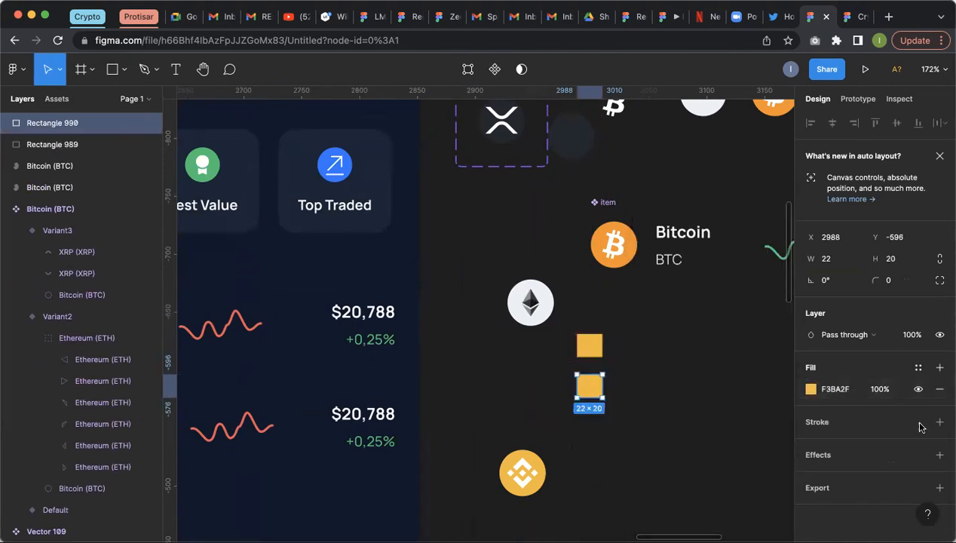
pyautogui.click(919, 422)
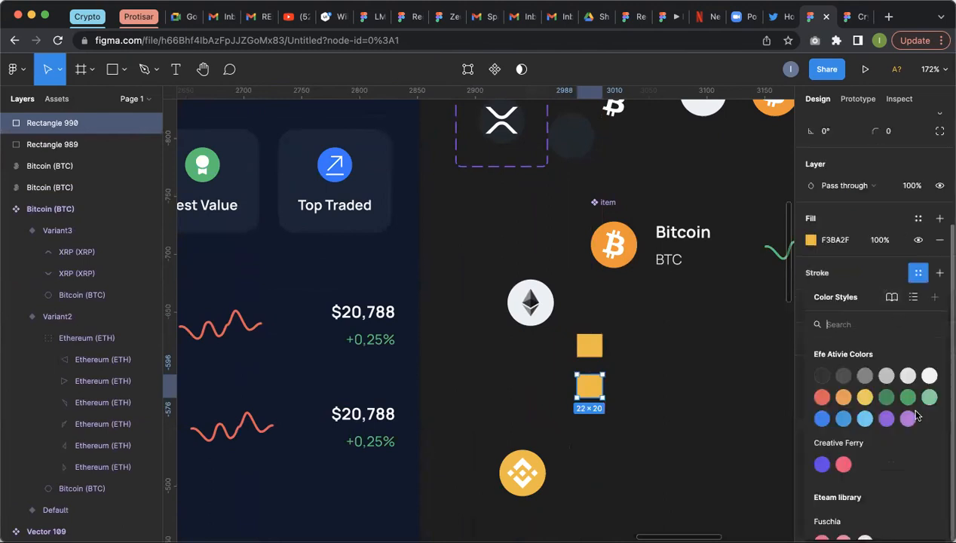
pyautogui.press('Escape')
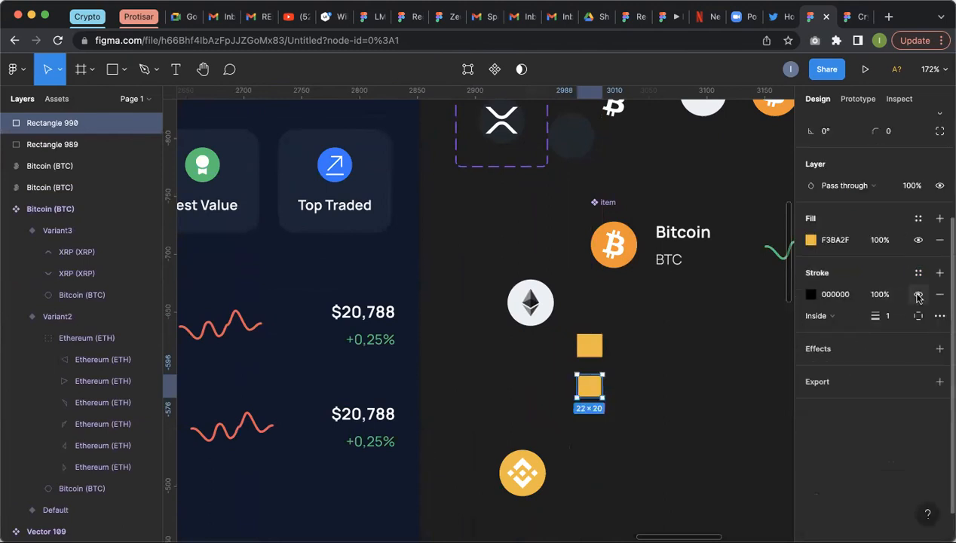
pyautogui.click(918, 297)
pyautogui.click(918, 297)
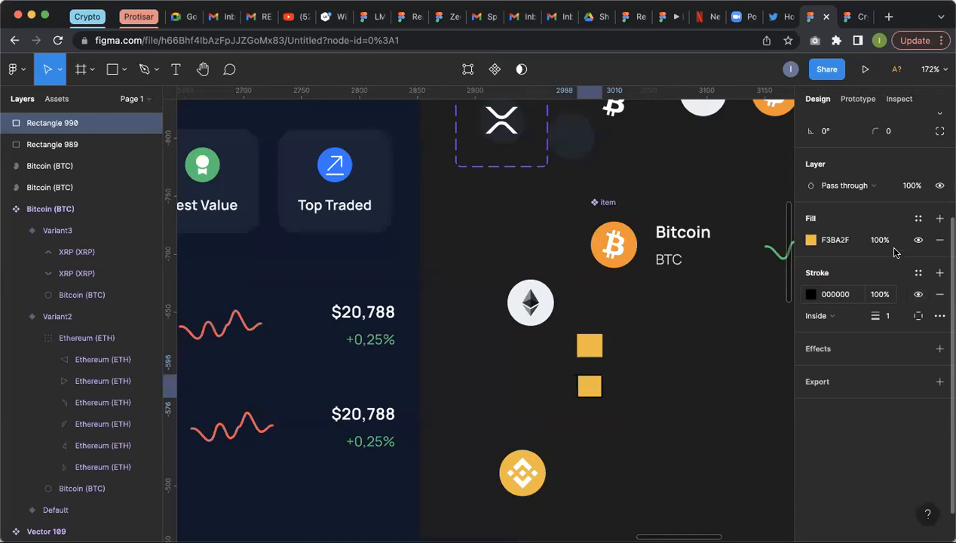
pyautogui.click(918, 239)
pyautogui.scroll(3, 626, 368)
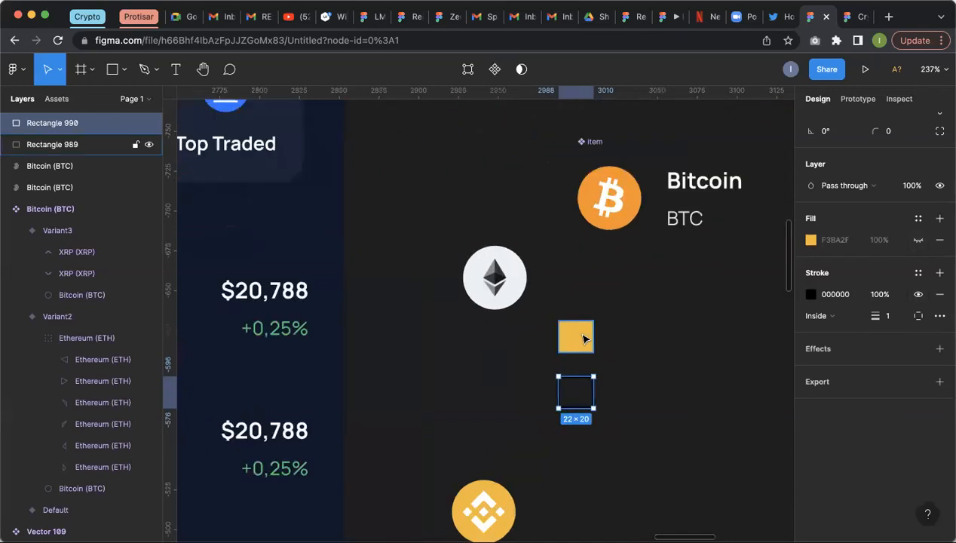
# Step: Compare the filled rectangle with its outlined duplicate, and delete the outlined one
pyautogui.click(584, 337)
pyautogui.click(598, 396)
pyautogui.scroll(3, 598, 393)
pyautogui.click(583, 329)
pyautogui.click(596, 339)
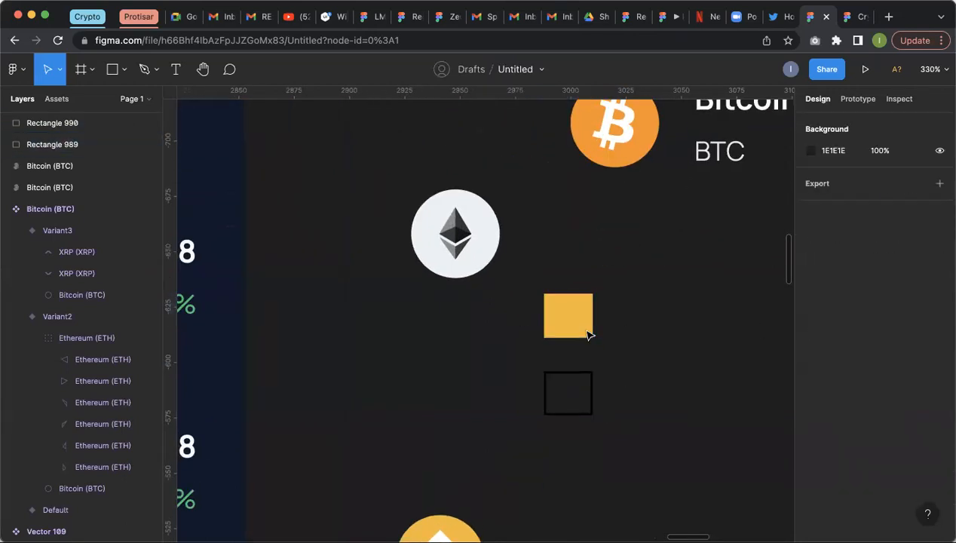
pyautogui.click(585, 330)
pyautogui.click(582, 367)
pyautogui.click(584, 370)
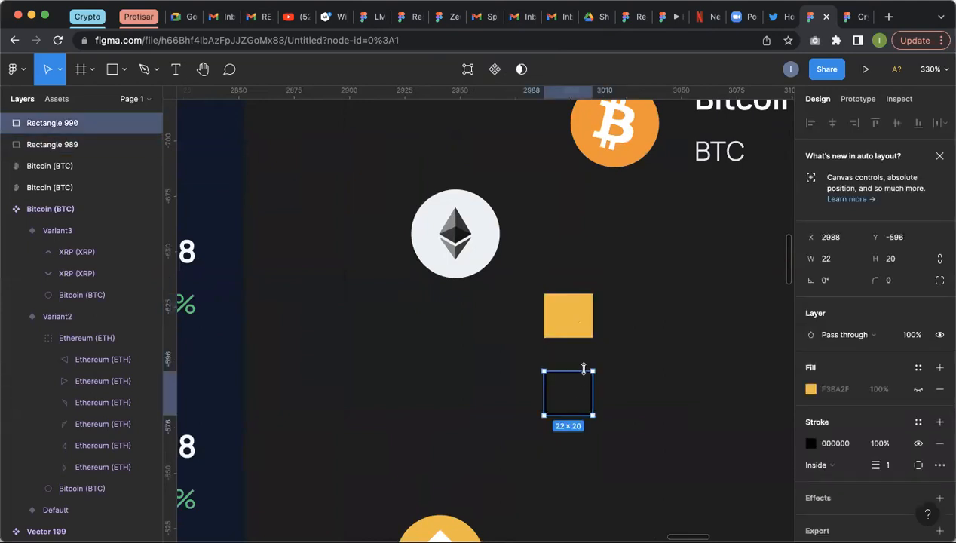
pyautogui.press('Delete')
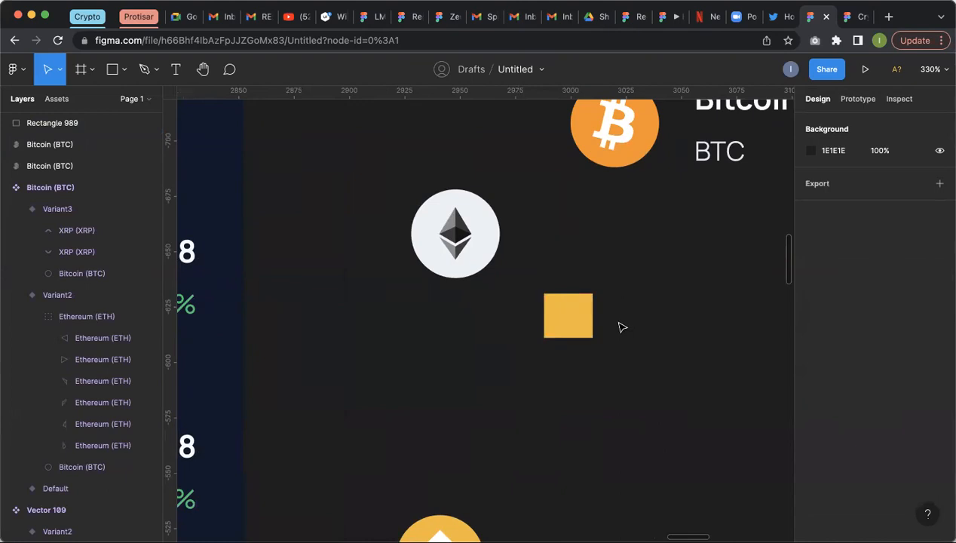
# Step: Turn the yellow rectangle into a component and add a second variant to it
pyautogui.click(570, 316)
pyautogui.rightClick(572, 320)
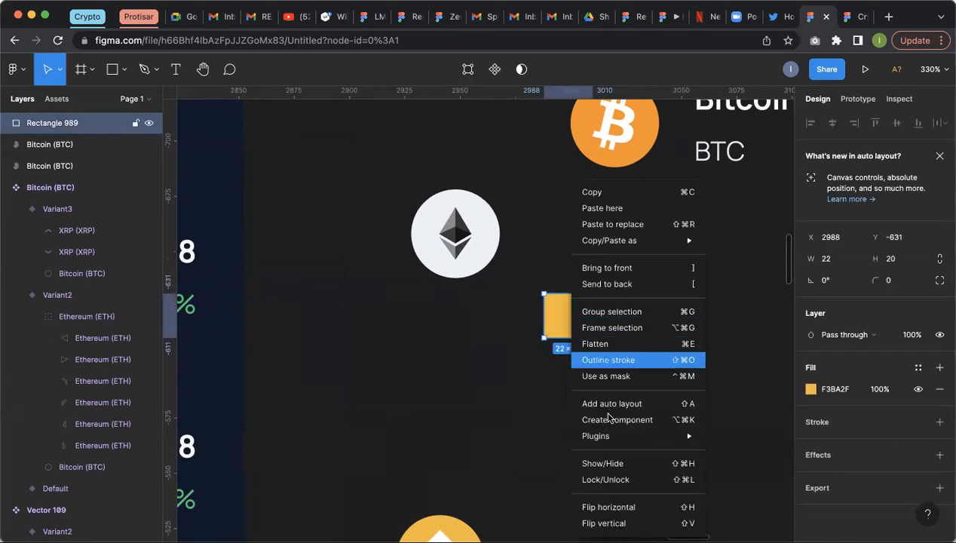
pyautogui.click(611, 420)
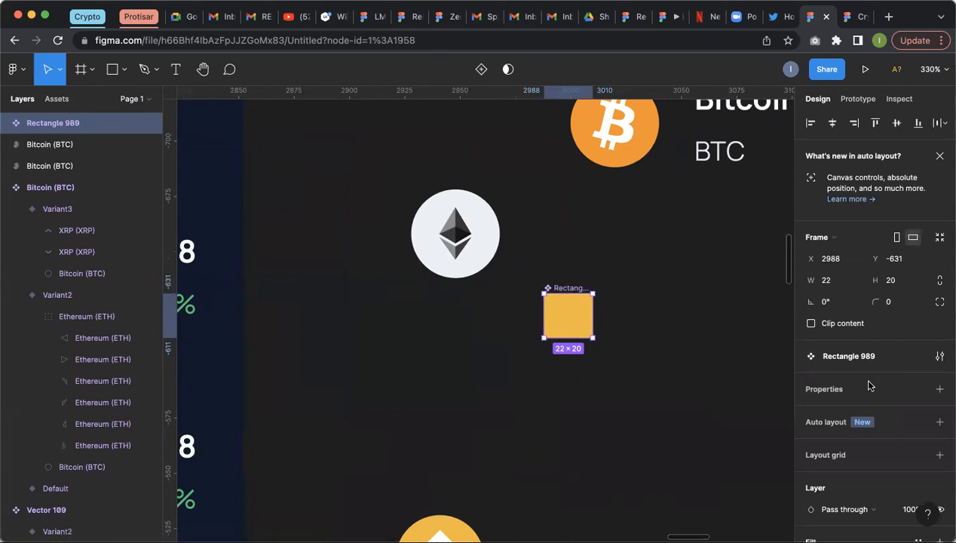
pyautogui.click(940, 389)
pyautogui.click(896, 427)
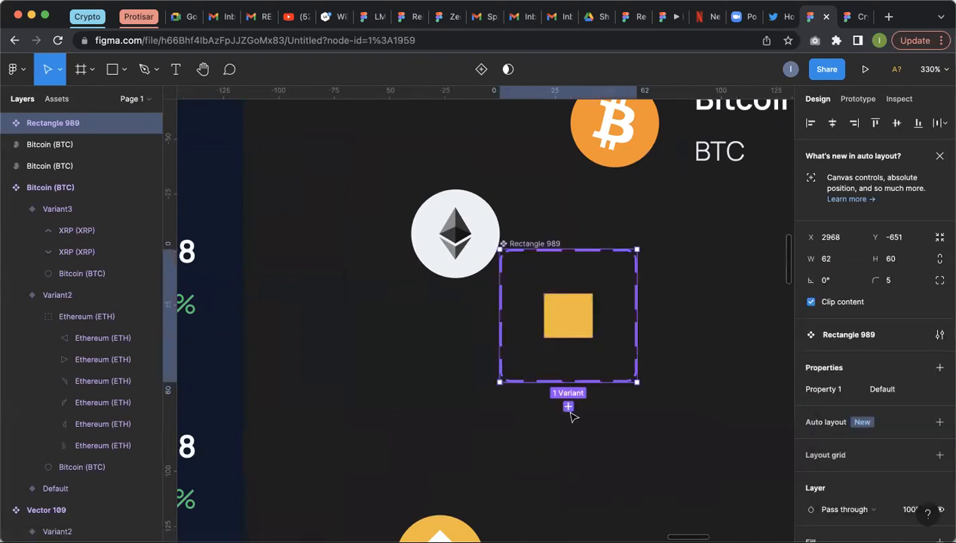
pyautogui.click(569, 406)
# Step: Give the rectangle inside Variant2 a 1 px inside stroke in the Gray 1 style and hide its yellow fill
pyautogui.doubleClick(580, 399)
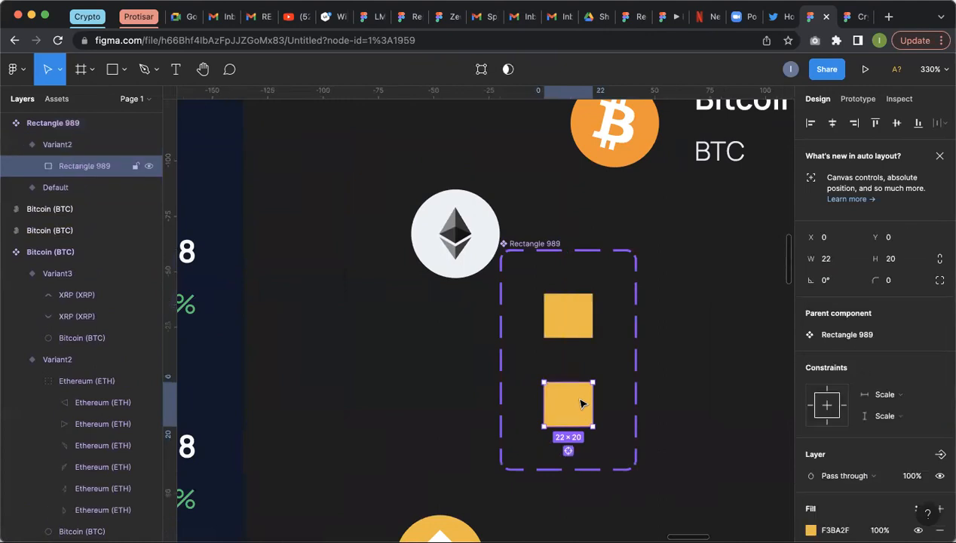
pyautogui.doubleClick(579, 400)
pyautogui.press('Escape')
pyautogui.scroll(-4, 810, 405)
pyautogui.click(811, 399)
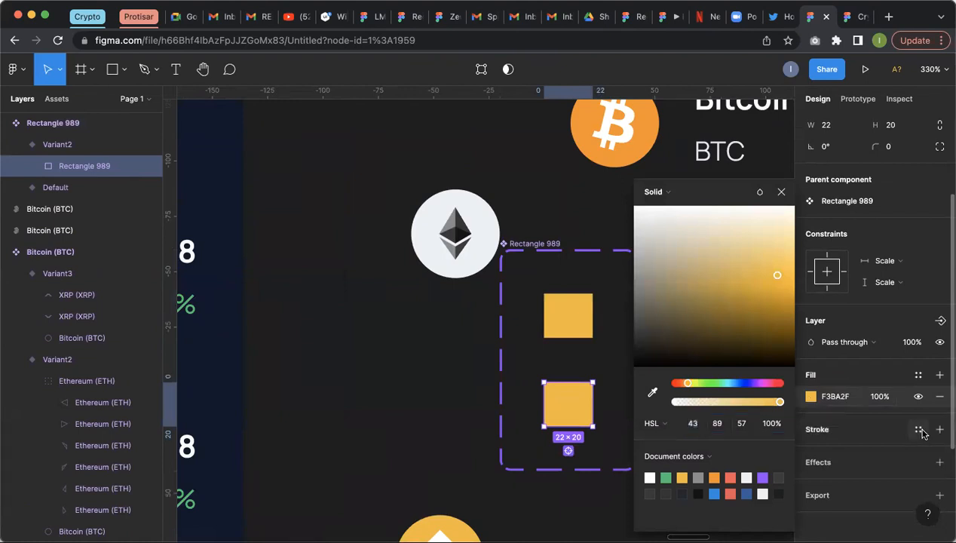
pyautogui.click(918, 429)
pyautogui.click(843, 375)
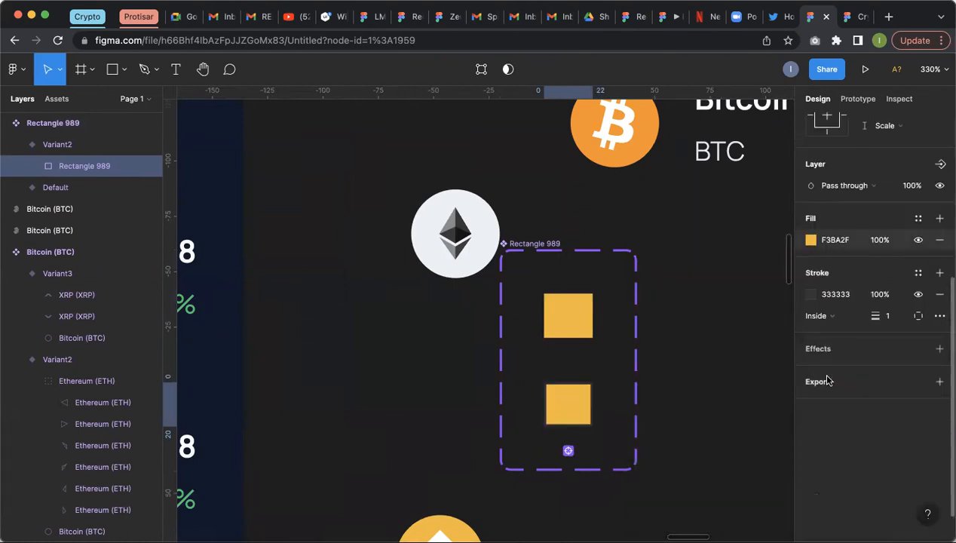
pyautogui.click(918, 239)
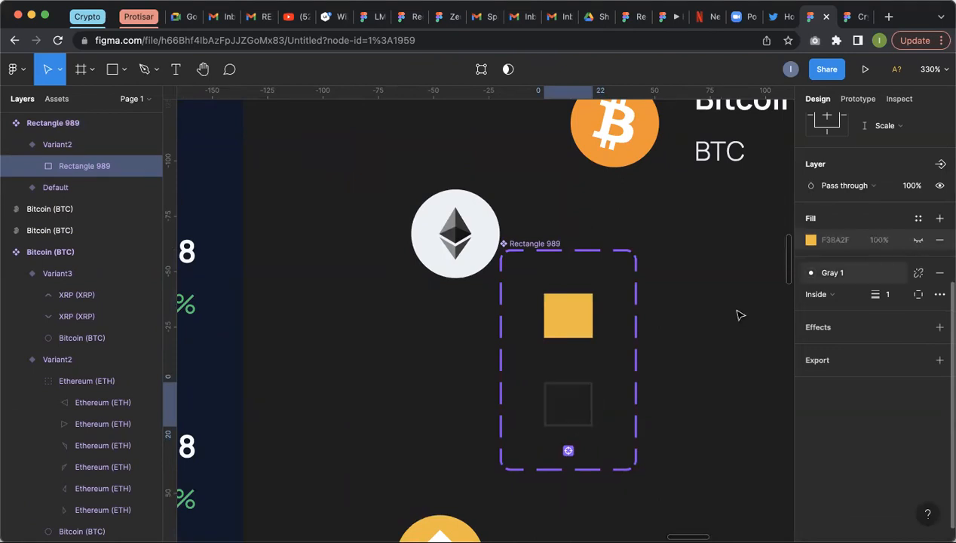
pyautogui.click(729, 318)
# Step: Place an instance of the yellow Default rectangle in the Market screen's list, between the two coin items
pyautogui.click(585, 324)
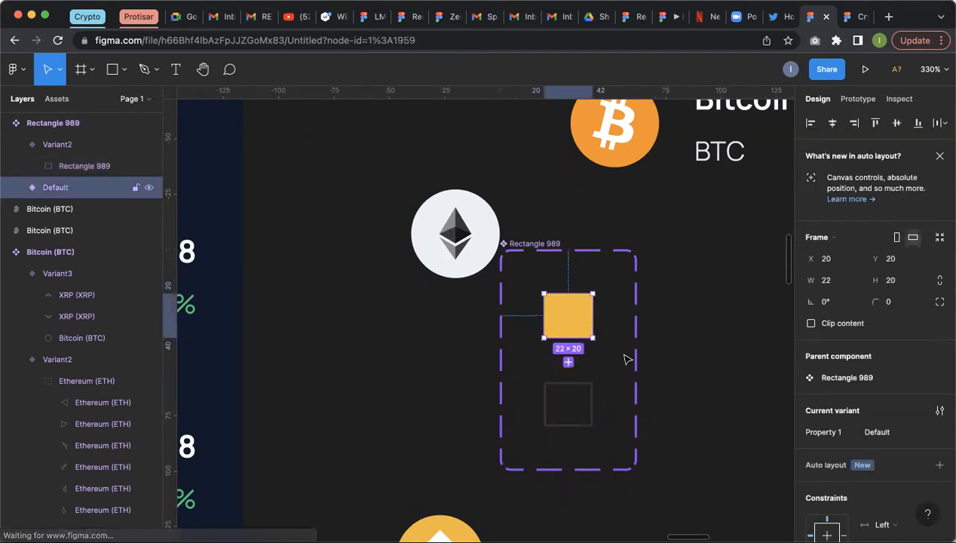
pyautogui.scroll(-3, 679, 389)
pyautogui.scroll(-2, 632, 357)
pyautogui.rightClick(623, 352)
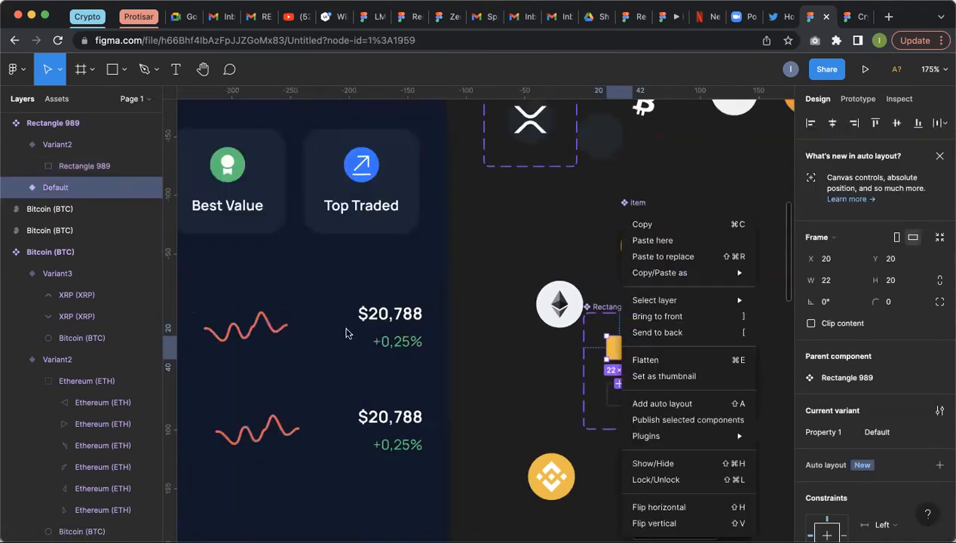
pyautogui.click(575, 350)
pyautogui.moveTo(625, 355); pyautogui.dragTo(341, 336)
pyautogui.scroll(-2, 407, 405)
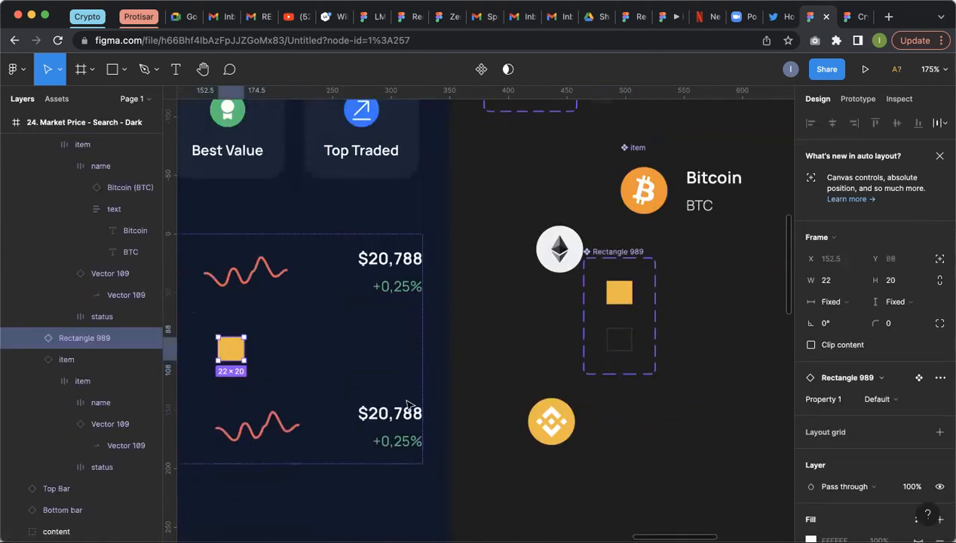
# Step: Switch the rectangle instance in the Market list to its outlined variant, Variant2
pyautogui.scroll(-3, 337, 383)
pyautogui.click(903, 406)
pyautogui.click(899, 415)
pyautogui.click(905, 403)
pyautogui.click(898, 395)
pyautogui.click(878, 377)
pyautogui.click(731, 333)
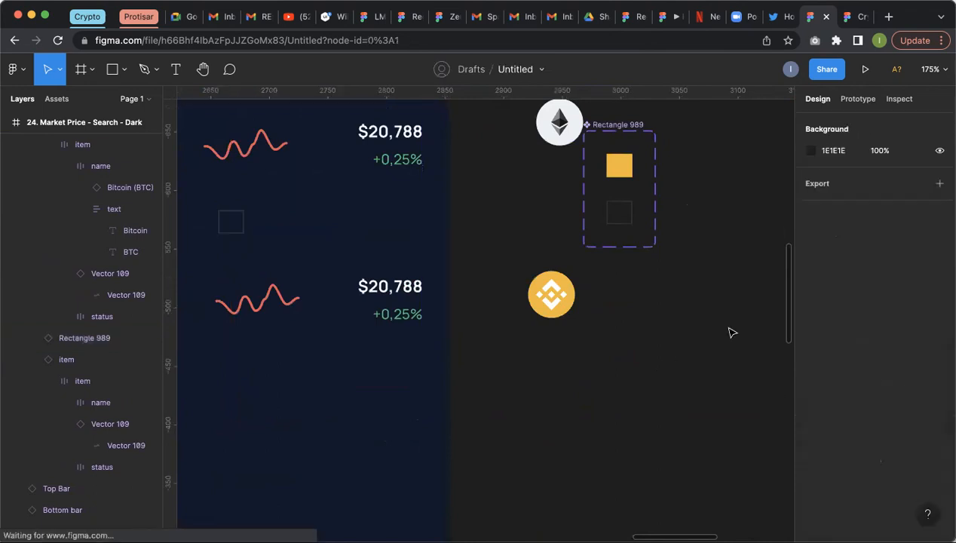
# Step: Move the outlined rectangle instance out of the Market list onto the empty canvas beside the screen
pyautogui.scroll(-3, 618, 410)
pyautogui.scroll(-3, 618, 410)
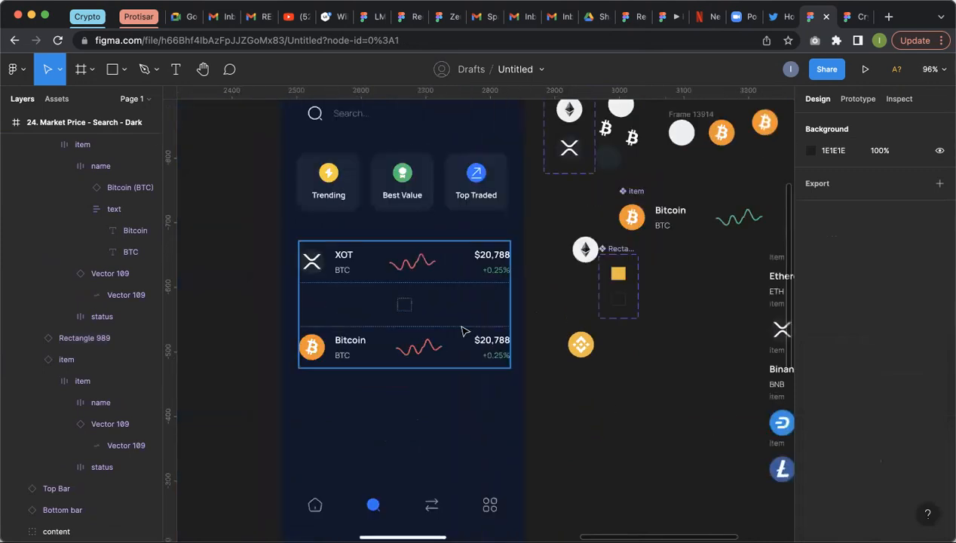
pyautogui.click(412, 305)
pyautogui.click(412, 304)
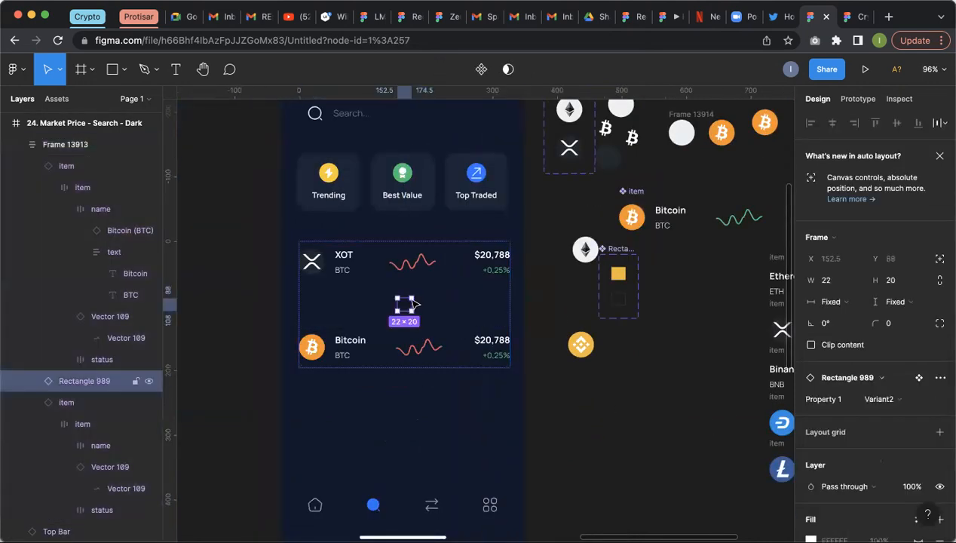
pyautogui.moveTo(411, 304); pyautogui.dragTo(675, 386)
pyautogui.scroll(3, 679, 385)
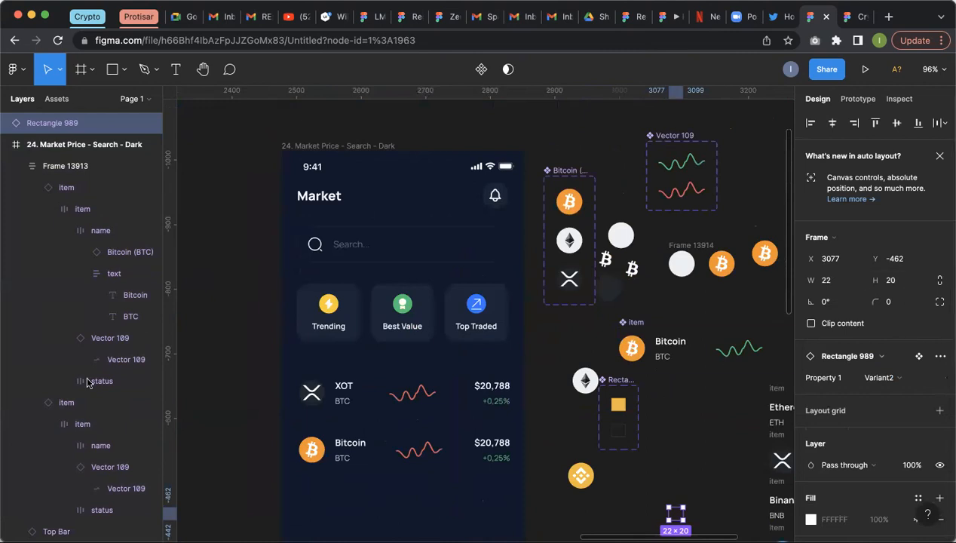
# Step: Examine the Trending card of the Market screen's menu together with its nested icon and text label
pyautogui.click(345, 316)
pyautogui.doubleClick(350, 312)
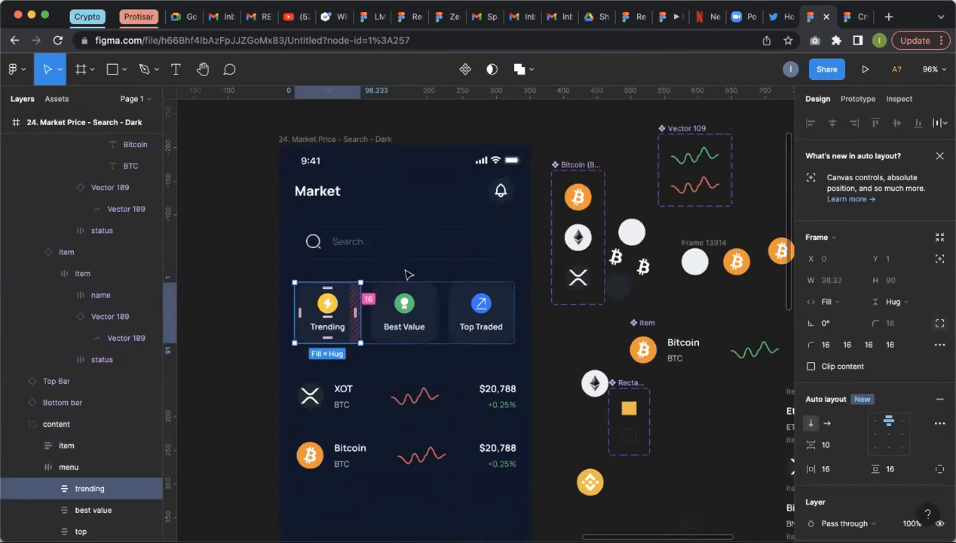
pyautogui.scroll(5, 347, 315)
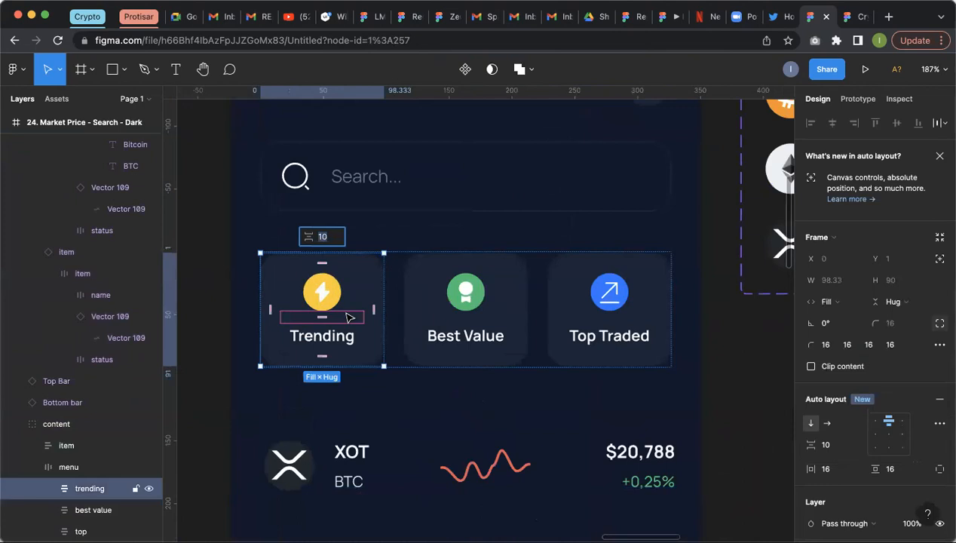
pyautogui.click(330, 300)
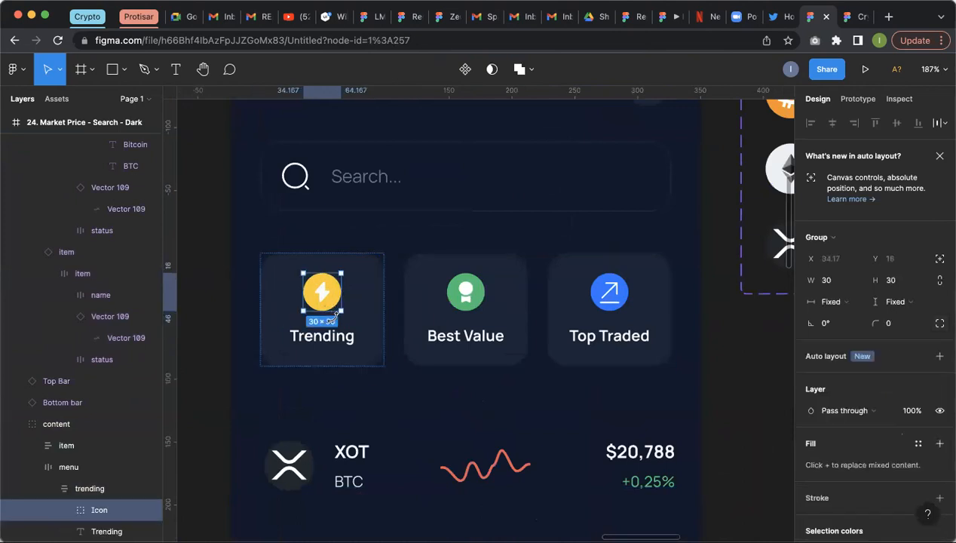
pyautogui.click(322, 337)
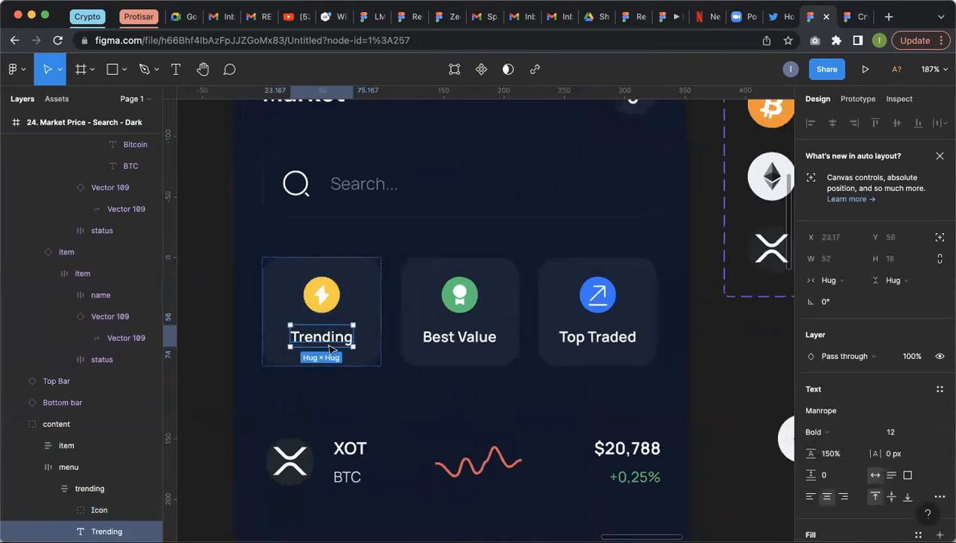
# Step: Draw an 82 × 28 rectangle on the canvas beside the two-variant rectangle component set and wrap it in a frame
pyautogui.scroll(-3, 317, 203)
pyautogui.scroll(-5, 146, 102)
pyautogui.scroll(5, 367, 361)
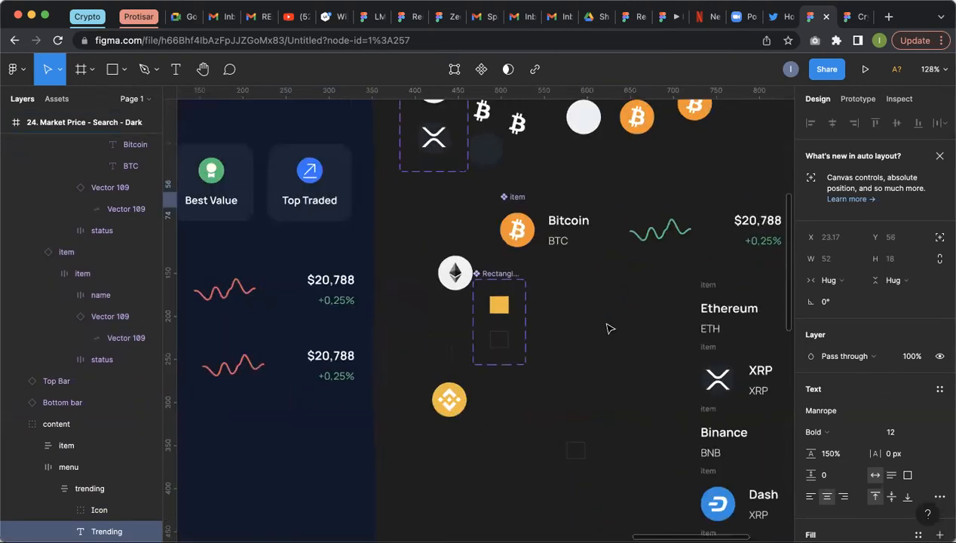
pyautogui.scroll(5, 499, 307)
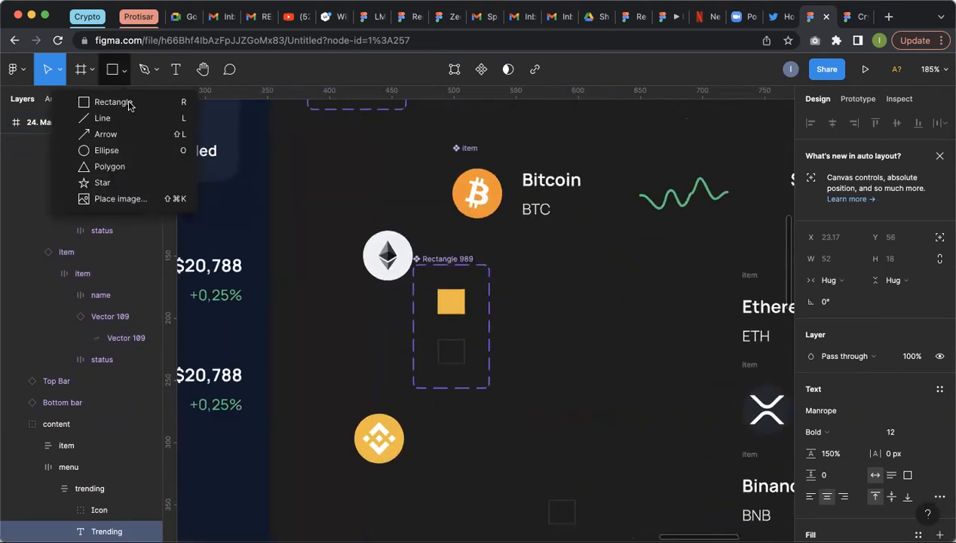
pyautogui.click(129, 104)
pyautogui.moveTo(537, 265); pyautogui.dragTo(674, 310)
pyautogui.scroll(2, 708, 274)
pyautogui.scroll(1, 711, 274)
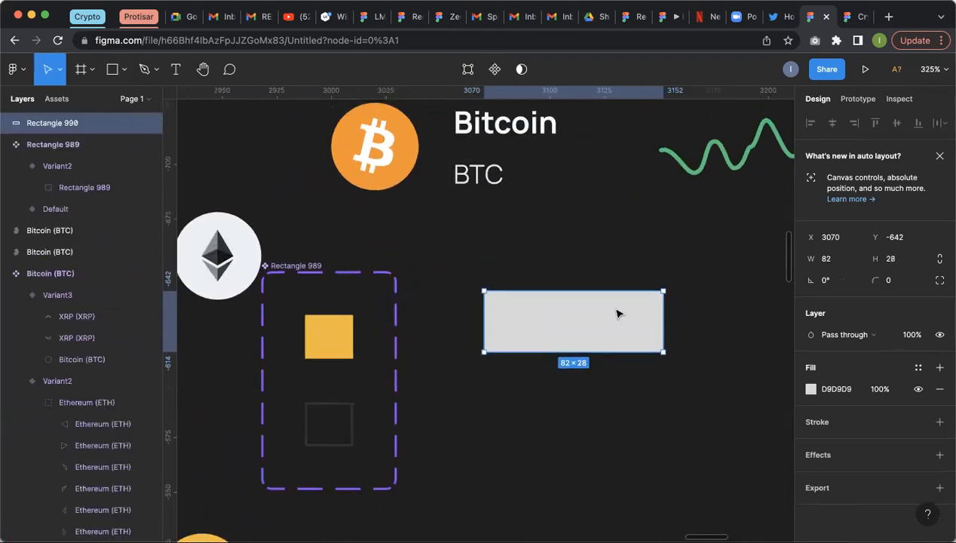
pyautogui.rightClick(617, 314)
pyautogui.click(649, 327)
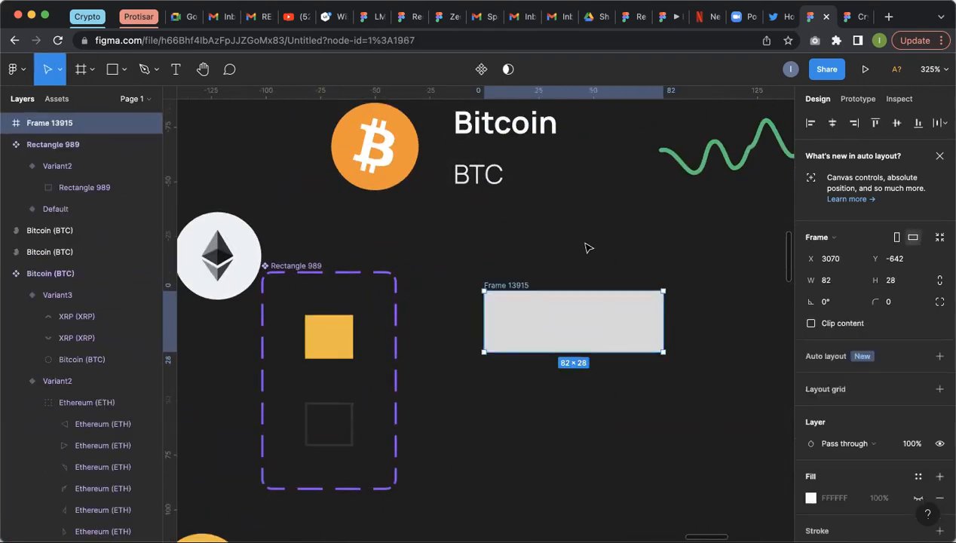
# Step: Place a copy of the item component's Bitcoin name text centred inside the 82 × 28 grey frame
pyautogui.click(494, 127)
pyautogui.doubleClick(494, 127)
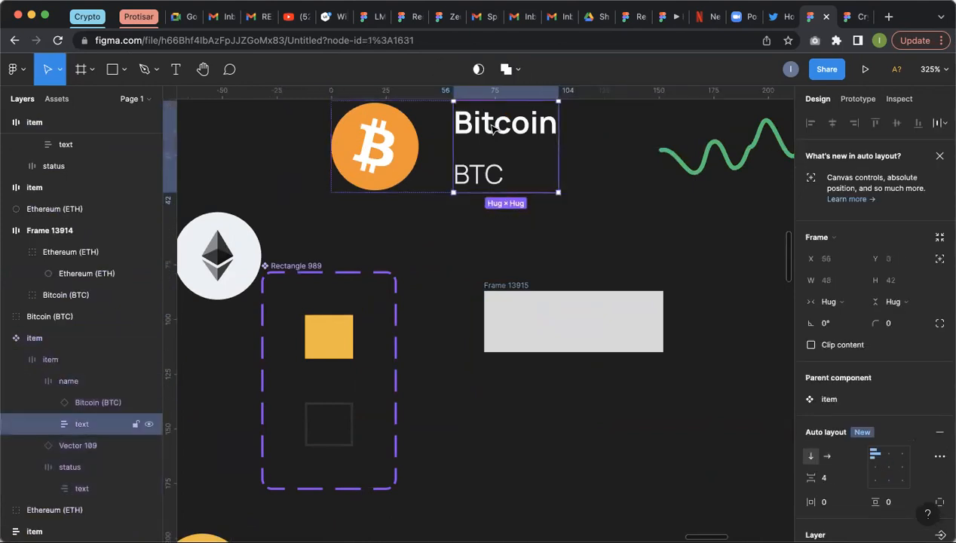
pyautogui.moveTo(494, 126); pyautogui.dragTo(569, 328)
pyautogui.click(532, 277)
pyautogui.moveTo(524, 285); pyautogui.dragTo(504, 298)
pyautogui.click(541, 336)
pyautogui.moveTo(568, 339); pyautogui.dragTo(560, 339)
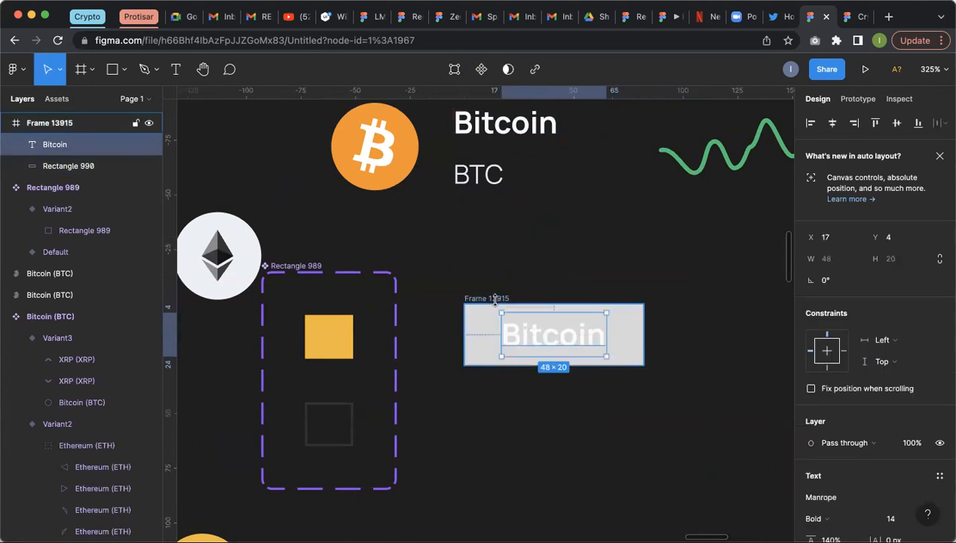
# Step: Add auto layout to the grey frame, with 8 vertical padding and 16 horizontal padding
pyautogui.click(496, 300)
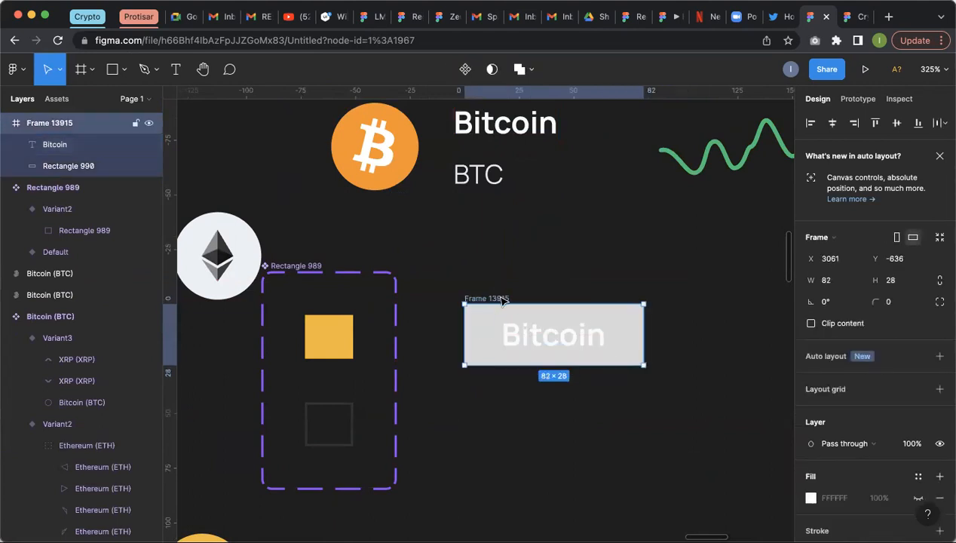
pyautogui.click(939, 357)
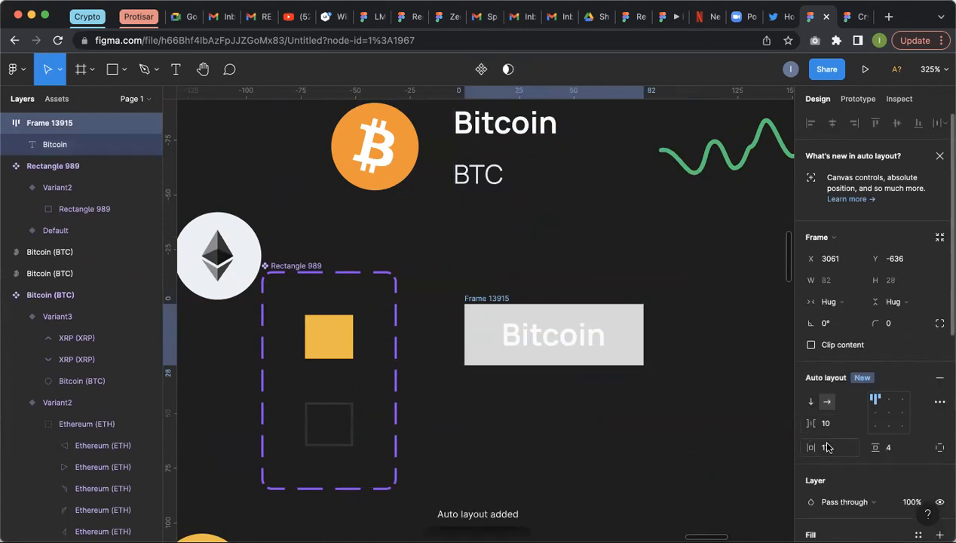
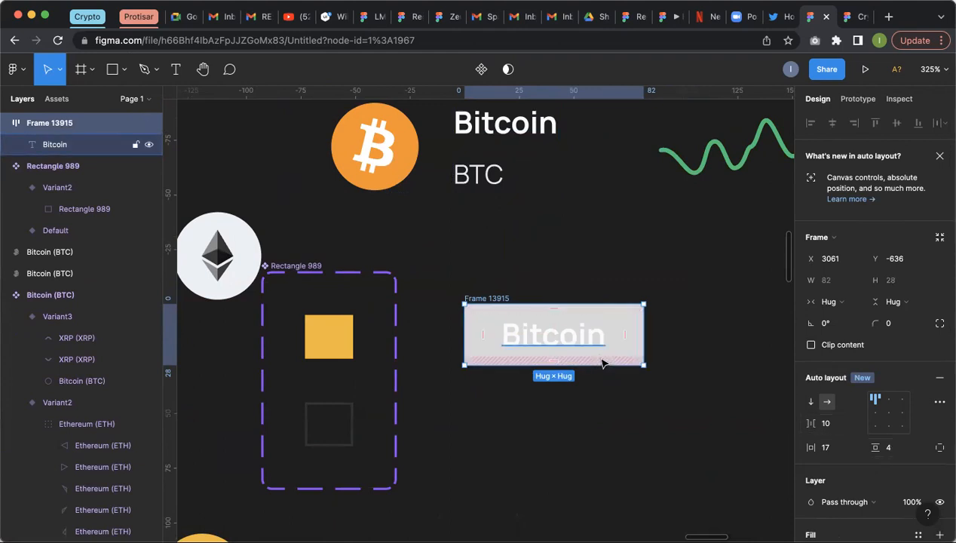
pyautogui.click(895, 448)
pyautogui.write('8')
pyautogui.click(829, 448)
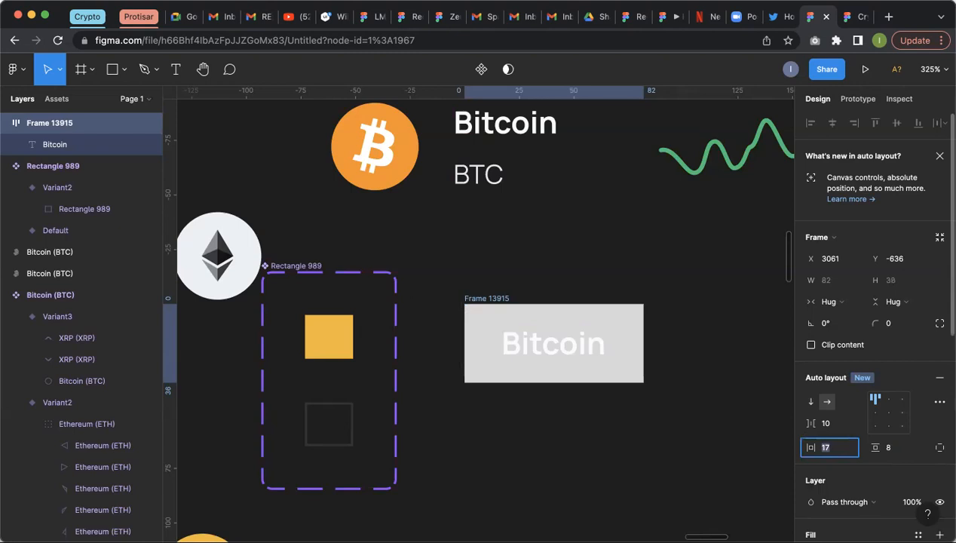
pyautogui.write('16')
pyautogui.click(738, 364)
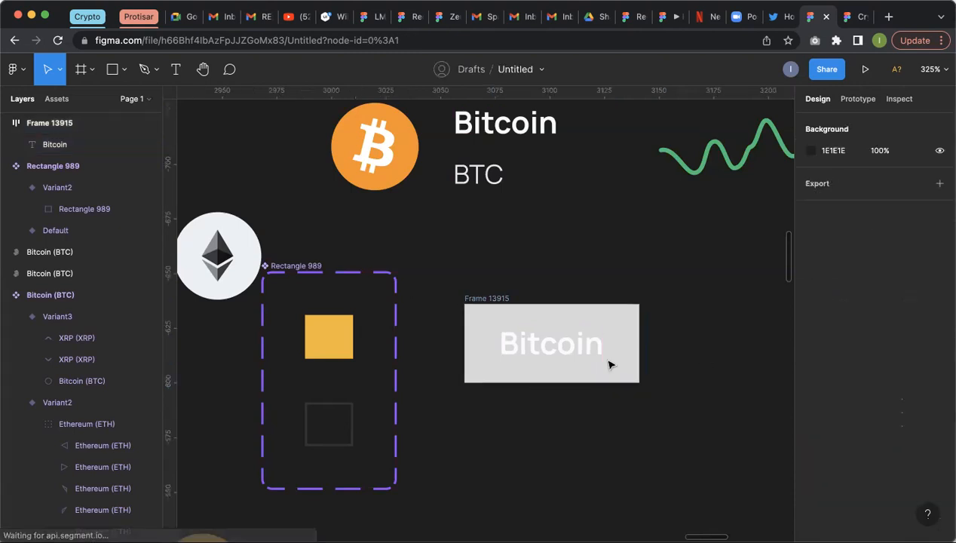
# Step: Move the grey auto layout frame up and to the right to X 3073, Y -661, under the Bitcoin item component
pyautogui.click(479, 301)
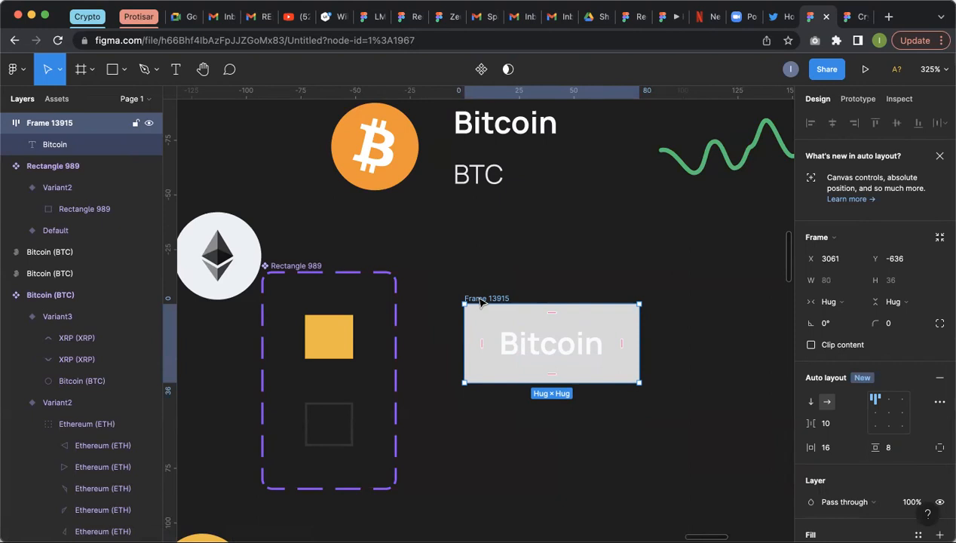
pyautogui.click(548, 282)
pyautogui.click(483, 300)
pyautogui.moveTo(484, 299); pyautogui.dragTo(509, 245)
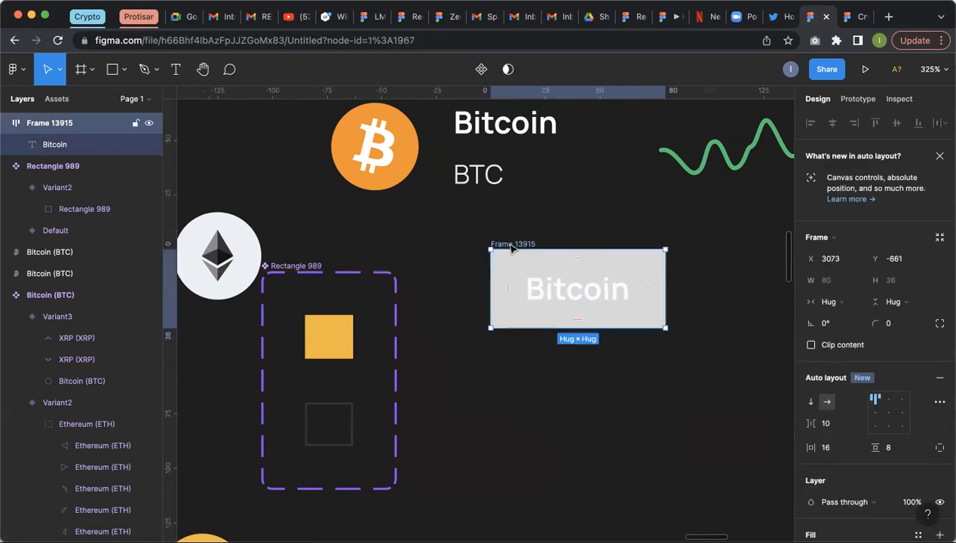
# Step: Append YUBCCHCDH to the Bitcoin text in the auto layout frame to test how the frame resizes
pyautogui.doubleClick(602, 294)
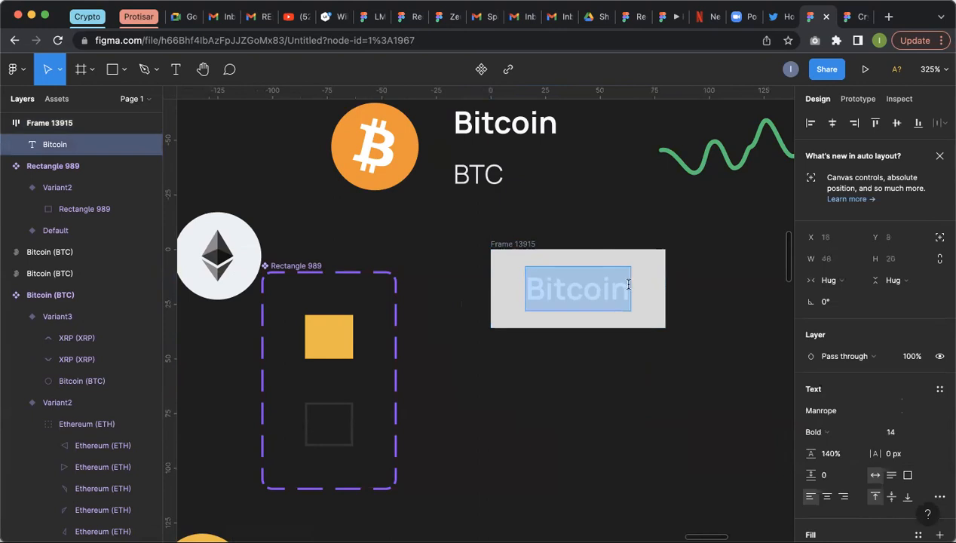
pyautogui.click(574, 308)
pyautogui.write('YUBCCHCDH')
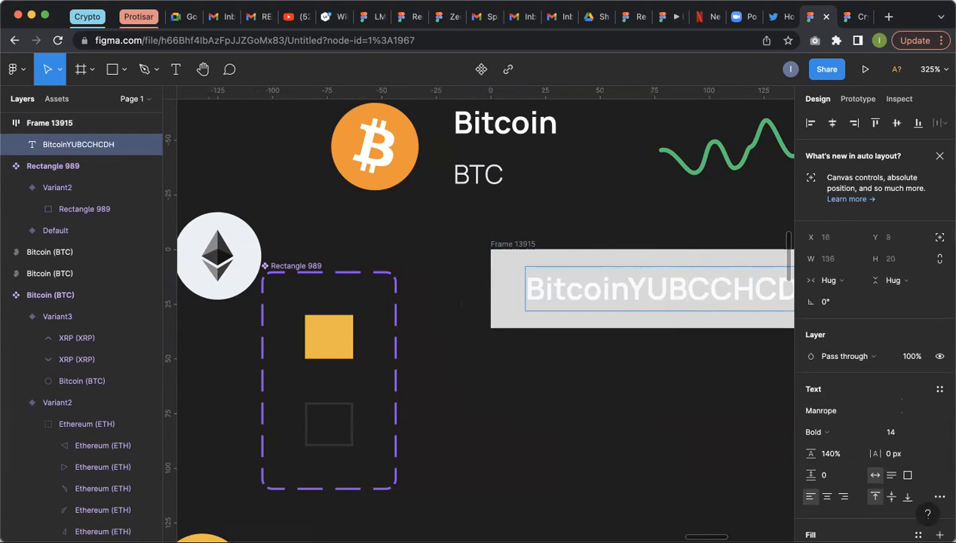
pyautogui.scroll(-5, 528, 294)
pyautogui.scroll(5, 613, 286)
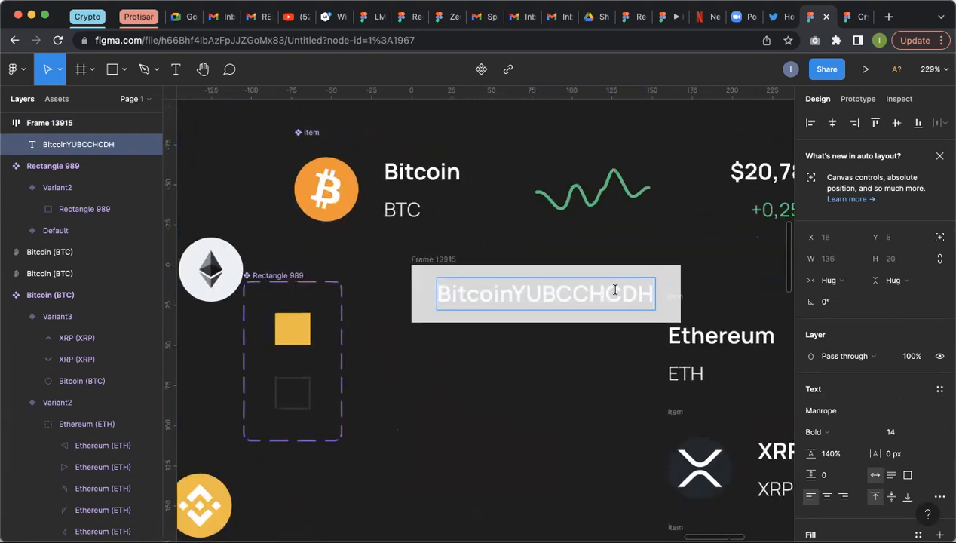
pyautogui.scroll(1, 695, 286)
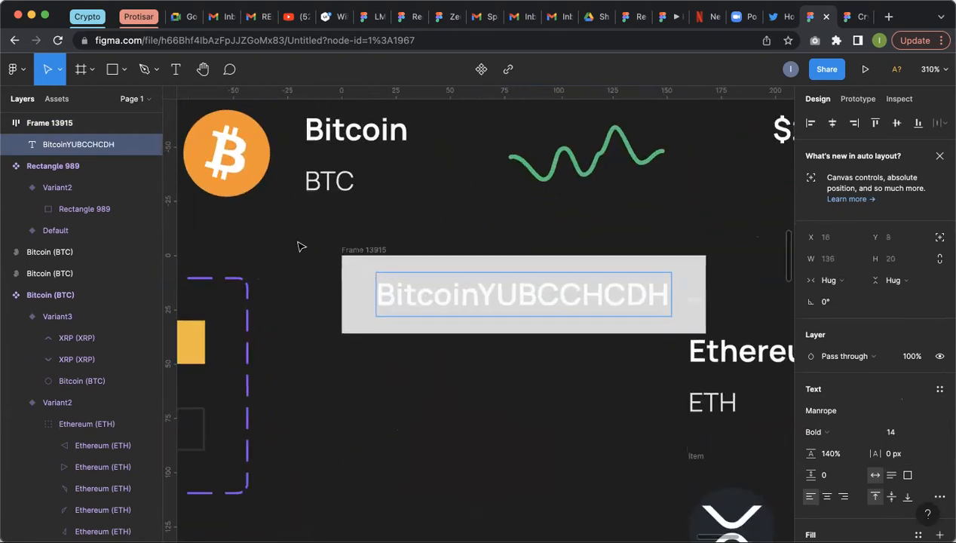
pyautogui.scroll(5, 654, 294)
# Step: Replace the whole text in the auto layout frame with GFJBFHFNNJ
pyautogui.doubleClick(607, 302)
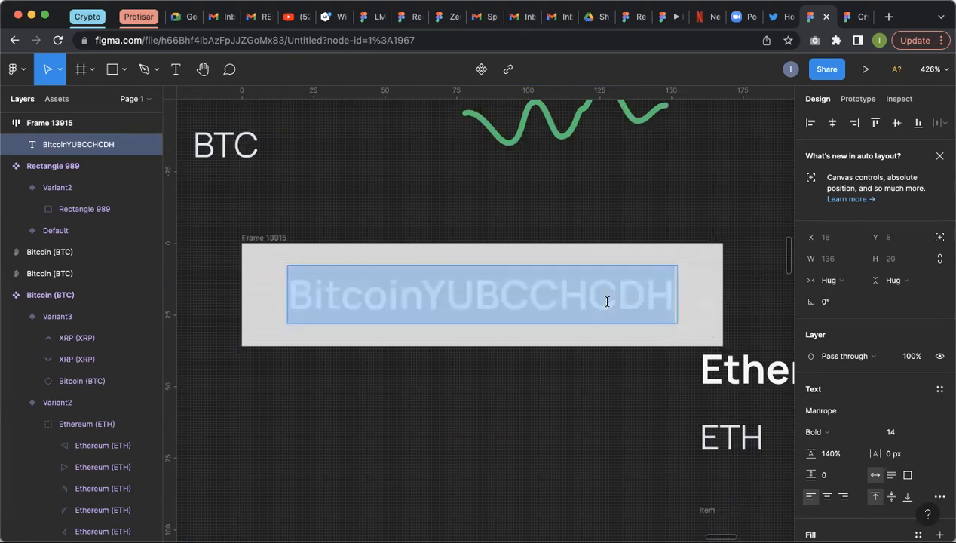
pyautogui.press('BackSpace')
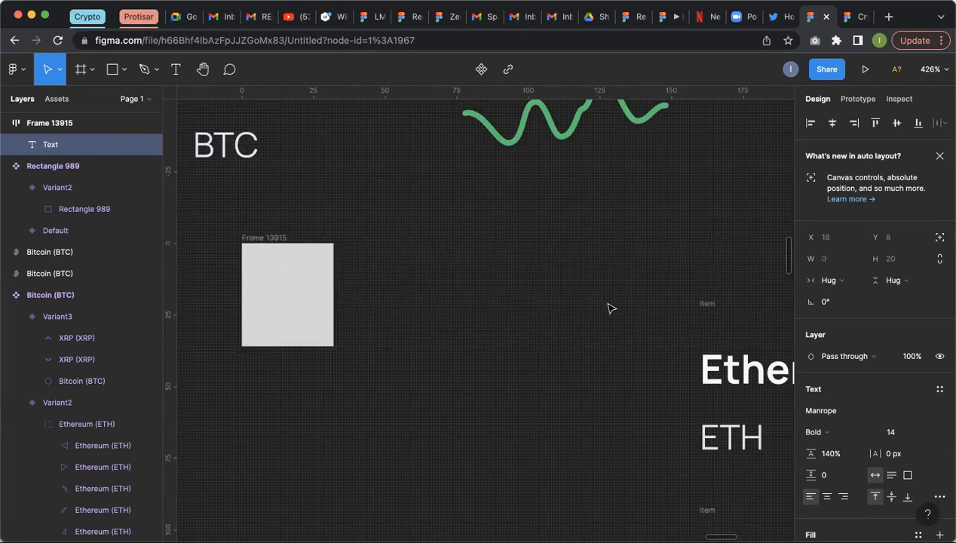
pyautogui.write('GFJ')
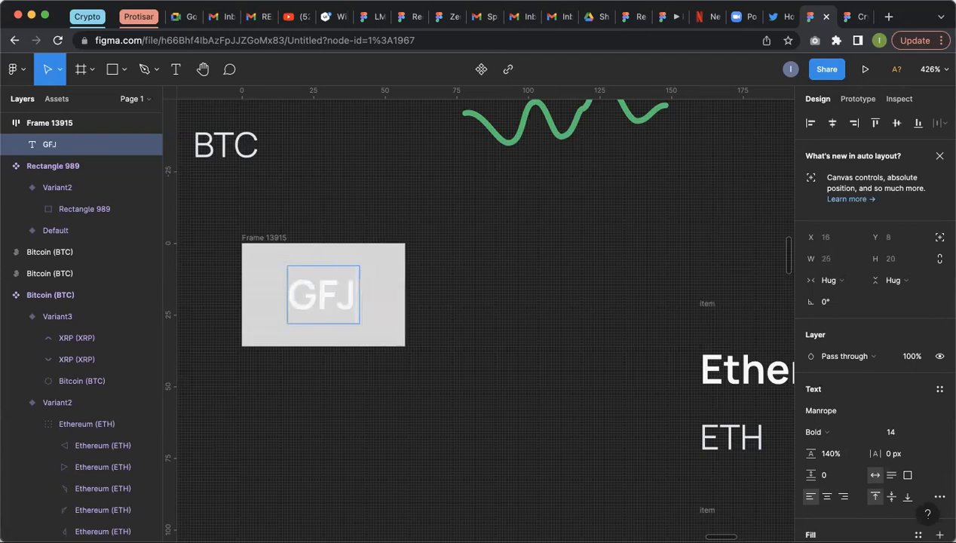
pyautogui.write('BFHFNNJ')
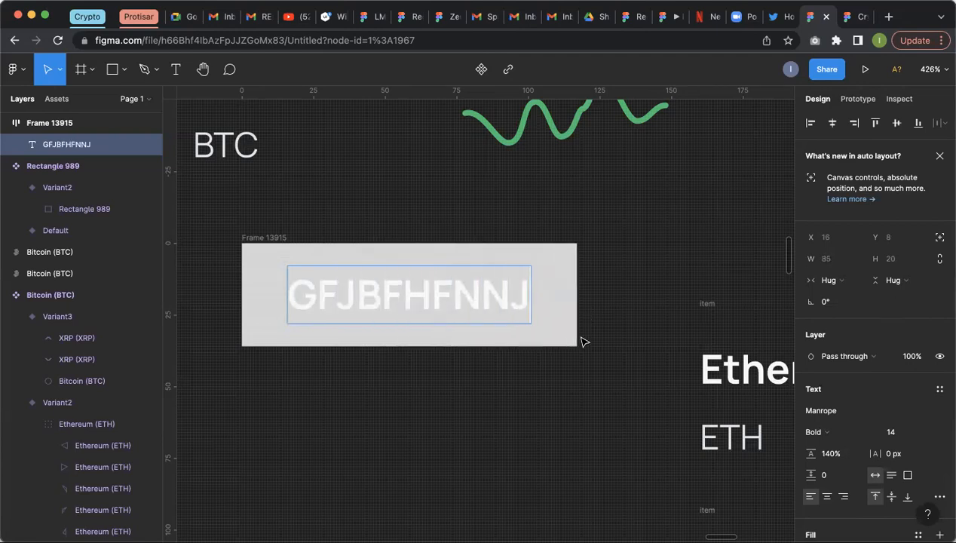
# Step: Try replacing the COMPLETED label in the green status button variant with HJTGJHGJNGNBGNBFGB, and undo the text change
pyautogui.scroll(-6, 564, 278)
pyautogui.scroll(-3, 622, 333)
pyautogui.scroll(3, 452, 309)
pyautogui.scroll(-4, 220, 316)
pyautogui.scroll(10, 243, 422)
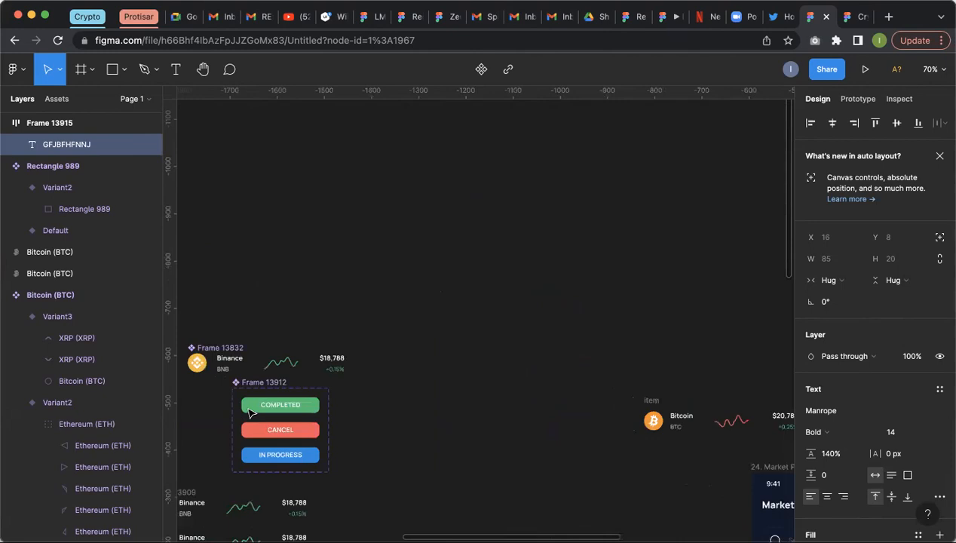
pyautogui.doubleClick(400, 245)
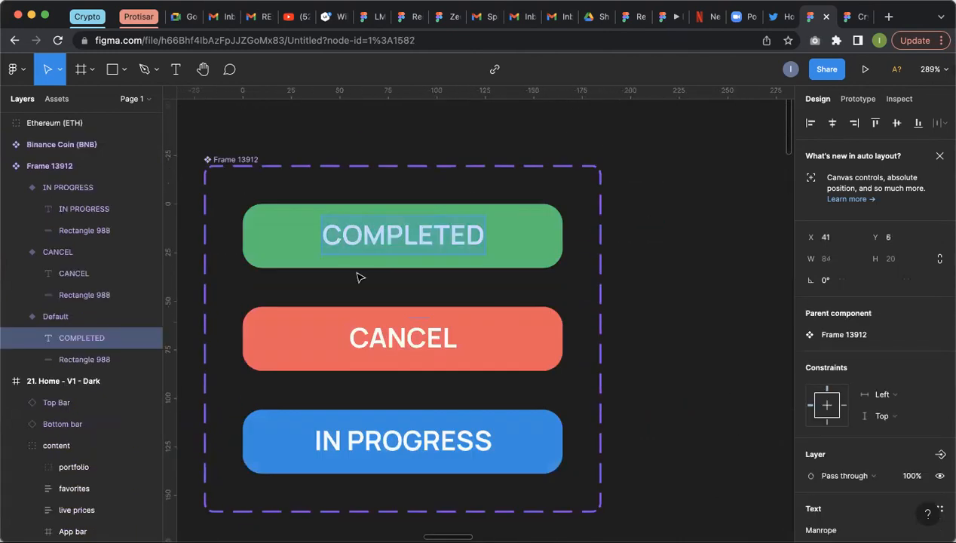
pyautogui.write('HJTGJHG')
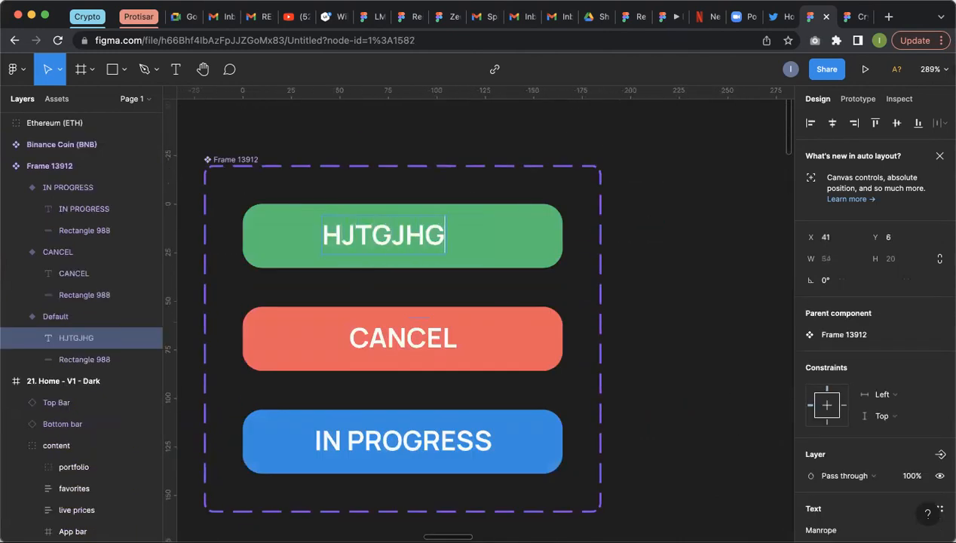
pyautogui.write('JNGNBGNBFGB')
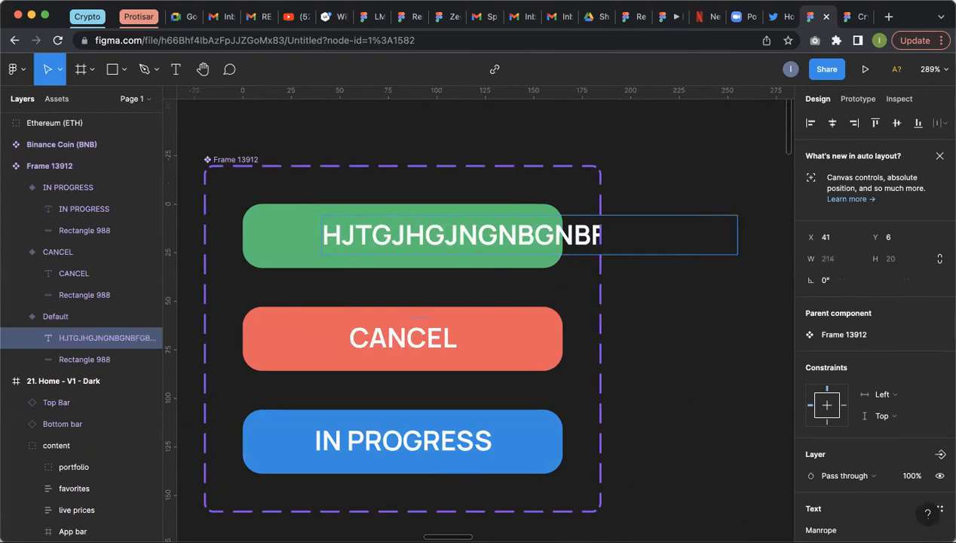
pyautogui.hotkey('ctrl', 'z')
# Step: Set the text in the grey auto layout frame to GET STARTED
pyautogui.scroll(-10, 475, 312)
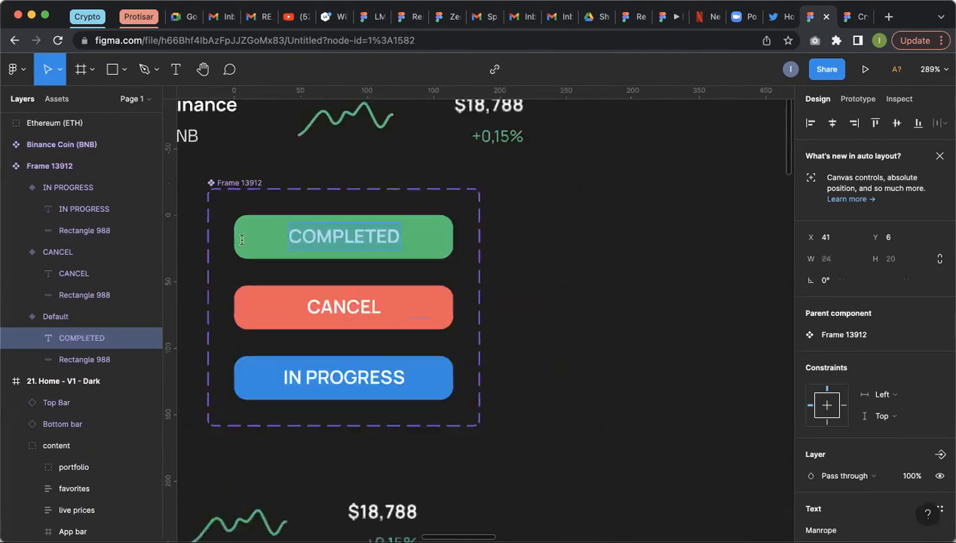
pyautogui.scroll(-3, 475, 312)
pyautogui.hscroll(2, 558, 332)
pyautogui.scroll(8, 558, 333)
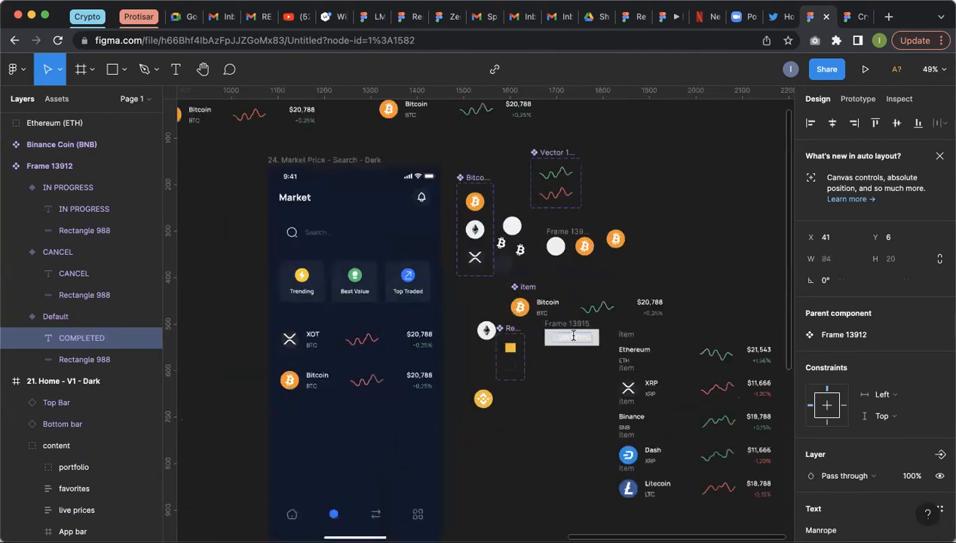
pyautogui.scroll(5, 543, 321)
pyautogui.doubleClick(560, 342)
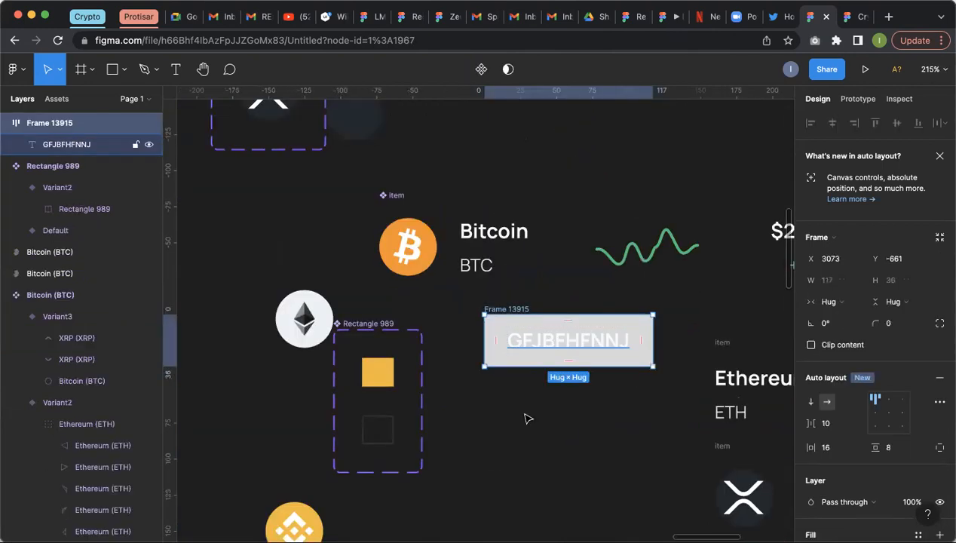
pyautogui.write('G')
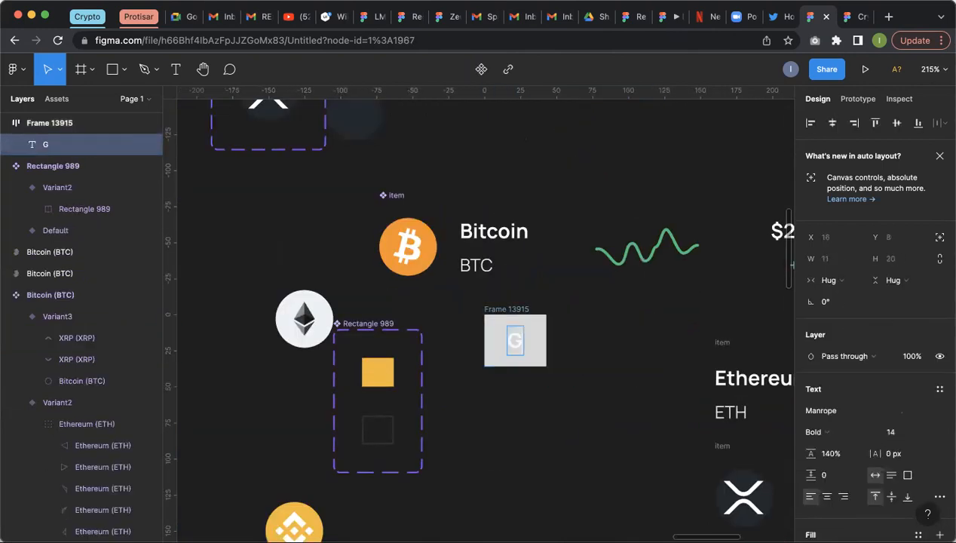
pyautogui.write('ET STARTED')
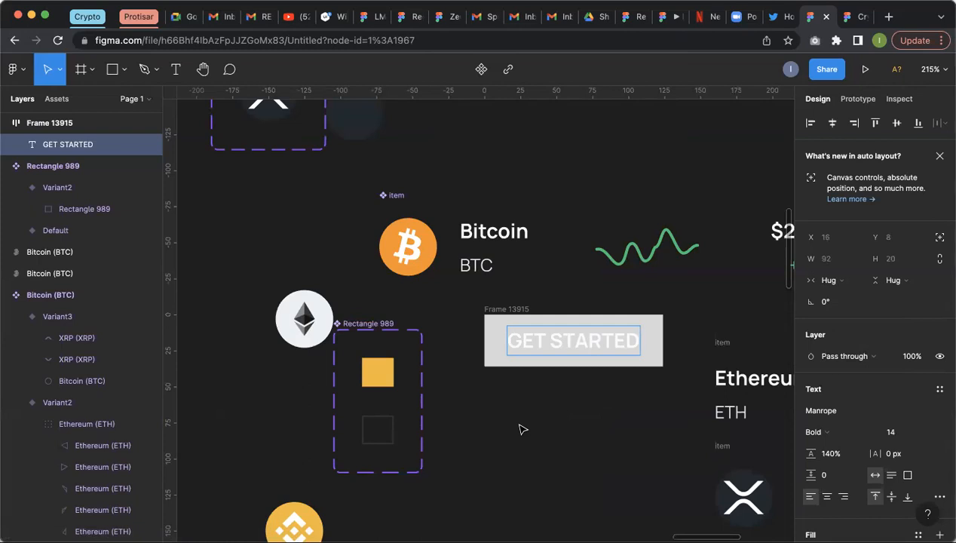
# Step: Examine the Best Value card in the Market screen's menu, including its text label and nested icon
pyautogui.scroll(-1, 644, 221)
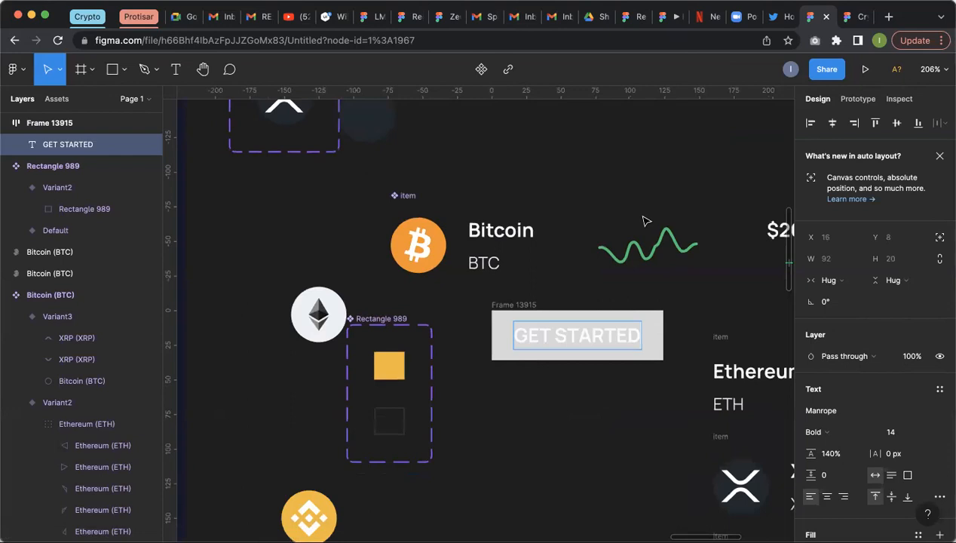
pyautogui.scroll(-5, 644, 221)
pyautogui.scroll(3, 509, 245)
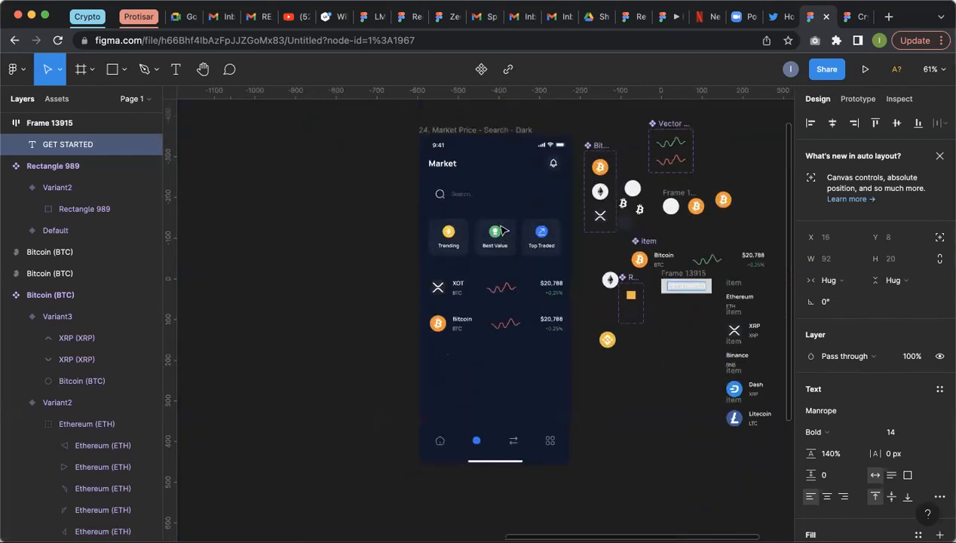
pyautogui.keyDown('super'); pyautogui.click(503, 242); pyautogui.keyUp('super')
pyautogui.scroll(5, 502, 230)
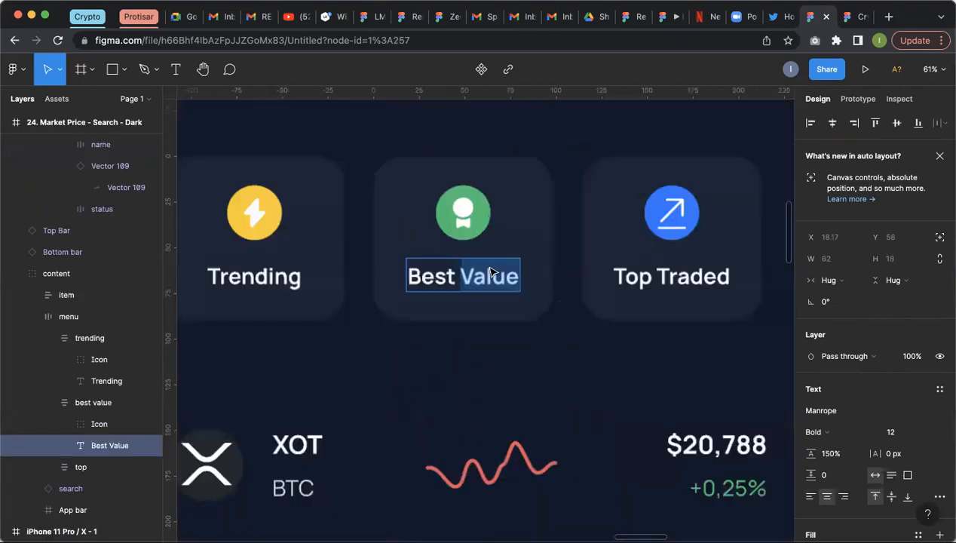
pyautogui.click(459, 213)
pyautogui.click(460, 215)
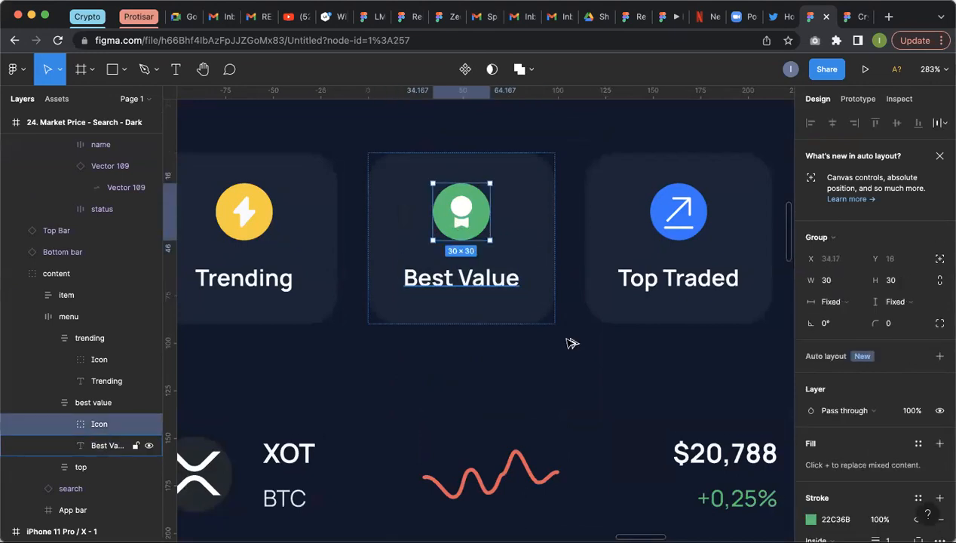
pyautogui.scroll(-2, 757, 465)
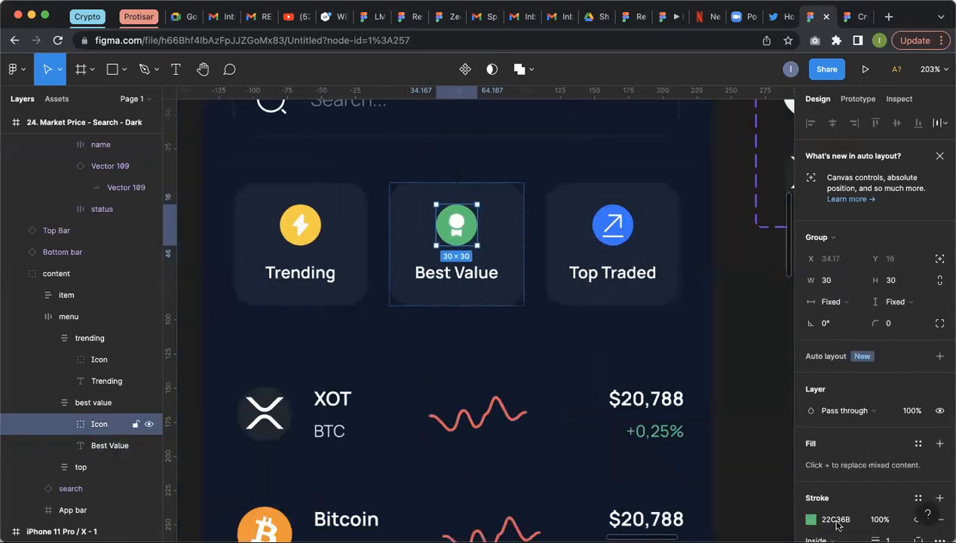
# Step: Try placing a copy of the Best Value card on the empty canvas beside the Market screen, and undo it
pyautogui.hotkey('shift', 'Return')
pyautogui.scroll(-3, 428, 233)
pyautogui.moveTo(429, 236); pyautogui.dragTo(707, 538)
pyautogui.moveTo(609, 421); pyautogui.dragTo(597, 411)
pyautogui.scroll(3, 388, 224)
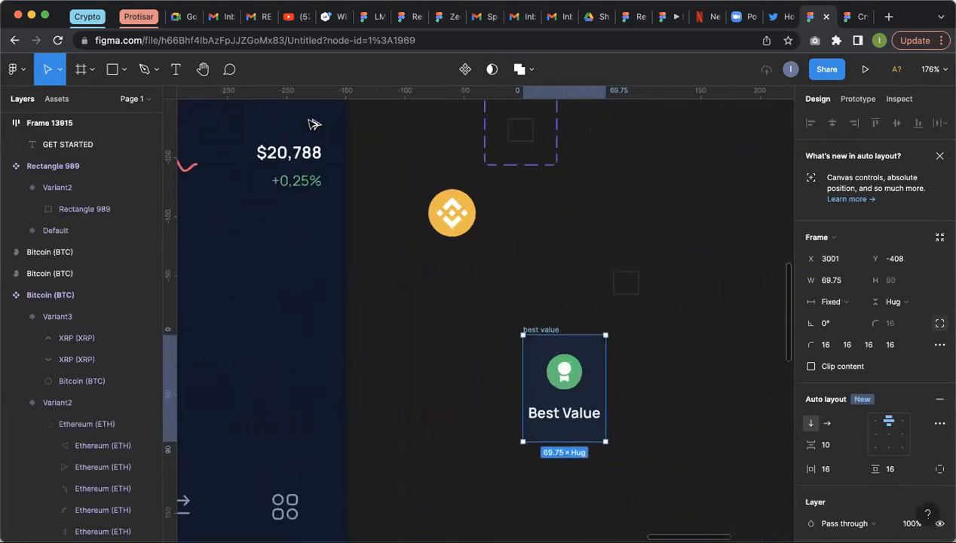
pyautogui.press('super+z')
# Step: Try placing a copy of the Best Value card over the Bitcoin row of the Market list, and undo it
pyautogui.scroll(-3, 460, 334)
pyautogui.scroll(1, 473, 360)
pyautogui.moveTo(311, 120); pyautogui.dragTo(464, 350)
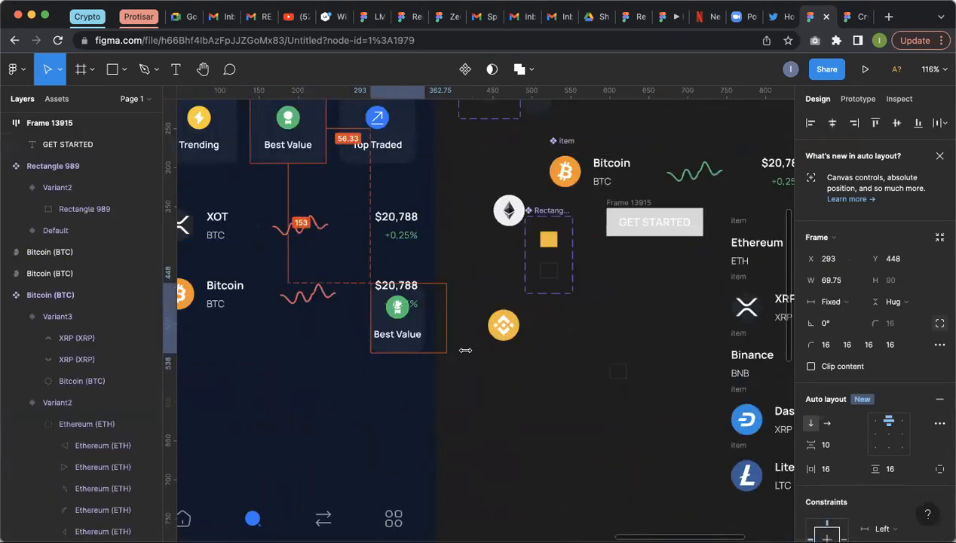
pyautogui.press('super+z')
# Step: Ungroup the menu frame that holds the Trending, Best Value and Top Traded cards on the Market screen
pyautogui.scroll(3, 381, 219)
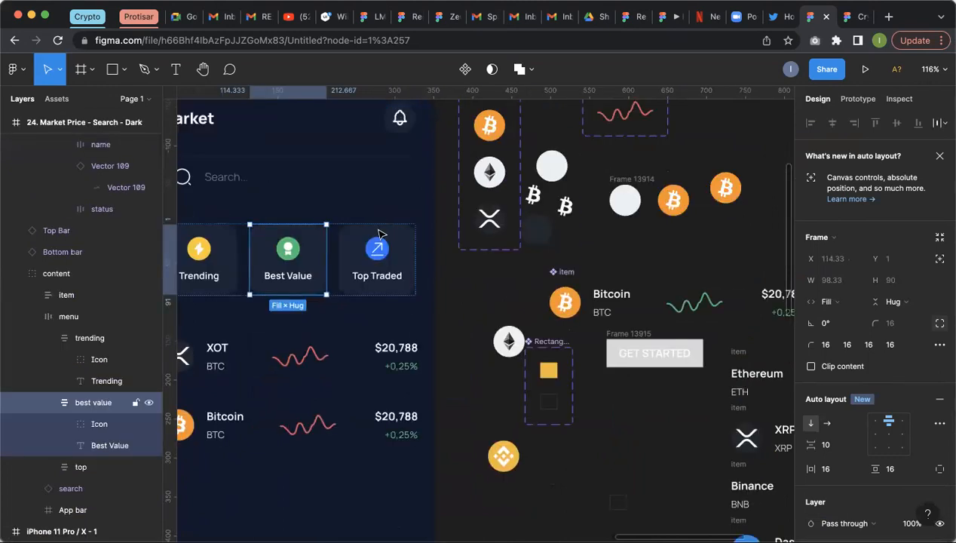
pyautogui.click(381, 233)
pyautogui.doubleClick(381, 234)
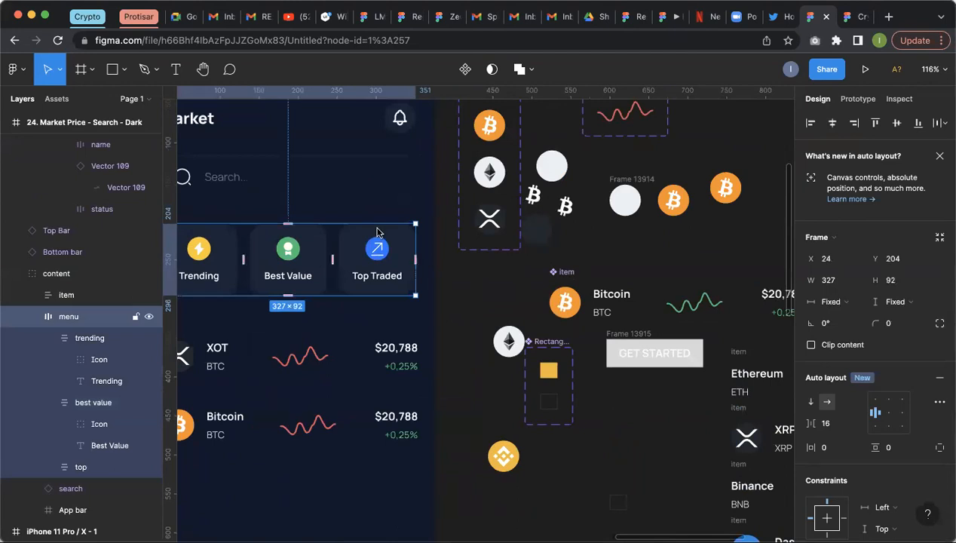
pyautogui.rightClick(382, 234)
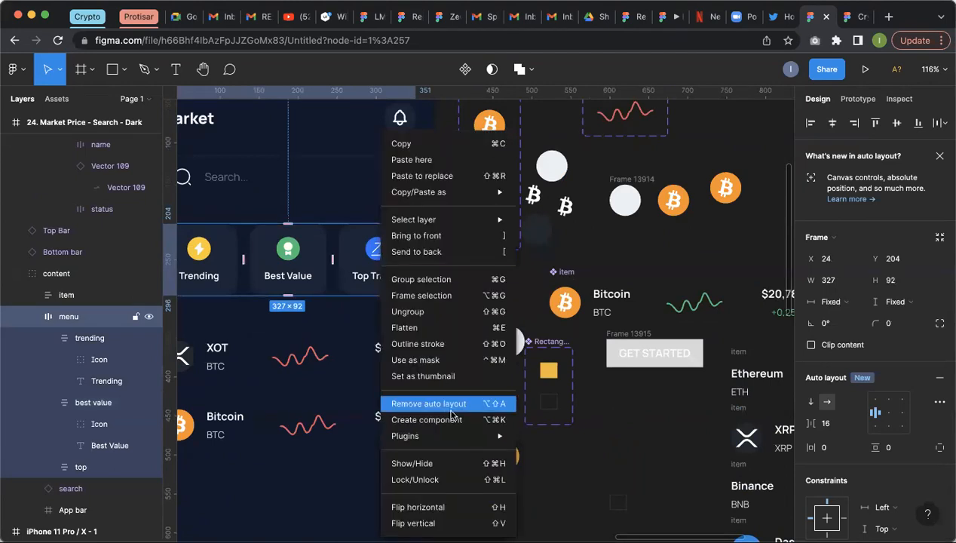
pyautogui.click(408, 312)
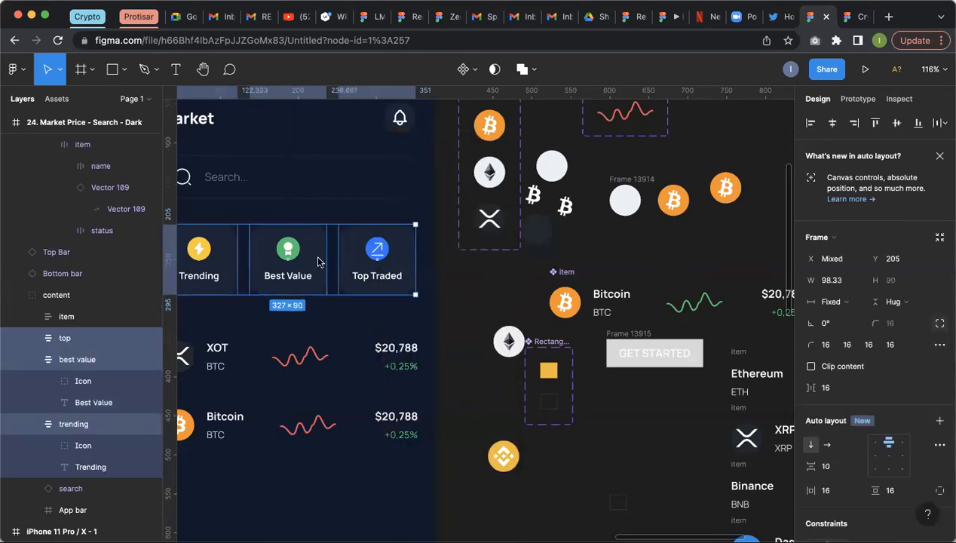
# Step: Wrap the icon and text label inside the Best Value card in a nested auto layout frame
pyautogui.scroll(5, 271, 258)
pyautogui.doubleClick(300, 242)
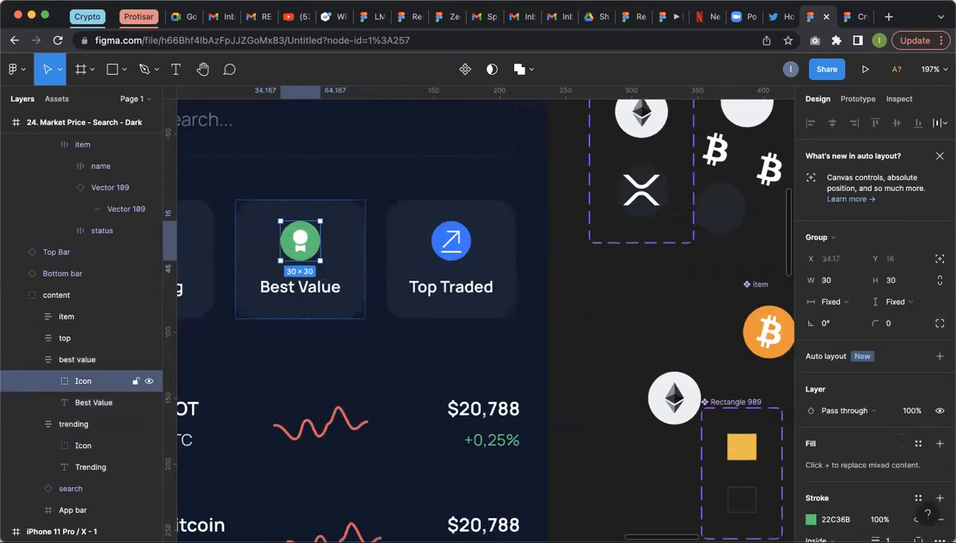
pyautogui.keyDown('shift'); pyautogui.click(300, 287); pyautogui.keyUp('shift')
pyautogui.scroll(-2, 928, 325)
pyautogui.scroll(-2, 915, 334)
pyautogui.scroll(3, 915, 334)
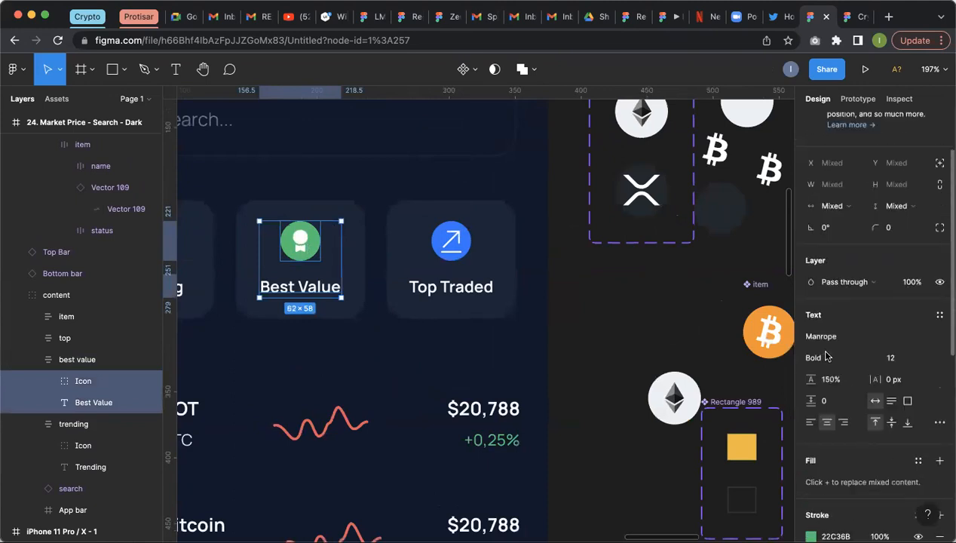
pyautogui.hotkey('ctrl', 'g')
pyautogui.hotkey('shift', 'a')
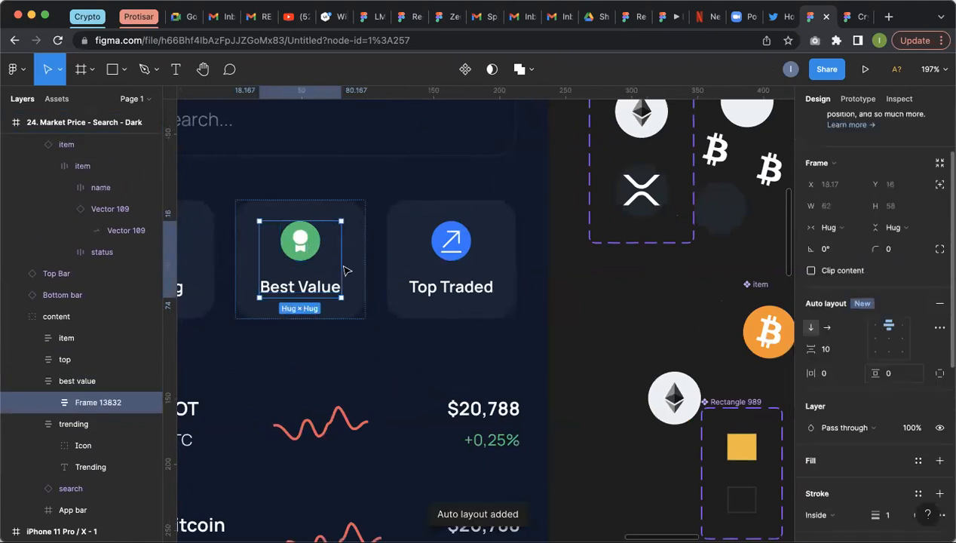
# Step: Examine the Best Value card's outer frame with its padding and the nested frame around its icon and label
pyautogui.scroll(3, 471, 400)
pyautogui.scroll(1, 475, 401)
pyautogui.moveTo(325, 234); pyautogui.dragTo(373, 207)
pyautogui.press('Escape')
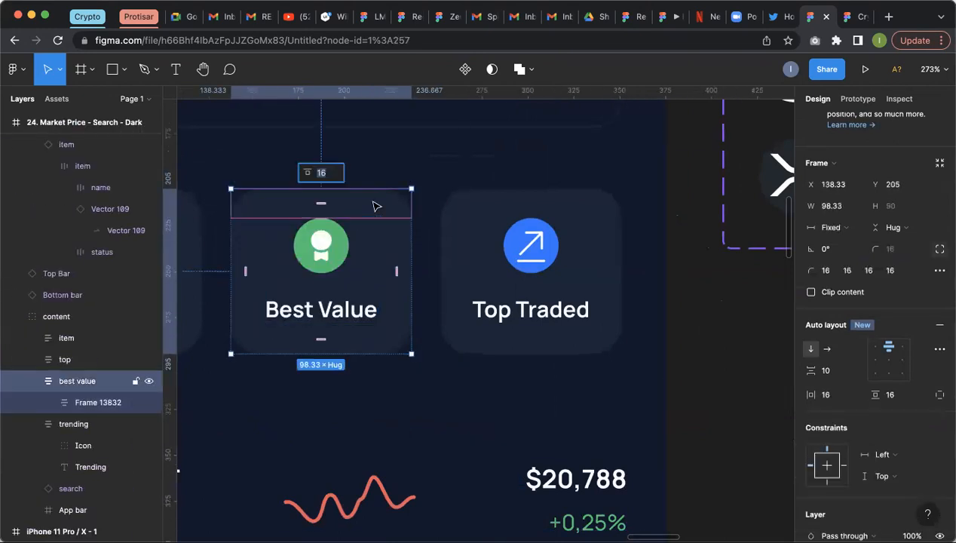
pyautogui.rightClick(379, 236)
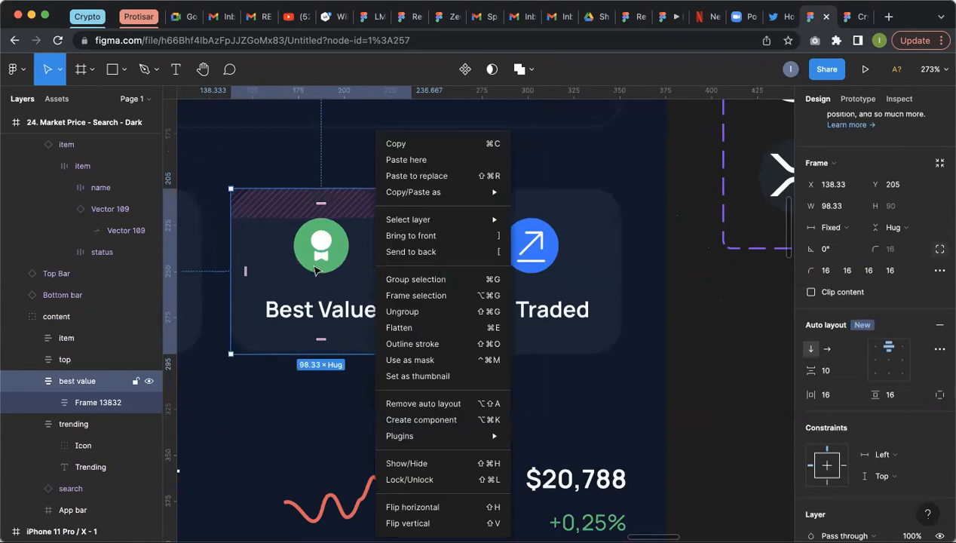
pyautogui.click(314, 268)
pyautogui.doubleClick(328, 270)
pyautogui.scroll(-1, 328, 270)
pyautogui.scroll(-5, 344, 273)
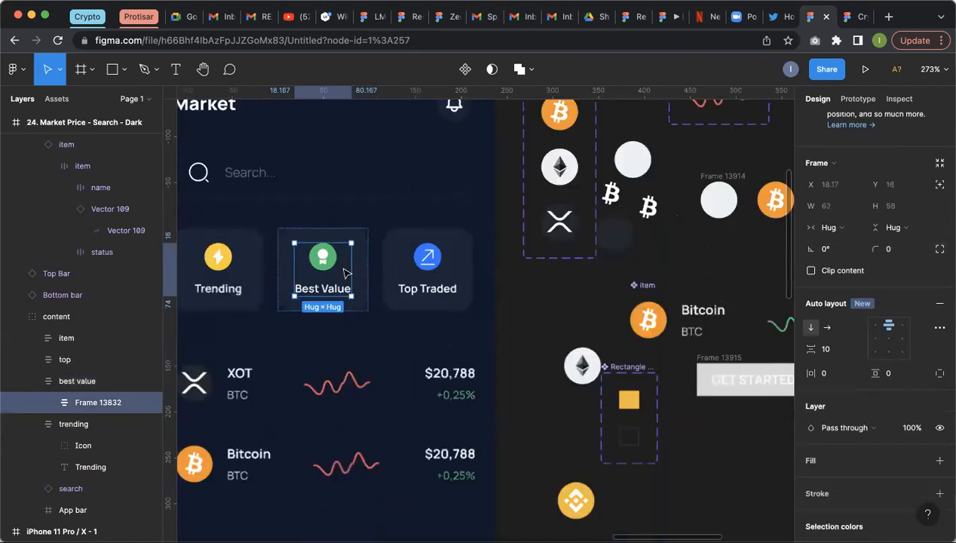
pyautogui.click(368, 258)
pyautogui.click(366, 261)
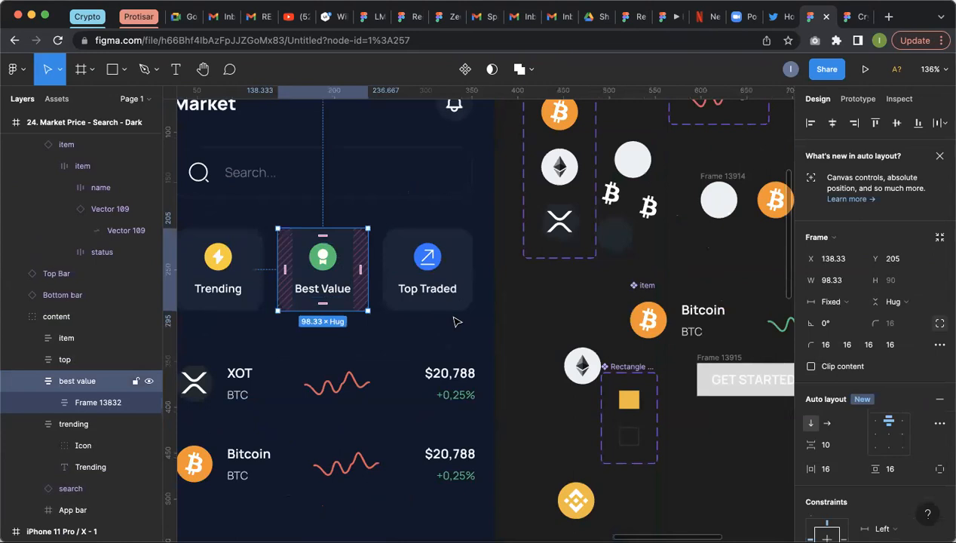
# Step: Draw a grey rectangle about 134 × 98 on the empty canvas beside the Market screen and convert it to a frame
pyautogui.click(118, 68)
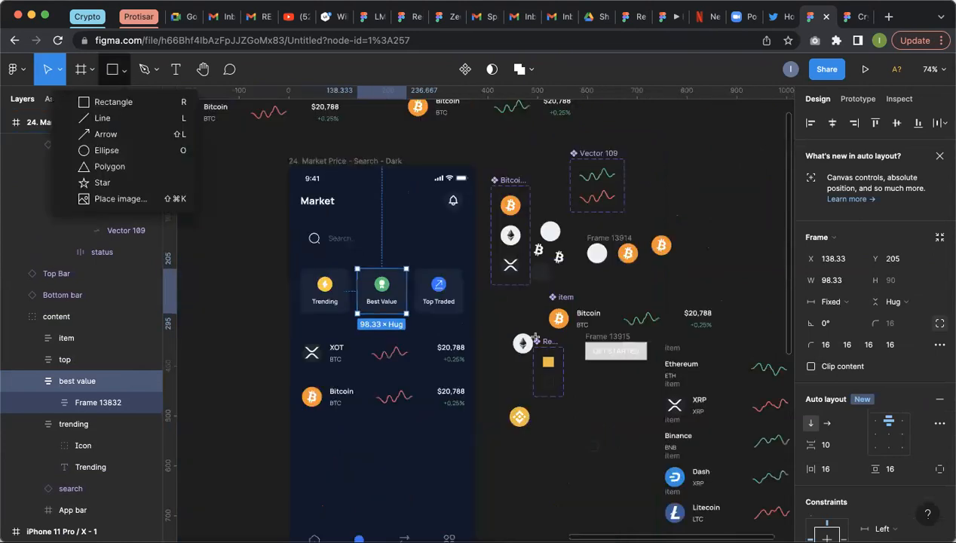
pyautogui.press('r')
pyautogui.scroll(3, 558, 347)
pyautogui.moveTo(523, 317); pyautogui.dragTo(618, 384)
pyautogui.rightClick(601, 355)
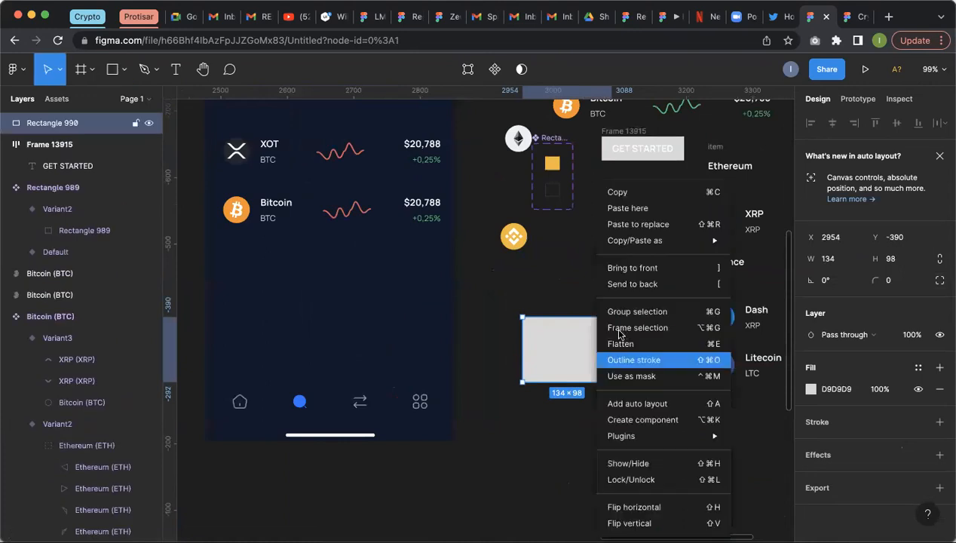
pyautogui.click(623, 328)
pyautogui.scroll(5, 519, 209)
pyautogui.press('Escape')
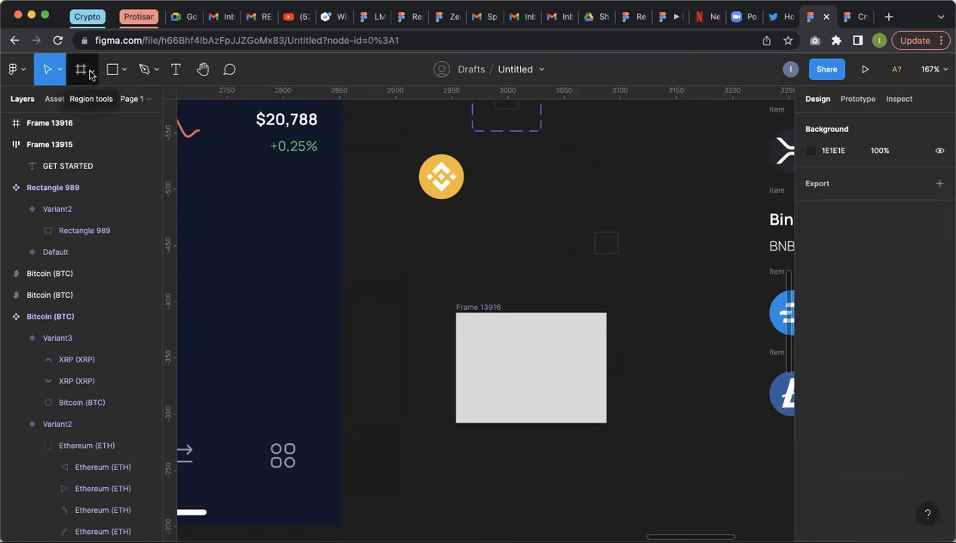
# Step: Draw a white frame about 98 × 86 above the grey one and delete the small square caught inside it
pyautogui.click(90, 72)
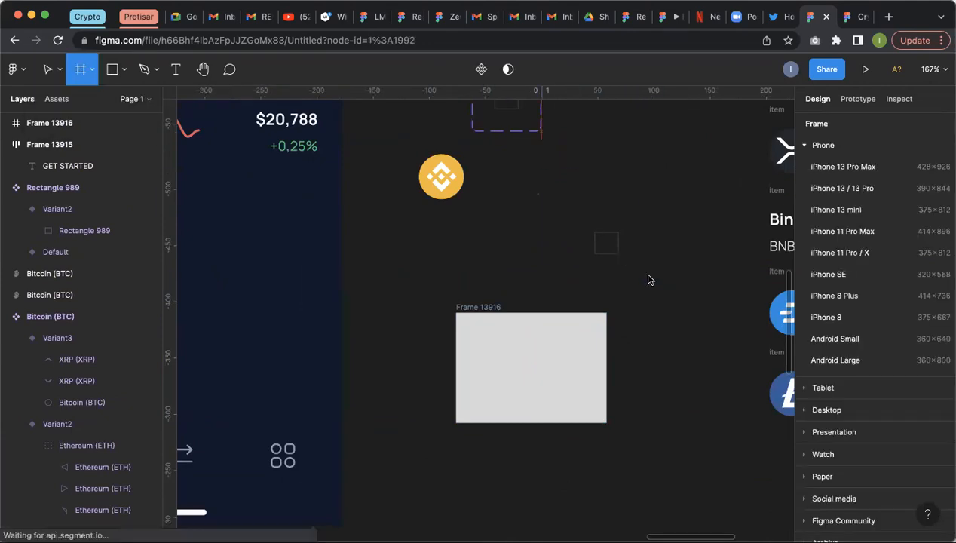
pyautogui.moveTo(649, 277); pyautogui.dragTo(542, 175)
pyautogui.moveTo(619, 198)
pyautogui.mouseDown()
pyautogui.moveTo(428, 295)
pyautogui.moveTo(563, 219)
pyautogui.moveTo(583, 231)
pyautogui.mouseUp()
pyautogui.click(529, 345)
pyautogui.rightClick(529, 345)
pyautogui.click(487, 306)
pyautogui.press('Escape')
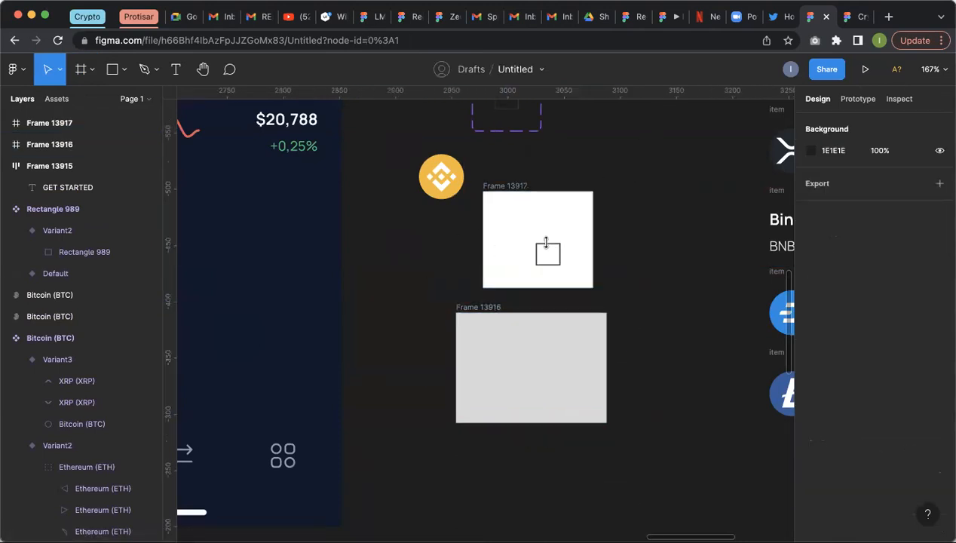
pyautogui.click(548, 251)
pyautogui.press('Delete')
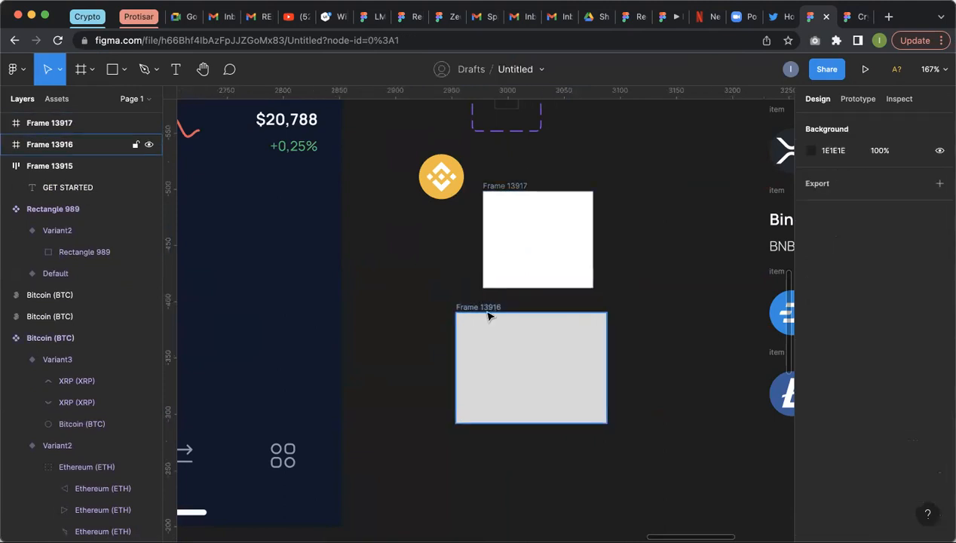
# Step: Move the grey and white frames further down the canvas and place the Binance coin icon inside the white frame
pyautogui.moveTo(487, 310); pyautogui.dragTo(473, 428)
pyautogui.moveTo(517, 185); pyautogui.dragTo(496, 262)
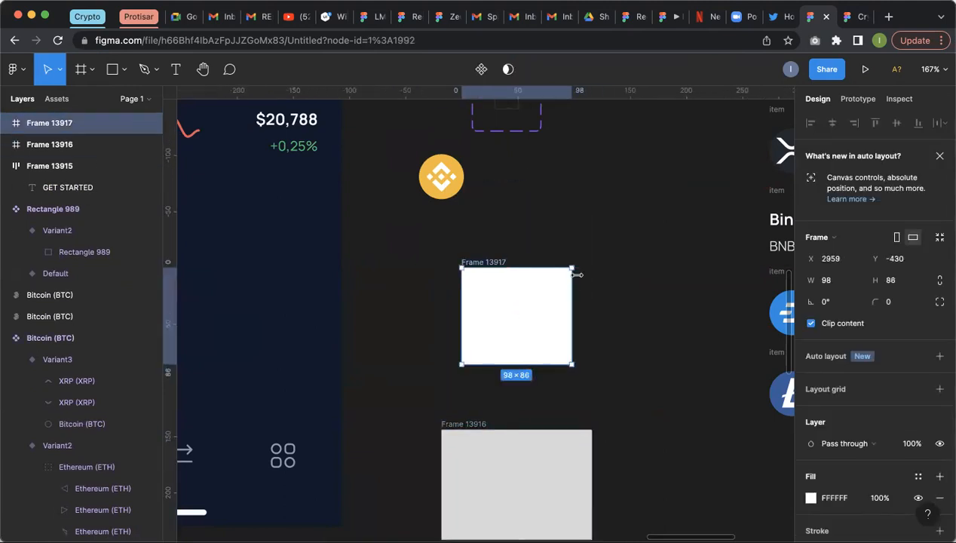
pyautogui.click(455, 190)
pyautogui.moveTo(445, 177); pyautogui.dragTo(522, 298)
pyautogui.scroll(1, 296, 169)
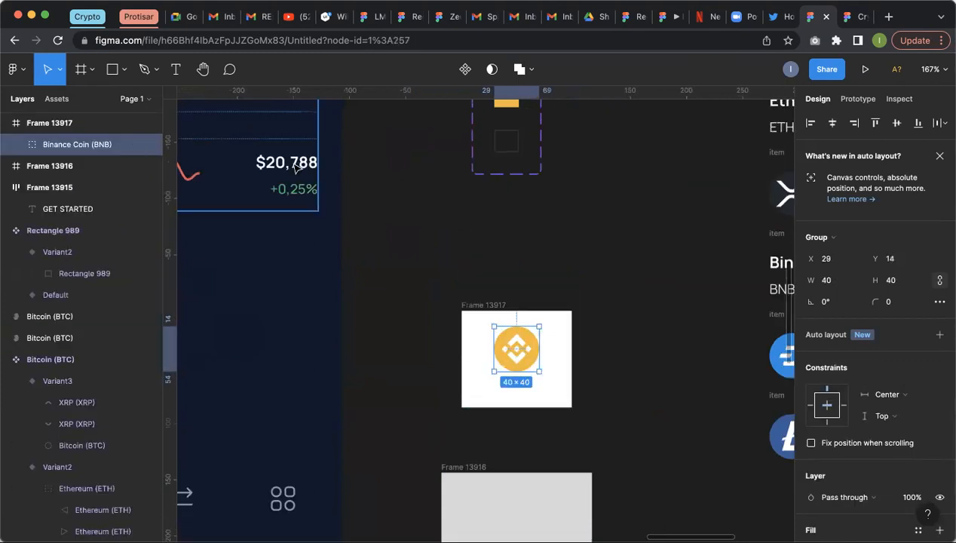
# Step: Copy the $20,788 price text from the Market list's last row into the white frame below the coin icon
pyautogui.click(297, 169)
pyautogui.doubleClick(297, 167)
pyautogui.doubleClick(295, 166)
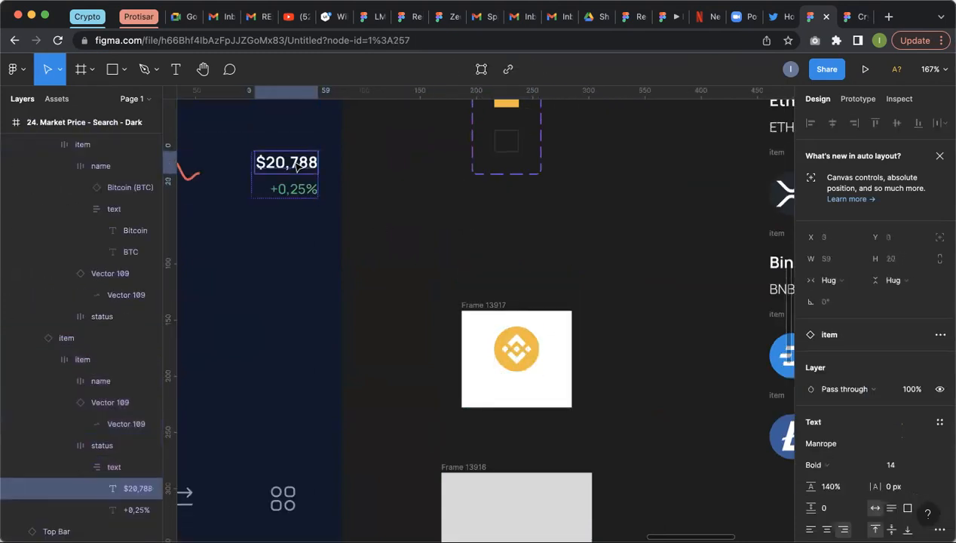
pyautogui.hotkey('ctrl', 'c')
pyautogui.click(532, 378)
pyautogui.hotkey('ctrl', 'v')
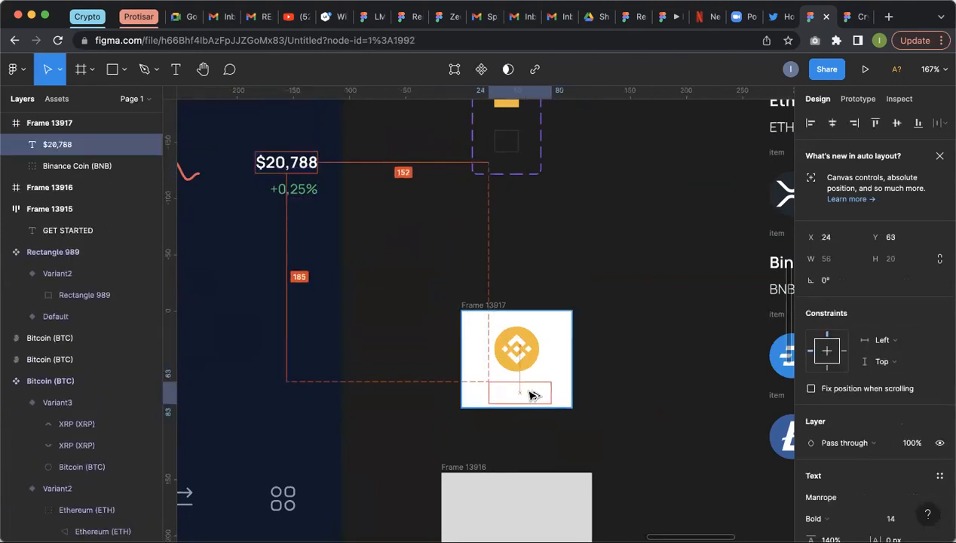
# Step: Fill the white frame's price text with orange, shift the coin icon up to Y 10 and centre the price beneath it
pyautogui.scroll(-3, 822, 436)
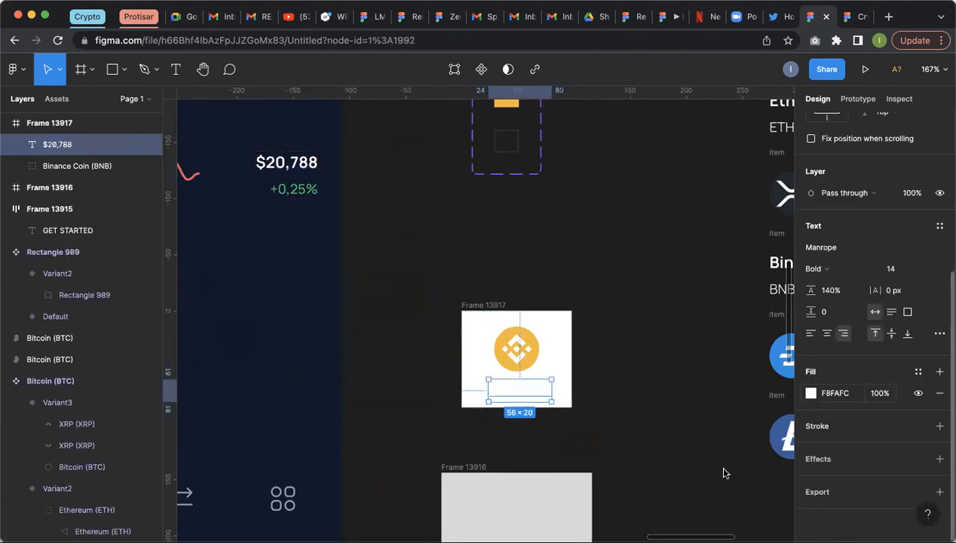
pyautogui.click(810, 392)
pyautogui.click(714, 477)
pyautogui.click(578, 319)
pyautogui.click(77, 166)
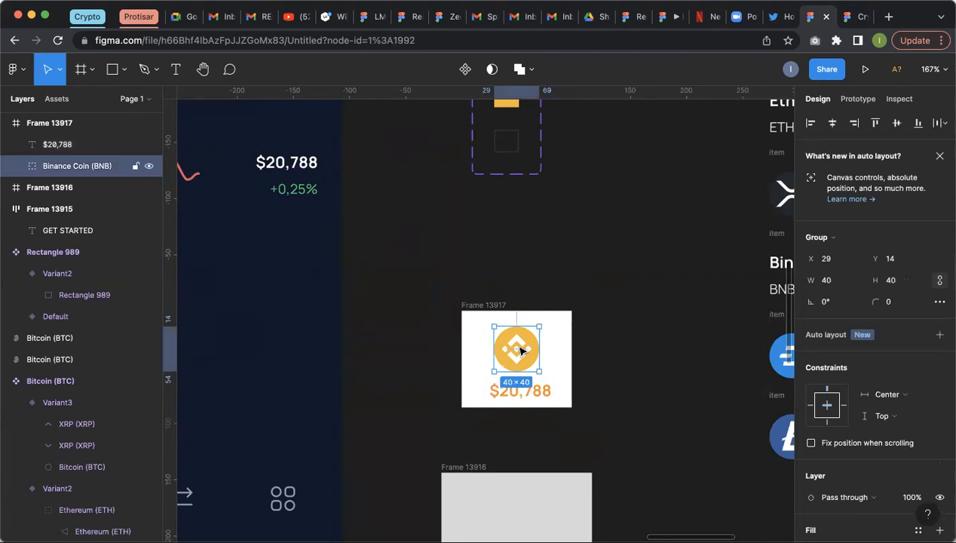
pyautogui.moveTo(525, 396); pyautogui.dragTo(521, 392)
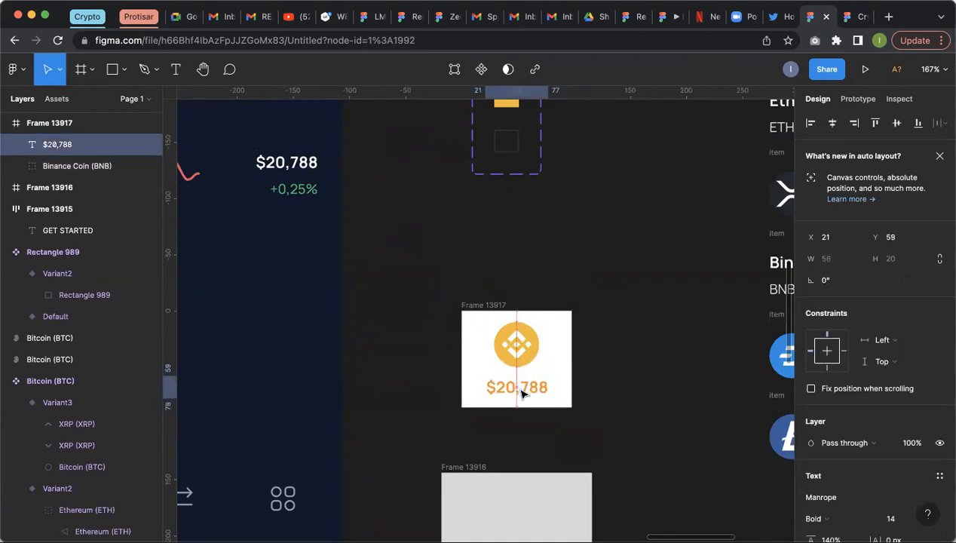
# Step: Combine the coin icon and the price text in the white frame into a vertical auto layout frame with spacing 8
pyautogui.click(526, 351)
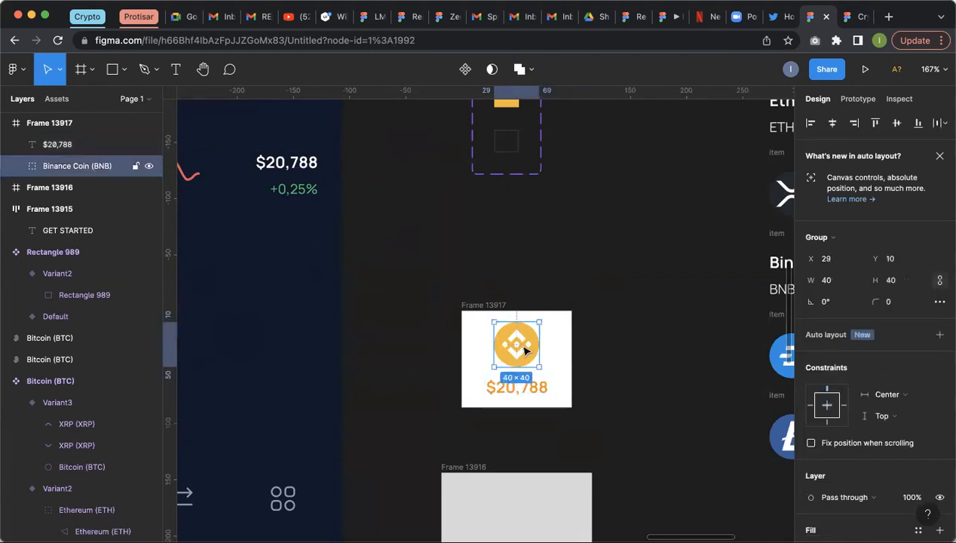
pyautogui.keyDown('shift'); pyautogui.click(542, 396); pyautogui.keyUp('shift')
pyautogui.scroll(-1, 872, 348)
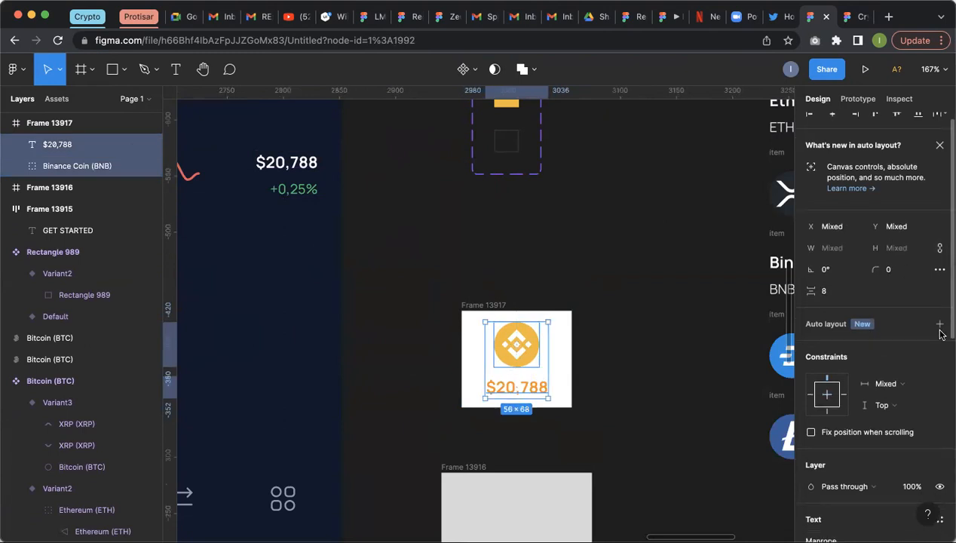
pyautogui.hotkey('shift', 'a')
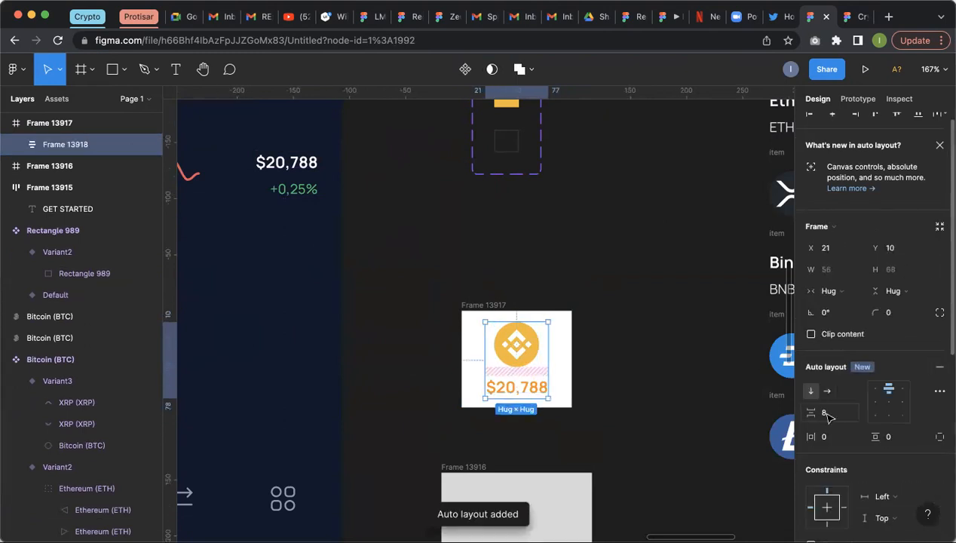
pyautogui.scroll(3, 538, 371)
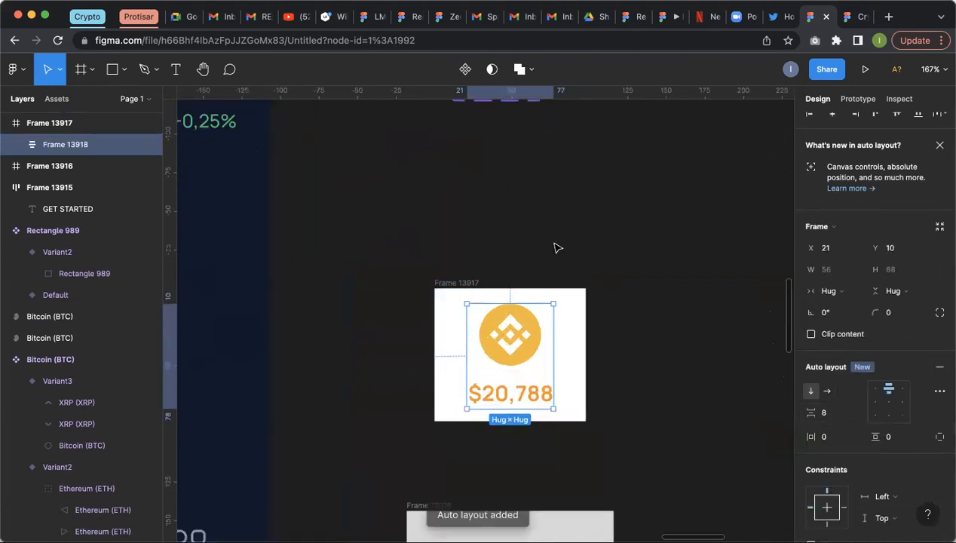
pyautogui.press('Escape')
pyautogui.click(524, 334)
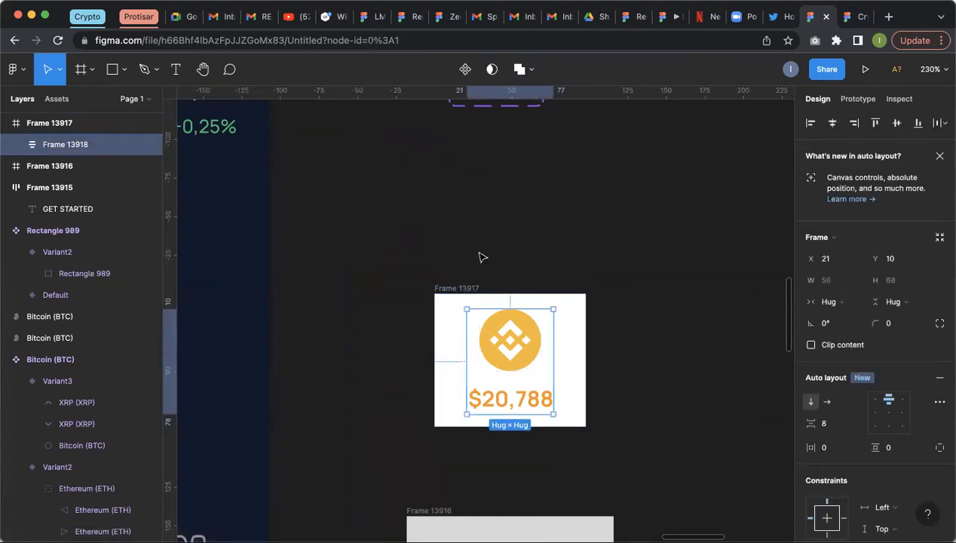
pyautogui.click(481, 258)
# Step: Move the white frame slightly up, add auto layout to it and set its vertical padding to 16
pyautogui.moveTo(474, 288); pyautogui.dragTo(470, 257)
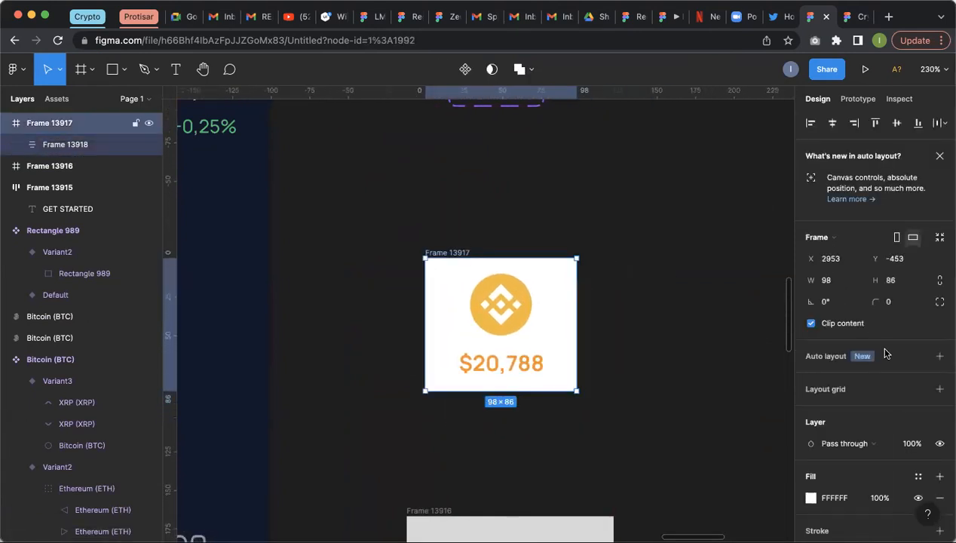
pyautogui.click(939, 357)
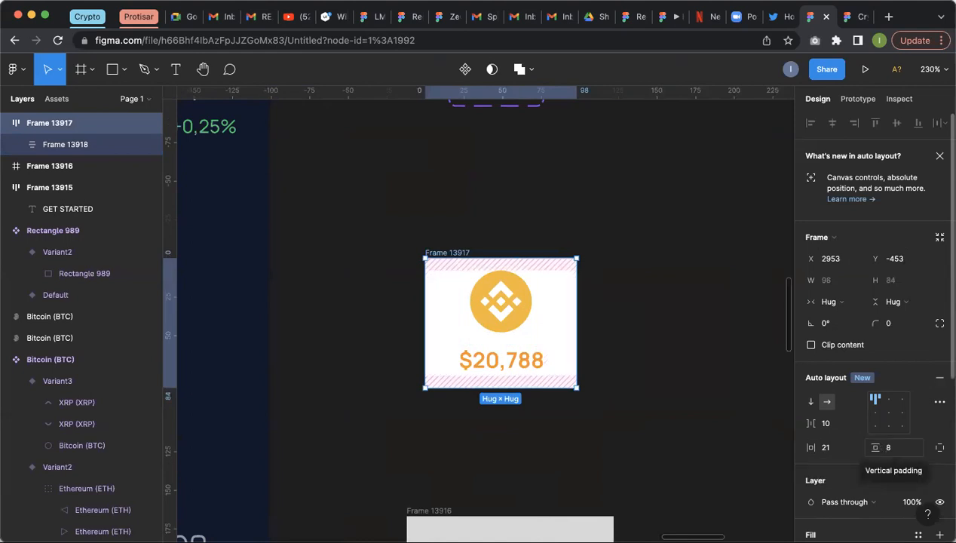
pyautogui.moveTo(875, 447); pyautogui.dragTo(898, 335)
# Step: Round the white auto layout frame into a circle with a corner radius of 234
pyautogui.click(891, 324)
pyautogui.write('234')
pyautogui.click(591, 267)
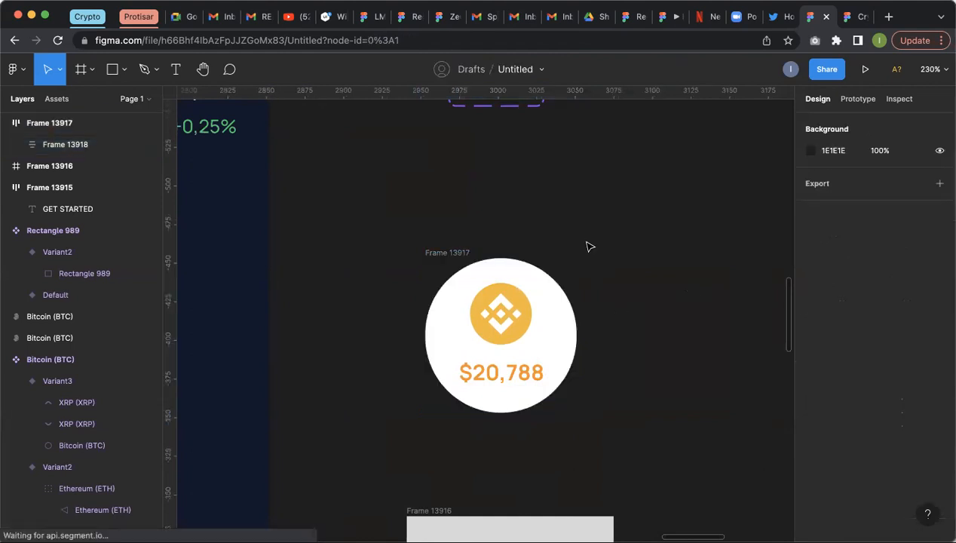
# Step: Set the outer white frame's corner radius to 5 and select the nested frame with the coin icon and price
pyautogui.click(512, 314)
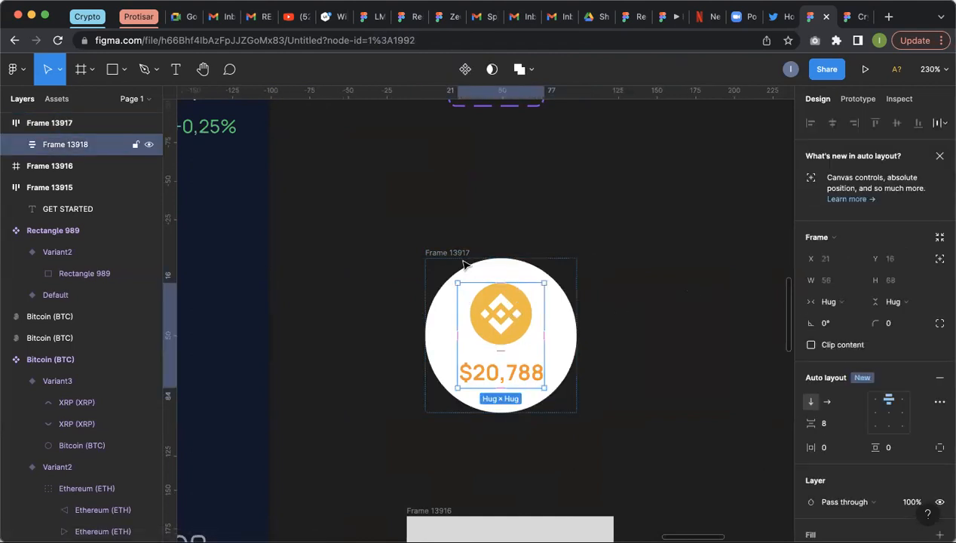
pyautogui.hotkey('shift', 'Return')
pyautogui.click(902, 329)
pyautogui.write('0')
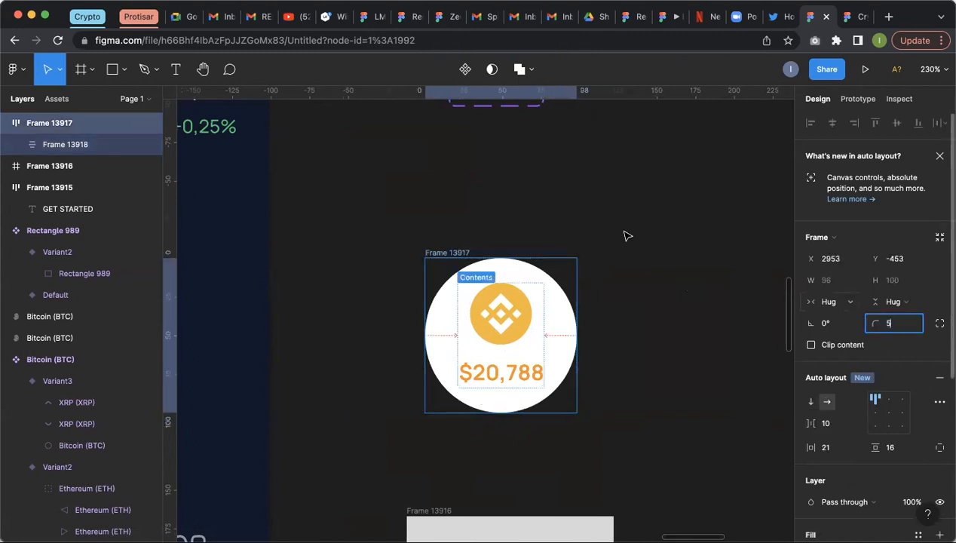
pyautogui.click(625, 235)
pyautogui.click(483, 353)
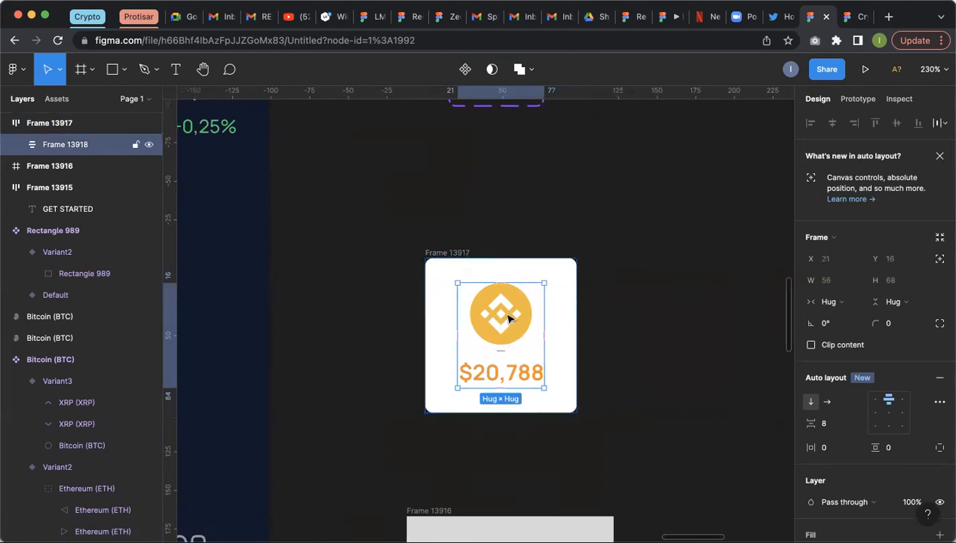
# Step: Deselect the card and drill into the Market screen's bottom bar to inspect its home icon layer
pyautogui.click(509, 319)
pyautogui.click(607, 249)
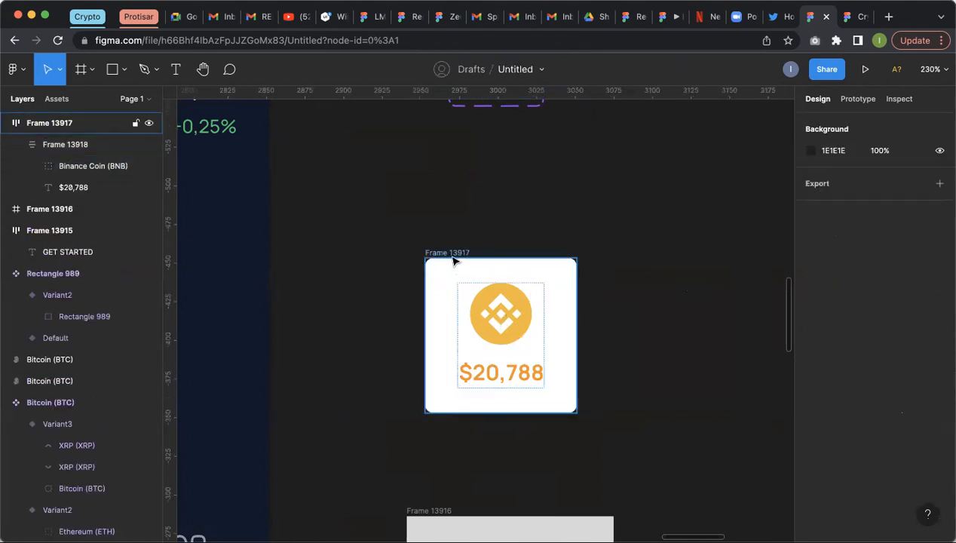
pyautogui.scroll(-10, 522, 238)
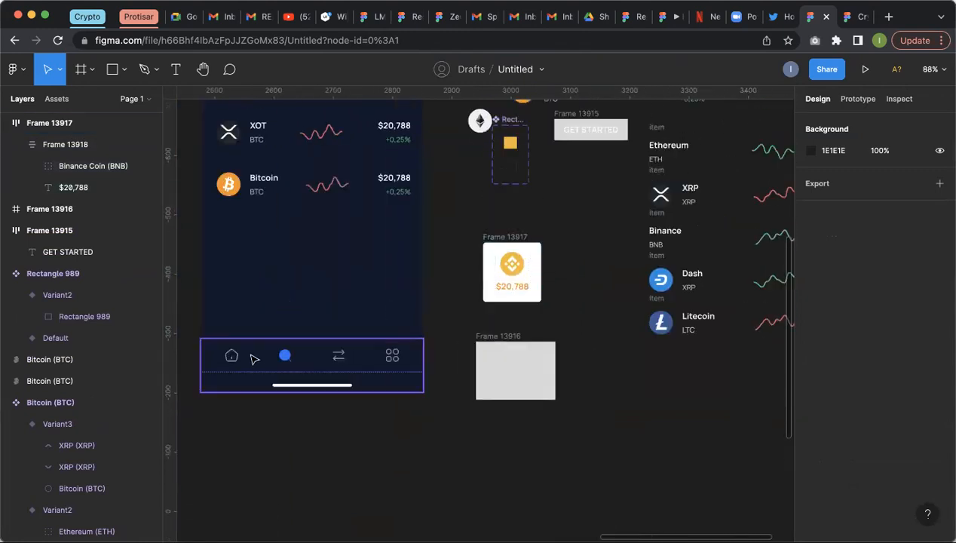
pyautogui.click(253, 359)
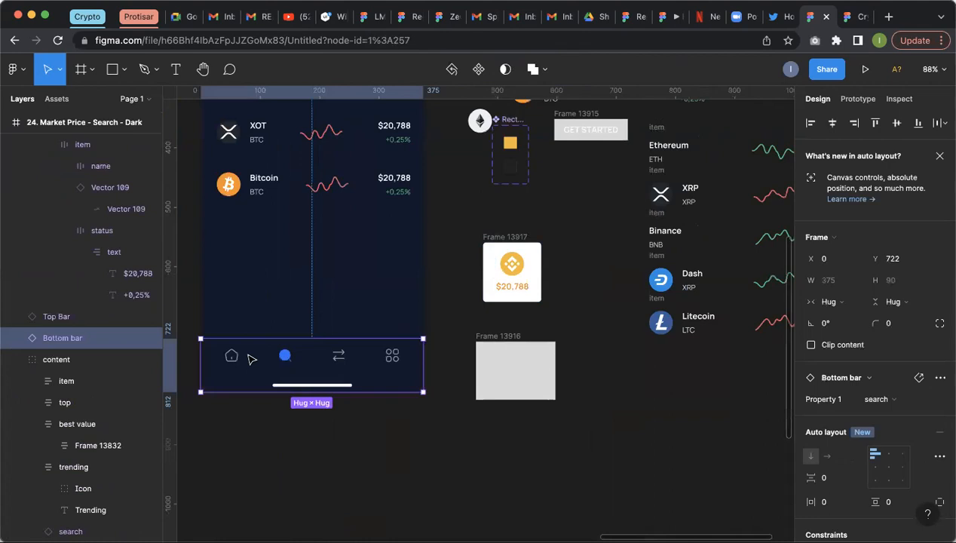
pyautogui.click(251, 359)
pyautogui.doubleClick(237, 356)
pyautogui.press('Tab')
pyautogui.click(228, 346)
pyautogui.scroll(5, 332, 356)
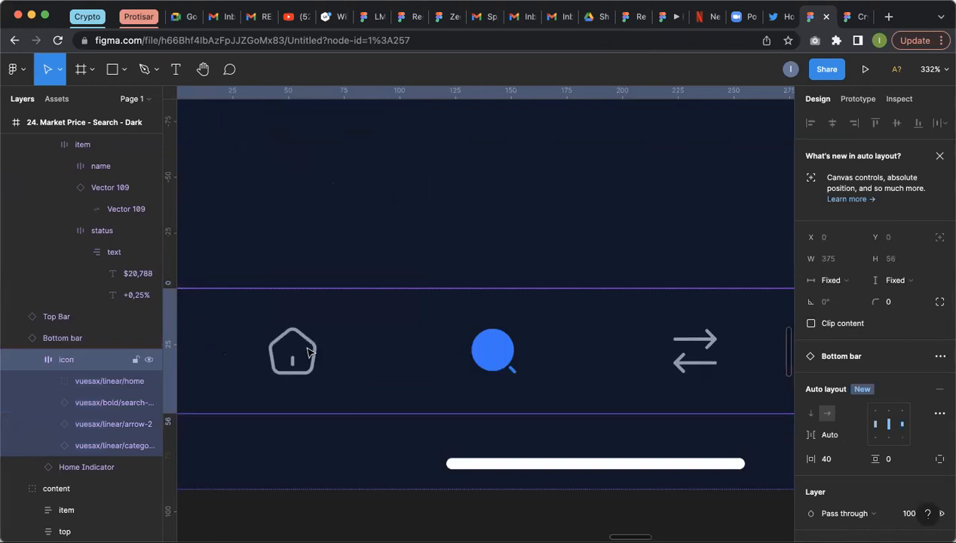
pyautogui.doubleClick(292, 350)
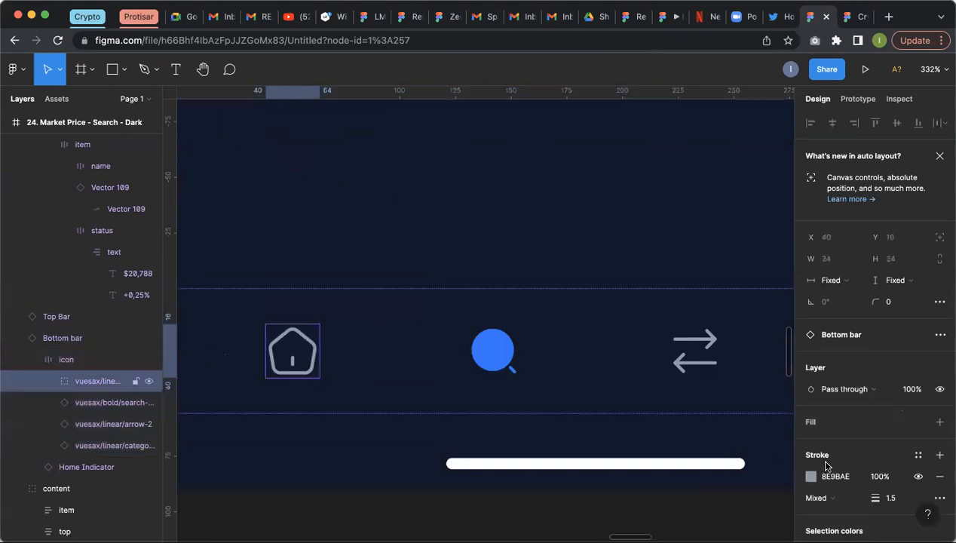
# Step: Examine the bottom bar's icon row and the search icon nested in it
pyautogui.click(407, 357)
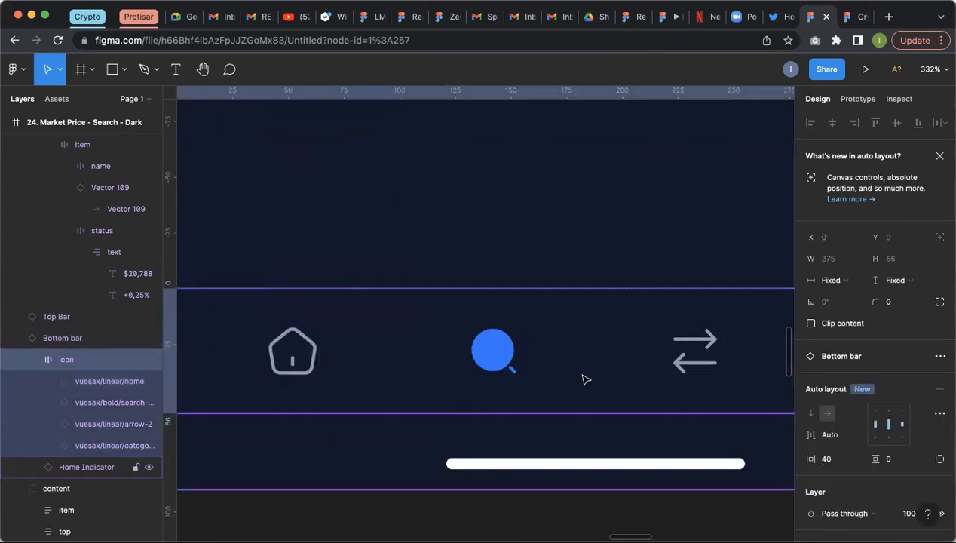
pyautogui.doubleClick(502, 355)
pyautogui.click(393, 359)
pyautogui.scroll(-5, 350, 338)
pyautogui.doubleClick(330, 341)
pyautogui.click(536, 350)
# Step: Move the bottom bar to X 7, select its nested icon row, and clear the selection
pyautogui.moveTo(735, 348); pyautogui.dragTo(745, 348)
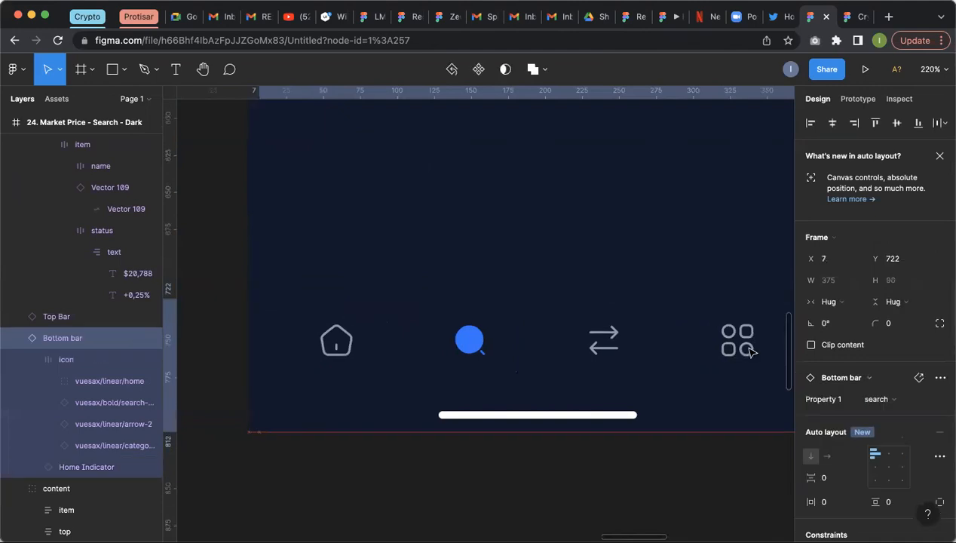
pyautogui.doubleClick(709, 336)
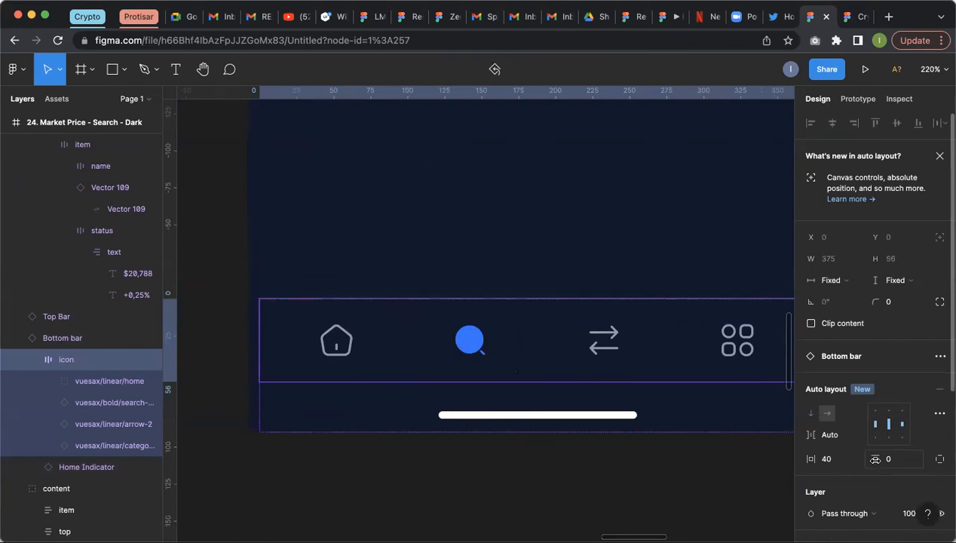
pyautogui.scroll(-5, 461, 306)
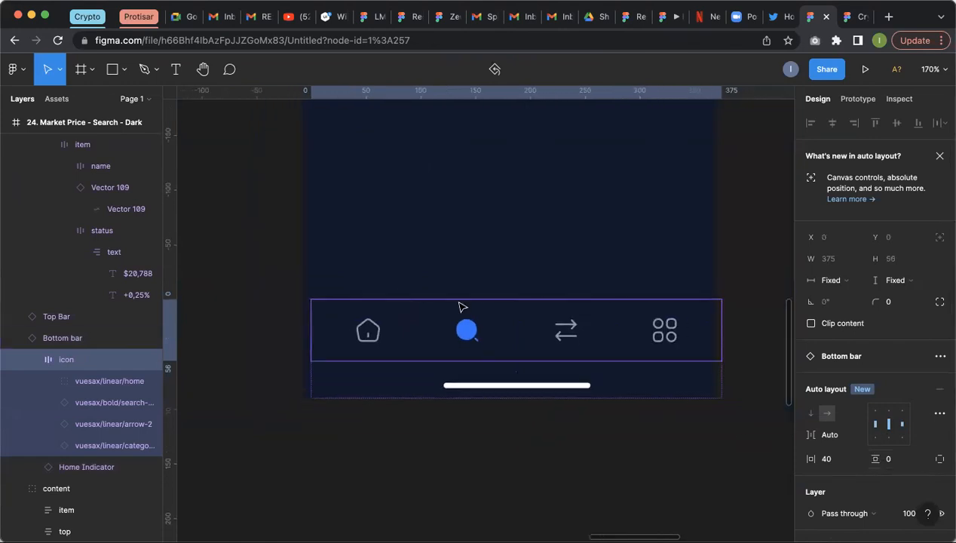
pyautogui.click(600, 183)
# Step: Look over the Market screen and its components, and select the search icon's inner layer in the bottom bar
pyautogui.scroll(2, 573, 204)
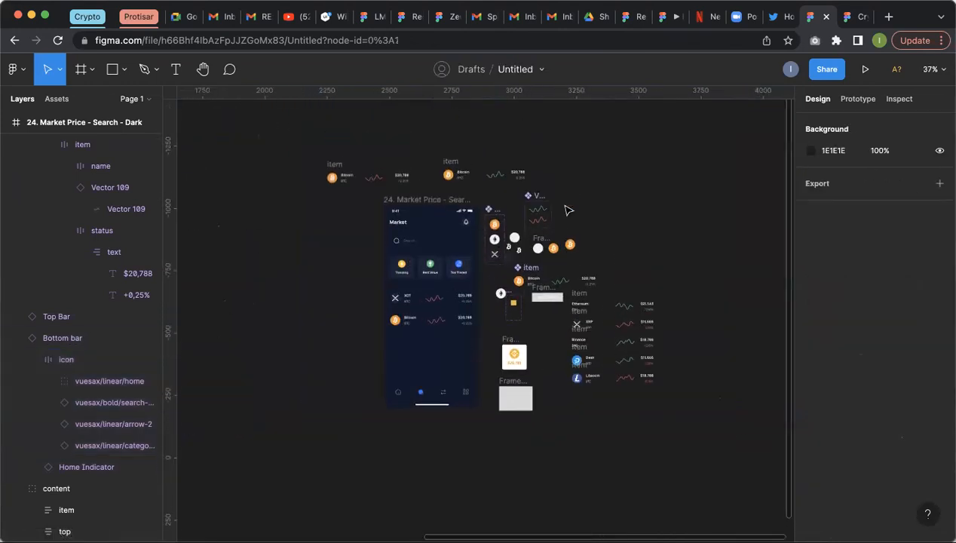
pyautogui.scroll(3, 427, 214)
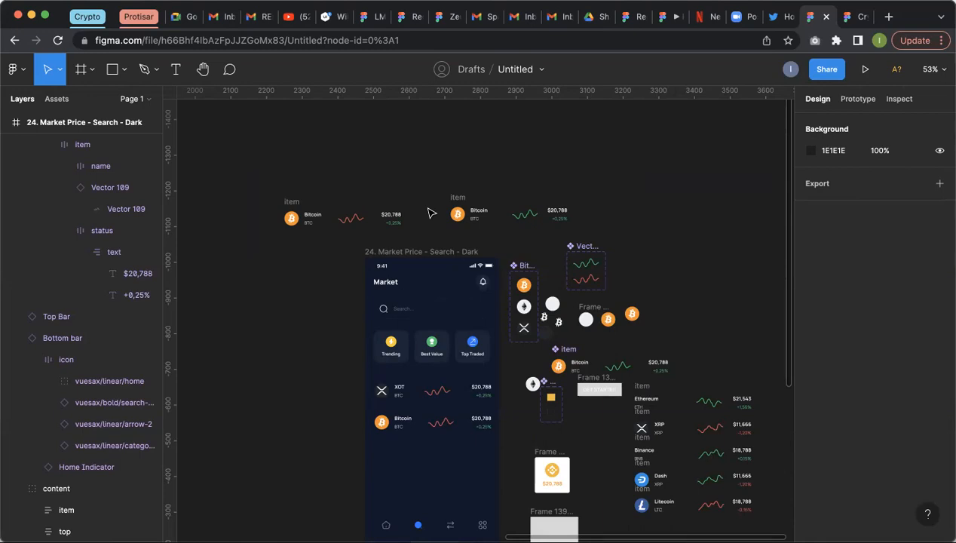
pyautogui.scroll(10, 506, 293)
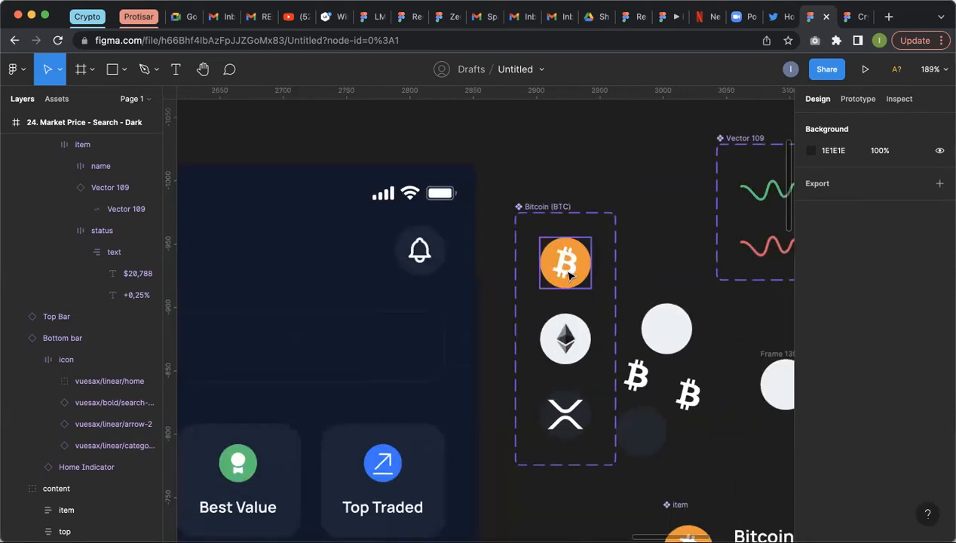
pyautogui.scroll(-5, 566, 339)
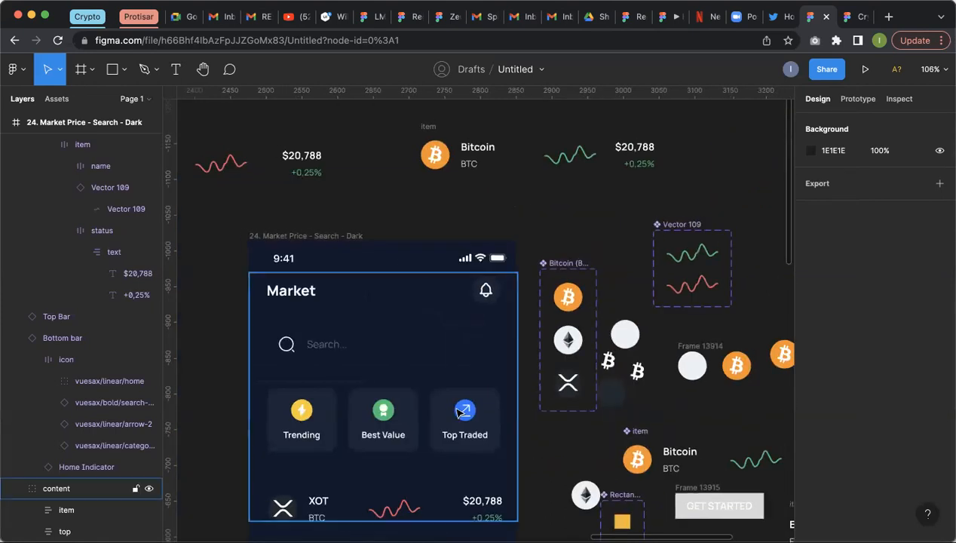
pyautogui.scroll(-10, 462, 411)
pyautogui.hscroll(-2, 459, 412)
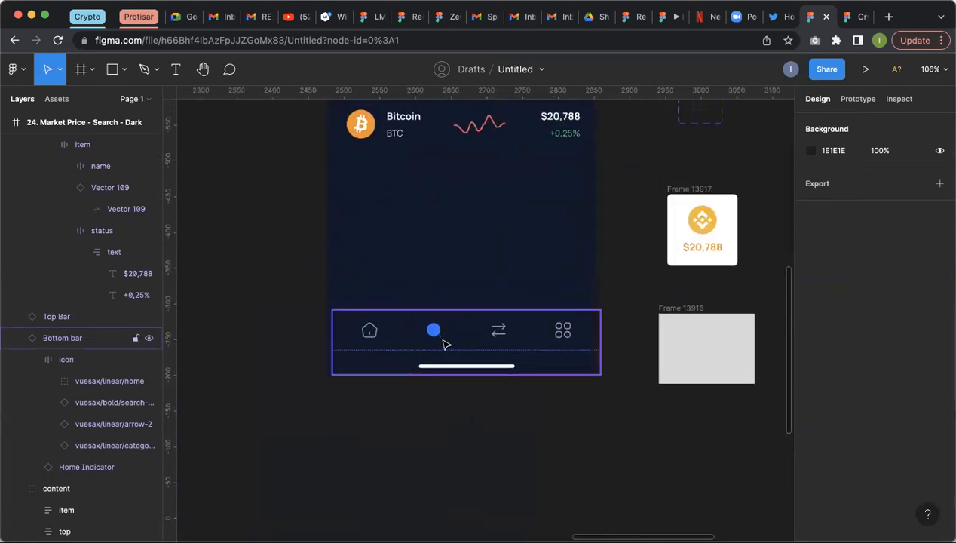
pyautogui.click(436, 331)
pyautogui.doubleClick(436, 330)
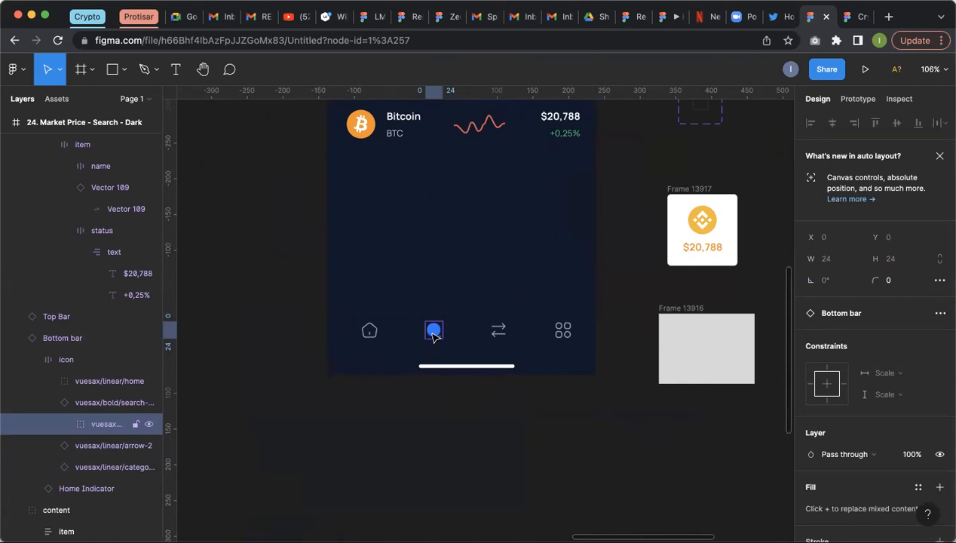
# Step: Switch to the UI8 page of the Wiipay crypto wallet kit and examine its light mode screens
pyautogui.click(326, 17)
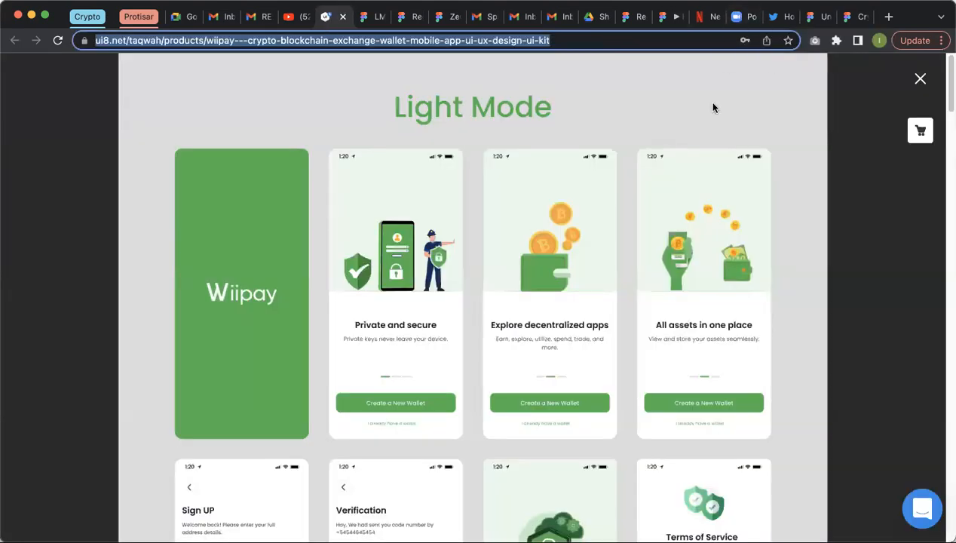
pyautogui.scroll(-10, 714, 108)
pyautogui.scroll(-10, 714, 108)
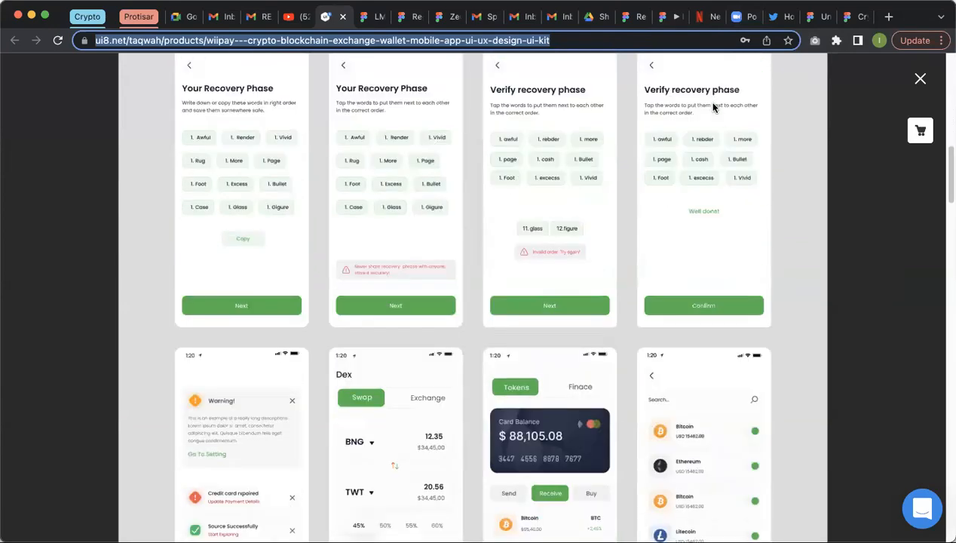
pyautogui.scroll(-3, 716, 105)
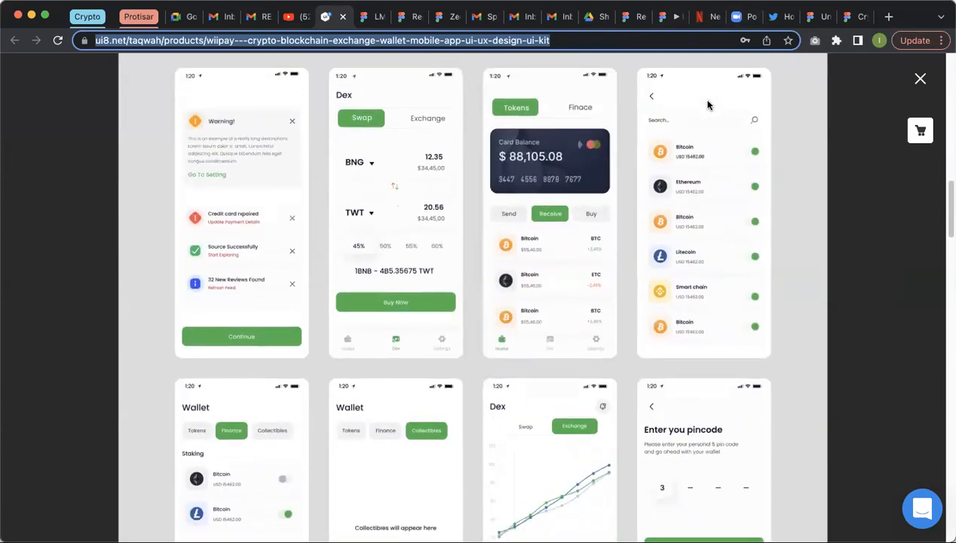
# Step: Return to the Figma file and look over the Market screen with its surrounding components
pyautogui.click(813, 19)
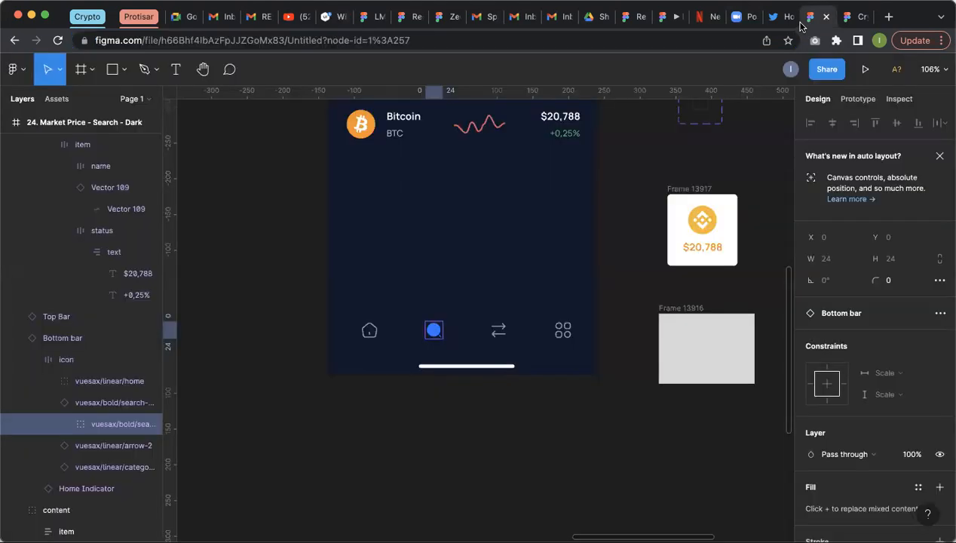
pyautogui.scroll(5, 473, 306)
pyautogui.scroll(-5, 470, 306)
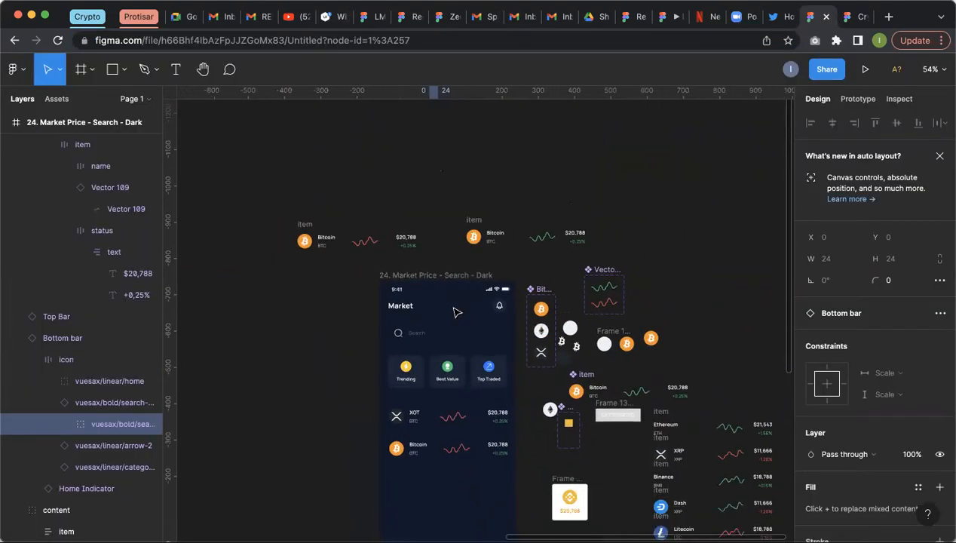
pyautogui.scroll(4, 454, 311)
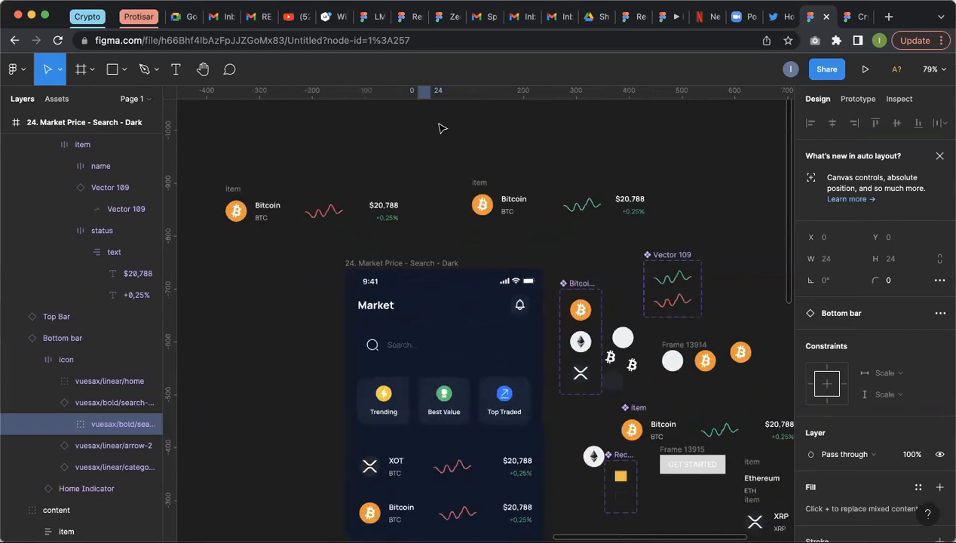
# Step: Leave the file for the Figma Community and browse the files in its Icons category
pyautogui.click(15, 66)
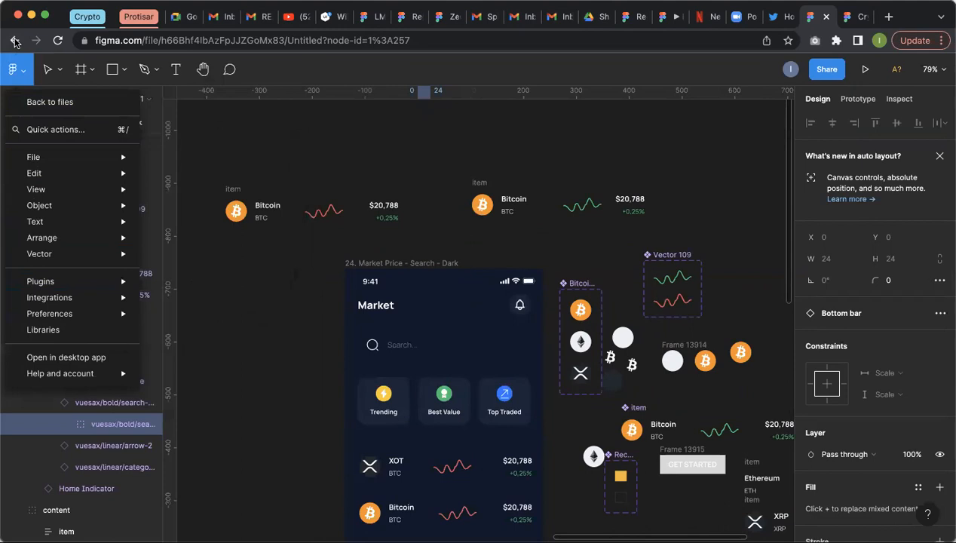
pyautogui.click(53, 101)
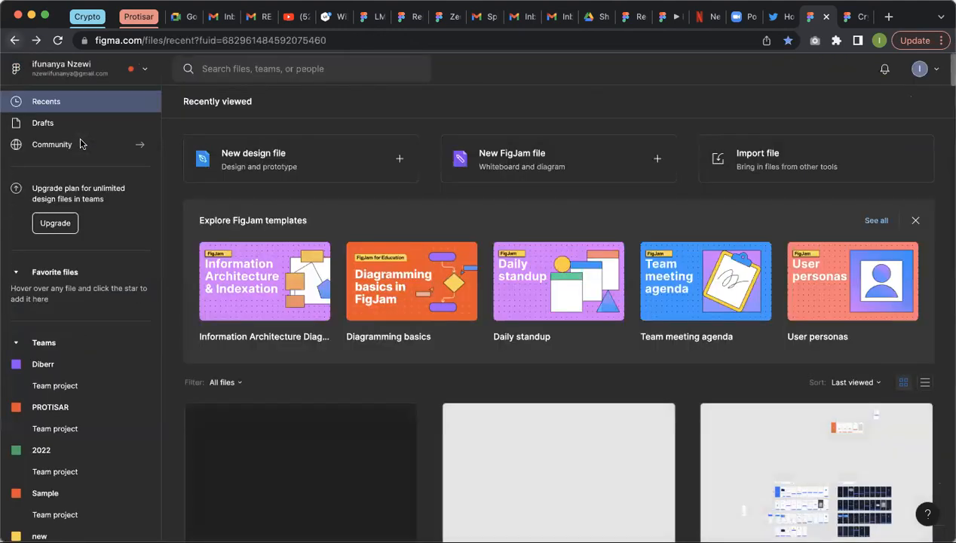
pyautogui.click(80, 143)
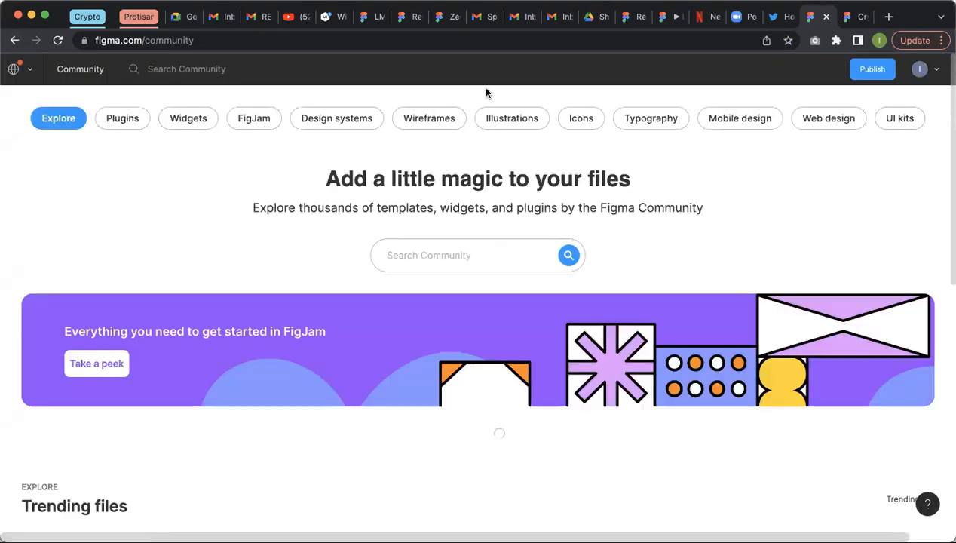
pyautogui.click(579, 116)
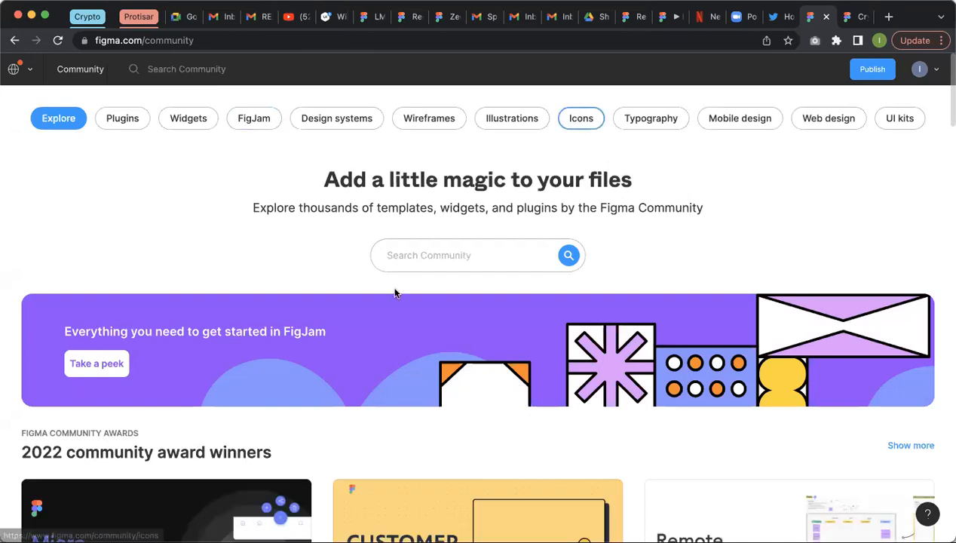
pyautogui.scroll(-5, 393, 293)
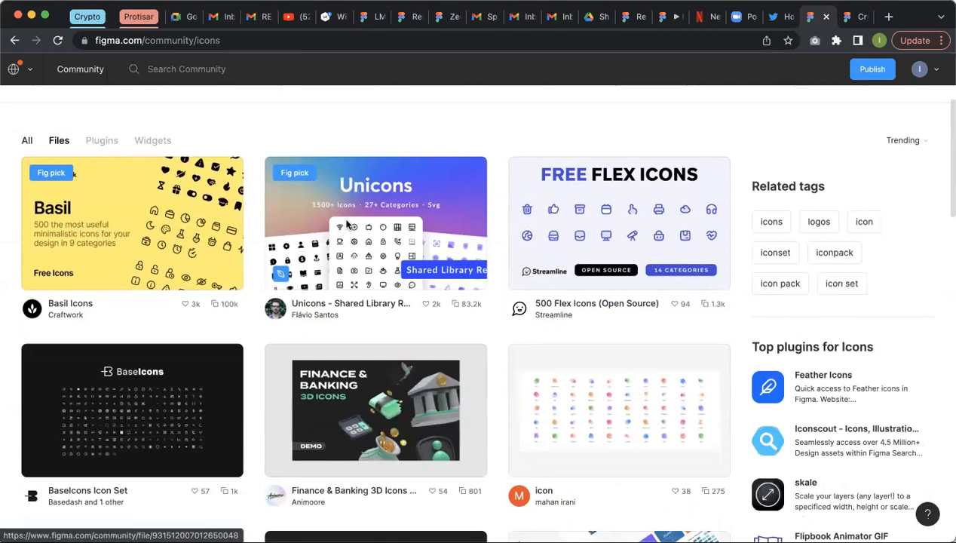
pyautogui.scroll(-1, 738, 159)
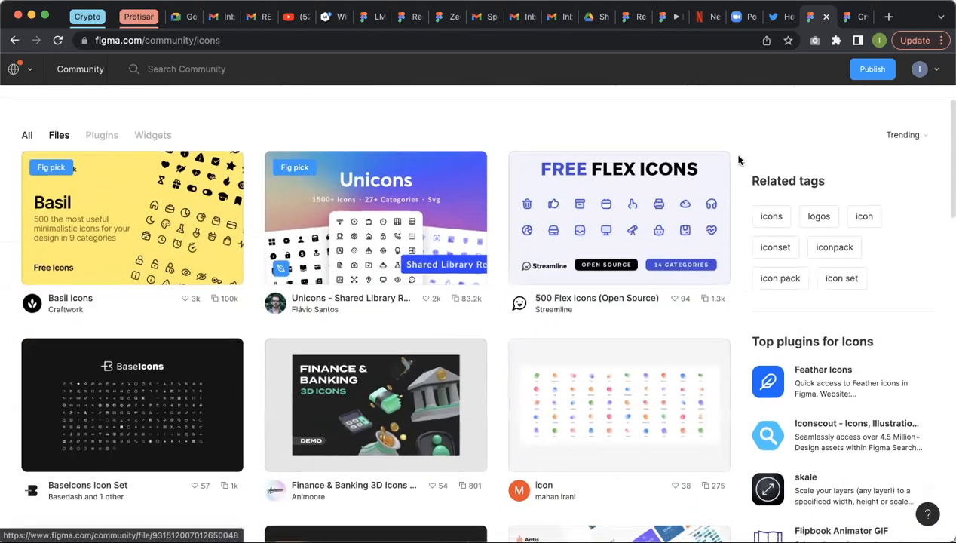
# Step: View the Unicons - Shared Library Ready file page, go back to the icon listing and browse more icon sets
pyautogui.click(738, 154)
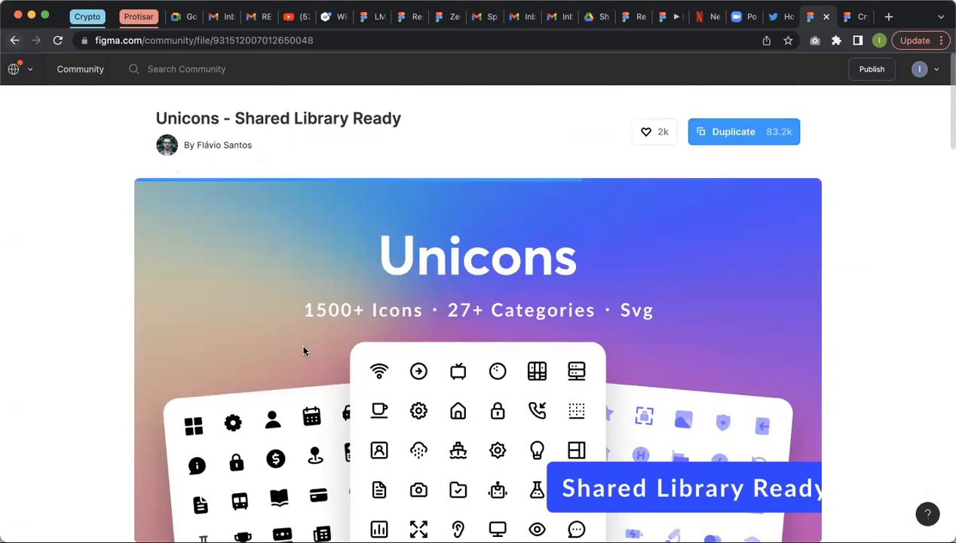
pyautogui.press('super+Left')
pyautogui.scroll(-3, 303, 350)
pyautogui.scroll(-3, 303, 350)
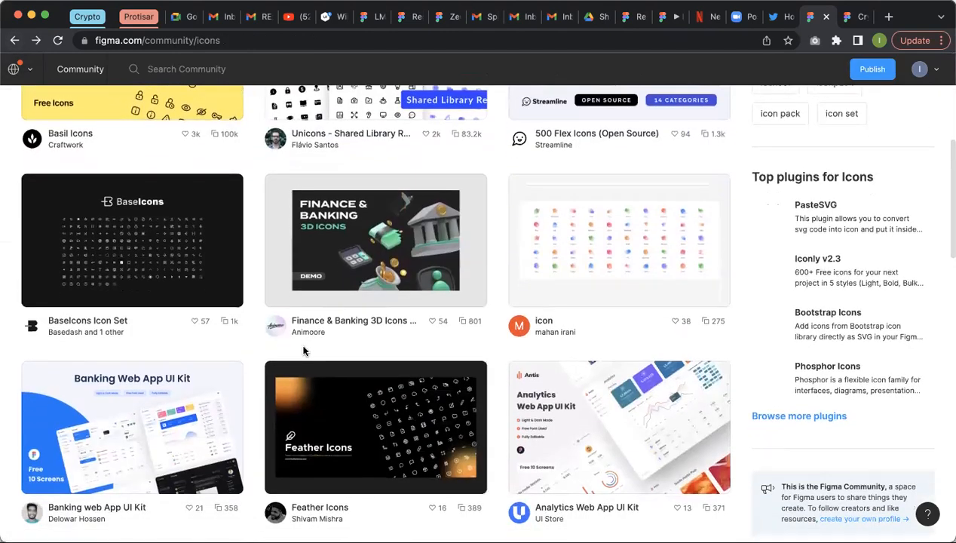
pyautogui.scroll(-2, 285, 157)
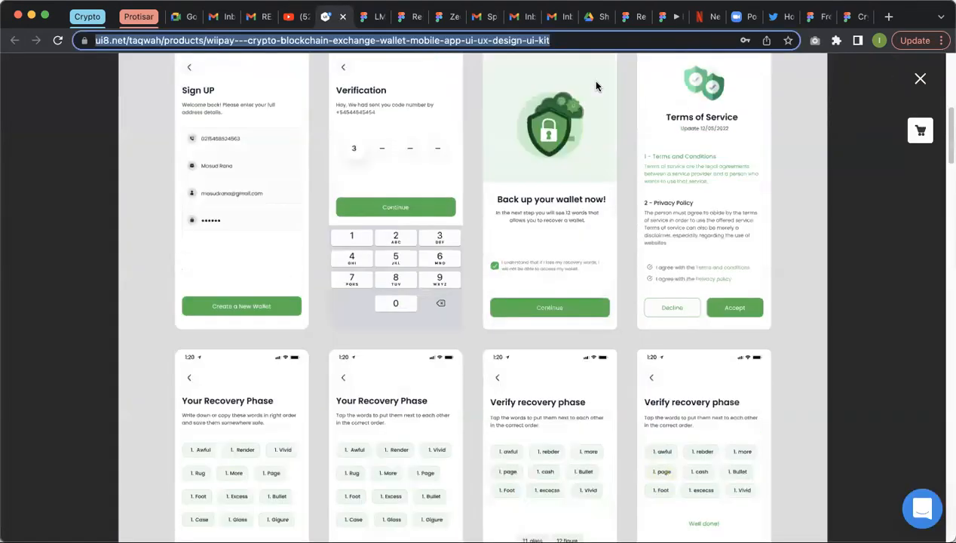
# Step: Switch to the UI8 site, search its products for ICONS and browse the icon packs
pyautogui.click(324, 143)
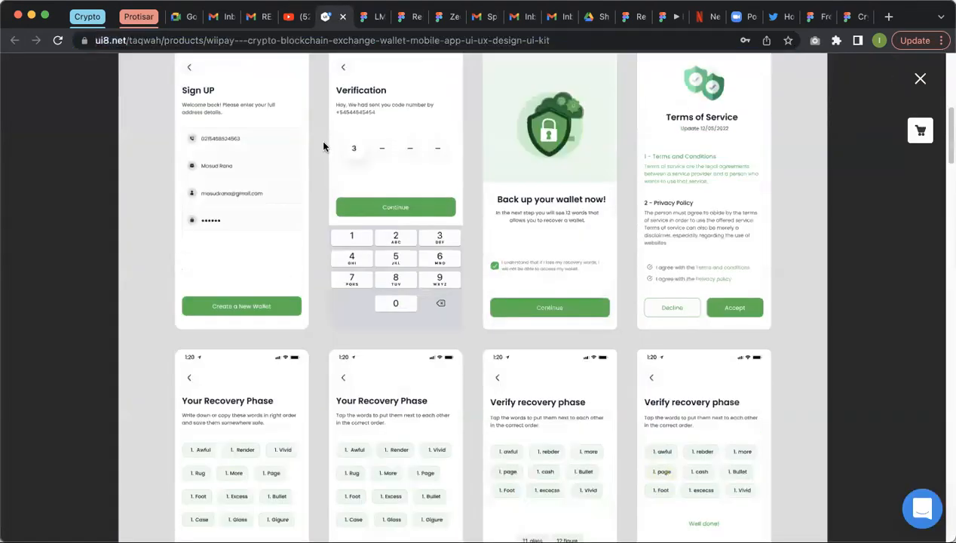
pyautogui.click(466, 87)
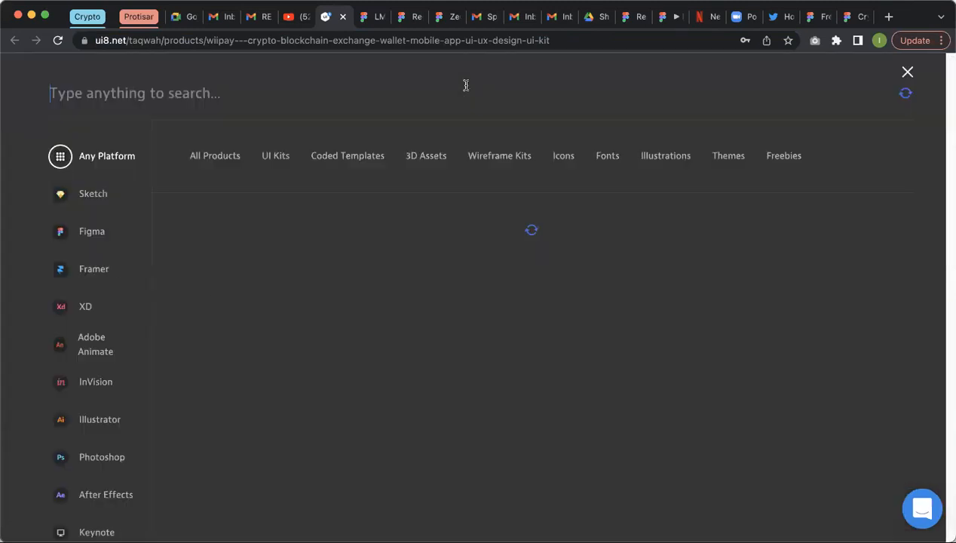
pyautogui.write('IC')
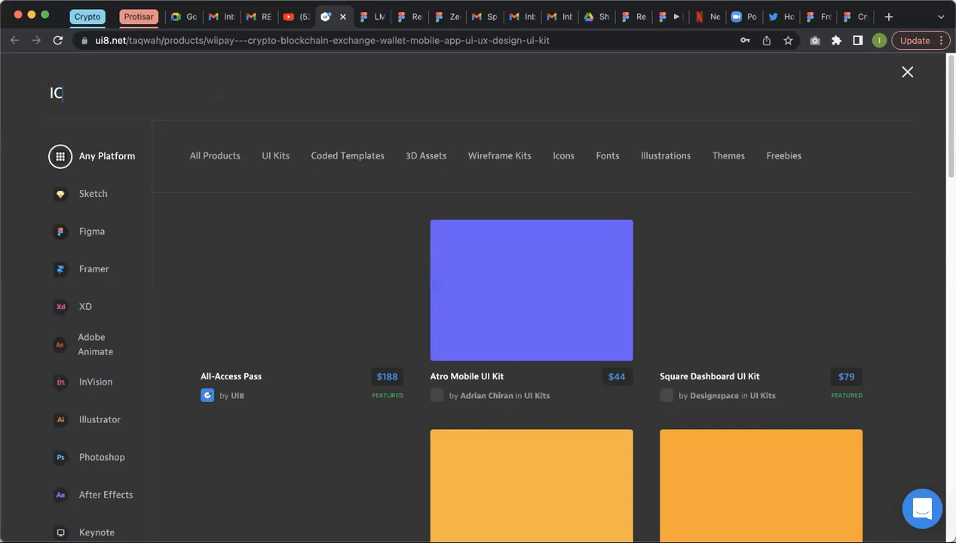
pyautogui.write('ONS')
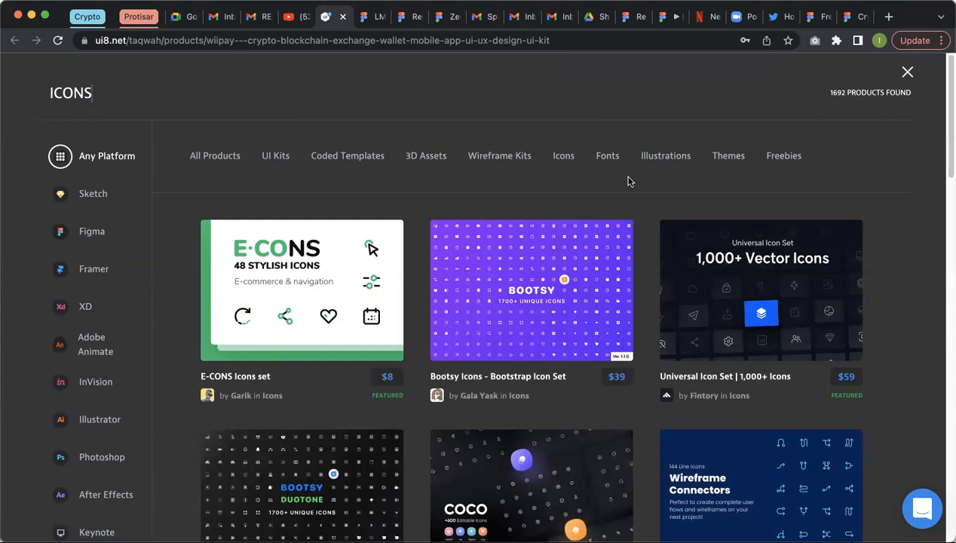
pyautogui.scroll(-5, 630, 181)
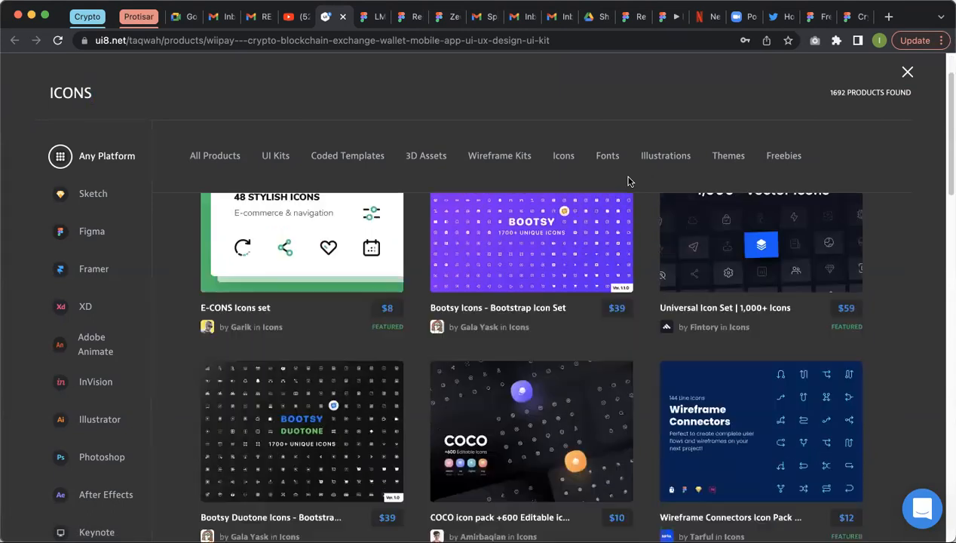
# Step: Look through more of the icon packs in the UI8 results and return to the start of the listing
pyautogui.scroll(-5, 630, 181)
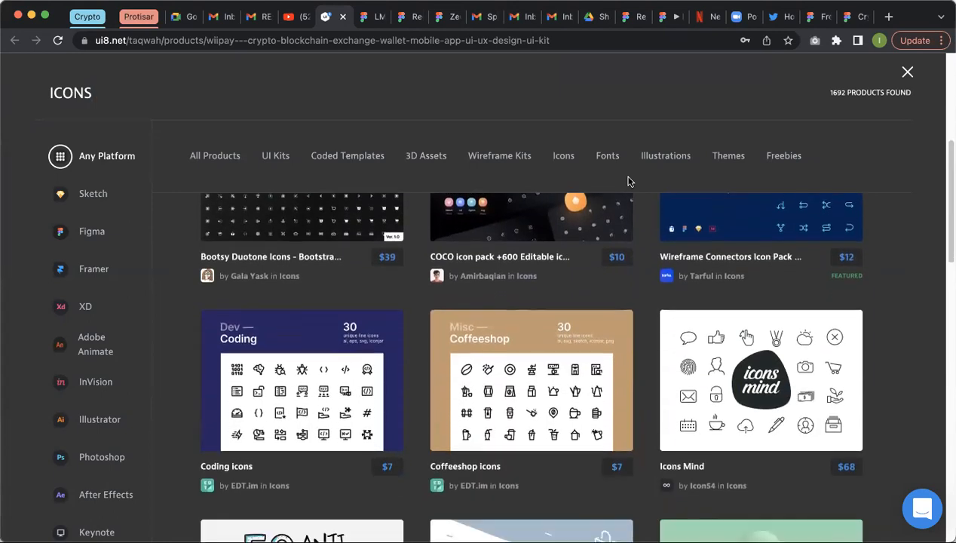
pyautogui.scroll(-10, 630, 181)
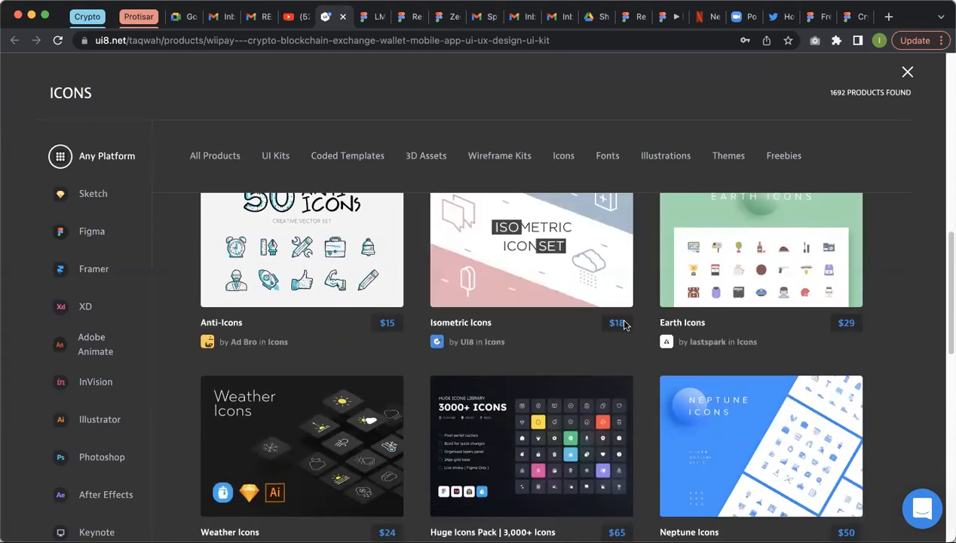
pyautogui.scroll(-6, 618, 320)
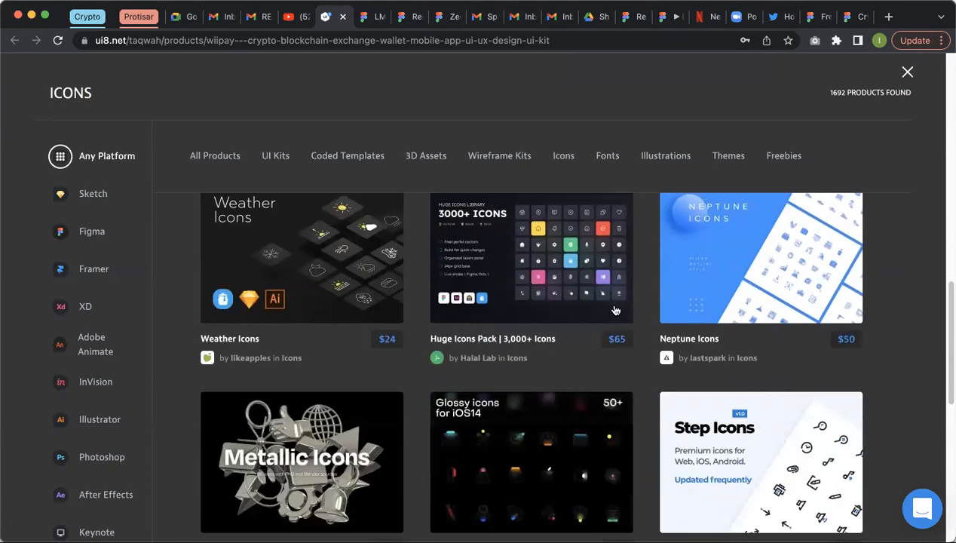
pyautogui.scroll(-9, 615, 310)
pyautogui.scroll(10, 615, 309)
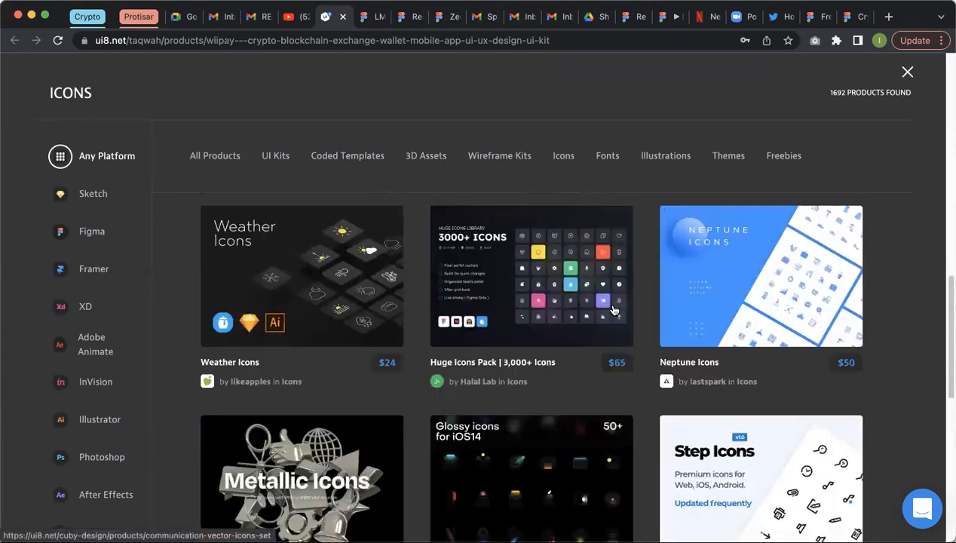
pyautogui.scroll(10, 615, 310)
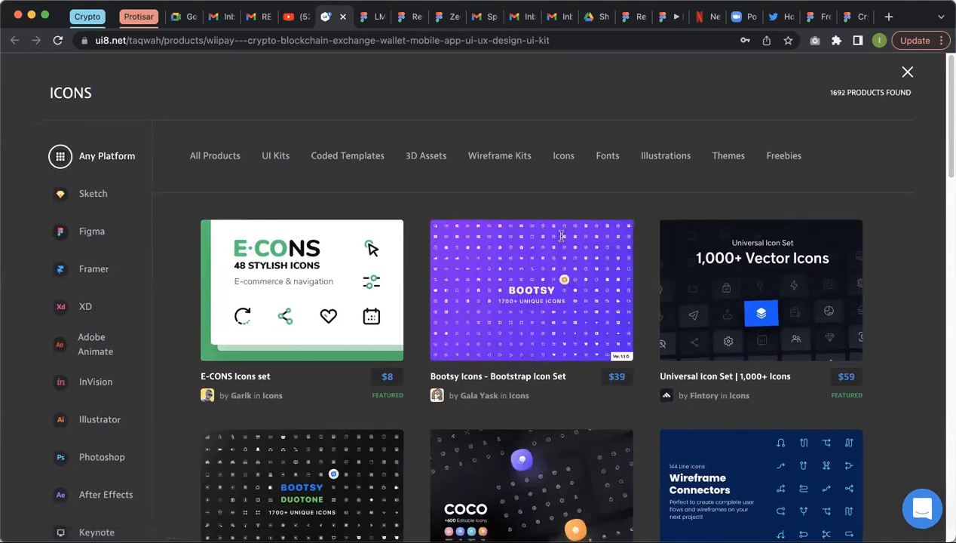
pyautogui.click(887, 18)
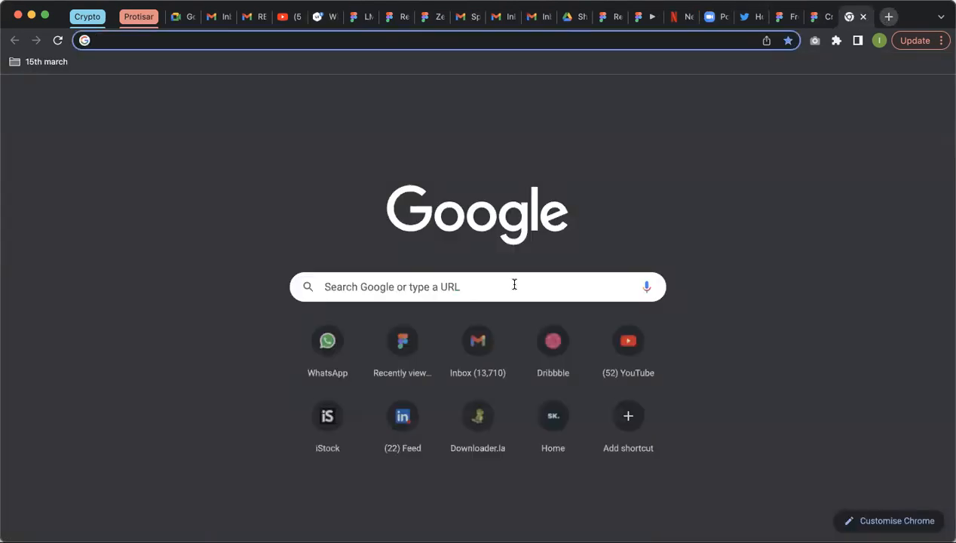
pyautogui.click(515, 284)
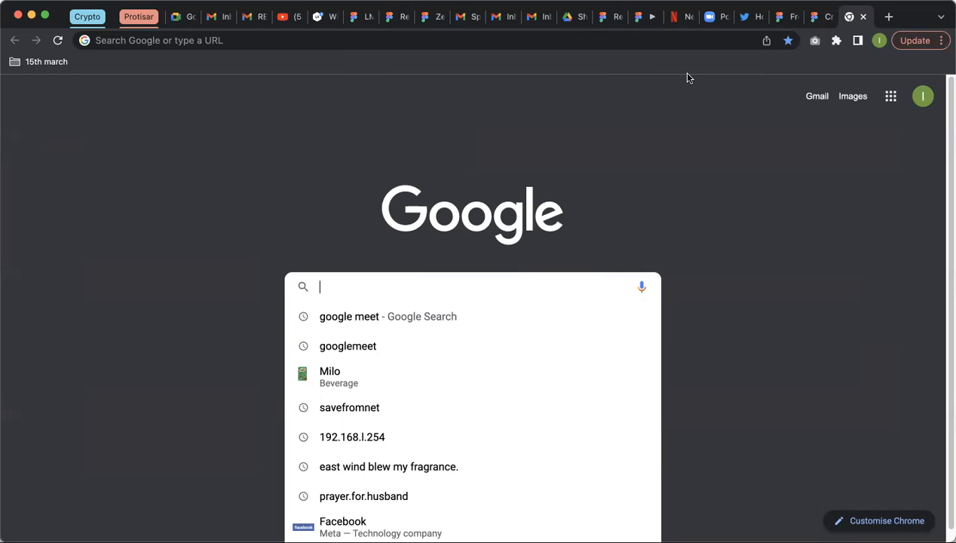
pyautogui.click(634, 230)
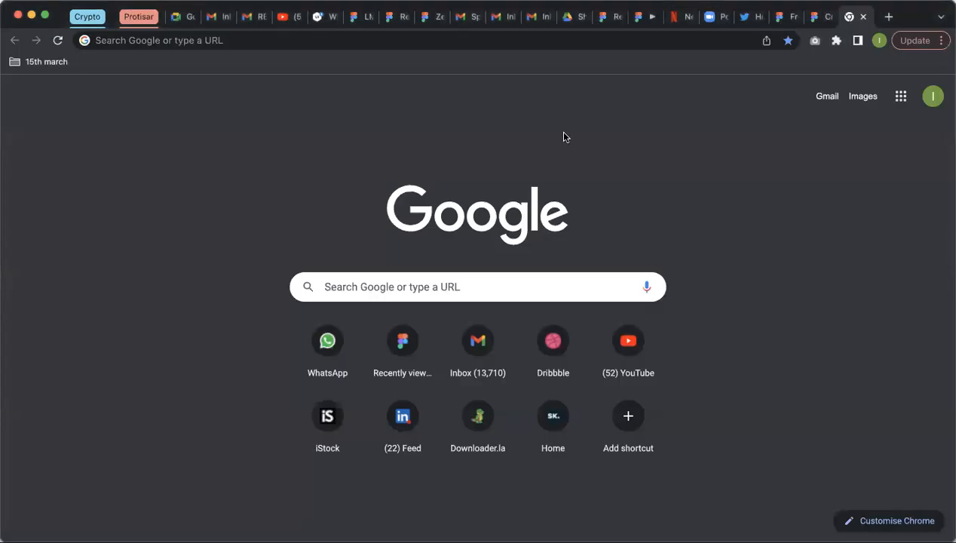
# Step: Switch to the Figma Community page, go back to the recent files and open the Untitled design file
pyautogui.click(780, 21)
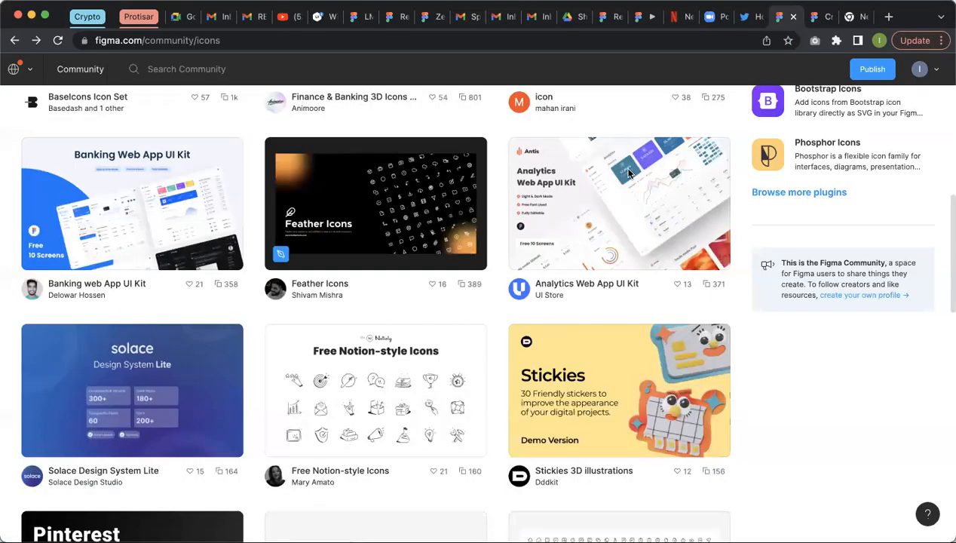
pyautogui.click(15, 41)
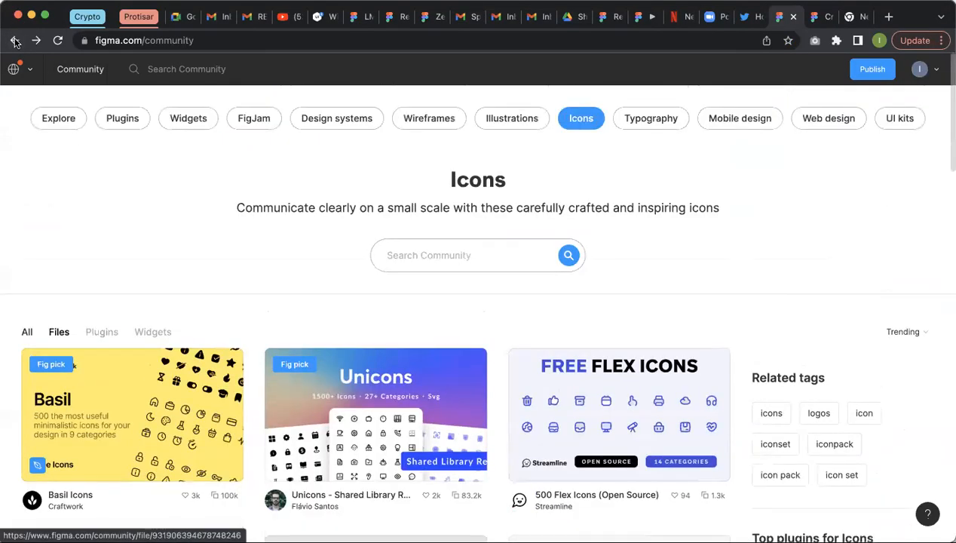
pyautogui.click(15, 41)
pyautogui.scroll(-3, 290, 290)
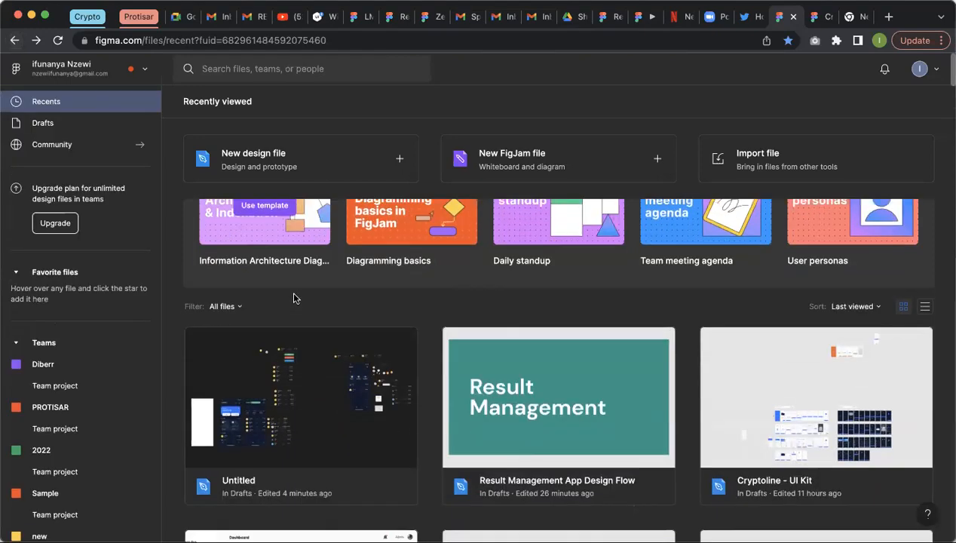
pyautogui.click(264, 336)
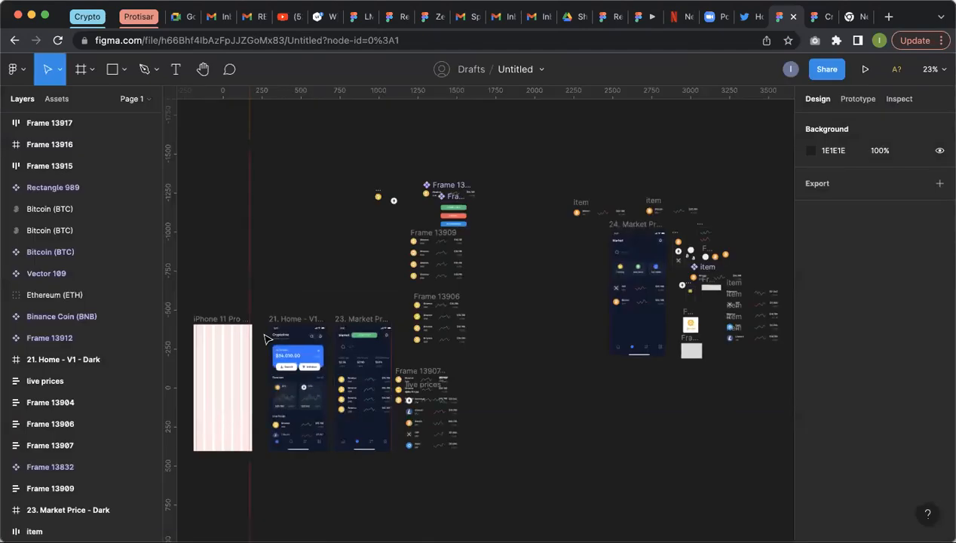
# Step: Select the icon-and-name frame in the second Binance row of Frame 13909 and look through the available plugins
pyautogui.scroll(10, 415, 253)
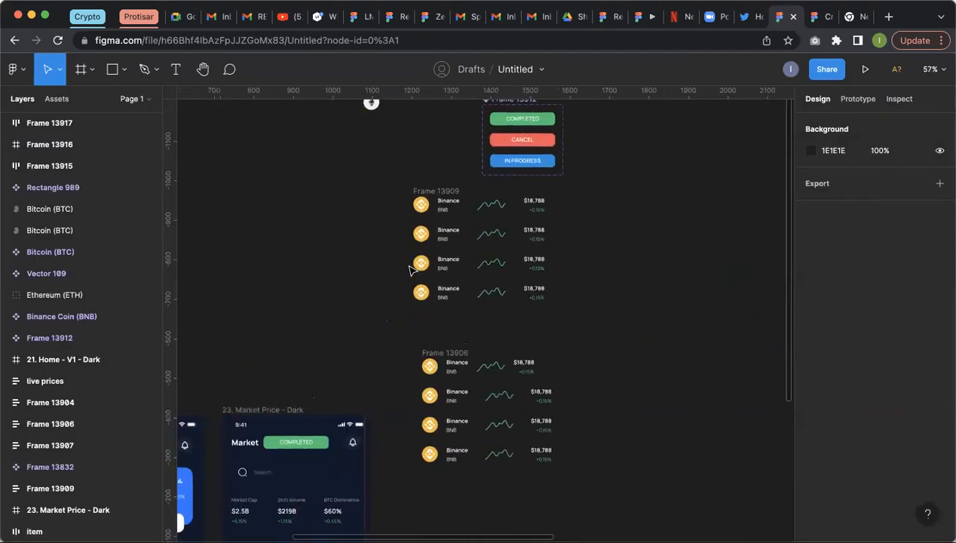
pyautogui.doubleClick(445, 192)
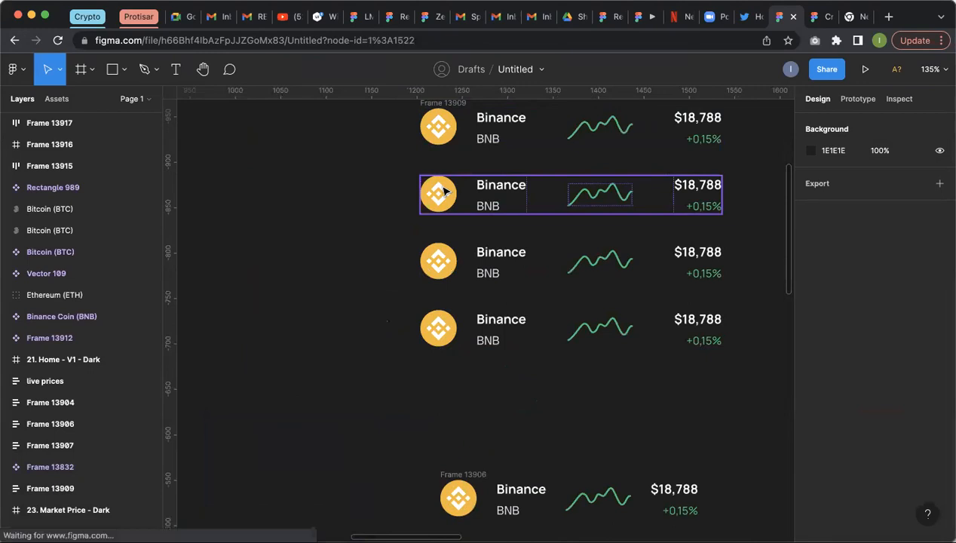
pyautogui.rightClick(311, 181)
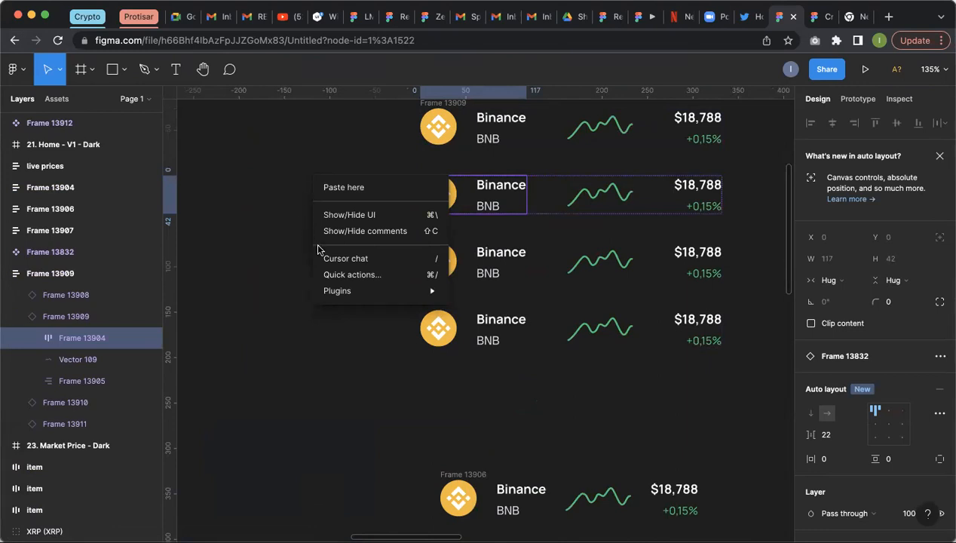
pyautogui.moveTo(352, 291)
pyautogui.moveTo(506, 276)
pyautogui.scroll(-15, 507, 276)
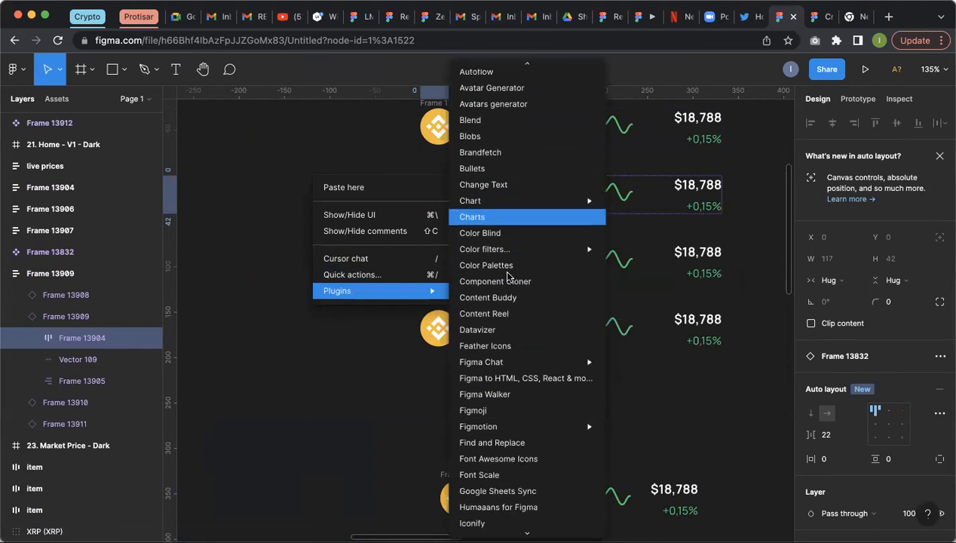
pyautogui.scroll(-1, 506, 276)
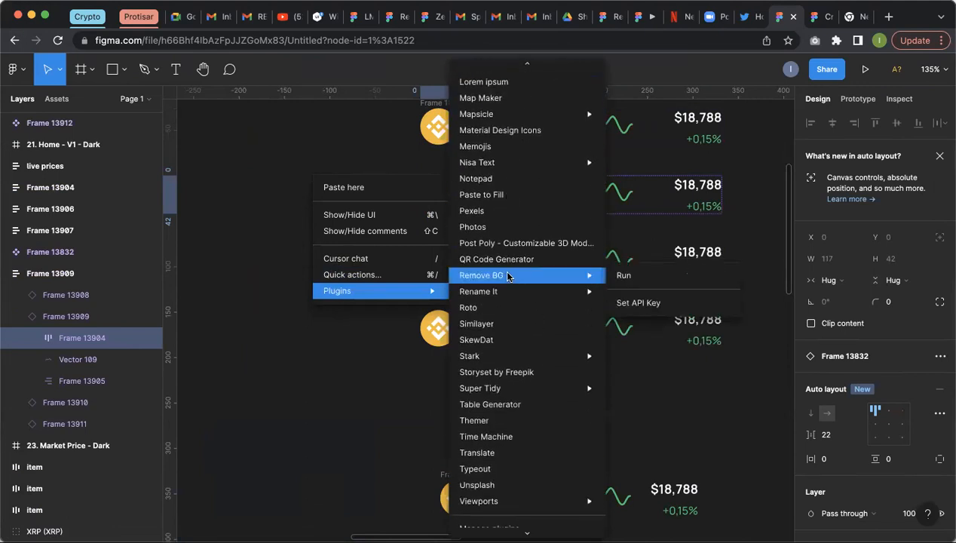
pyautogui.scroll(15, 508, 276)
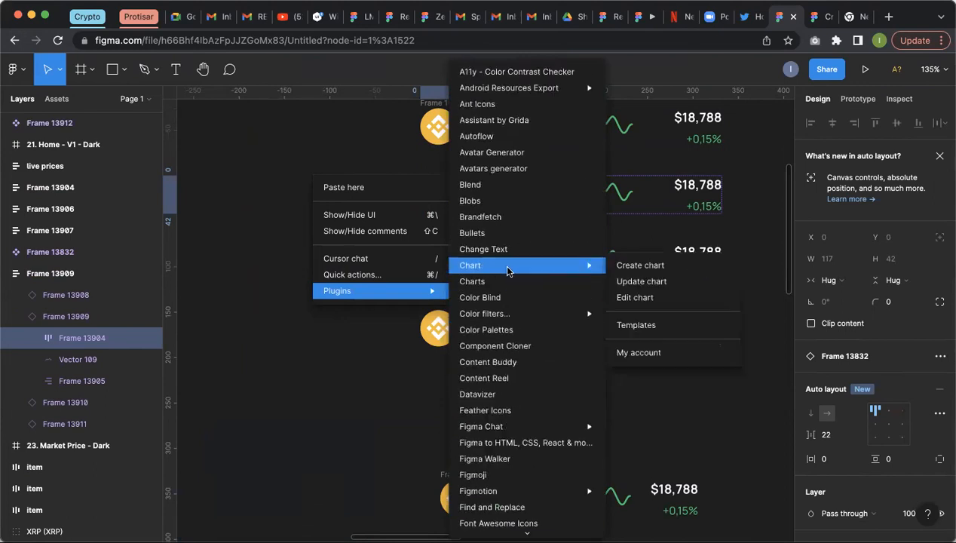
pyautogui.scroll(-4, 505, 446)
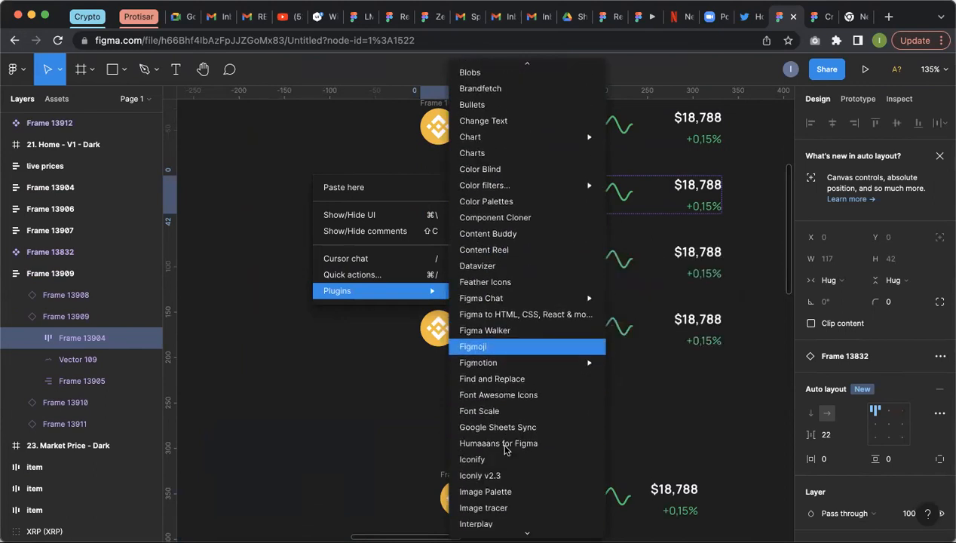
pyautogui.scroll(-3, 505, 449)
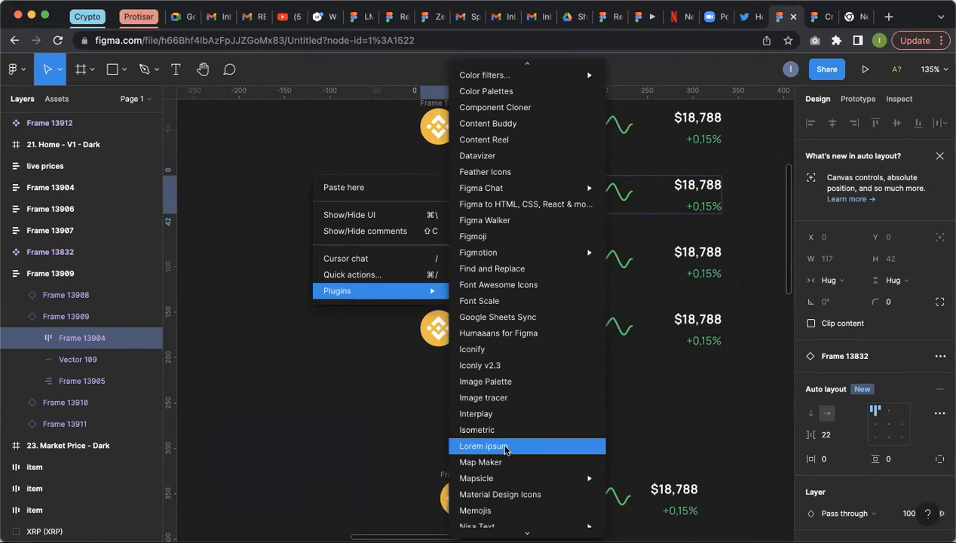
pyautogui.scroll(-5, 505, 449)
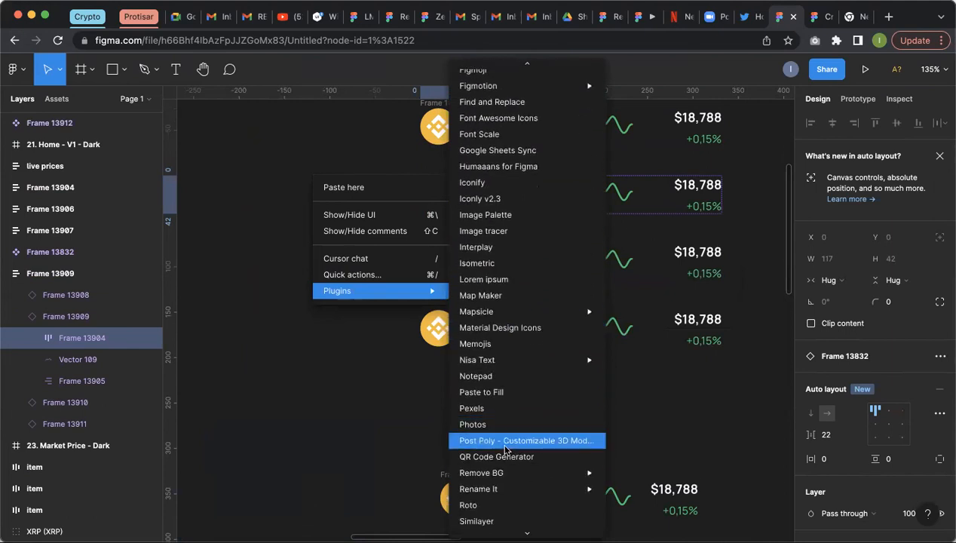
pyautogui.scroll(10, 506, 450)
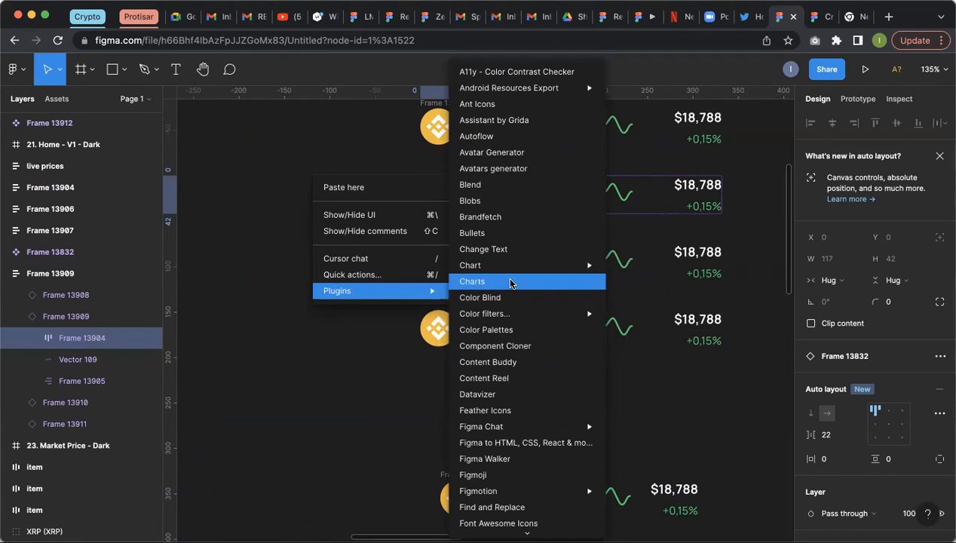
# Step: Run the Brandfetch plugin and search its brands for BINANCE
pyautogui.click(501, 218)
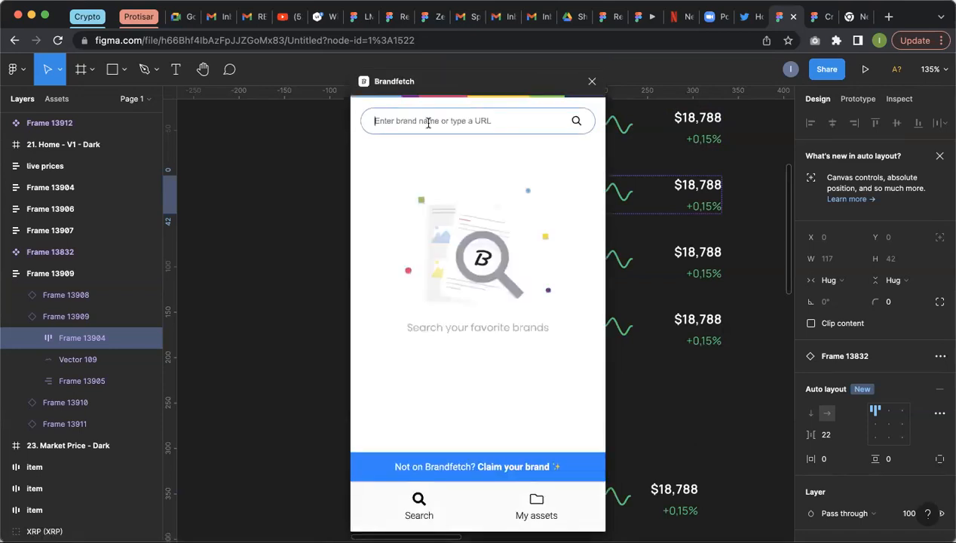
pyautogui.click(428, 122)
pyautogui.write('BINA')
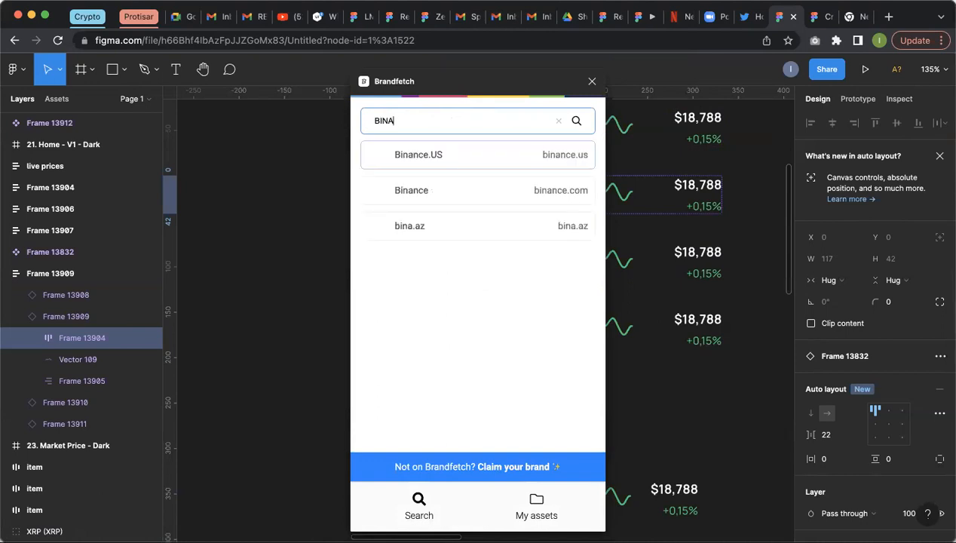
pyautogui.write('NCE')
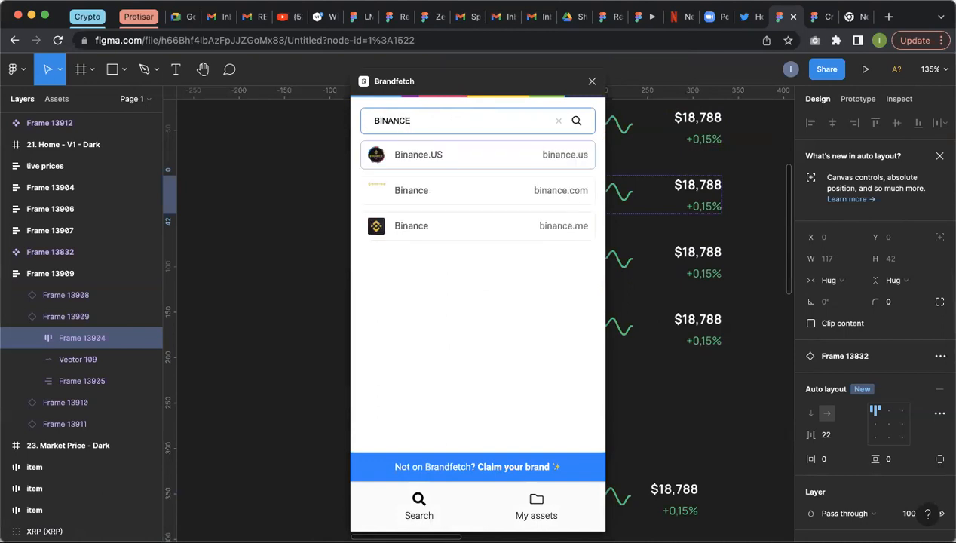
# Step: Insert the binance.me brand's icon into the selected frame of the second Binance row, then close Brandfetch
pyautogui.click(412, 227)
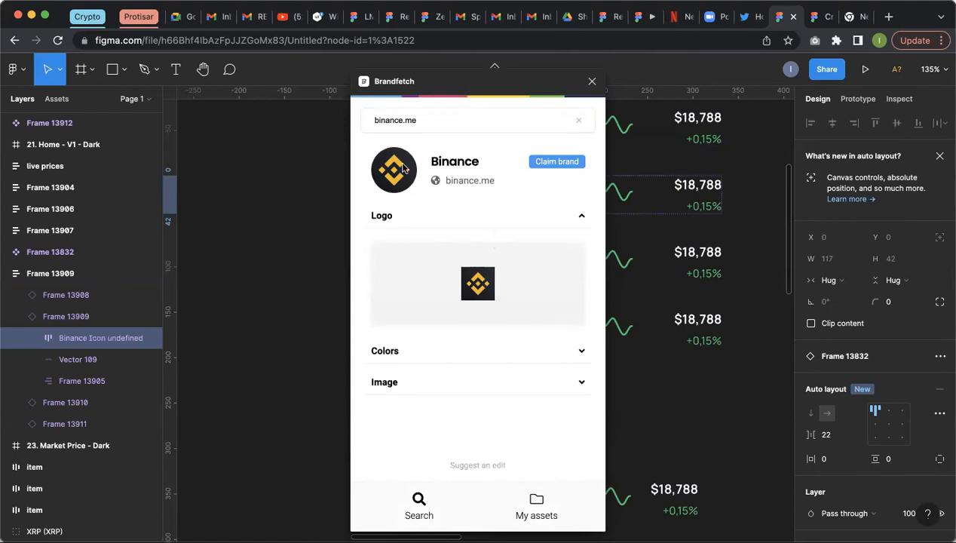
pyautogui.rightClick(420, 74)
pyautogui.click(371, 170)
pyautogui.rightClick(411, 81)
pyautogui.click(389, 85)
pyautogui.moveTo(522, 82); pyautogui.dragTo(475, 81)
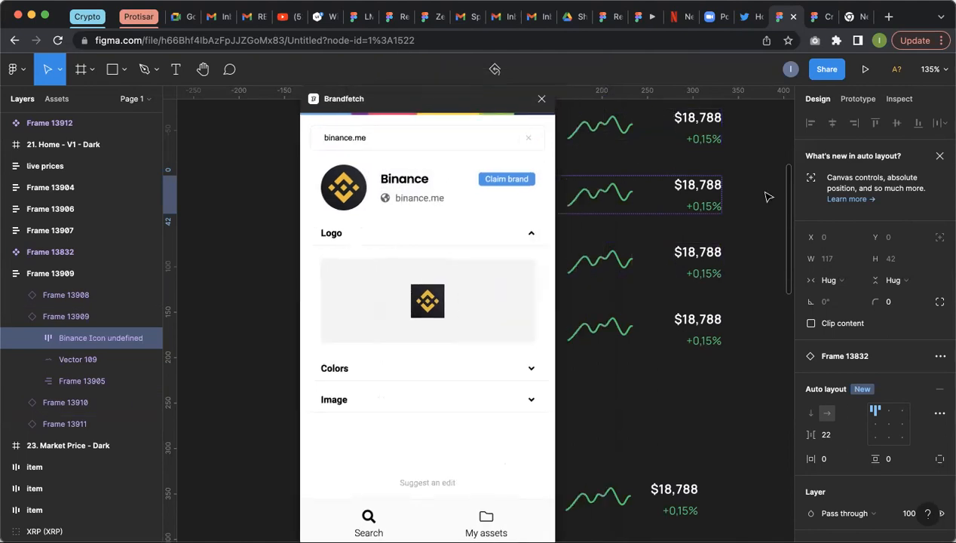
pyautogui.moveTo(768, 197); pyautogui.dragTo(789, 196)
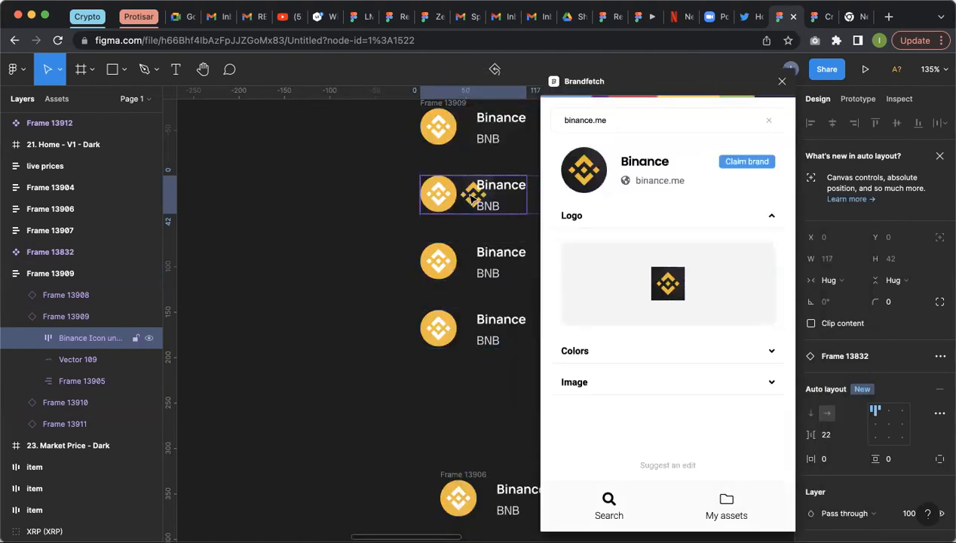
pyautogui.click(782, 80)
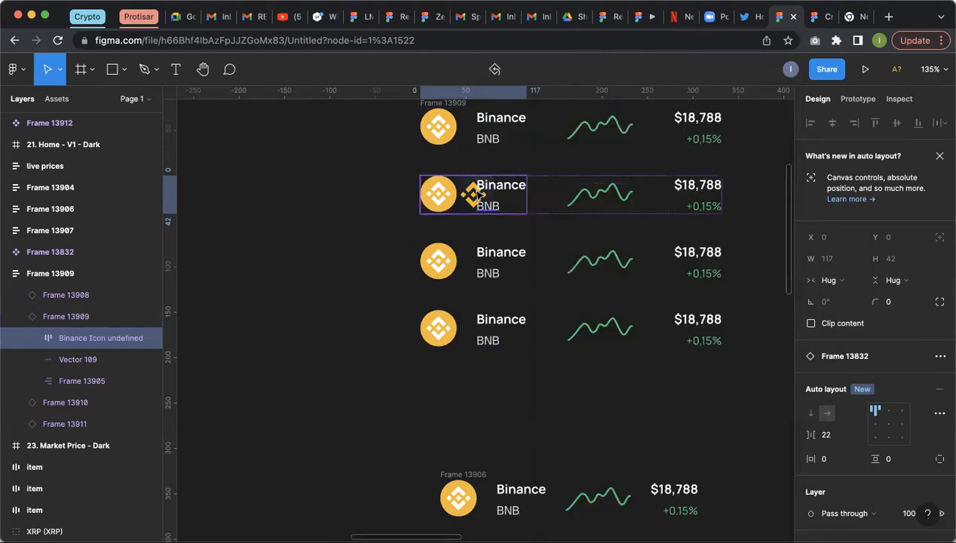
# Step: Move the Binance row with the inserted icon out of the Frame 13909 list onto the empty canvas to its left
pyautogui.scroll(5, 477, 195)
pyautogui.scroll(-2, 513, 193)
pyautogui.moveTo(639, 176); pyautogui.dragTo(417, 238)
pyautogui.scroll(-5, 429, 235)
pyautogui.scroll(2, 446, 198)
pyautogui.moveTo(479, 199); pyautogui.dragTo(371, 259)
pyautogui.doubleClick(567, 272)
pyautogui.click(466, 266)
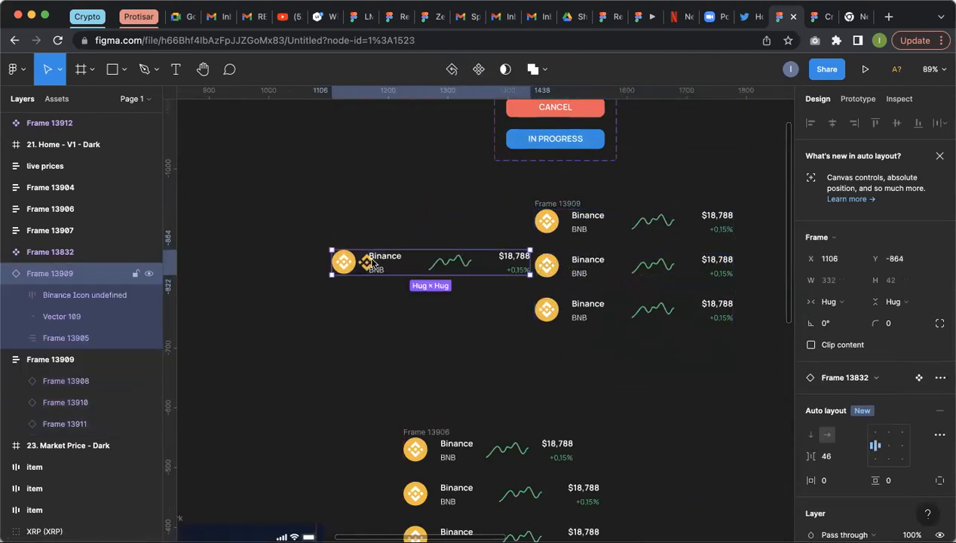
pyautogui.rightClick(371, 259)
pyautogui.click(326, 267)
pyautogui.keyDown('ctrl'); pyautogui.scroll(5, 326, 267); pyautogui.keyUp('ctrl')
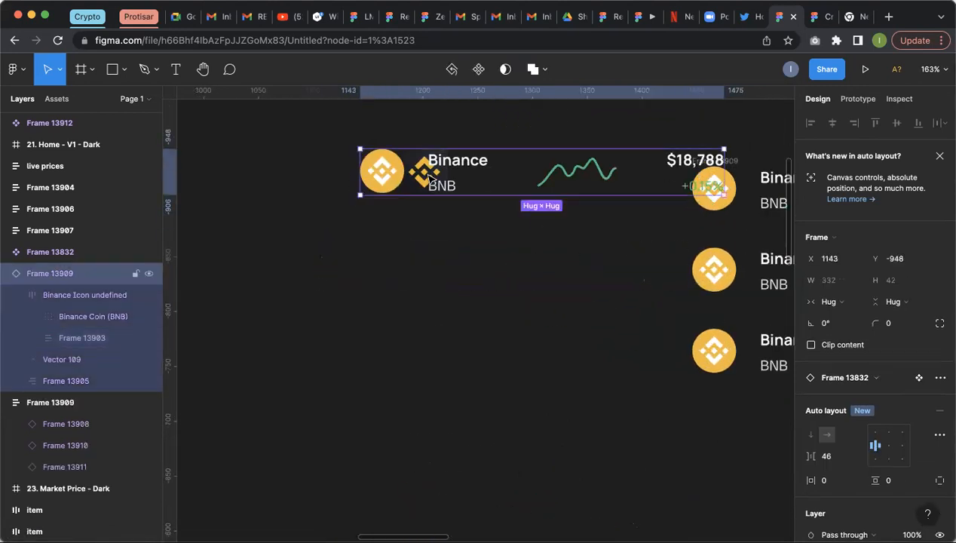
pyautogui.doubleClick(428, 176)
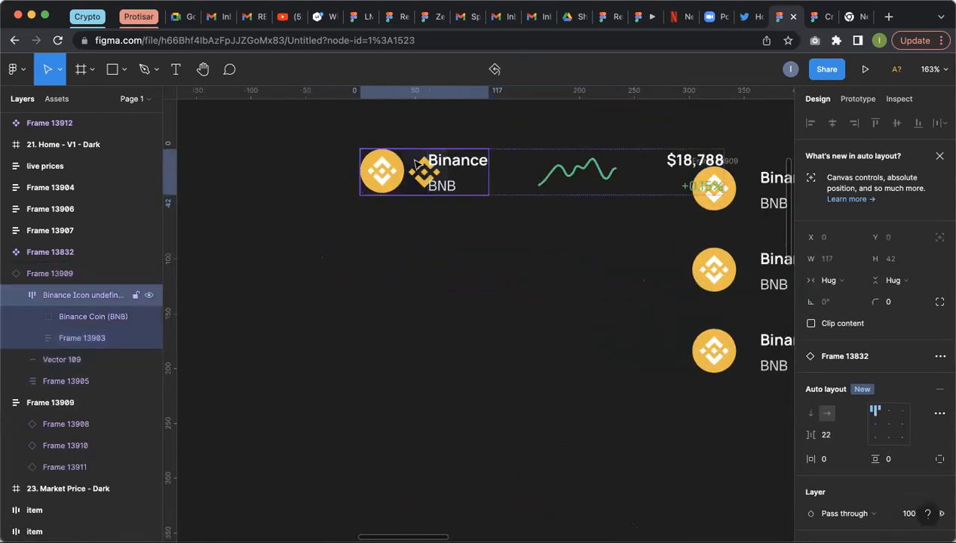
pyautogui.rightClick(415, 163)
pyautogui.click(380, 167)
pyautogui.rightClick(382, 167)
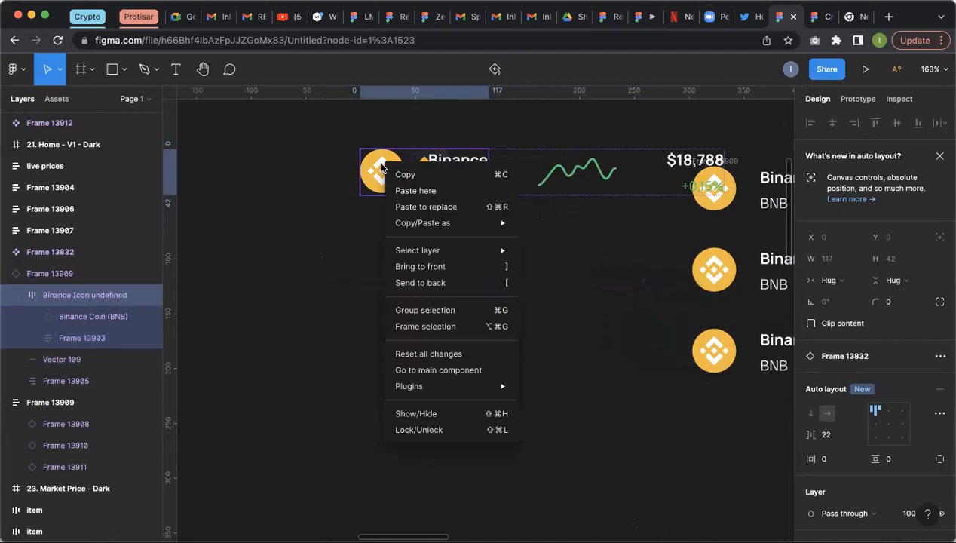
pyautogui.click(303, 302)
# Step: Detach the Binance row with the inserted icon from its Frame 13832 component
pyautogui.scroll(-8, 303, 303)
pyautogui.click(490, 286)
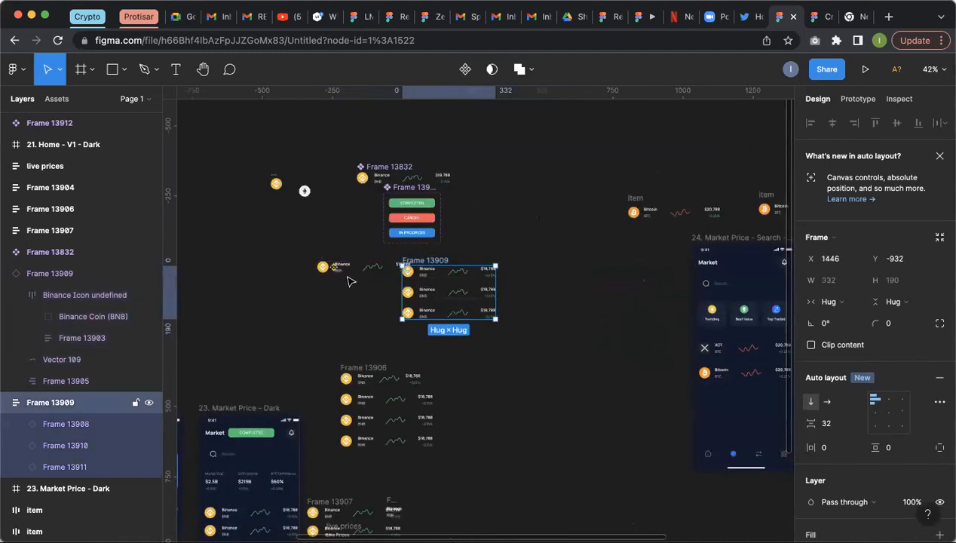
pyautogui.scroll(6, 349, 282)
pyautogui.click(413, 254)
pyautogui.rightClick(419, 253)
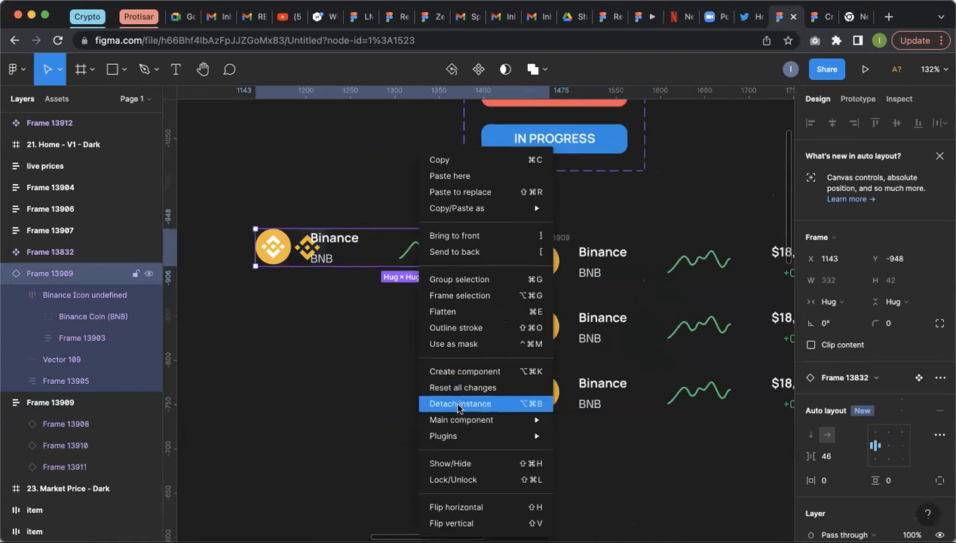
pyautogui.click(439, 403)
# Step: Move the name frame, the original coin icon and the inserted Brandfetch icon out of the detached row onto the canvas below it
pyautogui.doubleClick(340, 238)
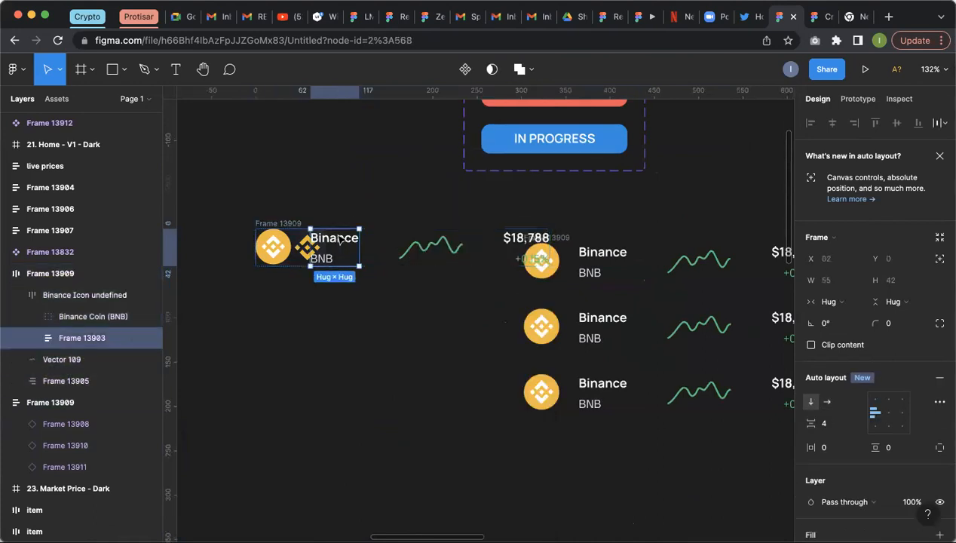
pyautogui.moveTo(349, 221); pyautogui.dragTo(300, 337)
pyautogui.moveTo(273, 252); pyautogui.dragTo(388, 368)
pyautogui.click(276, 254)
pyautogui.moveTo(276, 254); pyautogui.dragTo(332, 436)
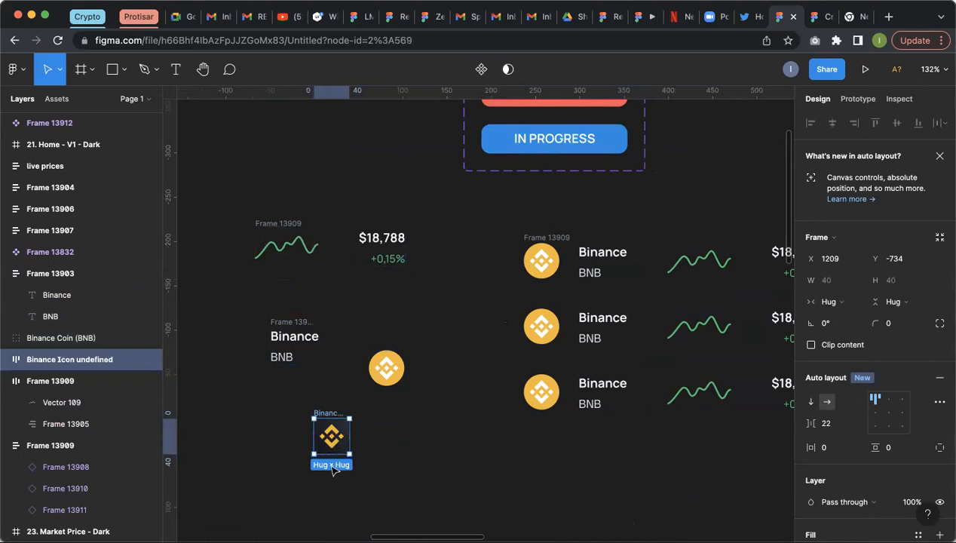
pyautogui.scroll(5, 332, 436)
pyautogui.scroll(3, 331, 471)
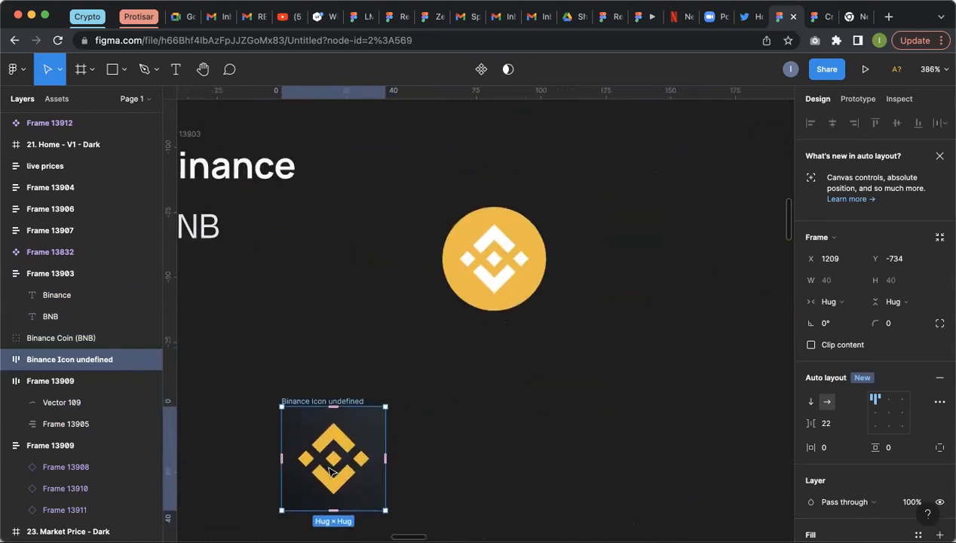
pyautogui.scroll(-1, 420, 377)
pyautogui.click(419, 377)
pyautogui.click(334, 397)
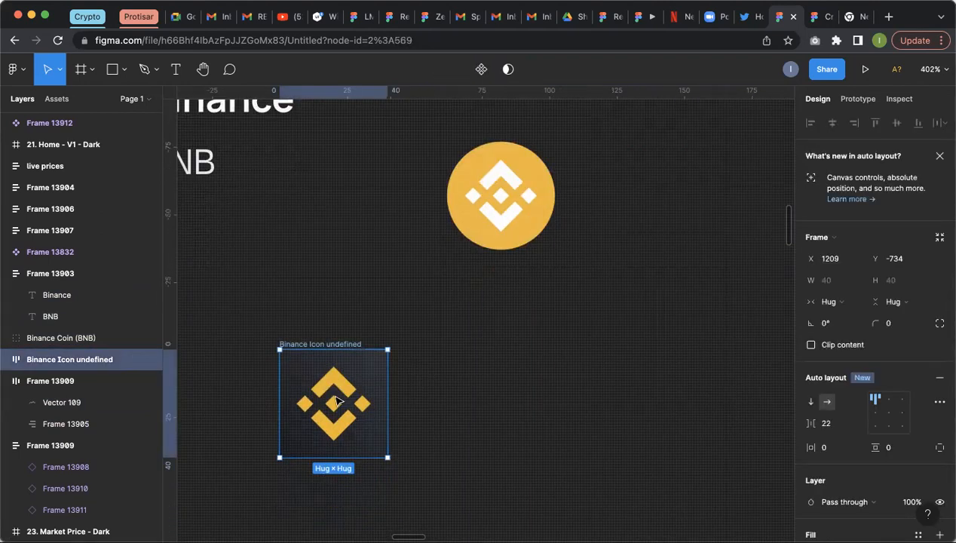
pyautogui.scroll(-10, 268, 324)
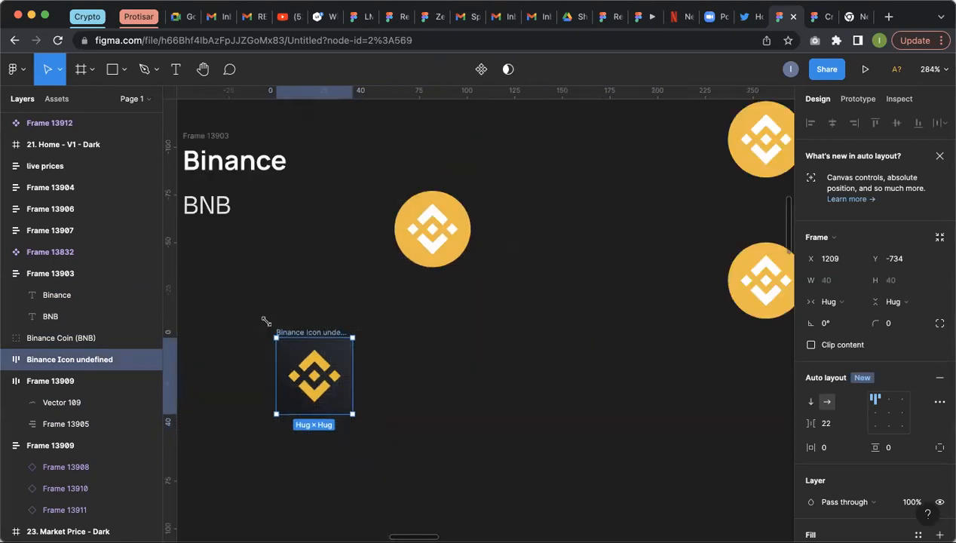
# Step: Run the Brandfetch plugin again, search its brands for BINANCE, and close it without inserting anything
pyautogui.rightClick(381, 190)
pyautogui.moveTo(482, 302)
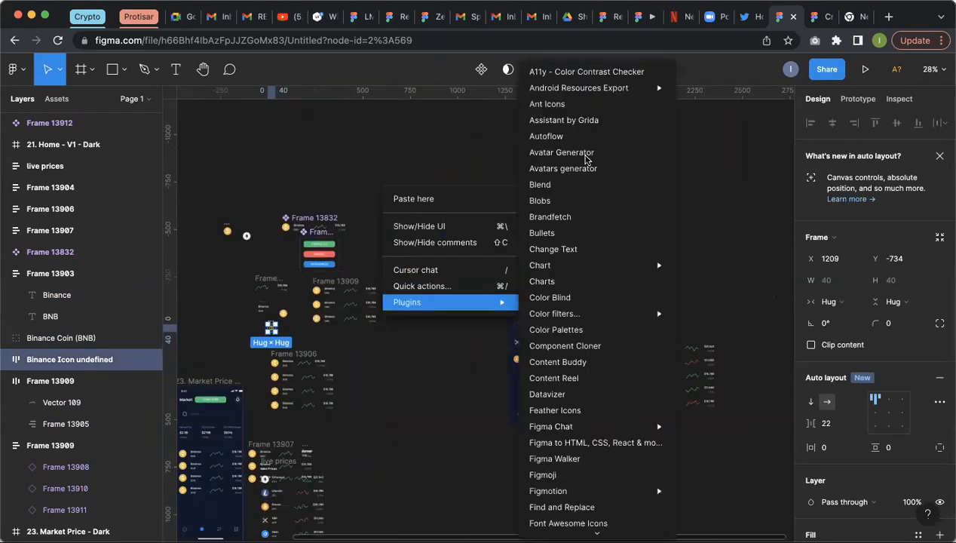
pyautogui.click(567, 217)
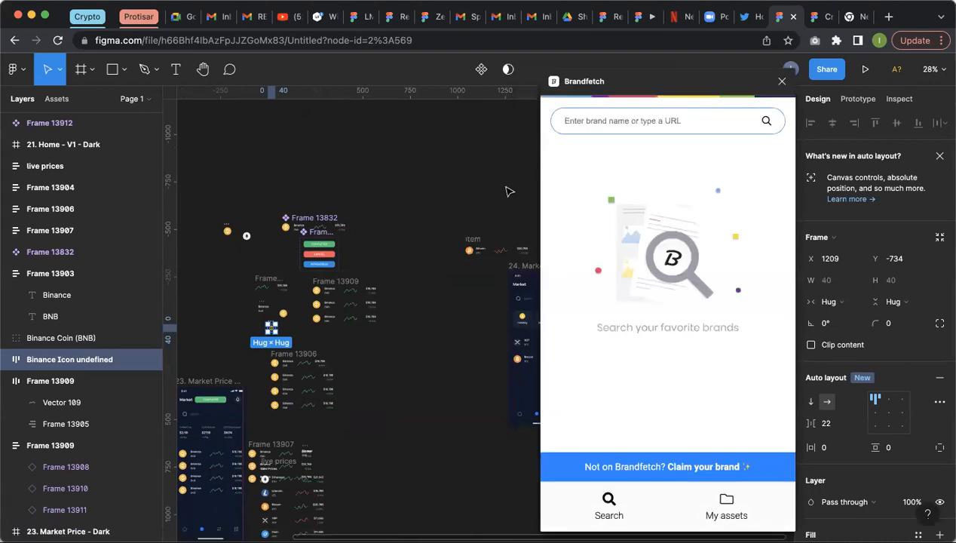
pyautogui.write('BIANCE')
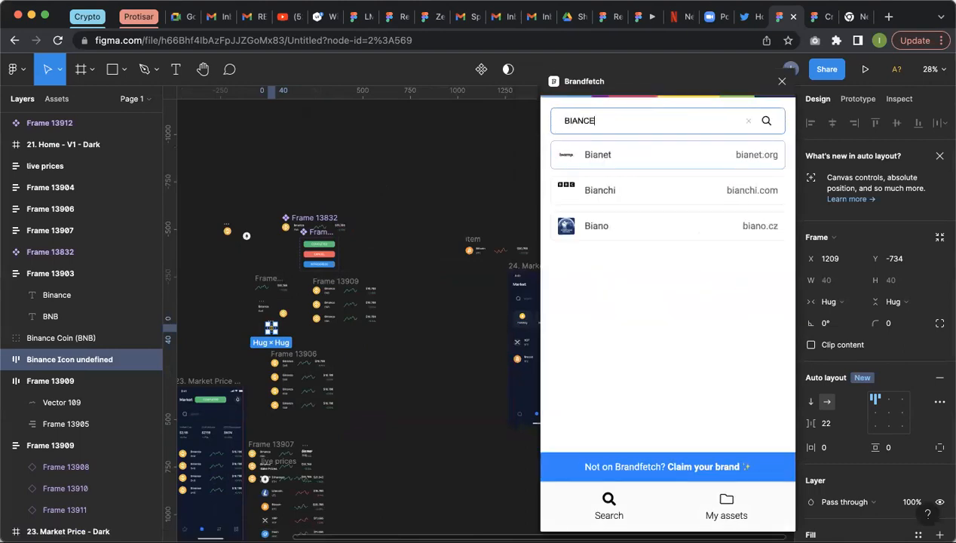
pyautogui.press('BackSpace')
pyautogui.press('BackSpace')
pyautogui.press('BackSpace')
pyautogui.press('BackSpace')
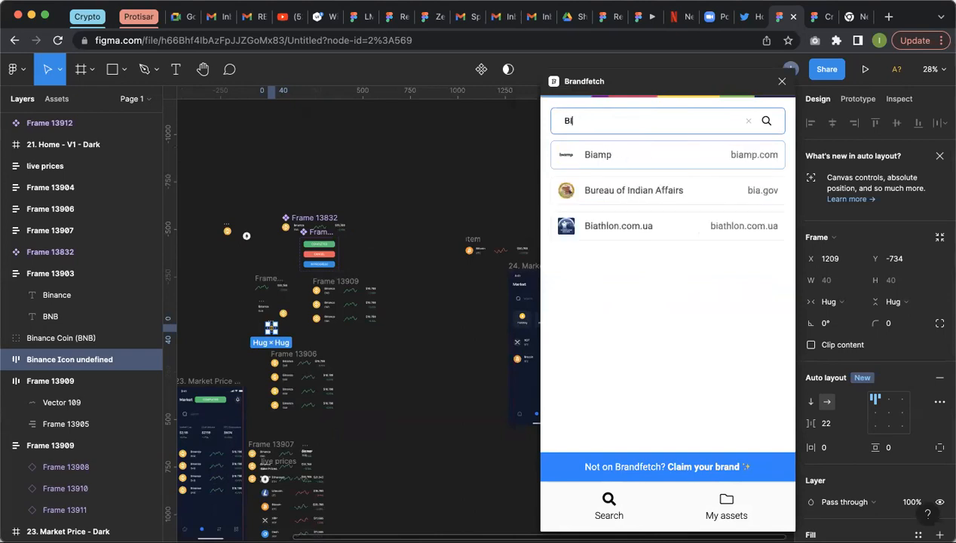
pyautogui.write('NANCE')
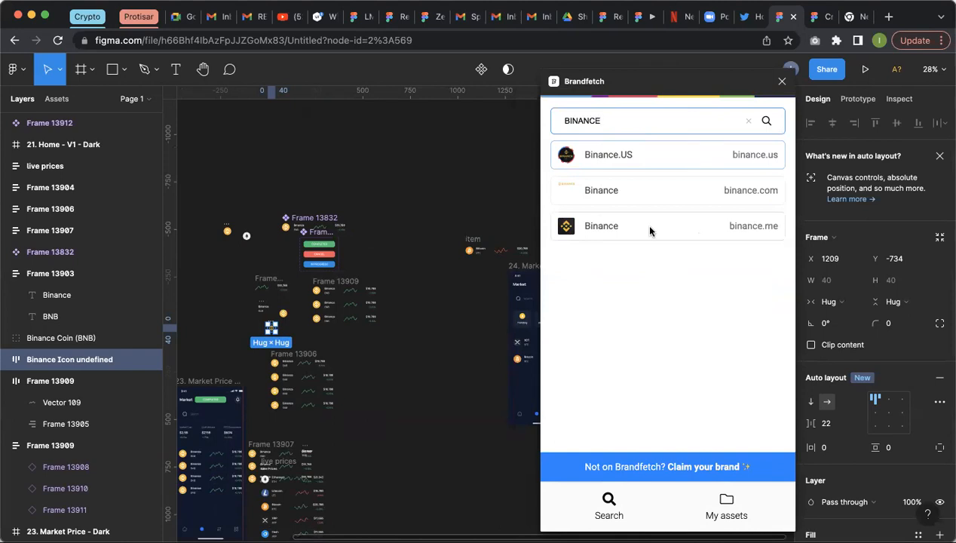
pyautogui.click(781, 83)
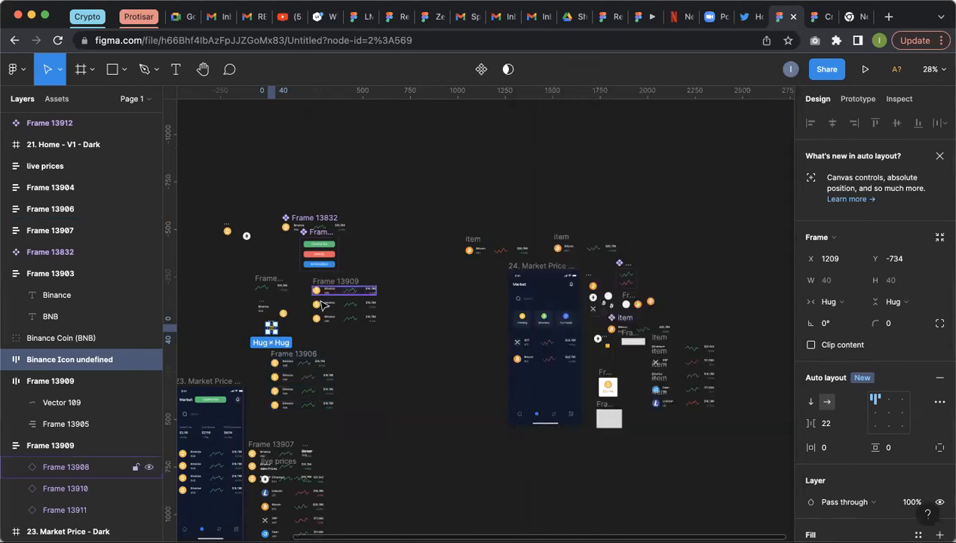
pyautogui.scroll(10, 323, 305)
pyautogui.scroll(-3, 323, 311)
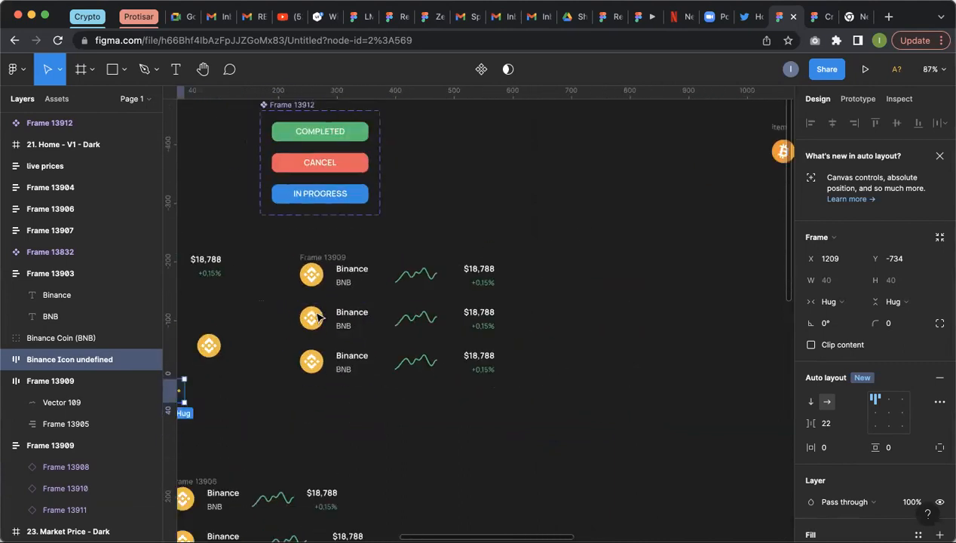
pyautogui.hscroll(-7, 320, 317)
pyautogui.scroll(-4, 324, 321)
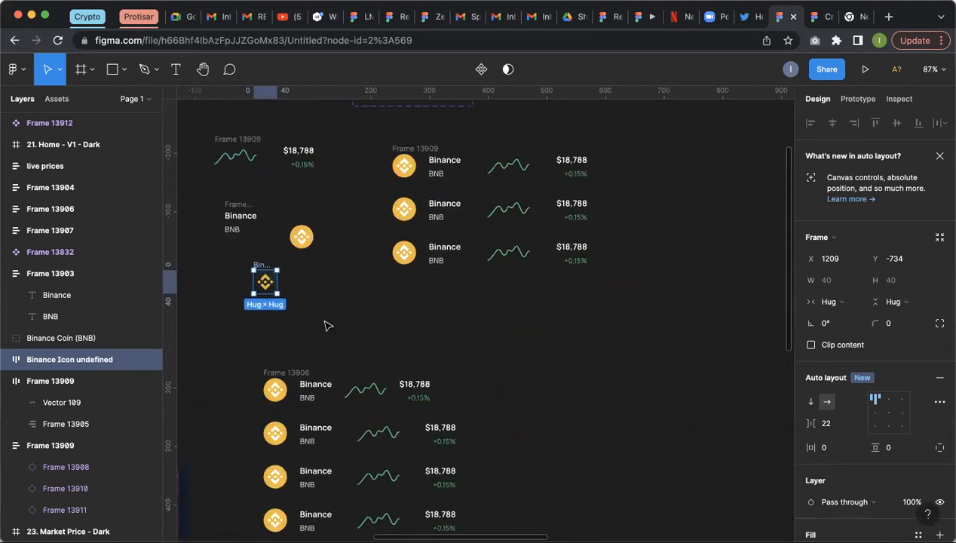
# Step: Search Google for BINANCE SVG LOGO in a new browser tab and show the image results without the svg file filter
pyautogui.click(886, 16)
pyautogui.write('B')
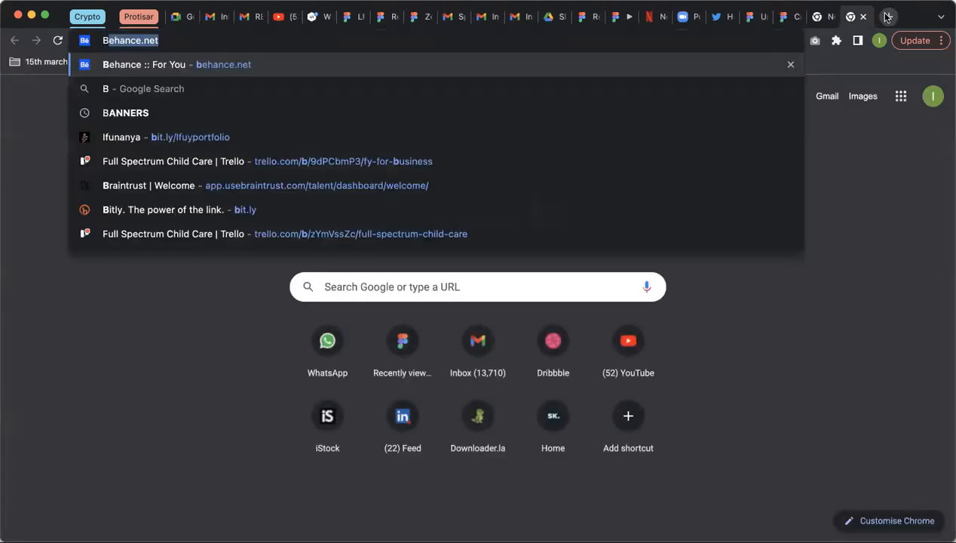
pyautogui.write('iNANCE')
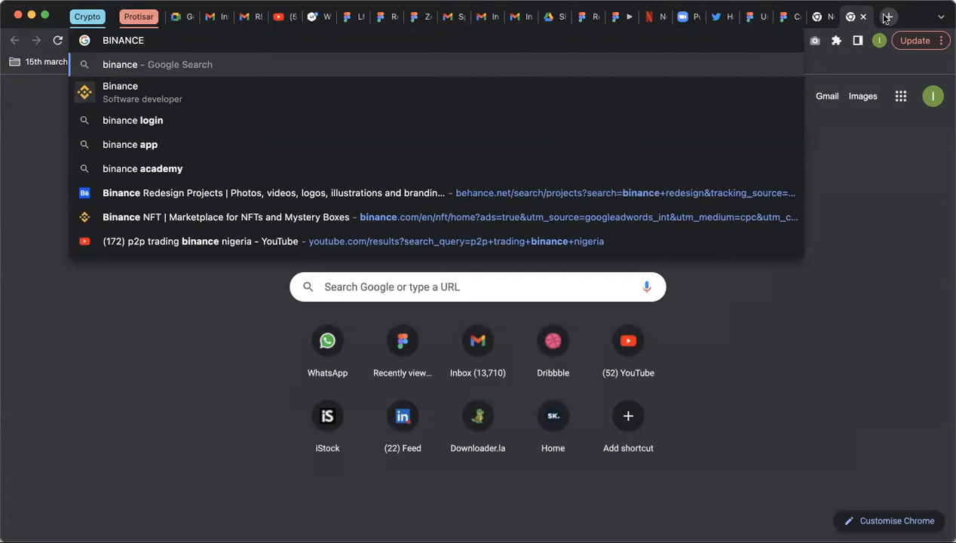
pyautogui.write(' SVG LOGO')
pyautogui.press('Return')
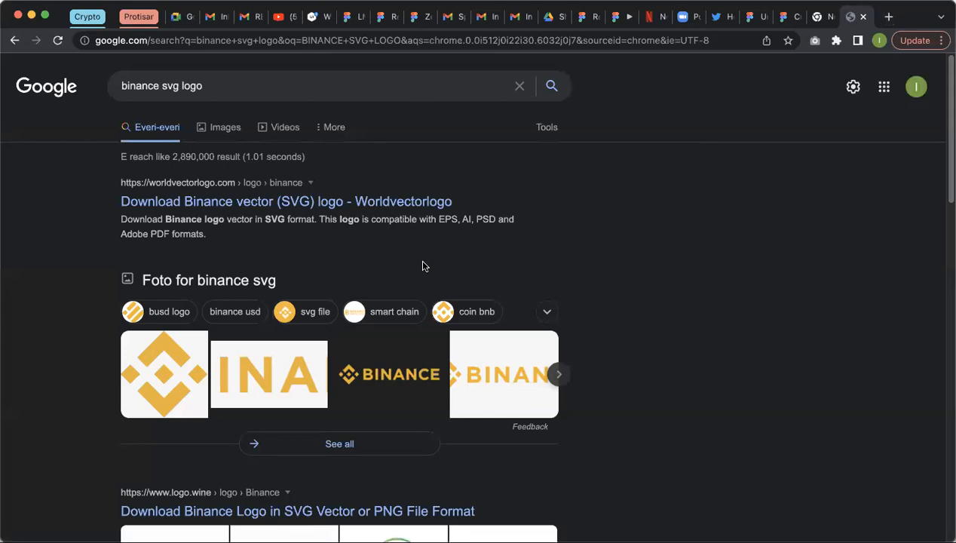
pyautogui.click(311, 311)
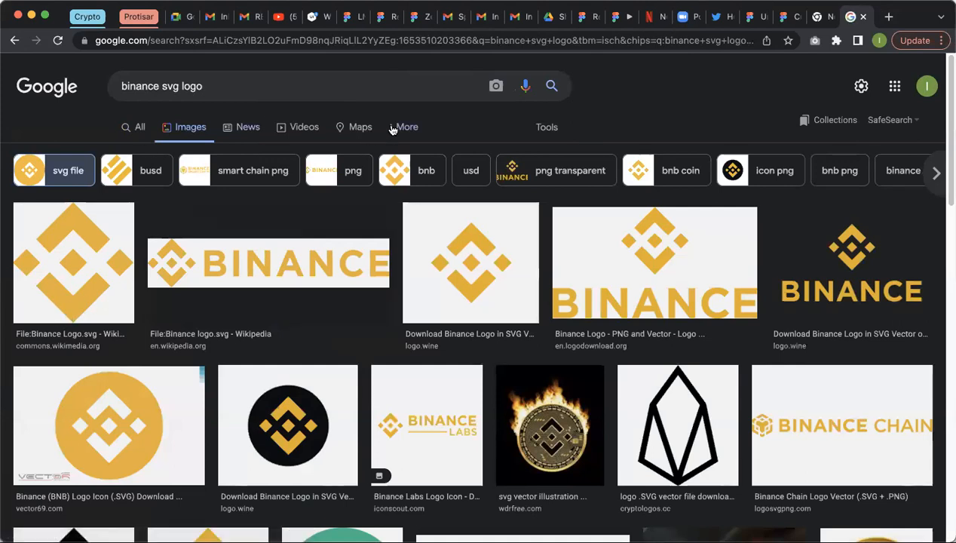
pyautogui.click(78, 178)
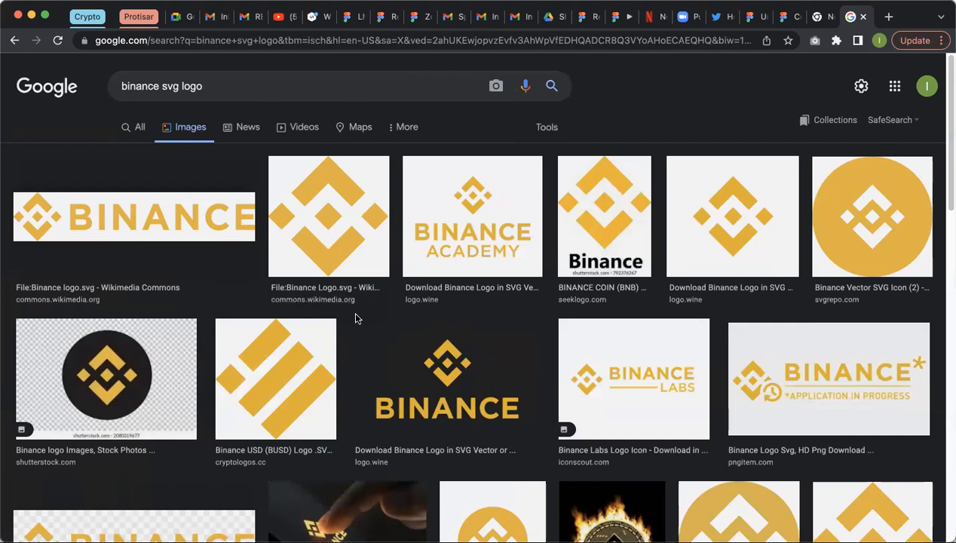
# Step: Visit the SVG Repo page of the round yellow Binance icon from the image results and download its SVG file
pyautogui.click(869, 220)
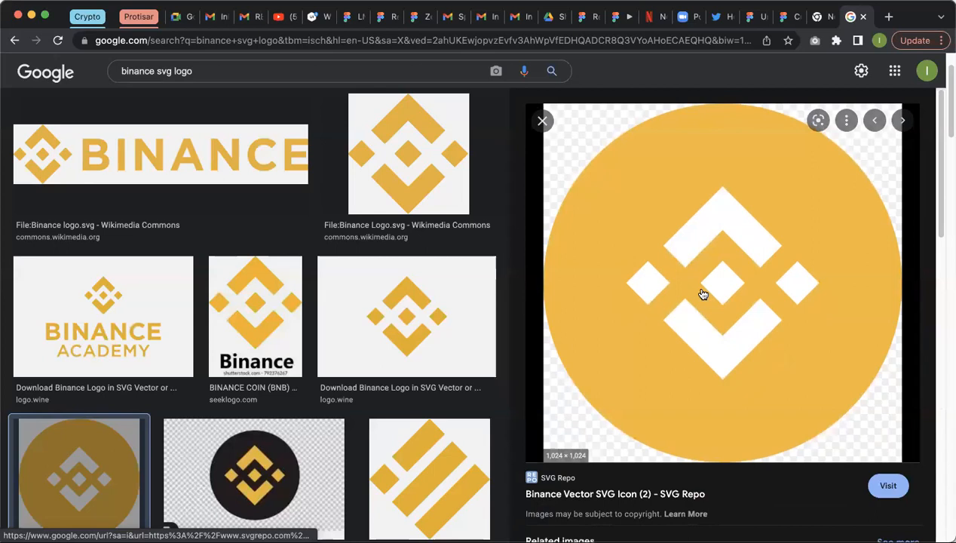
pyautogui.scroll(-3, 713, 380)
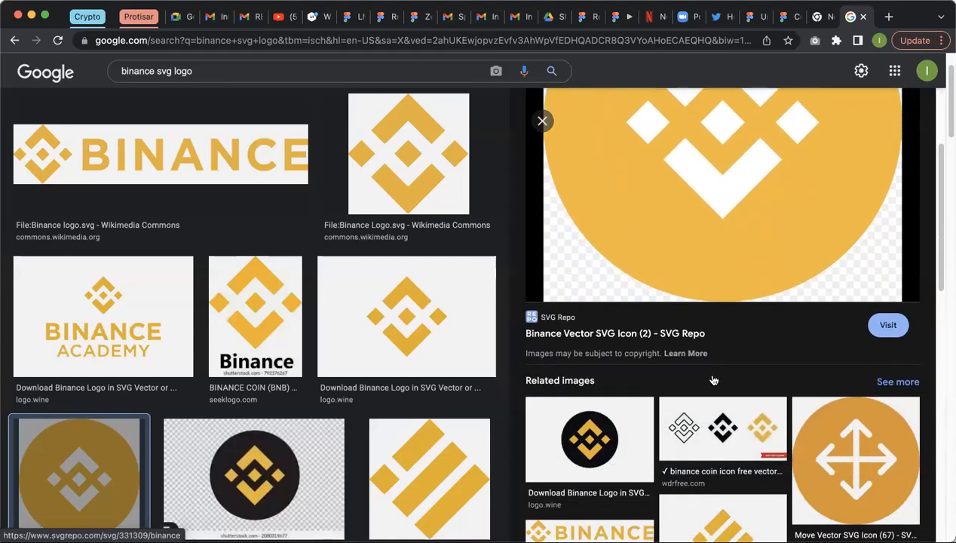
pyautogui.scroll(-2, 715, 379)
pyautogui.scroll(-3, 706, 445)
pyautogui.click(881, 289)
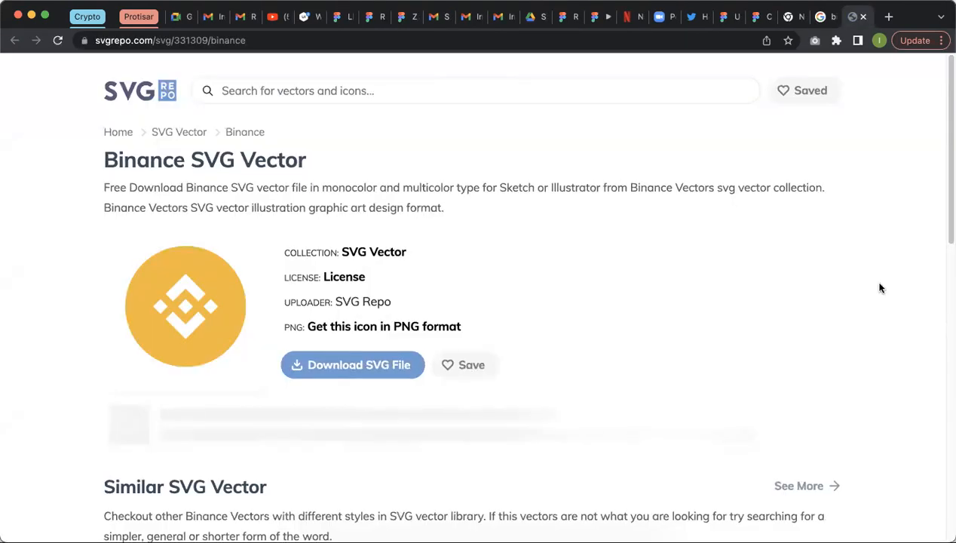
pyautogui.click(377, 363)
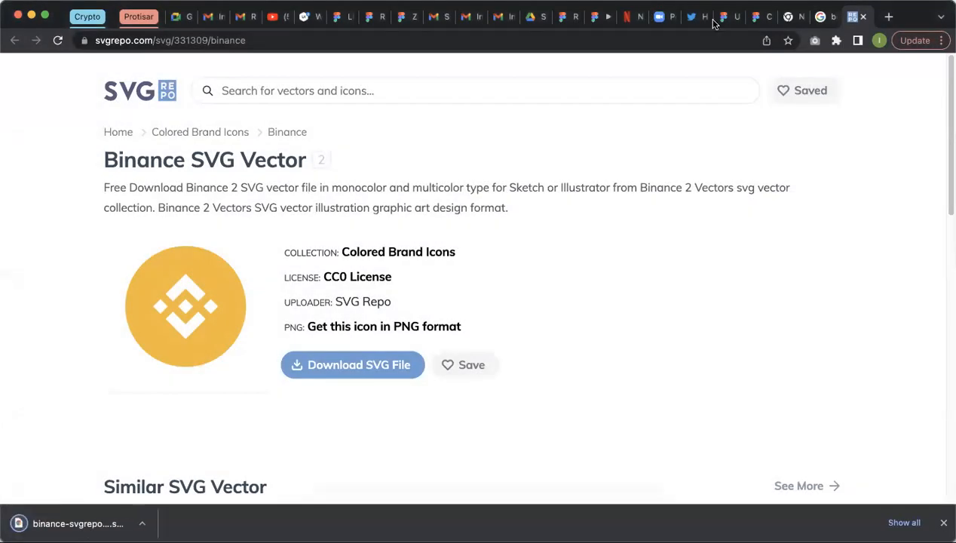
# Step: Switch back to the Figma file, place the downloaded binance-svgrepo SVG on the canvas, and move it right of the Binance lists
pyautogui.click(724, 18)
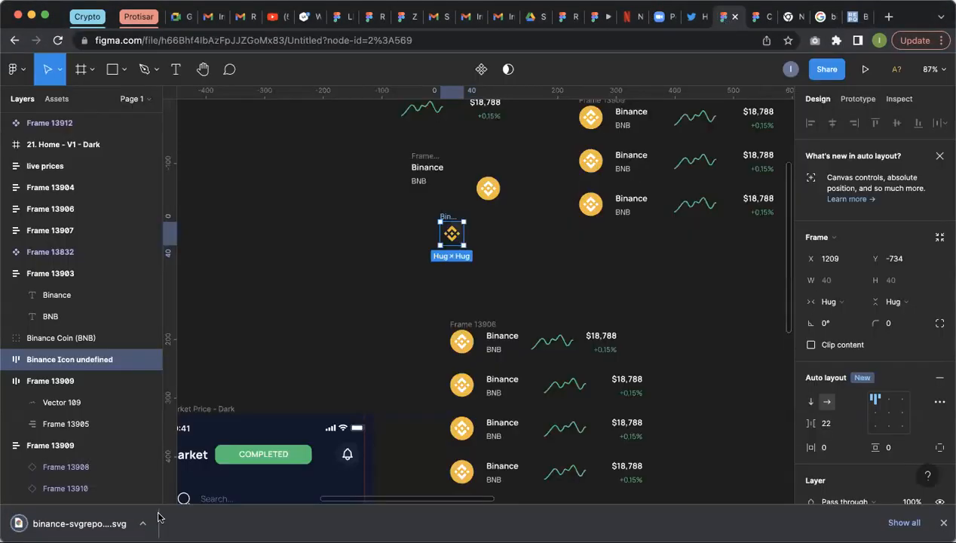
pyautogui.moveTo(113, 524); pyautogui.dragTo(326, 292)
pyautogui.scroll(-5, 332, 276)
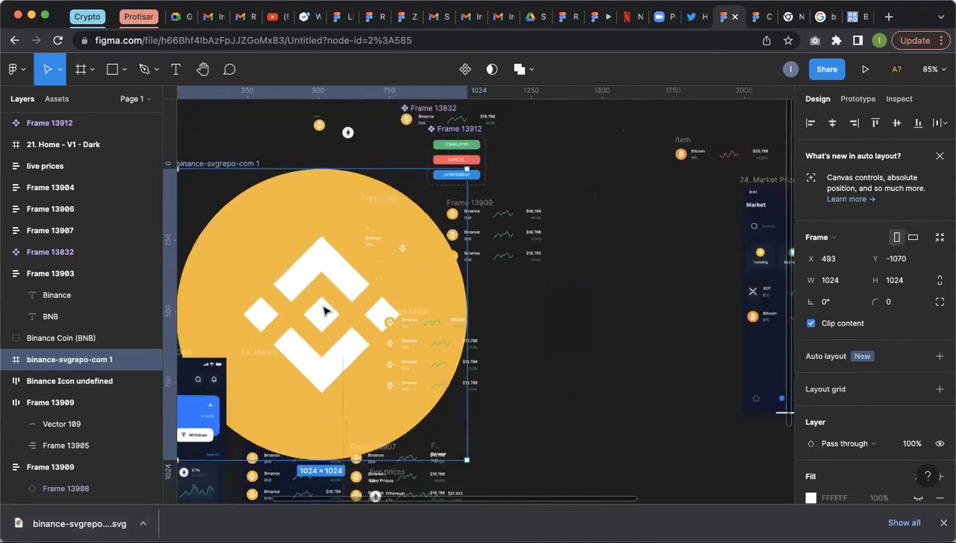
pyautogui.moveTo(332, 276); pyautogui.dragTo(616, 300)
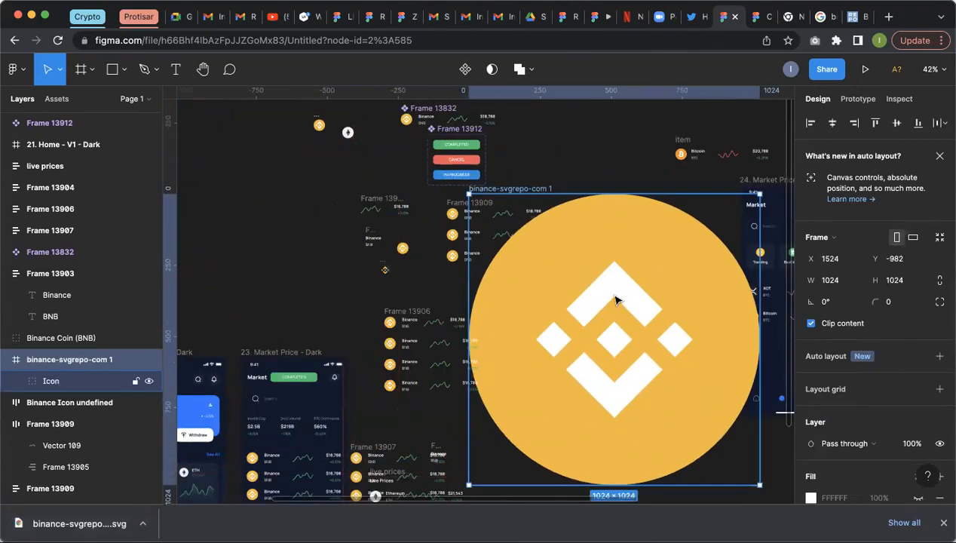
# Step: Check the imported Binance icon's vector layers, scale its frame down to about 396 × 352, and move it clear of Frame 13909
pyautogui.doubleClick(616, 300)
pyautogui.click(614, 340)
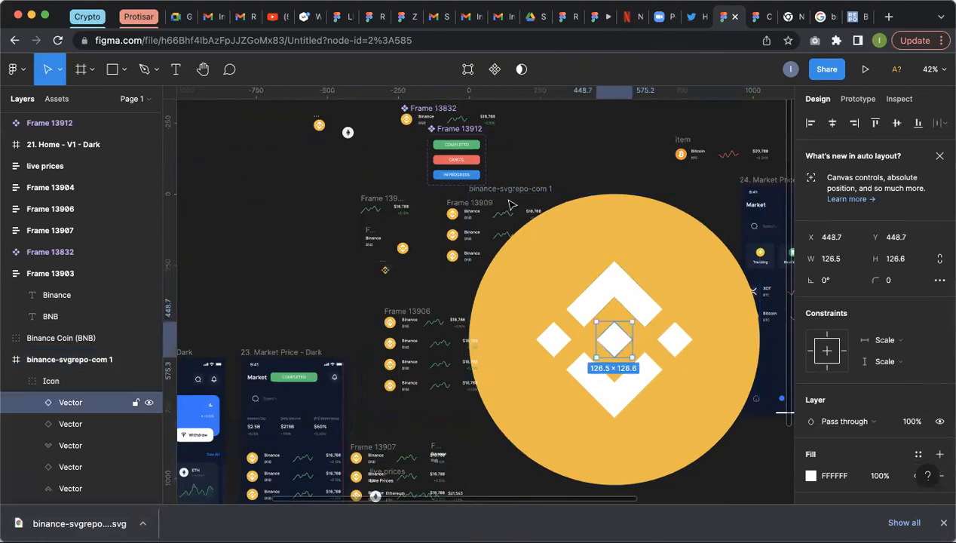
pyautogui.click(511, 187)
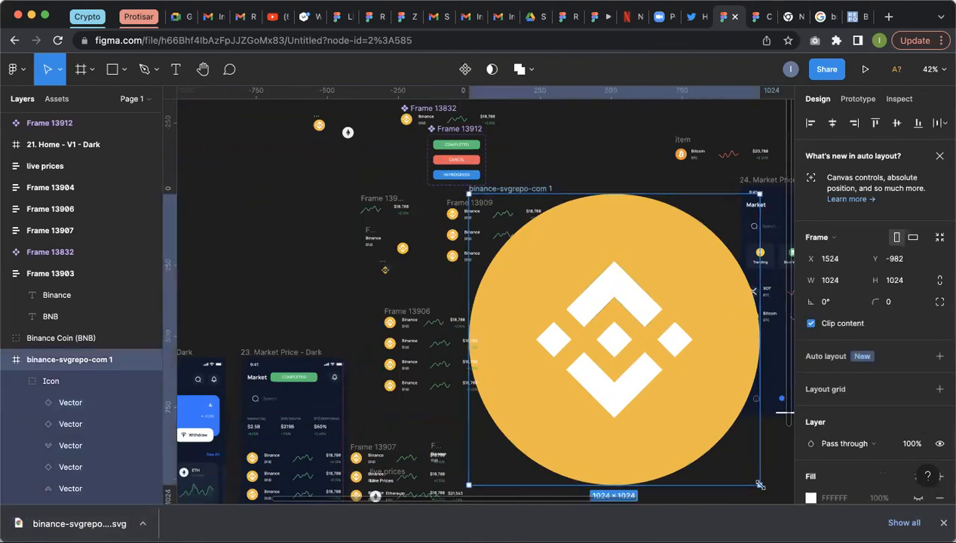
pyautogui.moveTo(759, 484); pyautogui.dragTo(581, 294)
pyautogui.moveTo(537, 223); pyautogui.dragTo(648, 294)
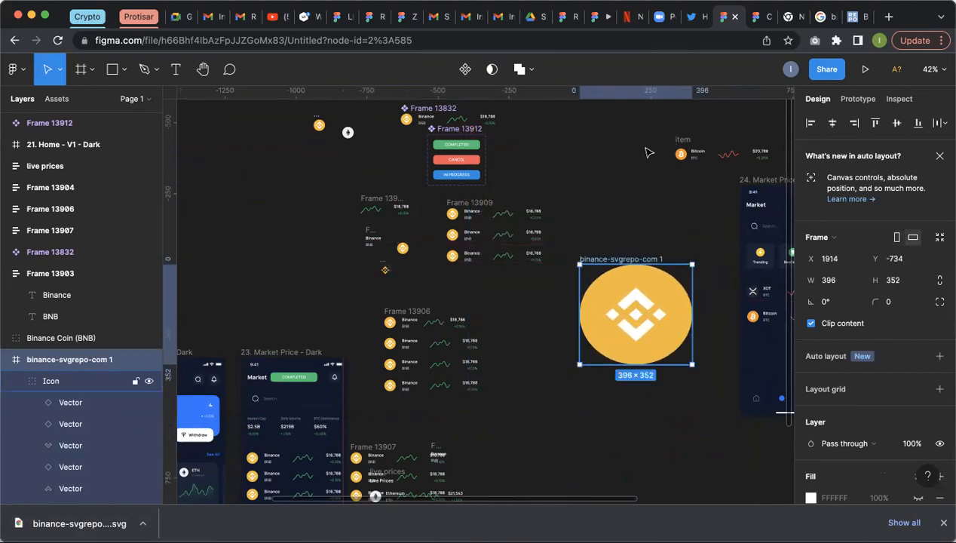
# Step: Switch to the SVG Repo site, search its icons for LUNO, and highlight the results page's web address
pyautogui.click(854, 17)
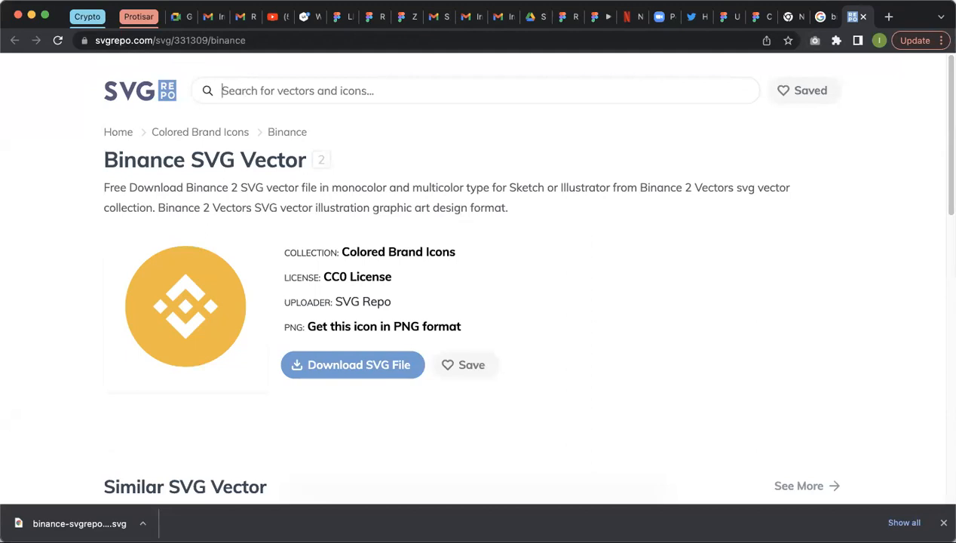
pyautogui.write('LUNO')
pyautogui.press('Return')
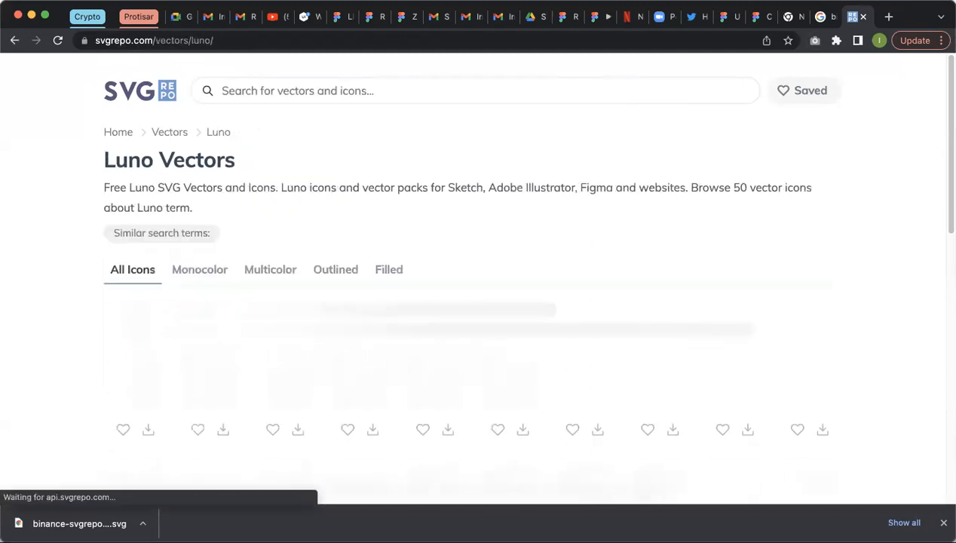
pyautogui.click(245, 89)
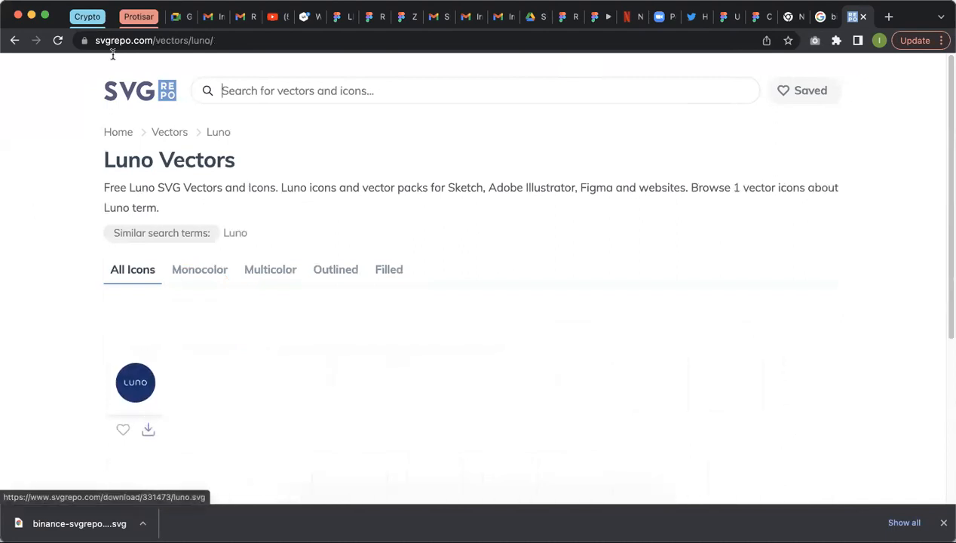
pyautogui.click(153, 41)
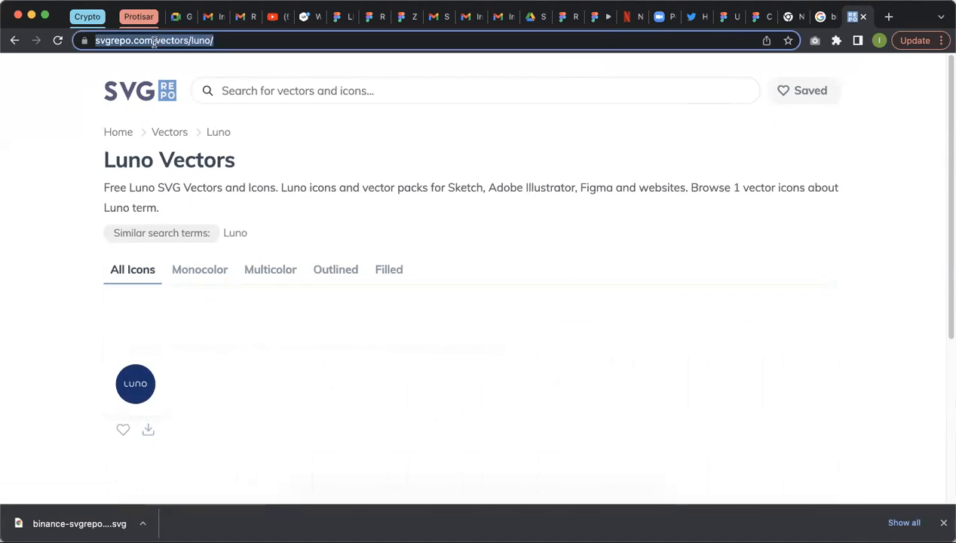
pyautogui.click(589, 521)
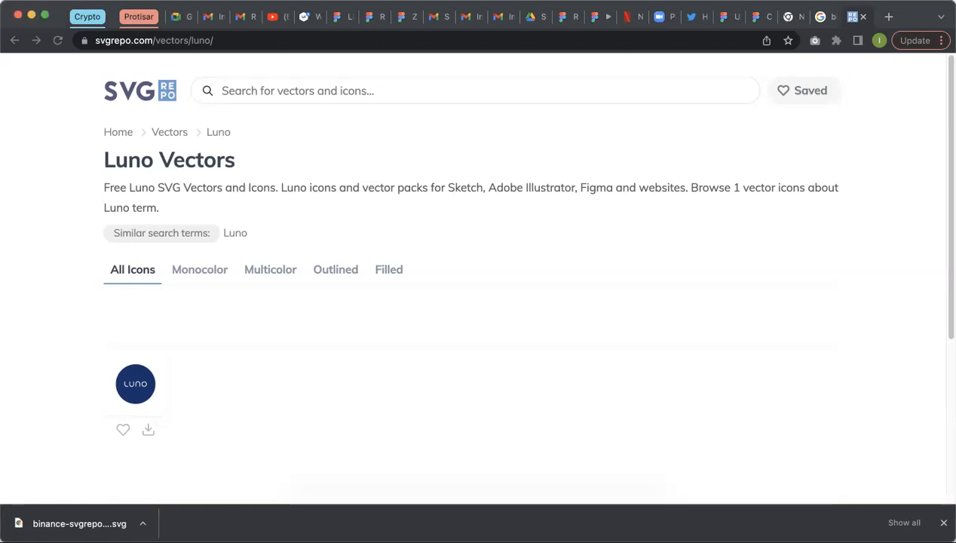
# Step: Search the SVG Repo vectors for ETHER and open the suggested Ethereum icon collection
pyautogui.press('super+l')
pyautogui.click(267, 86)
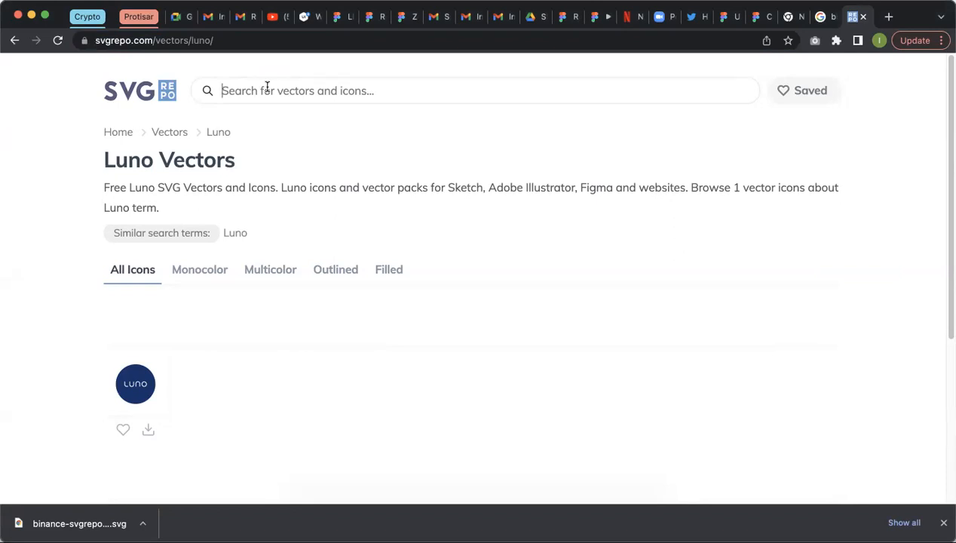
pyautogui.write('ETHER')
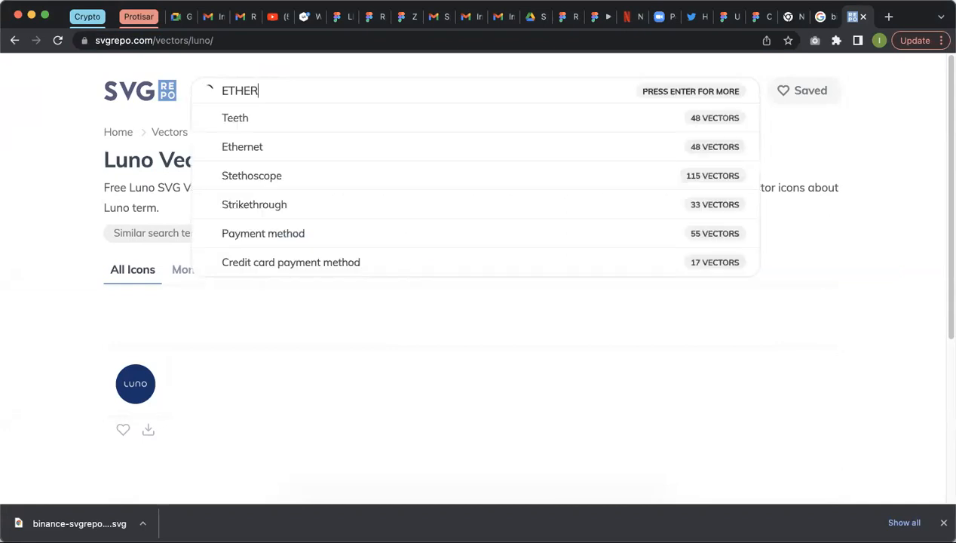
pyautogui.click(264, 148)
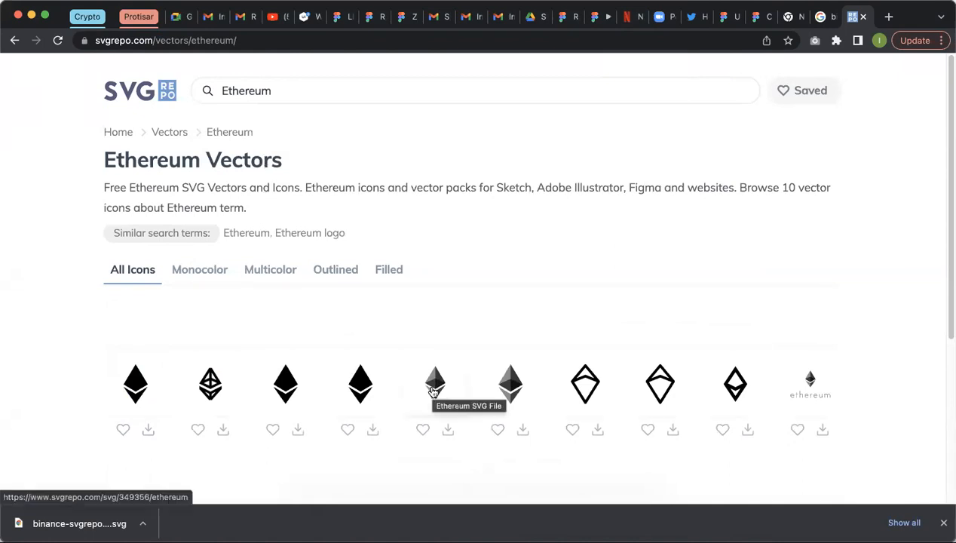
# Step: Return to the Luno vectors page and minimise the browser window
pyautogui.click(14, 40)
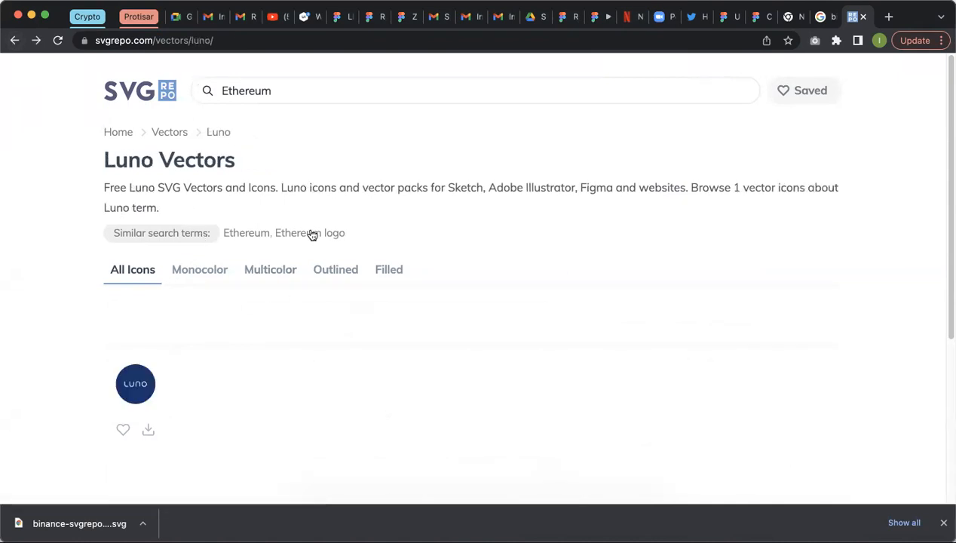
pyautogui.moveTo(312, 235); pyautogui.dragTo(322, 372)
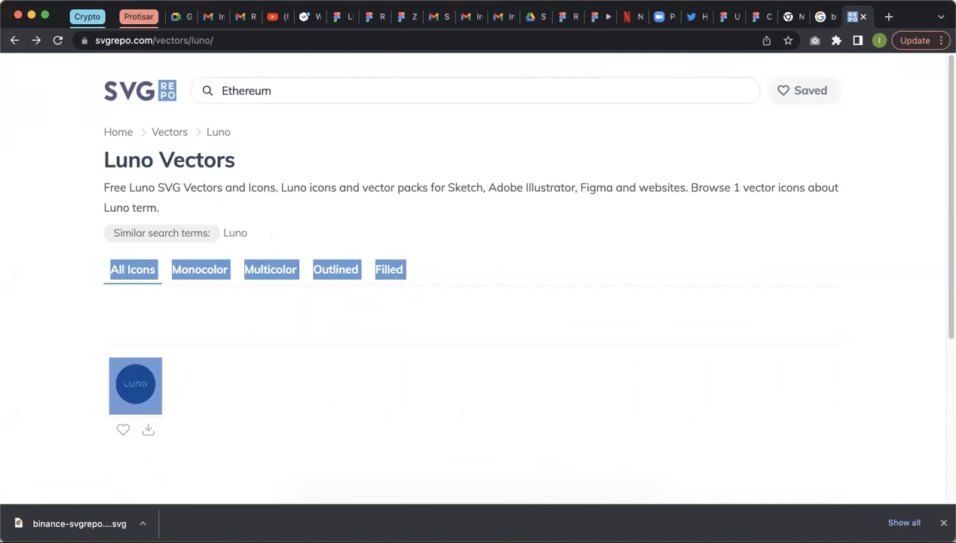
pyautogui.click(586, 521)
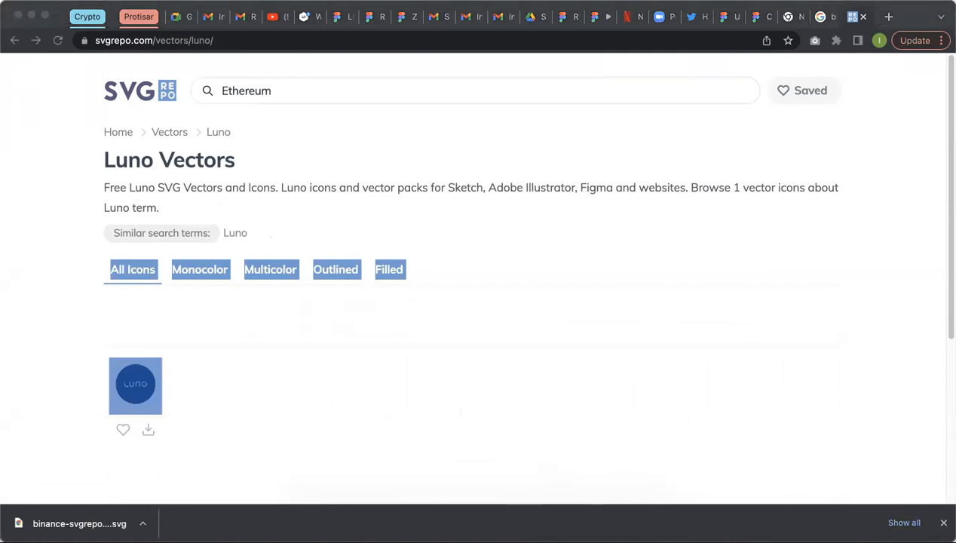
pyautogui.press('super+Tab')
pyautogui.click(32, 16)
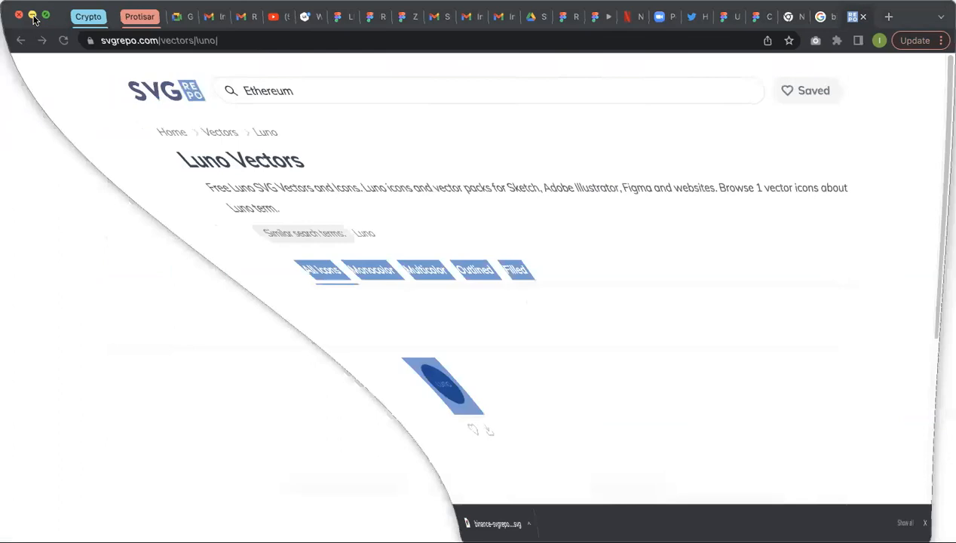